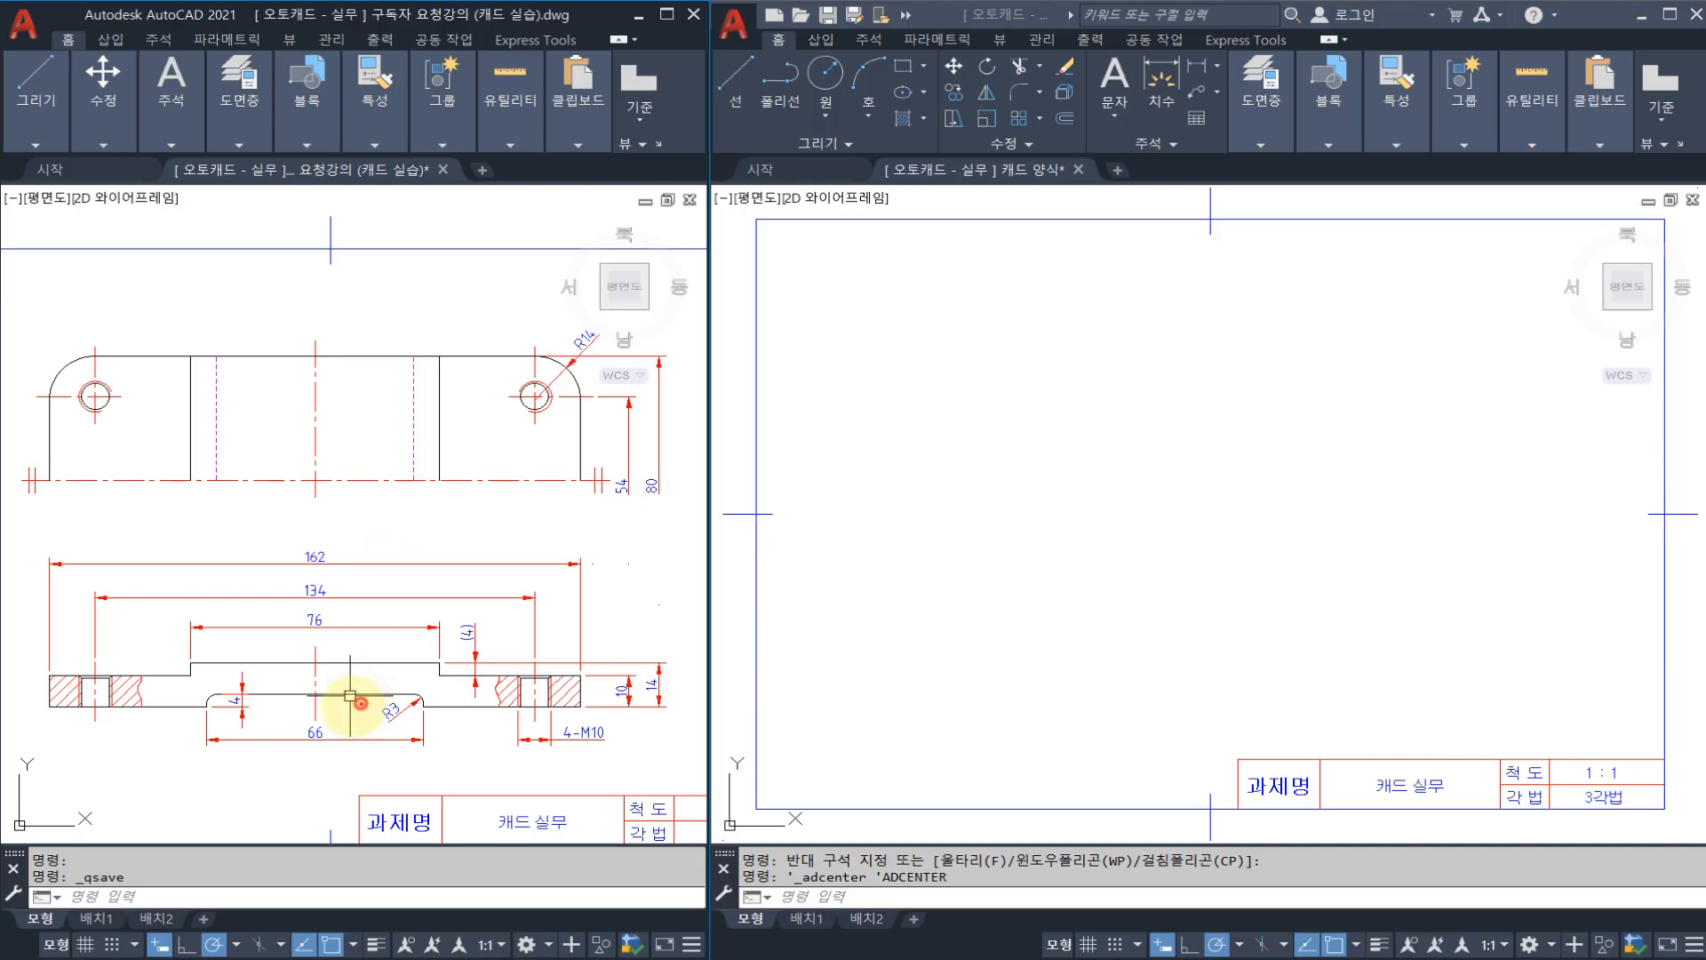
Step: Examine the reference drawing's front view, the symmetry marks on the half top view, and the 4-M10 hole callout
mouse_move(354, 684)
mouse_down()
mouse_move(262, 675)
mouse_move(348, 694)
mouse_up()
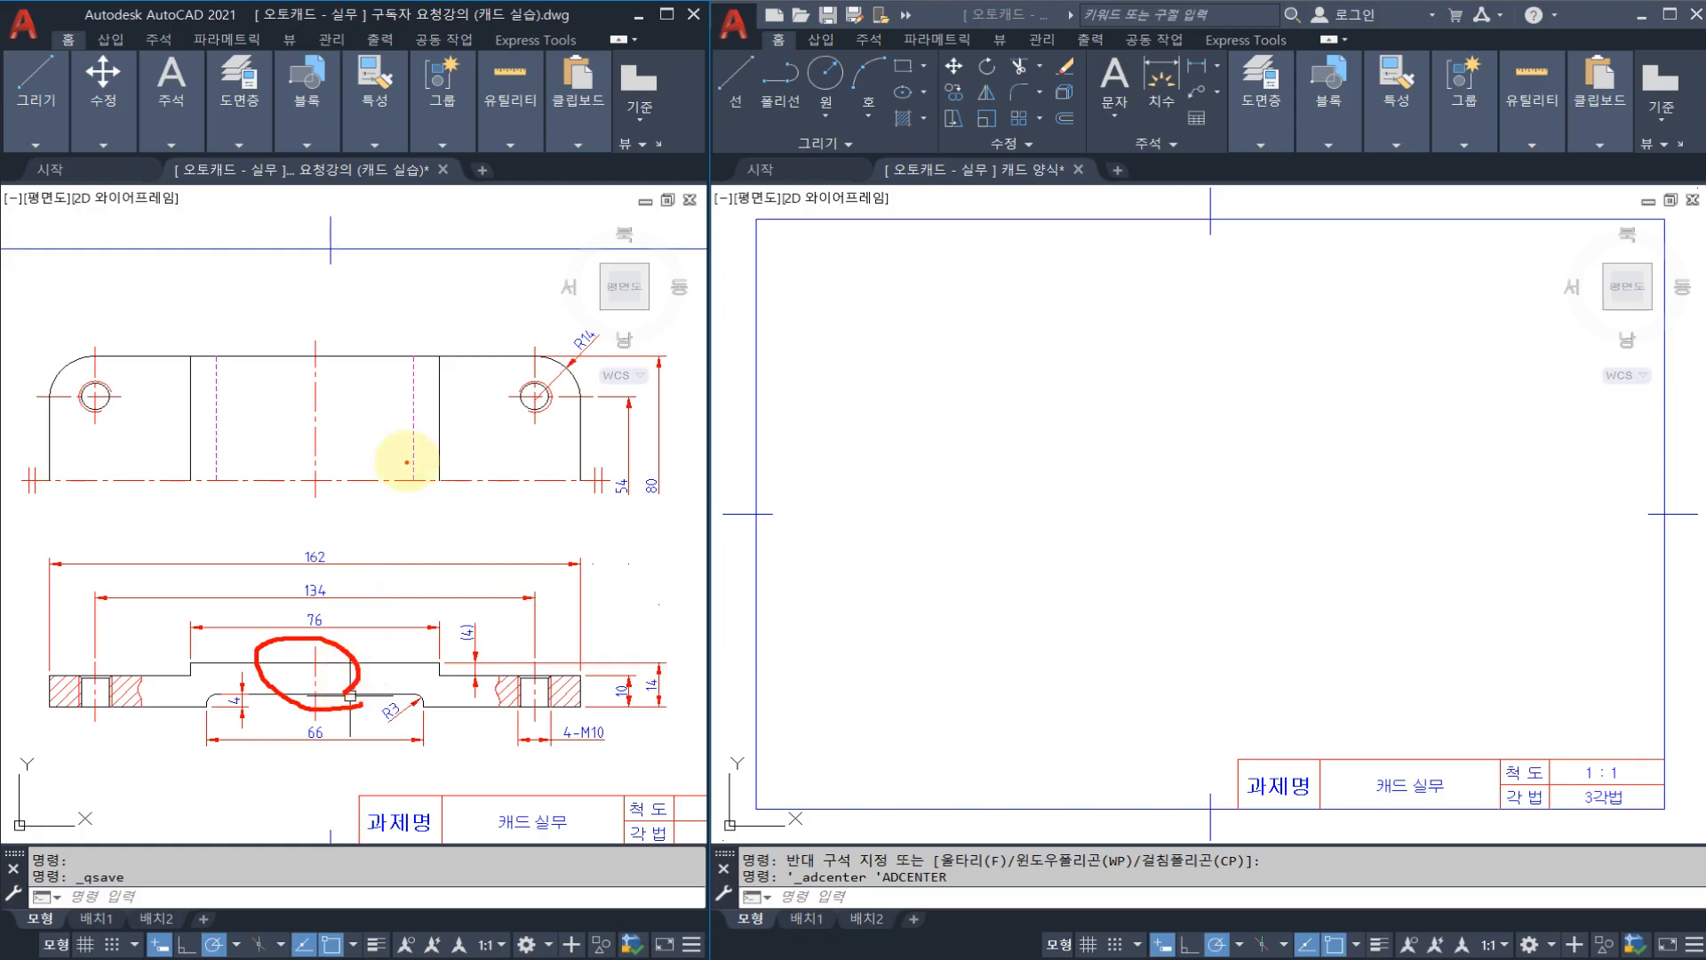
mouse_move(392, 488)
mouse_down()
mouse_move(336, 418)
mouse_move(388, 489)
mouse_move(458, 533)
mouse_move(420, 641)
mouse_up()
mouse_move(368, 723)
mouse_down()
mouse_move(417, 719)
mouse_move(370, 316)
mouse_move(465, 667)
mouse_move(381, 705)
mouse_up()
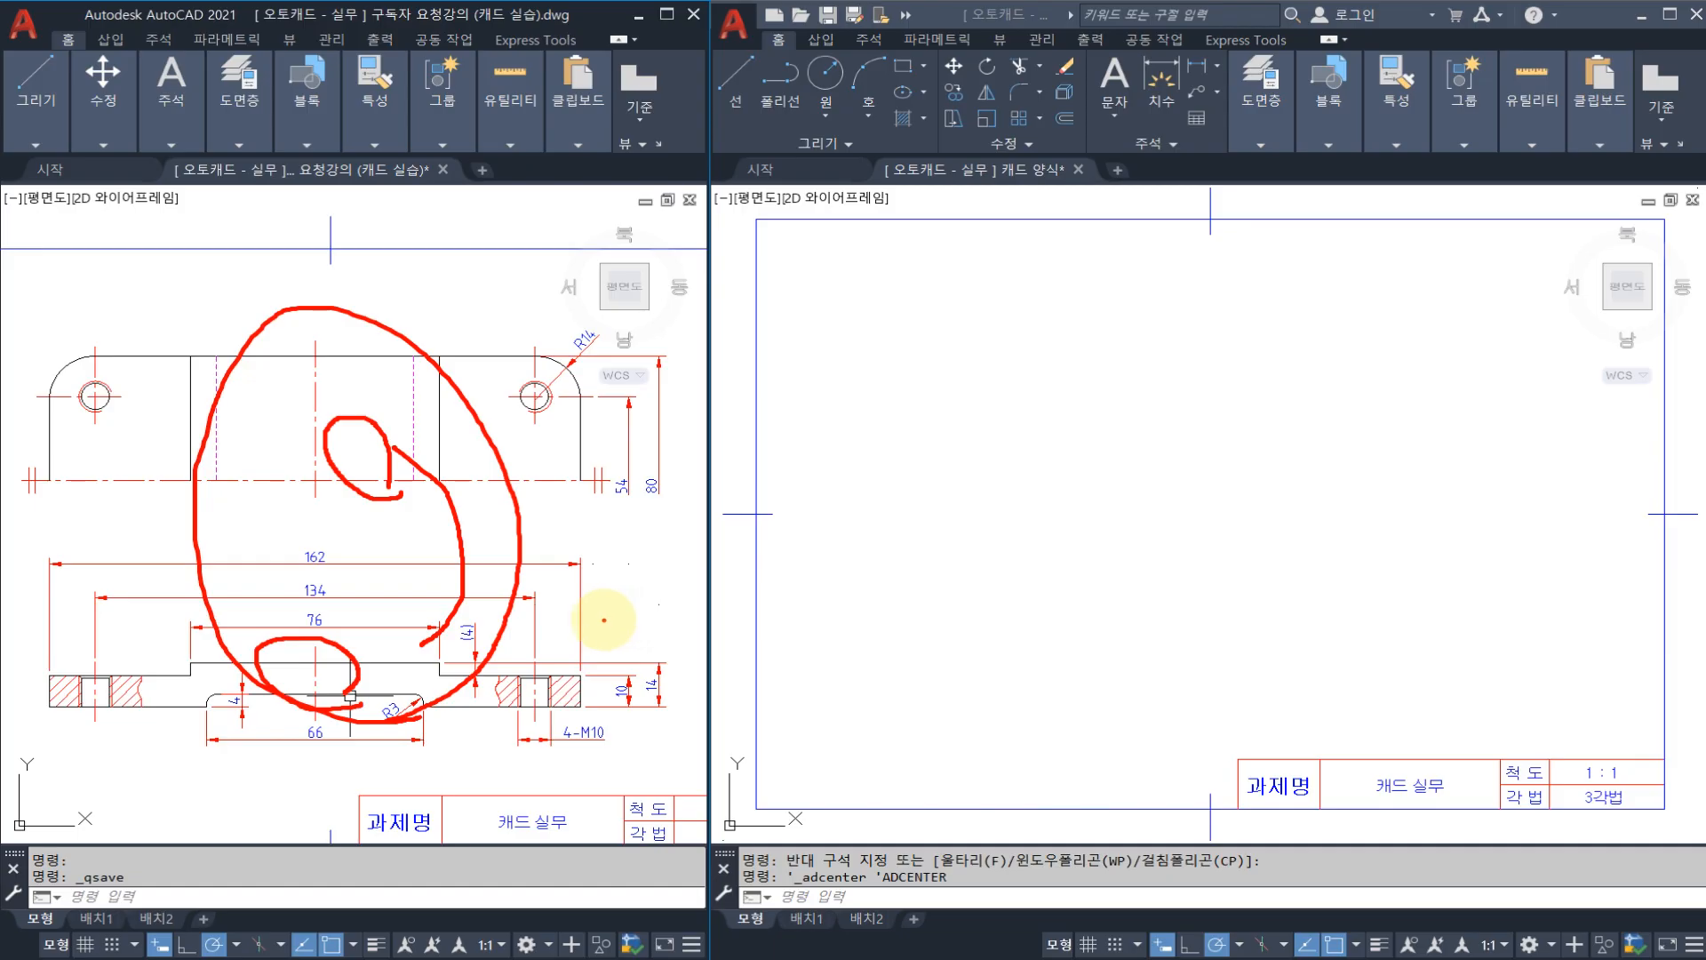
key(Escape)
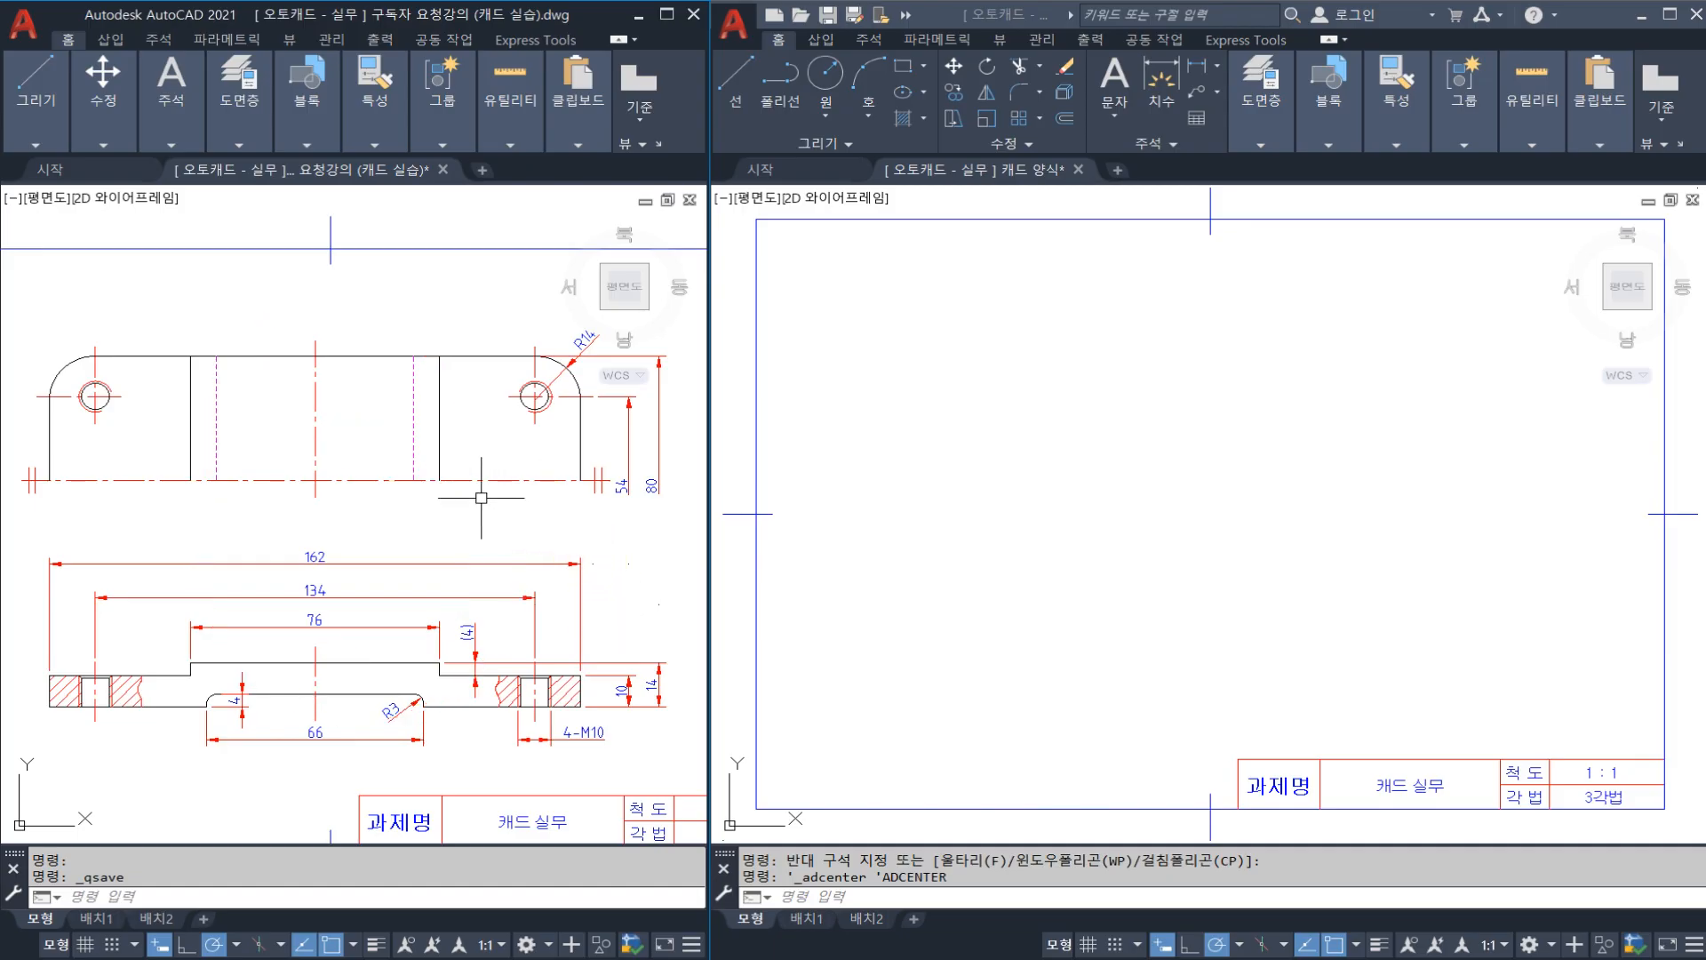
key(ctrl+2)
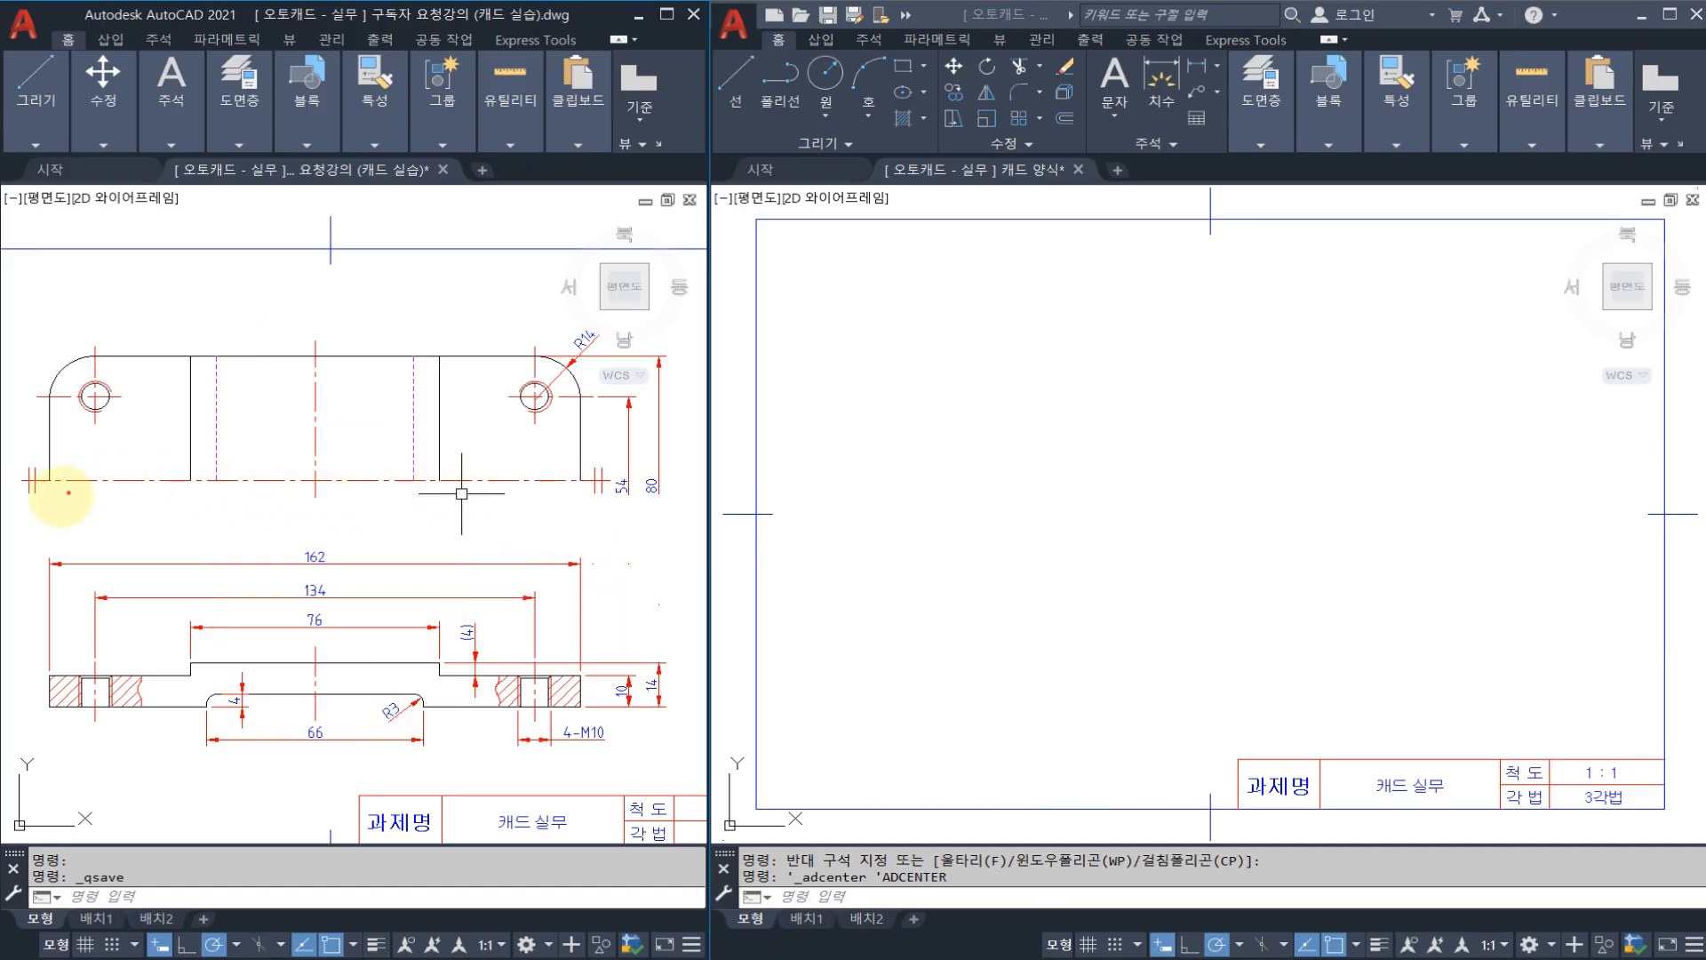
mouse_move(50, 483)
mouse_down()
mouse_move(55, 562)
mouse_move(134, 604)
mouse_move(449, 637)
mouse_move(578, 594)
mouse_move(573, 509)
mouse_move(539, 569)
mouse_up()
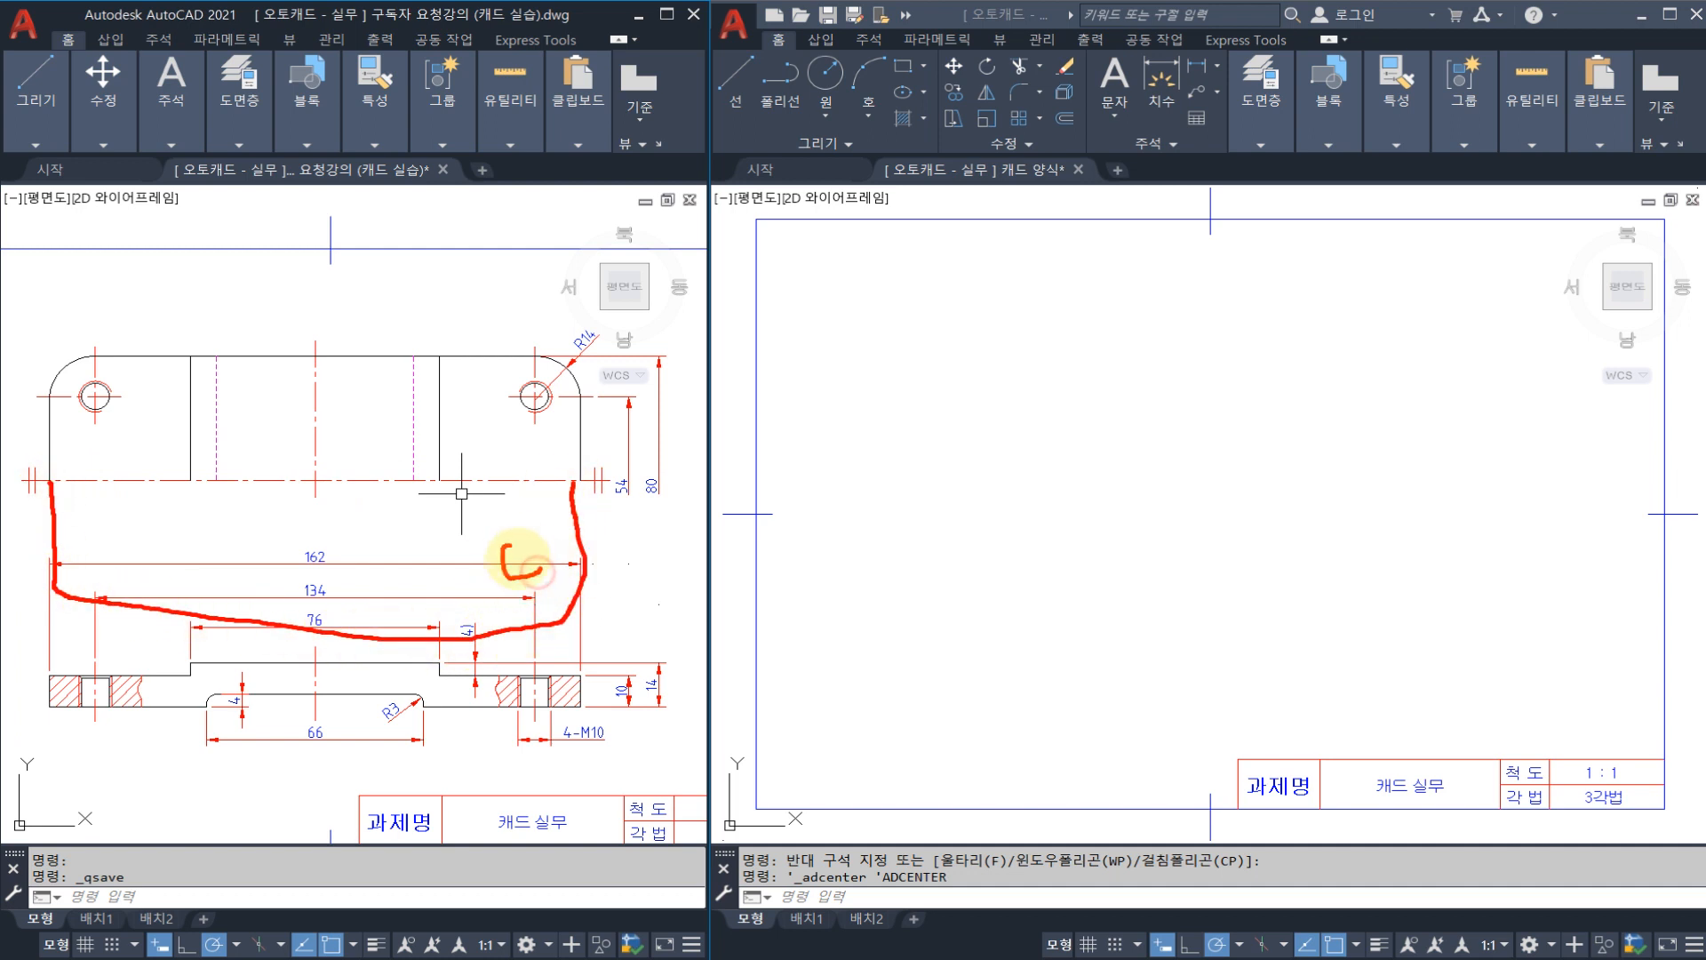
mouse_move(600, 507)
mouse_down()
mouse_move(560, 465)
mouse_move(621, 450)
mouse_move(613, 514)
mouse_up()
mouse_move(58, 493)
mouse_down()
mouse_move(30, 503)
mouse_move(23, 457)
mouse_move(64, 511)
mouse_up()
mouse_move(262, 465)
mouse_down()
mouse_move(140, 368)
mouse_move(240, 431)
mouse_move(253, 509)
mouse_move(273, 507)
mouse_up()
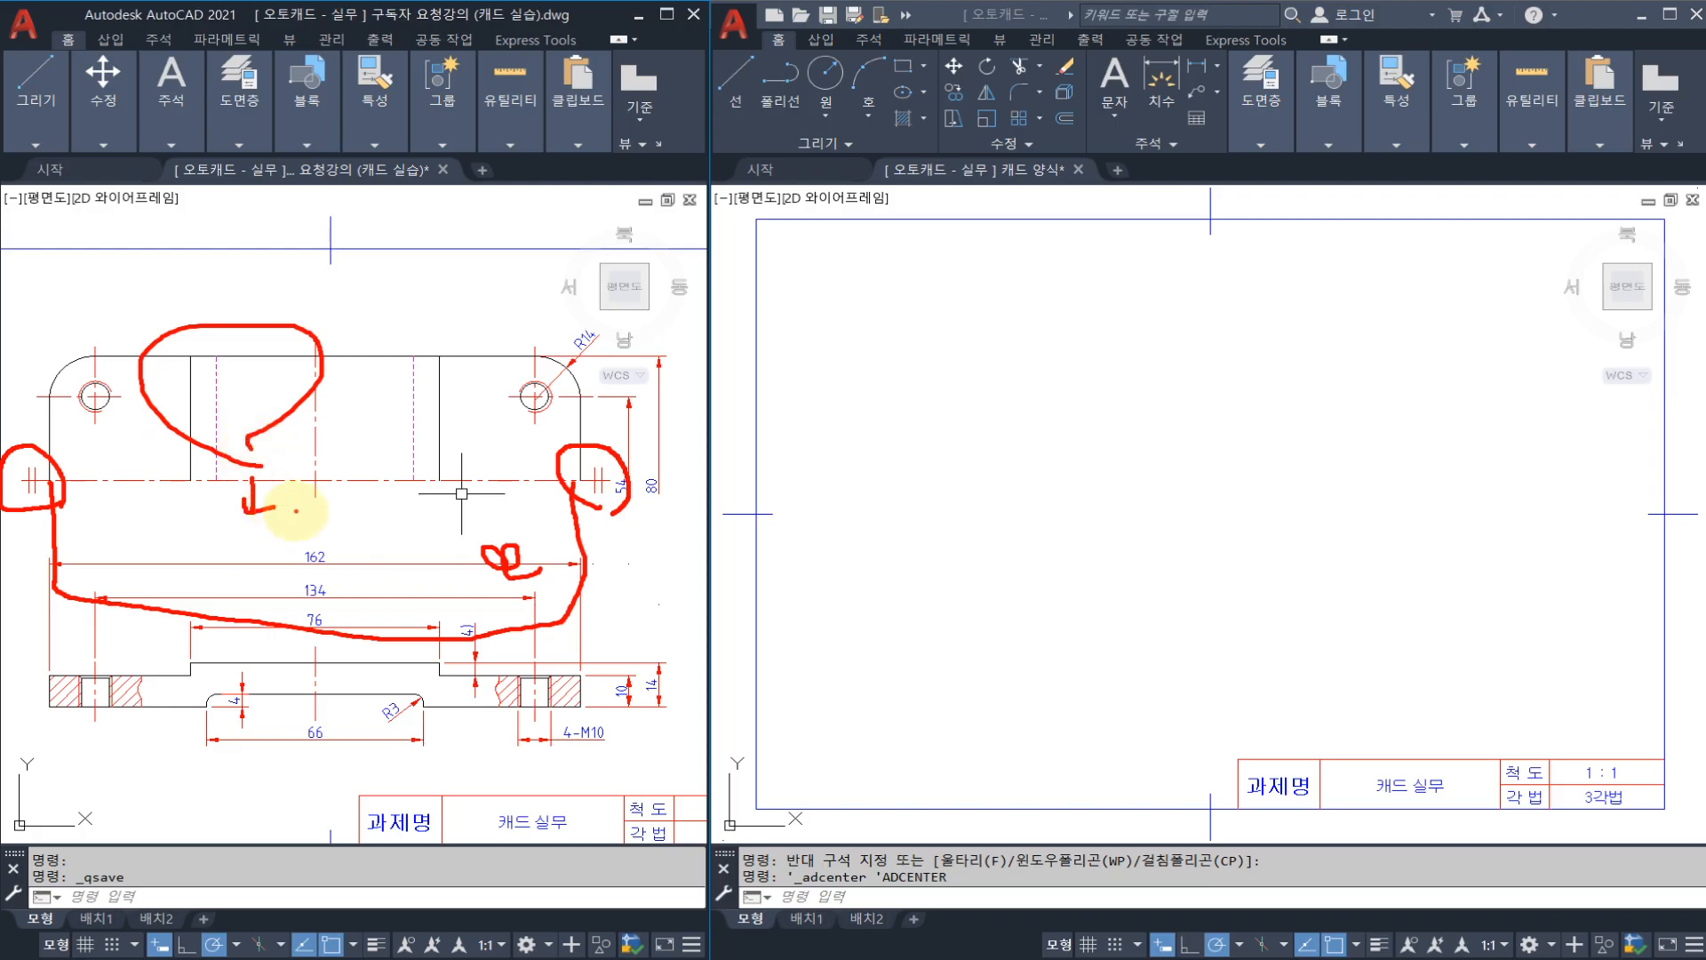
key(Escape)
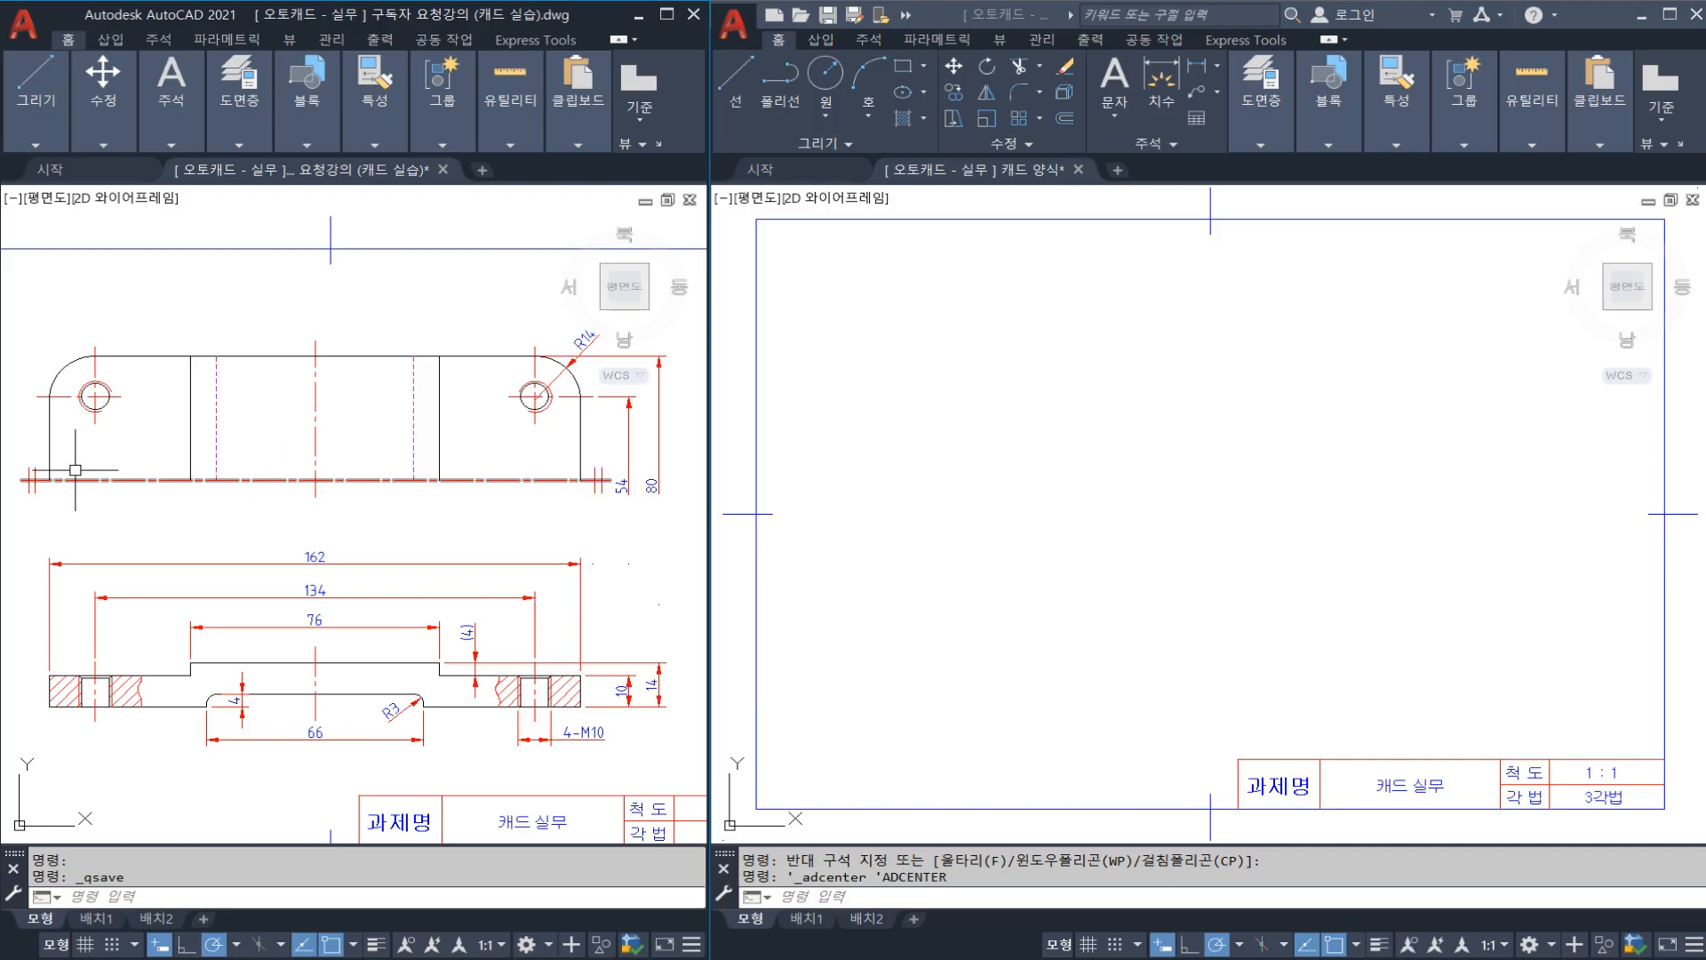
mouse_move(58, 494)
mouse_down()
mouse_move(11, 487)
mouse_move(60, 511)
mouse_up()
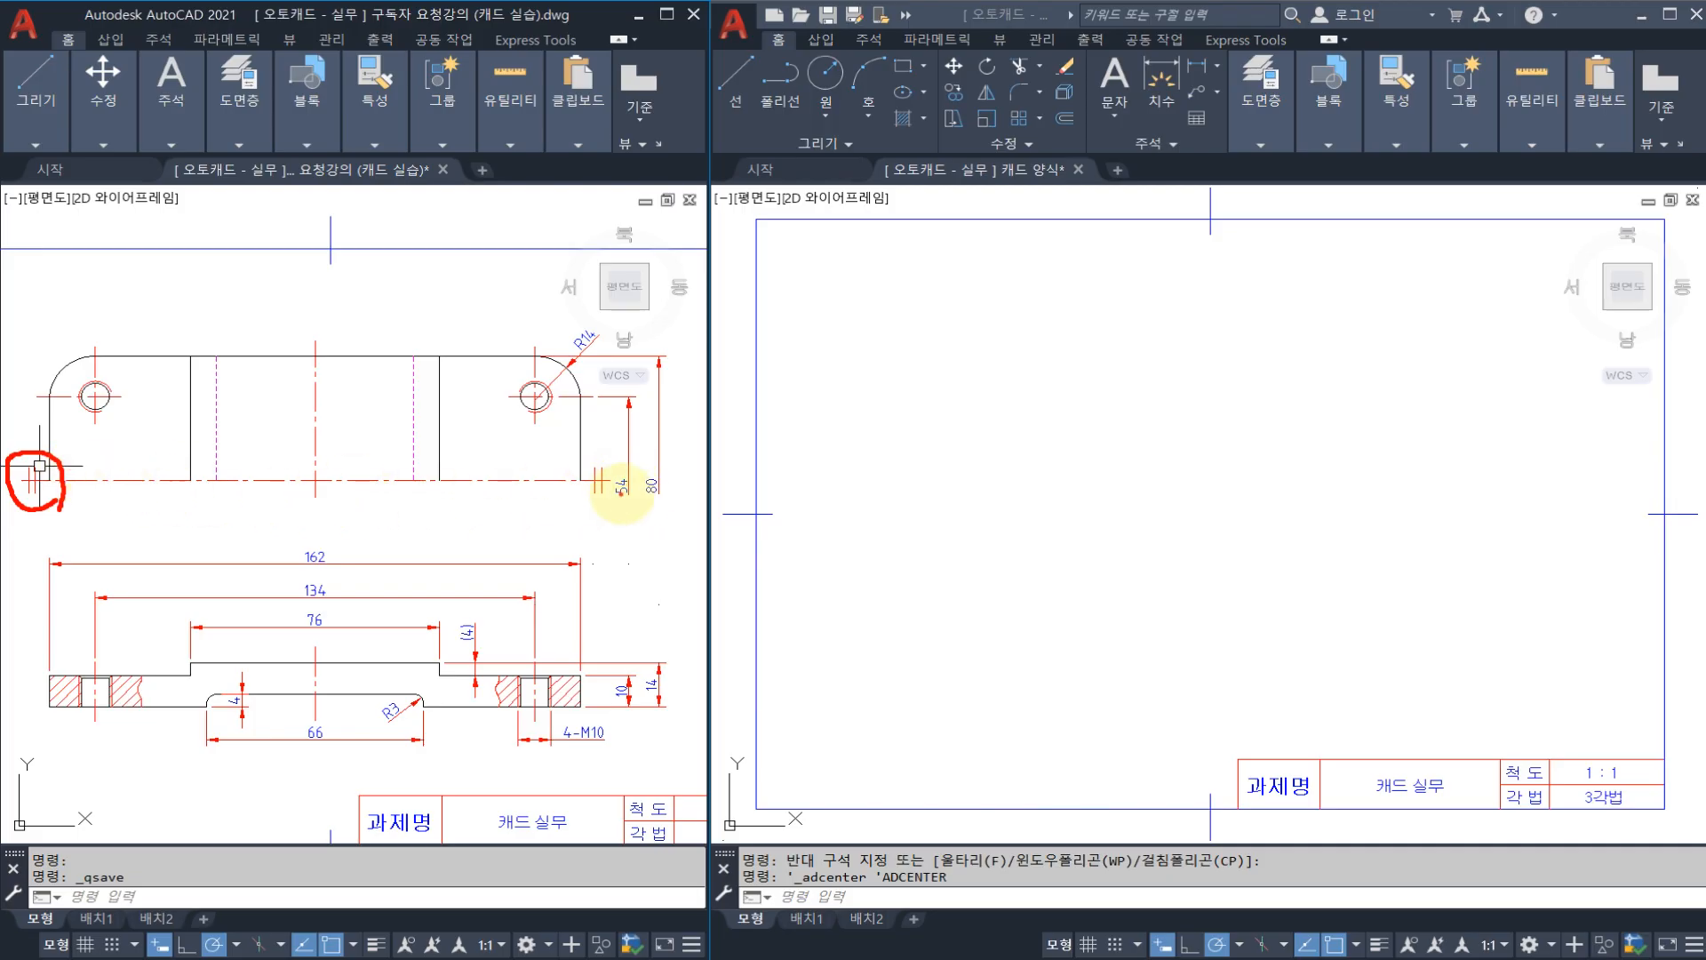
mouse_move(638, 501)
mouse_down()
mouse_move(582, 509)
mouse_move(604, 491)
mouse_up()
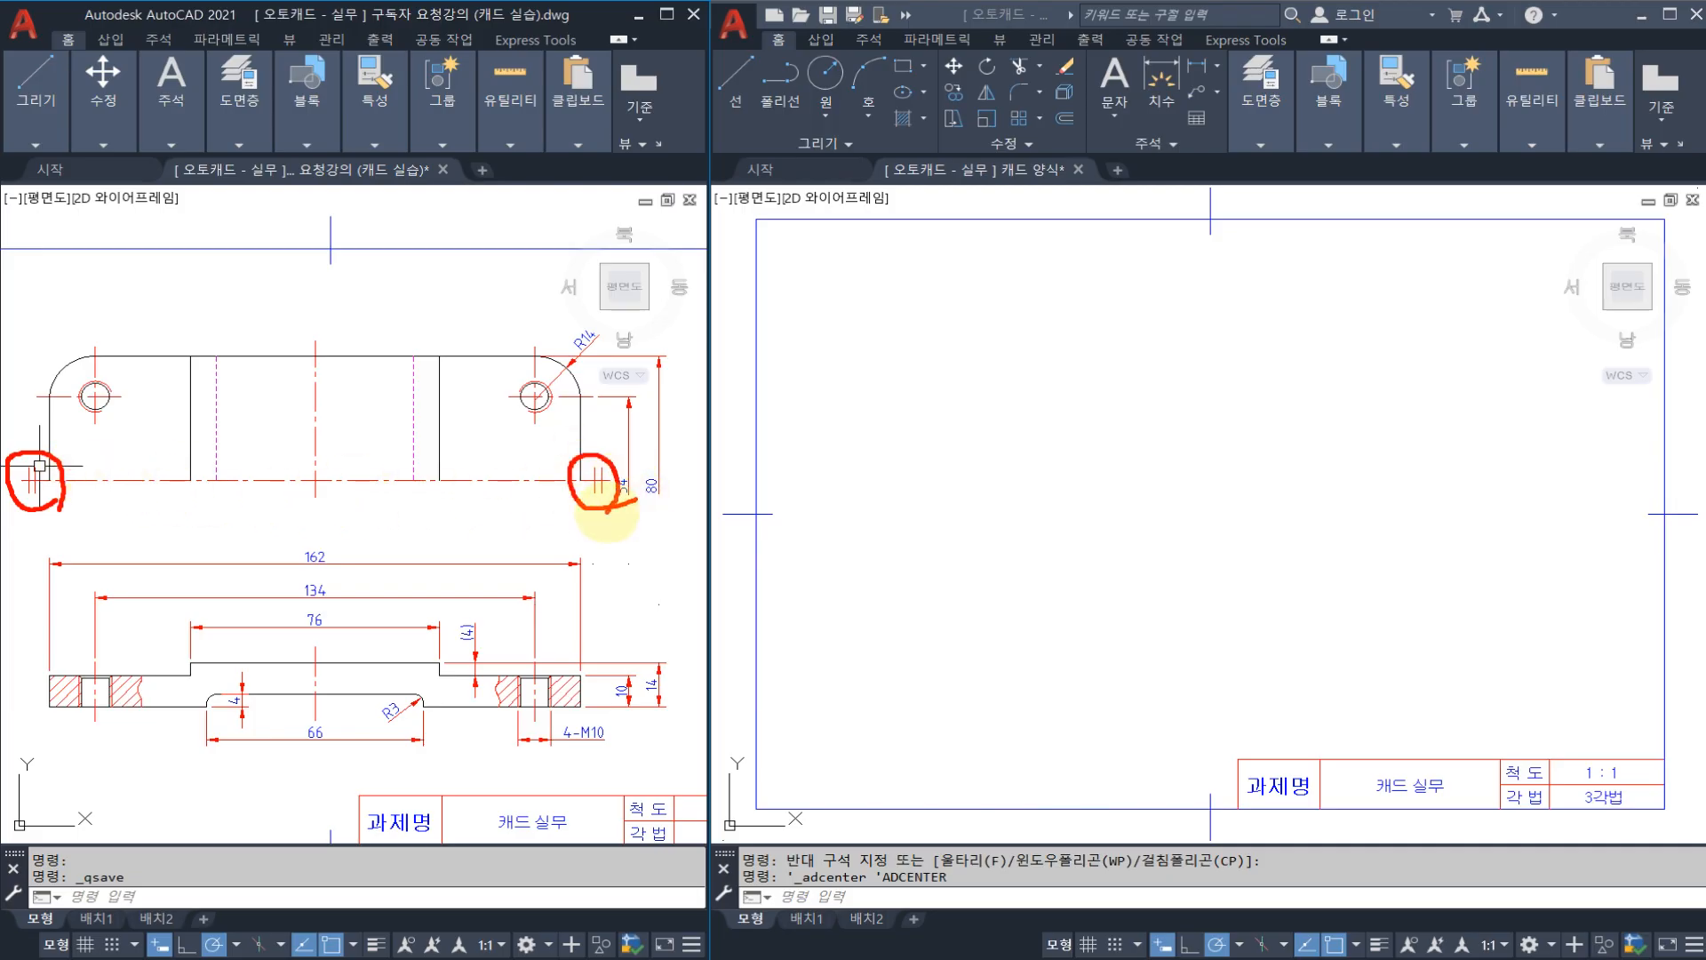
key(Escape)
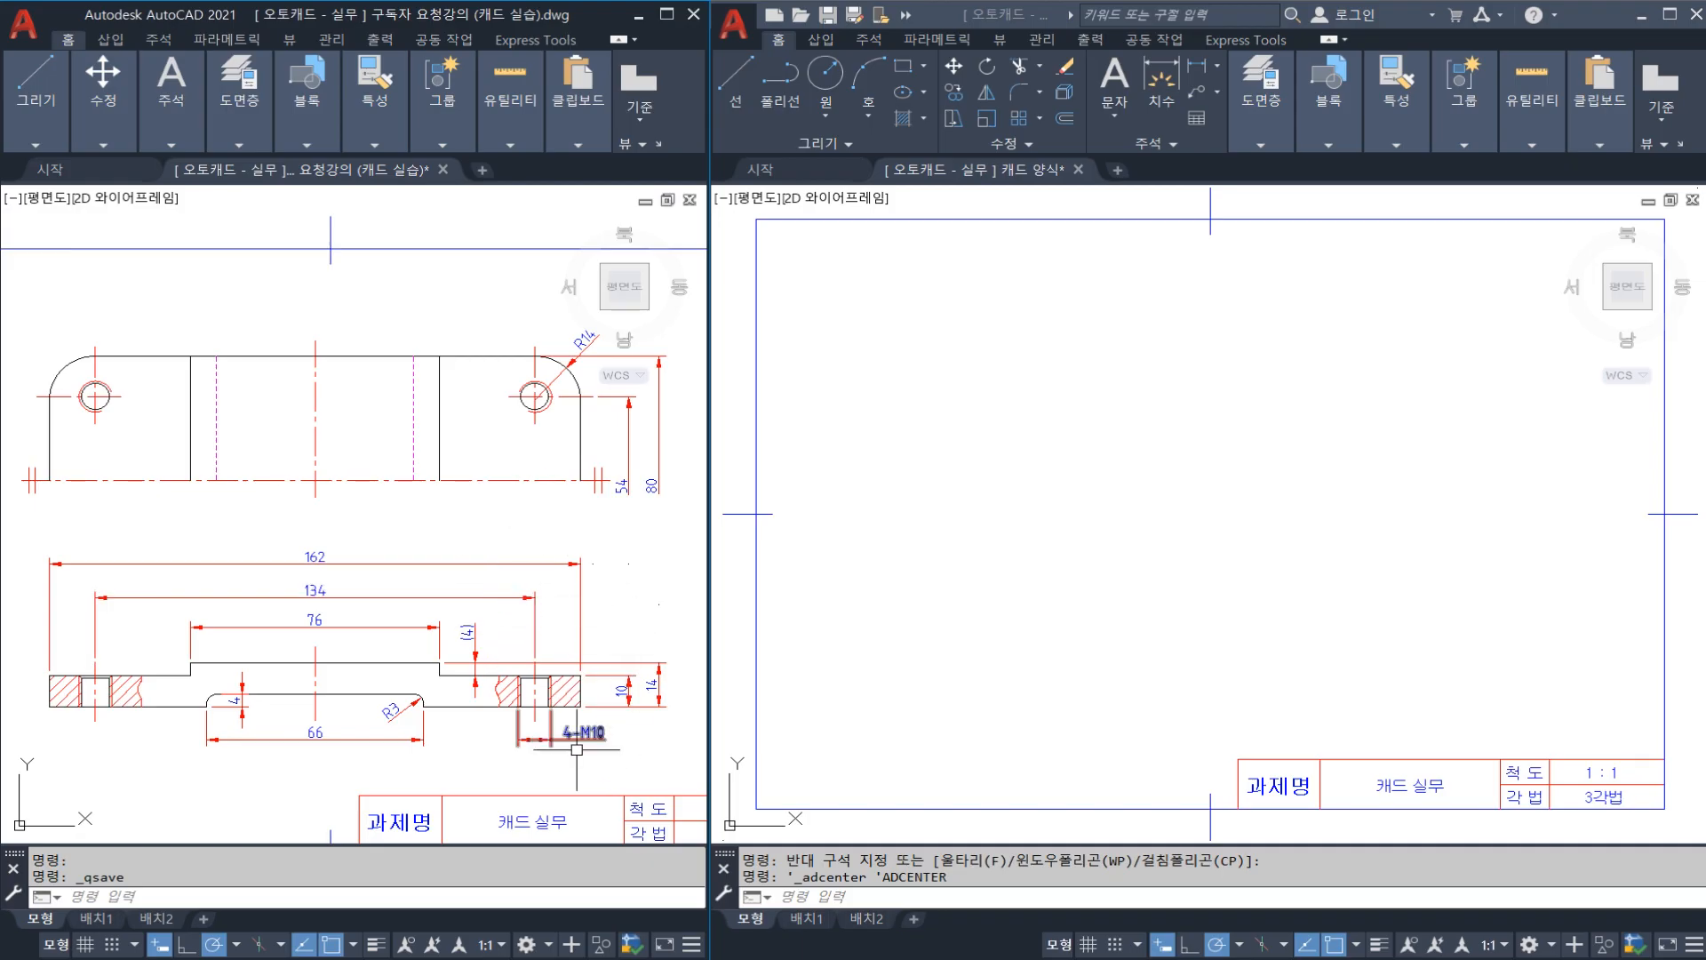
scroll(565, 749, up, 1)
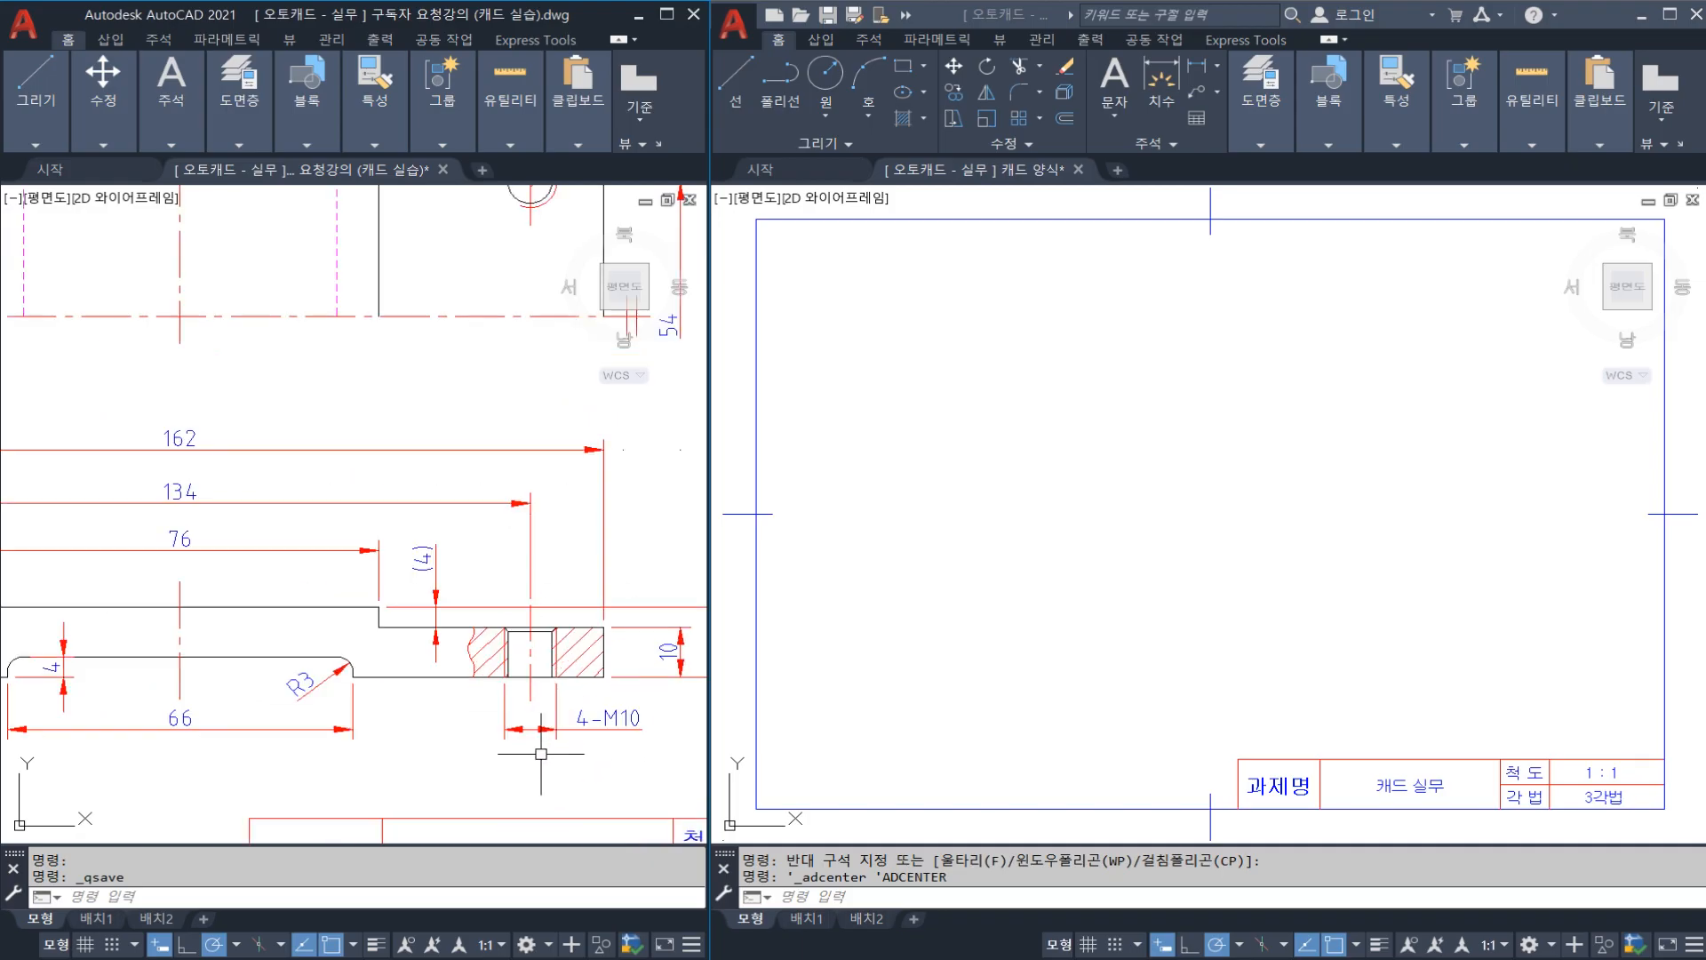
scroll(564, 747, down, 1)
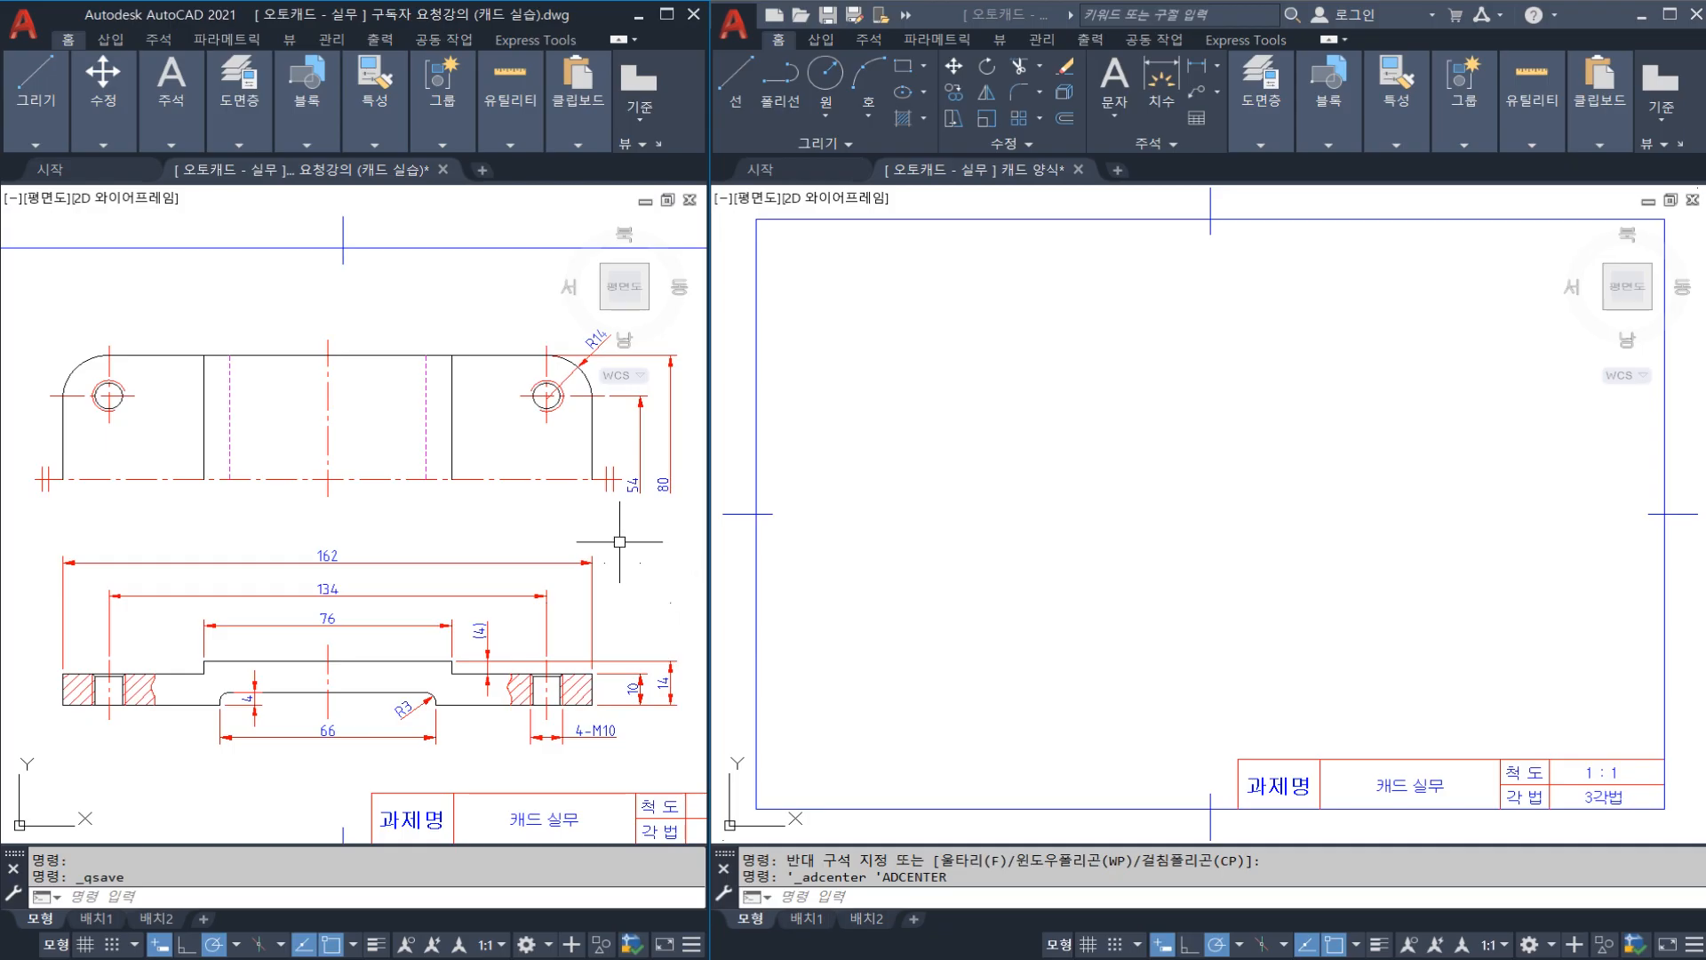
Step: Draw a horizontal and a vertical construction line crossing near the lower middle of the blank drawing sheet
click(1123, 526)
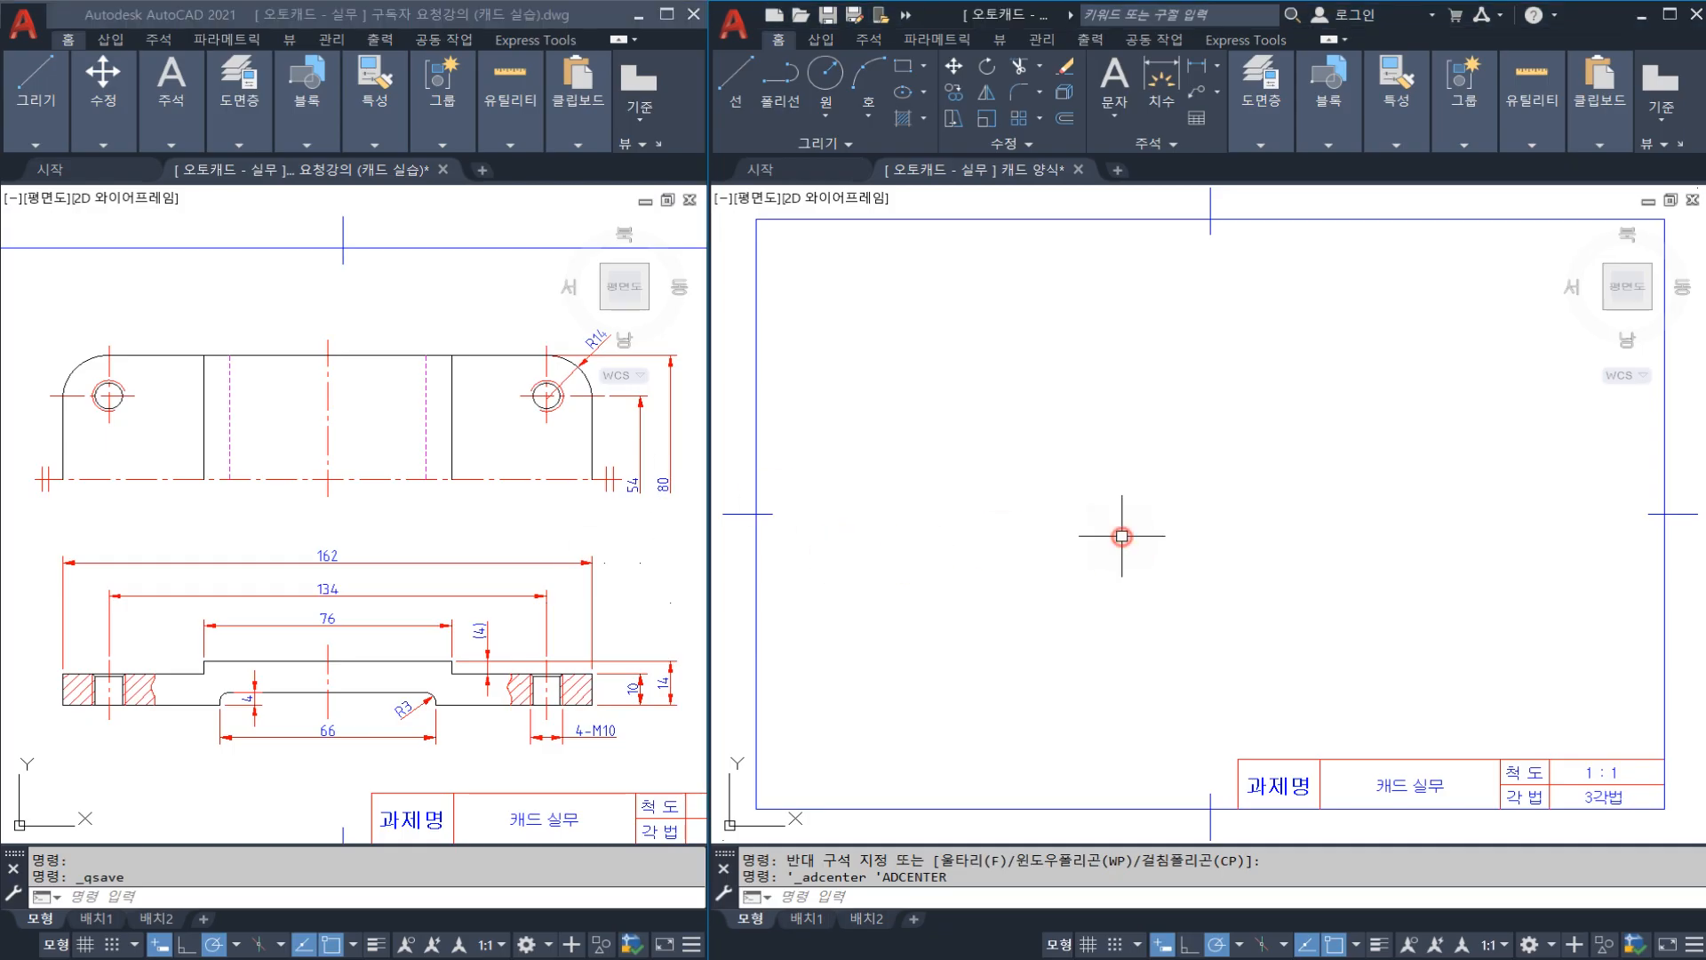
middle_drag(1179, 522, 1172, 525)
scroll(1173, 542, down, 4)
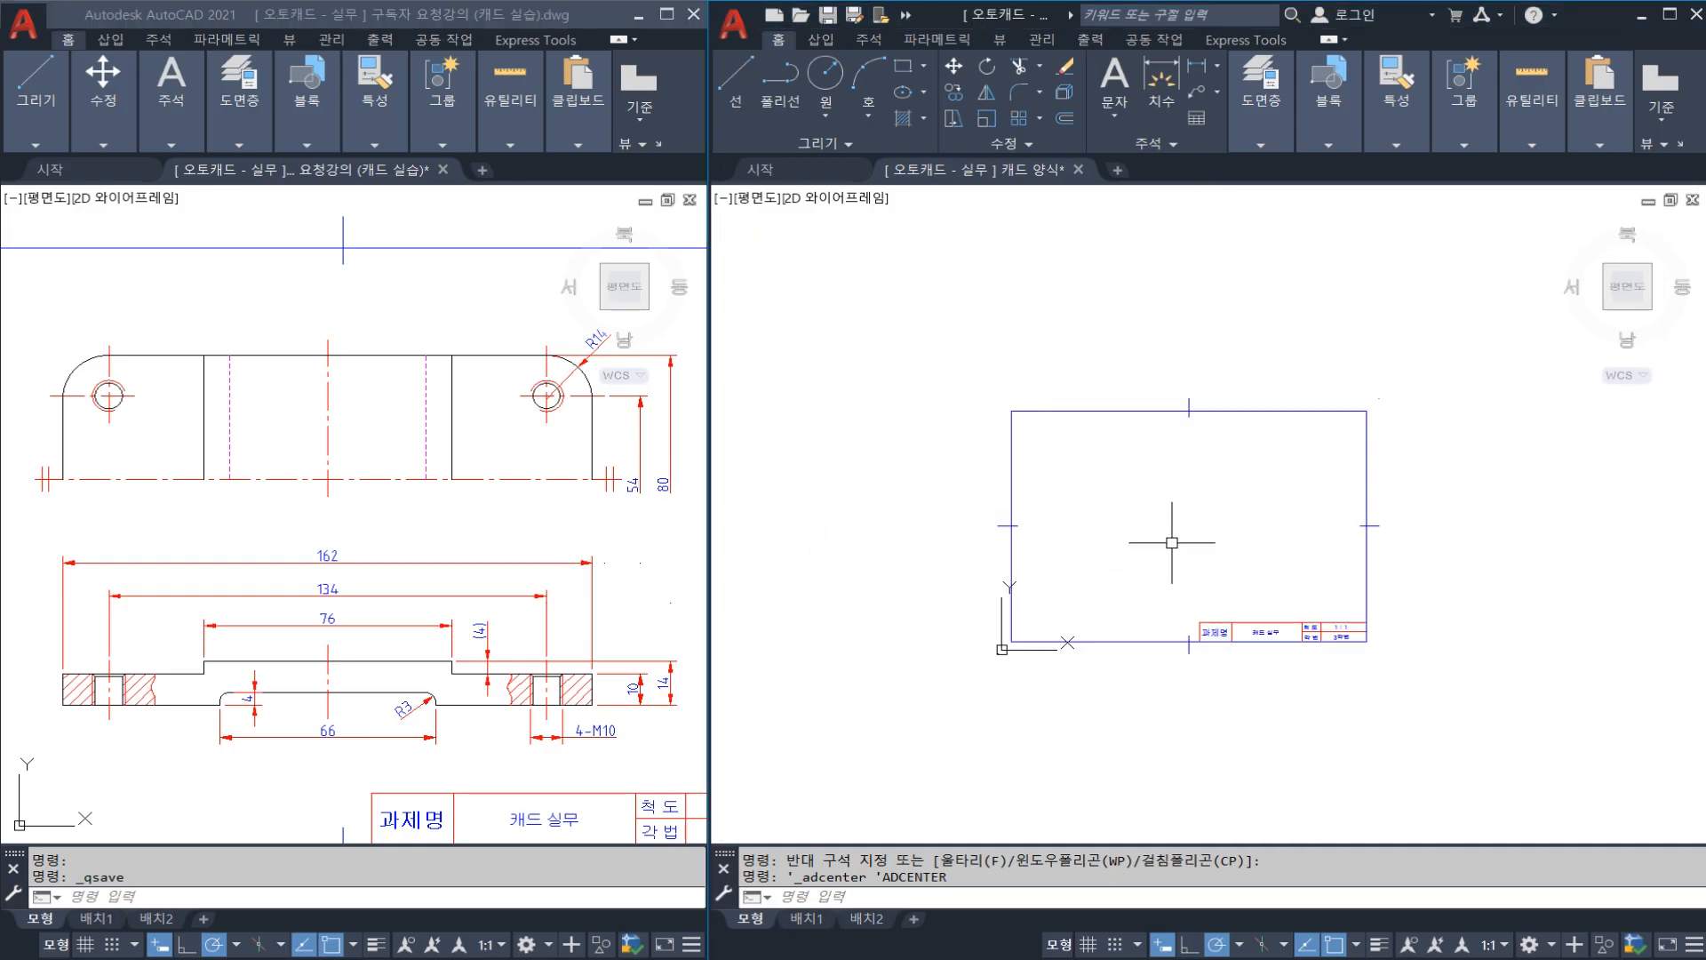
scroll(1182, 541, up, 2)
text(XL)
key(Return)
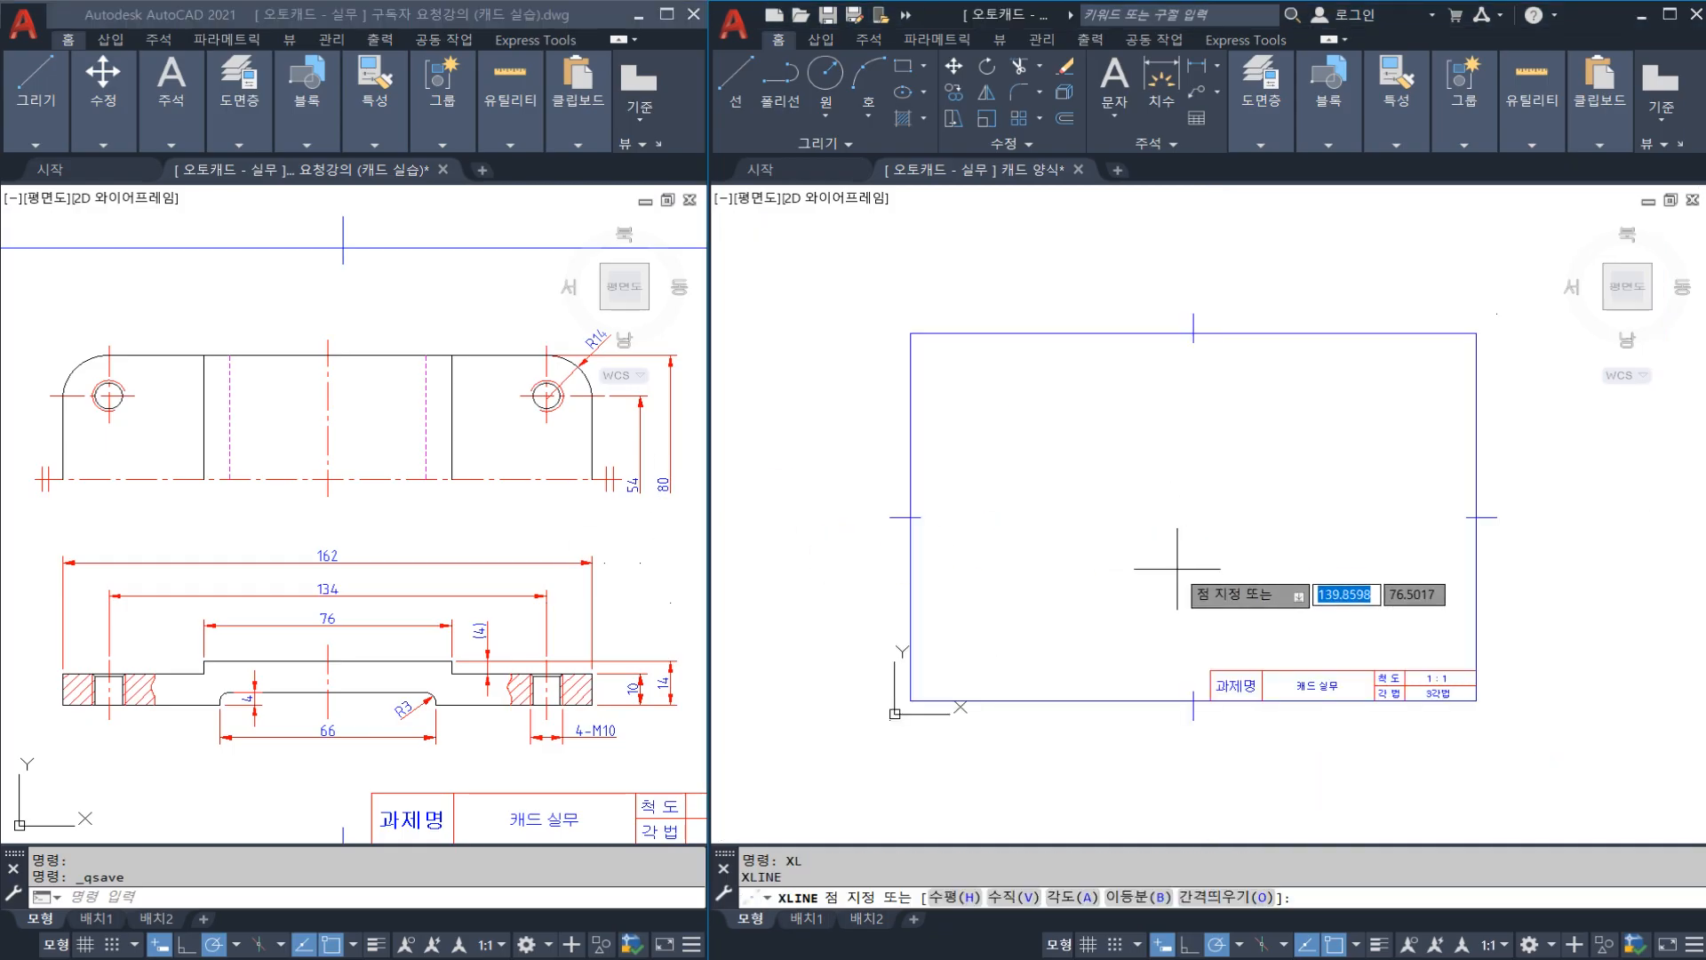
click(1191, 621)
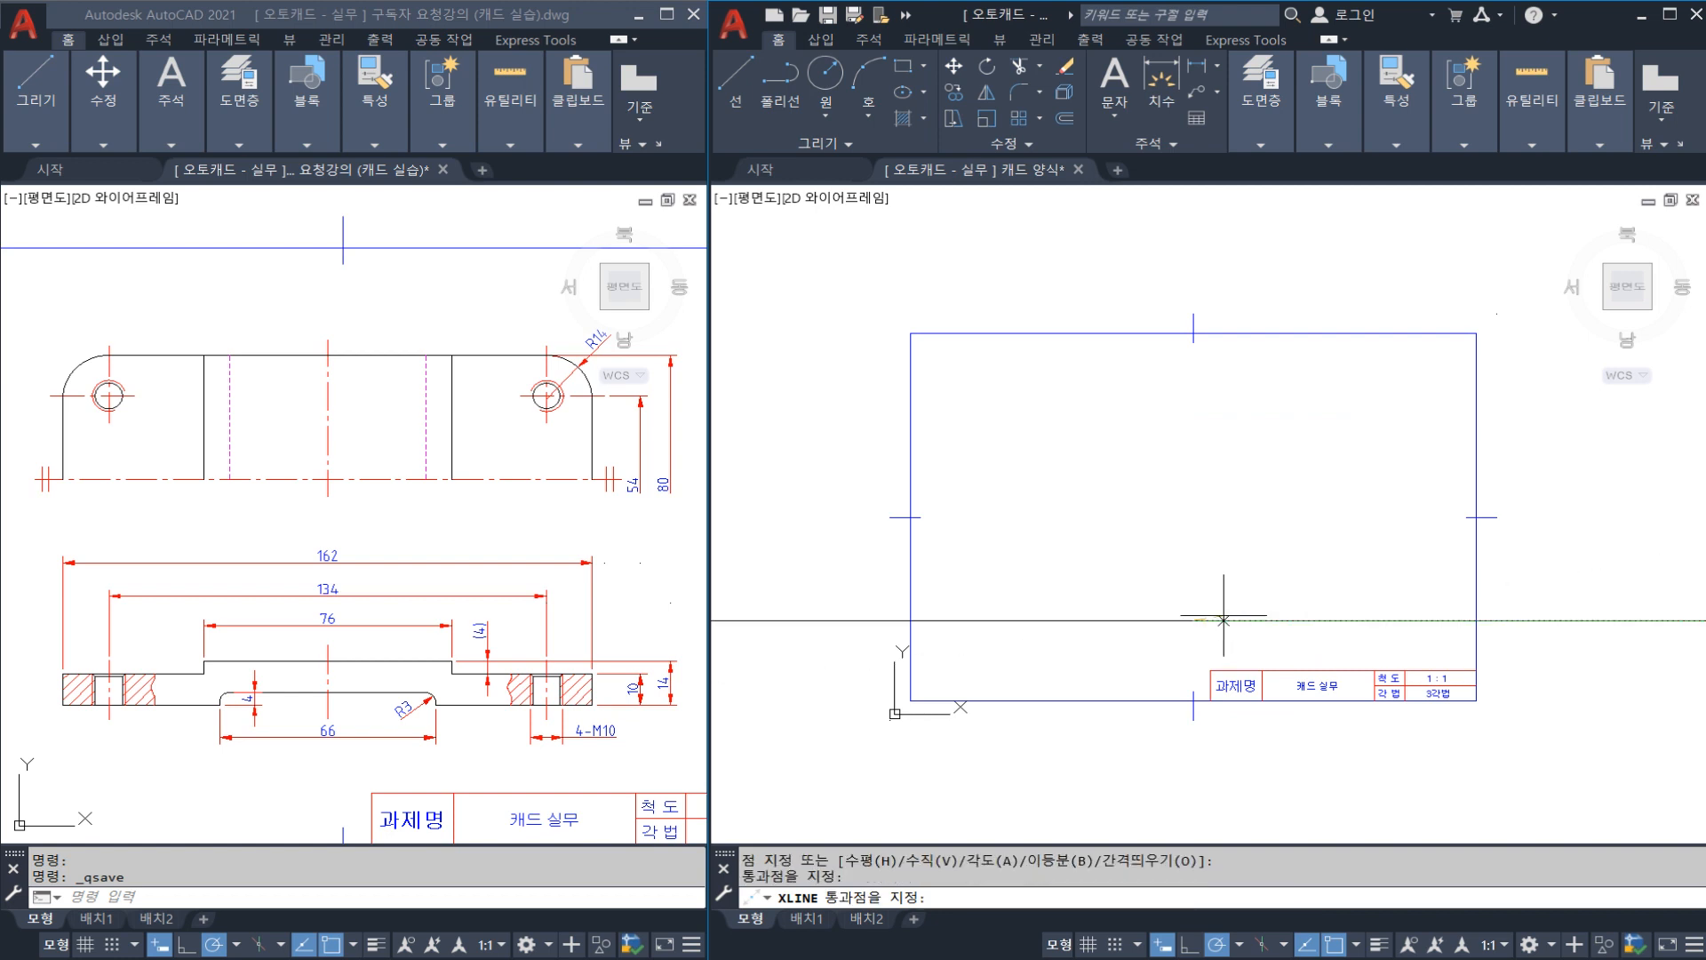
click(1199, 589)
key(Escape)
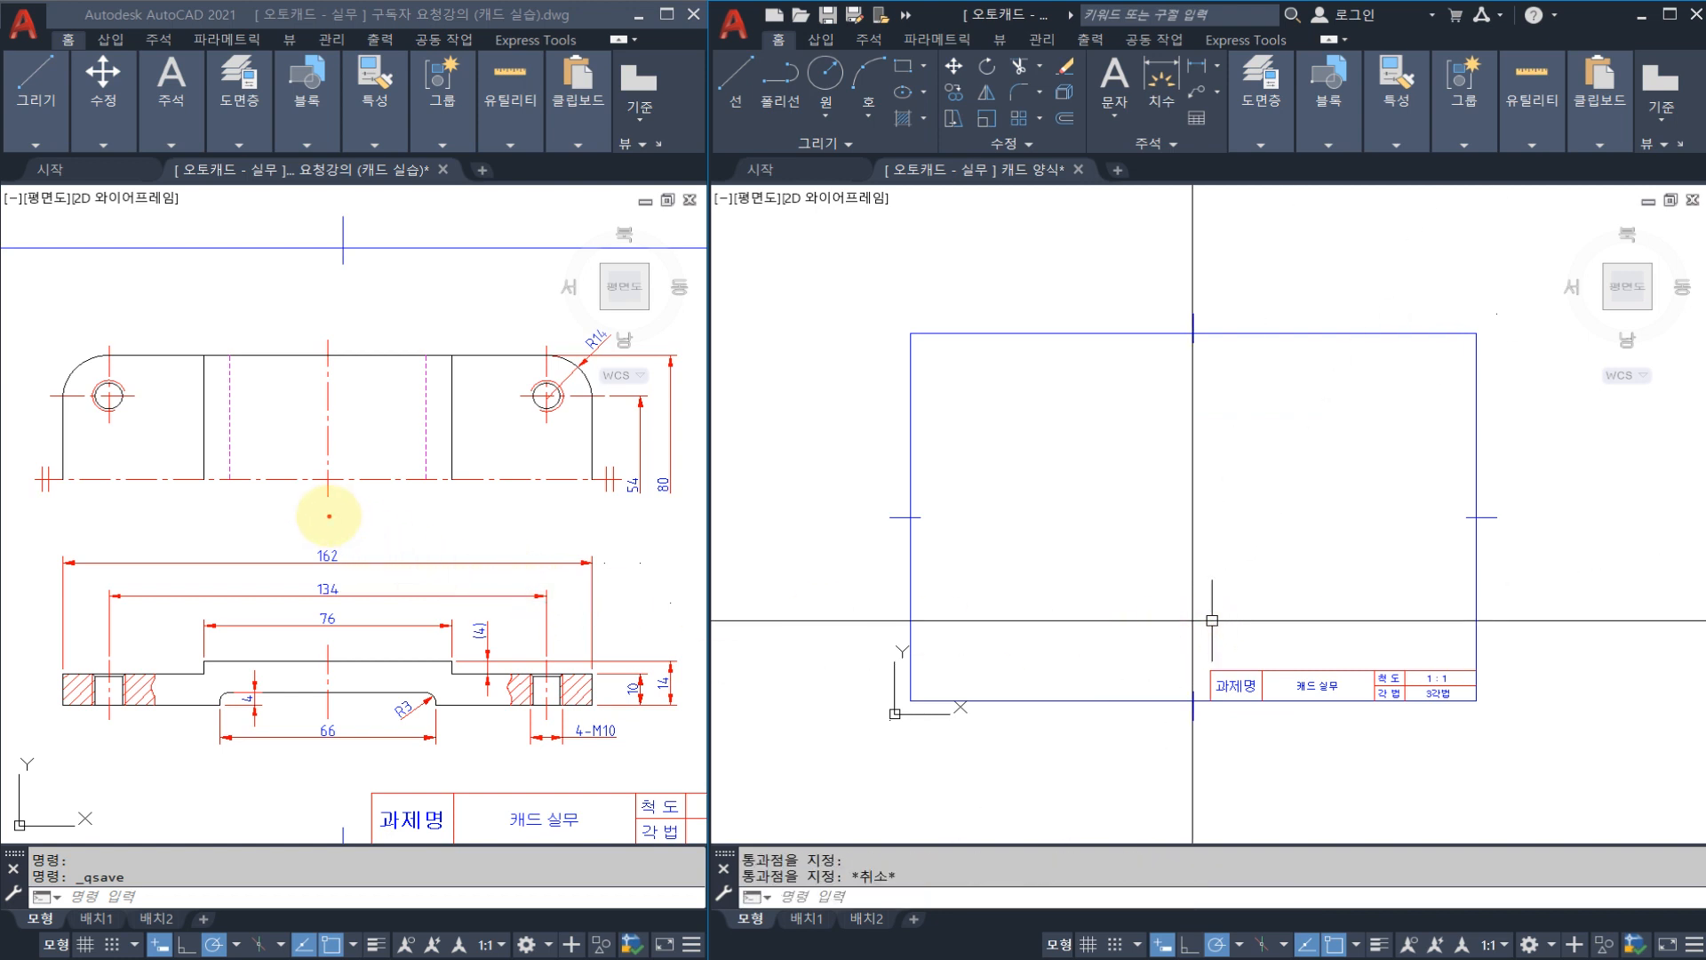
Step: Examine the reference drawing's vertical symmetry axis and the width and height dimensions of the front view
mouse_move(266, 452)
mouse_down()
mouse_move(229, 343)
mouse_move(231, 427)
mouse_up()
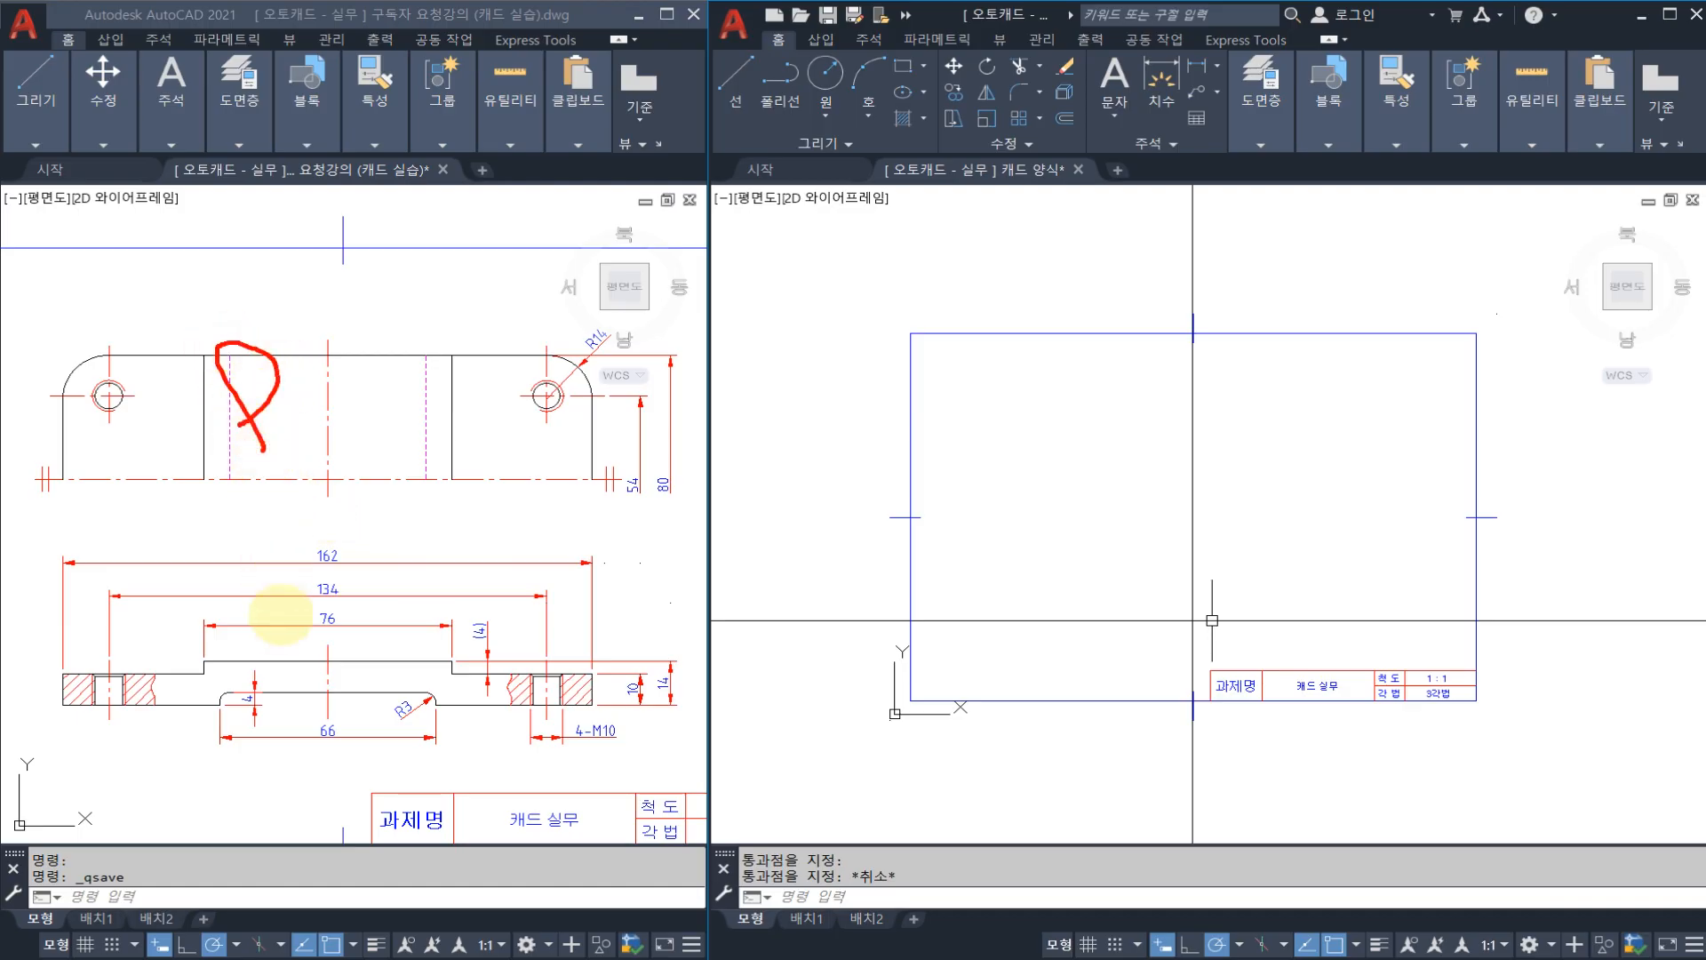
drag(267, 584, 271, 632)
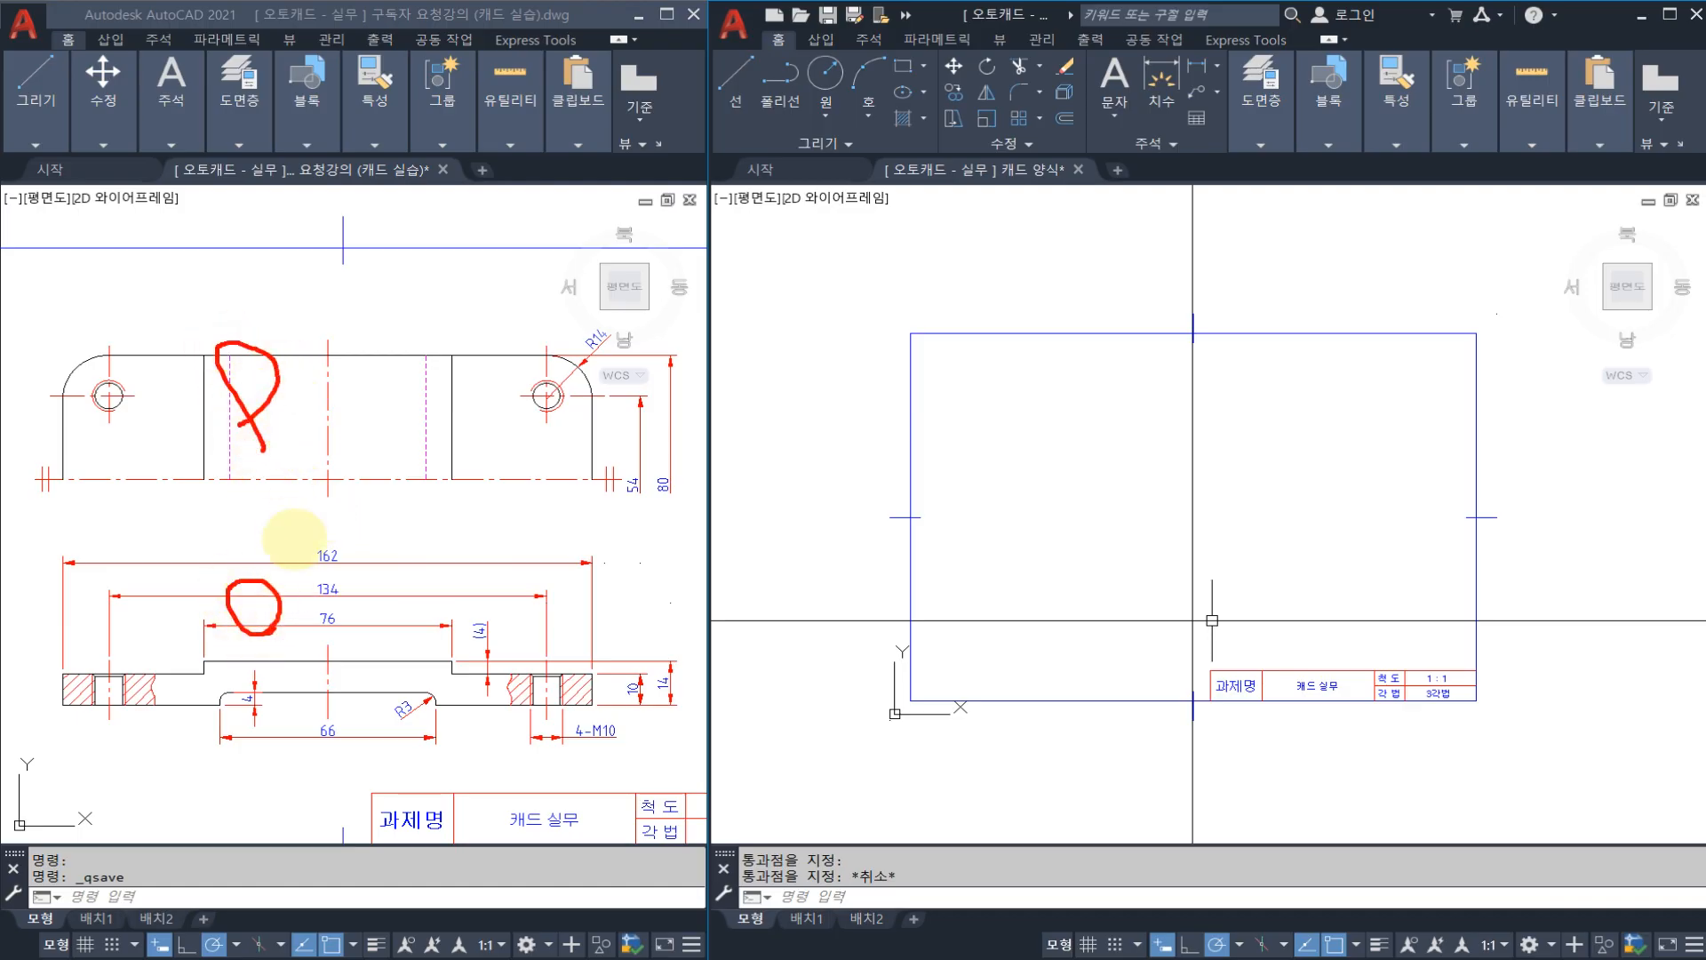
mouse_move(404, 620)
mouse_down()
mouse_move(286, 591)
mouse_move(368, 573)
mouse_up()
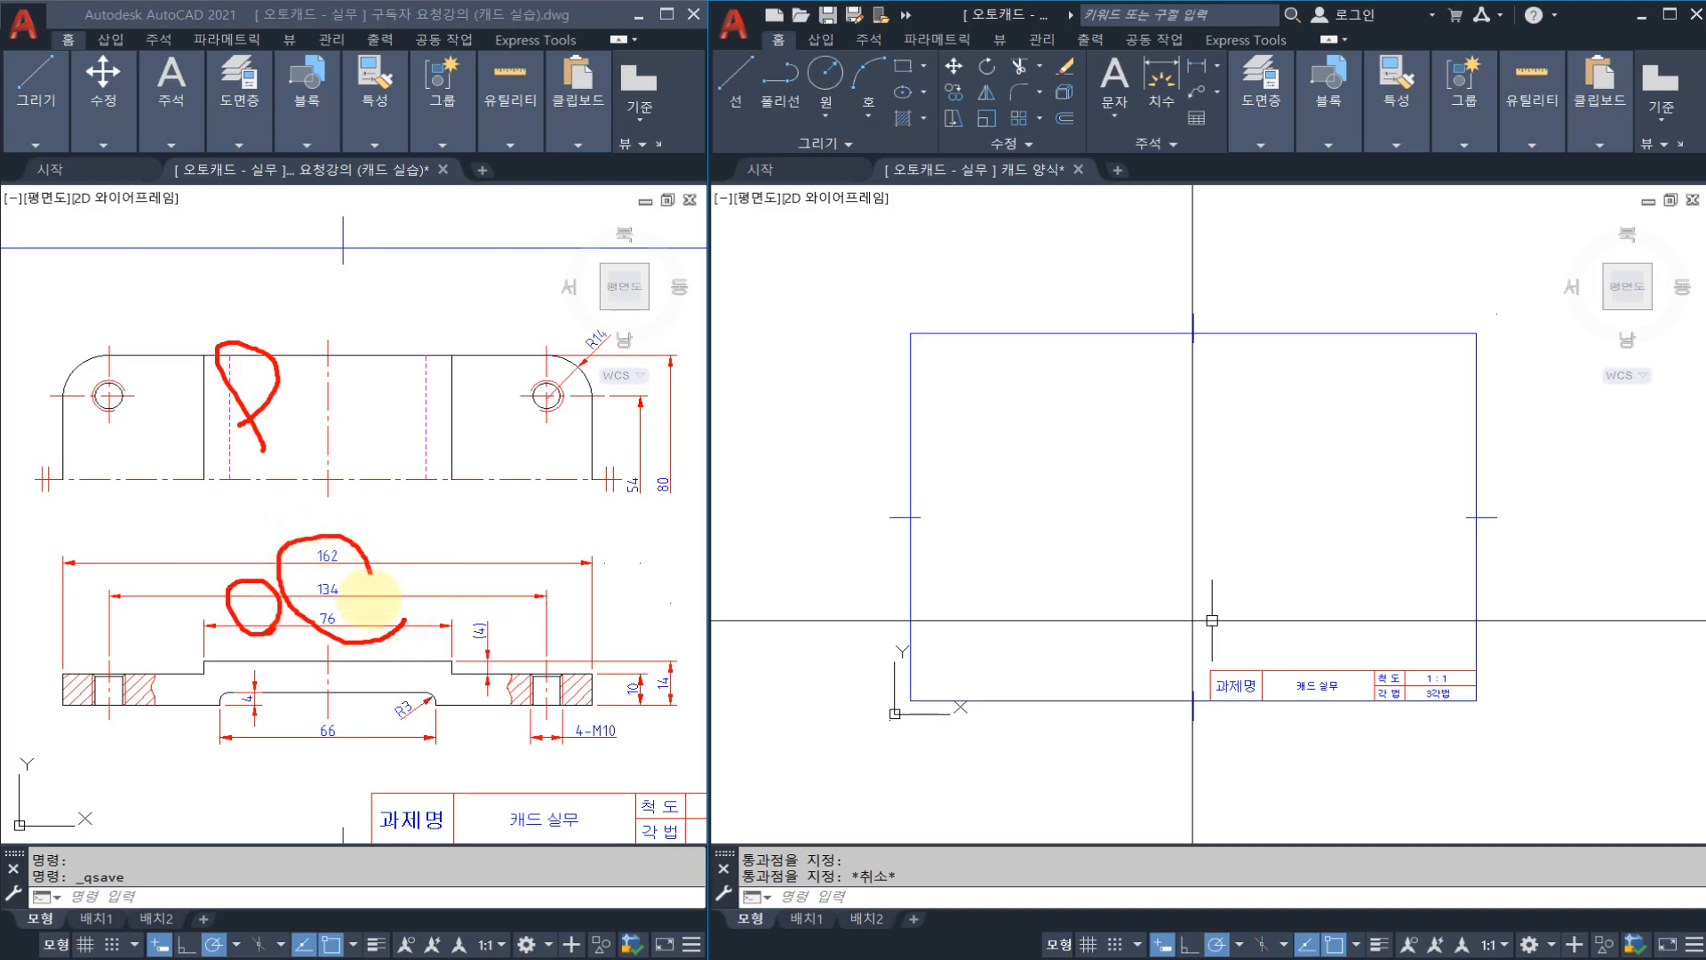
key(Escape)
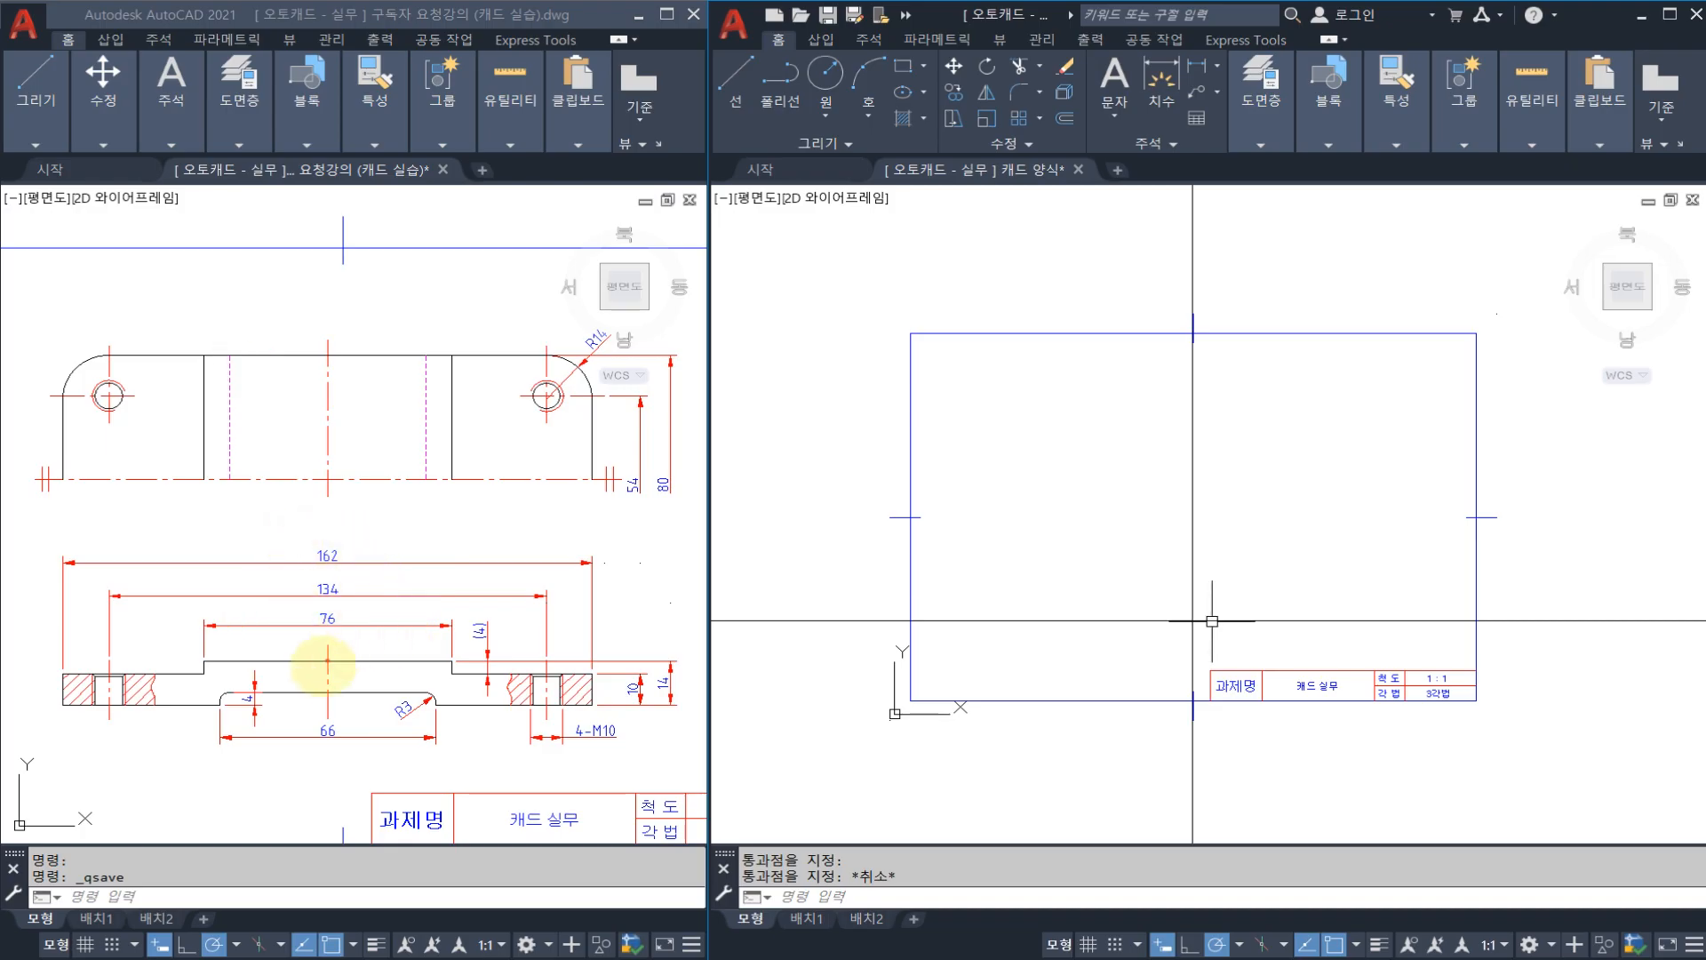
drag(332, 505, 332, 727)
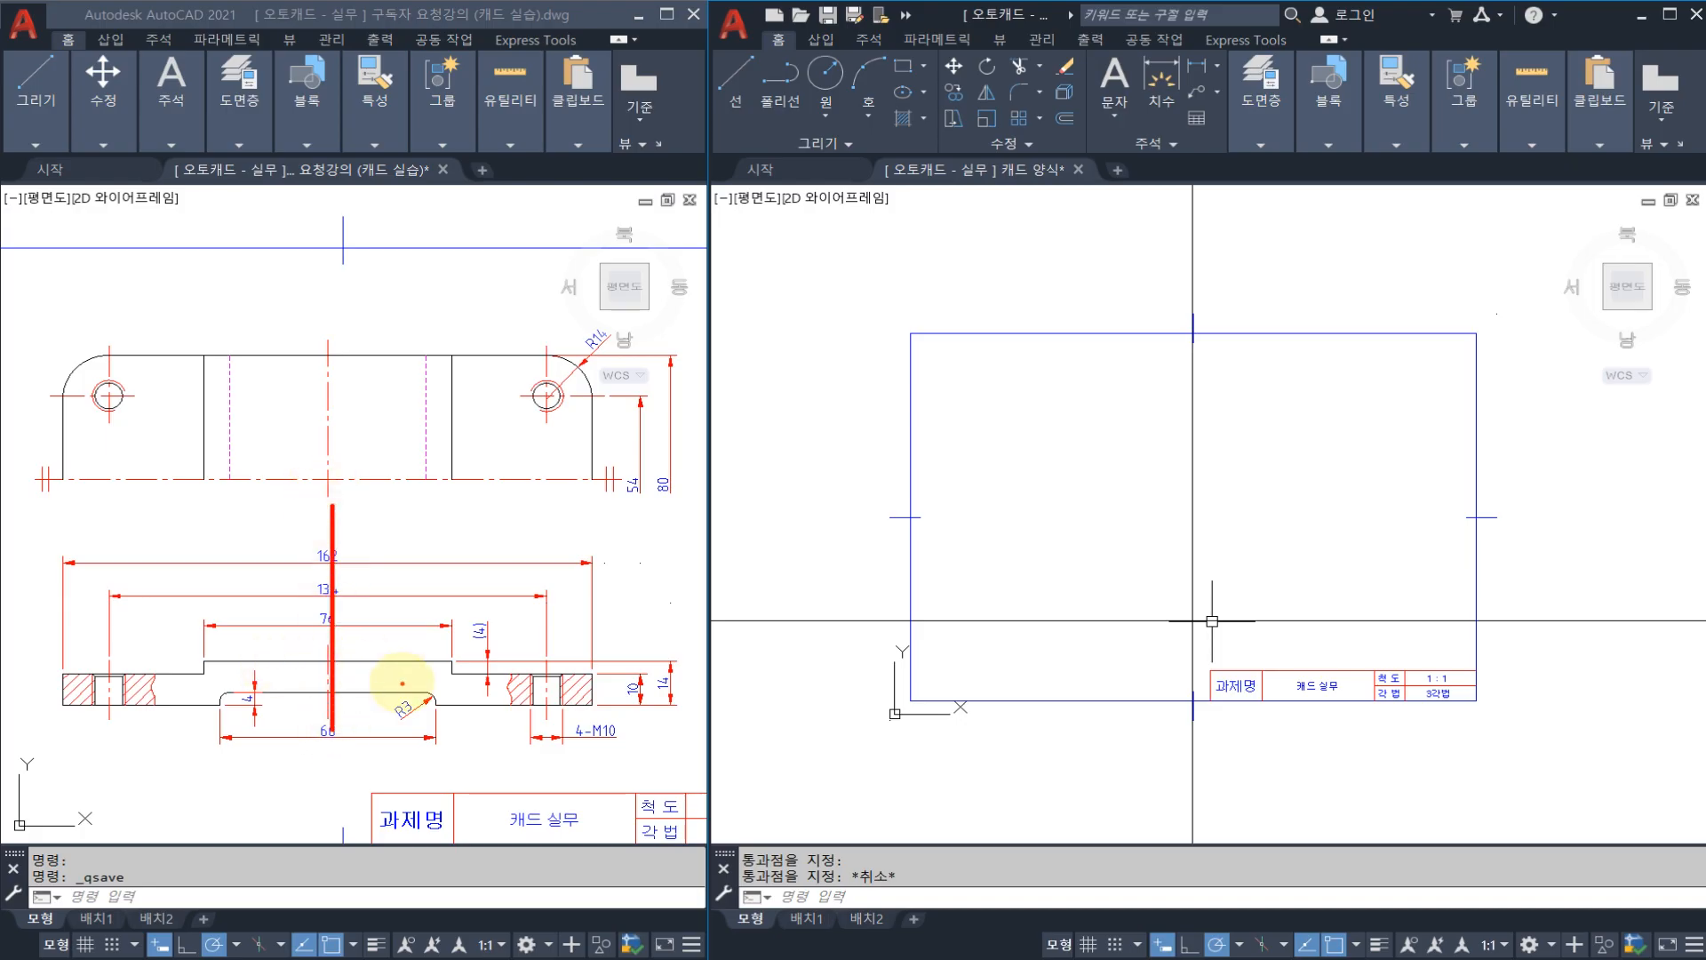
key(Escape)
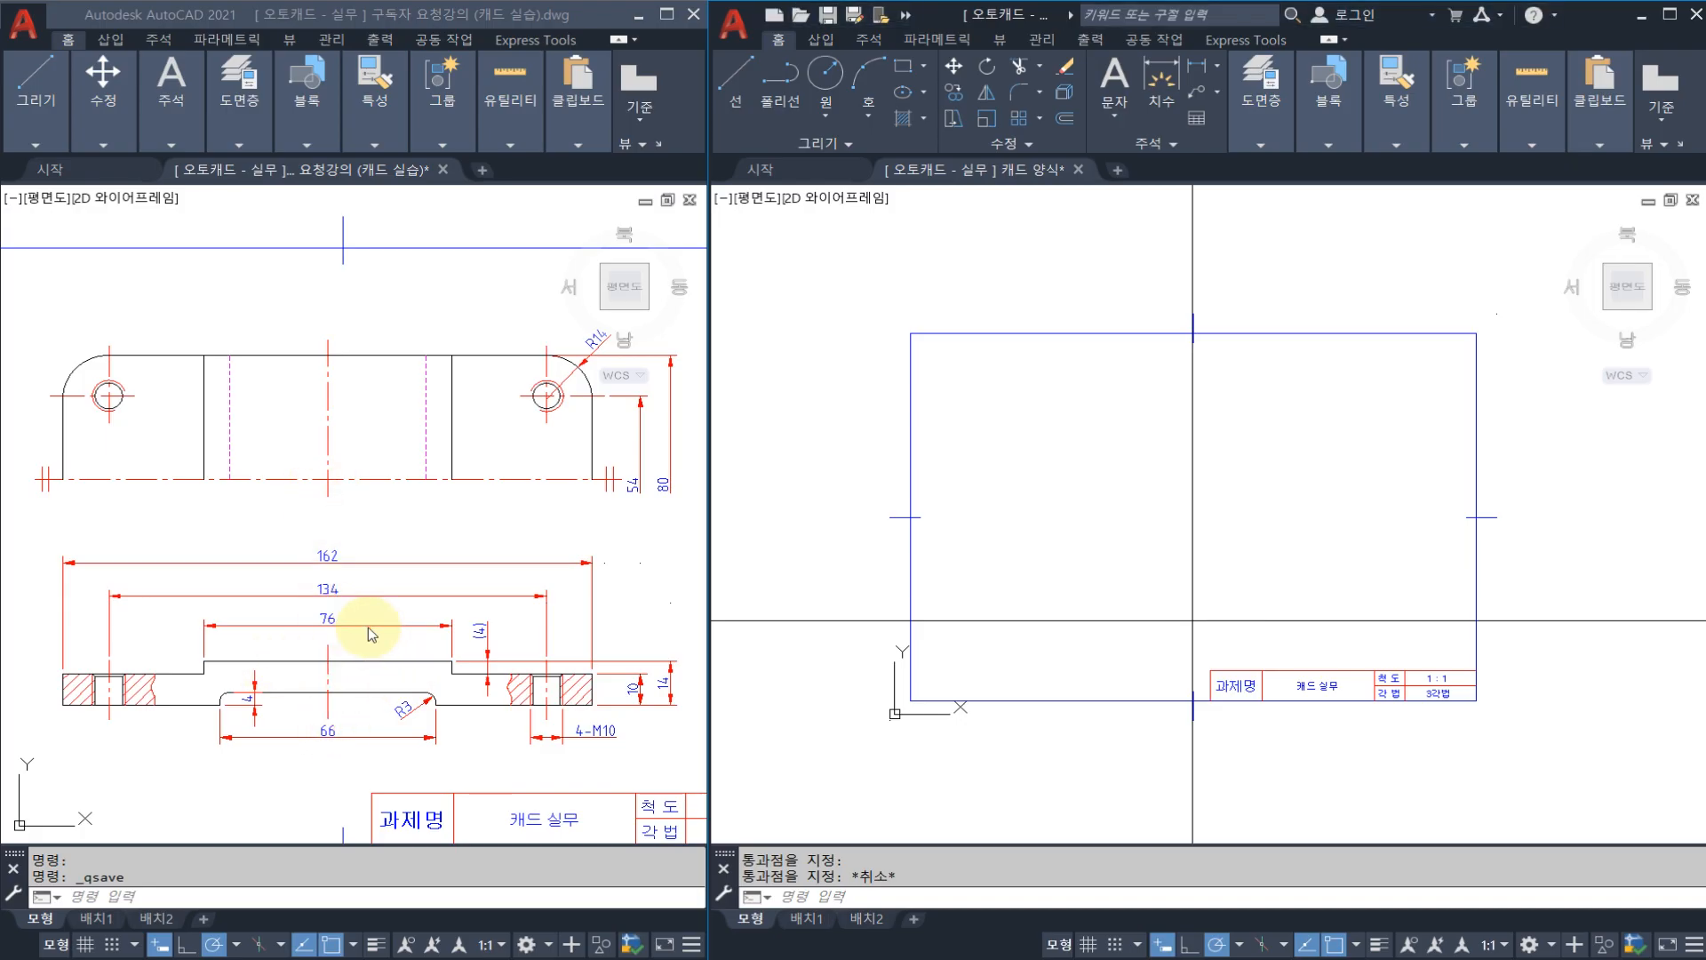
mouse_move(347, 633)
mouse_down()
mouse_move(296, 545)
mouse_move(343, 610)
mouse_move(327, 638)
mouse_up()
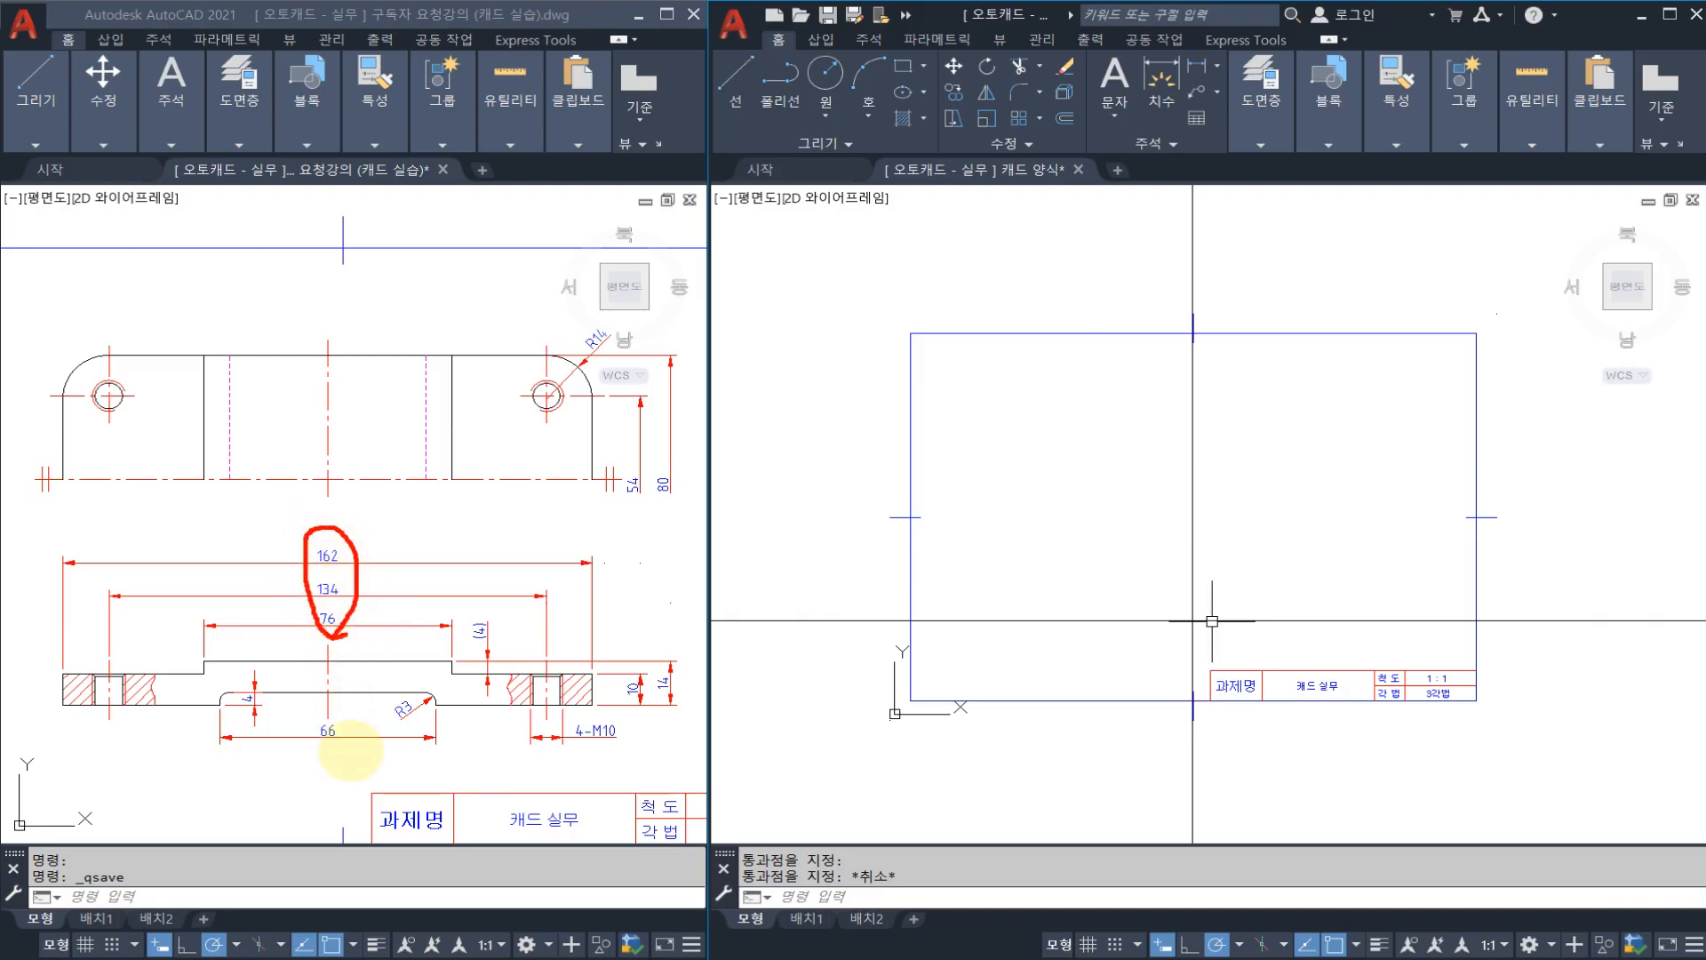
mouse_move(351, 760)
mouse_down()
mouse_move(293, 692)
mouse_move(321, 747)
mouse_up()
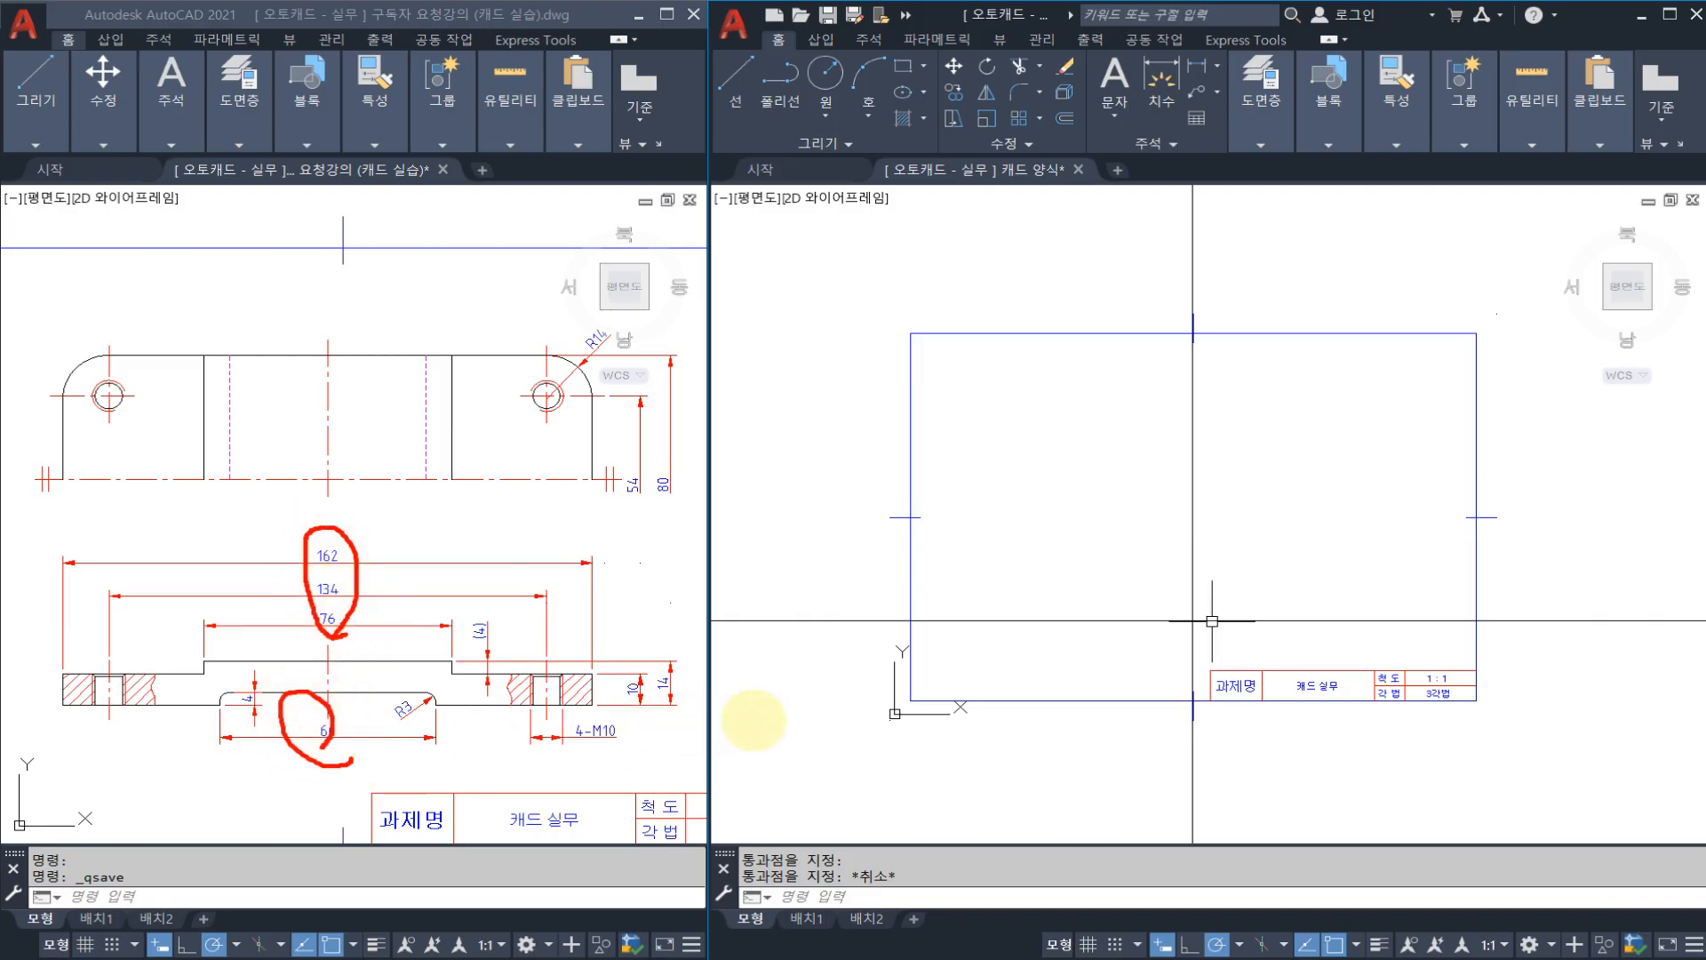
mouse_move(718, 707)
mouse_down()
mouse_move(618, 653)
mouse_move(686, 667)
mouse_move(655, 691)
mouse_move(670, 698)
mouse_move(653, 657)
mouse_up()
mouse_move(329, 622)
mouse_down()
mouse_move(305, 572)
mouse_move(379, 610)
mouse_up()
key(Escape)
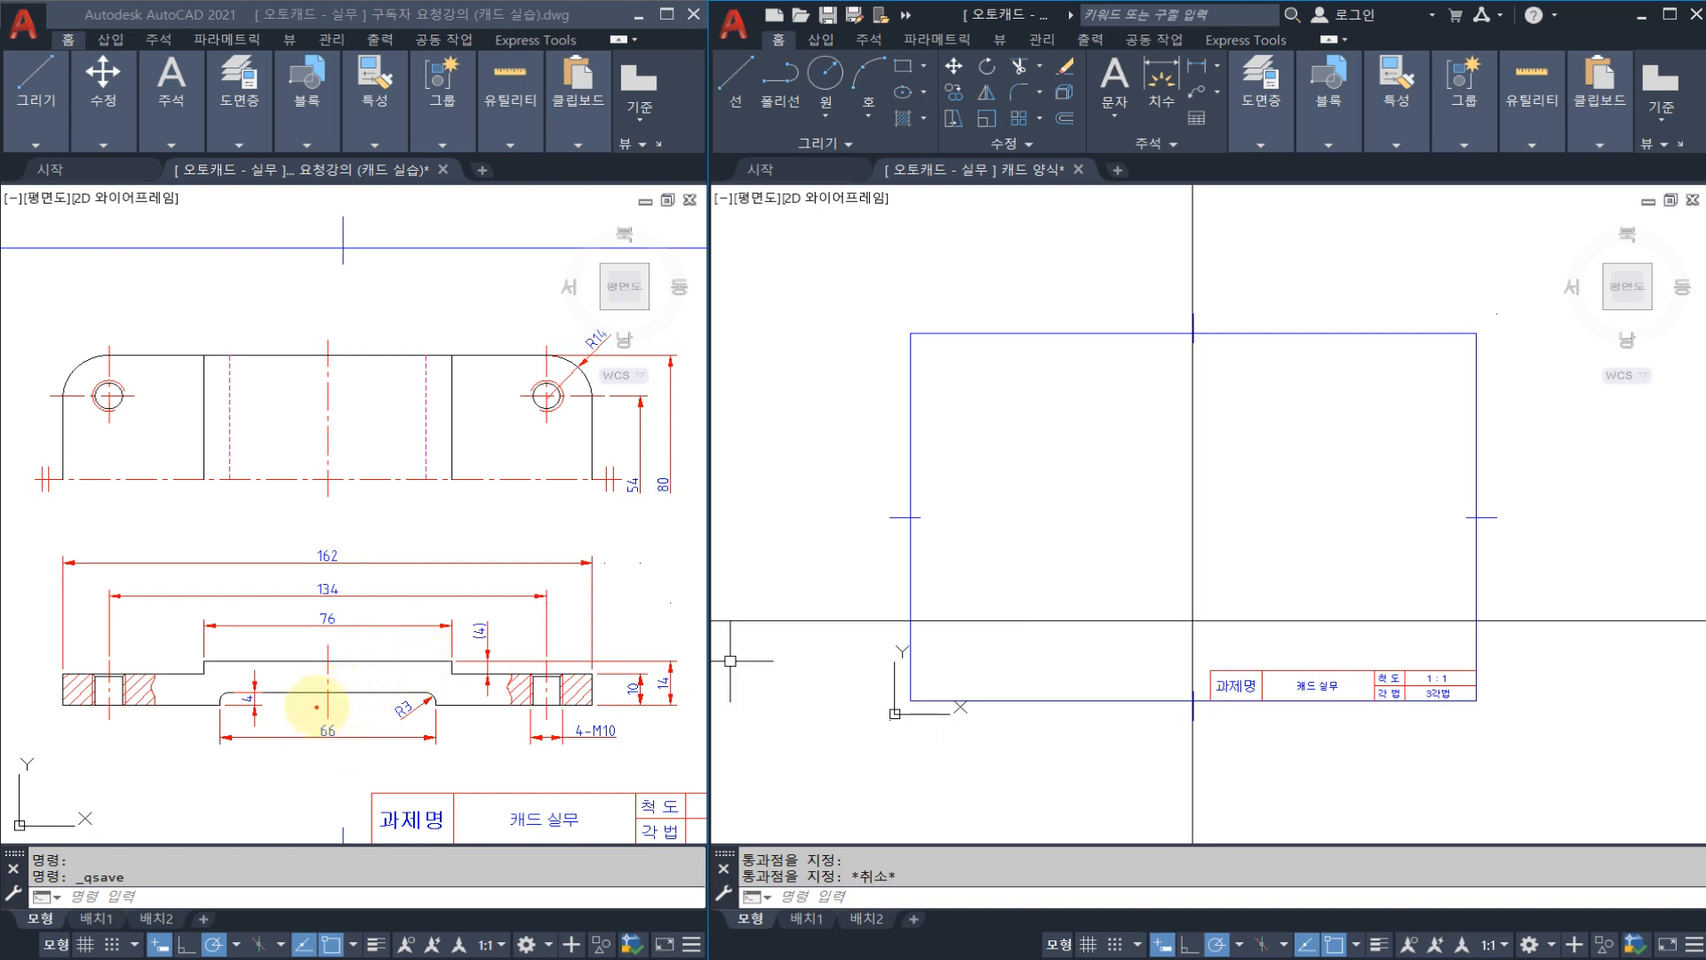
Step: Examine the right half of the reference front view's outline, from the bottom recess around to the raised top edge
mouse_move(318, 704)
mouse_down()
mouse_move(349, 705)
mouse_move(326, 724)
mouse_move(362, 687)
mouse_move(595, 703)
mouse_move(538, 662)
mouse_move(340, 651)
mouse_up()
click(614, 636)
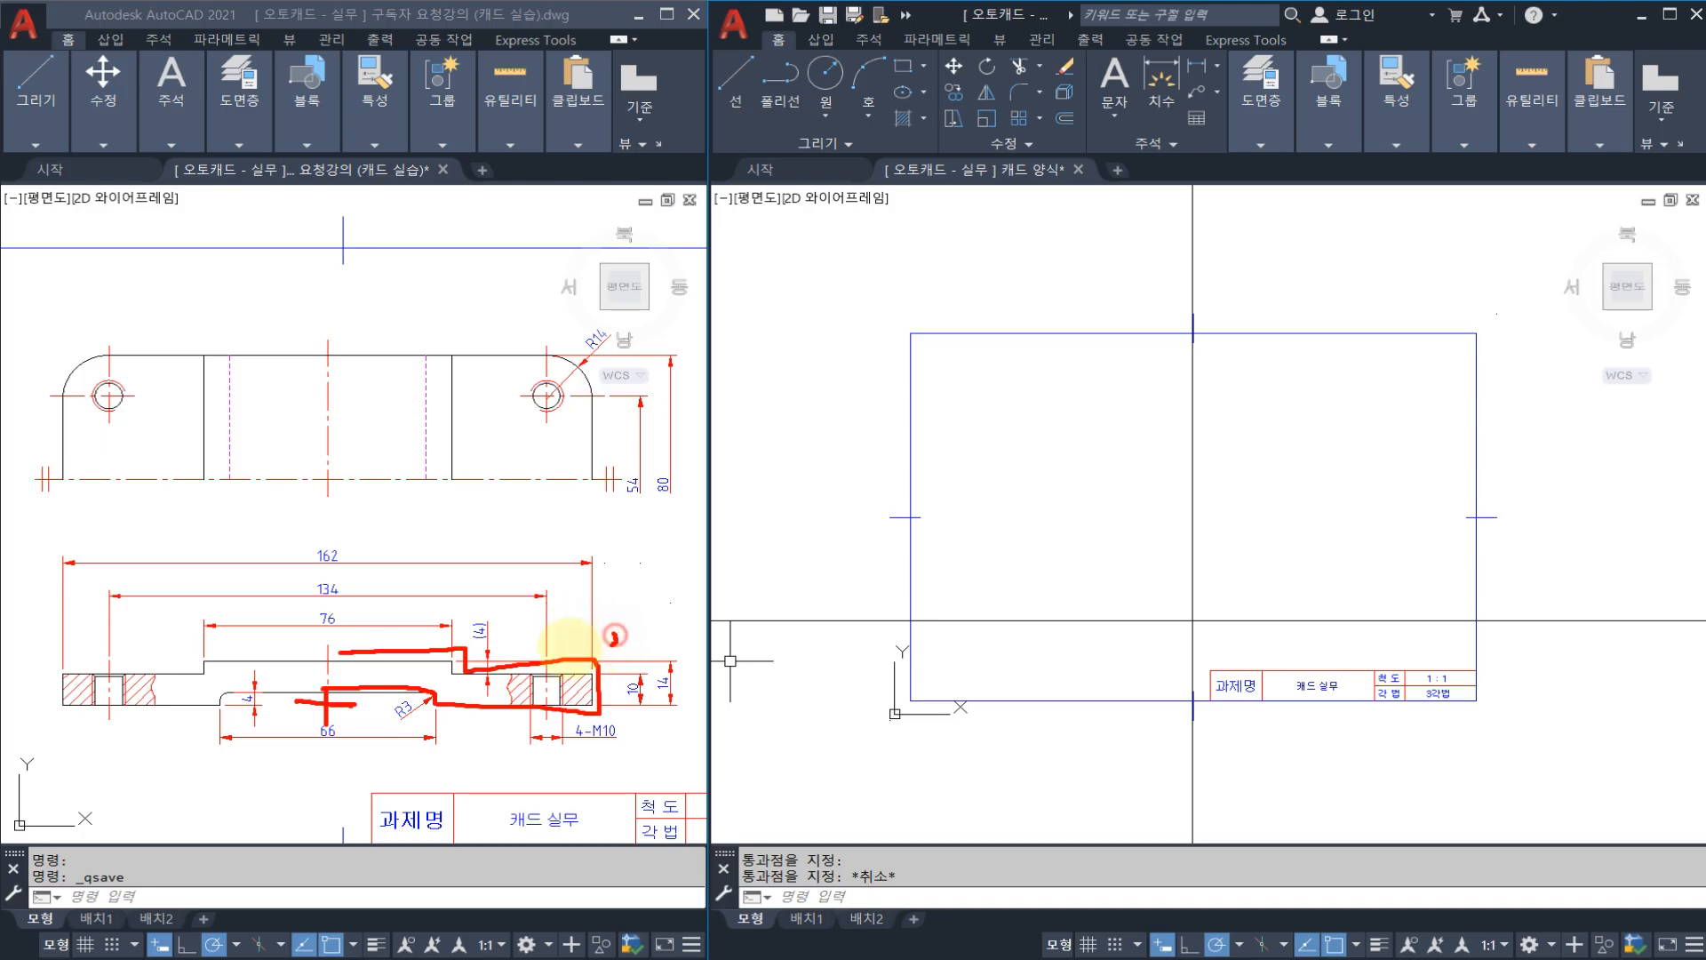
mouse_move(569, 649)
mouse_down()
mouse_move(599, 647)
mouse_move(582, 633)
mouse_up()
mouse_move(579, 523)
mouse_down()
mouse_move(474, 460)
mouse_move(516, 511)
mouse_up()
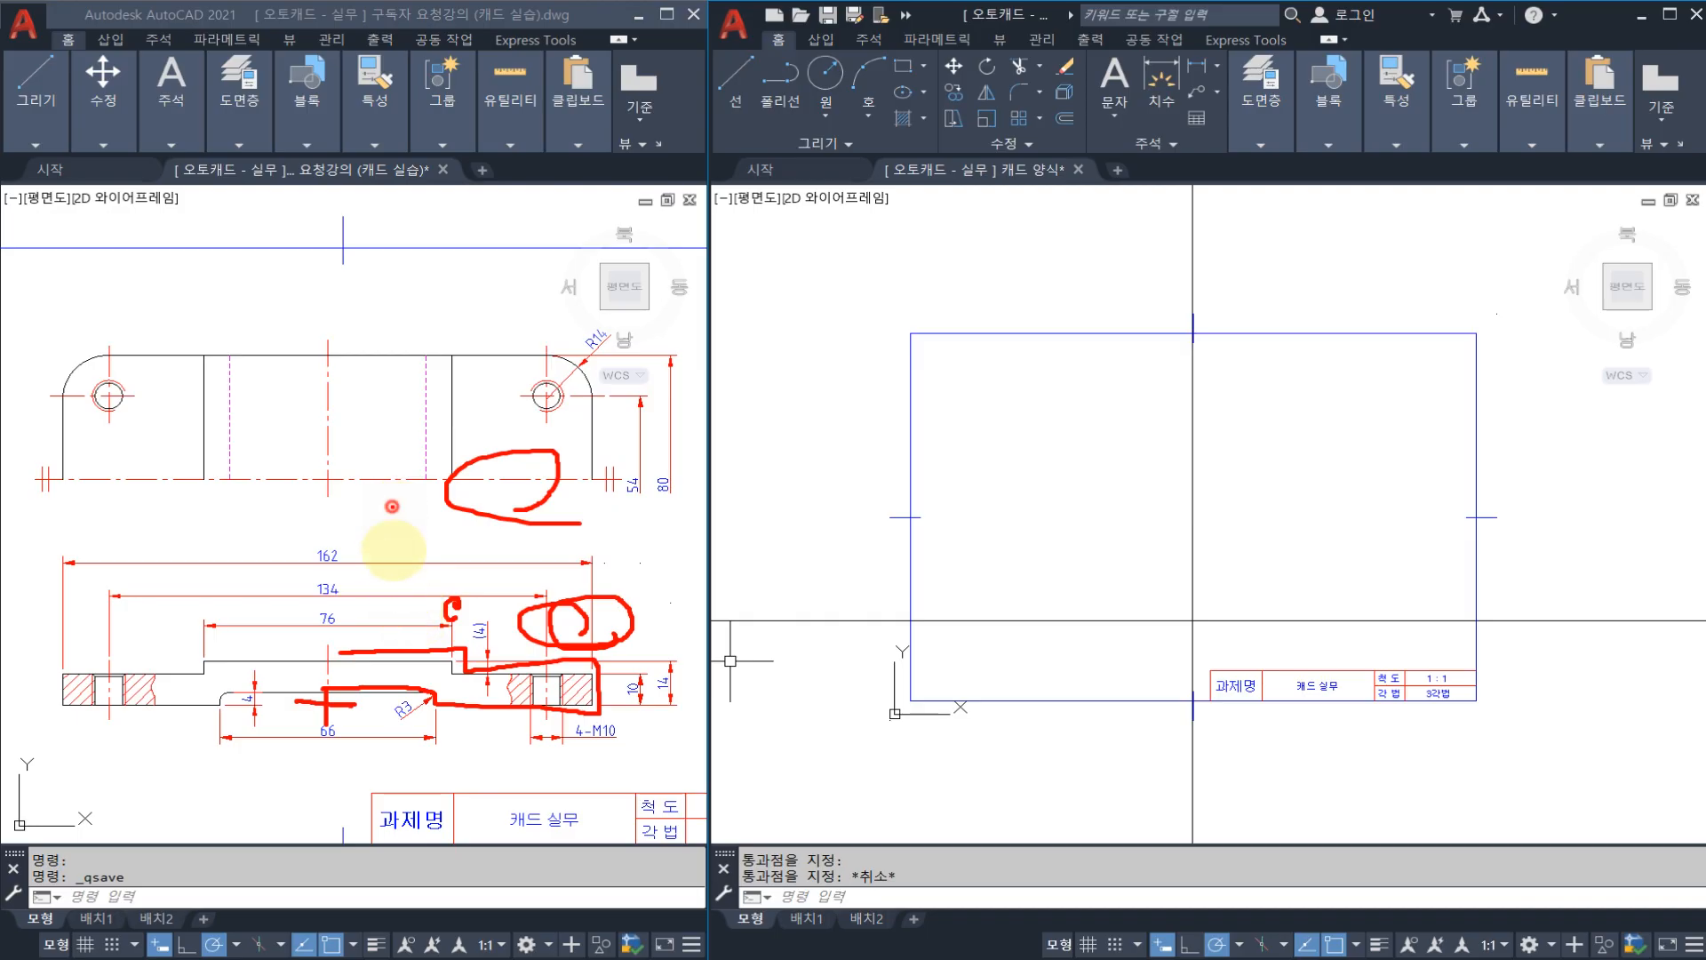
drag(392, 507, 389, 642)
click(361, 529)
click(365, 629)
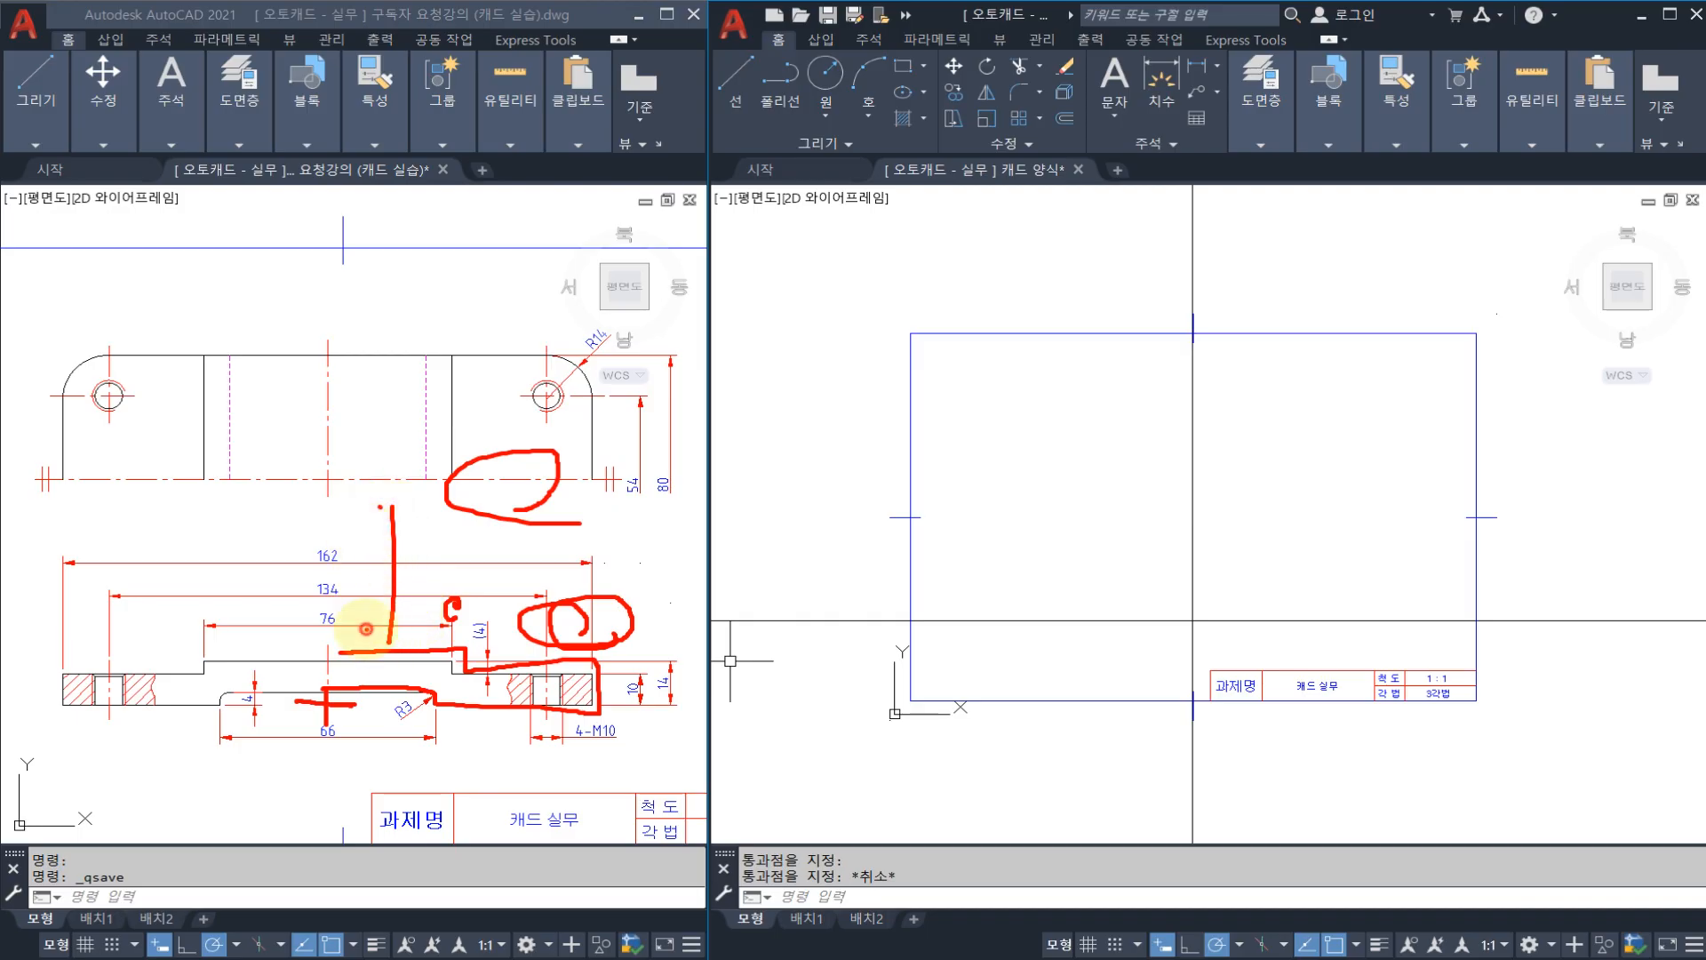
click(363, 528)
click(359, 636)
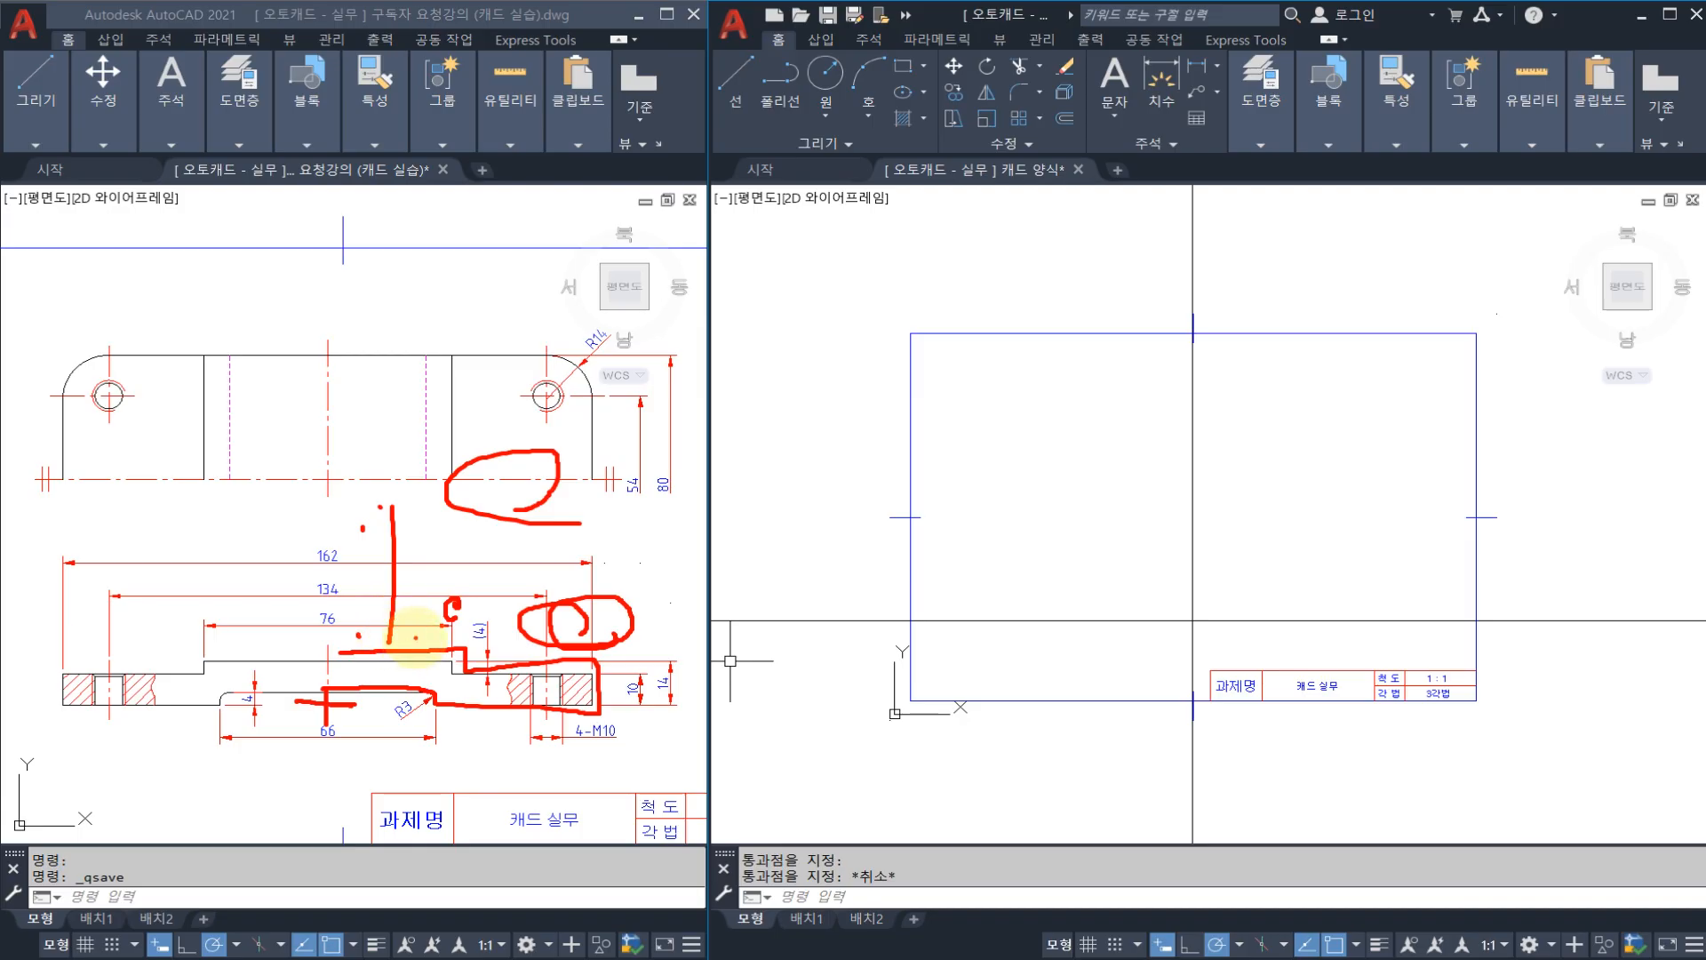
key(Escape)
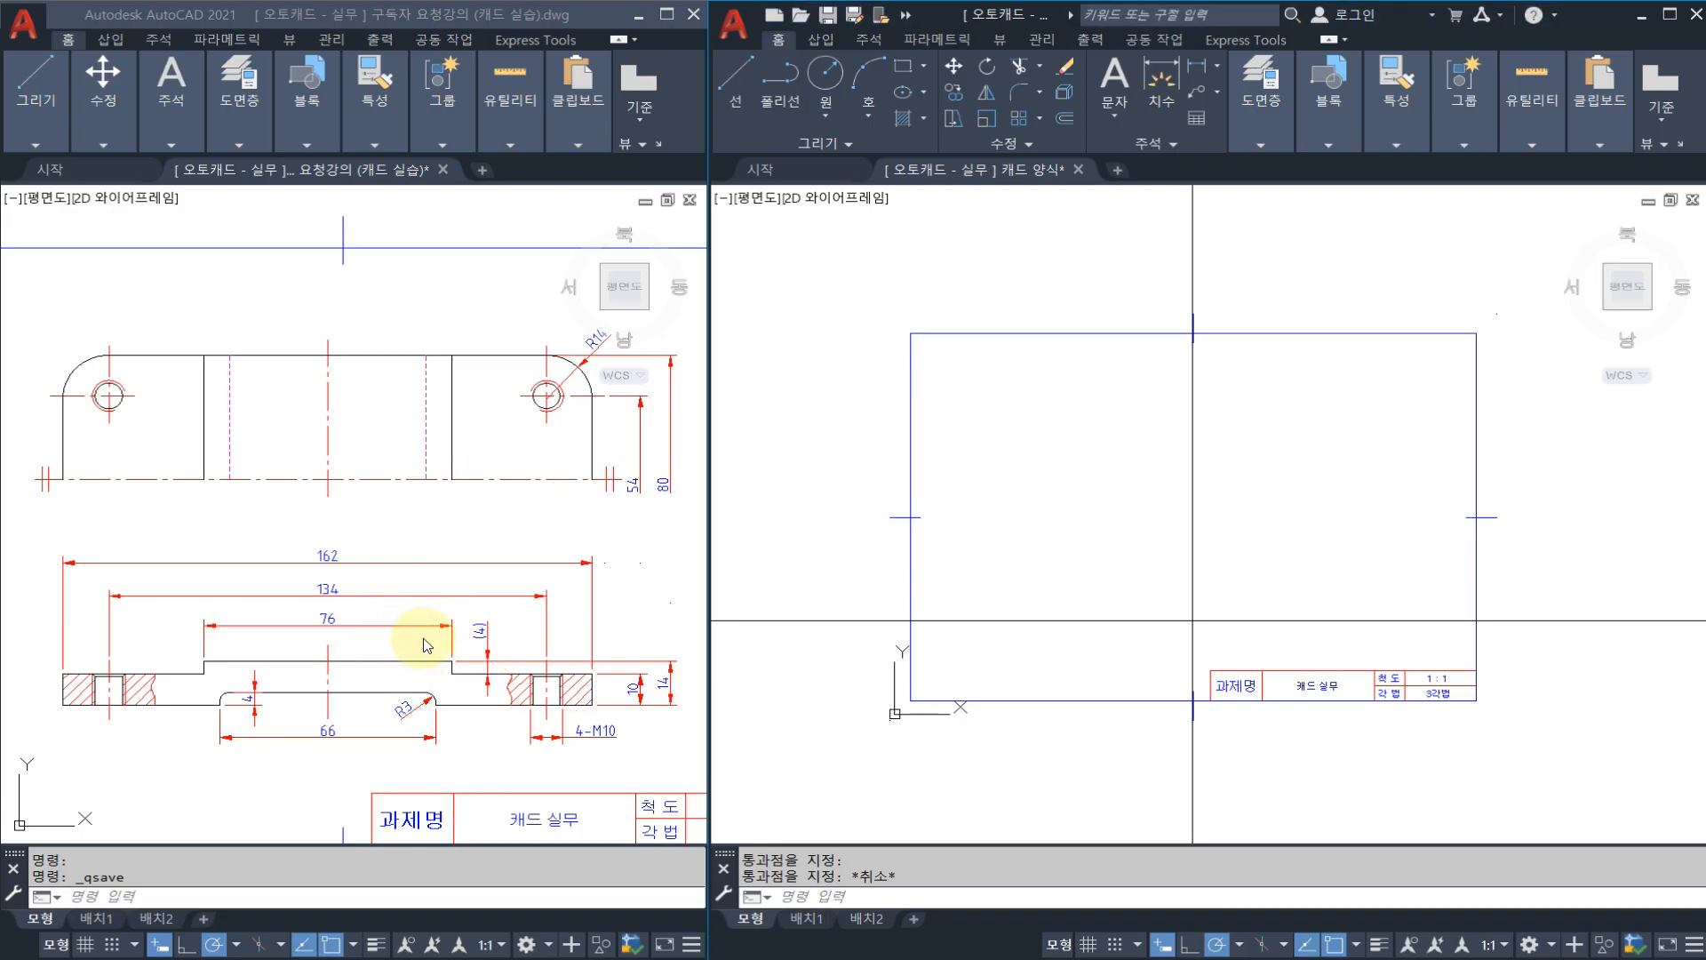
Step: Offset the horizontal construction line upward by 4 in the blank drawing sheet
click(507, 560)
key(Escape)
key(Escape)
click(975, 545)
key(Escape)
scroll(1058, 572, up, 4)
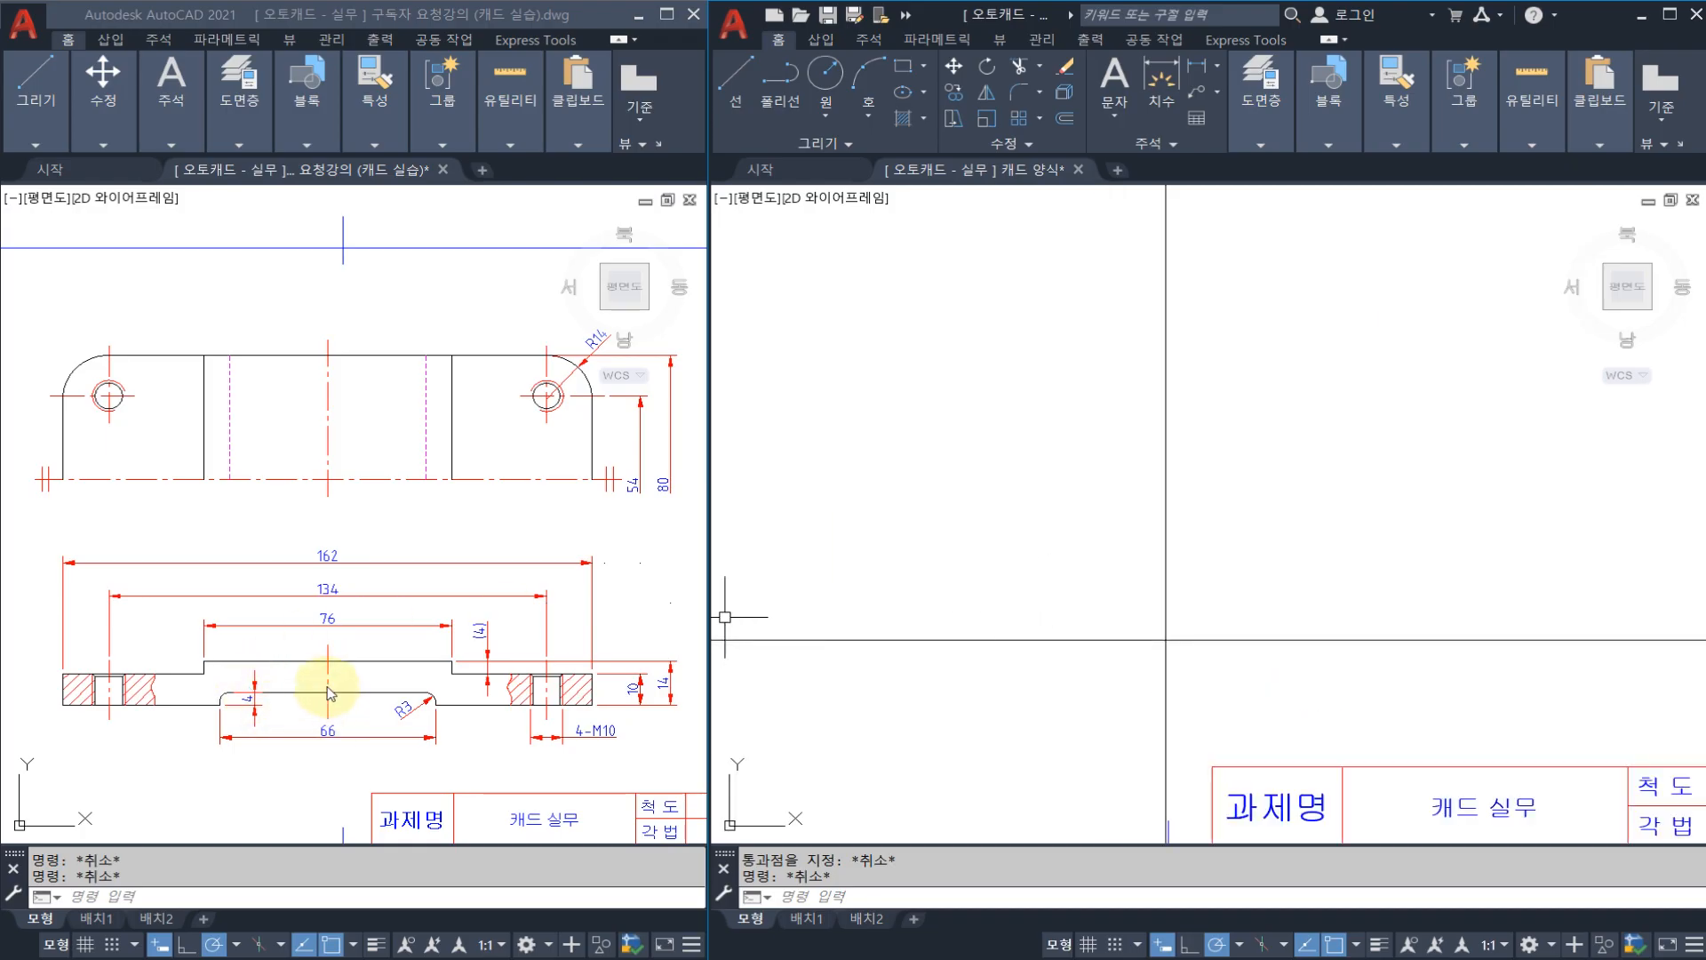
text(o)
key(Return)
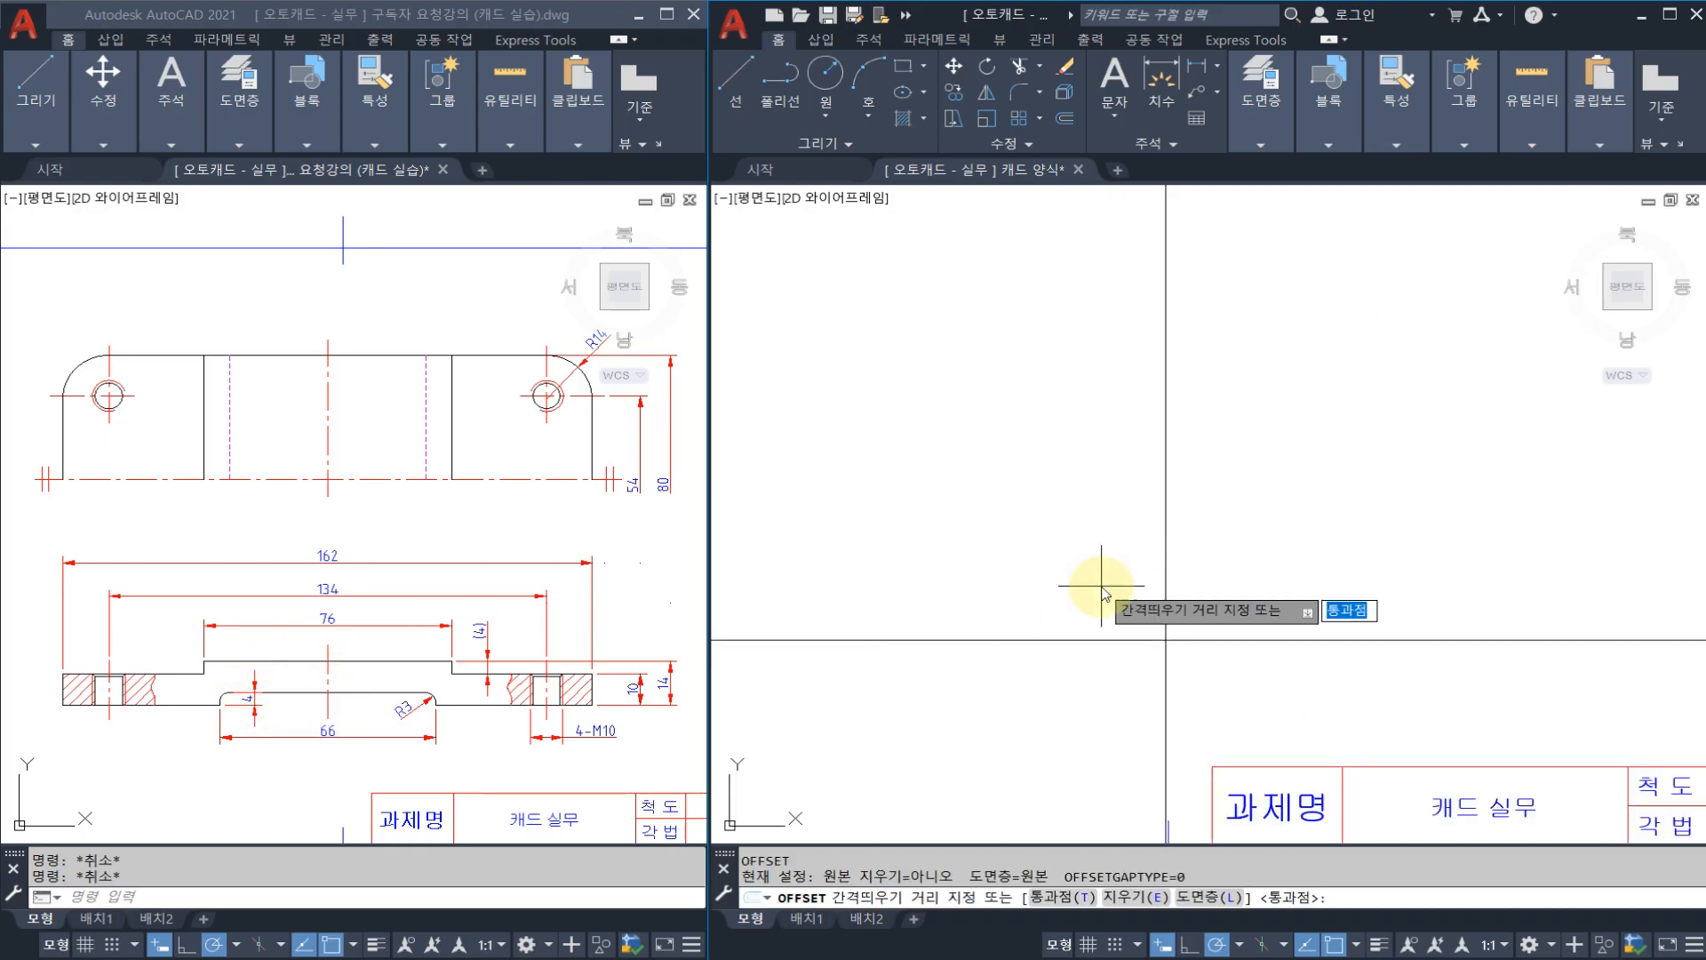
text(5)
key(BackSpace)
text(4)
key(Return)
click(1109, 639)
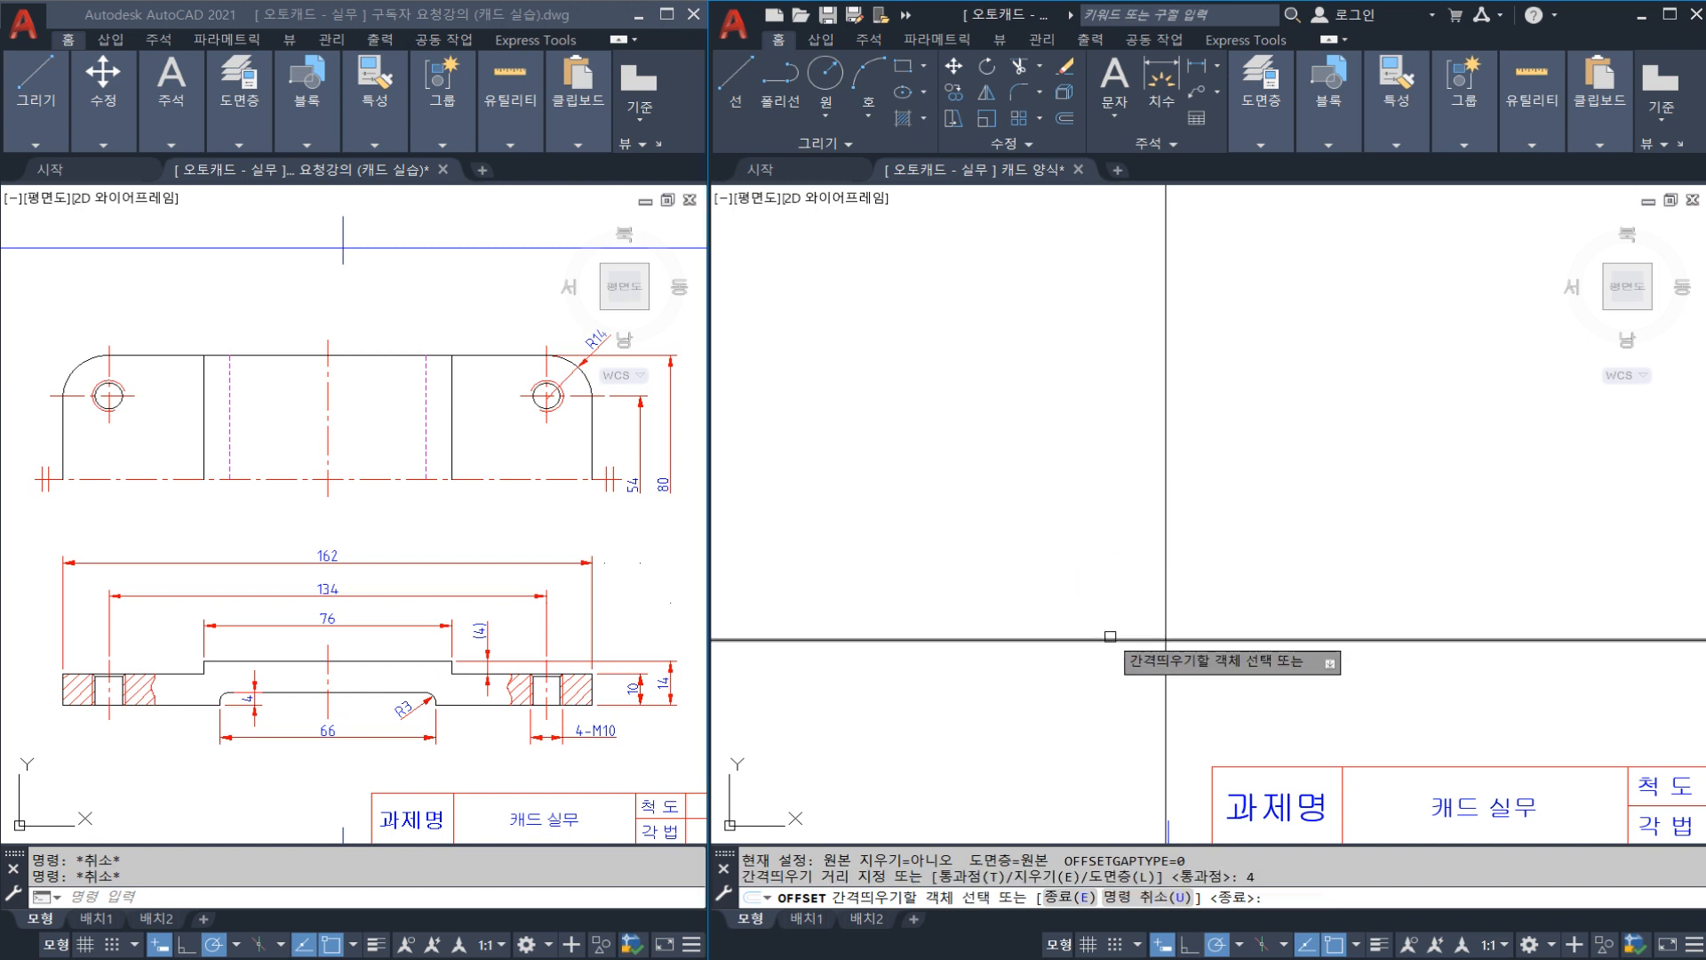
key(Escape)
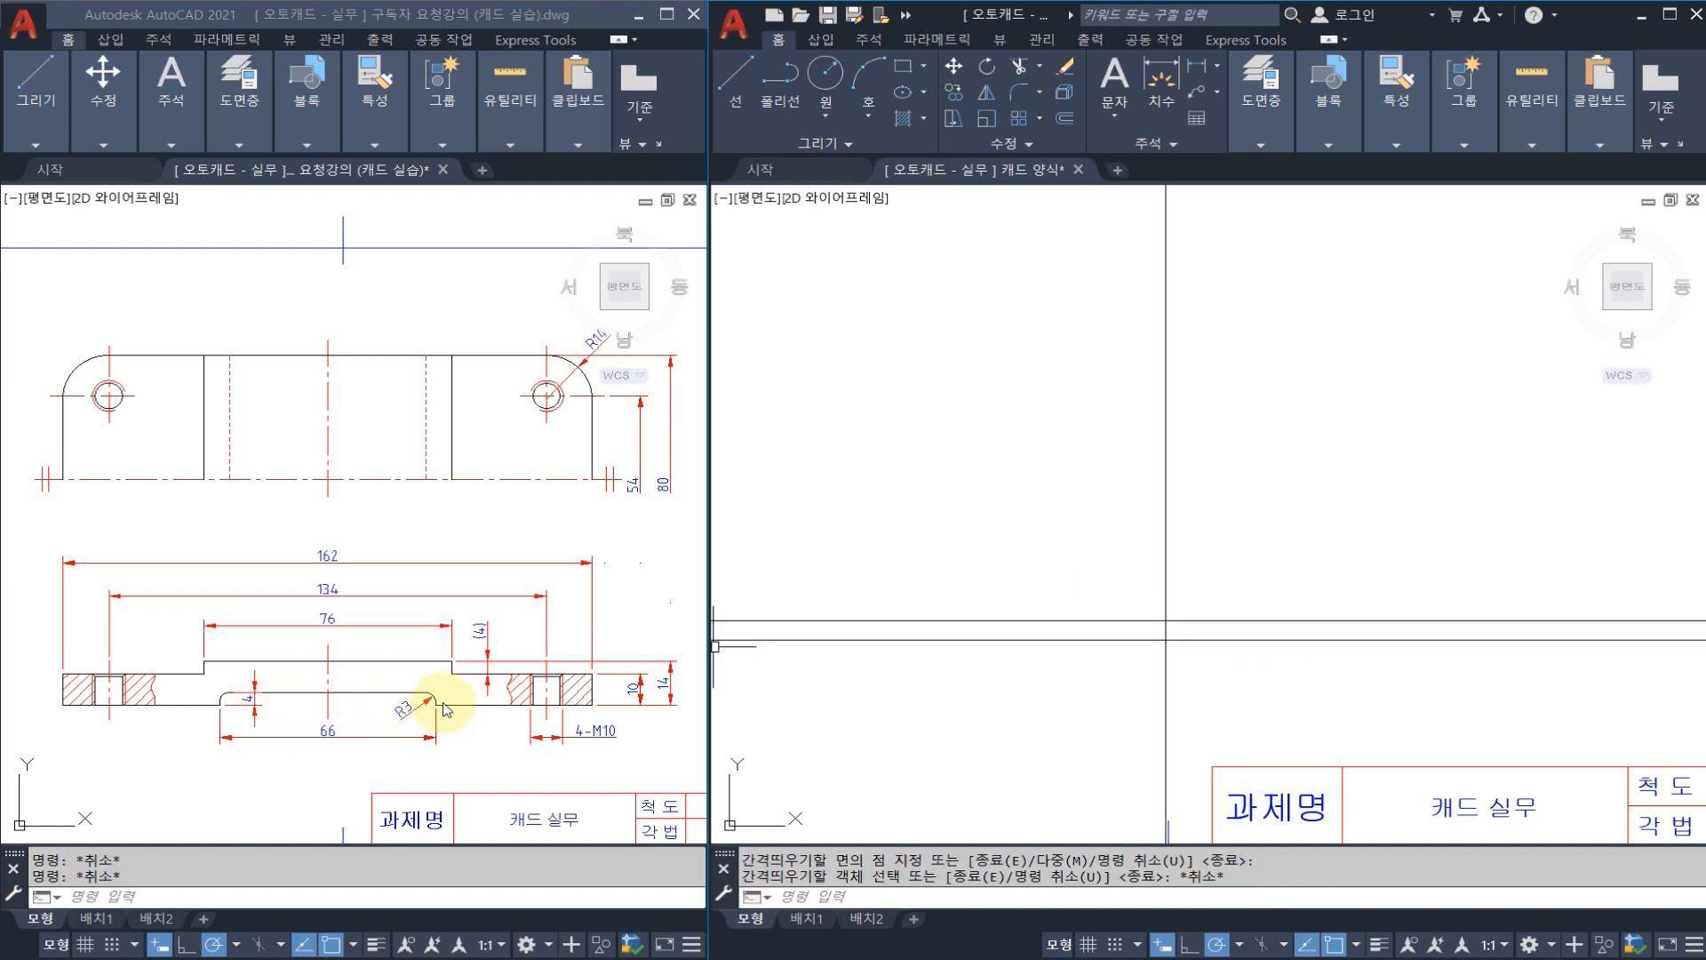
Step: Offset the vertical construction line to its right by 66/2 for the recess edge
middle_drag(1065, 583, 1017, 578)
key(Return)
text(66)
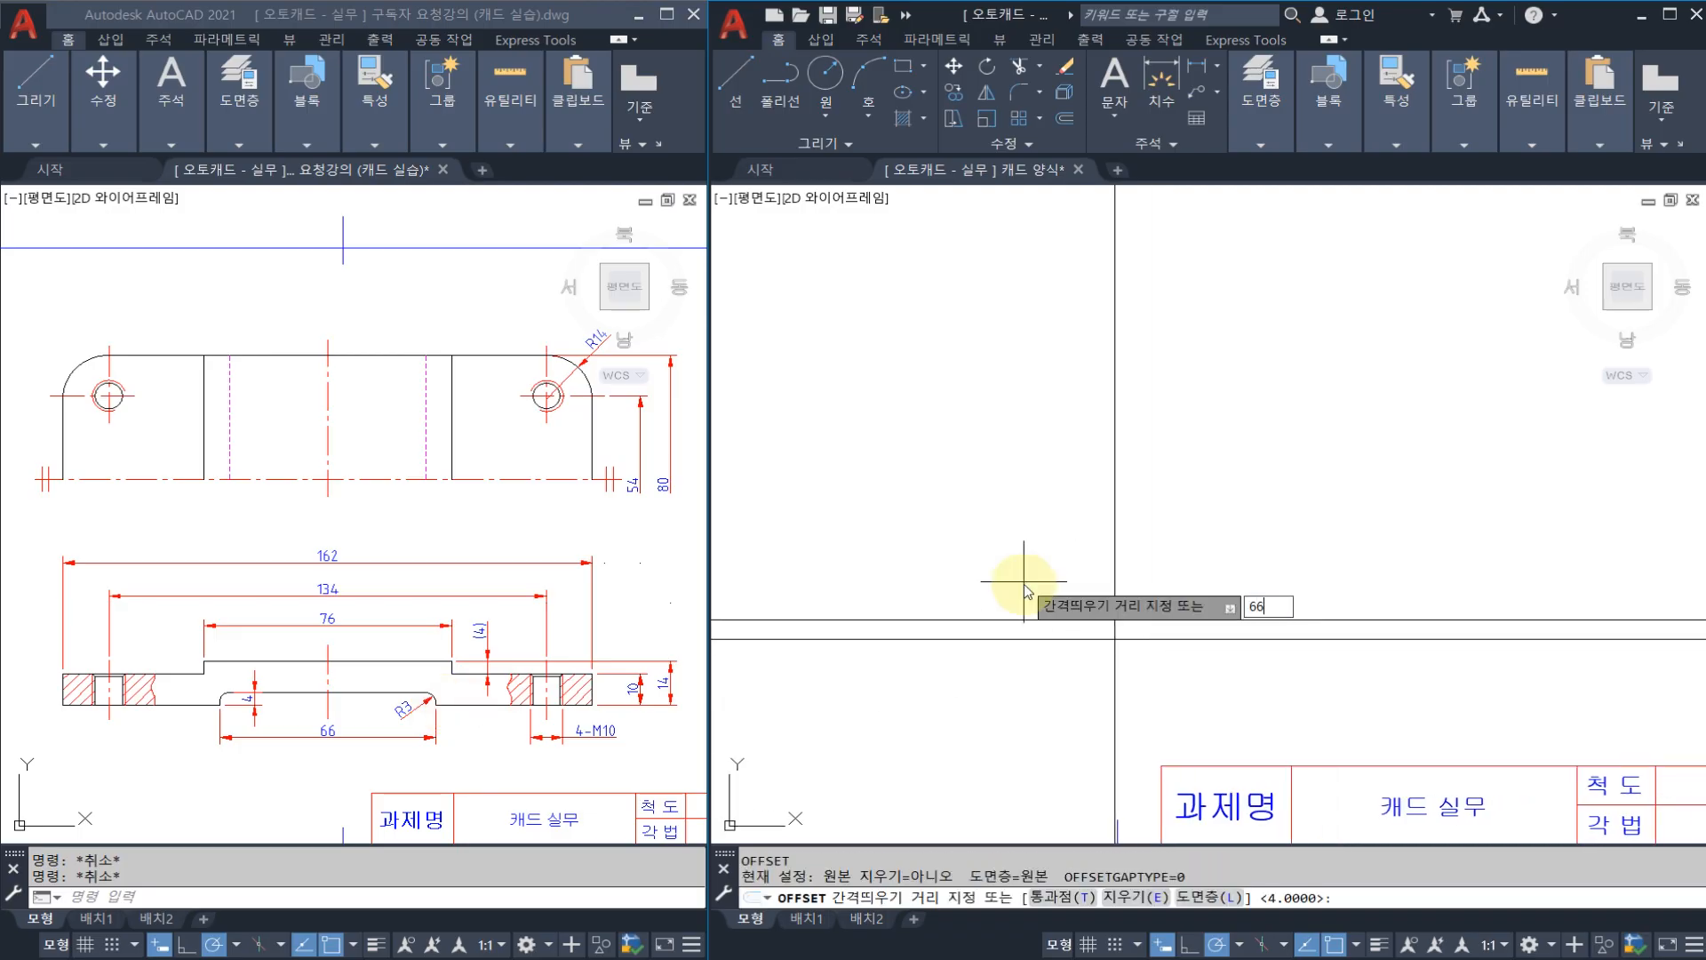
text(/2)
key(Return)
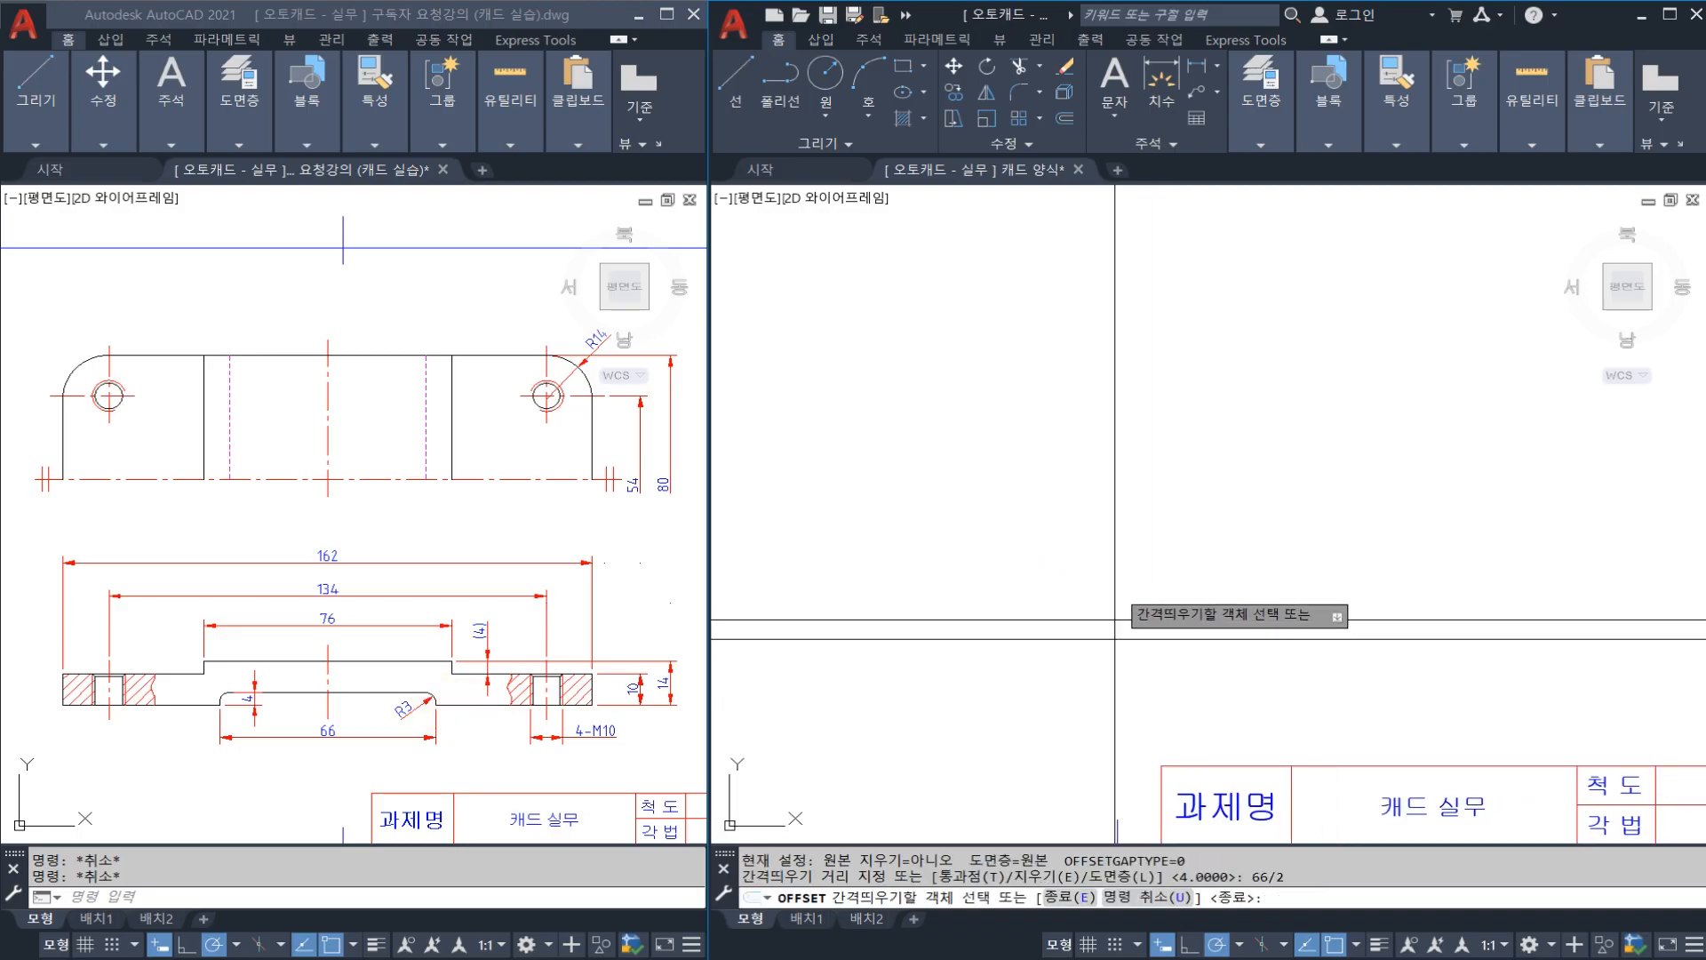
click(1115, 594)
click(1182, 605)
key(Escape)
middle_drag(1173, 614, 1079, 577)
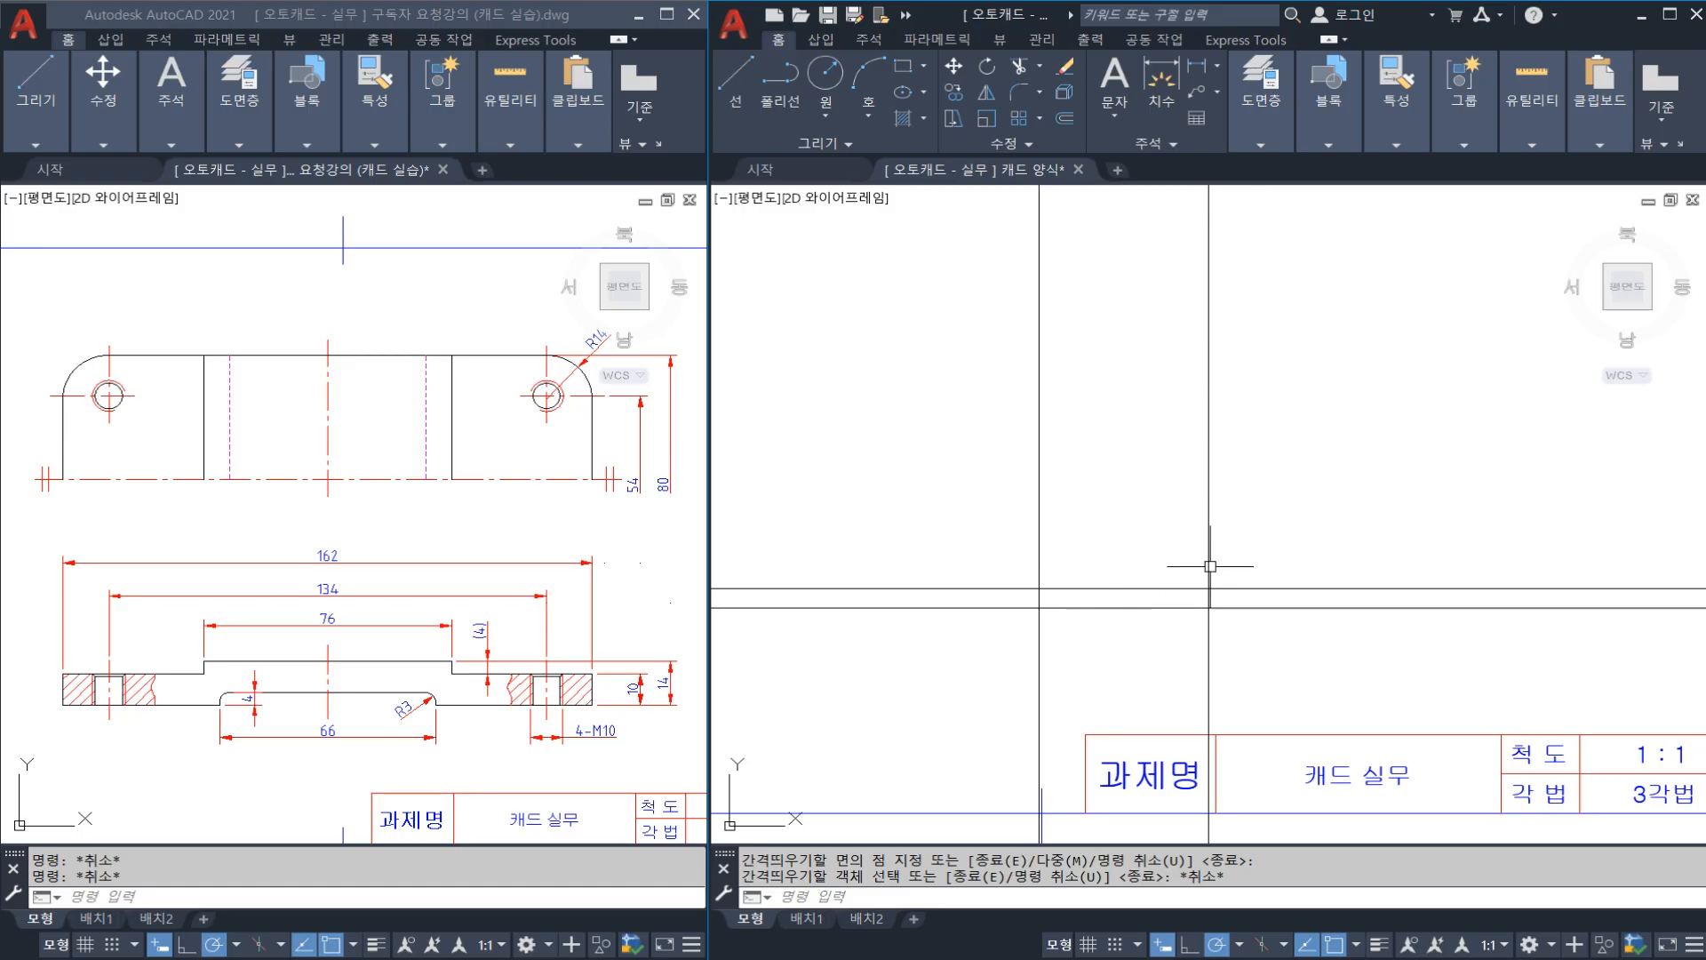
Step: Trim the horizontal recess line beyond the vertical recess edge on its right side
text(tr)
key(Return)
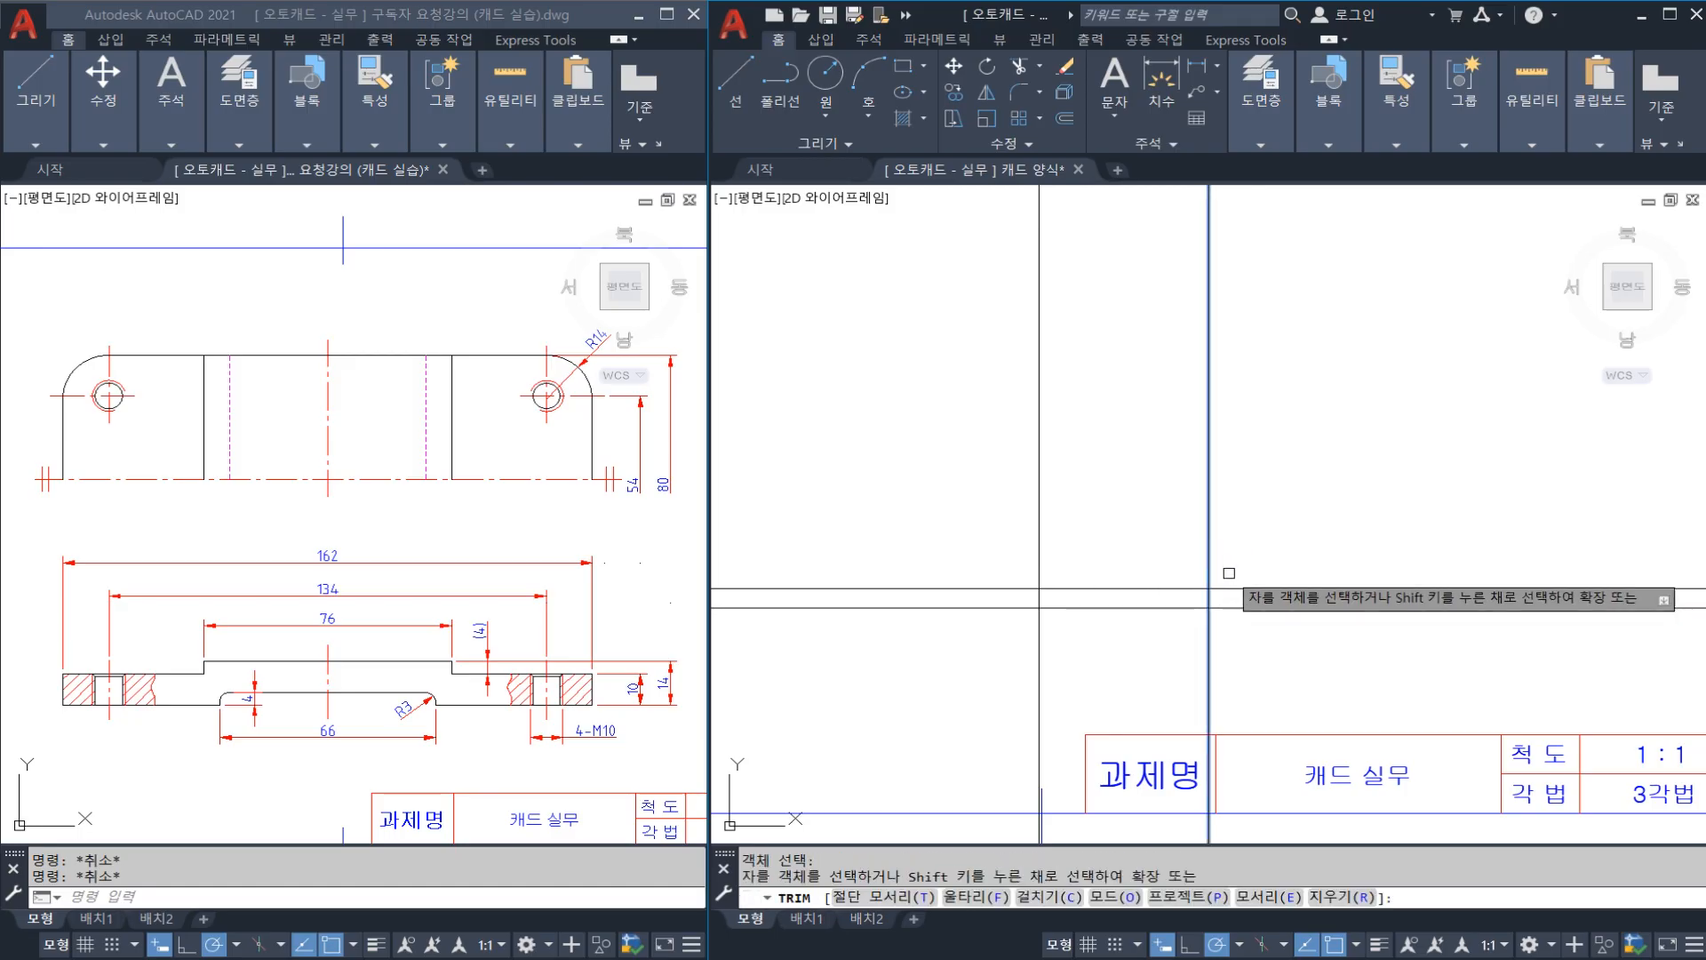
key(Escape)
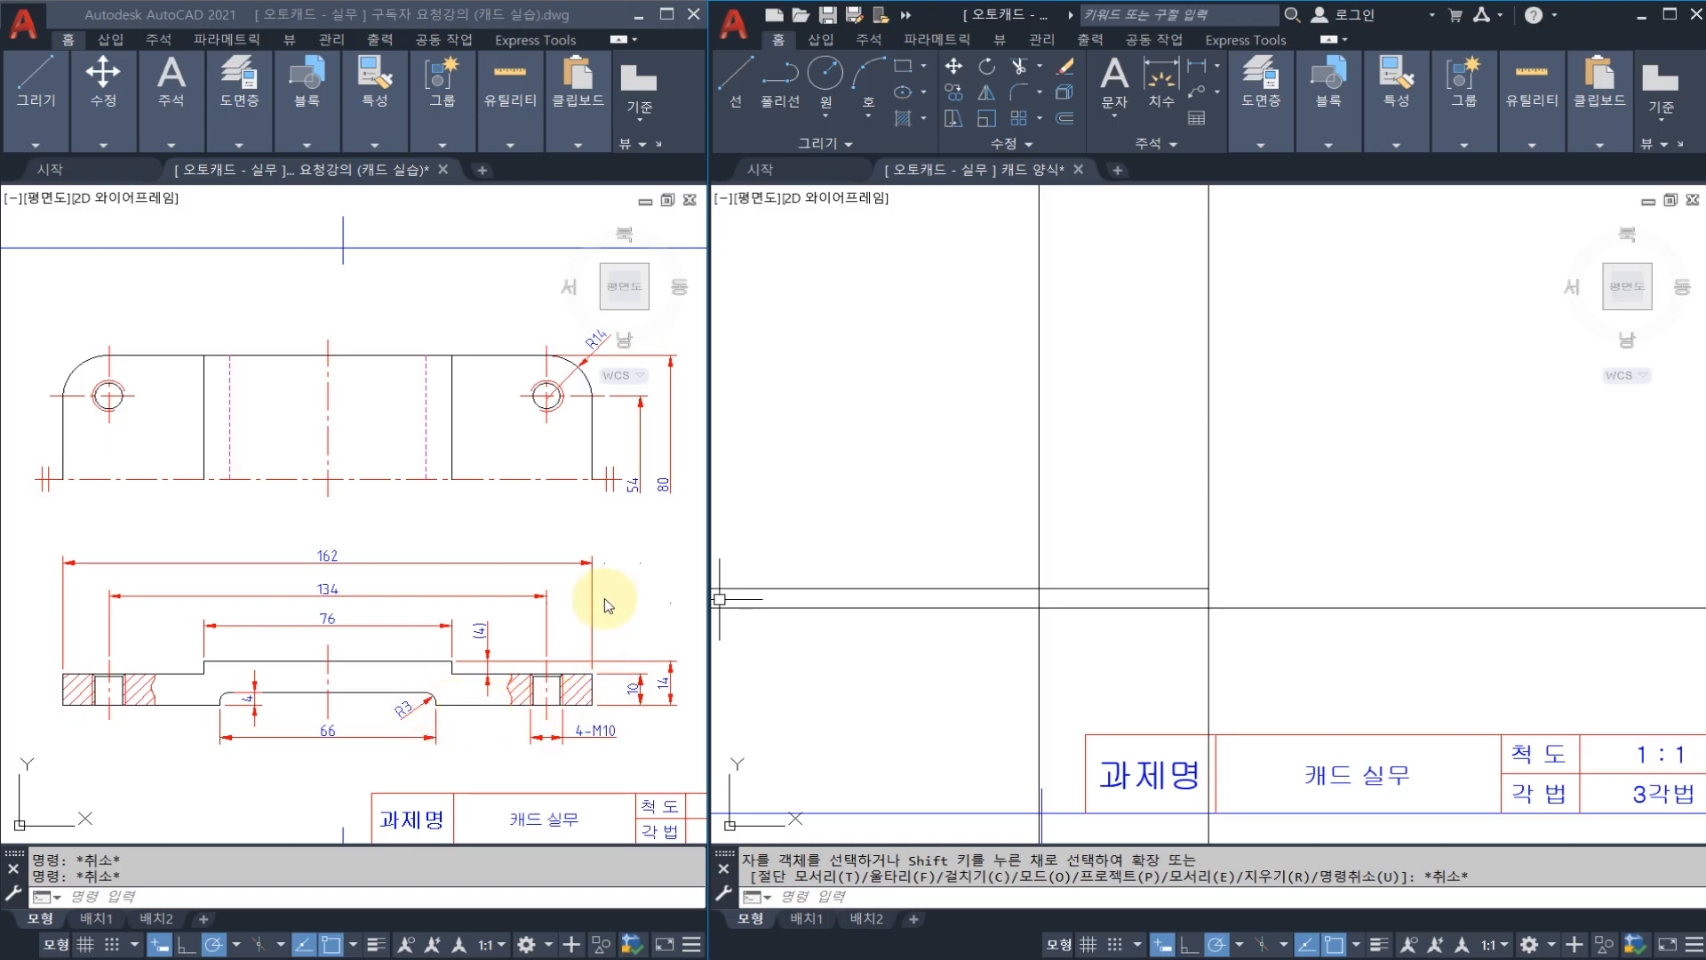
Step: Offset the vertical centre construction line to its right by 162/2 for the plate's outer edge
text(o)
key(Return)
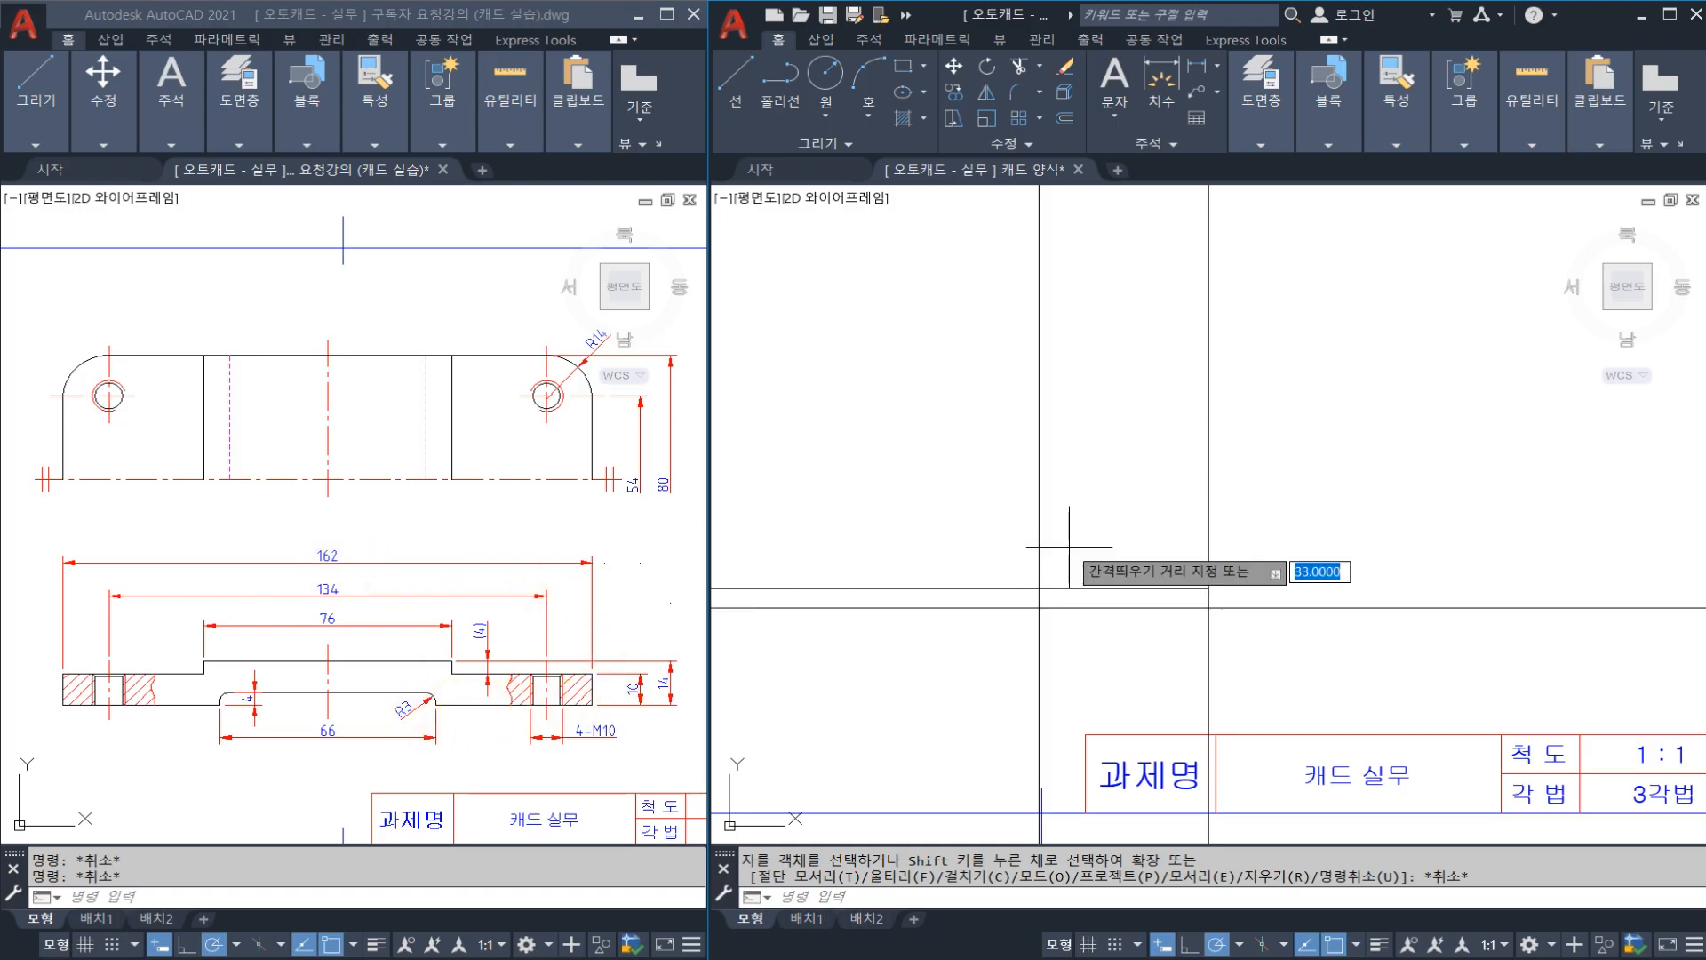
text(162/2)
key(Return)
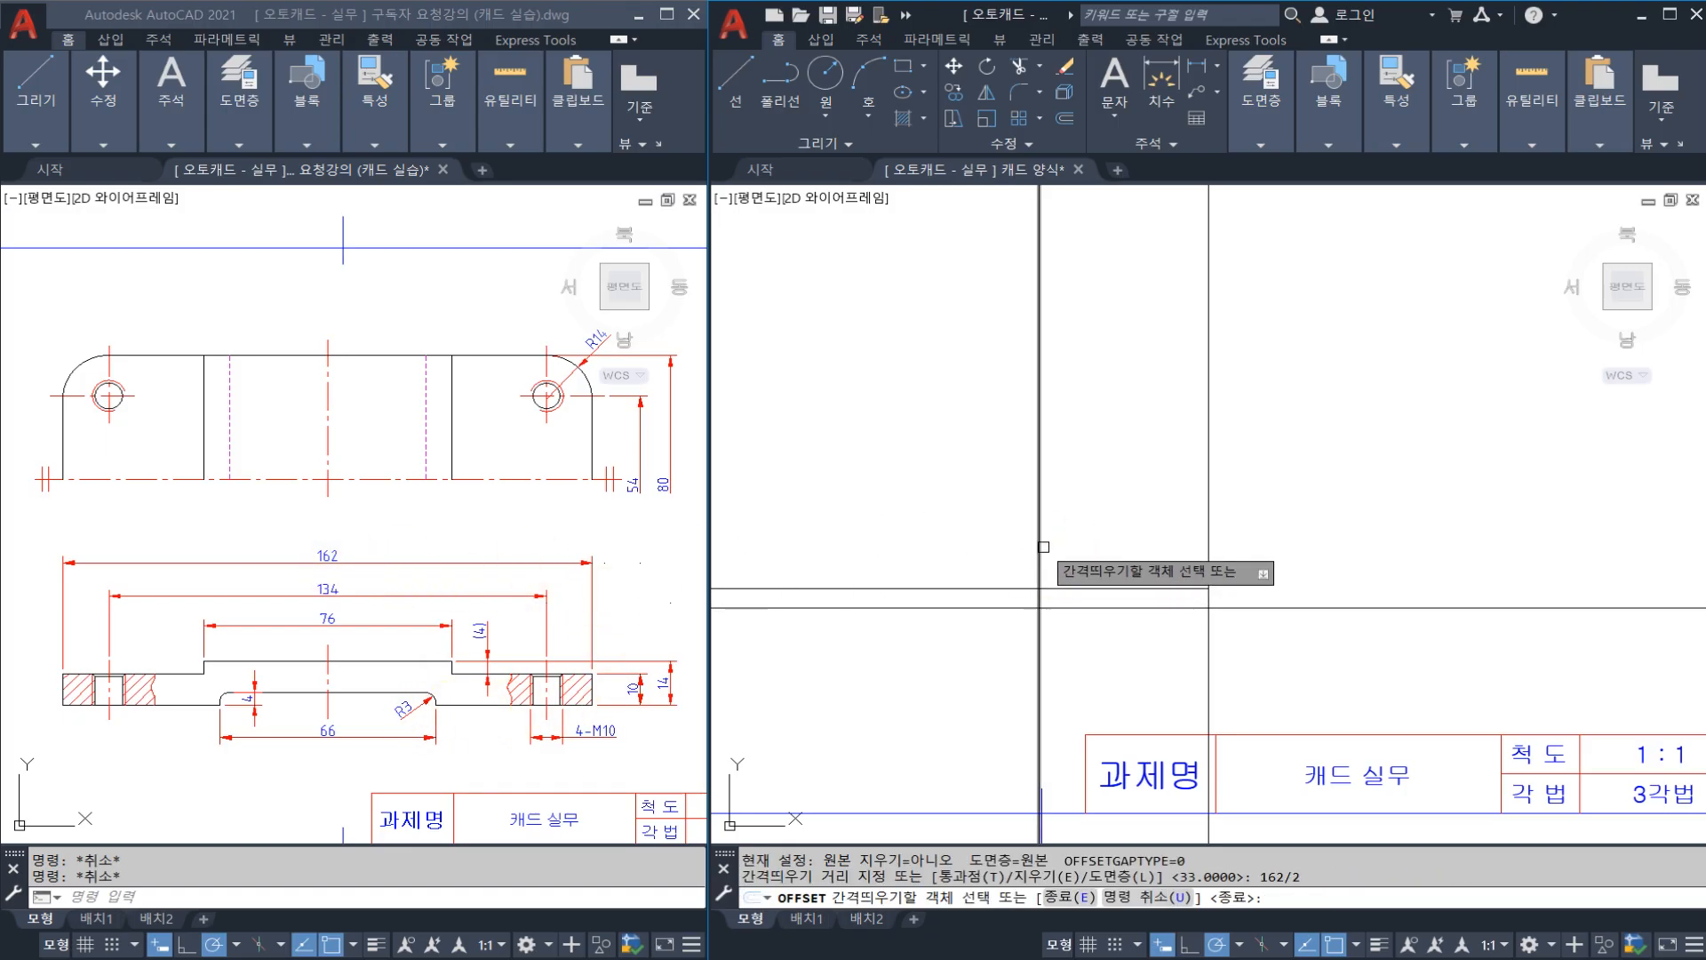
click(1042, 562)
click(1099, 547)
key(Escape)
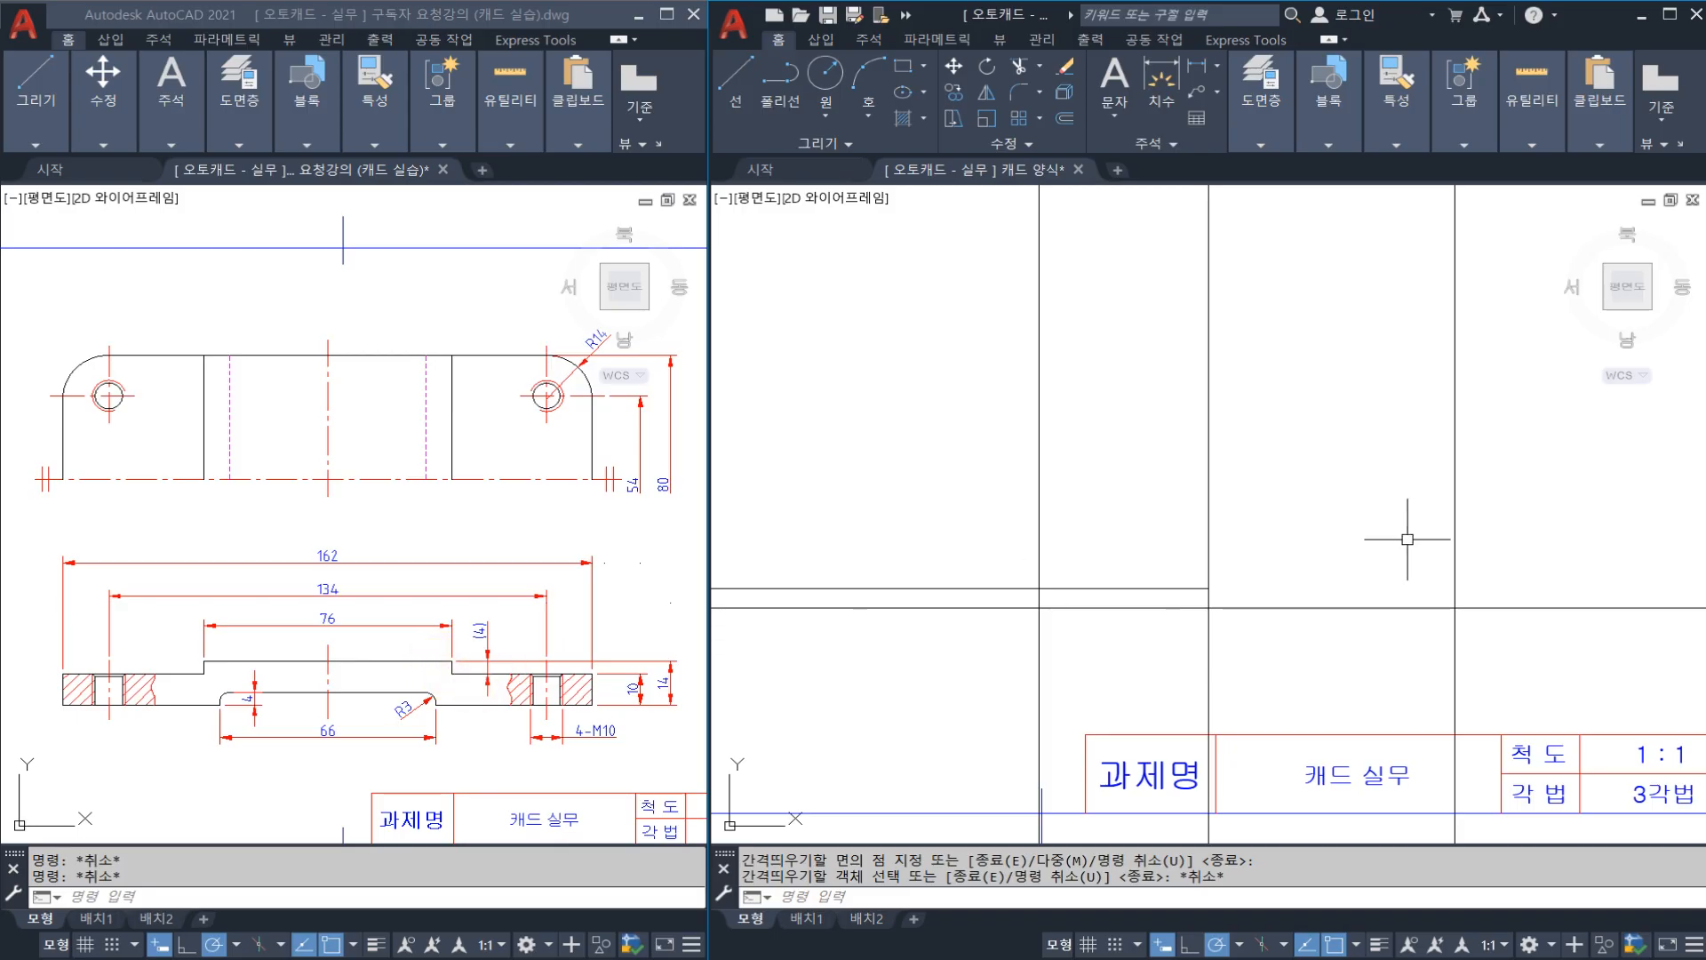
Step: Offset the lowest horizontal construction line upward by 10 for the plate's thickness
text(o)
key(Return)
text(10)
key(Return)
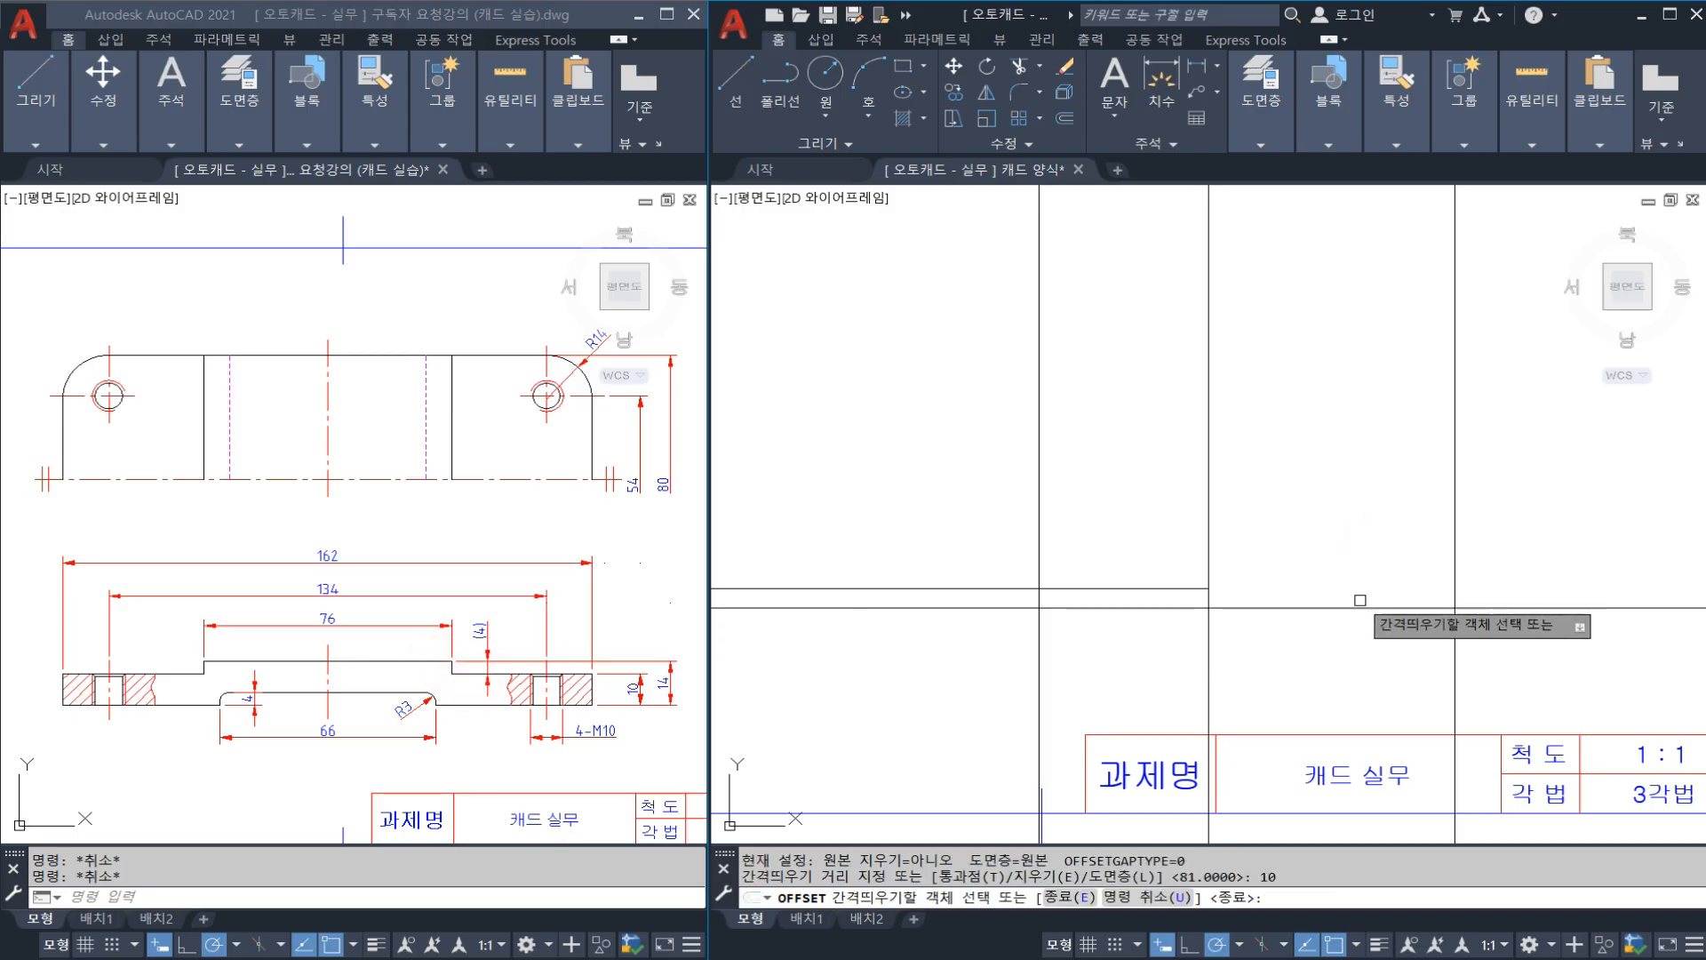
click(1349, 608)
click(1341, 550)
key(Escape)
key(Escape)
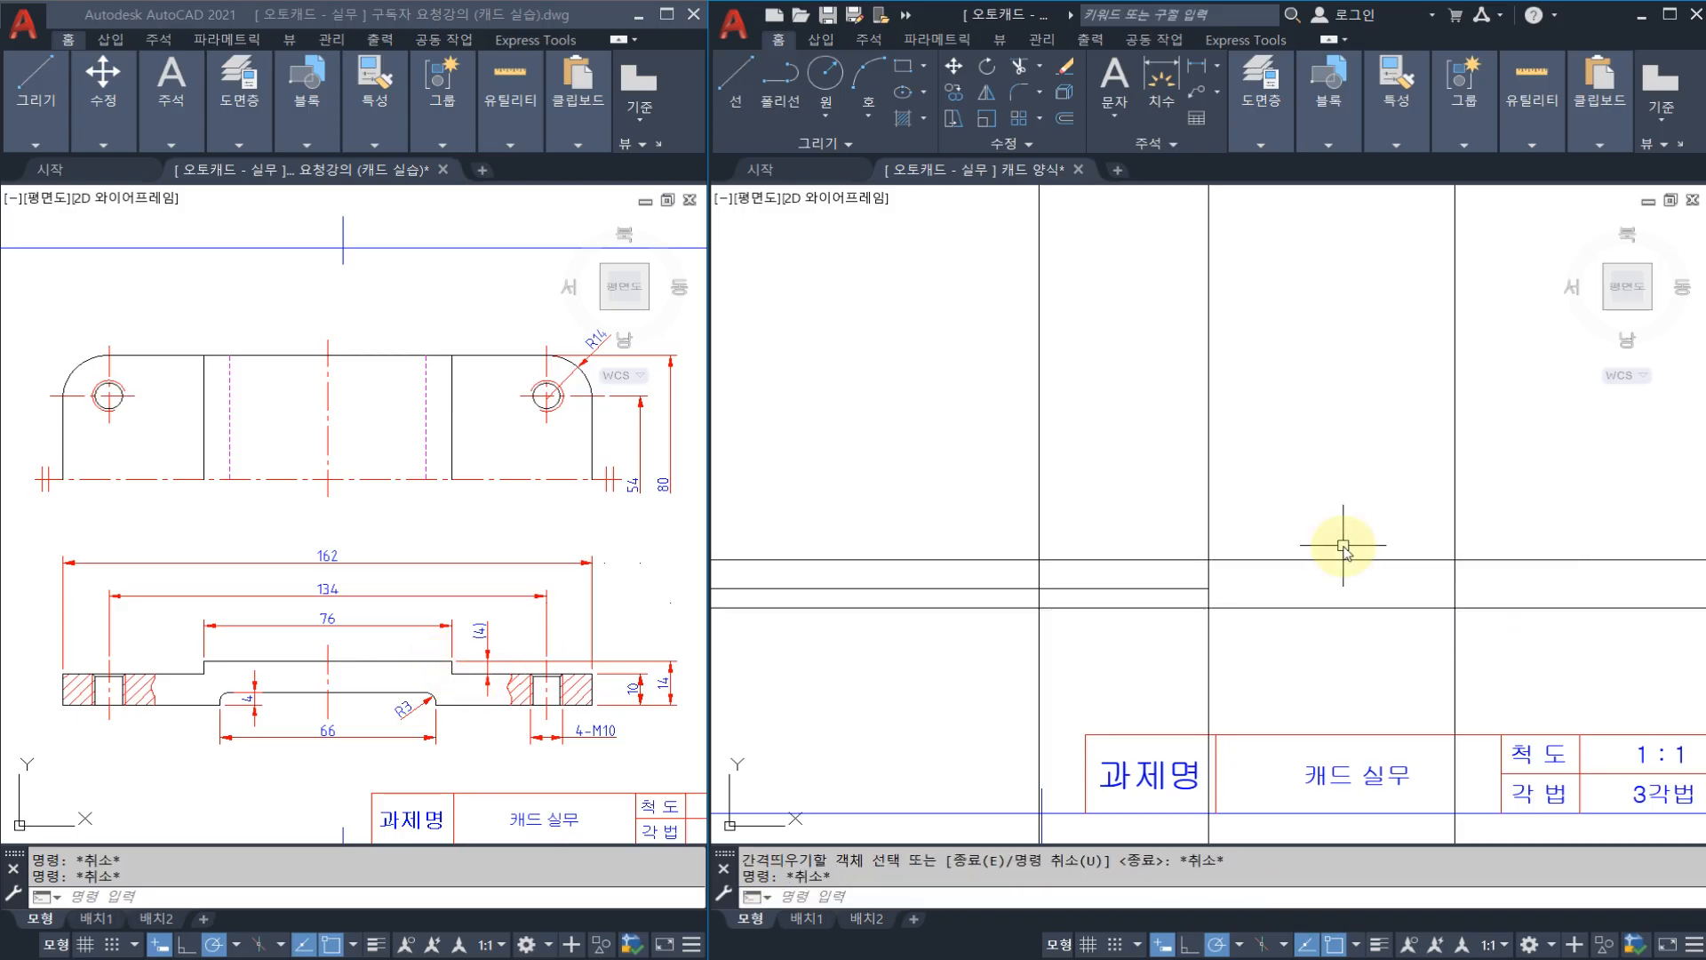
Step: Offset the lowest horizontal construction line upward by 14 for the raised top edge
text(o)
key(Return)
key(Return)
click(1338, 559)
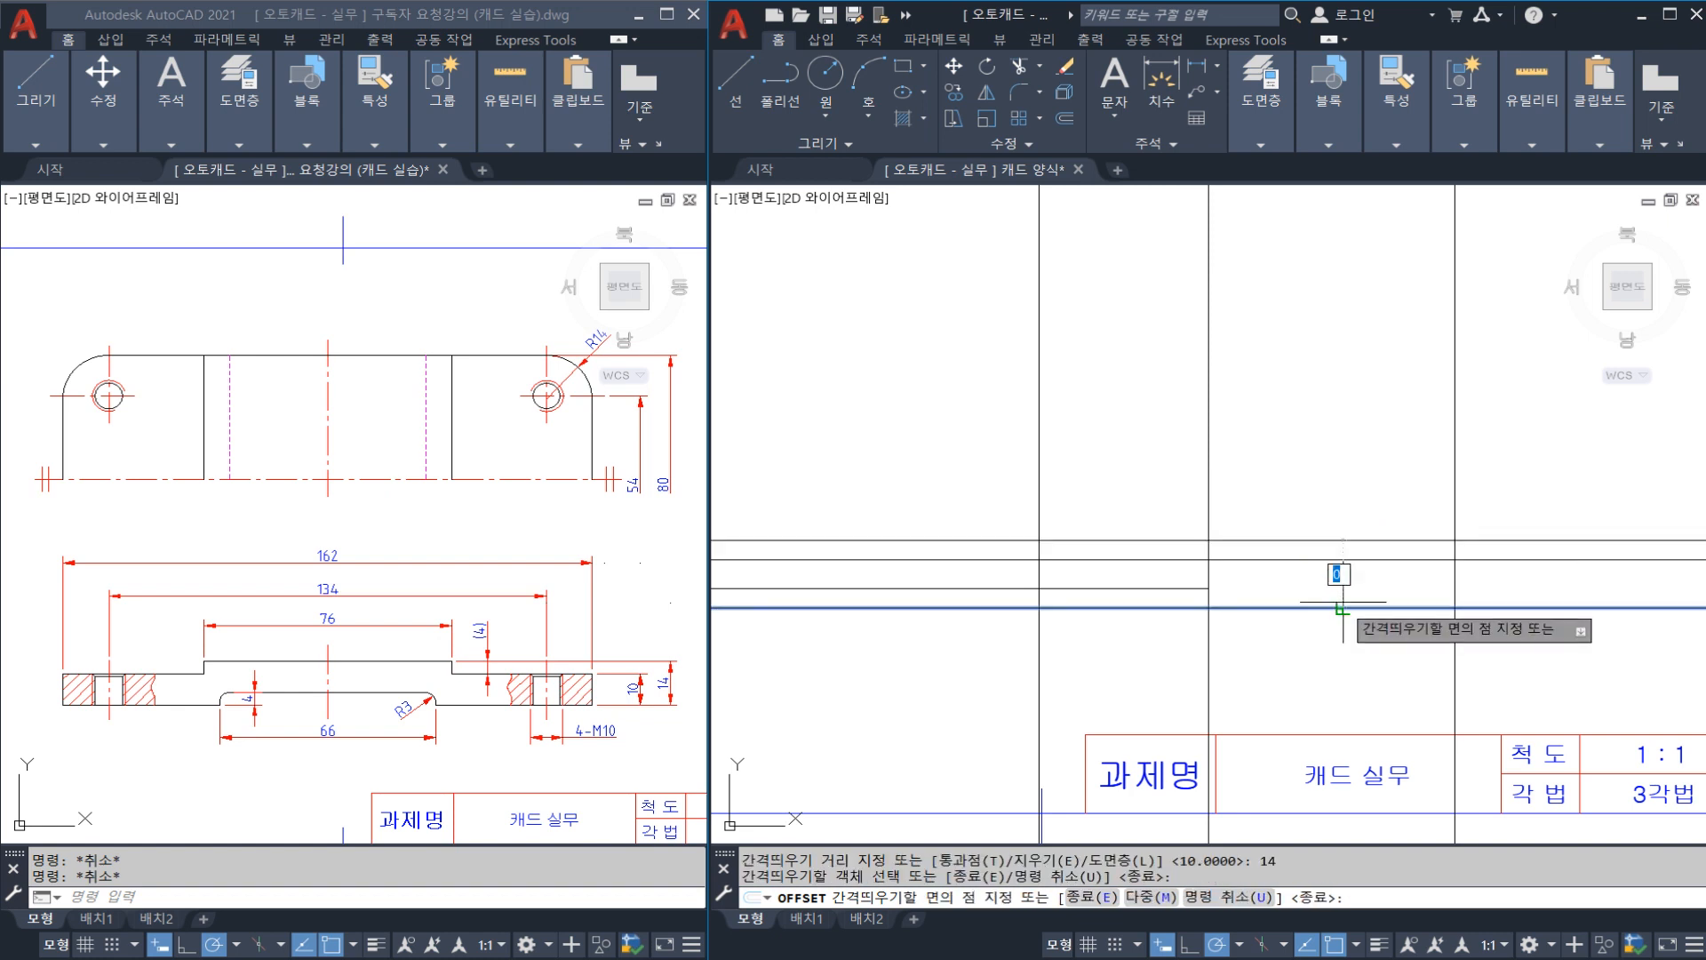
click(1315, 551)
key(Escape)
Step: Compare the right-half front outline on the construction lines with the reference's step width, recess width and recess fillet
key(ctrl+2)
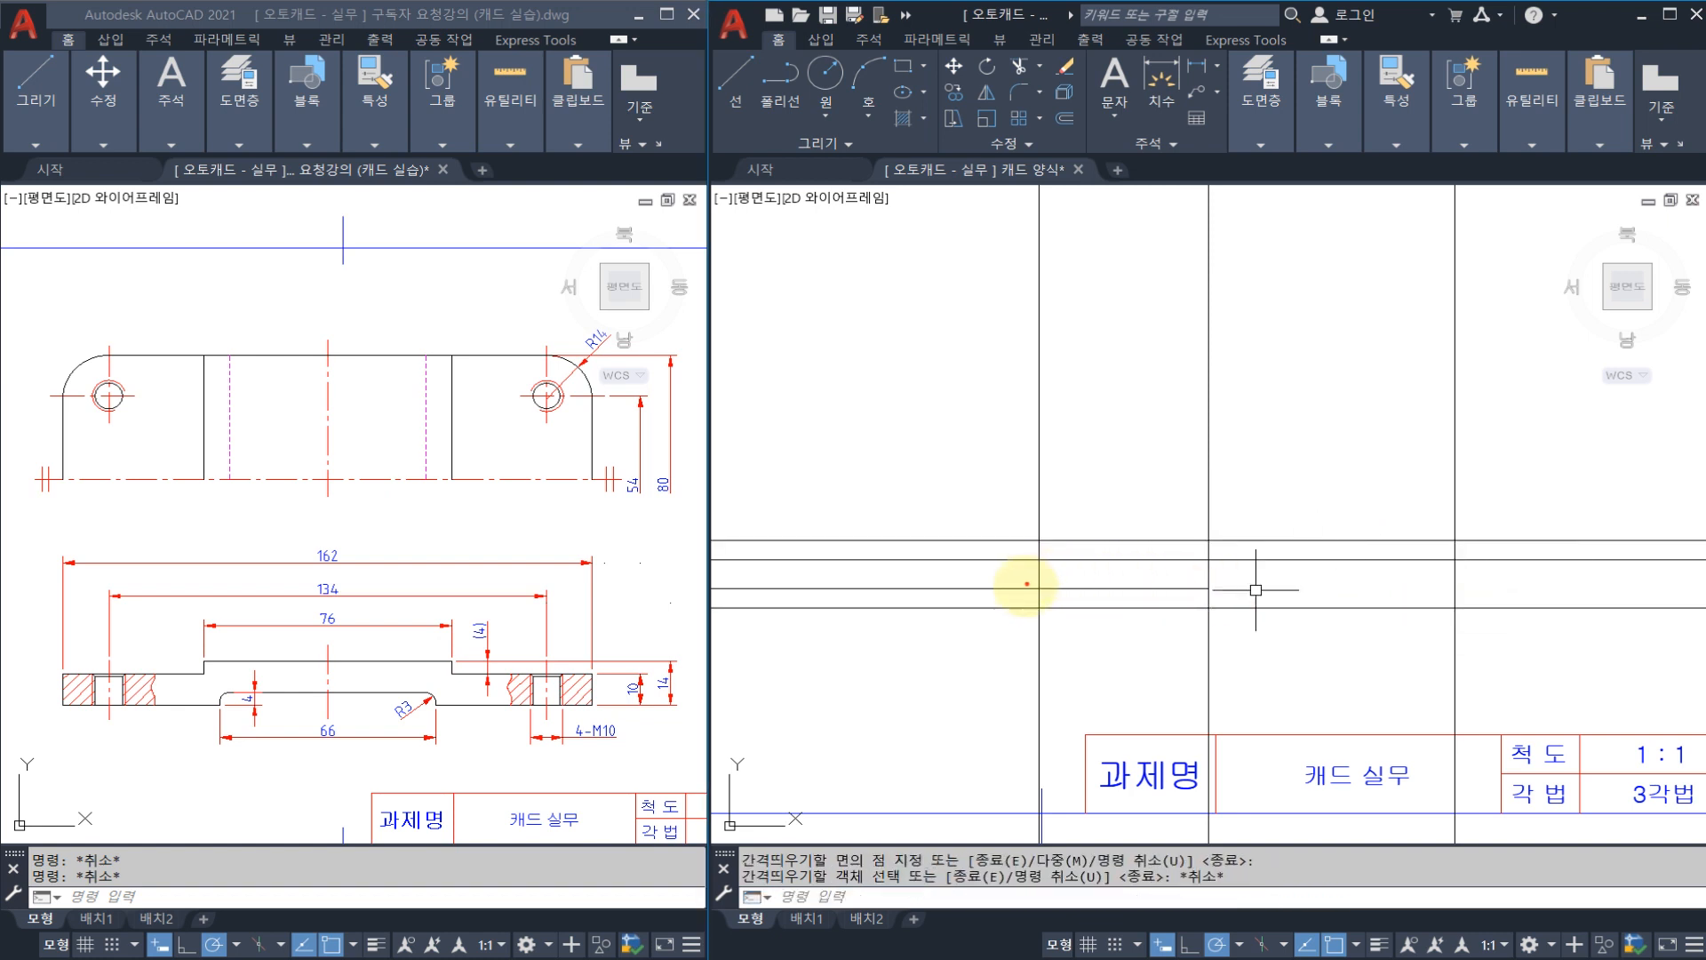
mouse_move(1026, 588)
mouse_down()
mouse_move(1463, 604)
mouse_move(1460, 564)
mouse_move(1022, 540)
mouse_up()
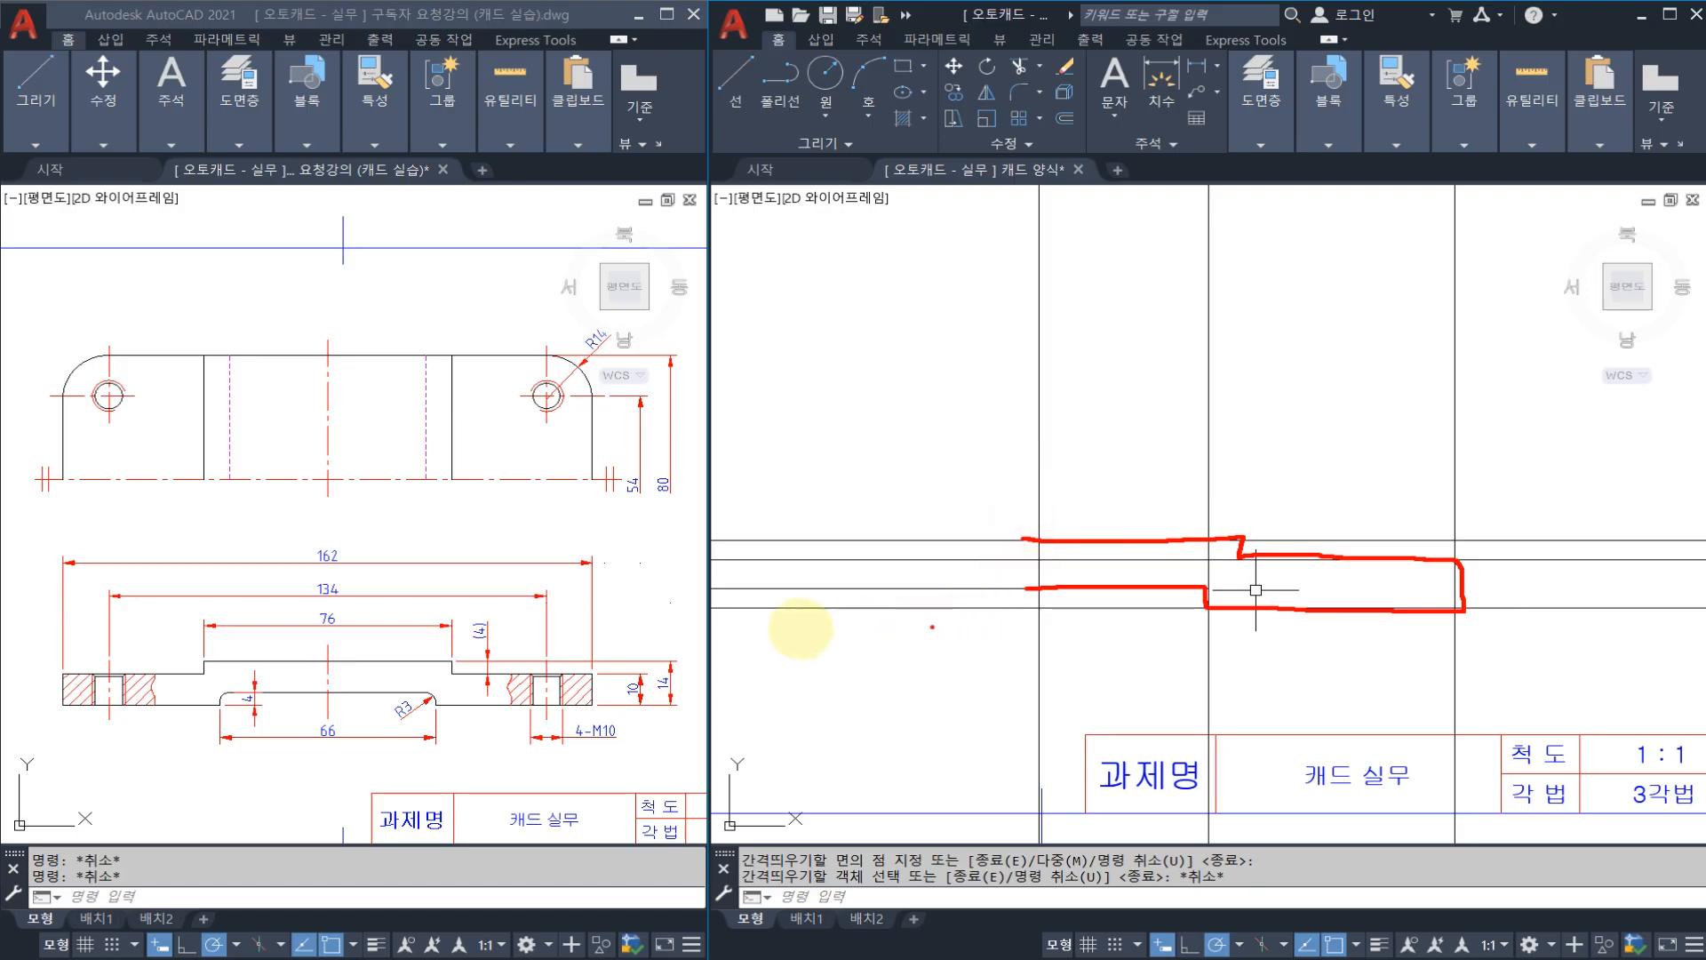
mouse_move(305, 631)
mouse_down()
mouse_move(307, 602)
mouse_move(311, 640)
mouse_up()
mouse_move(427, 685)
mouse_down()
mouse_move(449, 717)
mouse_move(438, 693)
mouse_up()
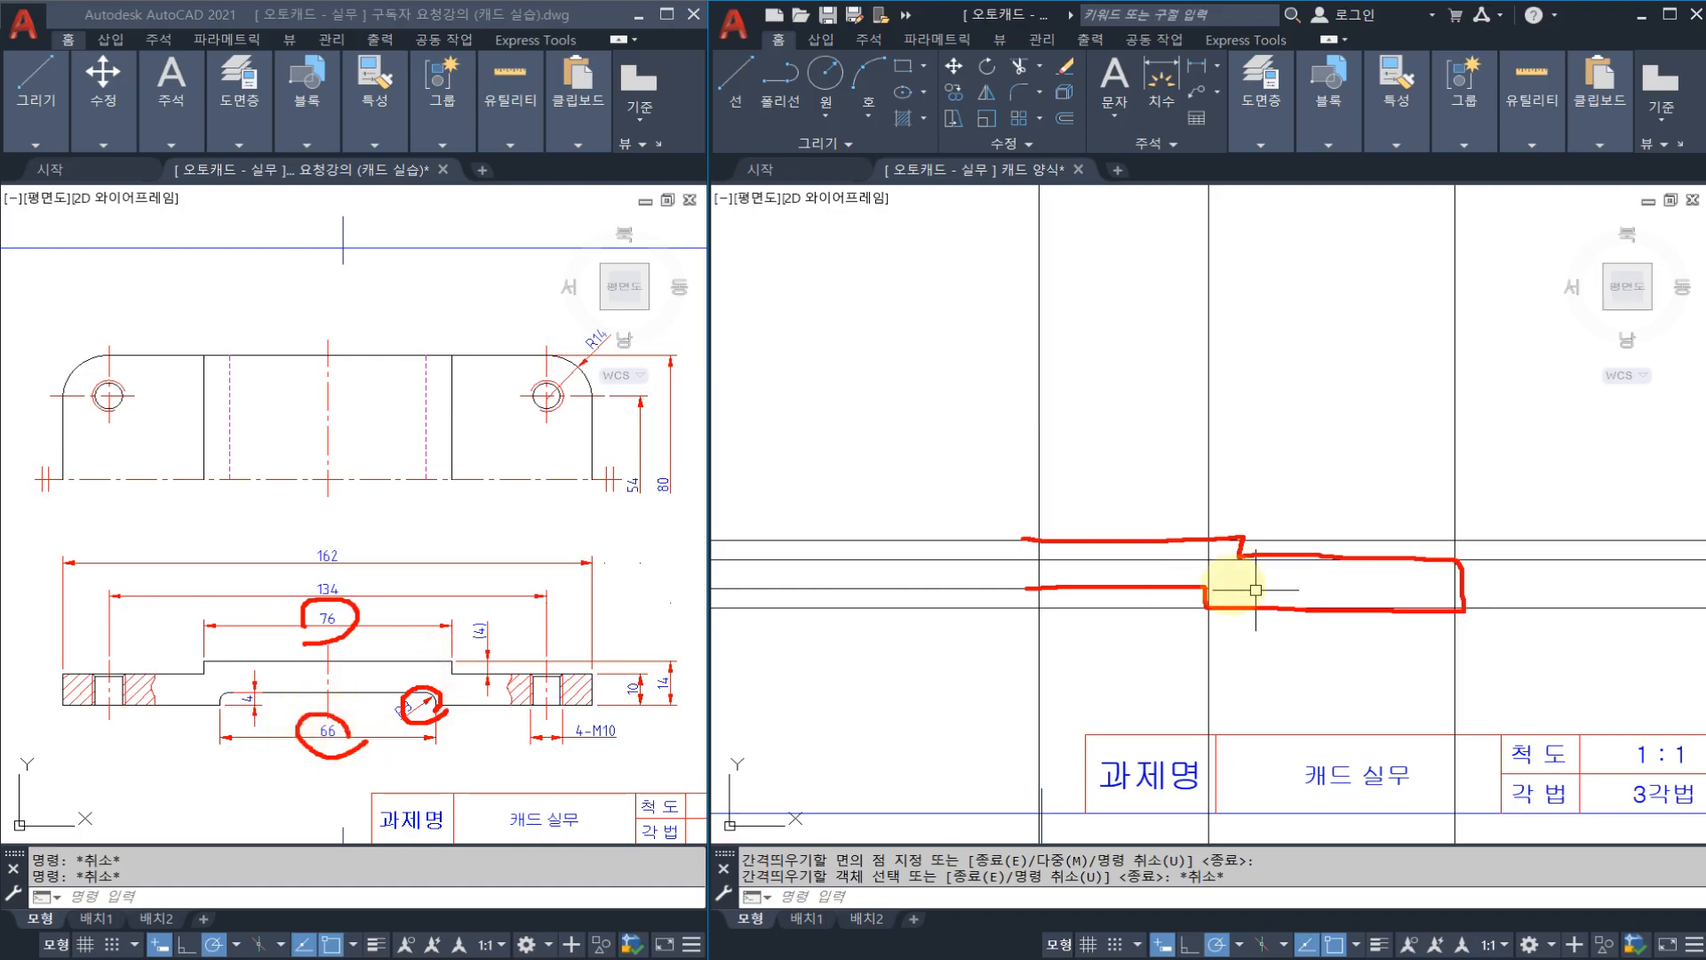
key(Escape)
Step: Offset the vertical centre construction line to its right by 76/2 for the raised step's edge
key(Escape)
text(7)
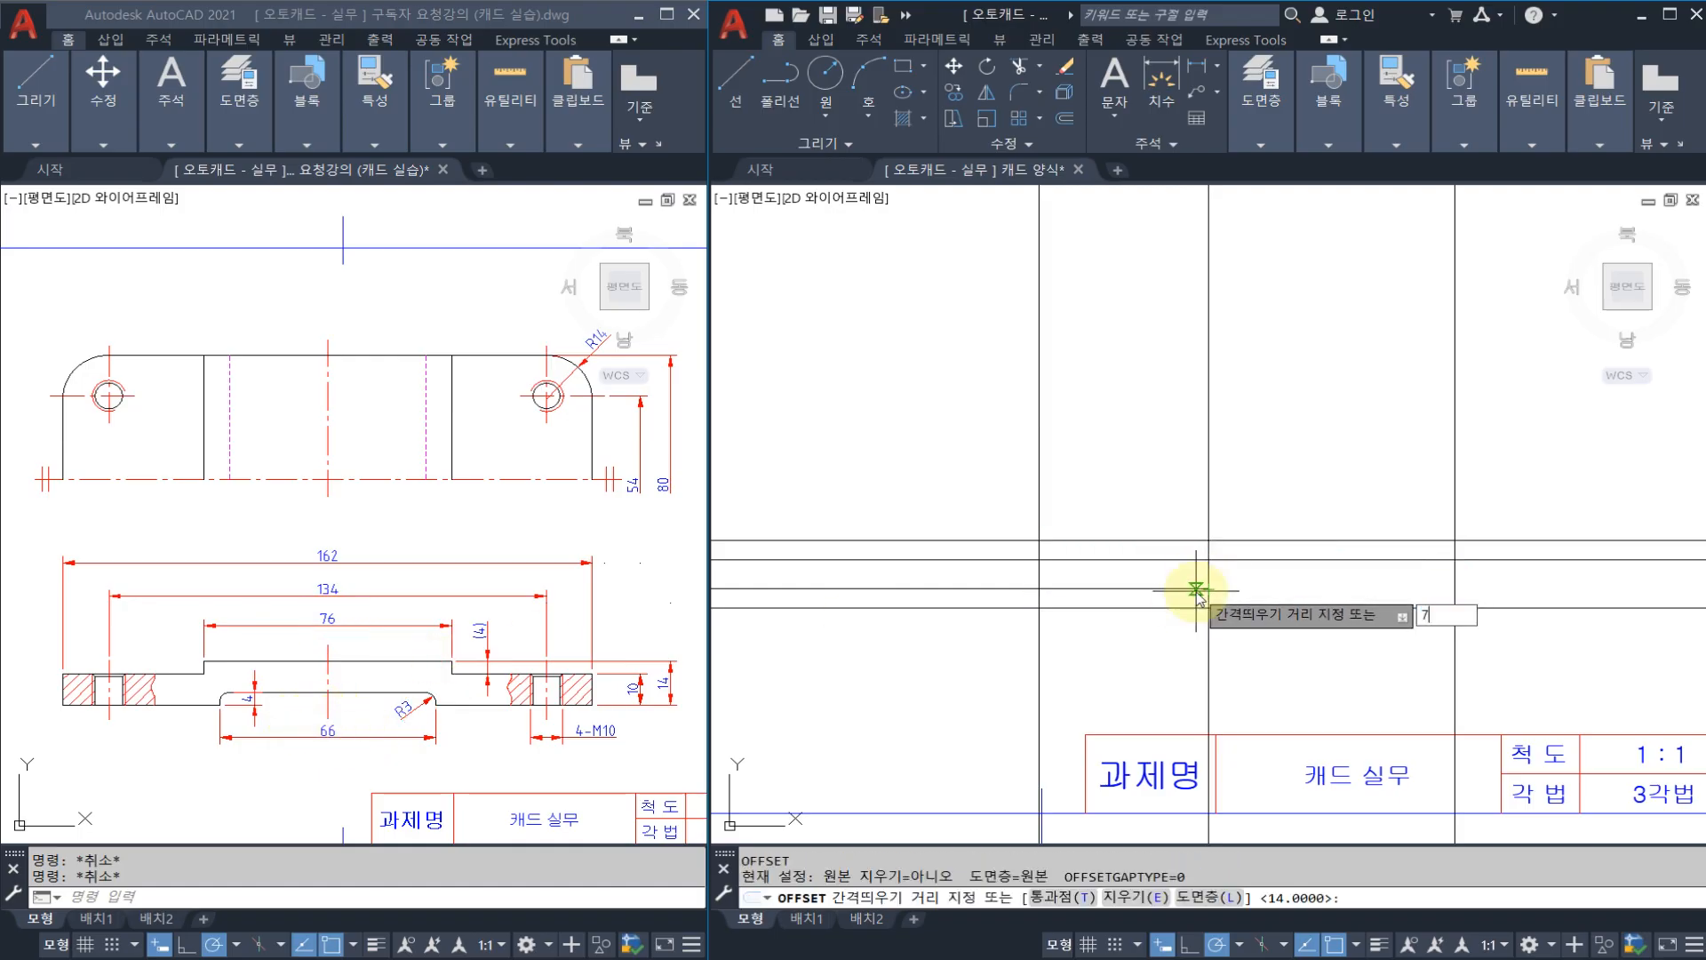
text(6/2)
key(Return)
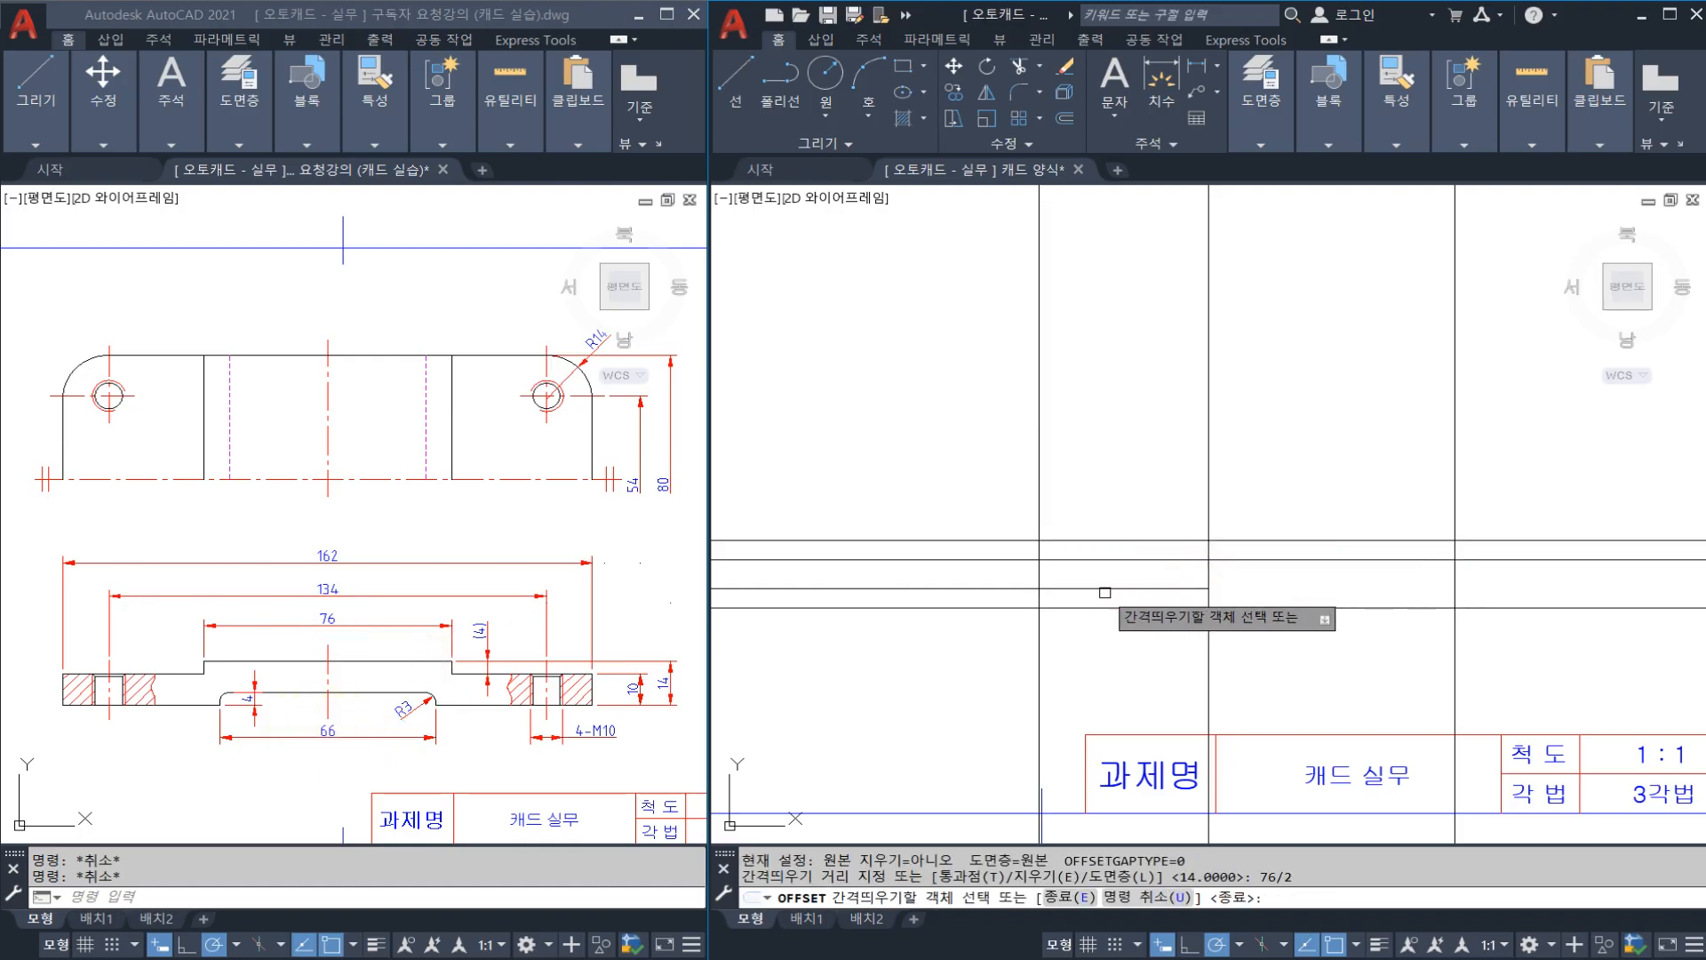
click(1040, 573)
click(1247, 586)
key(Escape)
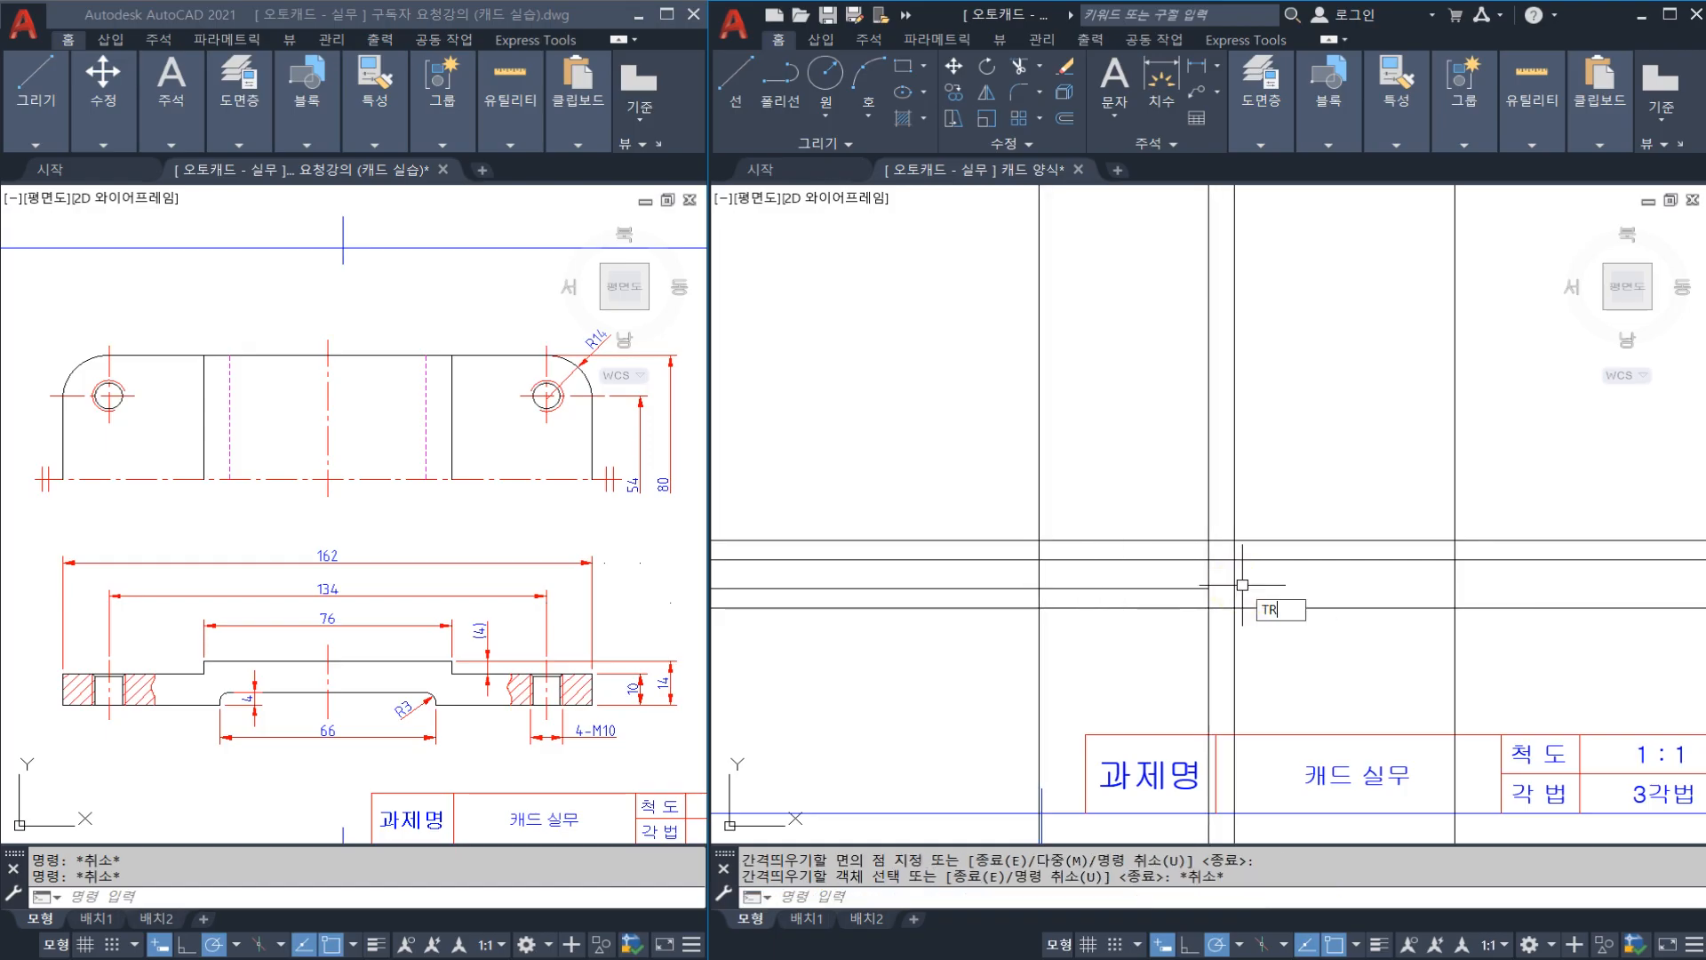
Step: Trim the raised top line outside the step's vertical edge and the plate-thickness line inside it
key(Return)
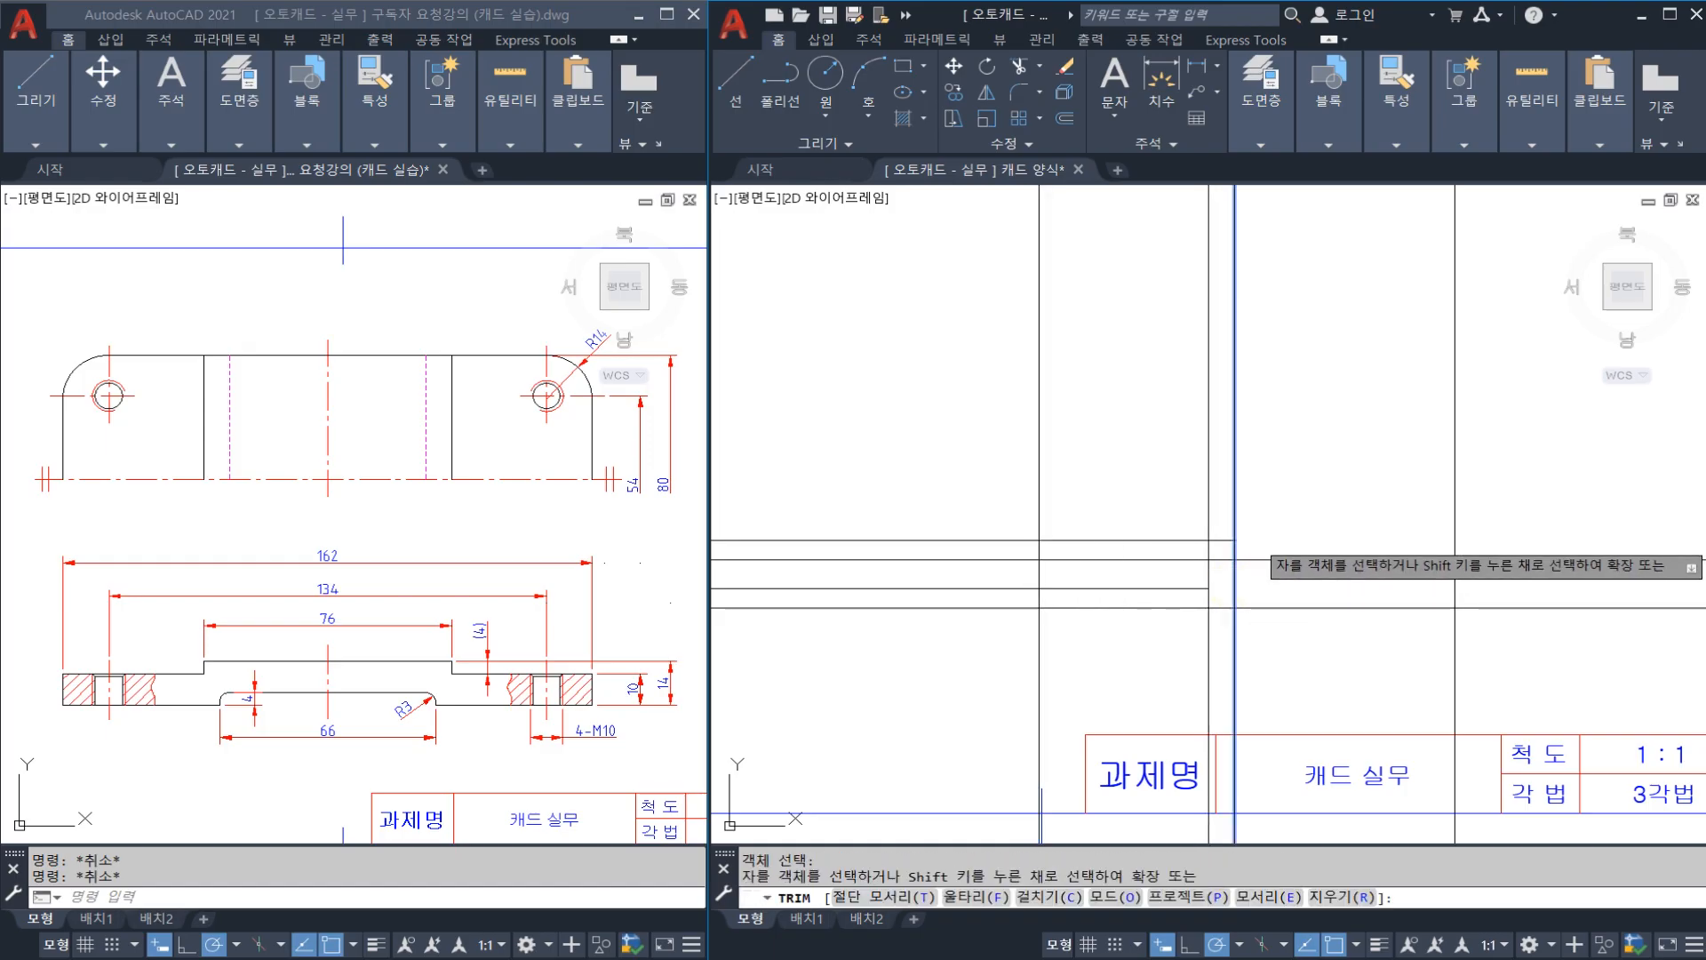
click(1225, 560)
key(Escape)
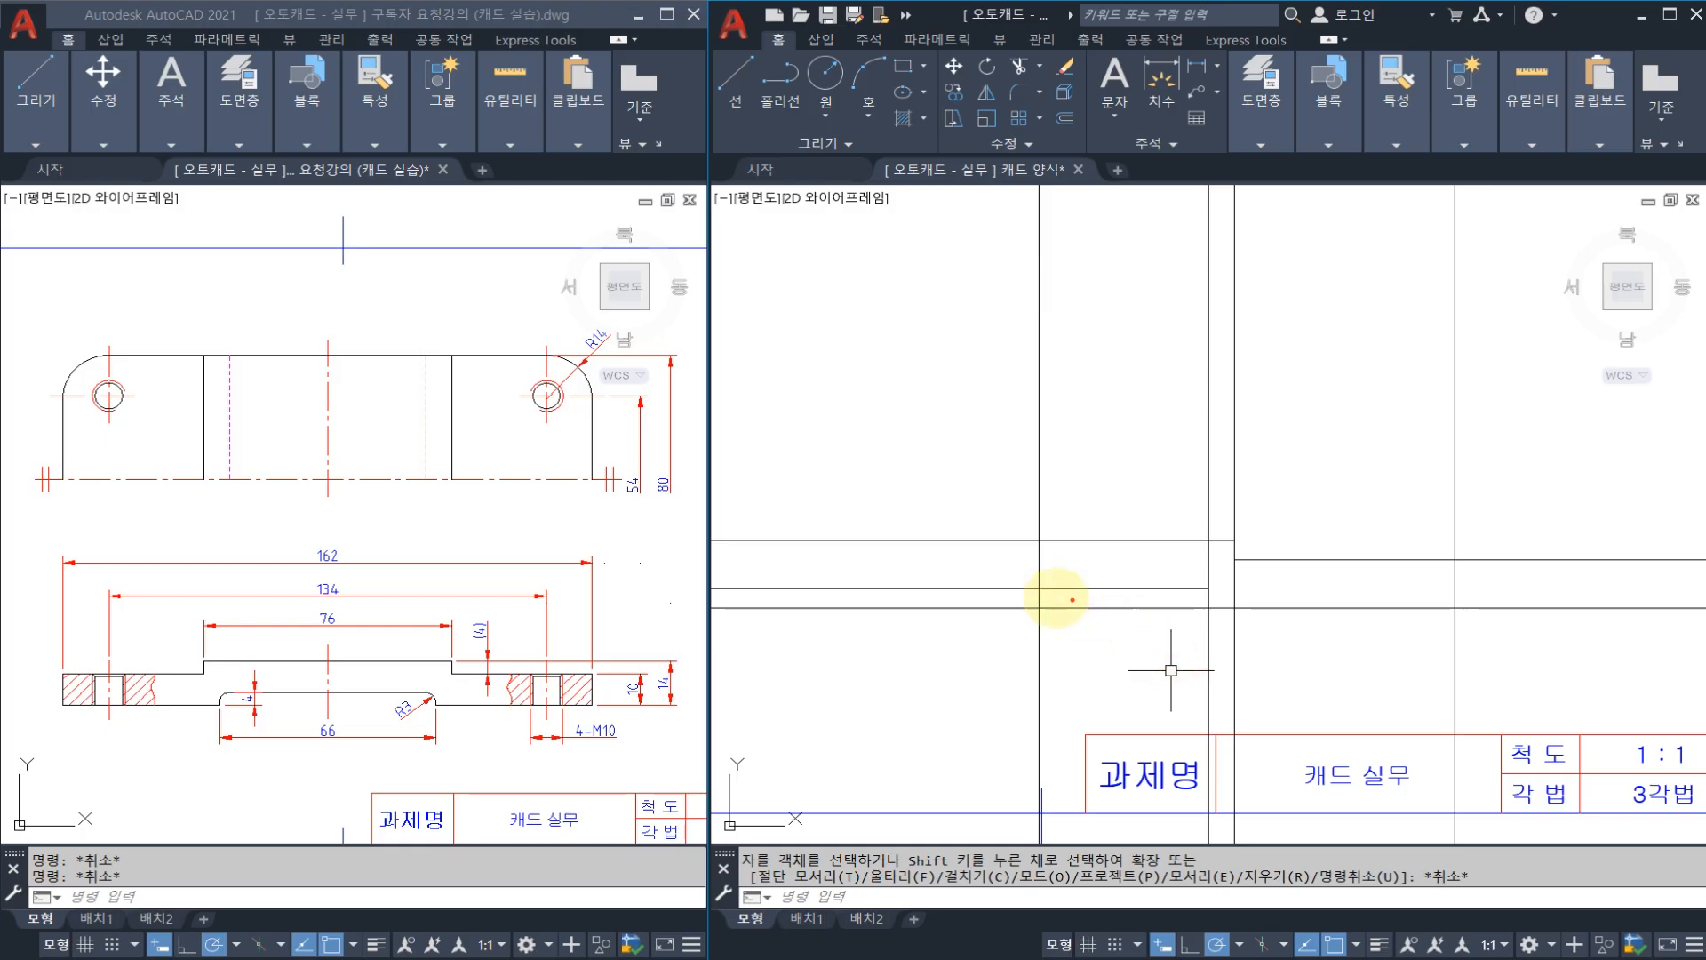
Step: Check the right-half front outline along the trimmed construction lines and save the drawing
mouse_move(1034, 587)
mouse_down()
mouse_move(1457, 607)
mouse_move(1294, 556)
mouse_move(1067, 541)
mouse_up()
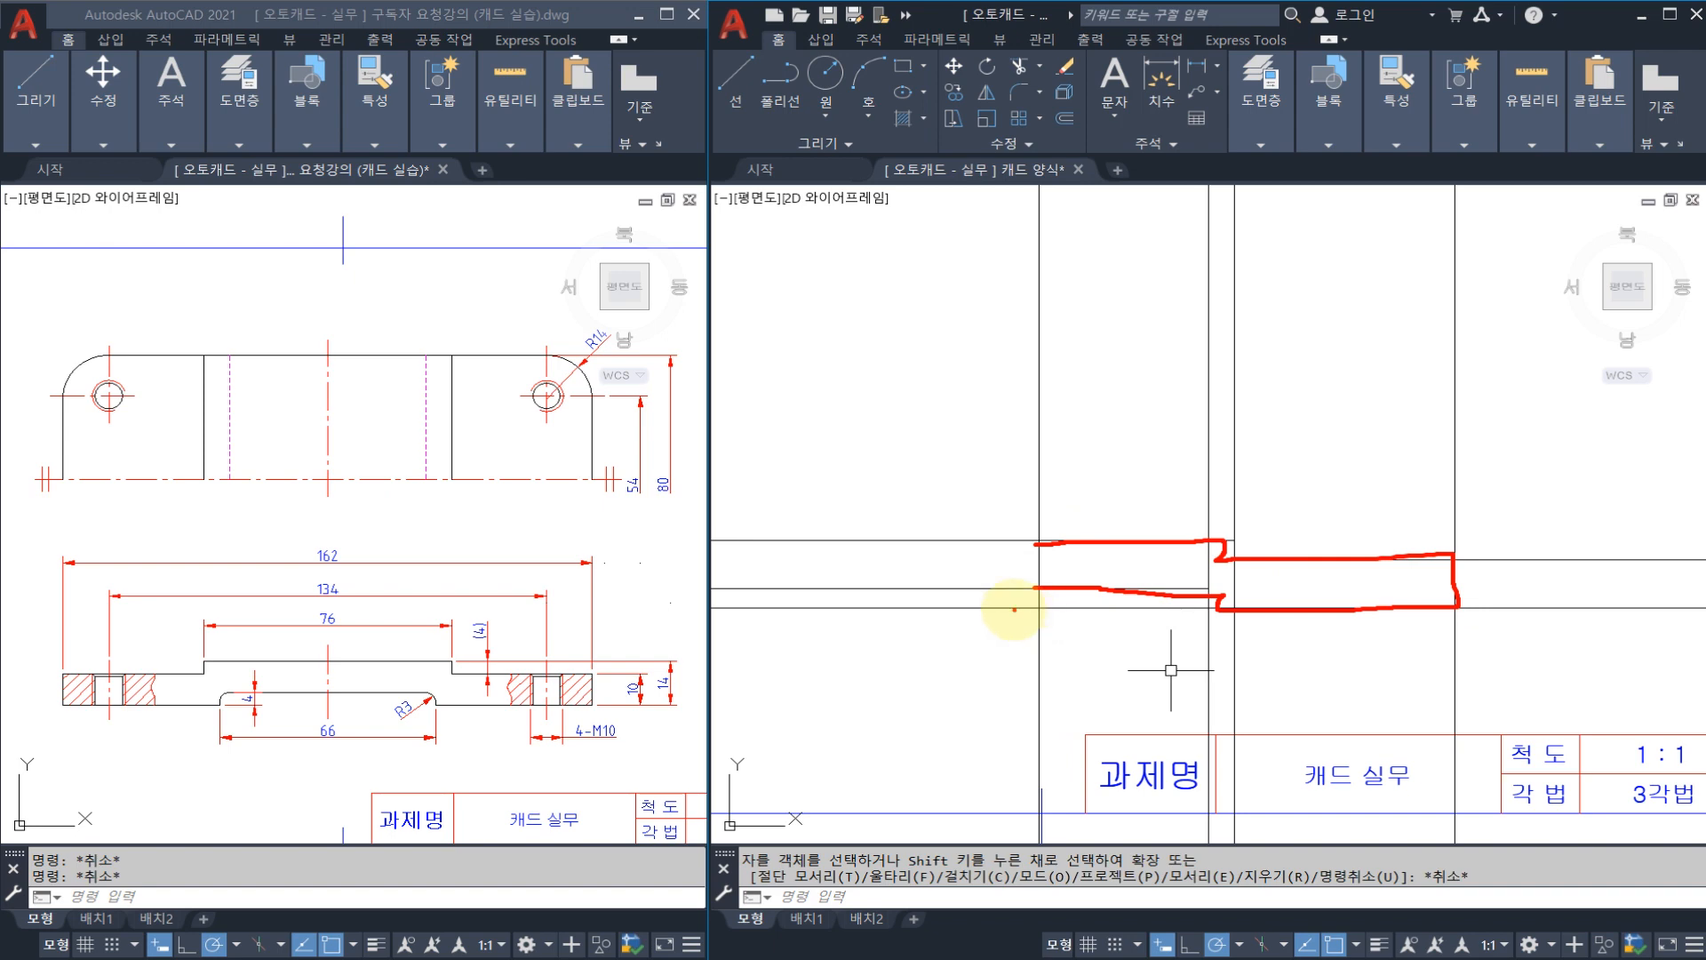
key(Escape)
middle_drag(1118, 517, 1097, 541)
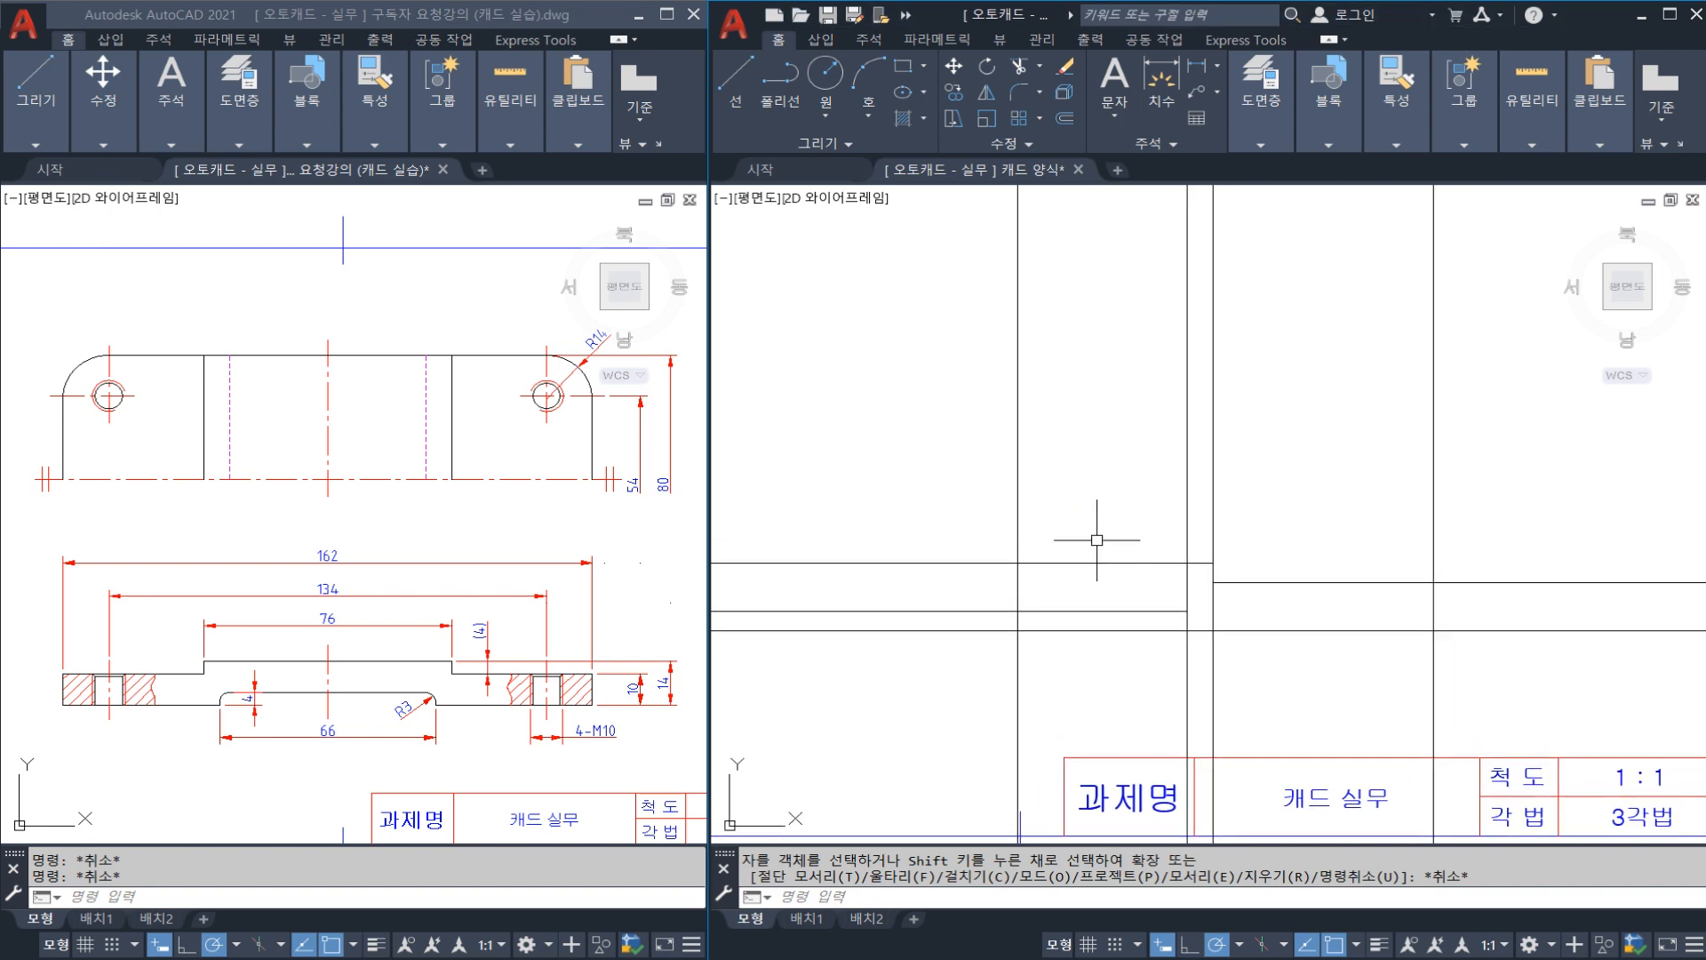
key(ctrl+s)
Step: Examine the reference top view and the vertical construction lines above the front view that it shares
scroll(1102, 494, down, 5)
scroll(1078, 418, up, 5)
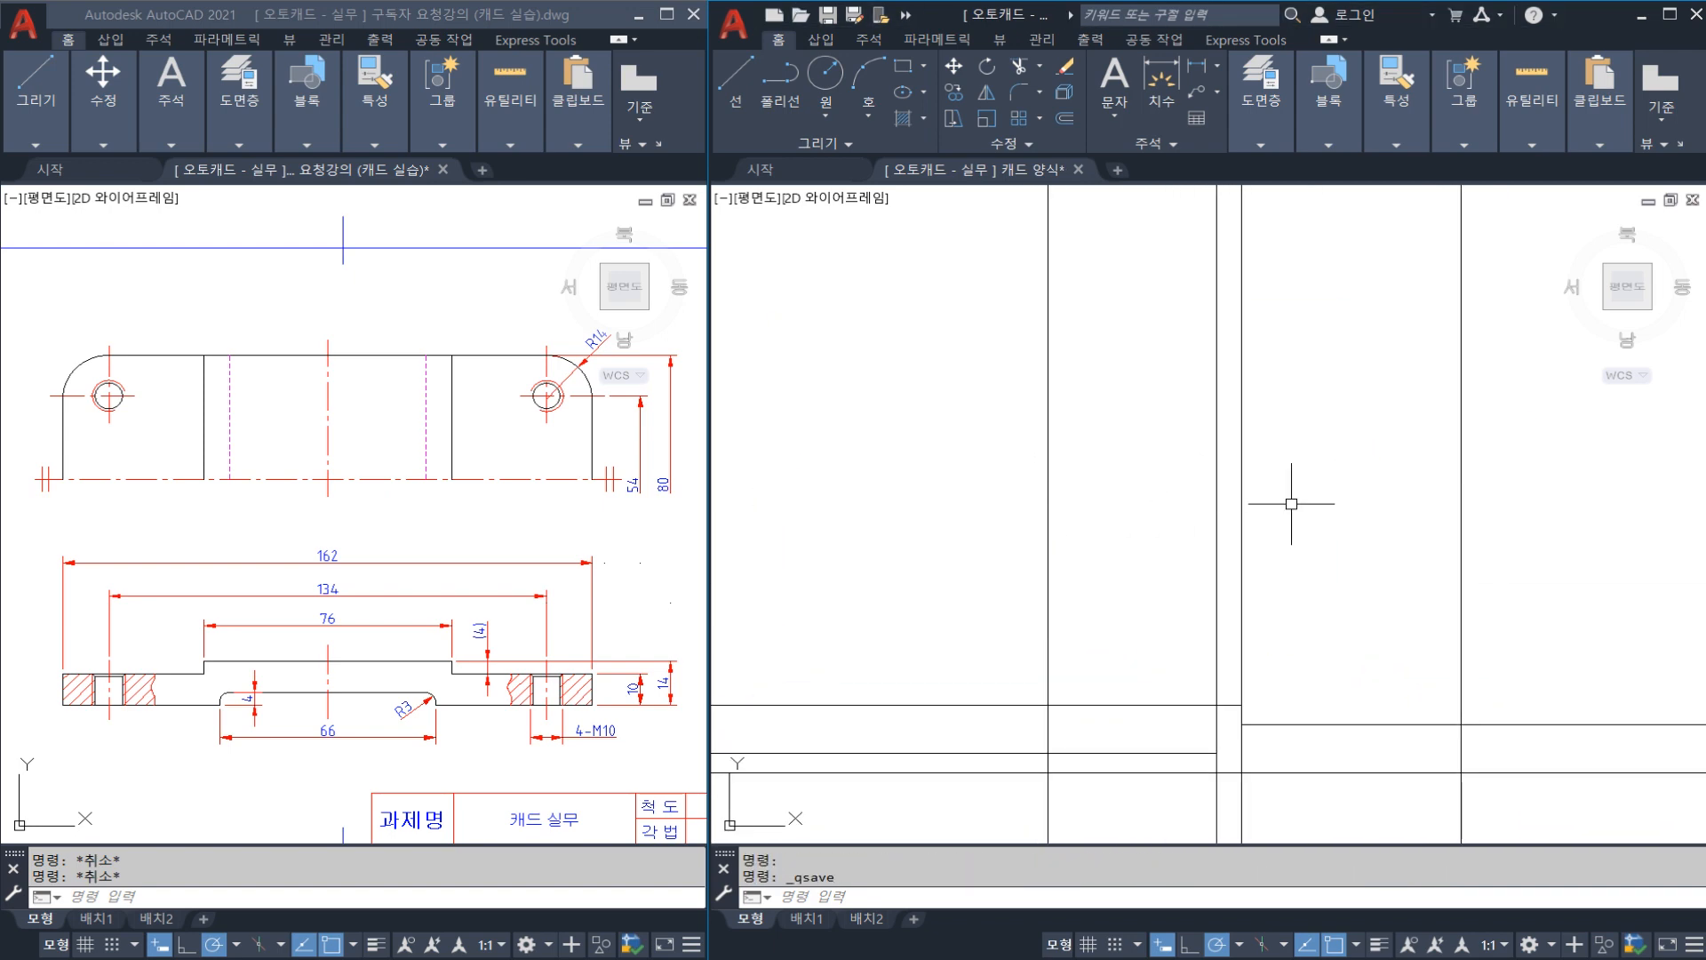
middle_drag(1256, 568, 1186, 490)
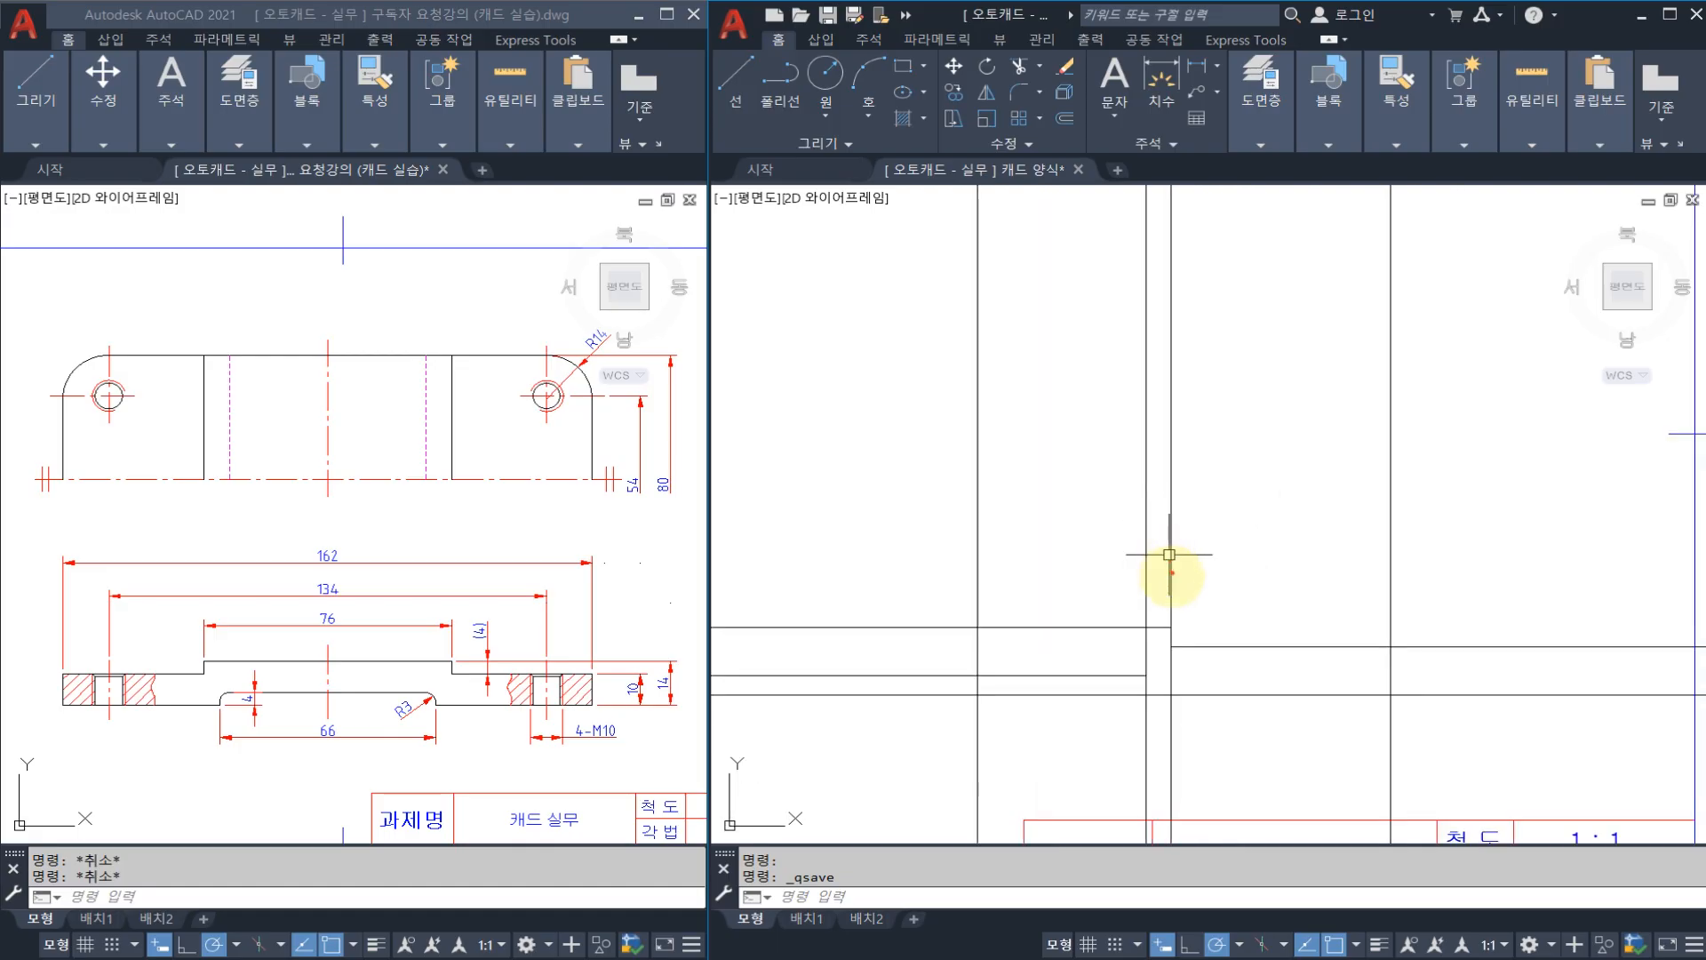
mouse_move(415, 488)
mouse_down()
mouse_move(266, 381)
mouse_move(495, 392)
mouse_move(439, 509)
mouse_up()
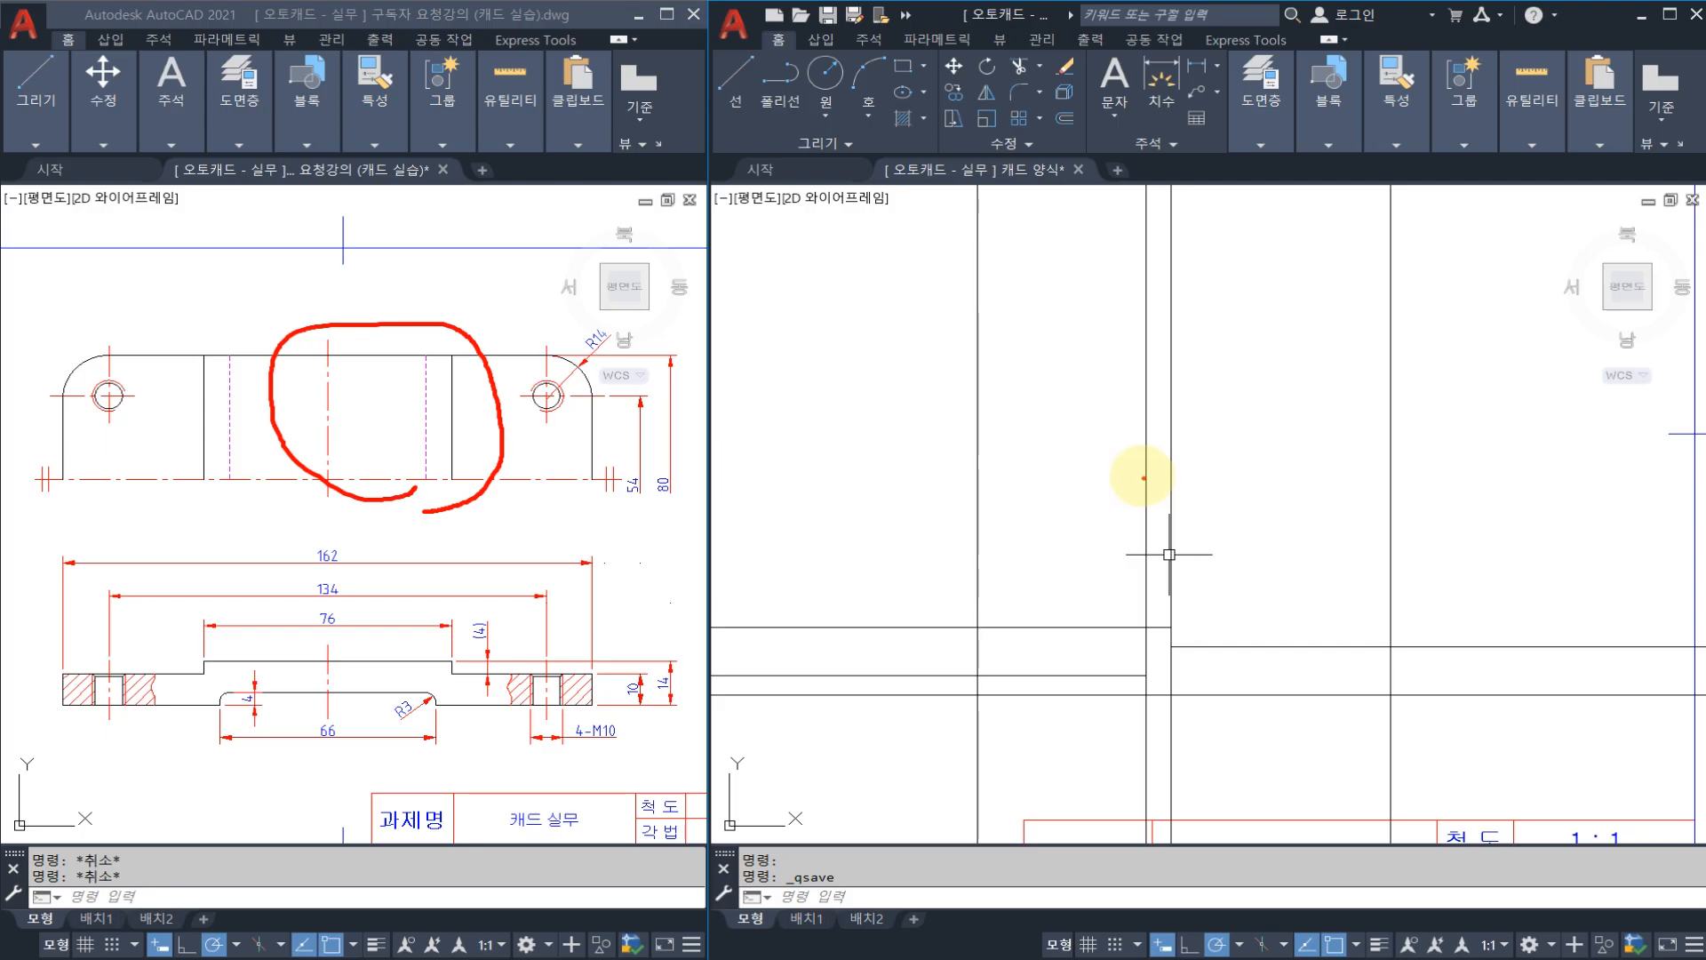
mouse_move(1231, 449)
mouse_down()
mouse_move(1172, 391)
mouse_move(1202, 468)
mouse_up()
drag(1383, 494, 1420, 486)
mouse_move(1148, 504)
mouse_down()
mouse_move(1249, 505)
mouse_move(1185, 500)
mouse_up()
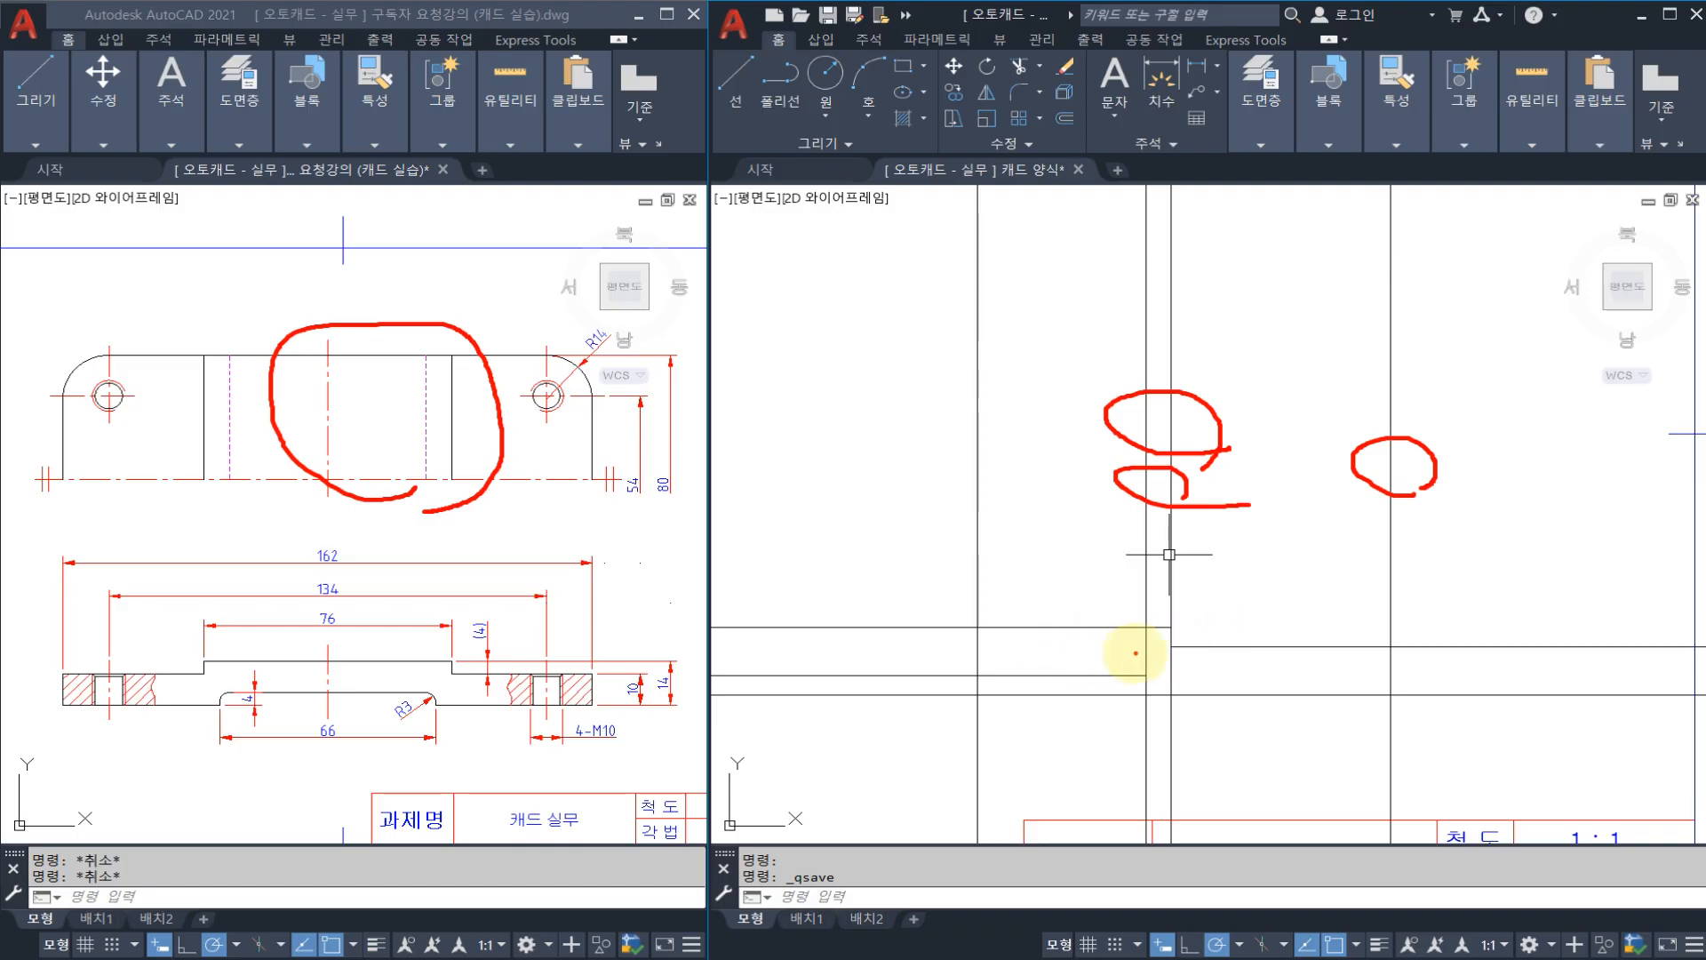
key(Escape)
Step: Draw a horizontal construction line across the vertical centre line, above the front view, as the top view's symmetry axis
text(x)
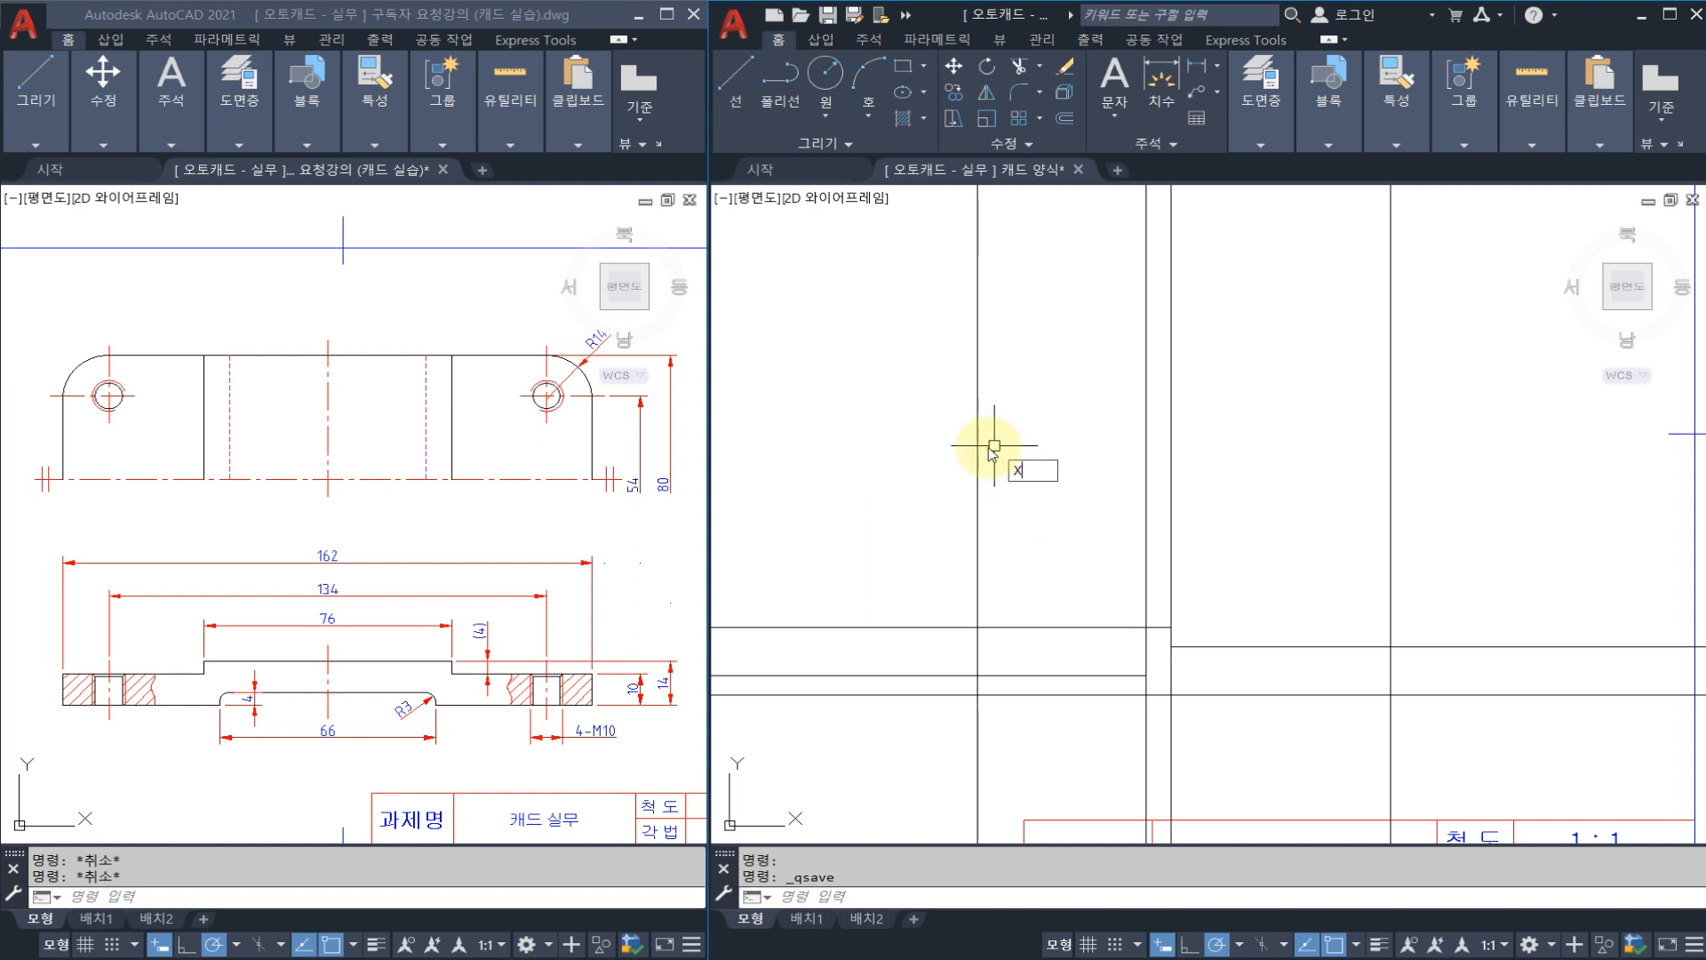
text(l)
key(Return)
click(978, 462)
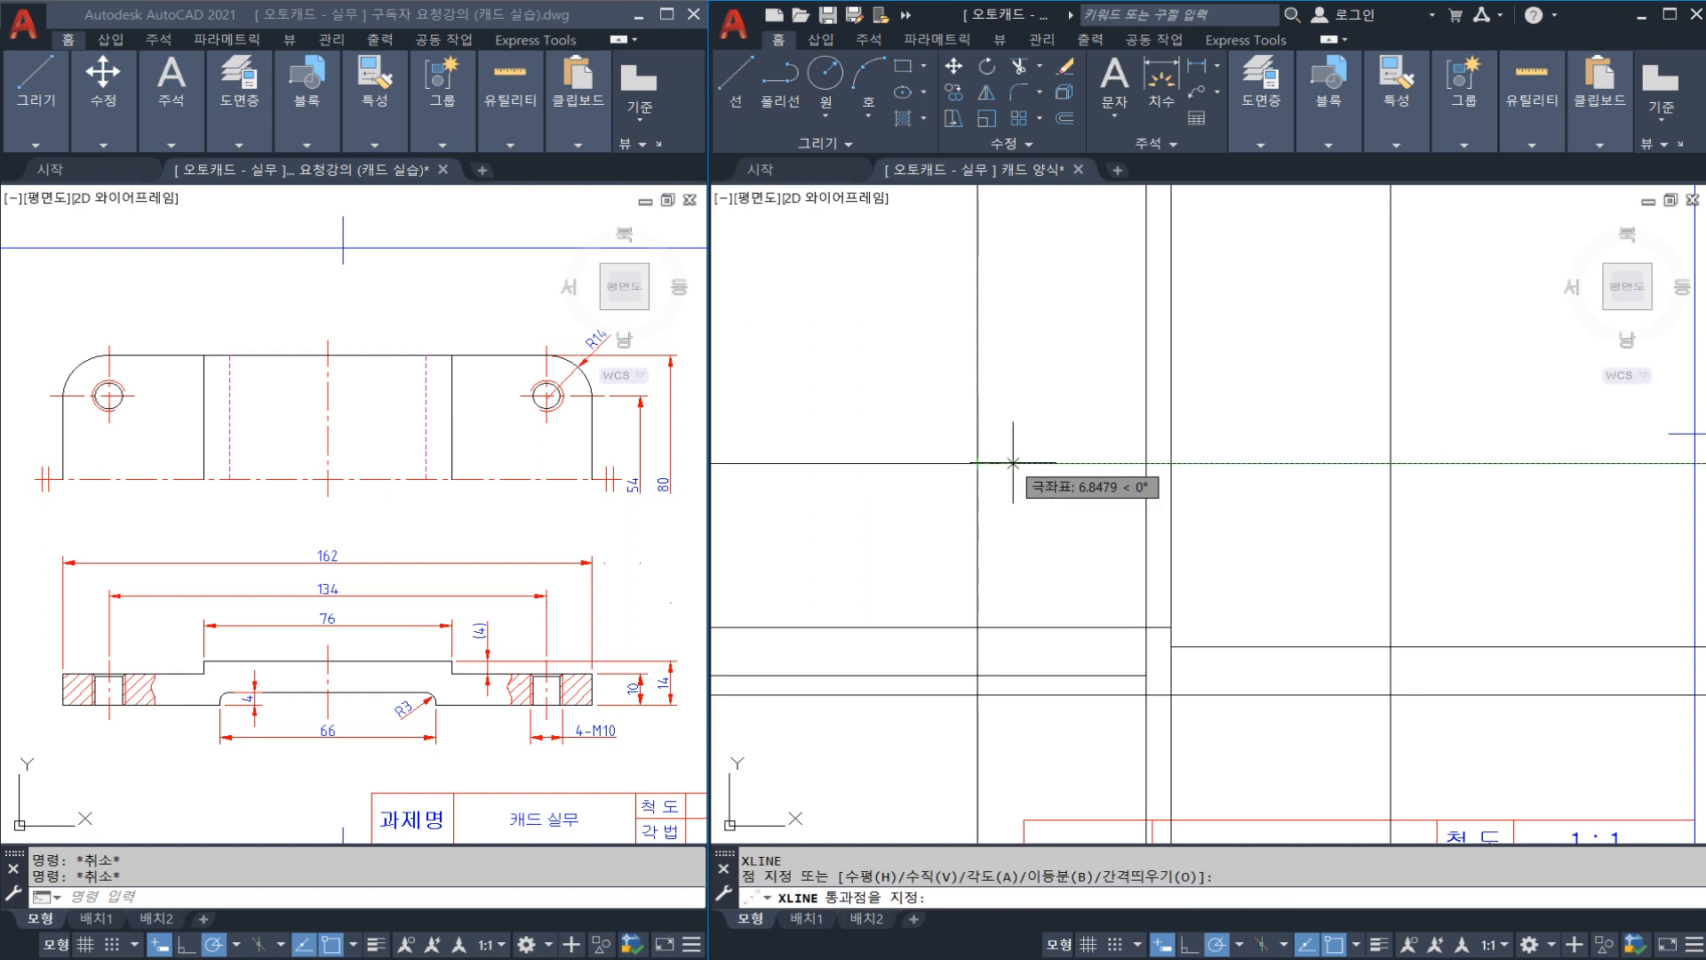
click(1013, 462)
key(Escape)
Step: Examine the centreline crossing and right outer edge in the reference top view alongside the matching construction lines in the new drawing
mouse_move(938, 463)
mouse_down()
mouse_move(1024, 464)
mouse_move(983, 509)
mouse_up()
mouse_move(284, 482)
mouse_down()
mouse_move(357, 482)
mouse_move(325, 514)
mouse_up()
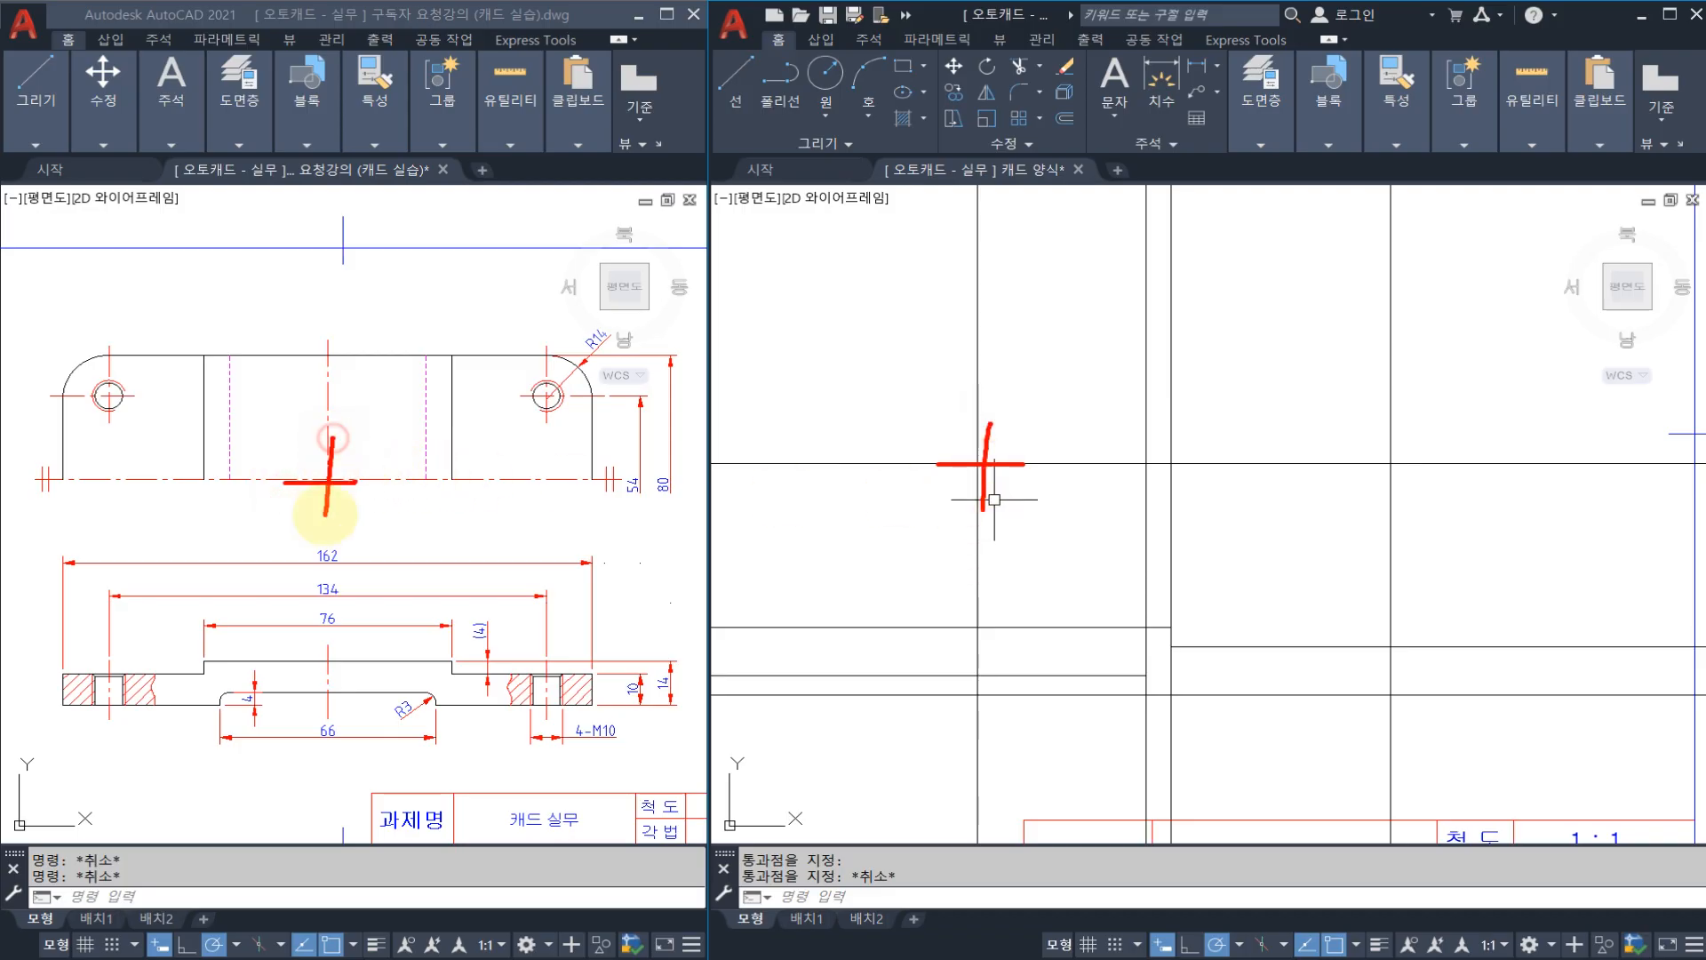
key(Escape)
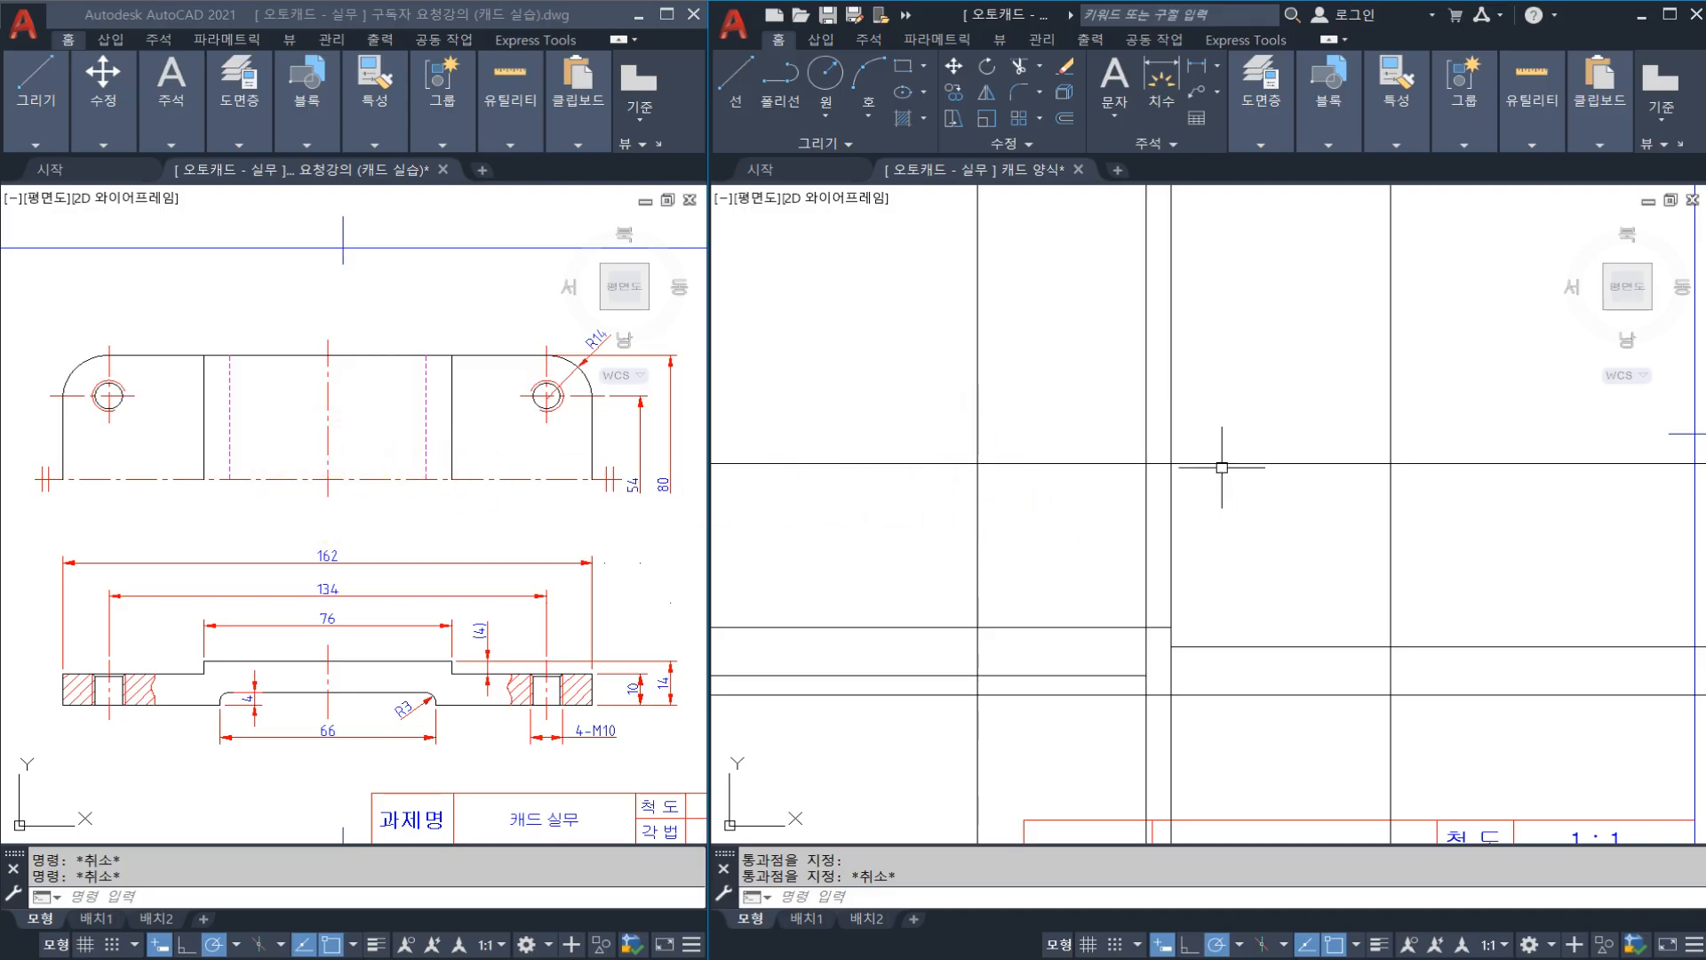
click(931, 466)
key(Escape)
click(1459, 484)
click(1347, 495)
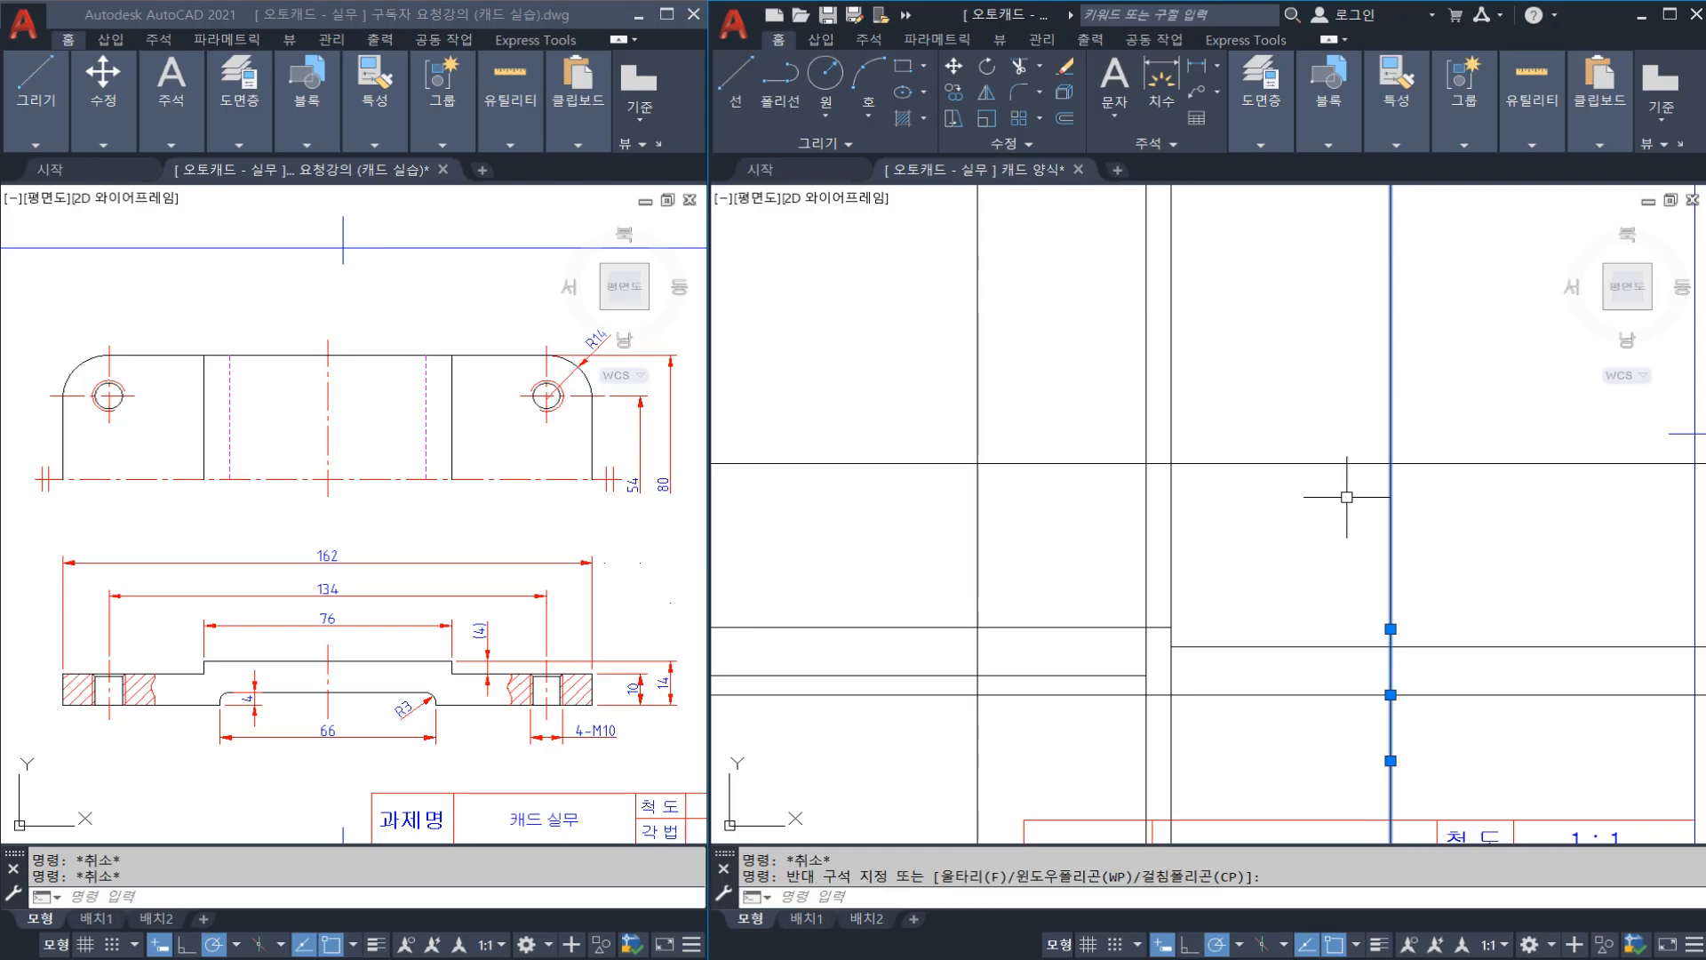
key(Escape)
key(Escape)
click(1400, 526)
click(1371, 519)
click(592, 438)
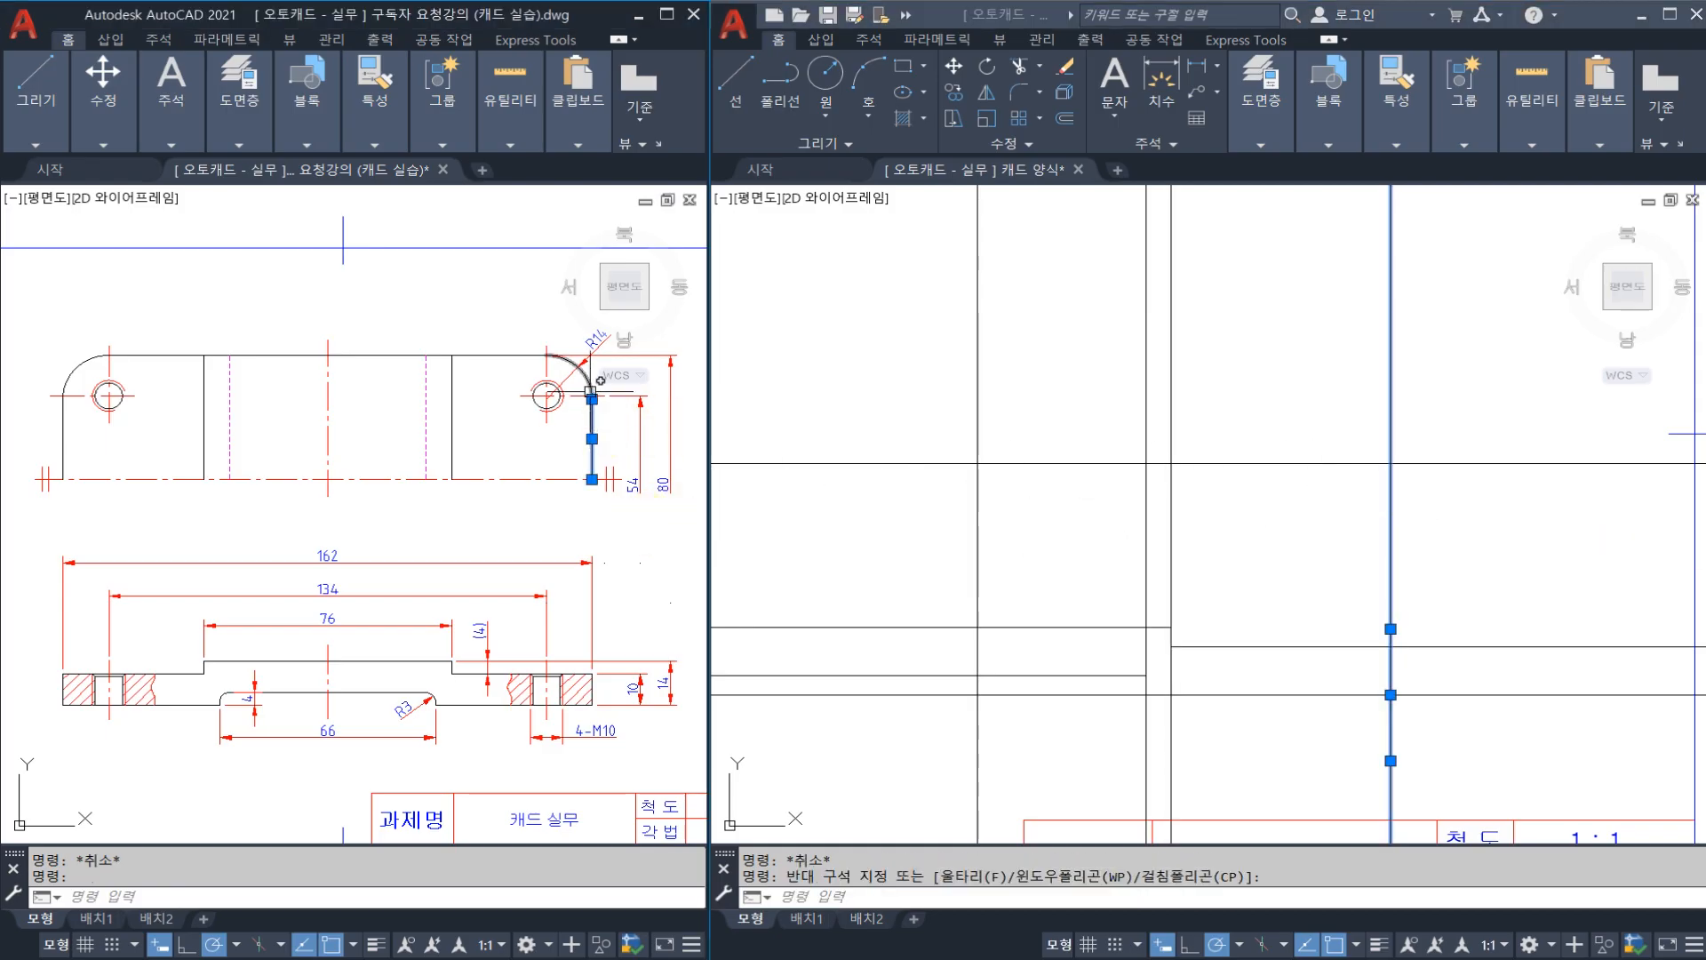
click(1108, 463)
key(Escape)
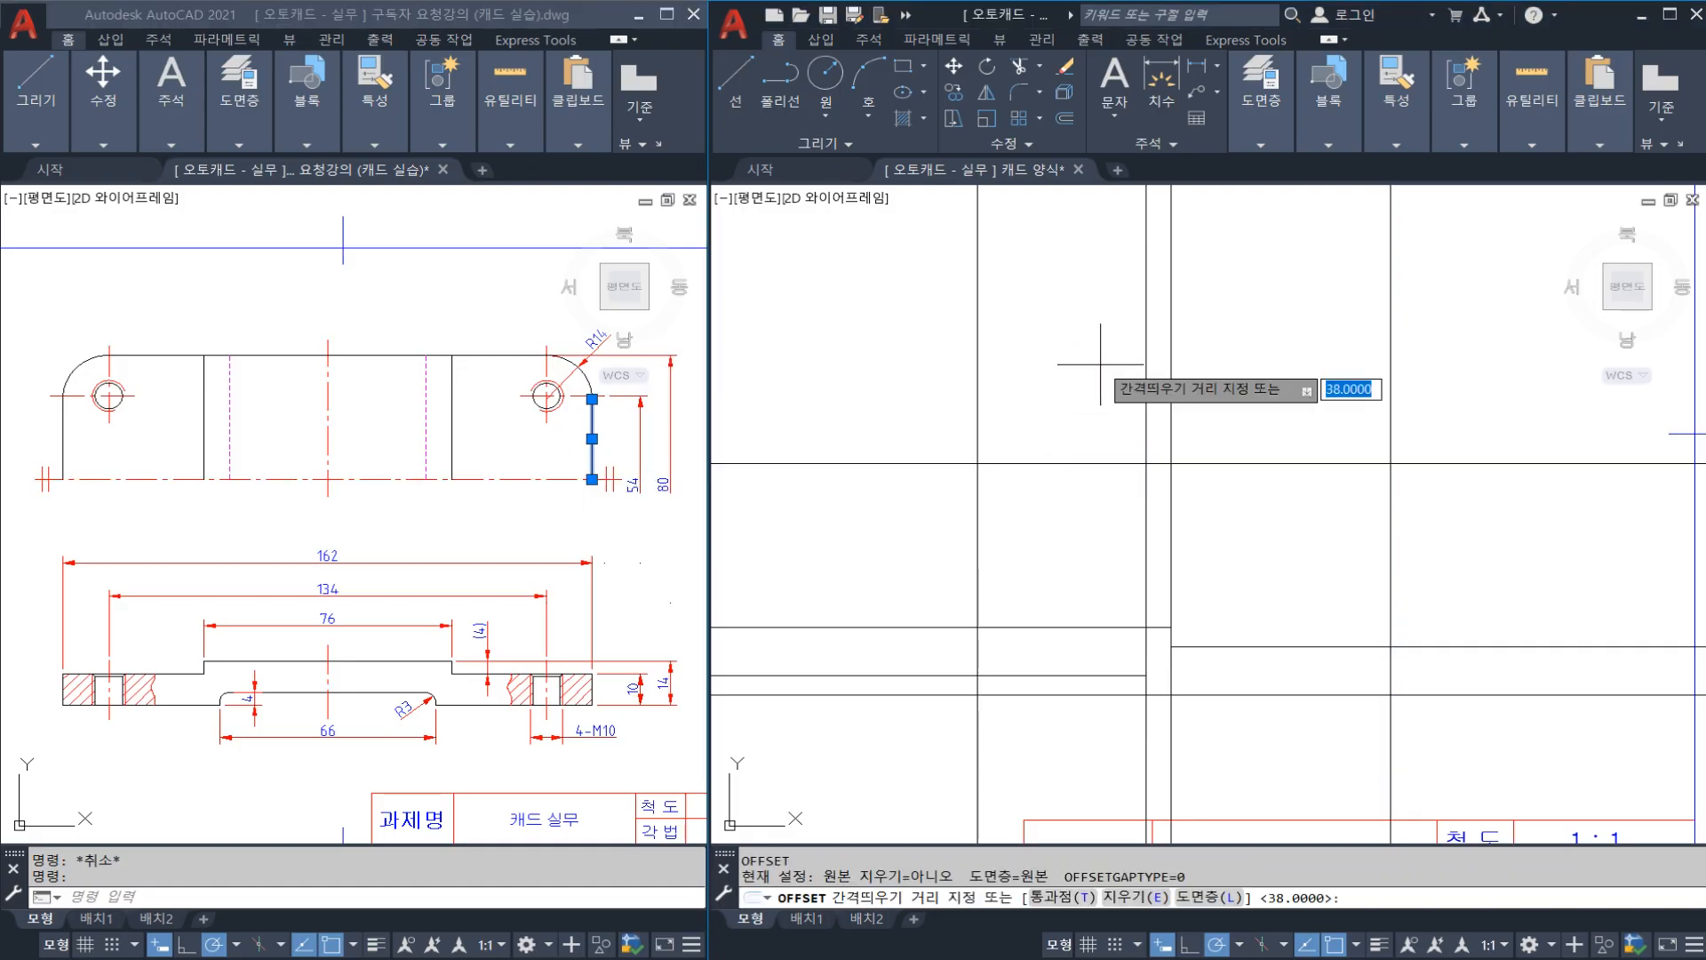
Step: Offset the top view's horizontal symmetry axis upward by 80/2 for its upper edge
text(o)
key(Return)
text(80/2)
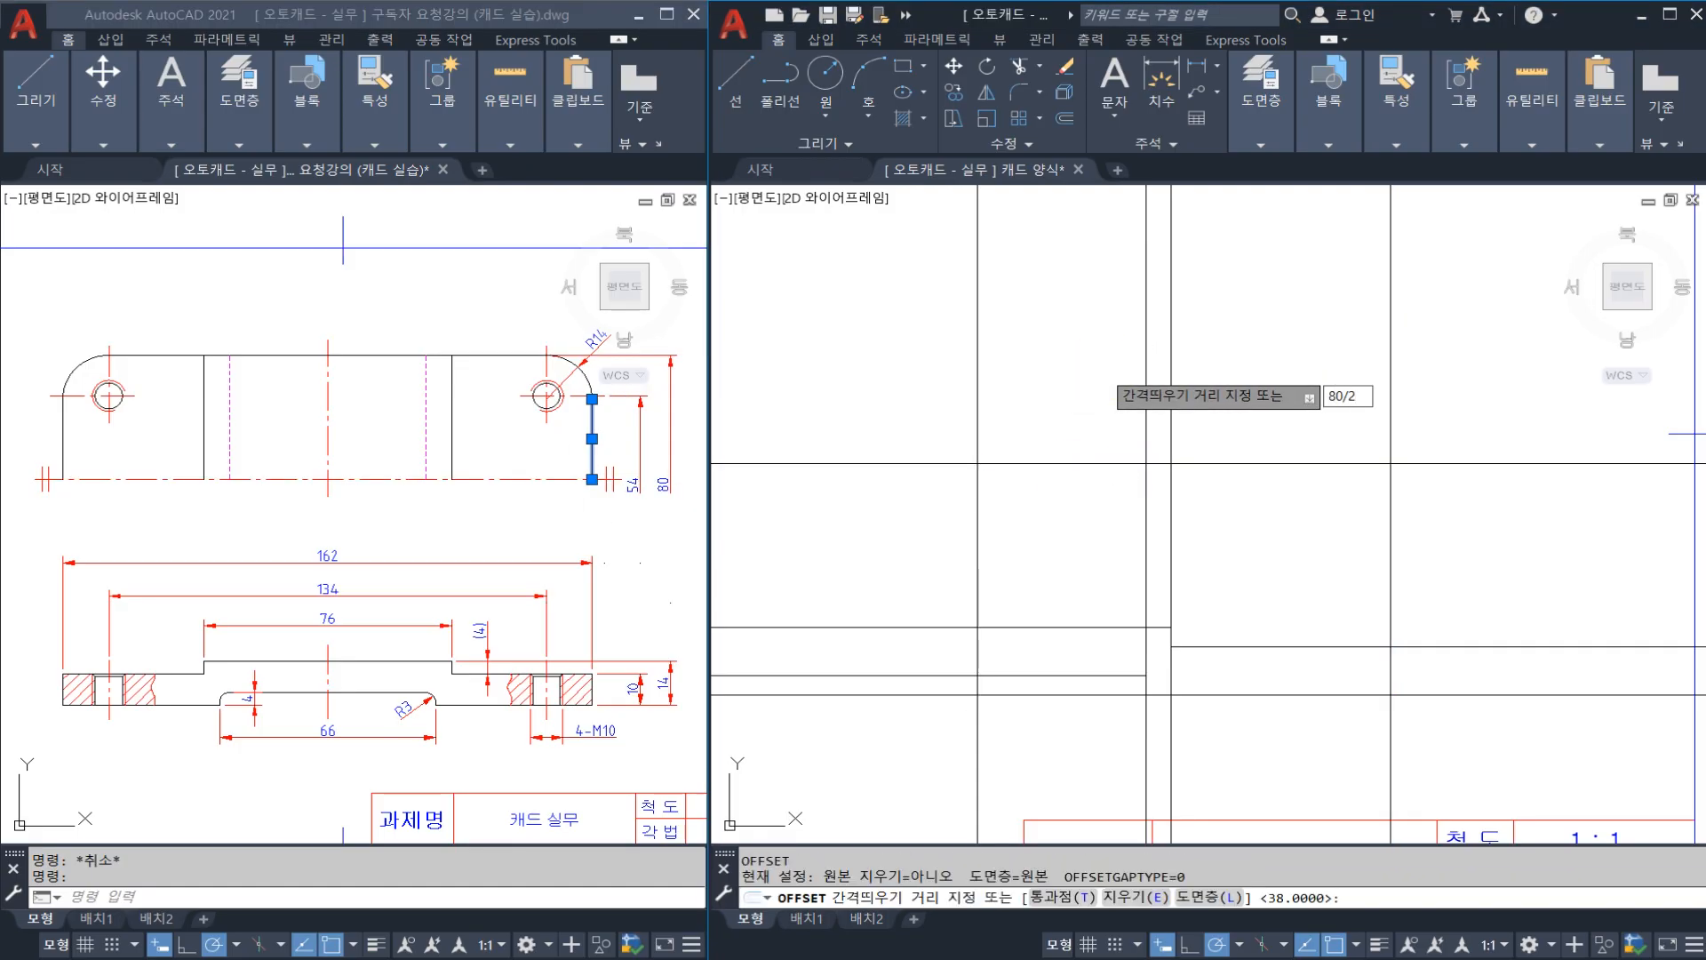
key(Return)
click(1085, 463)
click(1087, 422)
key(Escape)
Step: Examine the two adjacent vertical construction lines that the front view's raised section and recess share with the top view
middle_drag(1161, 368, 1180, 431)
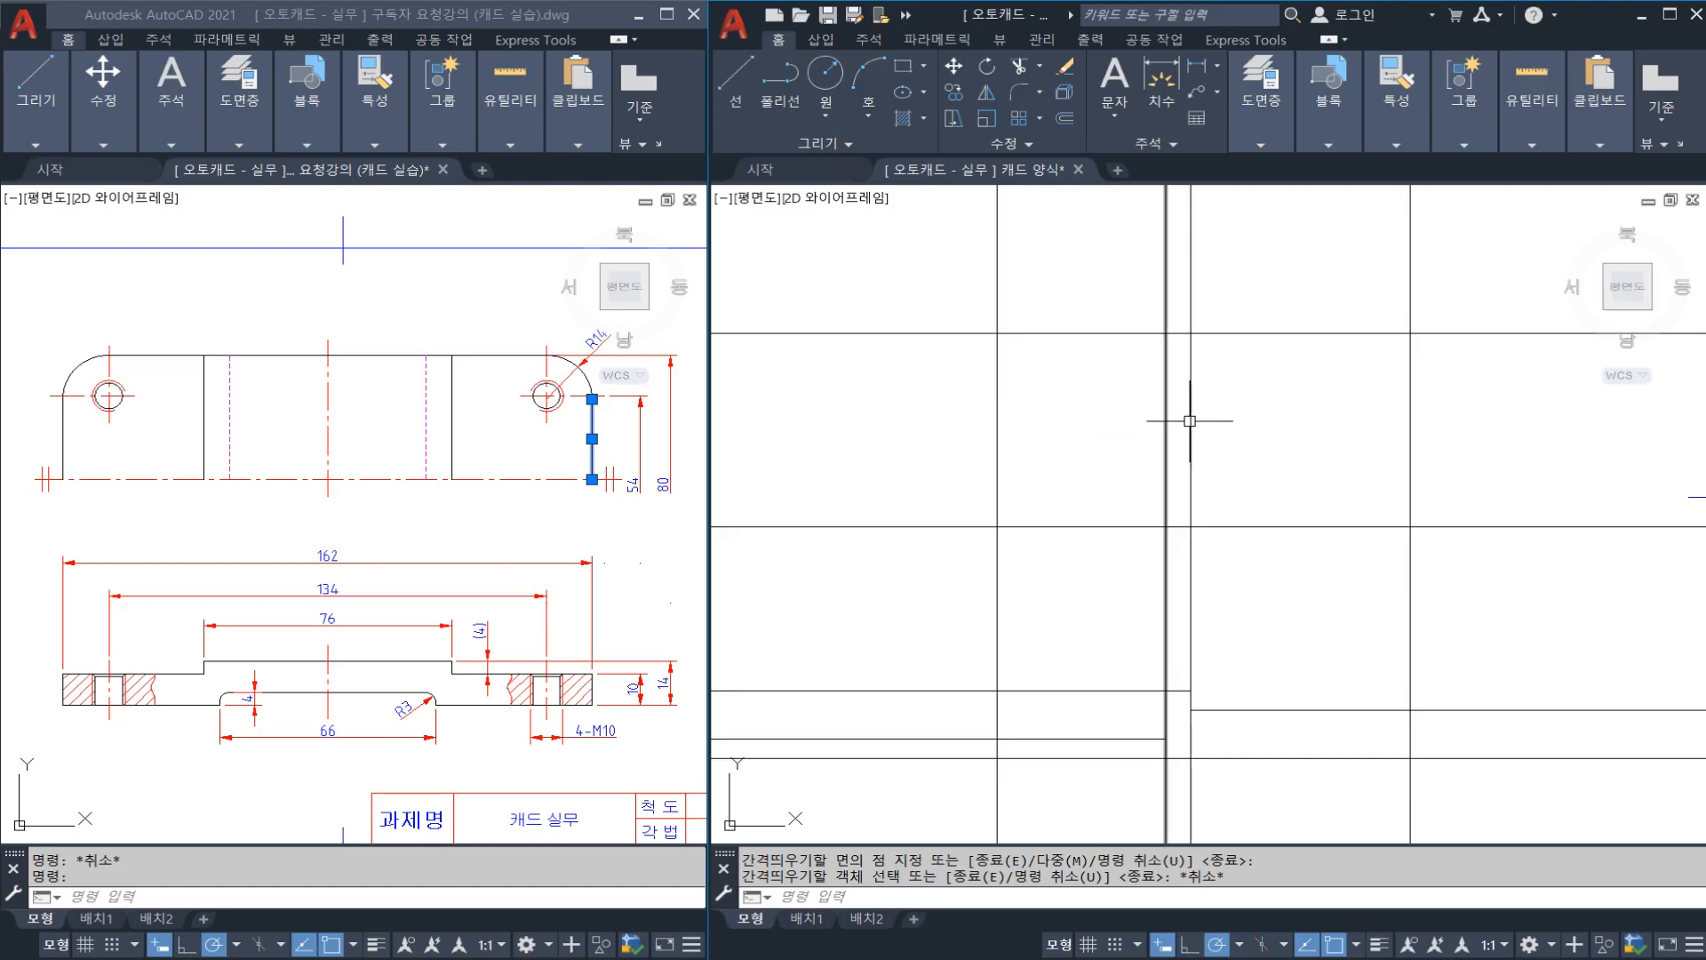
click(1226, 419)
click(1143, 422)
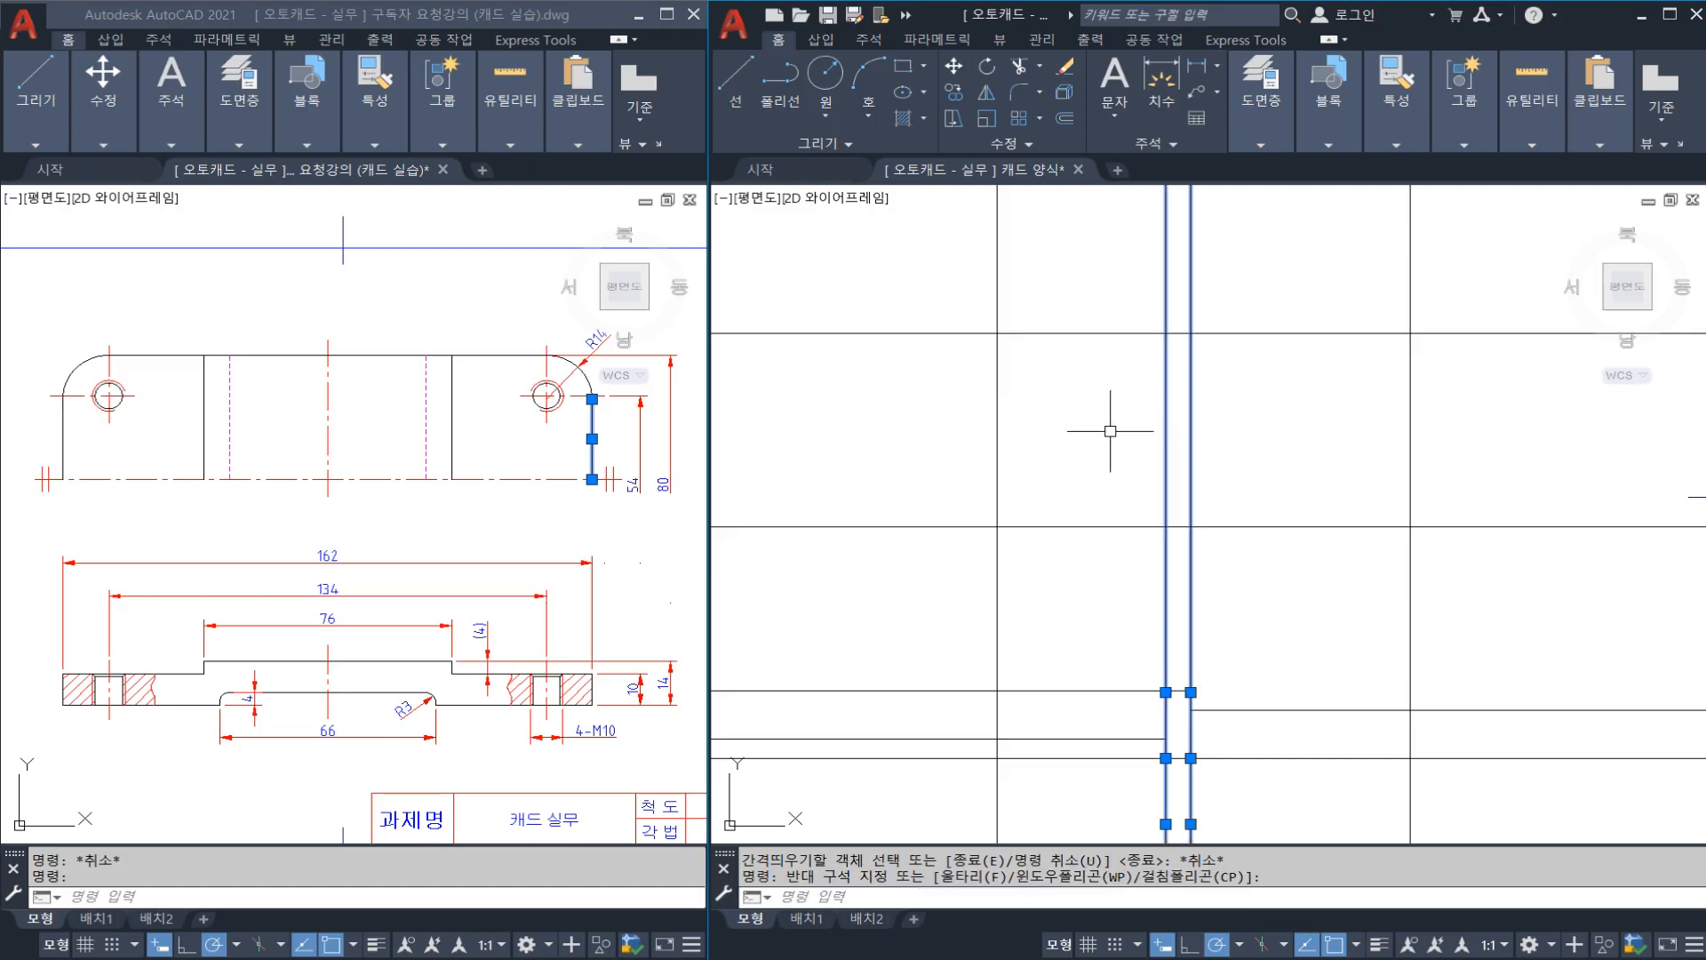
key(Escape)
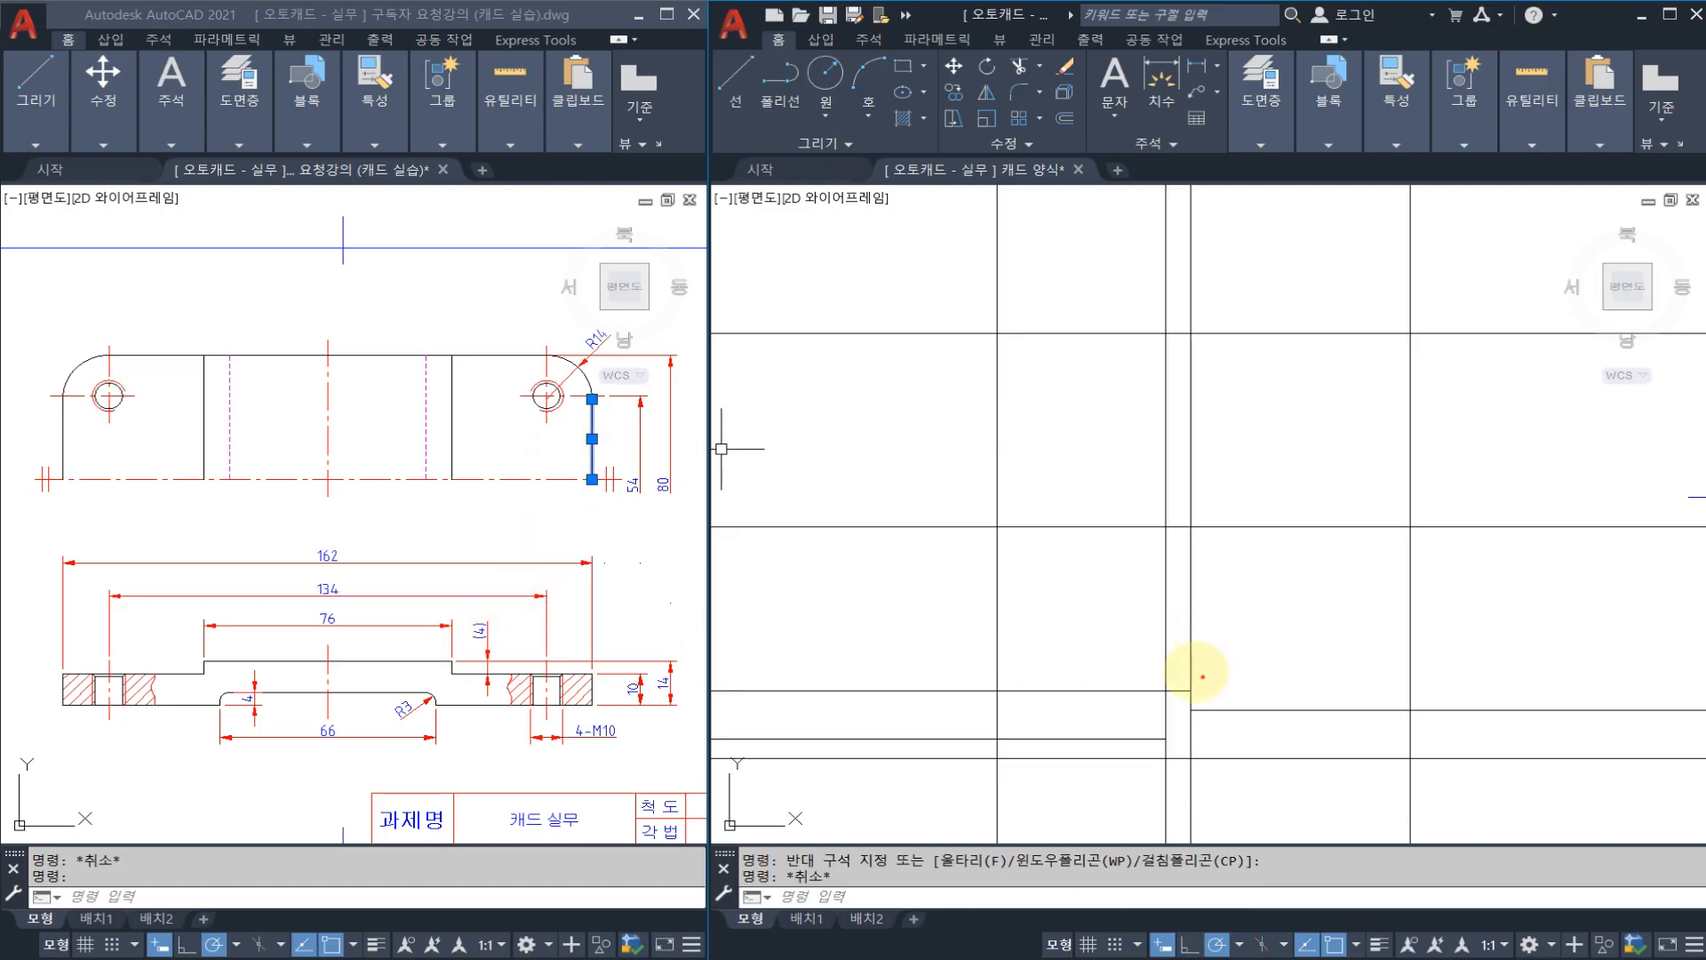
mouse_move(1193, 701)
mouse_down()
mouse_move(1189, 662)
mouse_move(1194, 709)
mouse_up()
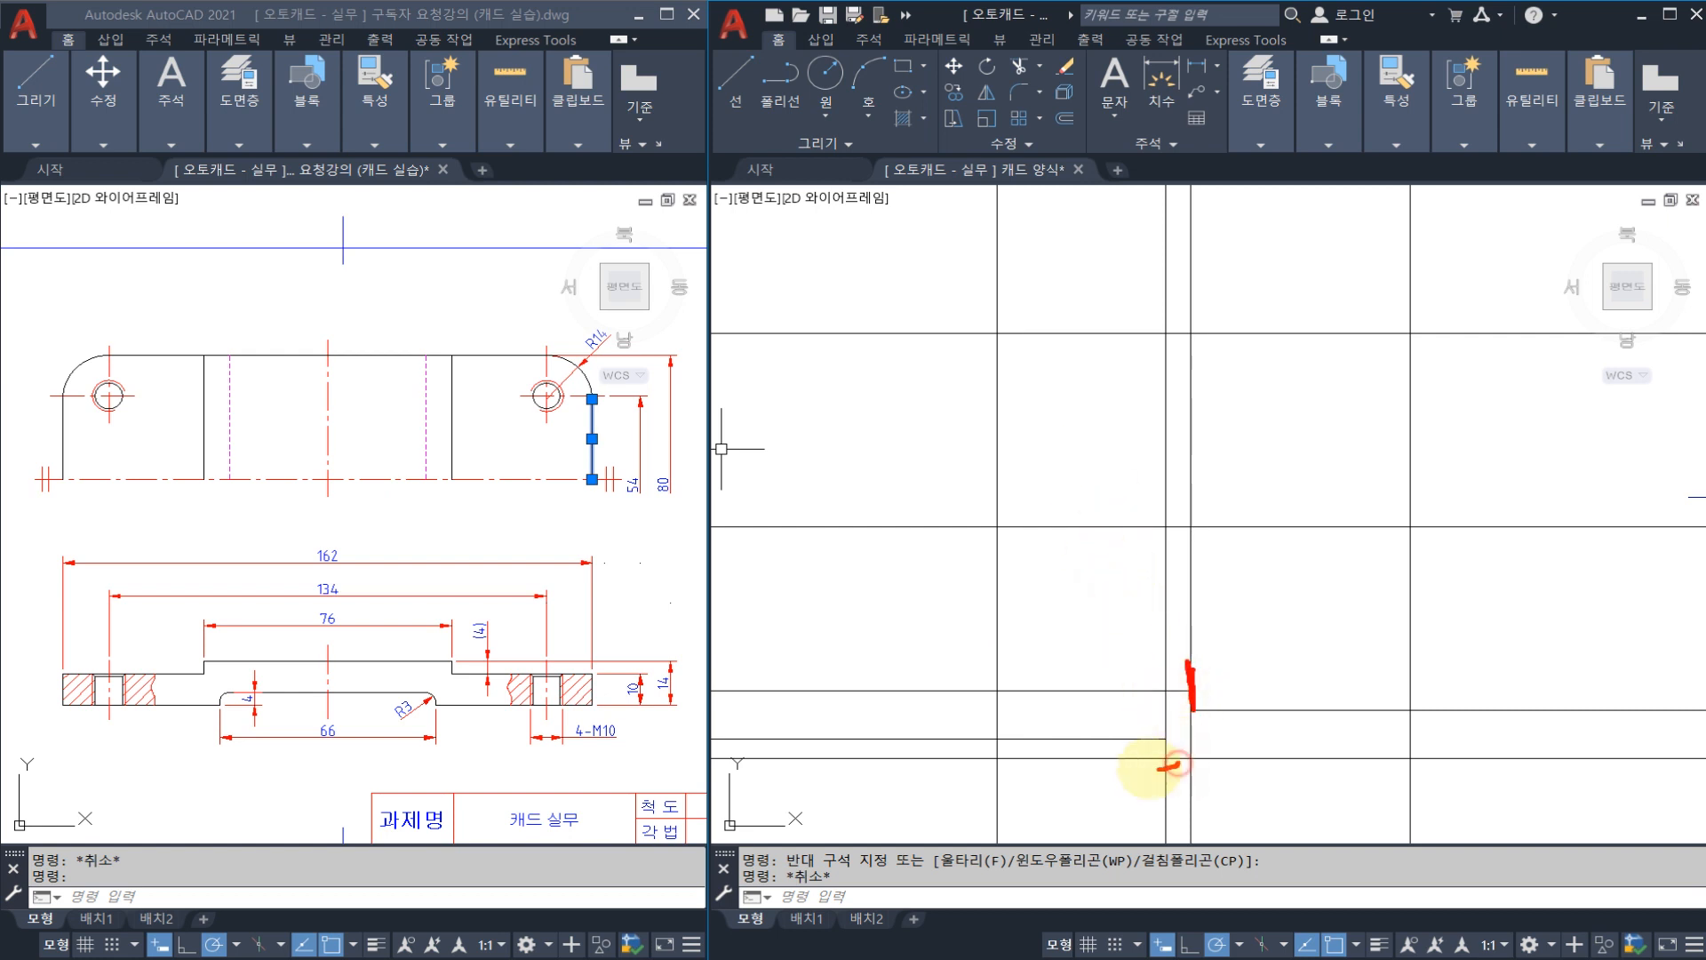
drag(1178, 762, 1161, 725)
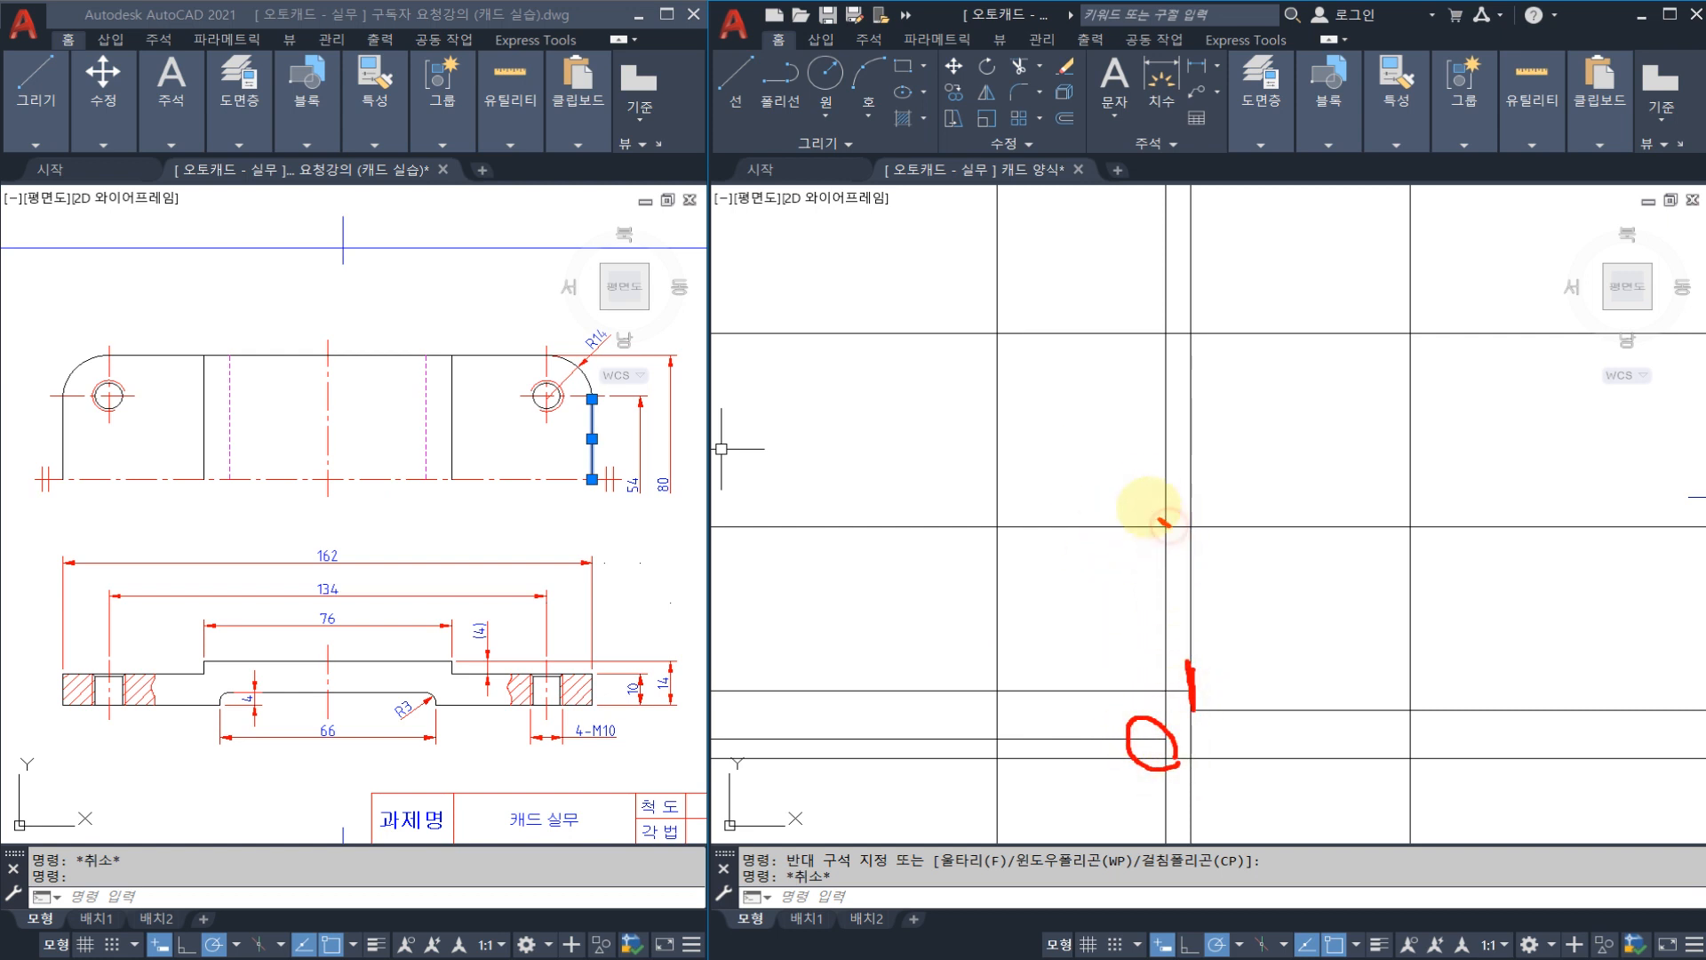
drag(1162, 522, 1167, 382)
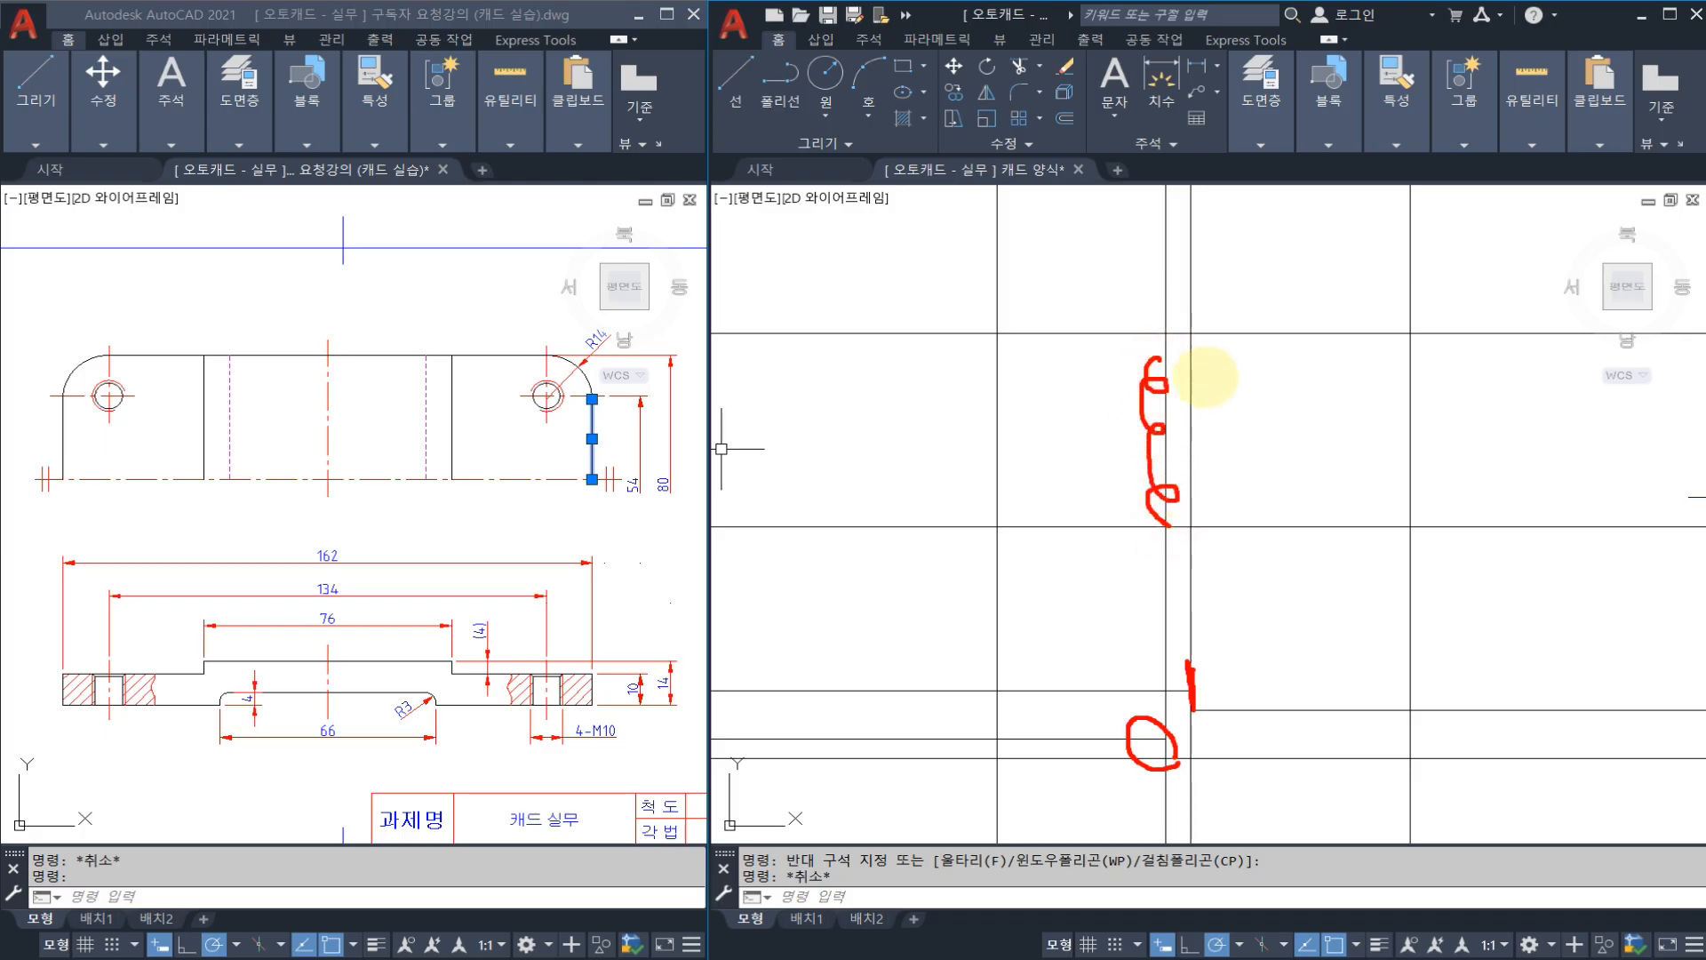
key(Escape)
key(Escape)
Step: Trim both shared vertical lines above the top view's upper edge and between its symmetry axis and the front view's top edge
text(TR)
key(Return)
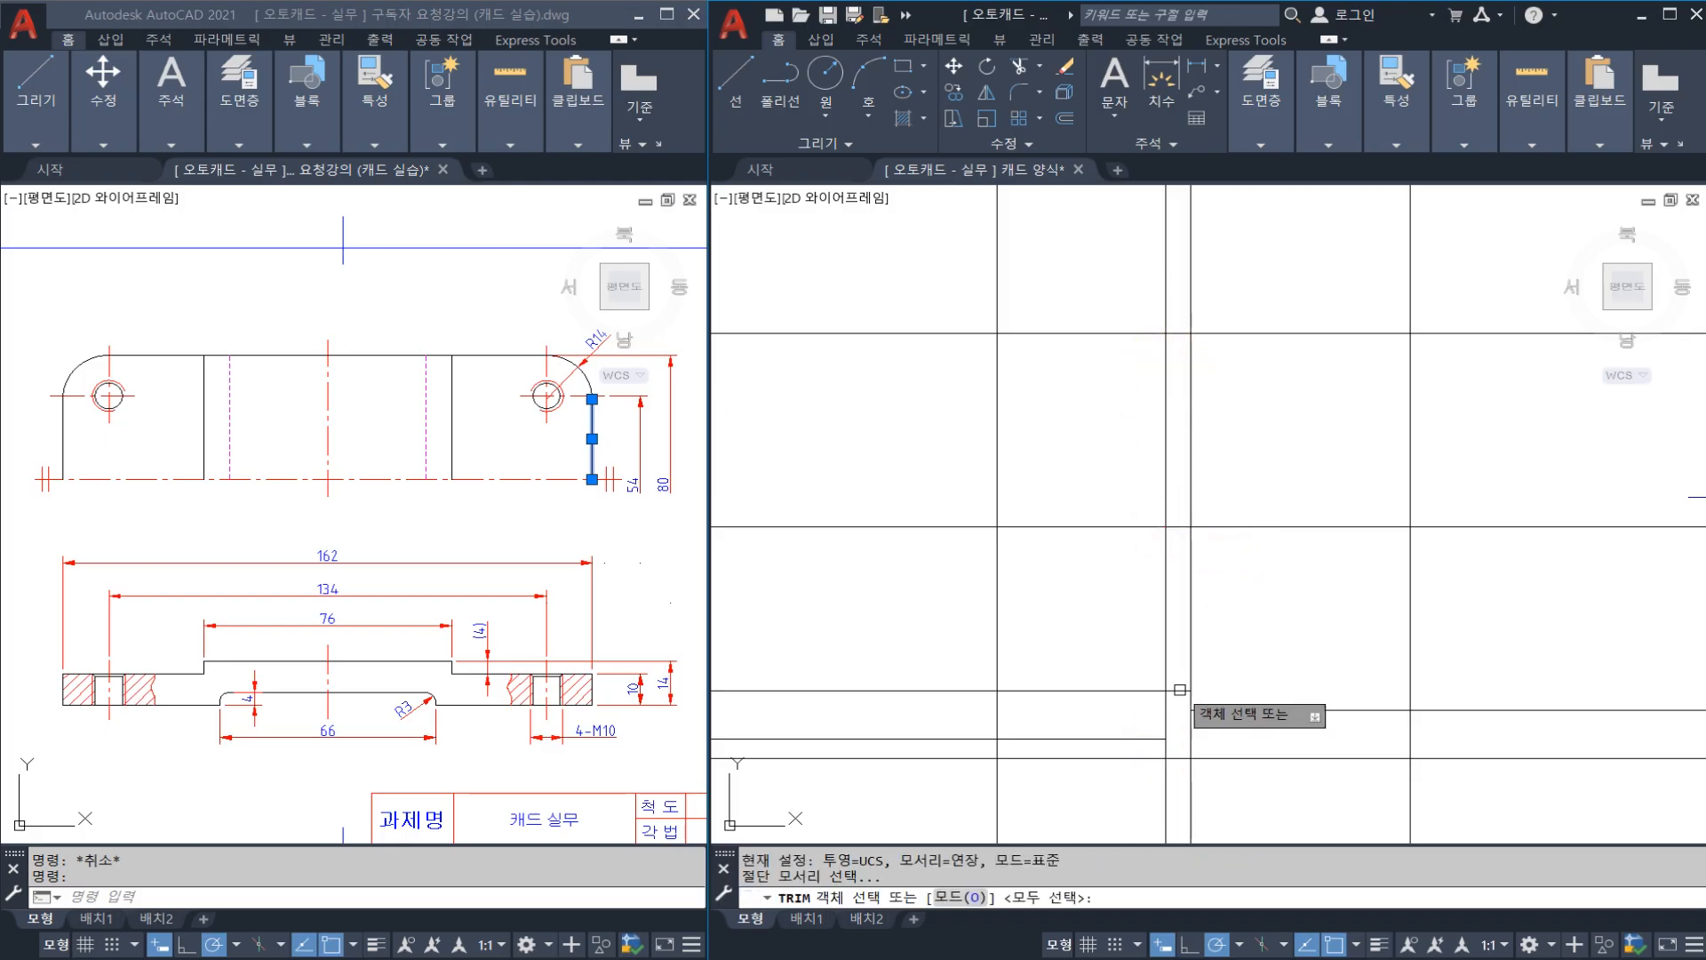
click(1172, 691)
click(1220, 527)
click(1237, 334)
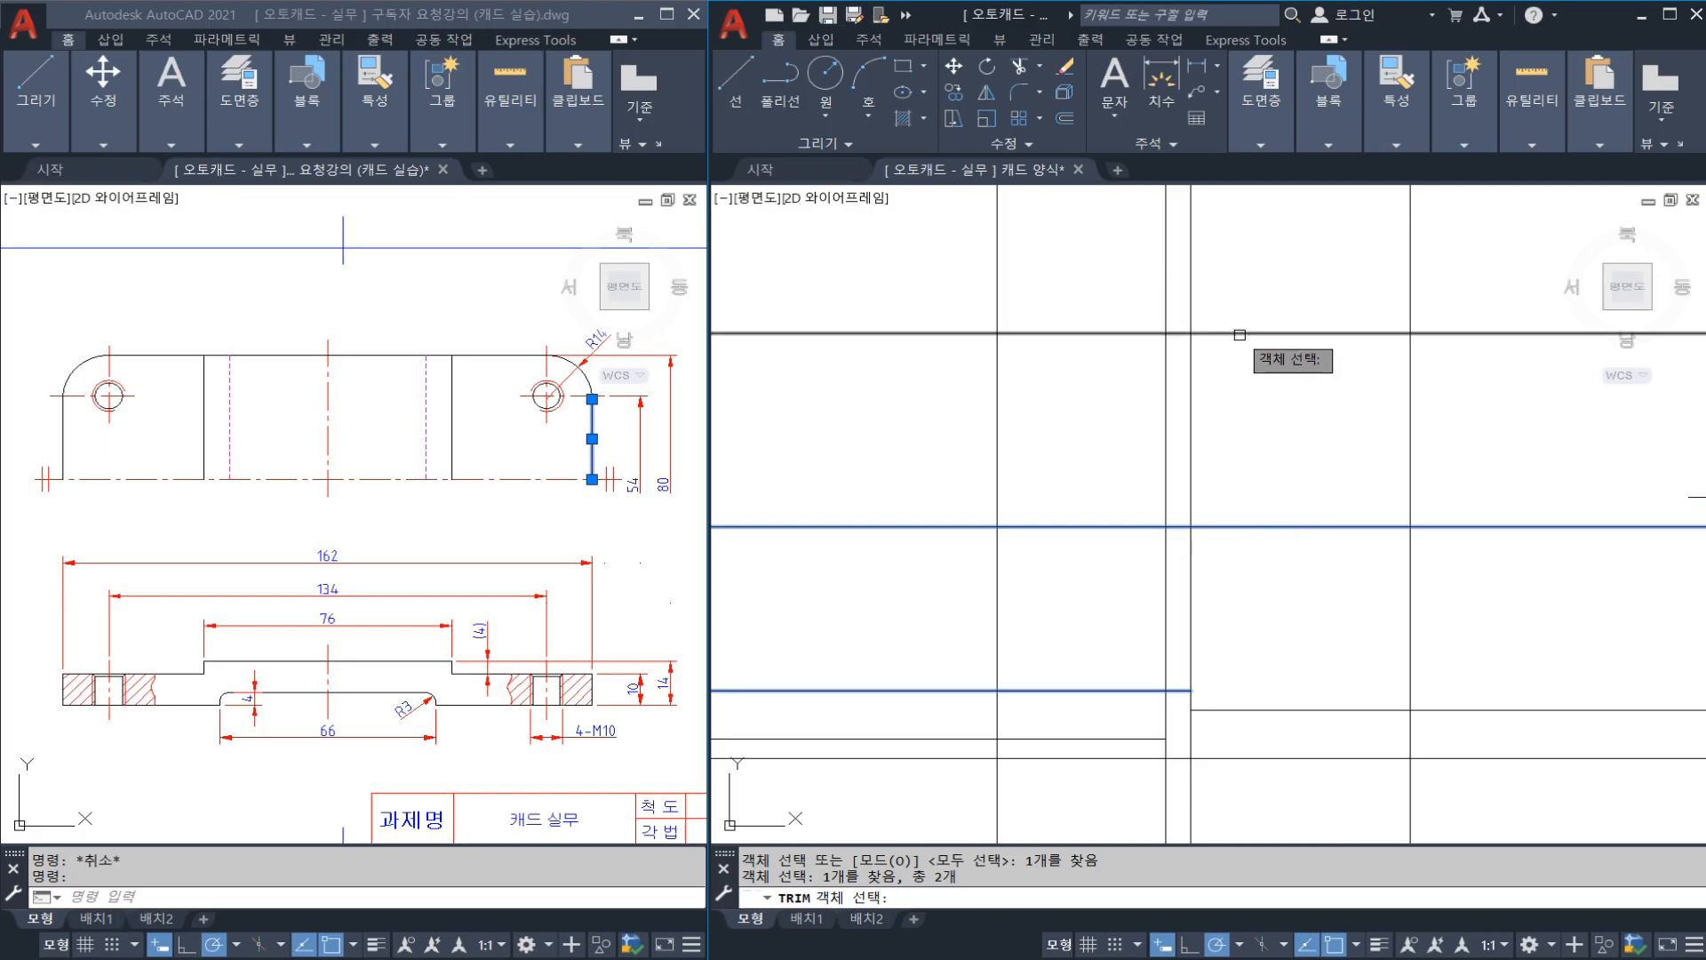
key(Return)
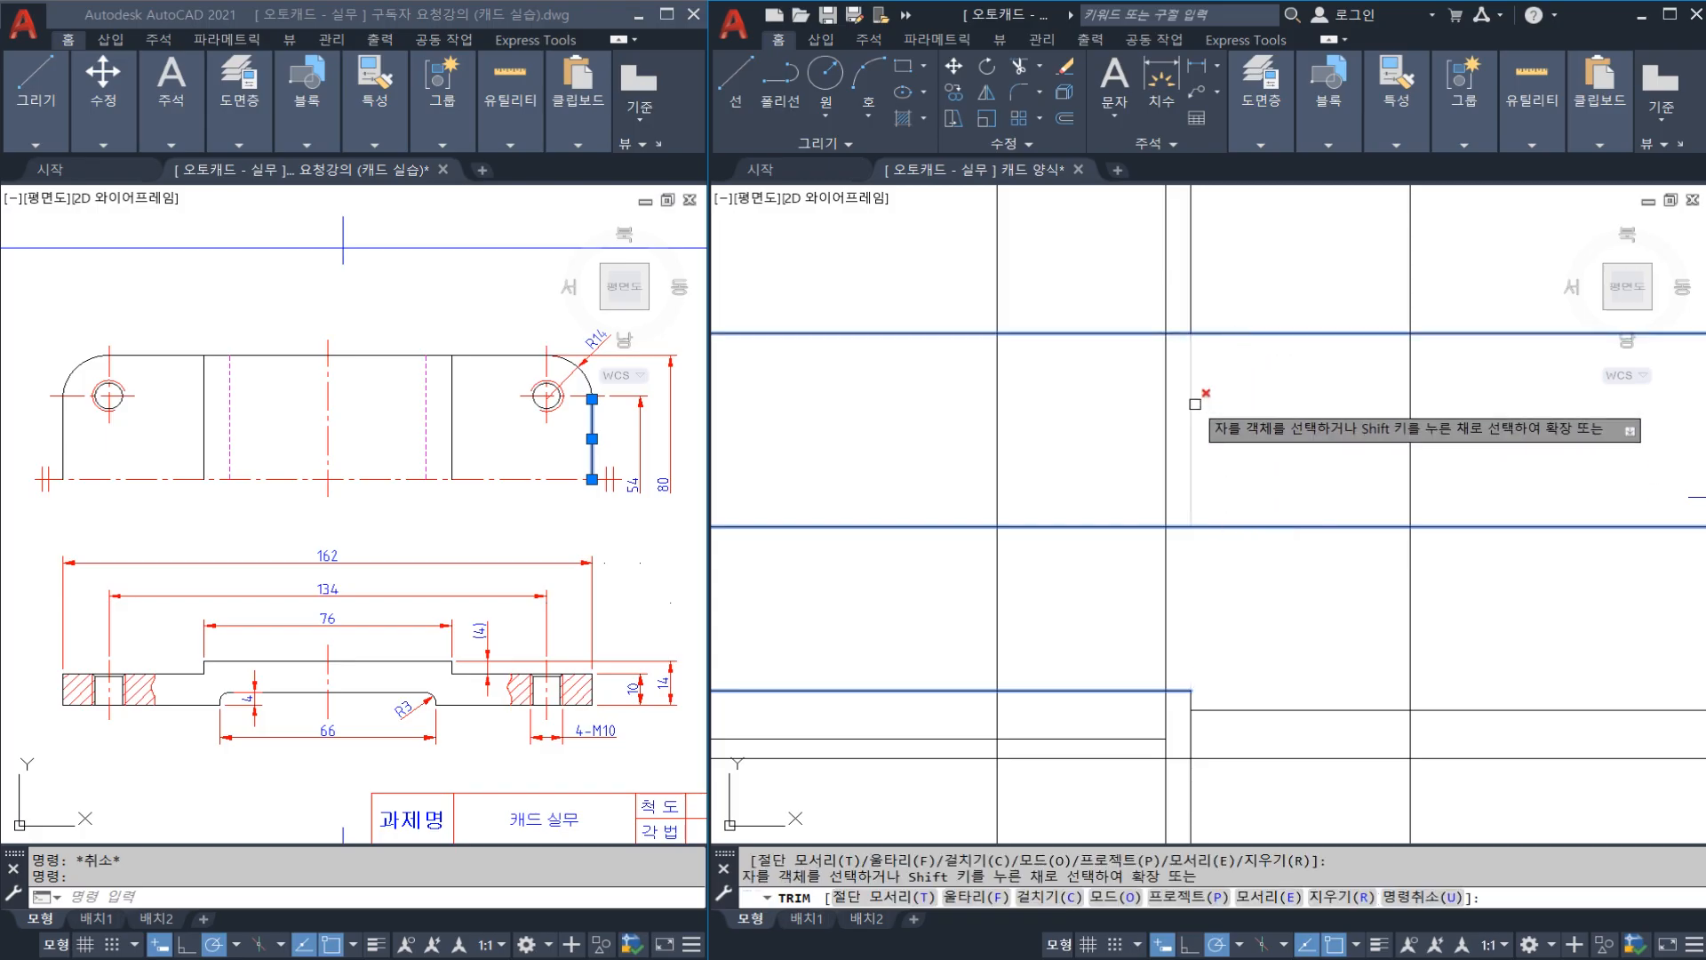
click(1191, 307)
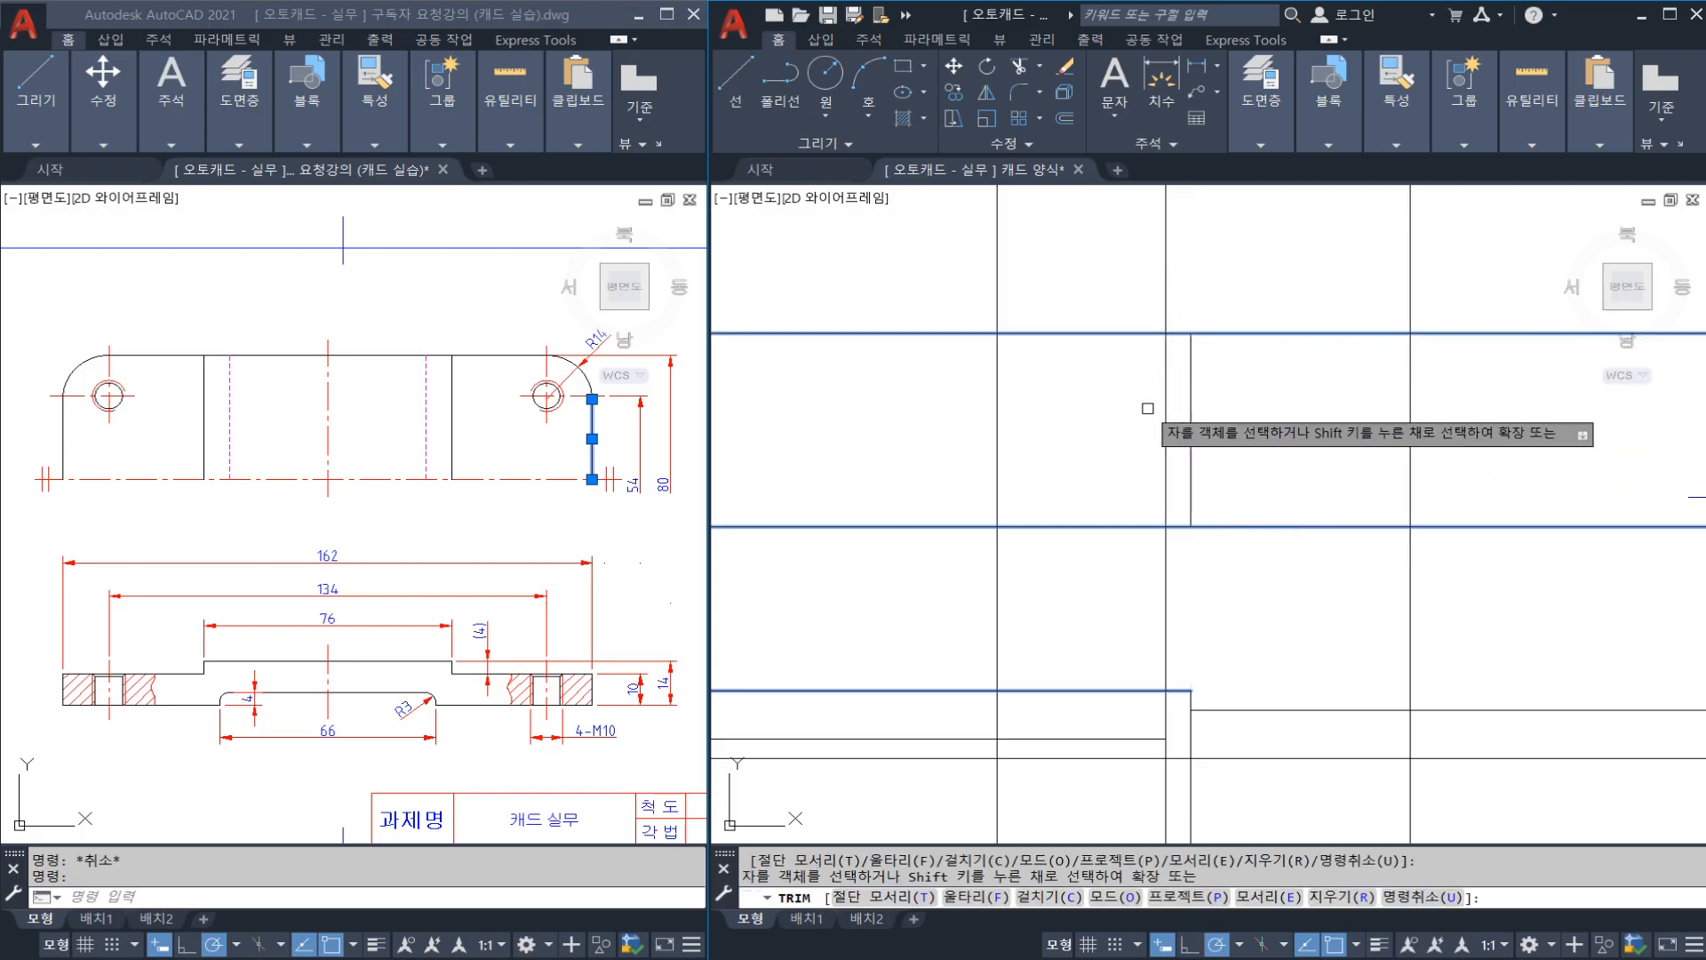
click(1166, 605)
key(Escape)
Step: Trim the recess's vertical side line above the recess's top edge in the front view
click(1152, 743)
key(space)
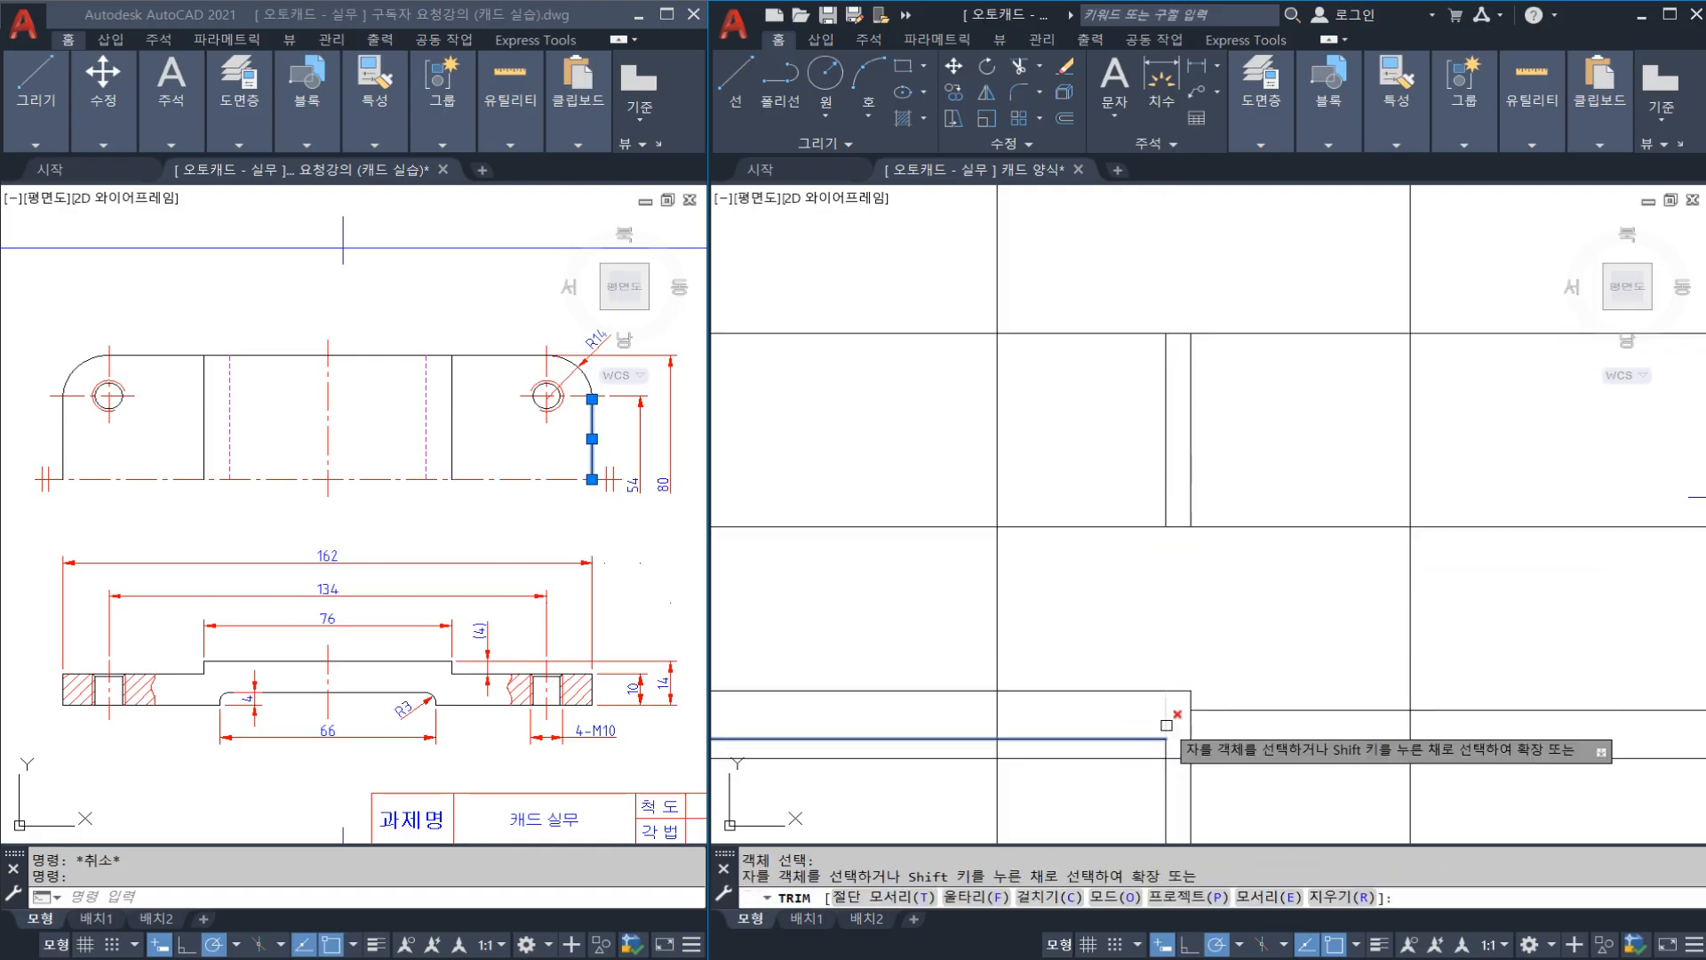
click(1166, 724)
key(Escape)
Step: Move the recess's vertical line in the top view to the hidden-line layer 숨은선 and save the drawing
click(1166, 479)
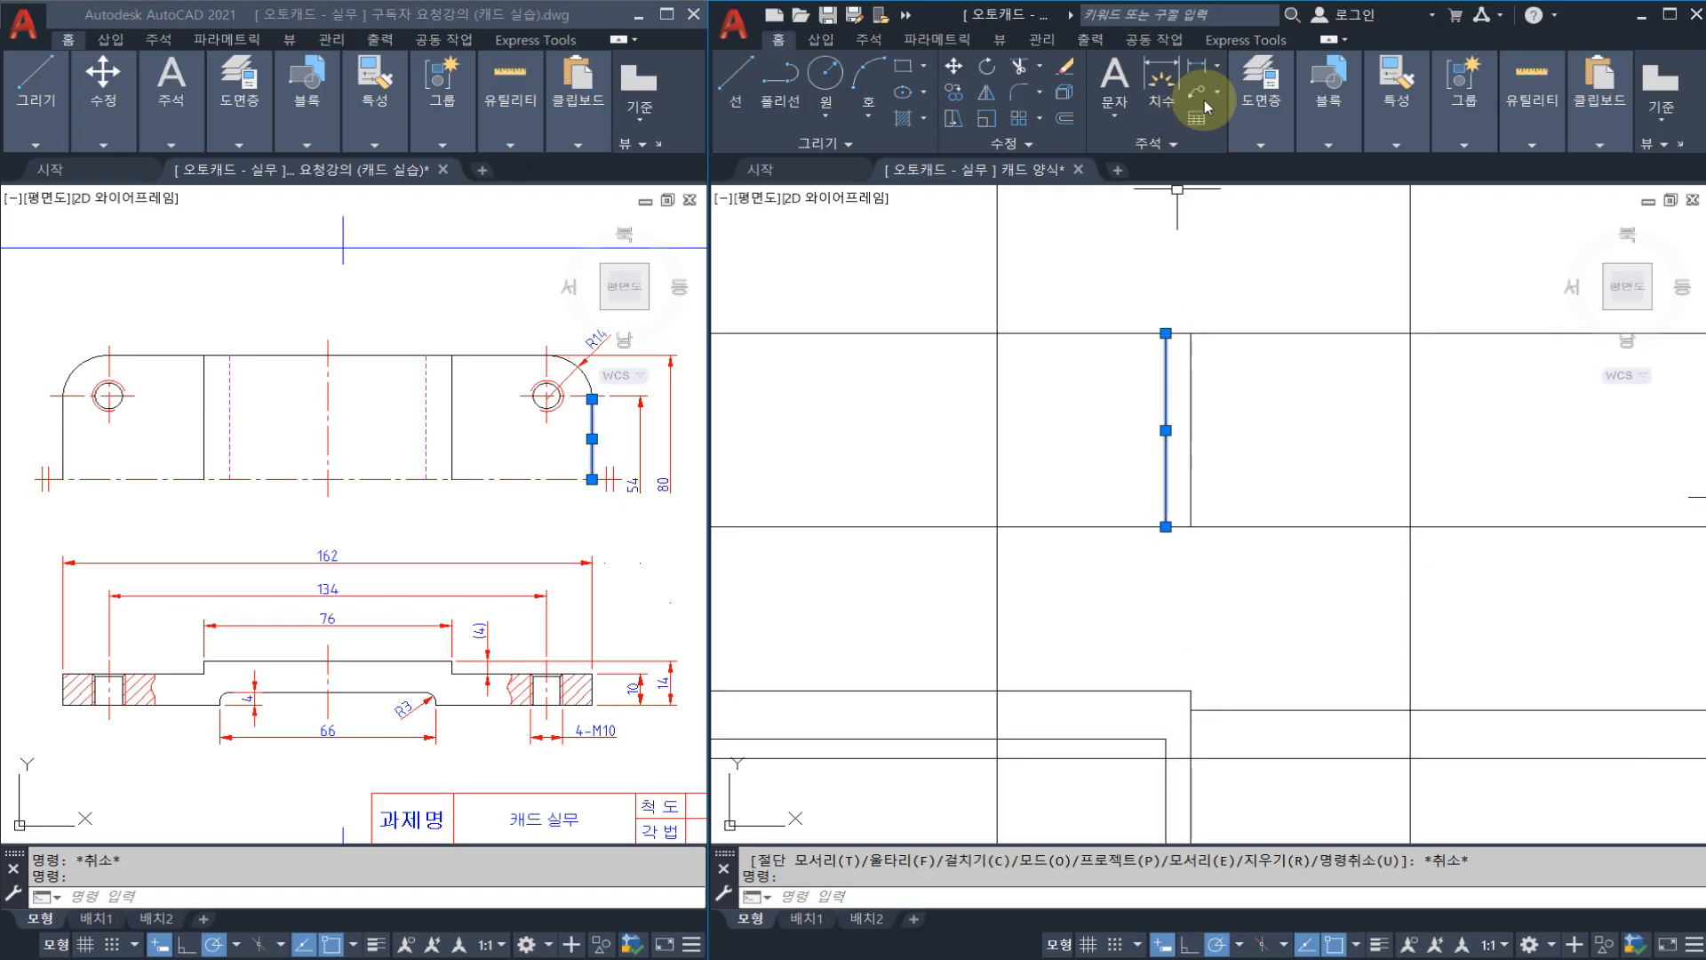
click(1260, 85)
click(1459, 170)
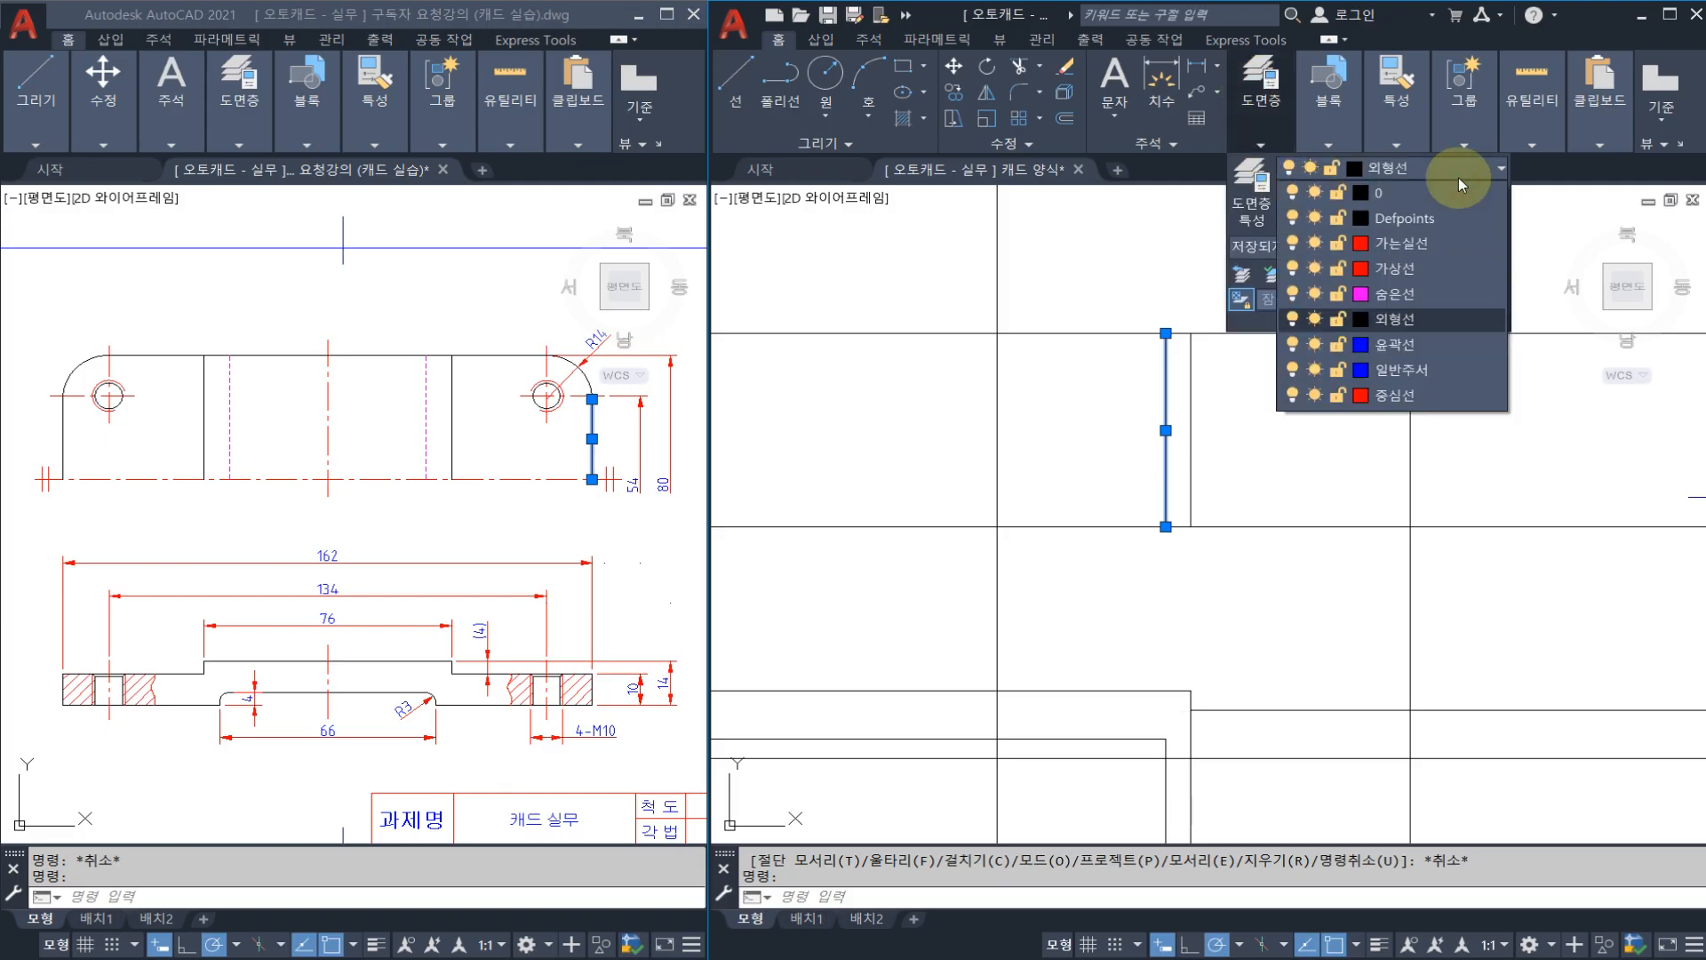
click(1403, 302)
key(Escape)
key(Escape)
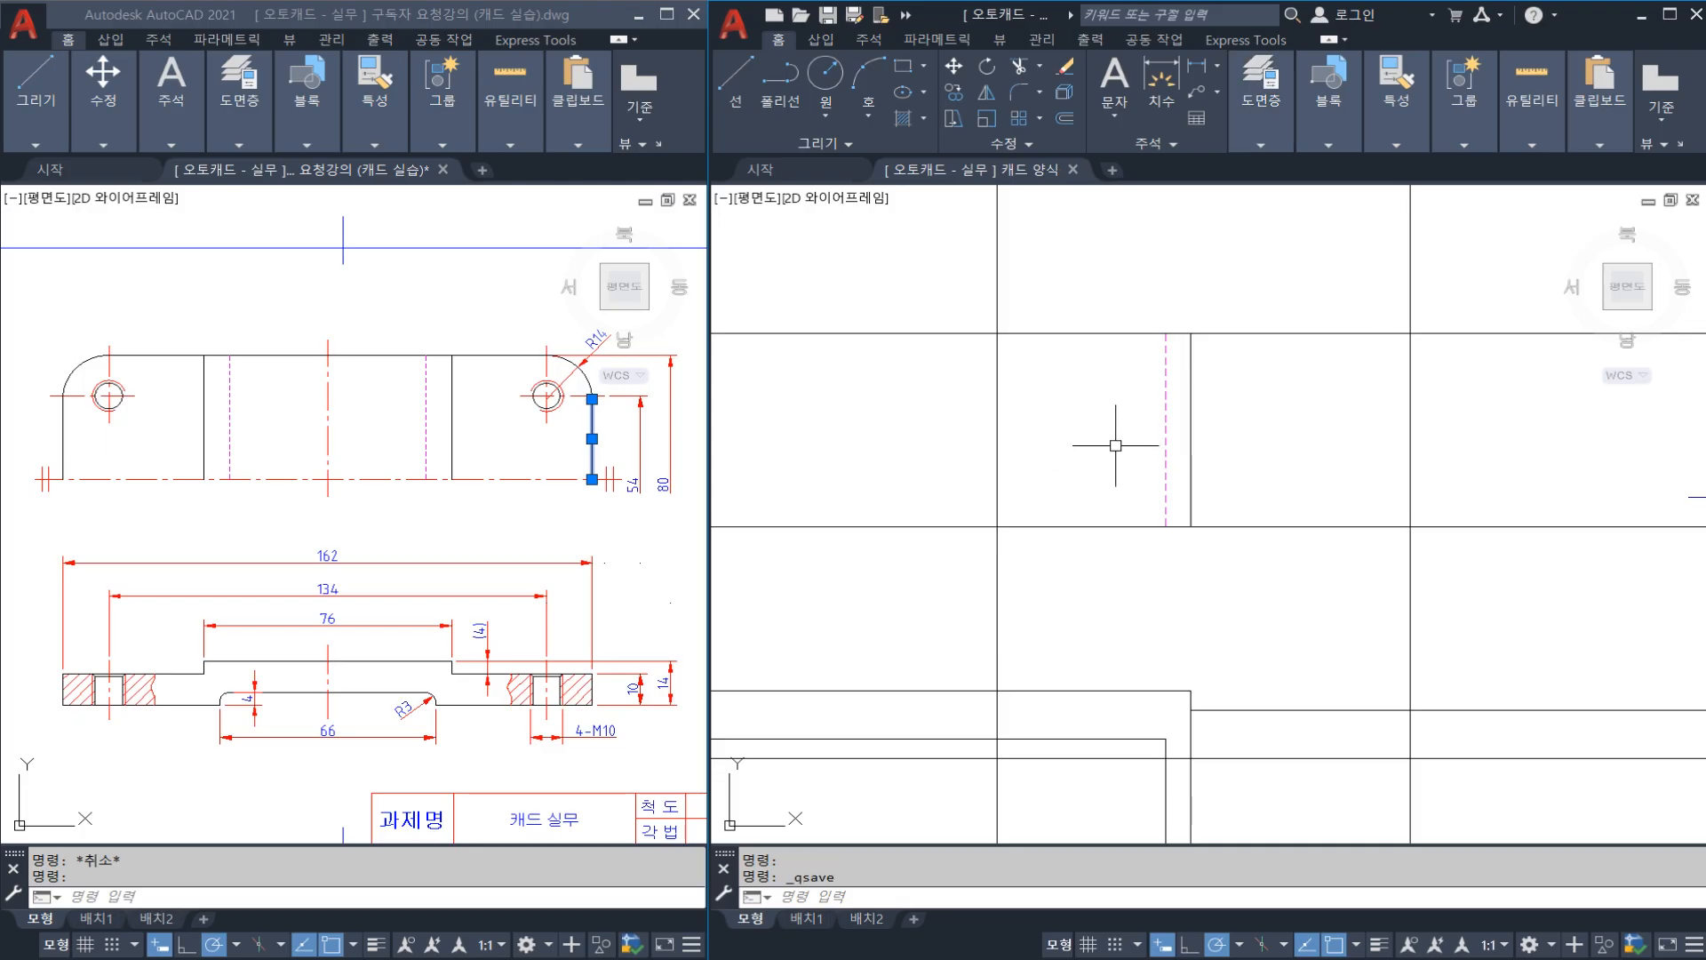
Step: Switch to the PDF standard and look up the M10 diameters in the metric coarse thread table
middle_drag(1116, 445, 1031, 435)
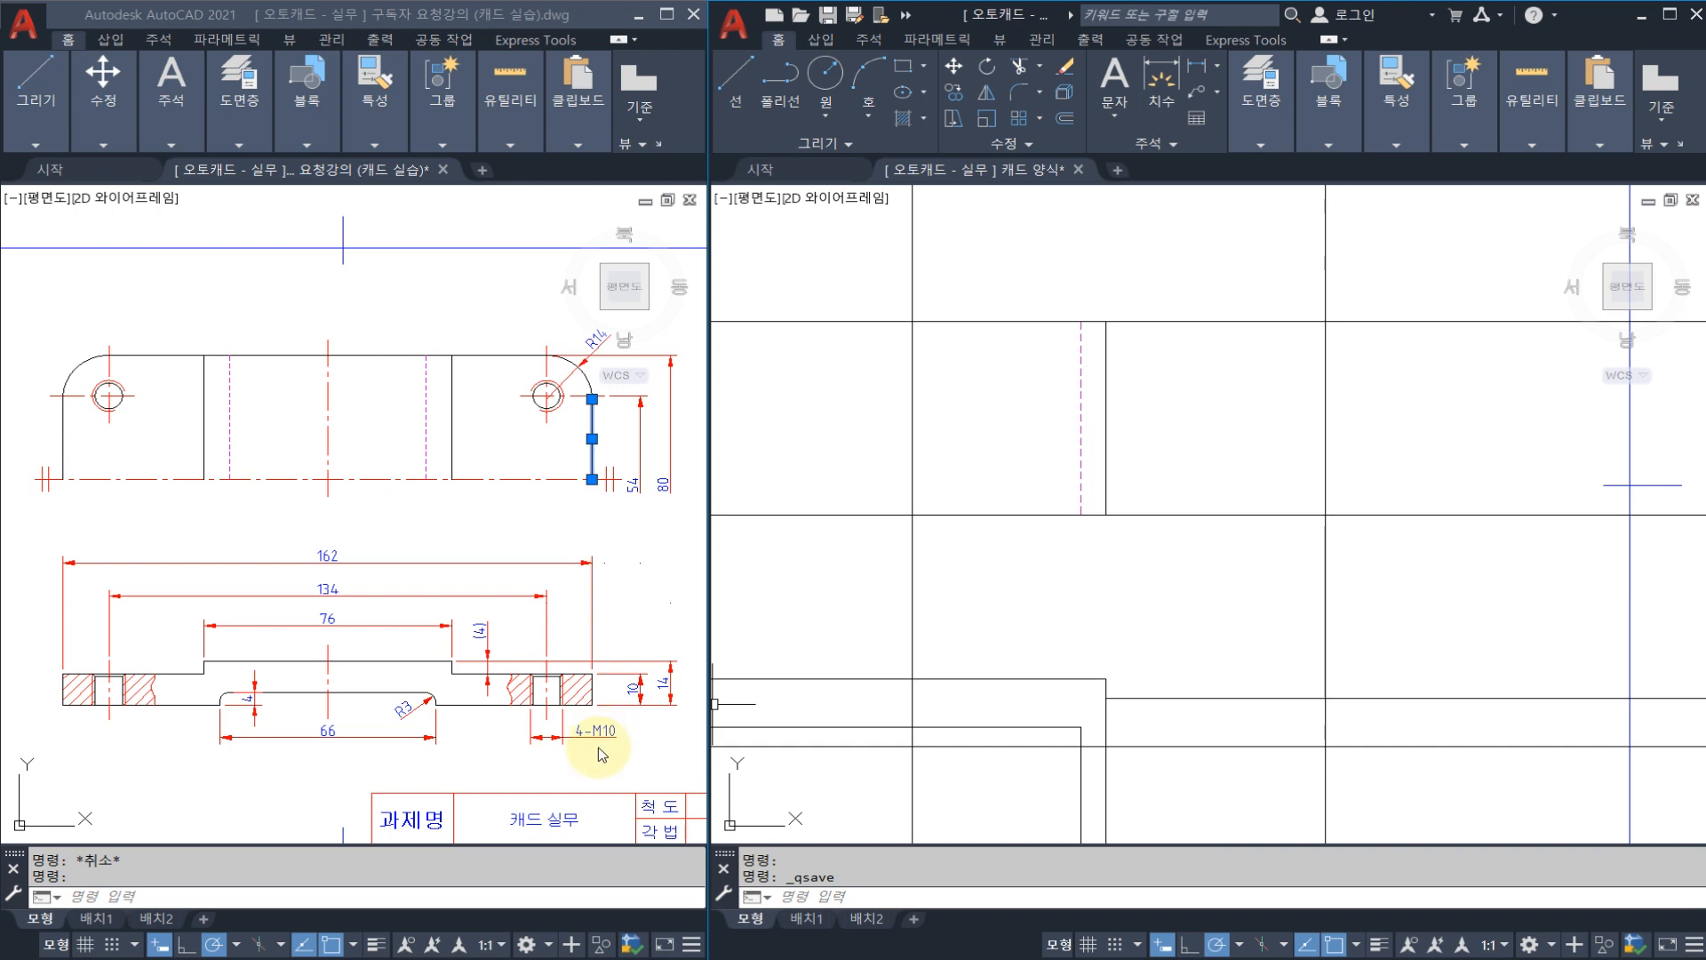
click(1013, 959)
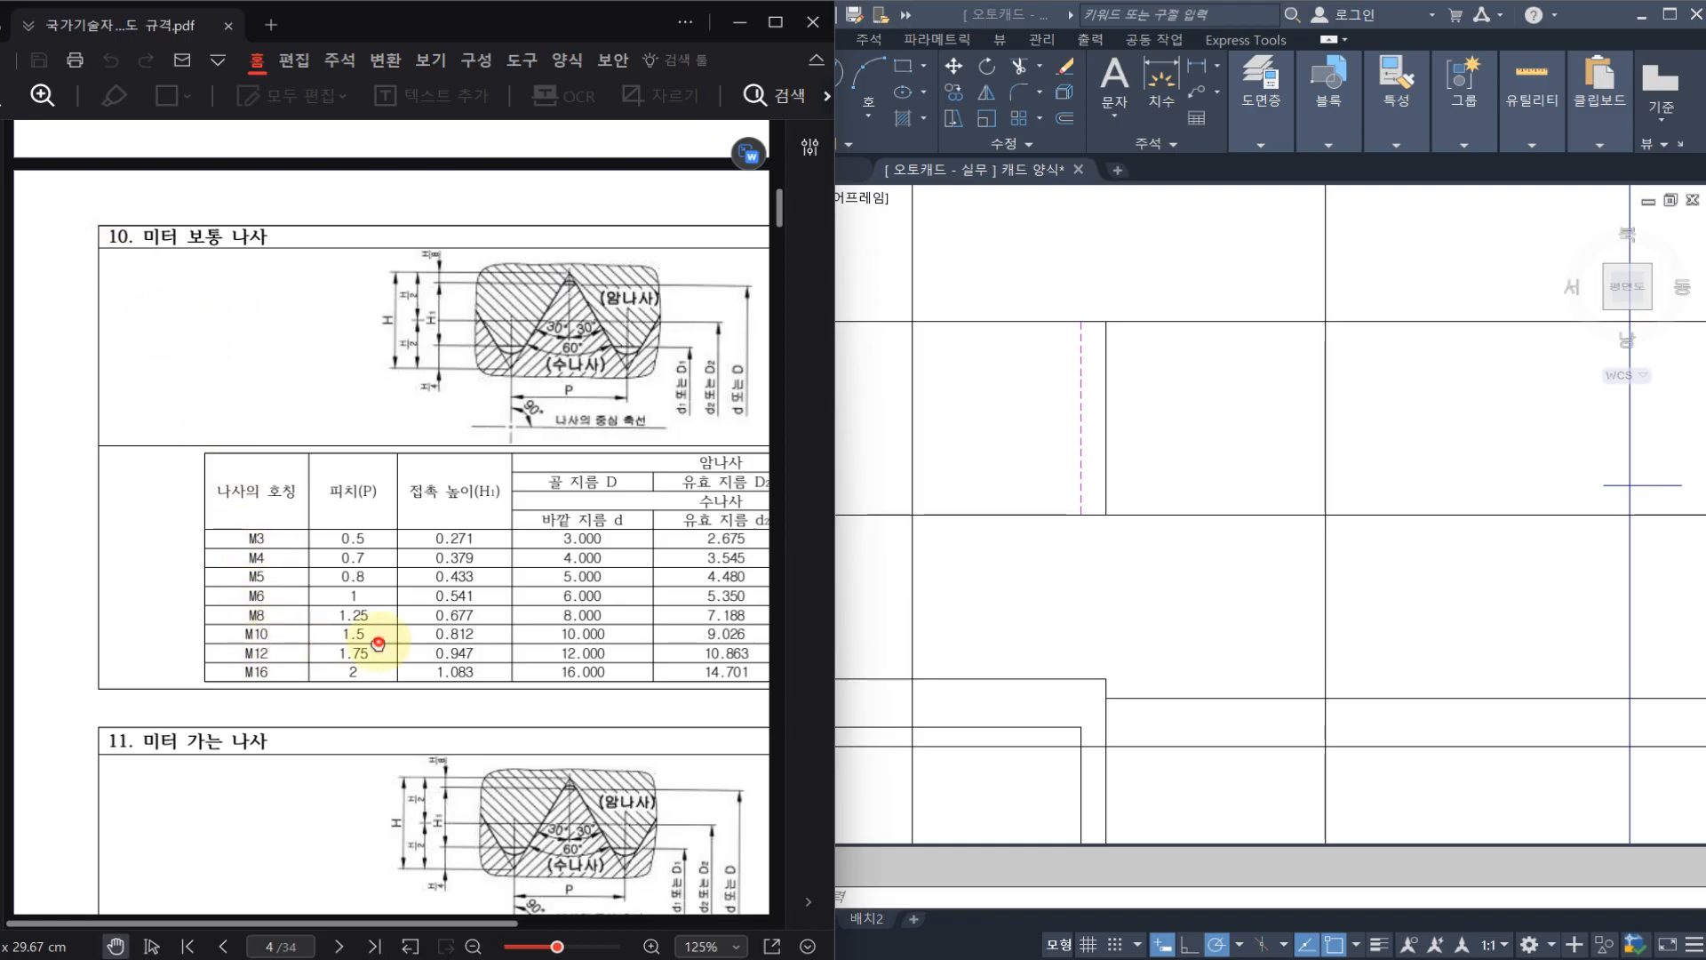
drag(377, 641, 217, 648)
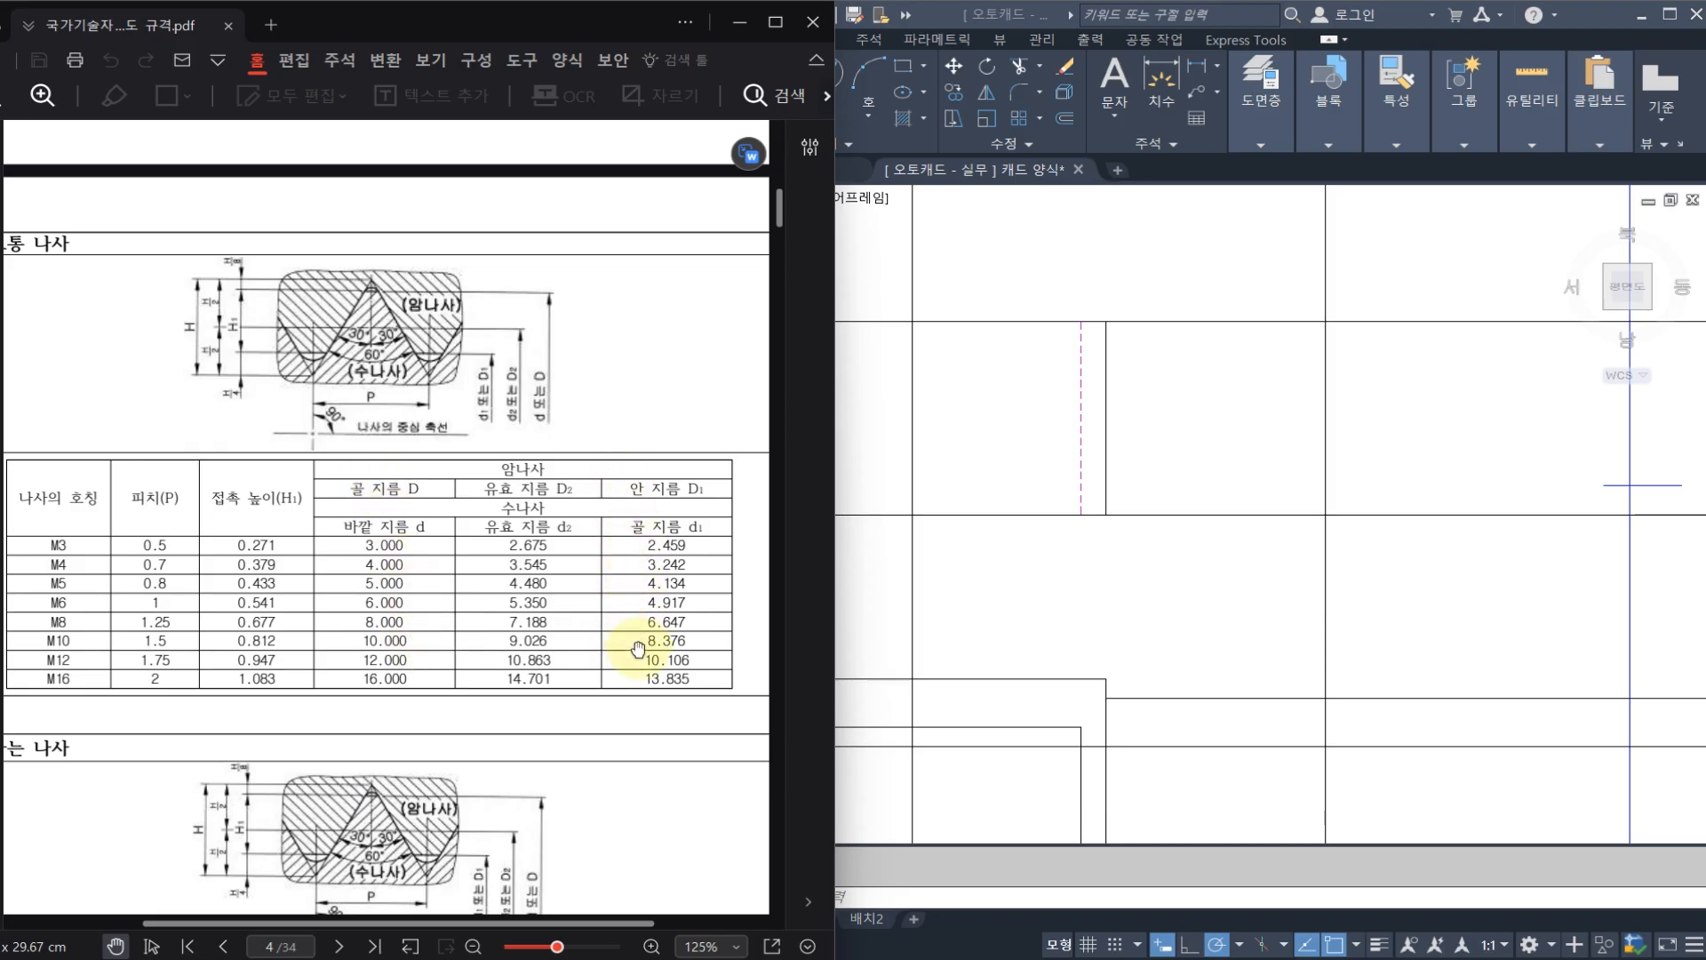
click(945, 590)
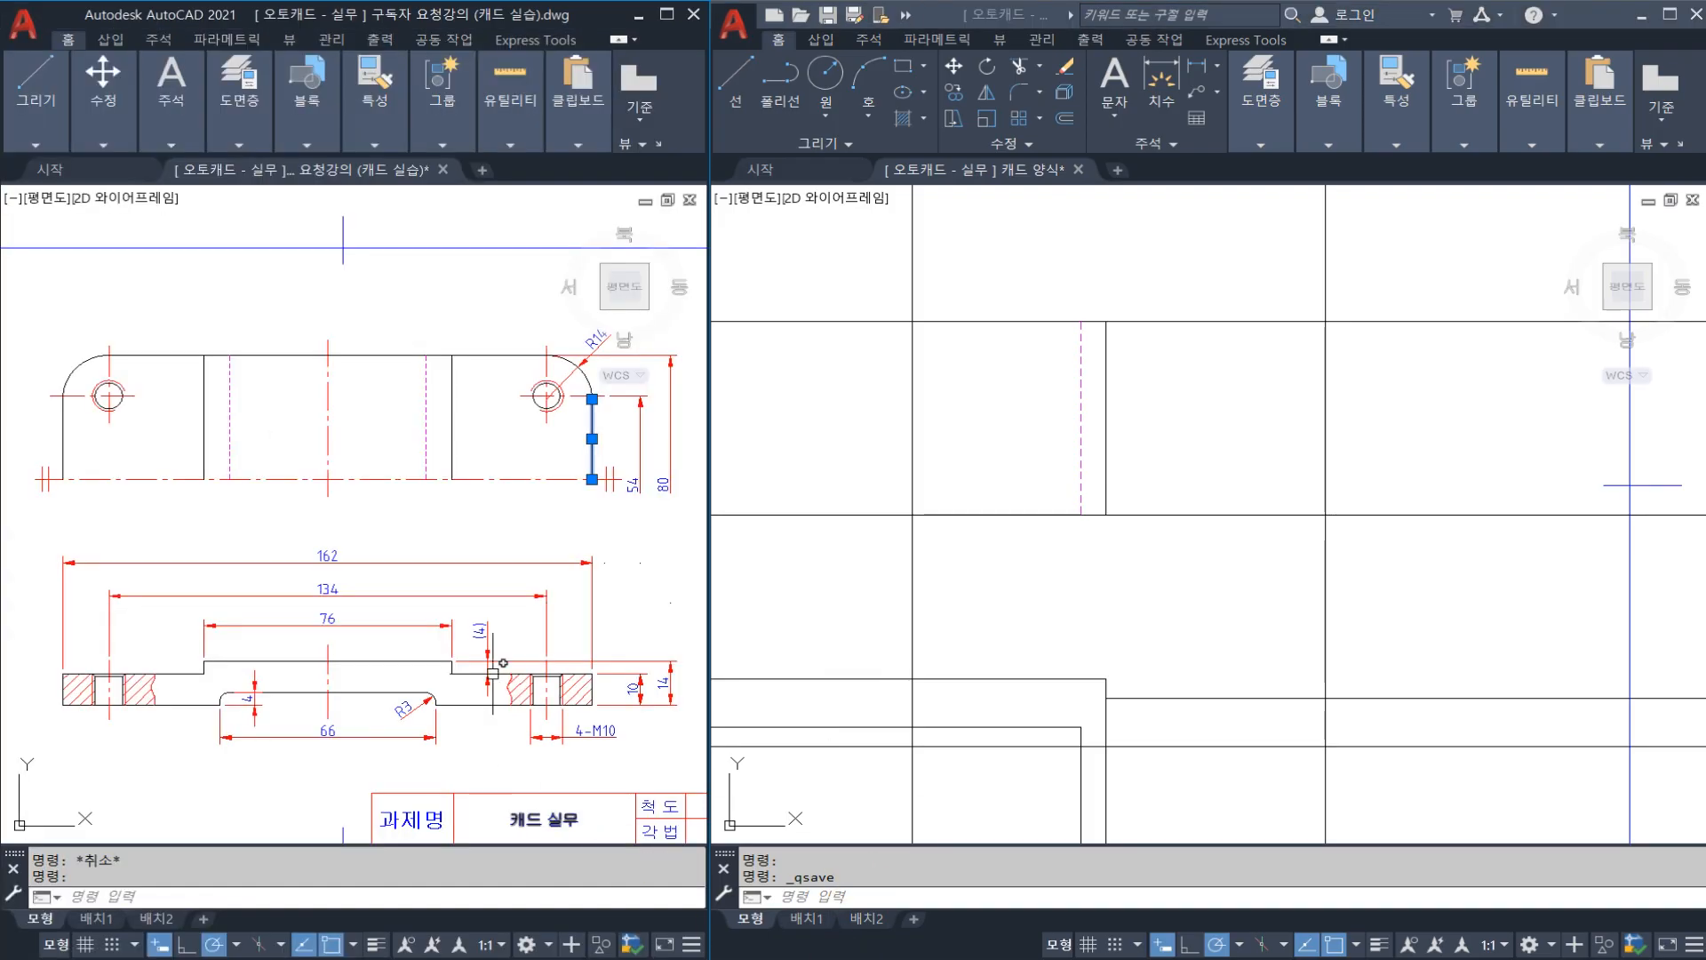
Step: Switch back to the reference drawing and examine the tapped hole's inner and outer thread lines against the 4-M10 dimension
click(487, 655)
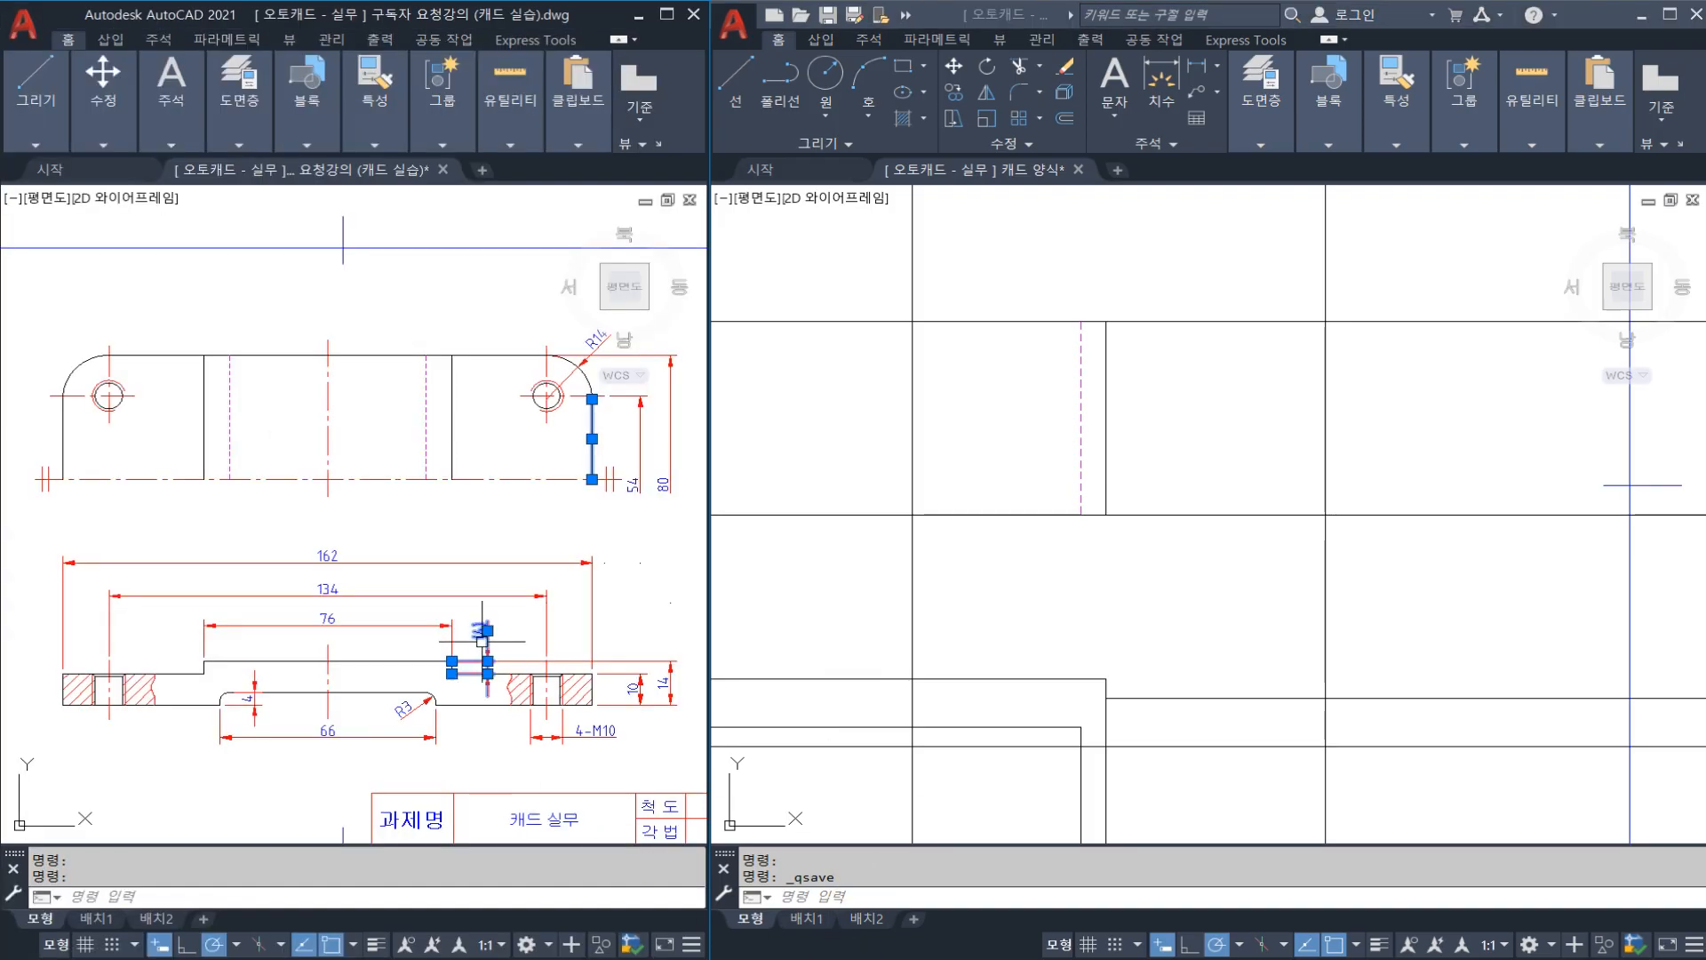
key(Escape)
key(Escape)
scroll(542, 713, up, 2)
middle_drag(562, 729, 453, 667)
scroll(452, 668, up, 2)
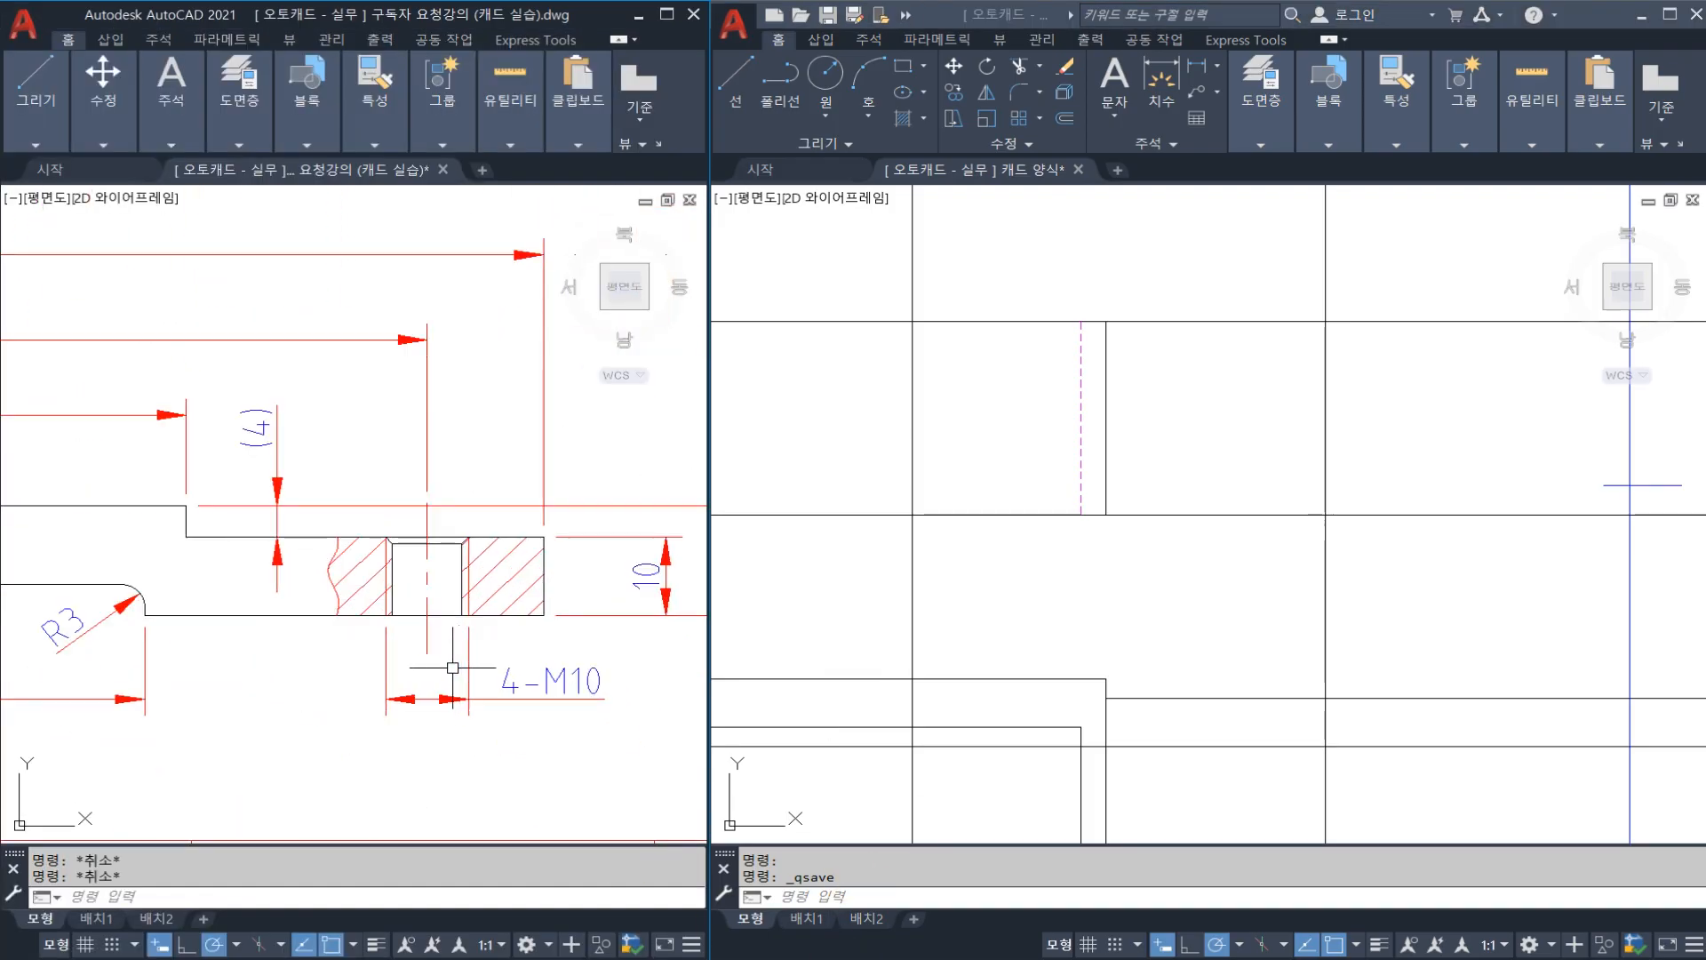
key(ctrl+2)
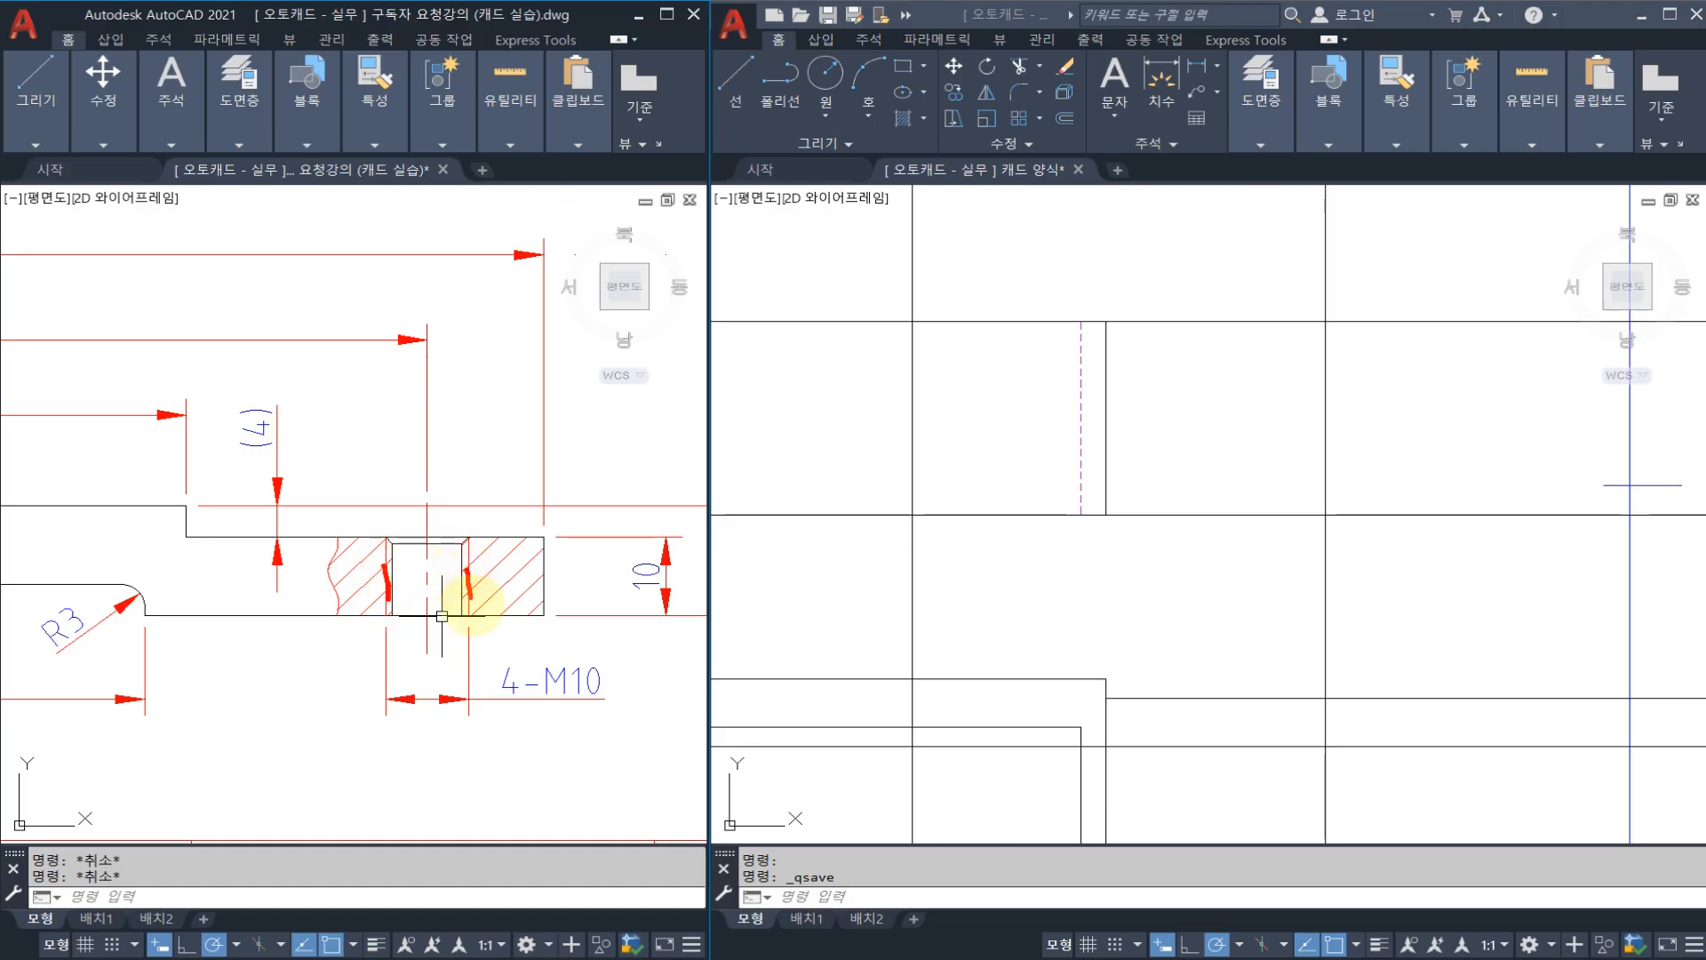
drag(602, 723, 627, 702)
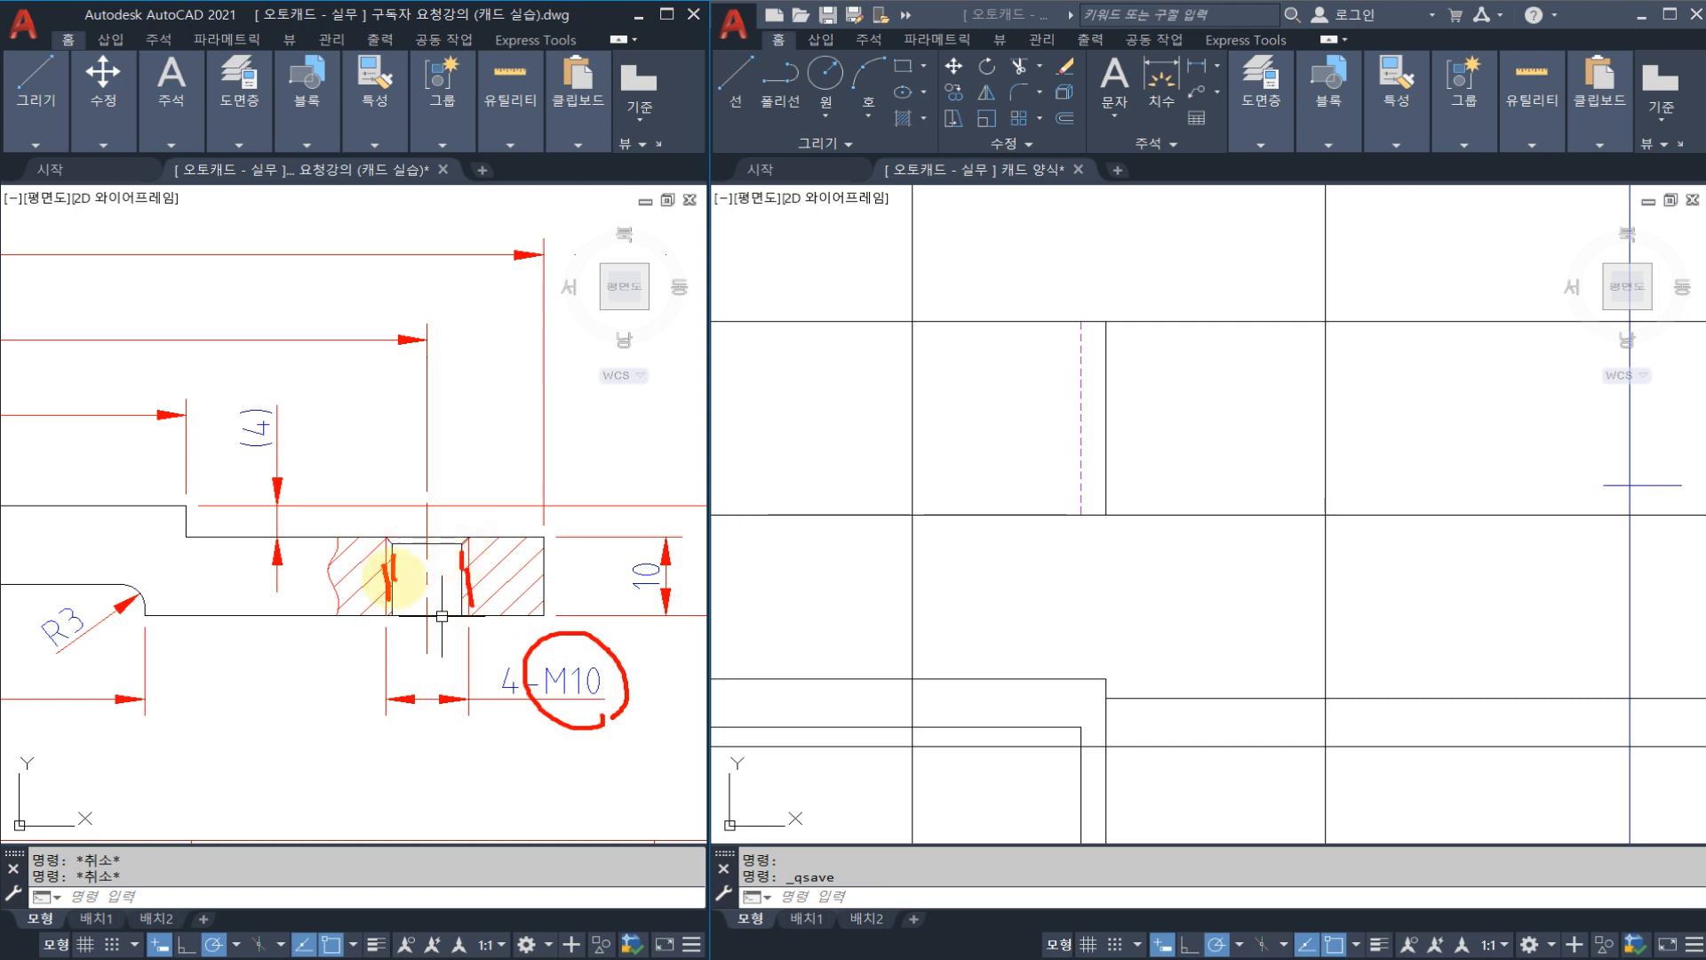
key(Escape)
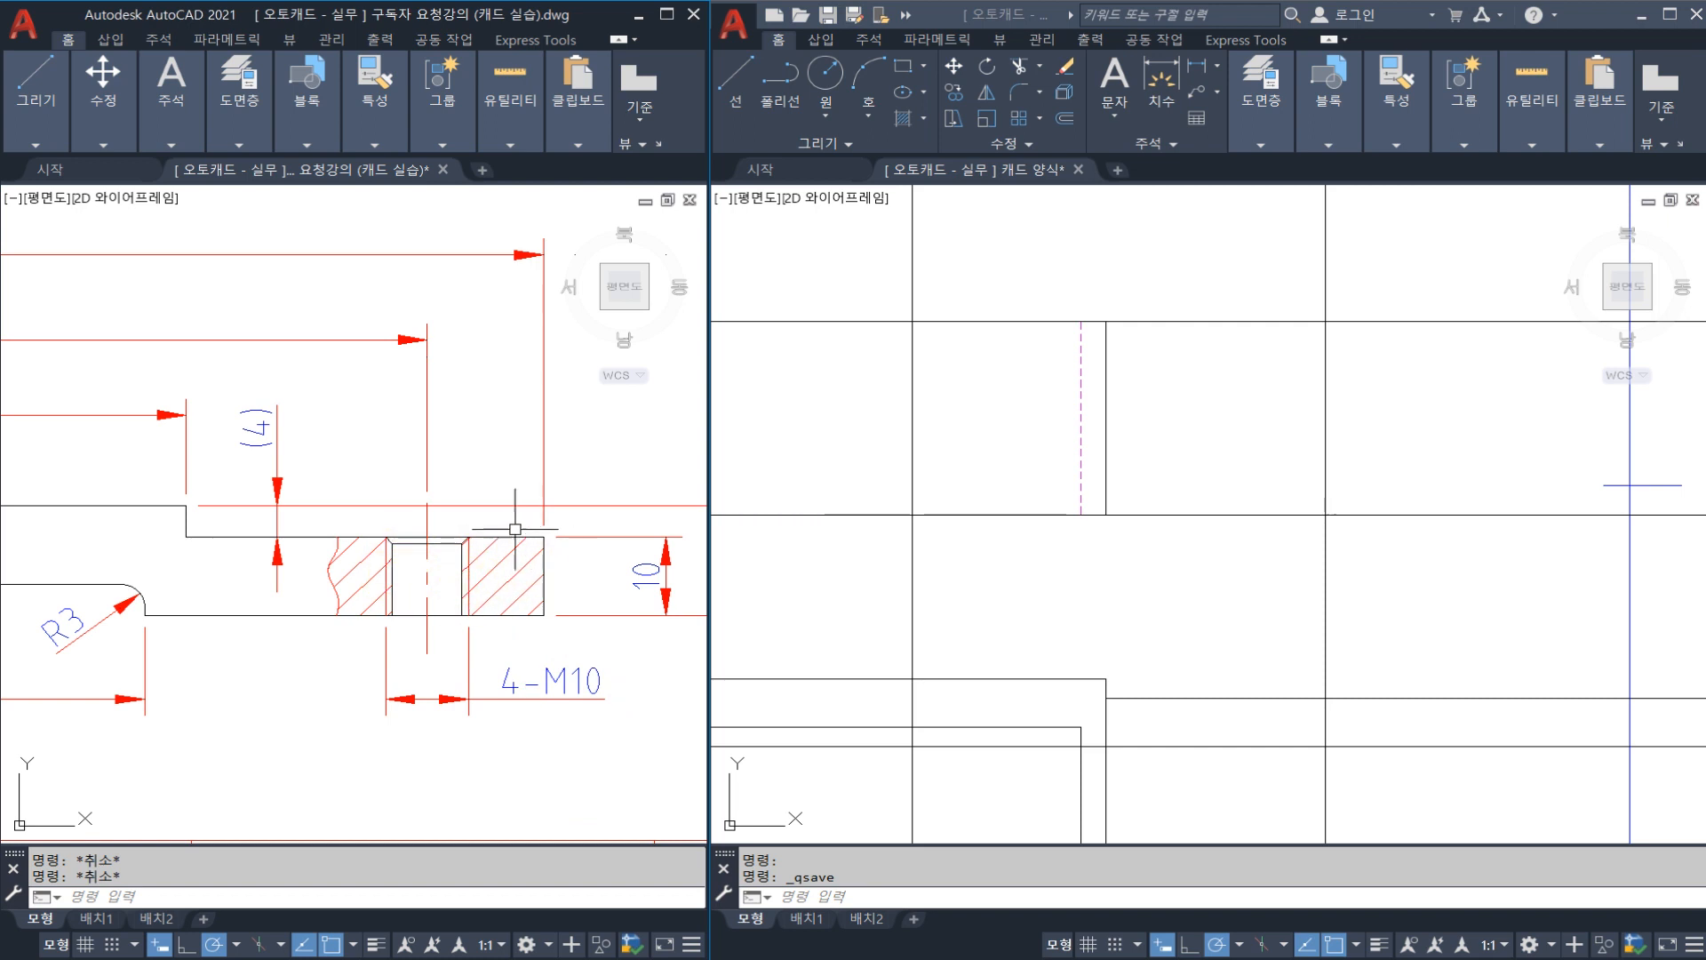
Step: Examine the chamfer at the top of the sectioned M10 hole in the reference front view
scroll(386, 547, up, 2)
click(356, 508)
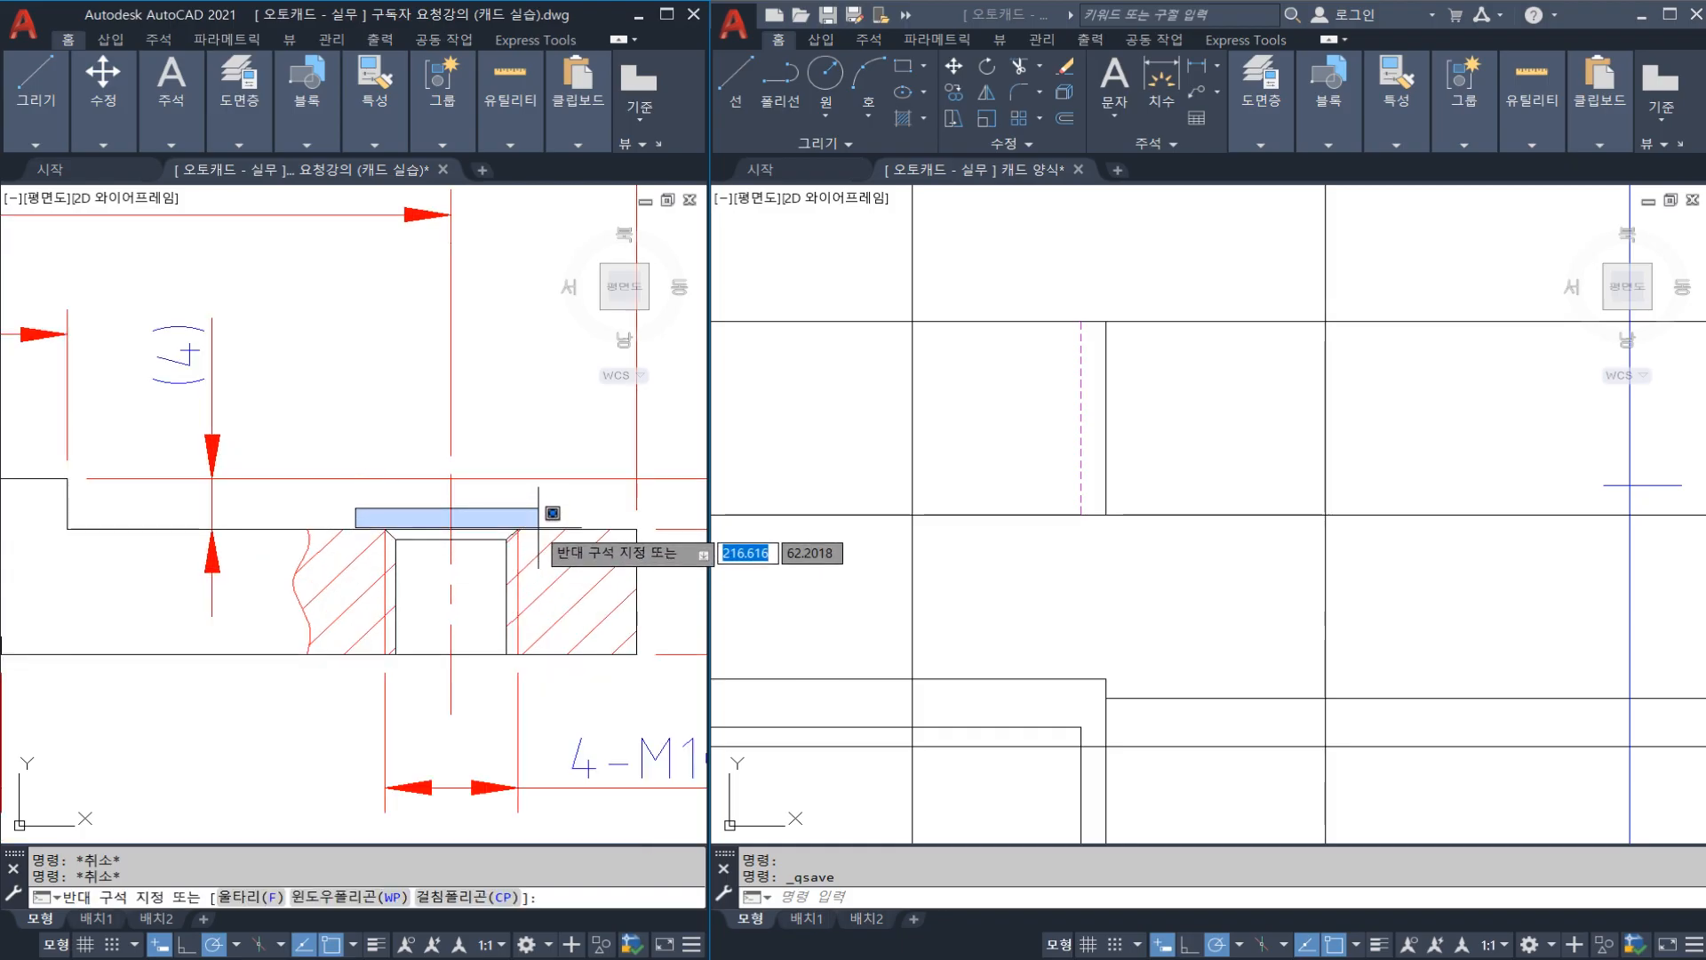
key(Escape)
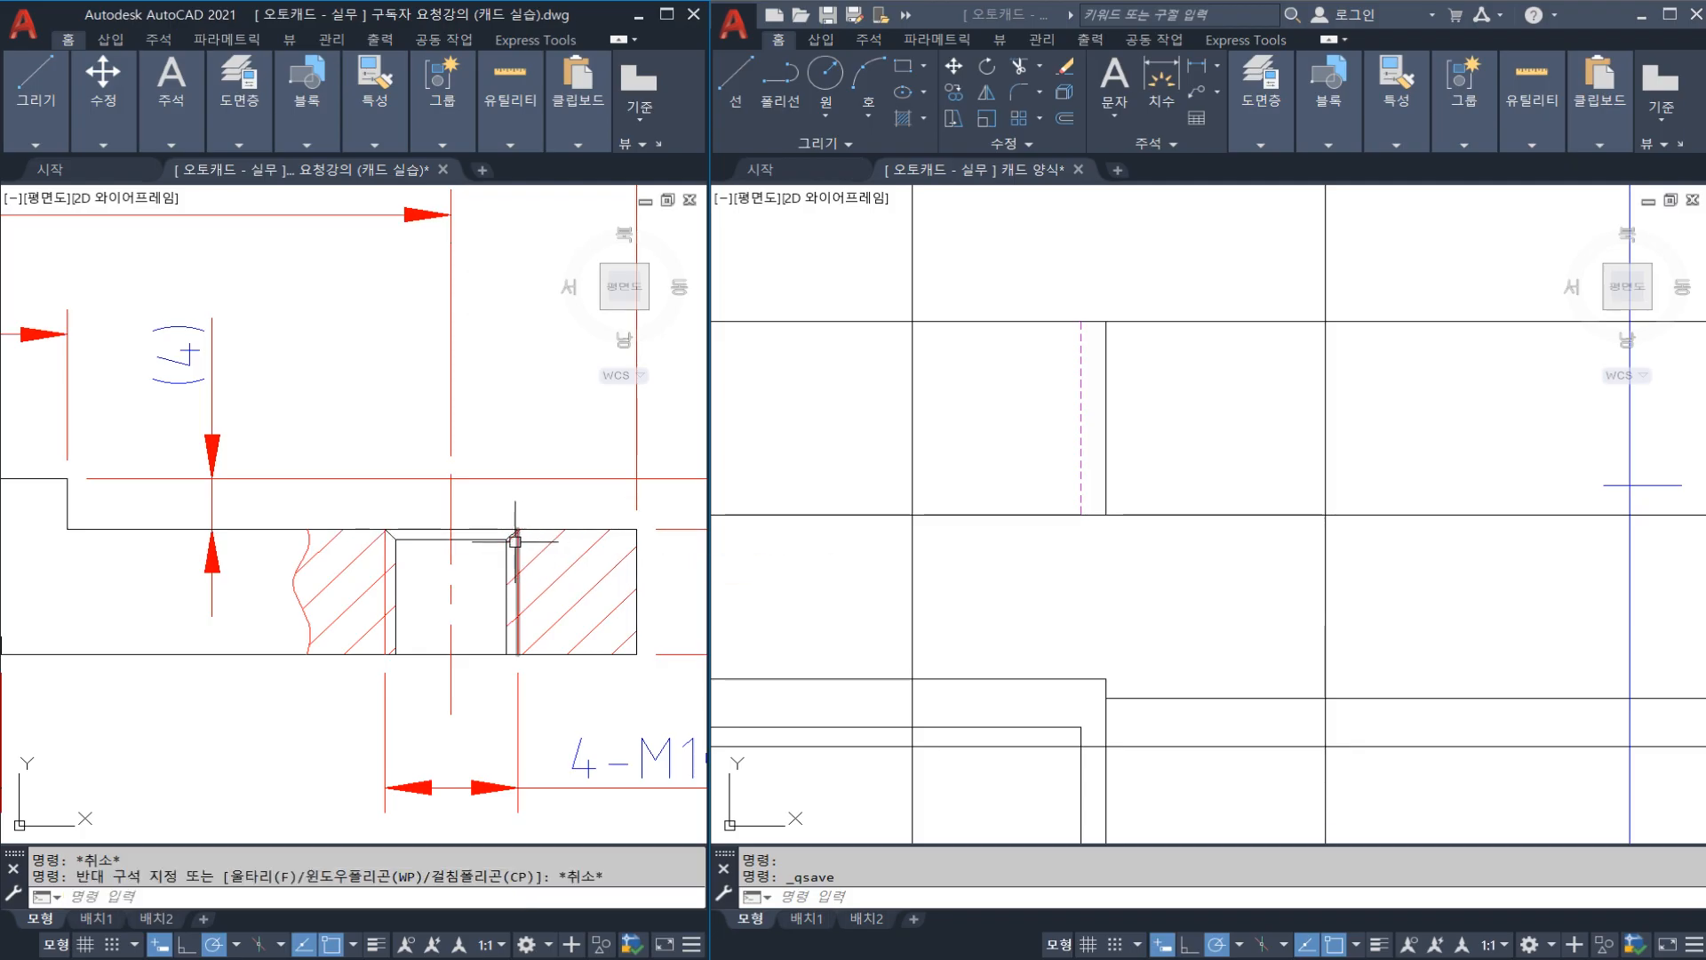
scroll(533, 560, down, 3)
click(1208, 635)
key(Escape)
click(462, 656)
key(Escape)
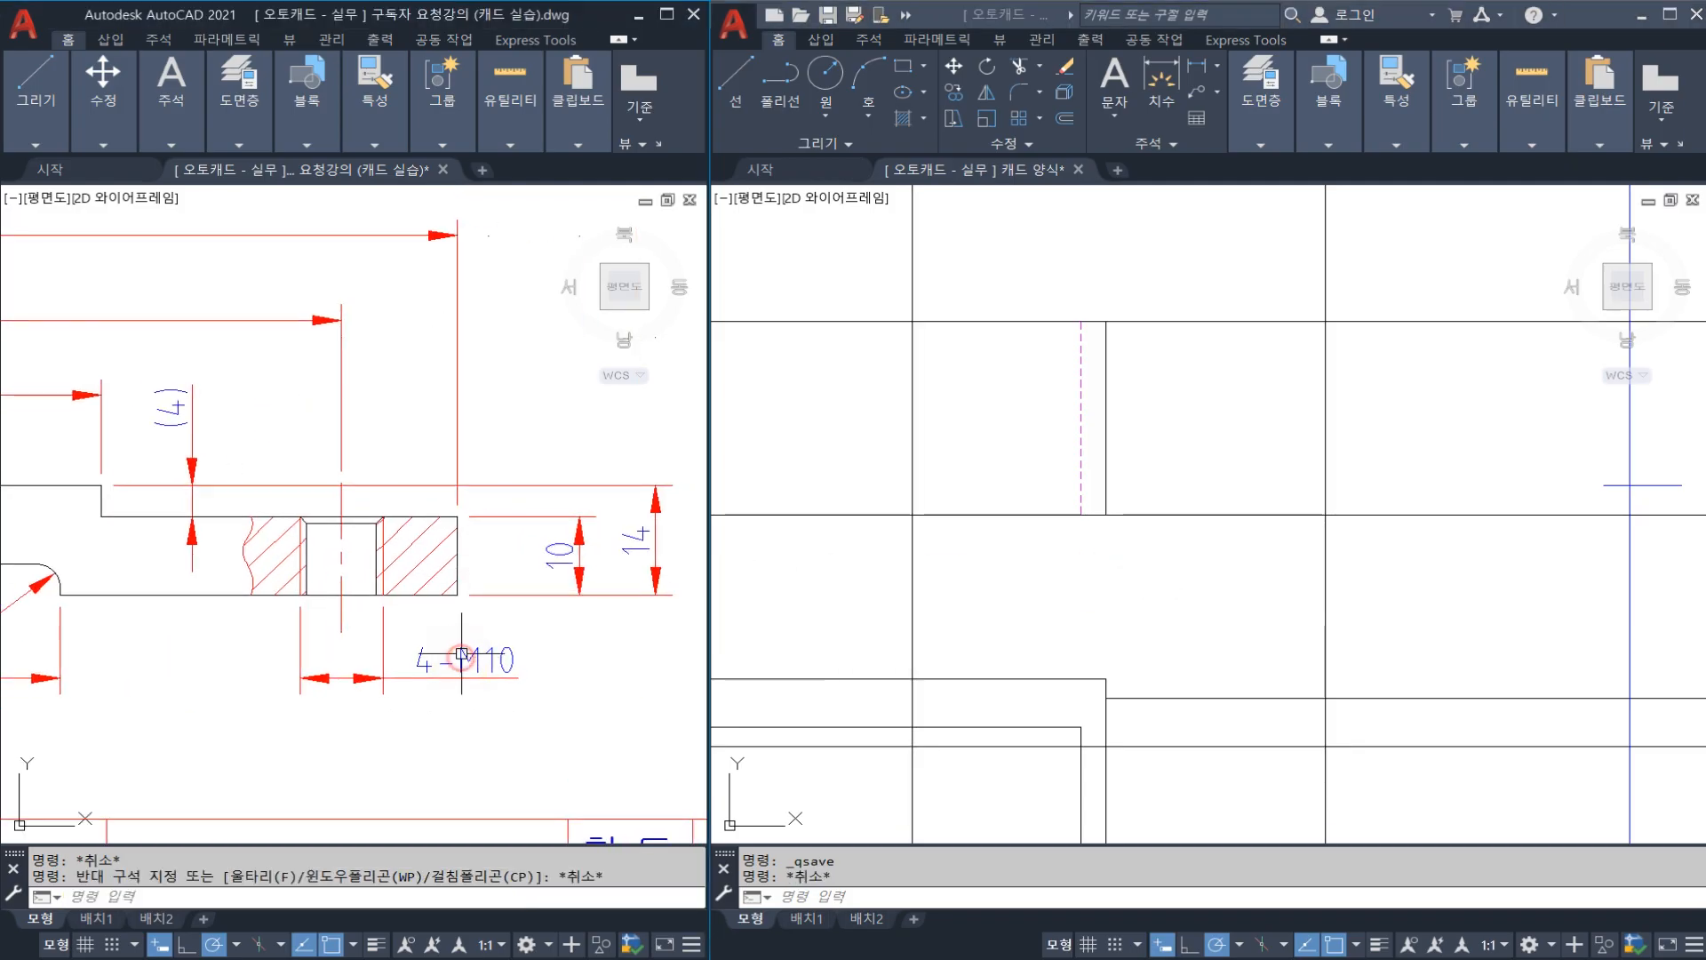
Step: Offset the vertical centre line by 134/2 to the right for the M10 hole's centreline in the new drawing
scroll(332, 504, down, 3)
middle_drag(259, 491, 367, 505)
click(1183, 528)
key(Escape)
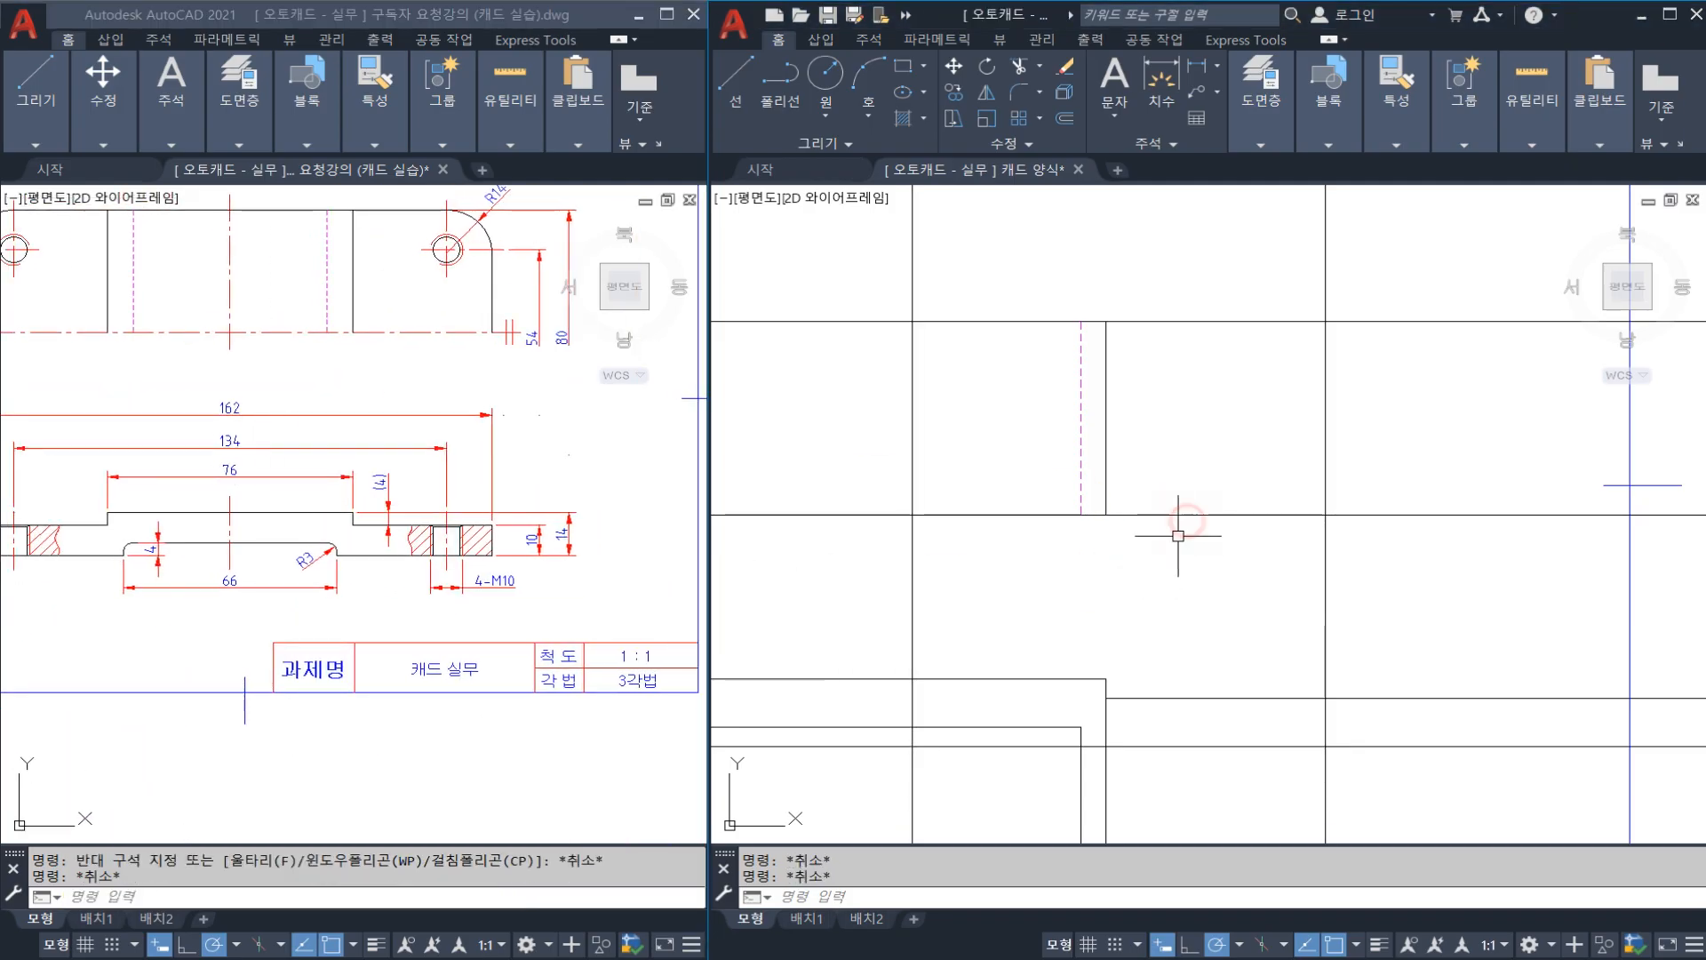
scroll(1178, 536, down, 2)
scroll(1093, 576, up, 1)
text(o)
key(Return)
text(134/2)
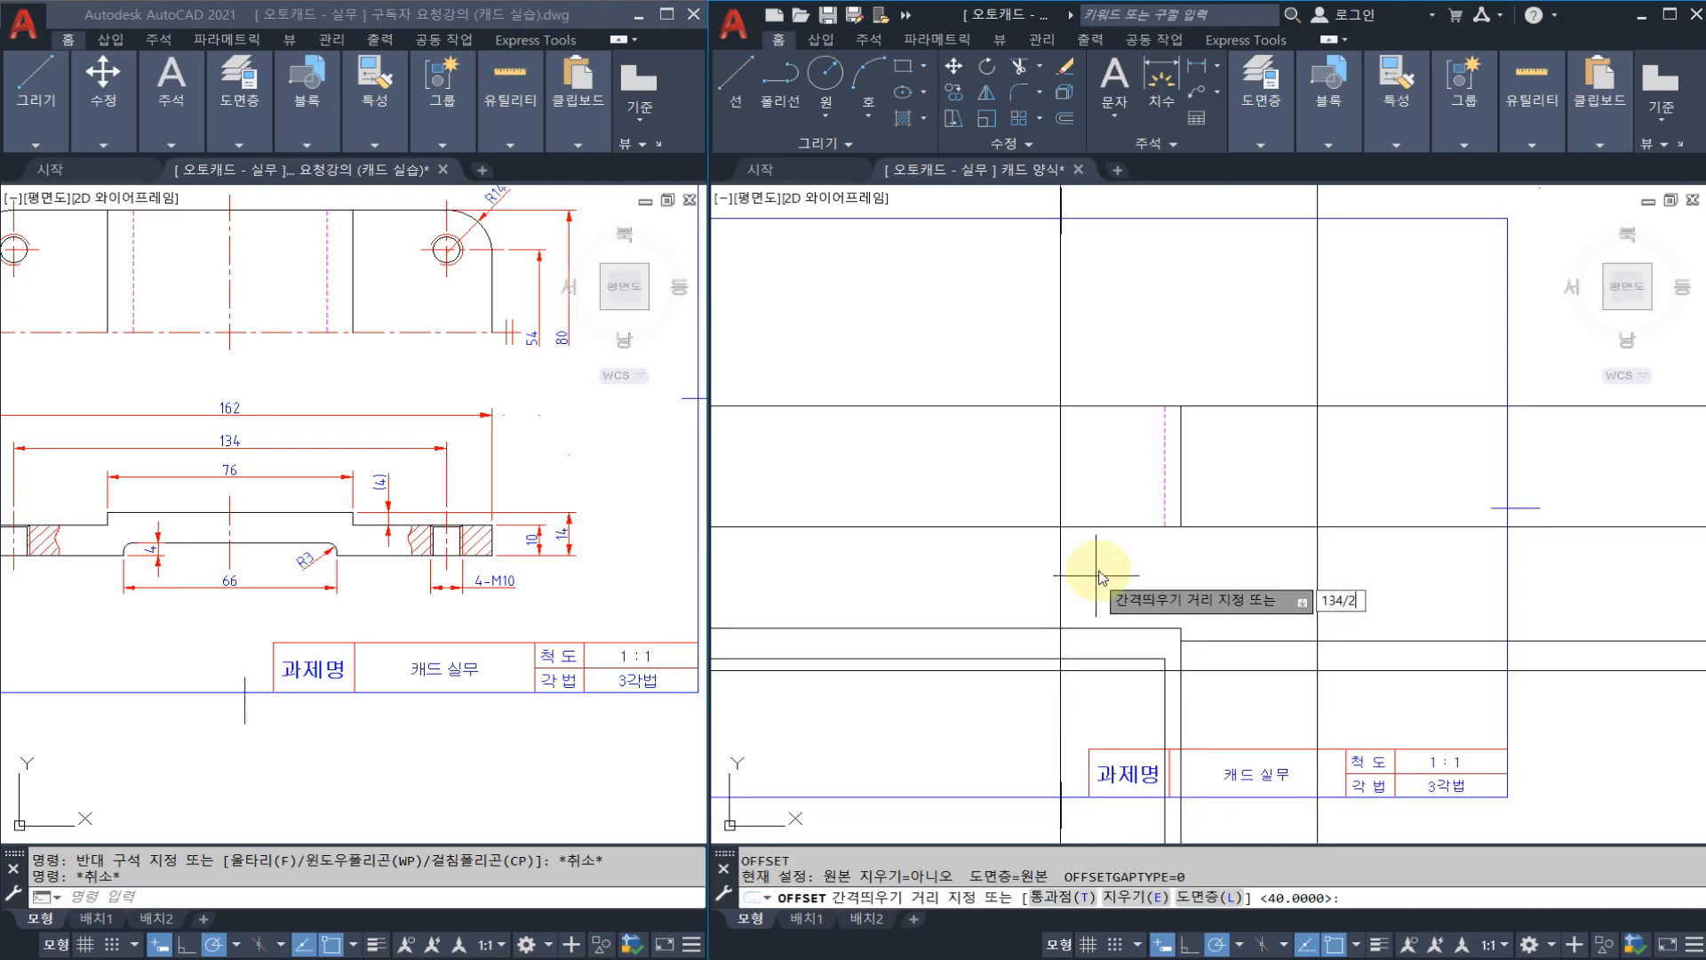
key(Return)
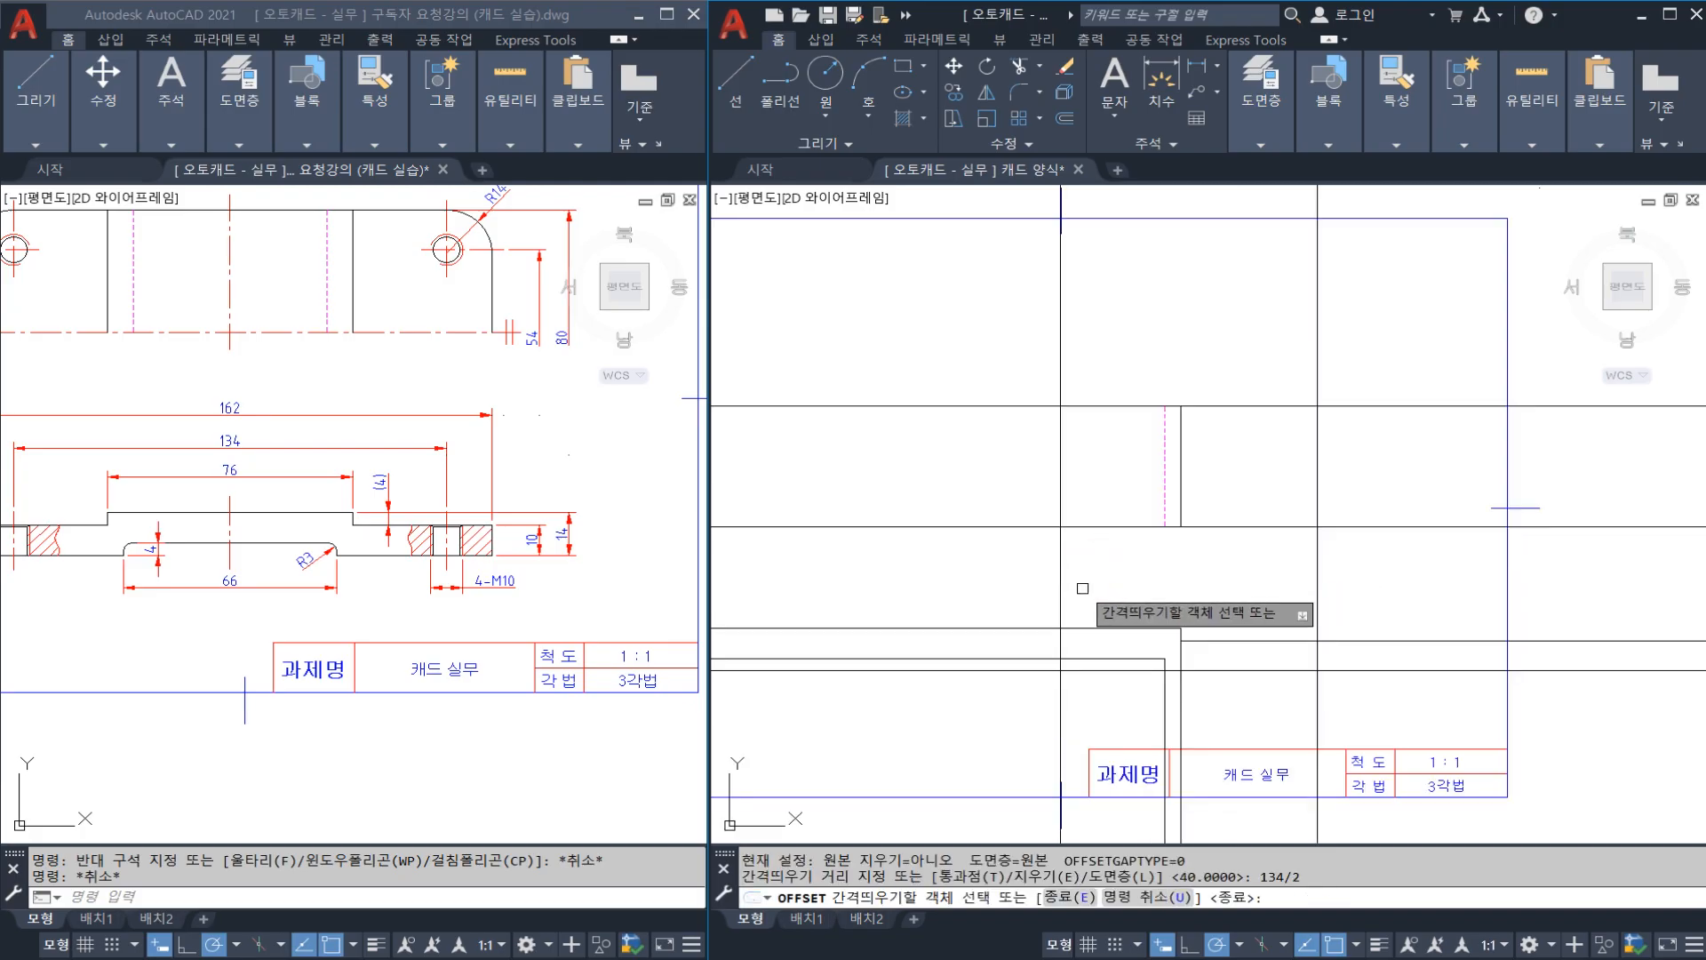
click(1060, 590)
click(1106, 576)
key(Escape)
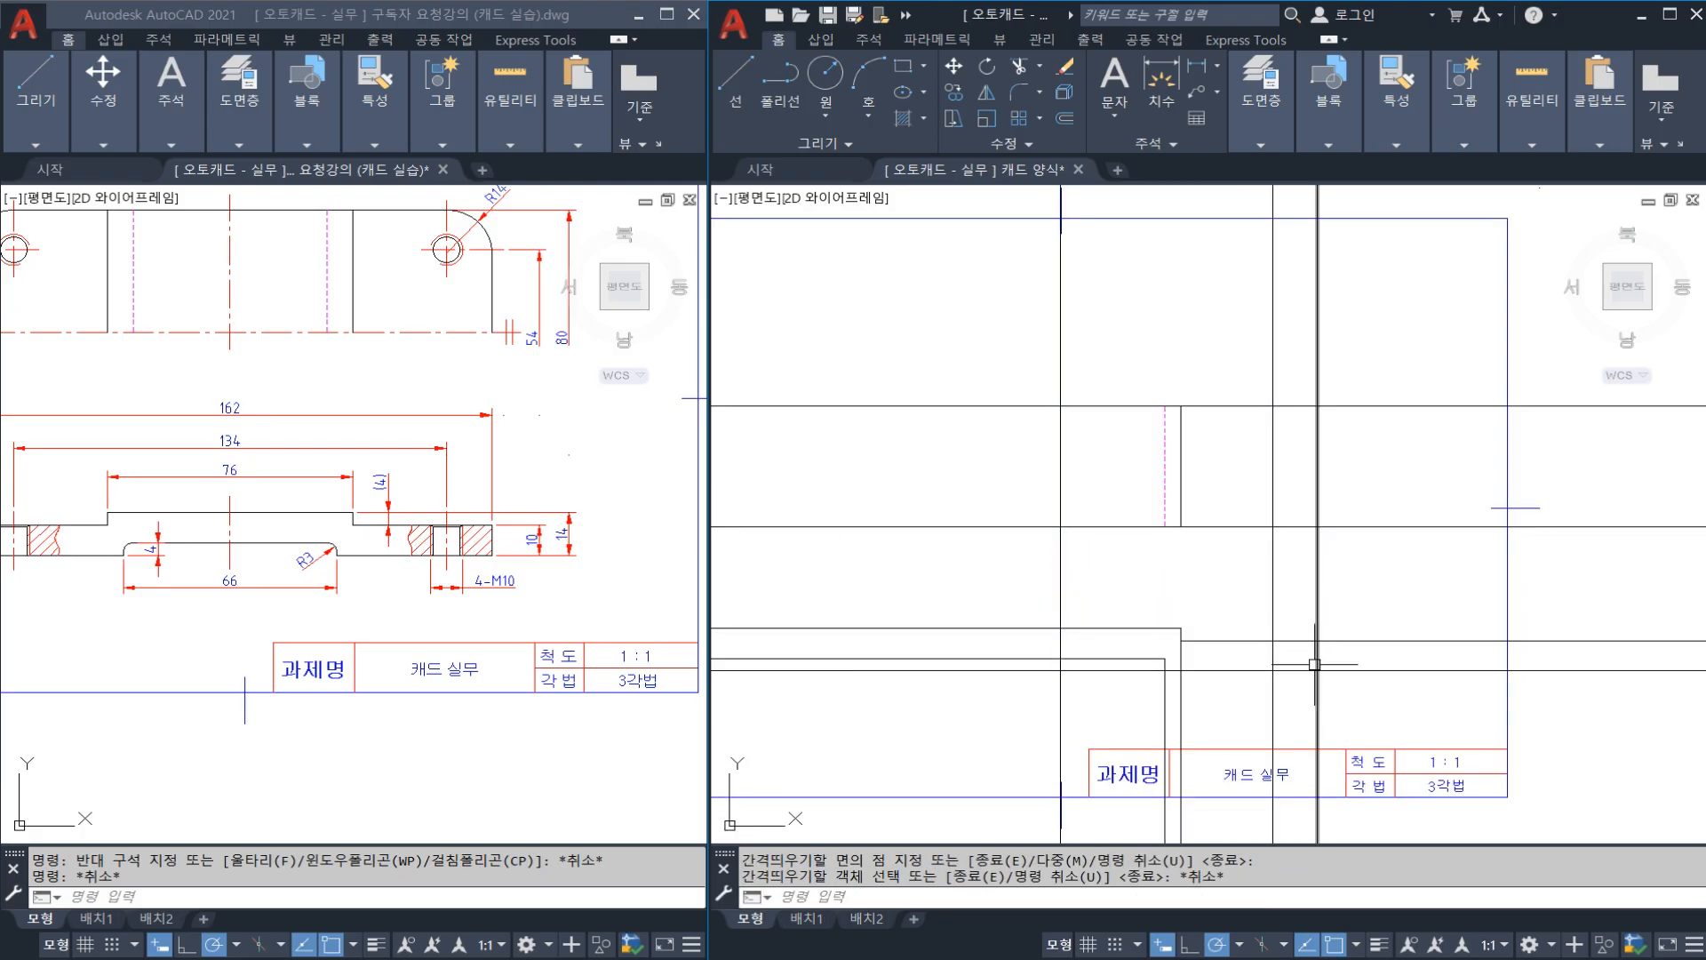
Step: Trim the plate's right outer edge line between the two views and below the front view's bottom edge
middle_drag(1307, 705, 1285, 645)
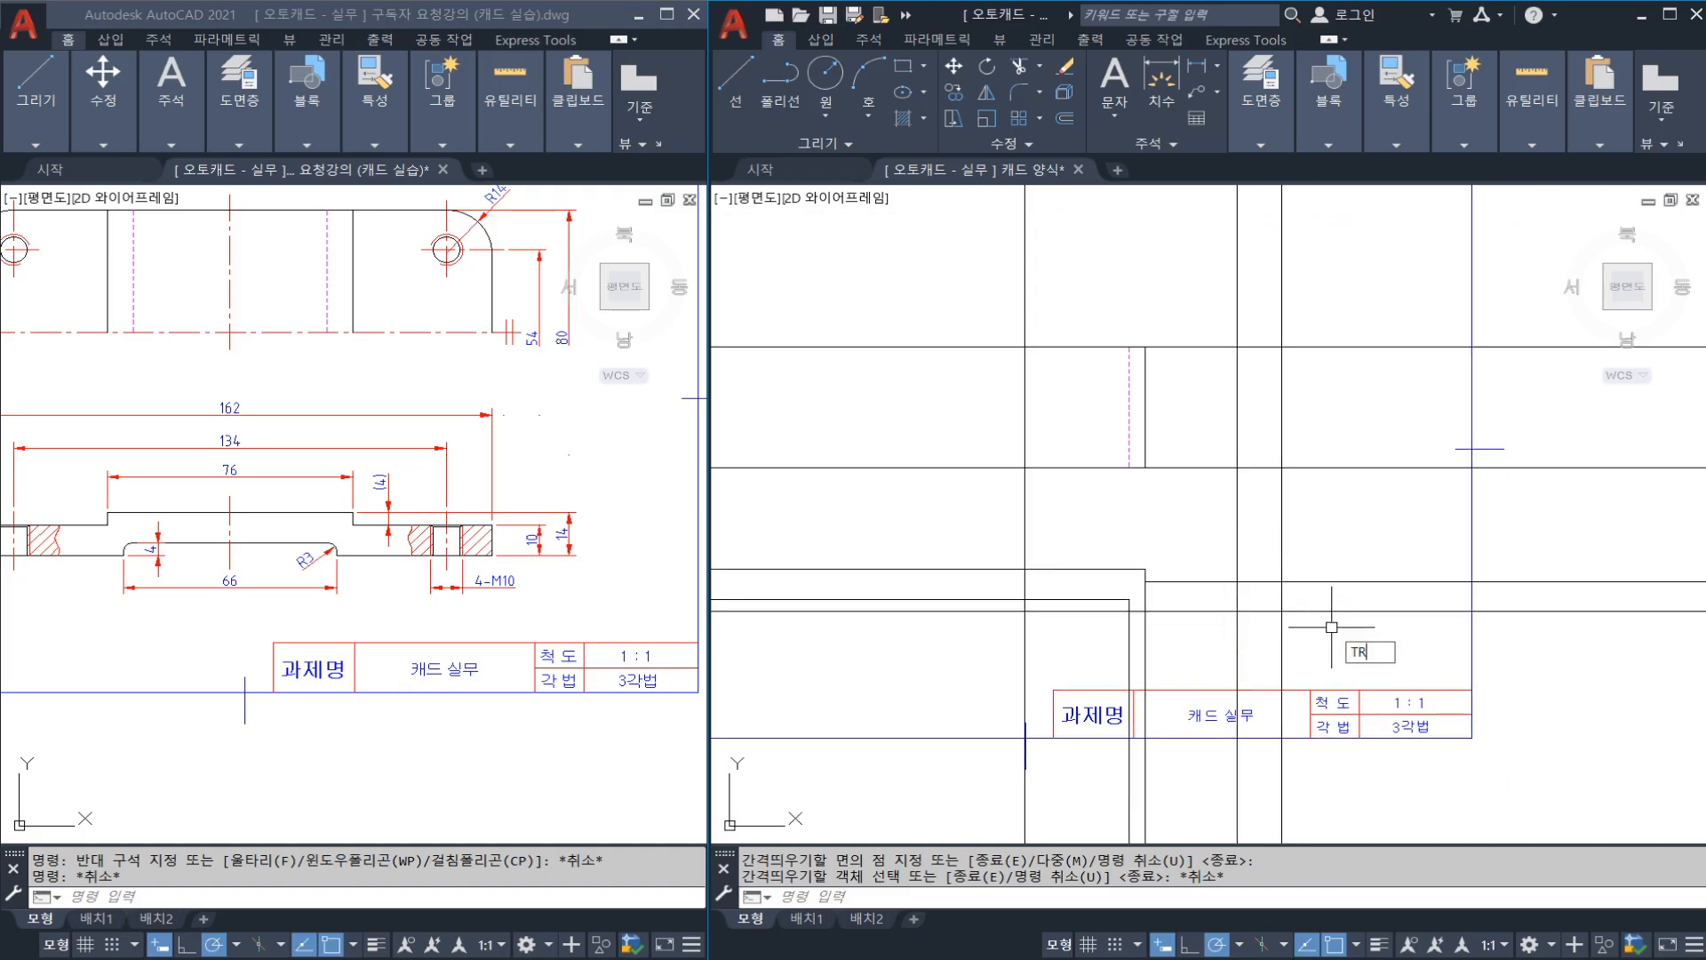
key(Return)
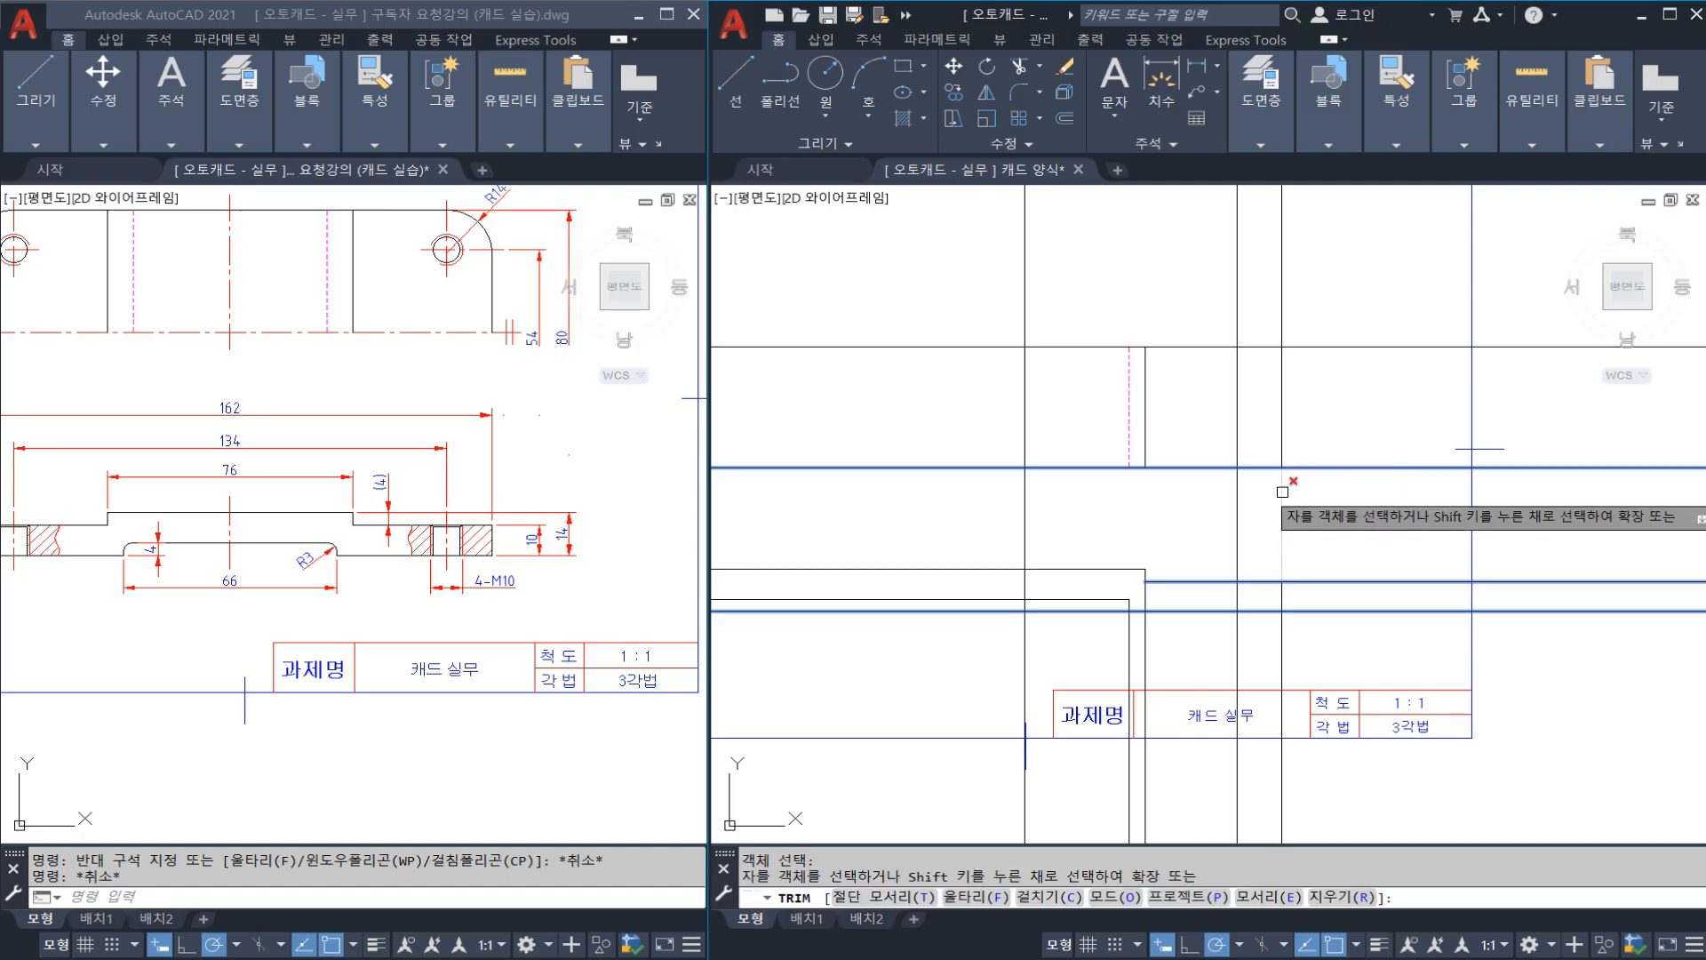
click(1282, 491)
key(Escape)
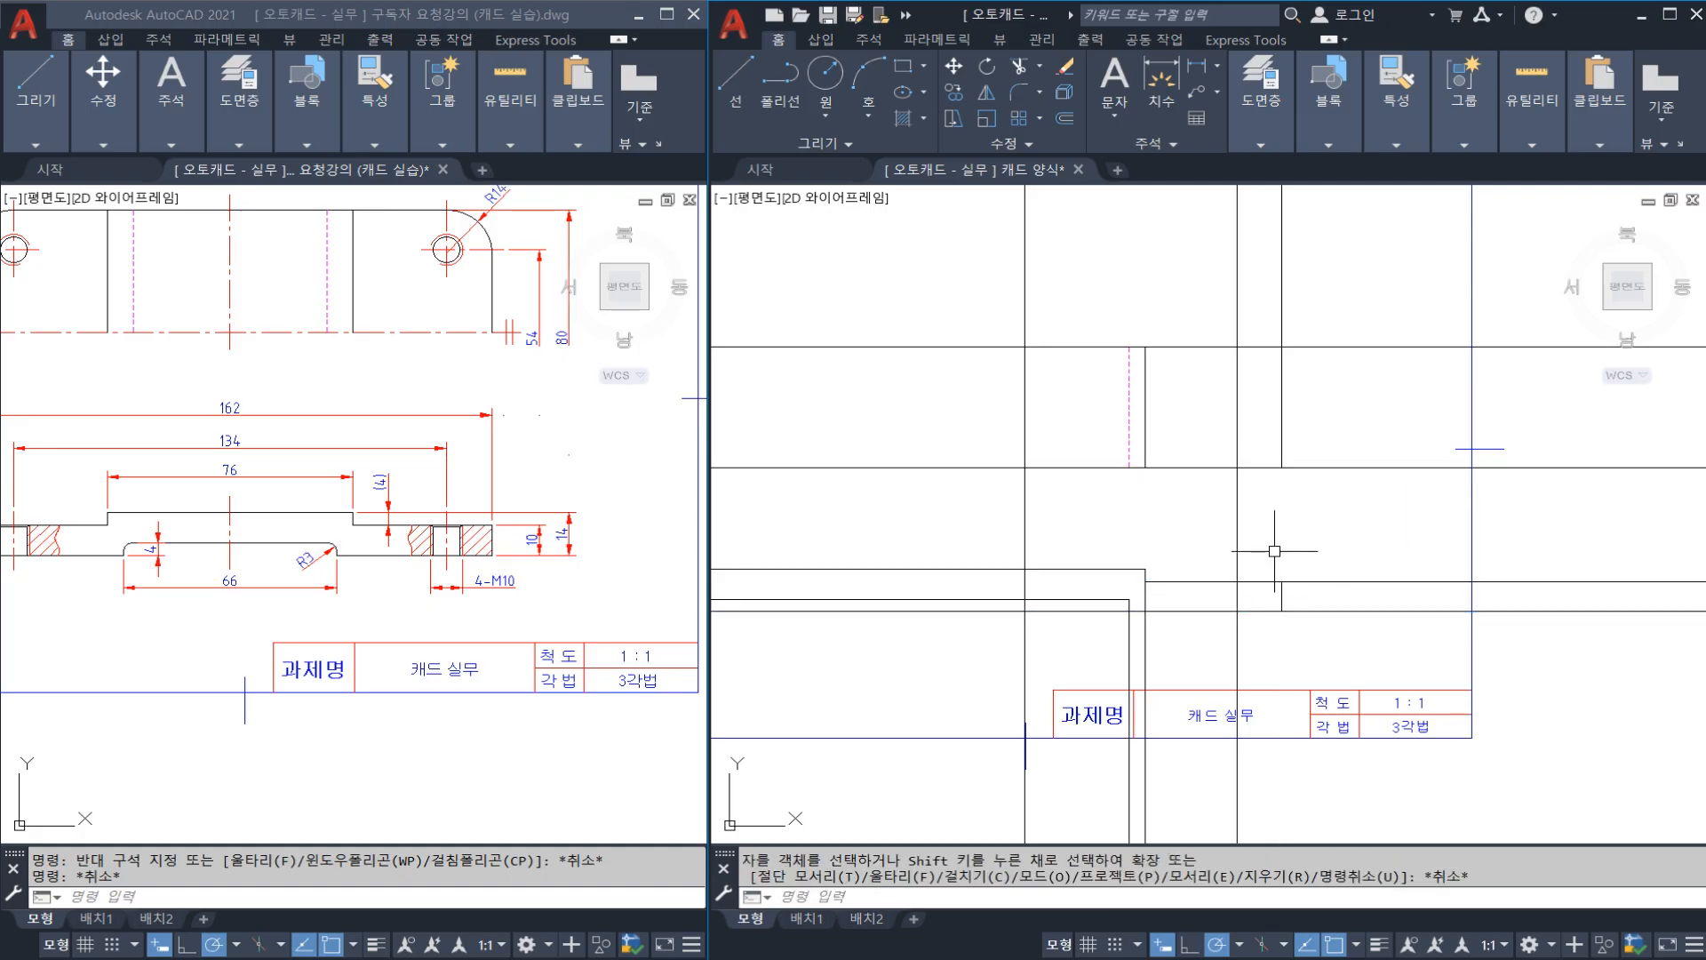
mouse_move(1272, 549)
mouse_down()
mouse_move(1292, 633)
mouse_move(1291, 612)
mouse_up()
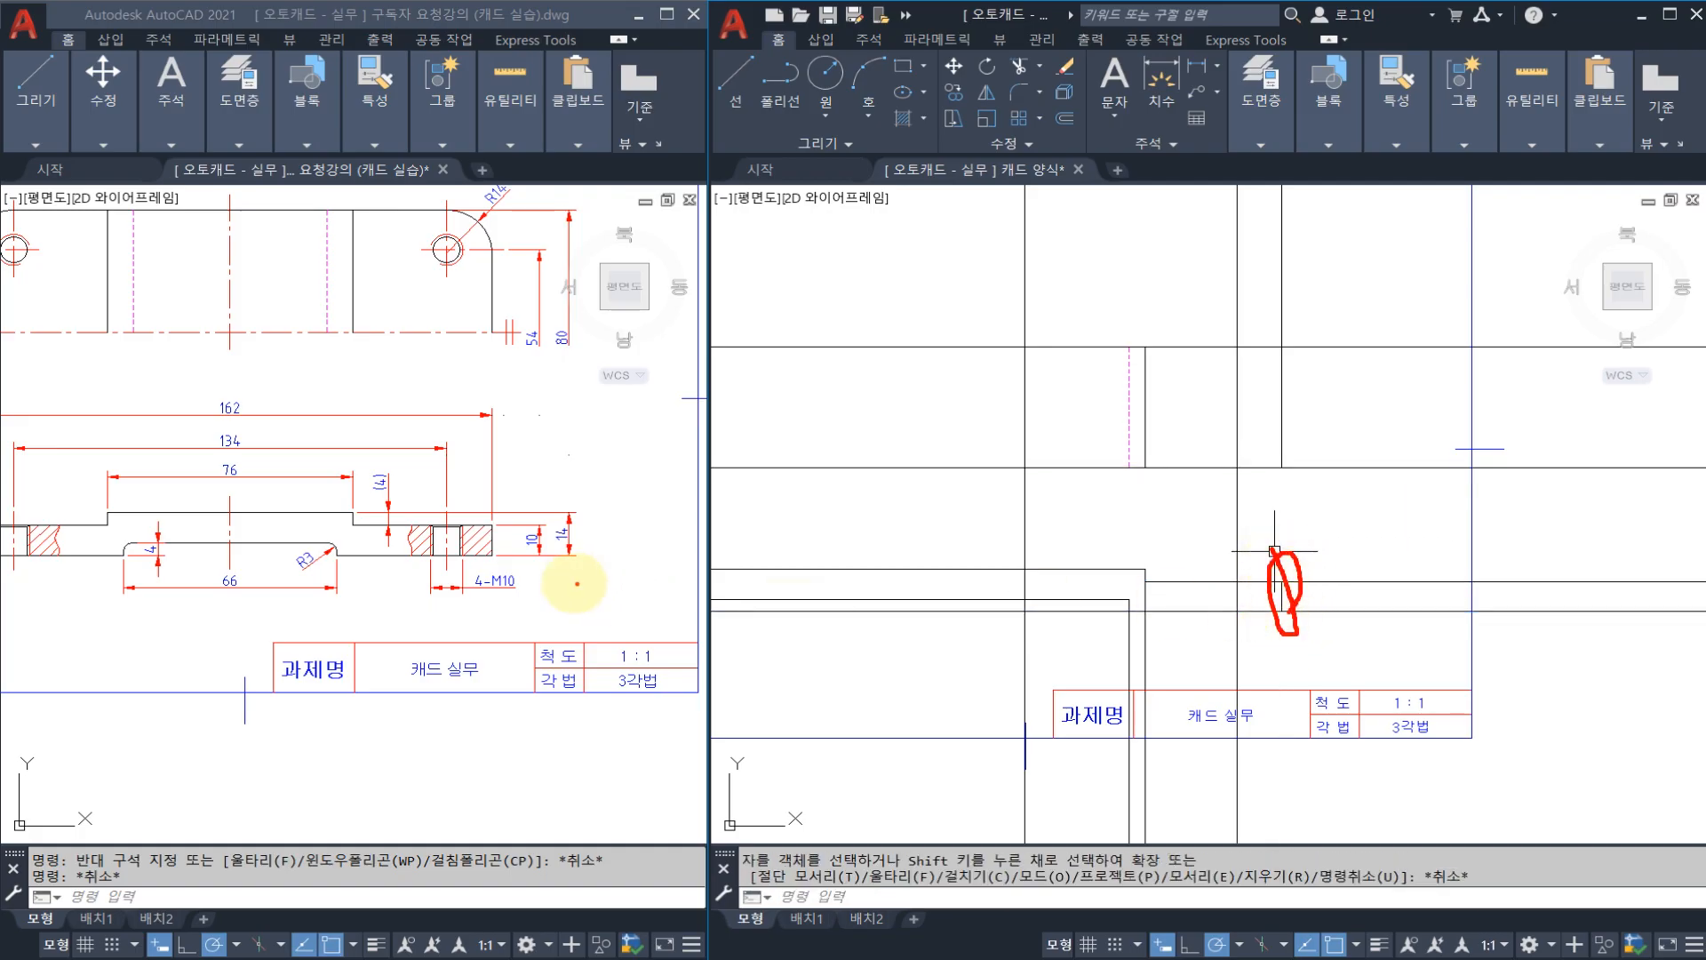
drag(513, 575, 505, 576)
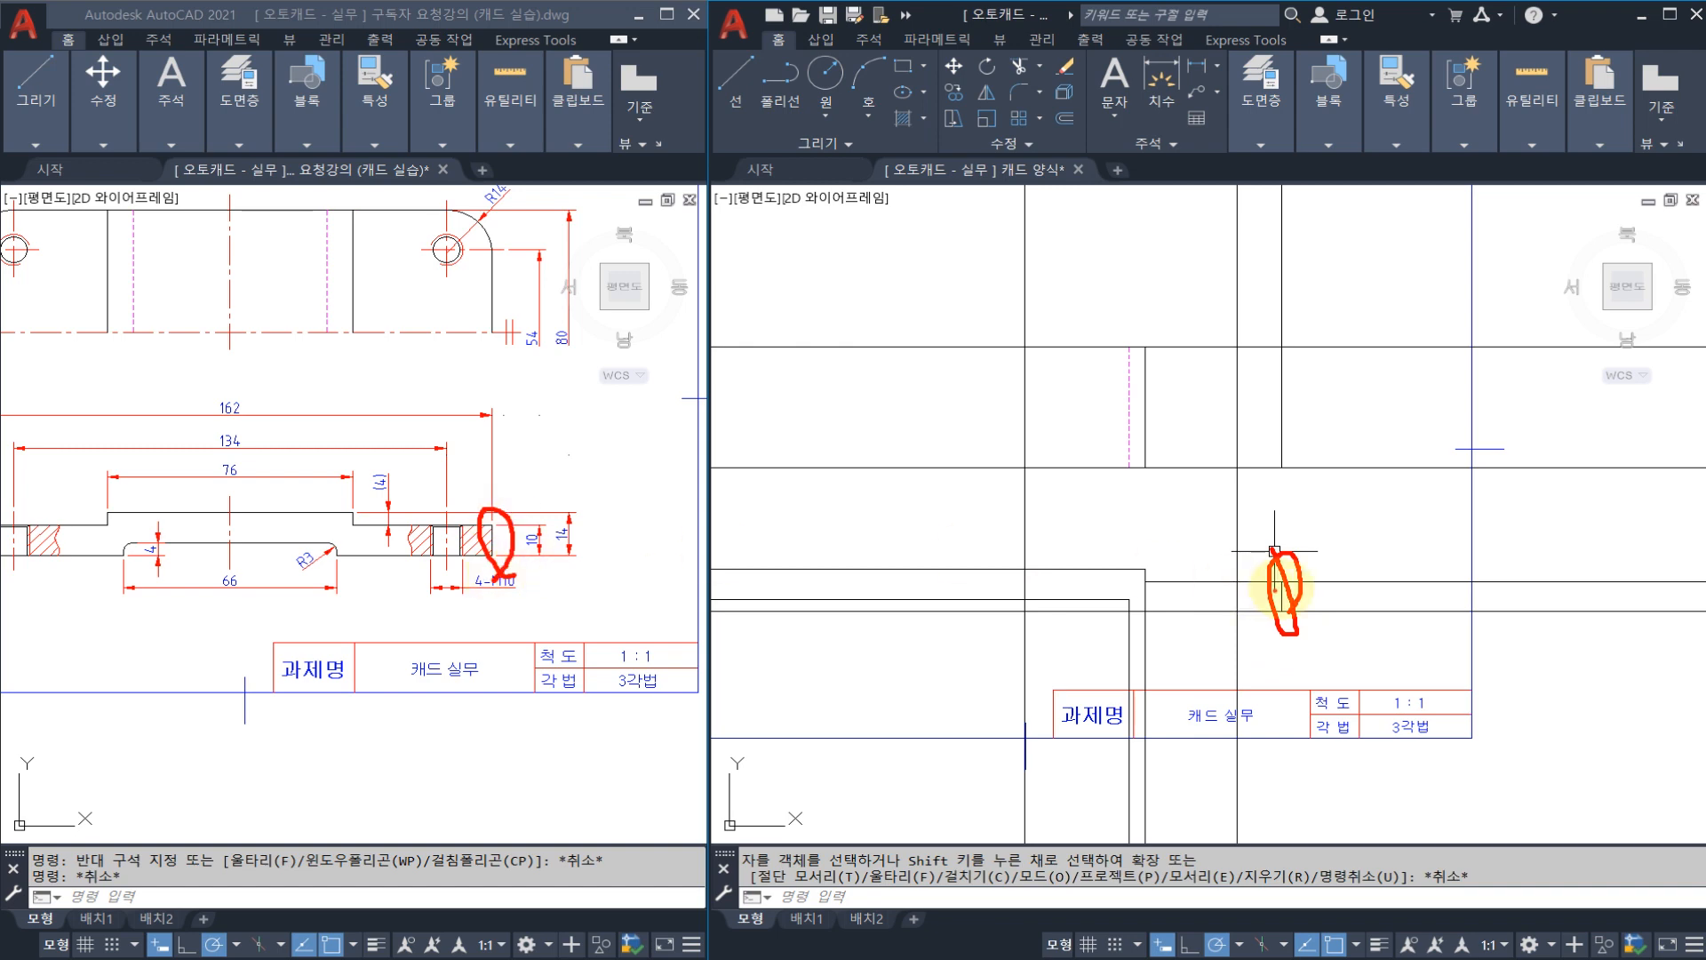
Step: Offset the M10 hole's centreline by 10/2 to the right for the outer thread line
key(Escape)
click(1237, 562)
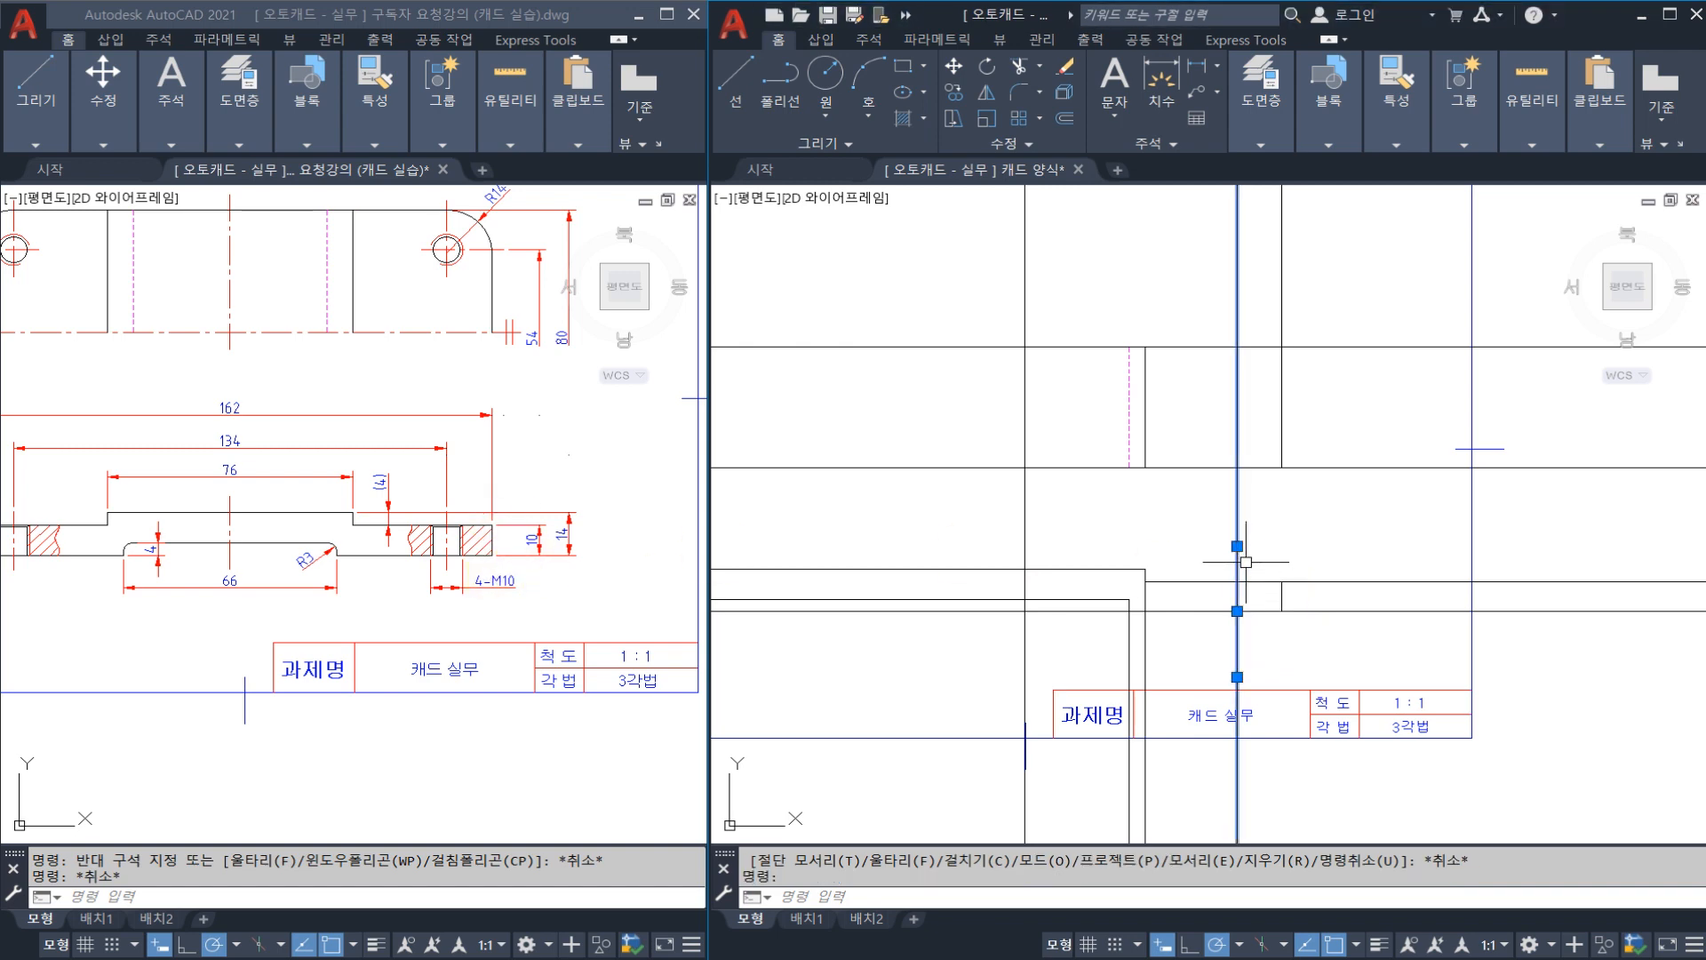
scroll(1243, 590, up, 4)
text(o)
key(Return)
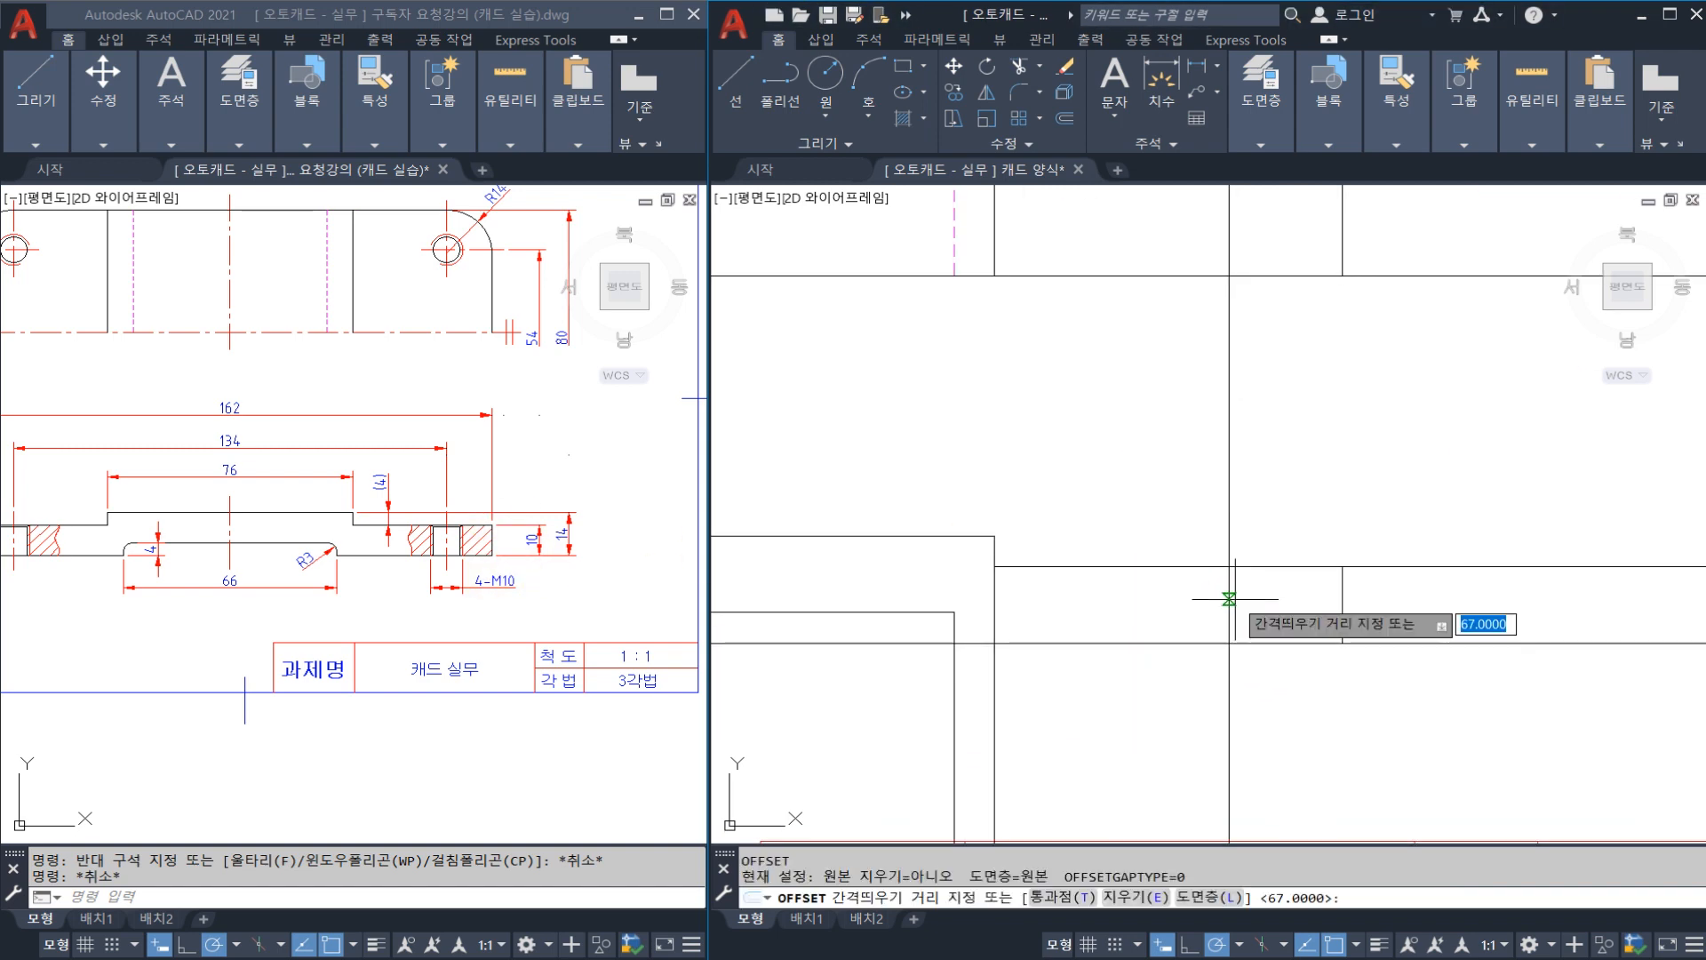
text(10/2)
key(Return)
click(1232, 599)
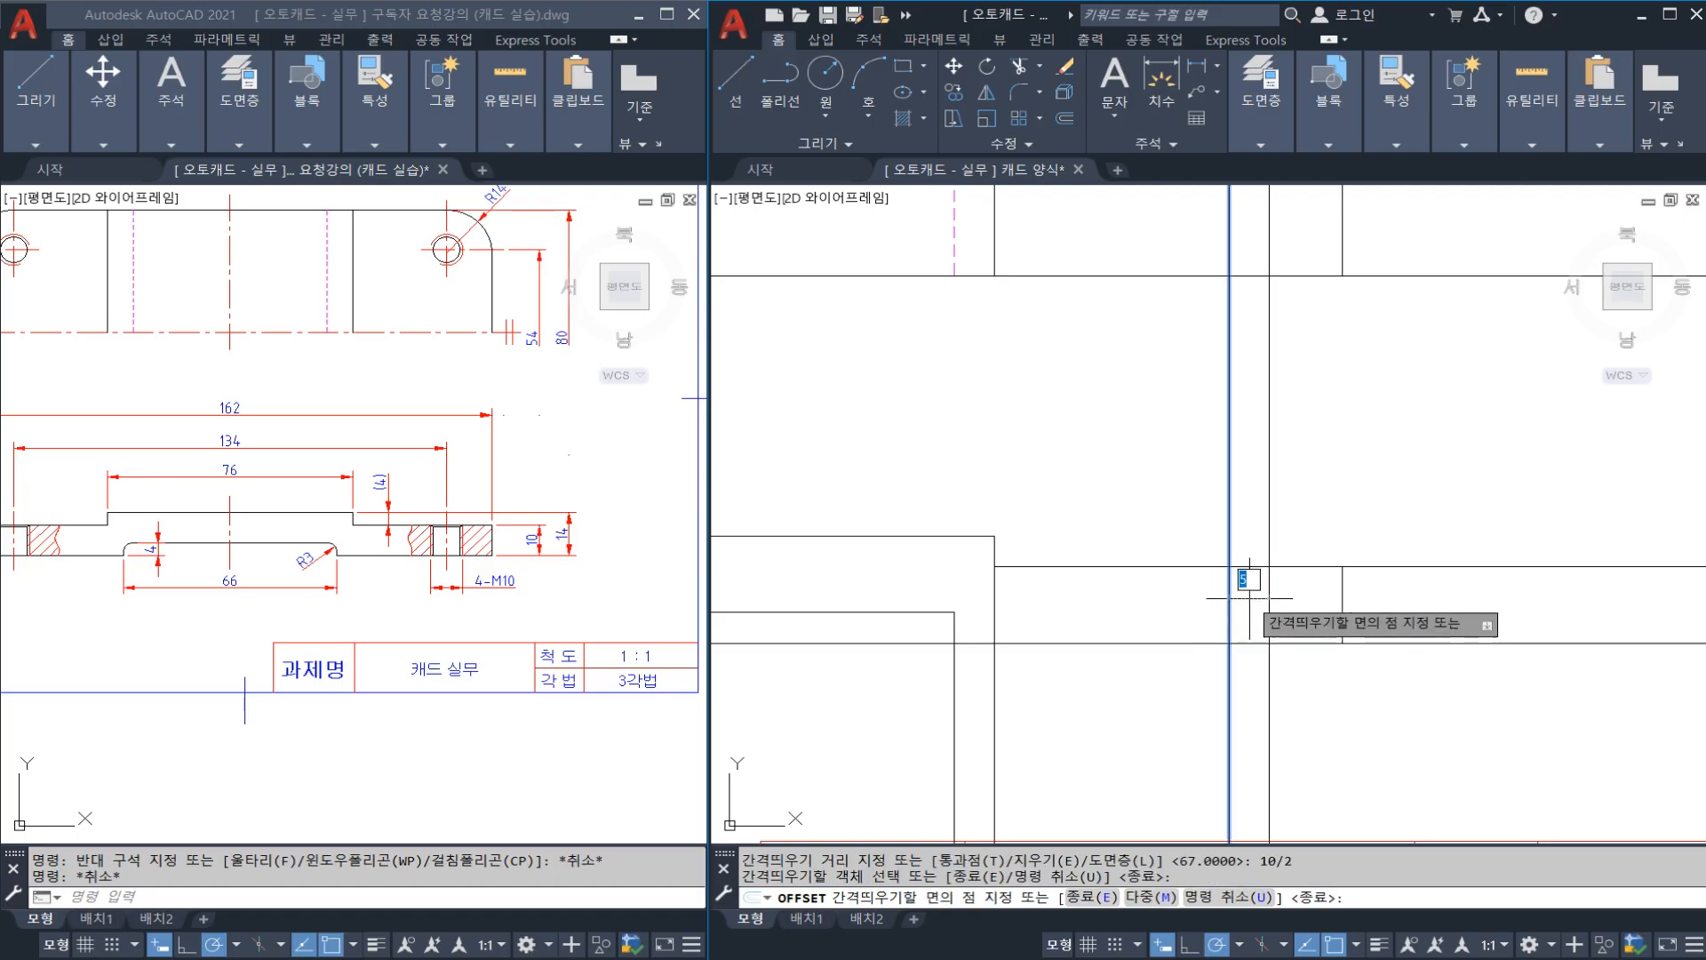
click(1253, 599)
key(Escape)
click(1269, 599)
key(Escape)
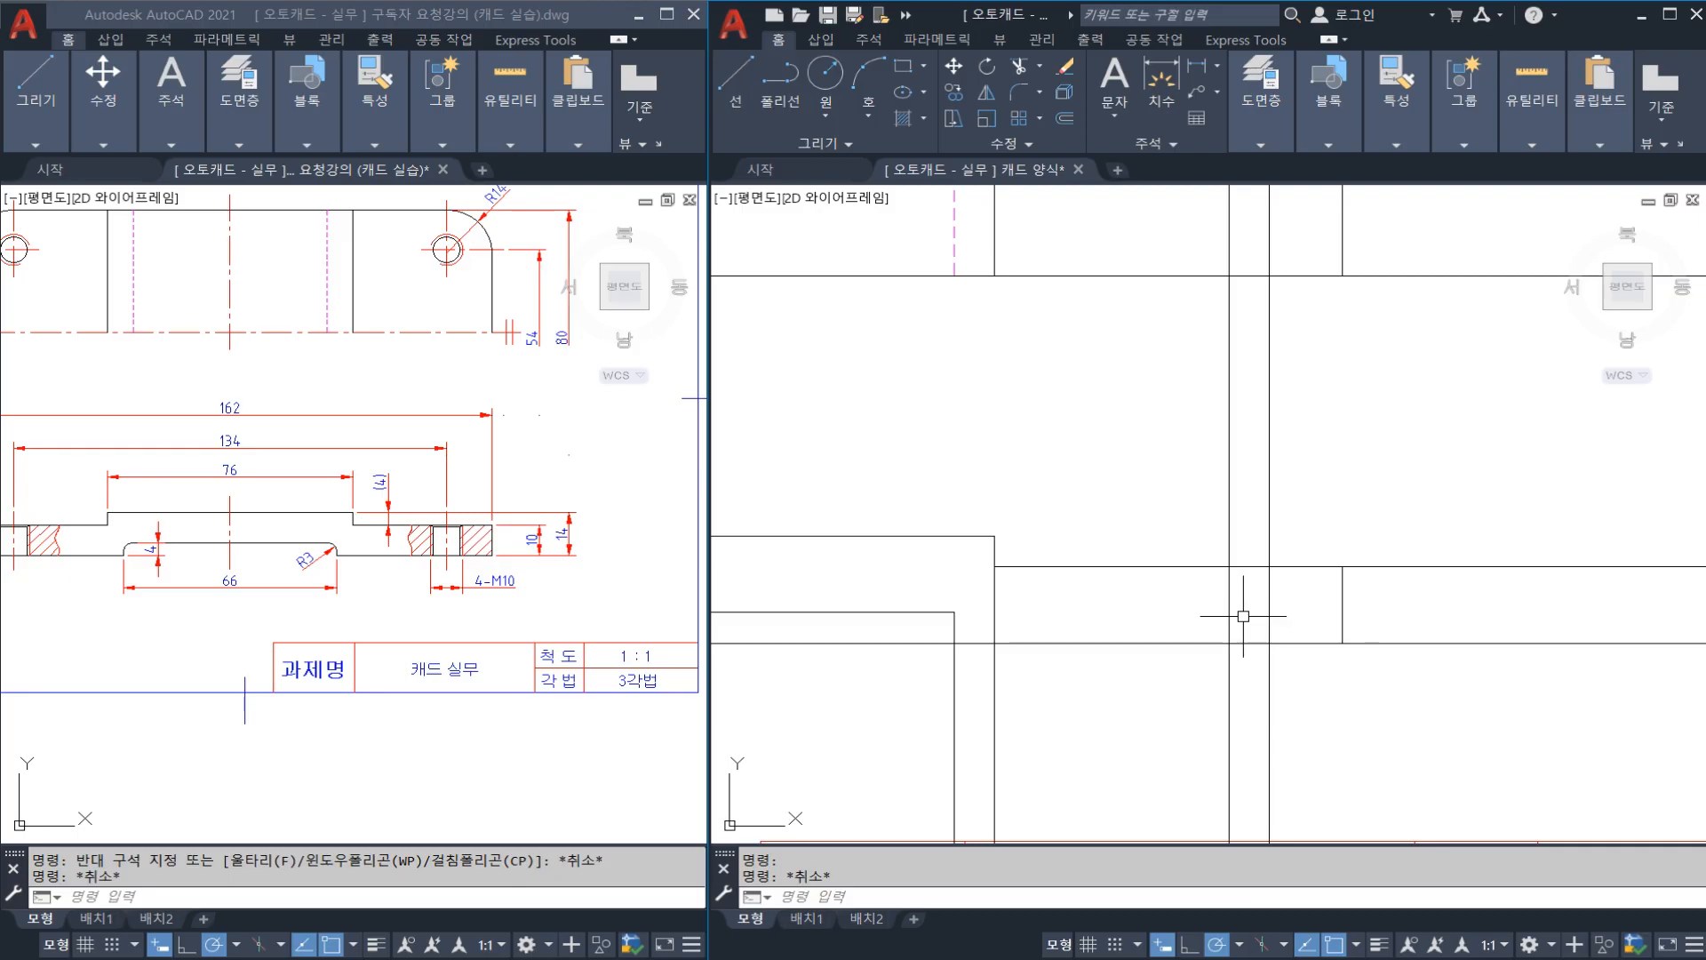
key(ctrl+2)
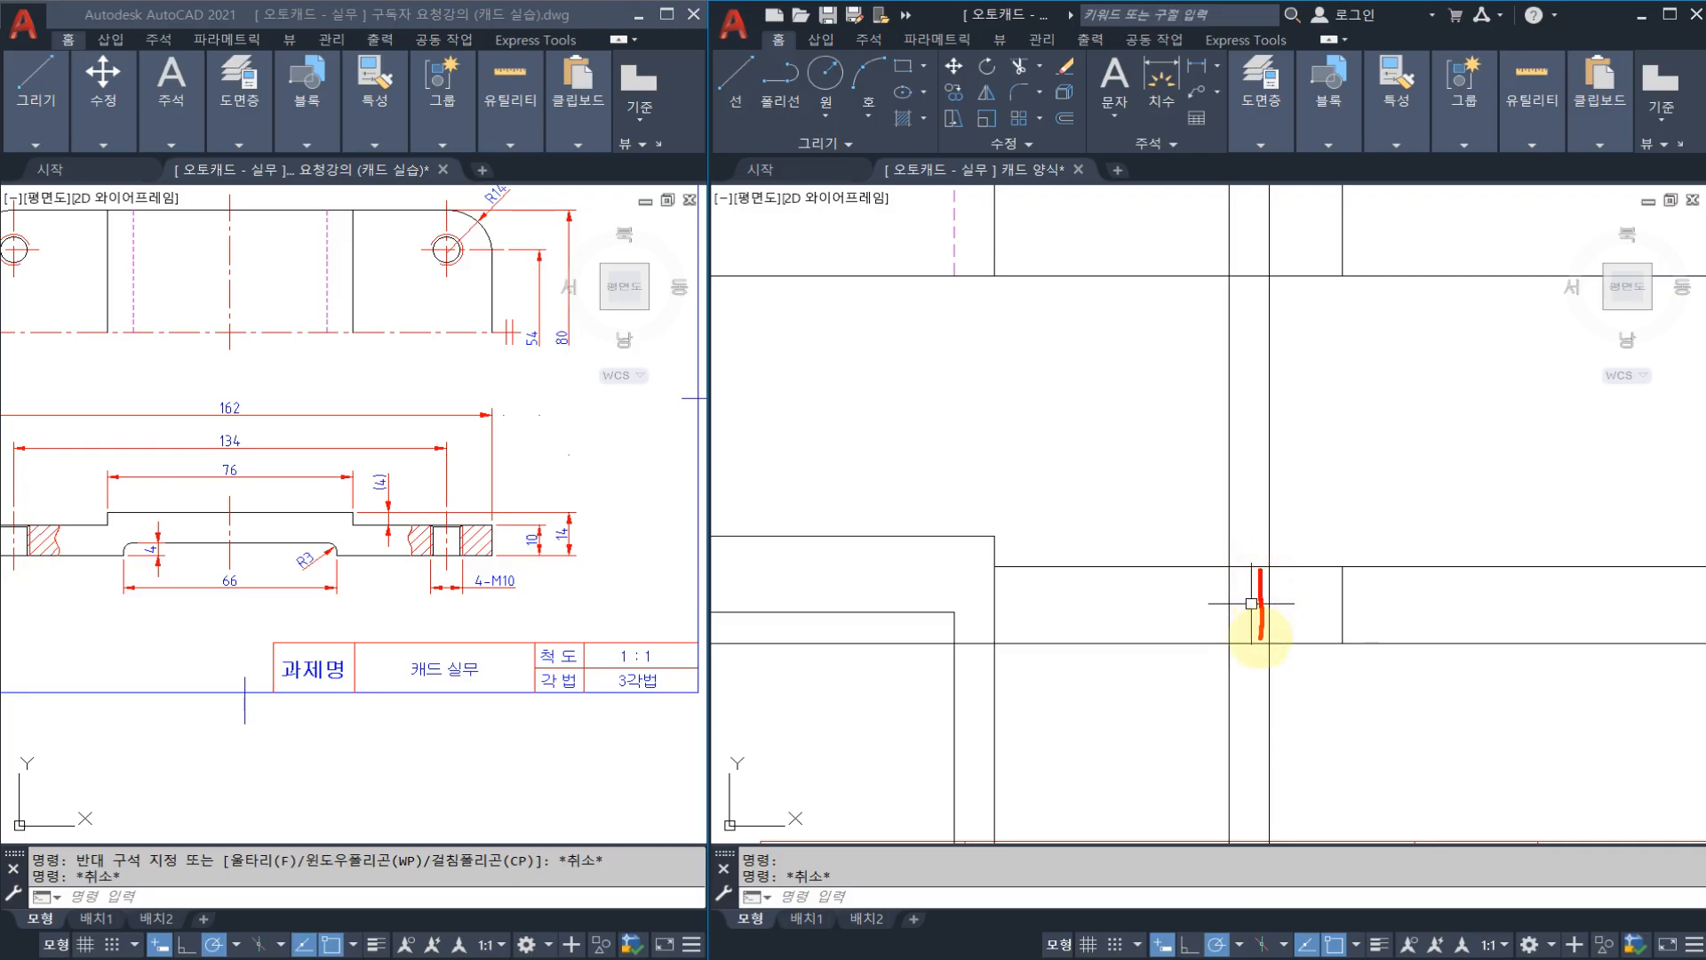
mouse_move(1397, 485)
mouse_down()
mouse_move(1352, 545)
mouse_move(1383, 505)
mouse_move(1535, 484)
mouse_up()
click(1411, 525)
mouse_move(1588, 434)
mouse_down()
mouse_move(1593, 469)
mouse_move(1475, 603)
mouse_move(1576, 611)
mouse_up()
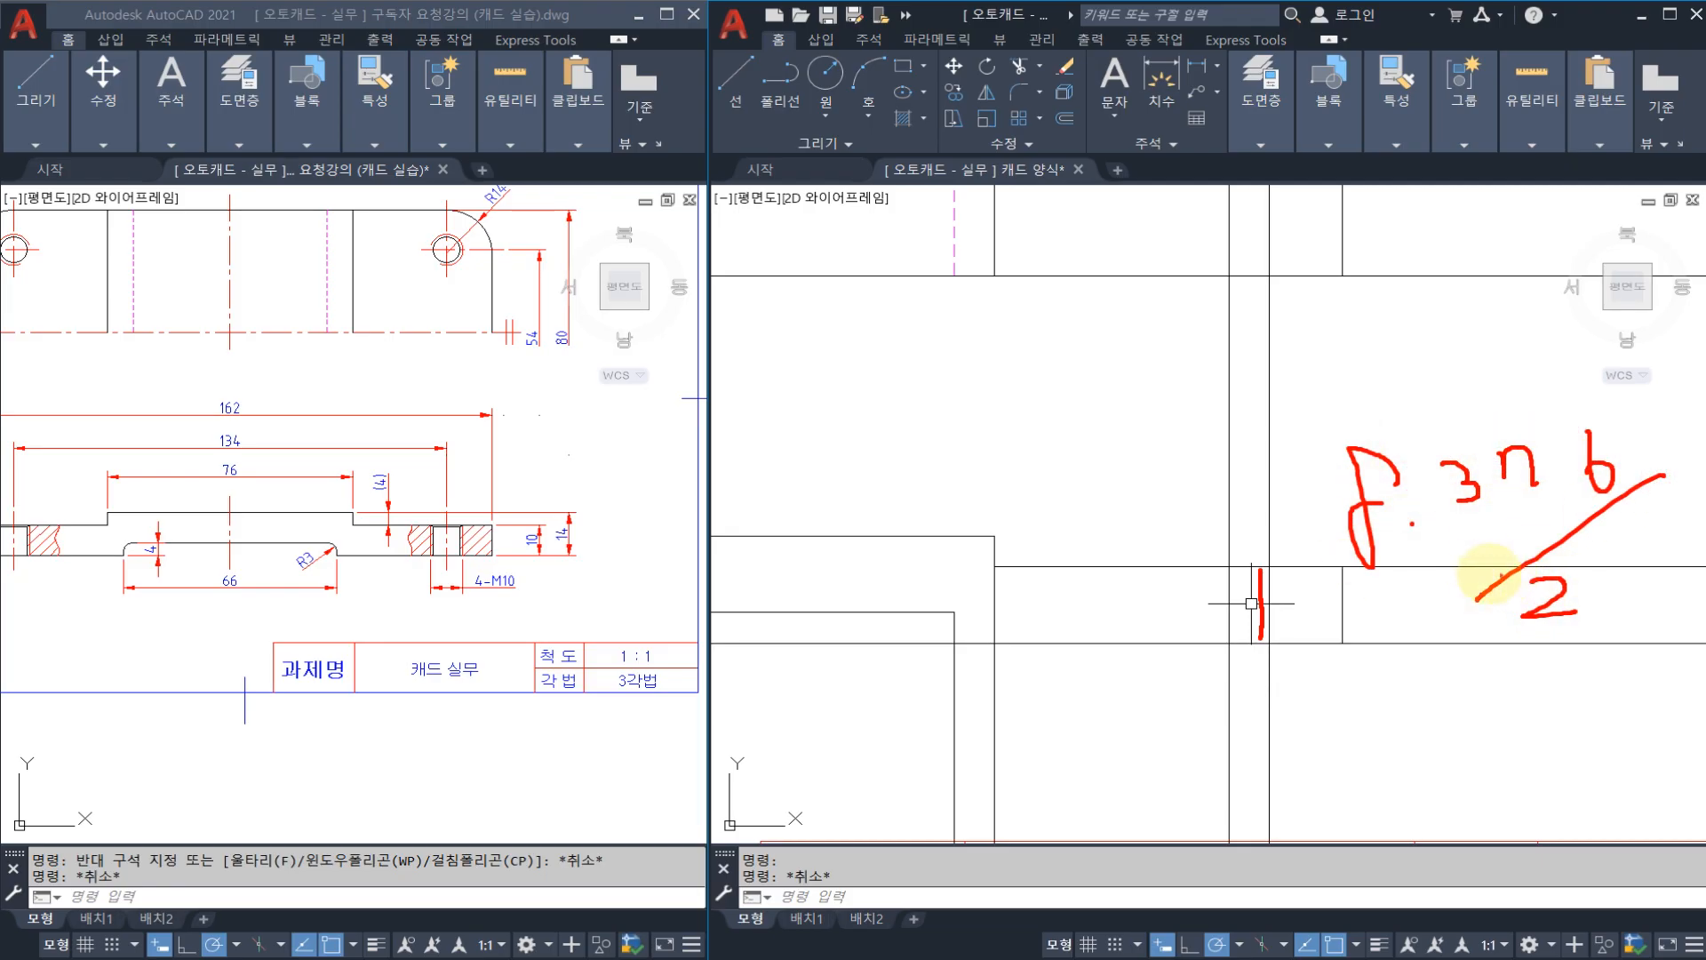
click(1414, 550)
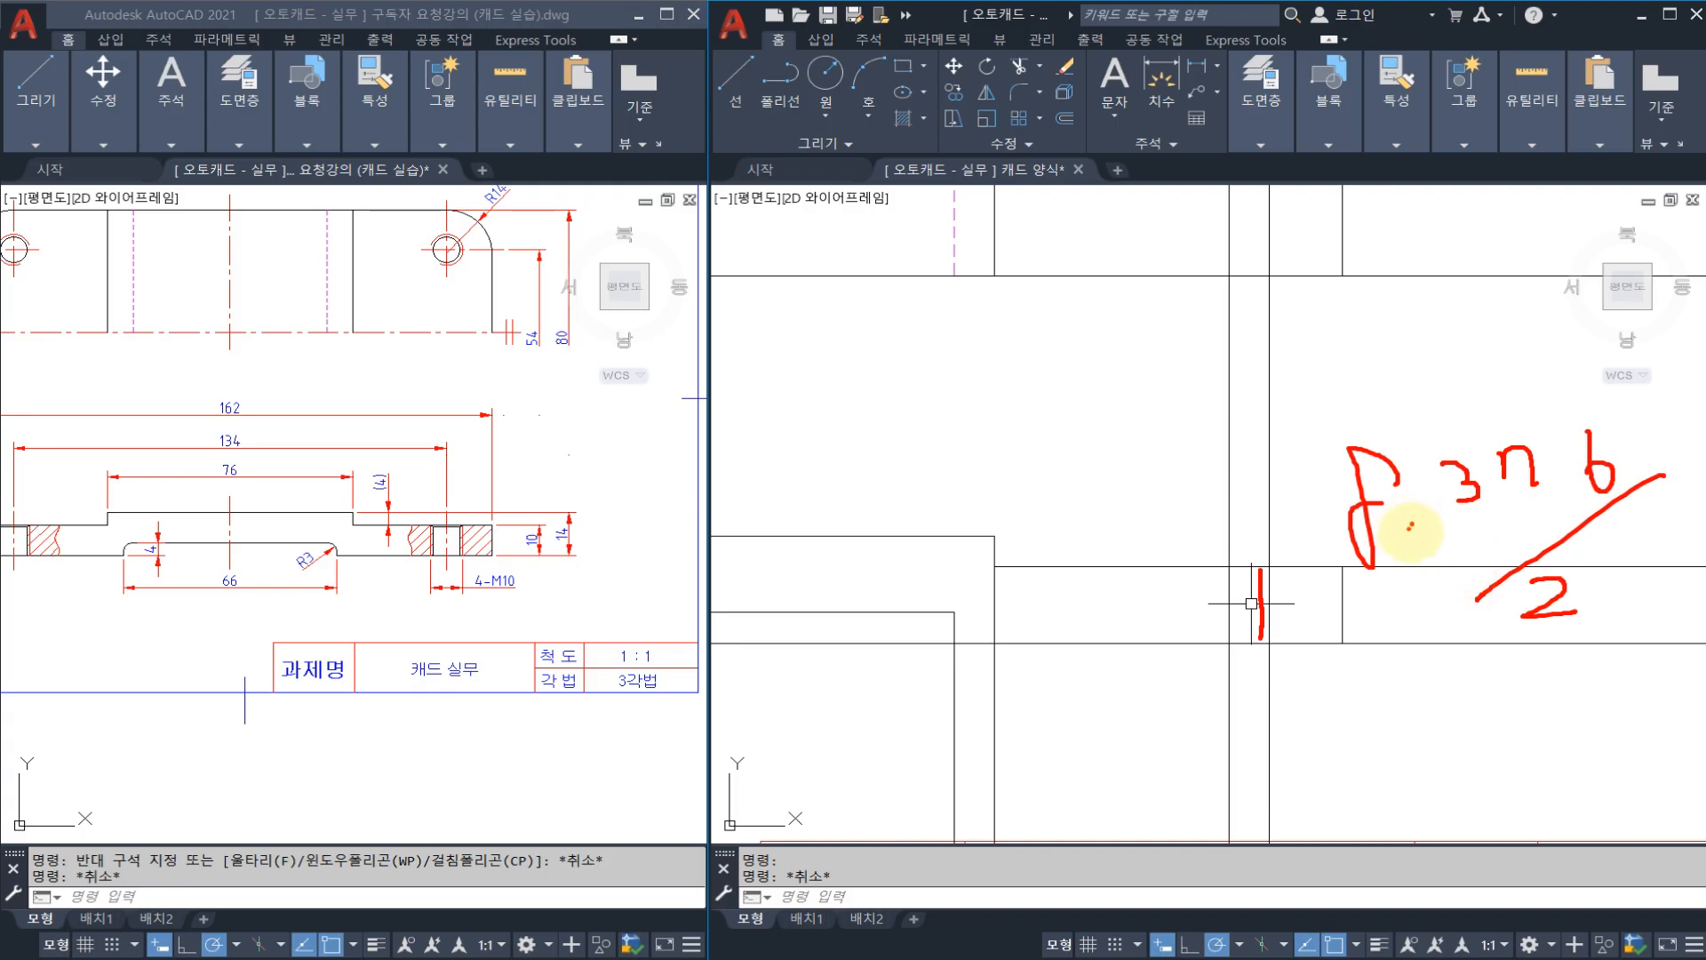
mouse_move(1331, 643)
mouse_down()
mouse_move(1324, 678)
mouse_move(1372, 653)
mouse_up()
mouse_move(1391, 637)
mouse_down()
mouse_move(1407, 653)
mouse_move(1377, 687)
mouse_up()
drag(1430, 629, 1434, 656)
drag(1501, 677, 1513, 694)
mouse_move(1553, 666)
mouse_down()
mouse_move(1413, 776)
mouse_move(1469, 773)
mouse_up()
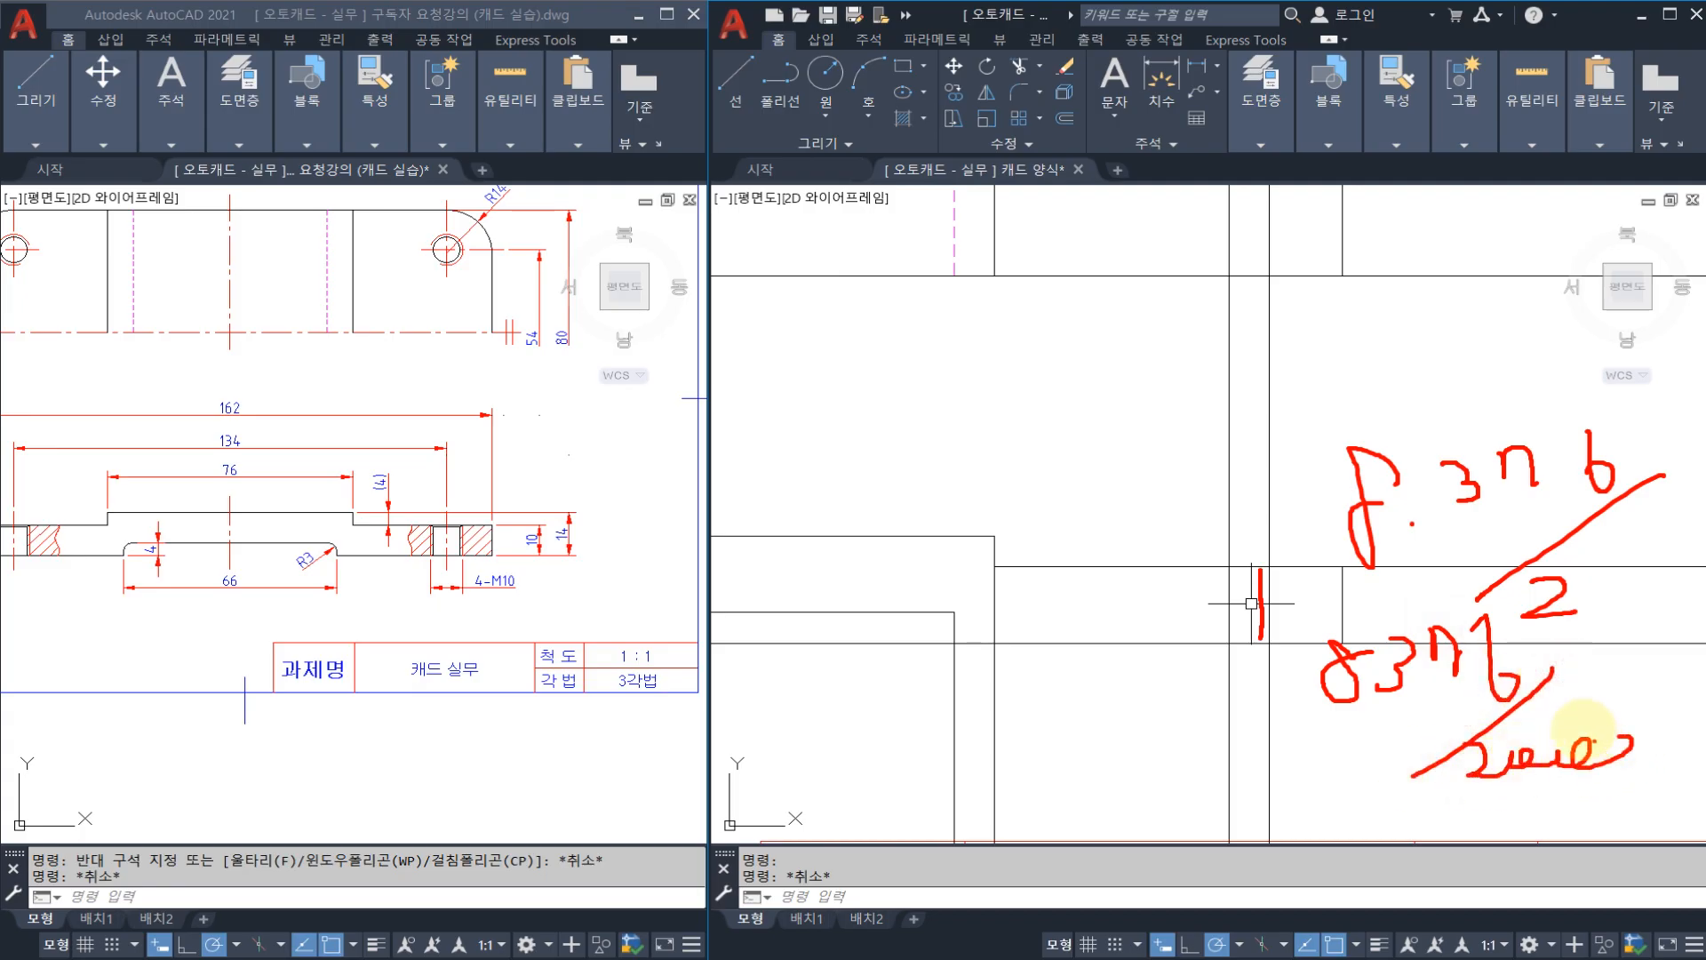
Step: Offset the M10 hole's centreline by 8376/2000 to the right for the inner thread line
key(Escape)
text(o)
key(Return)
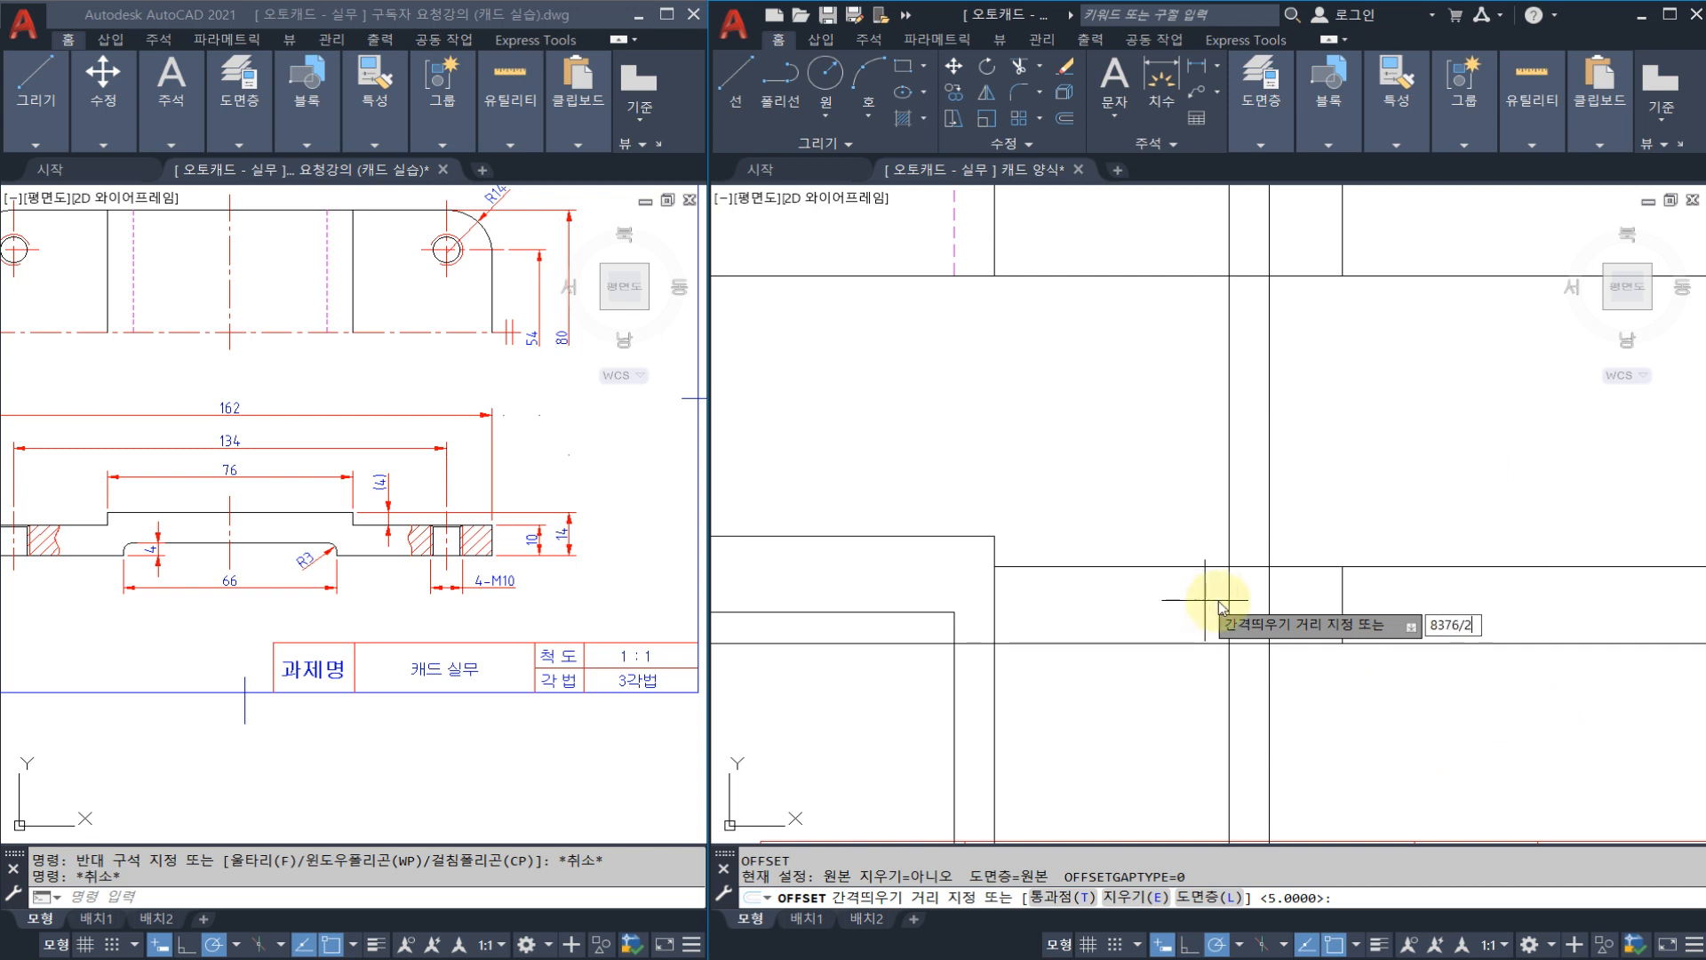
text(8376/2000)
key(Return)
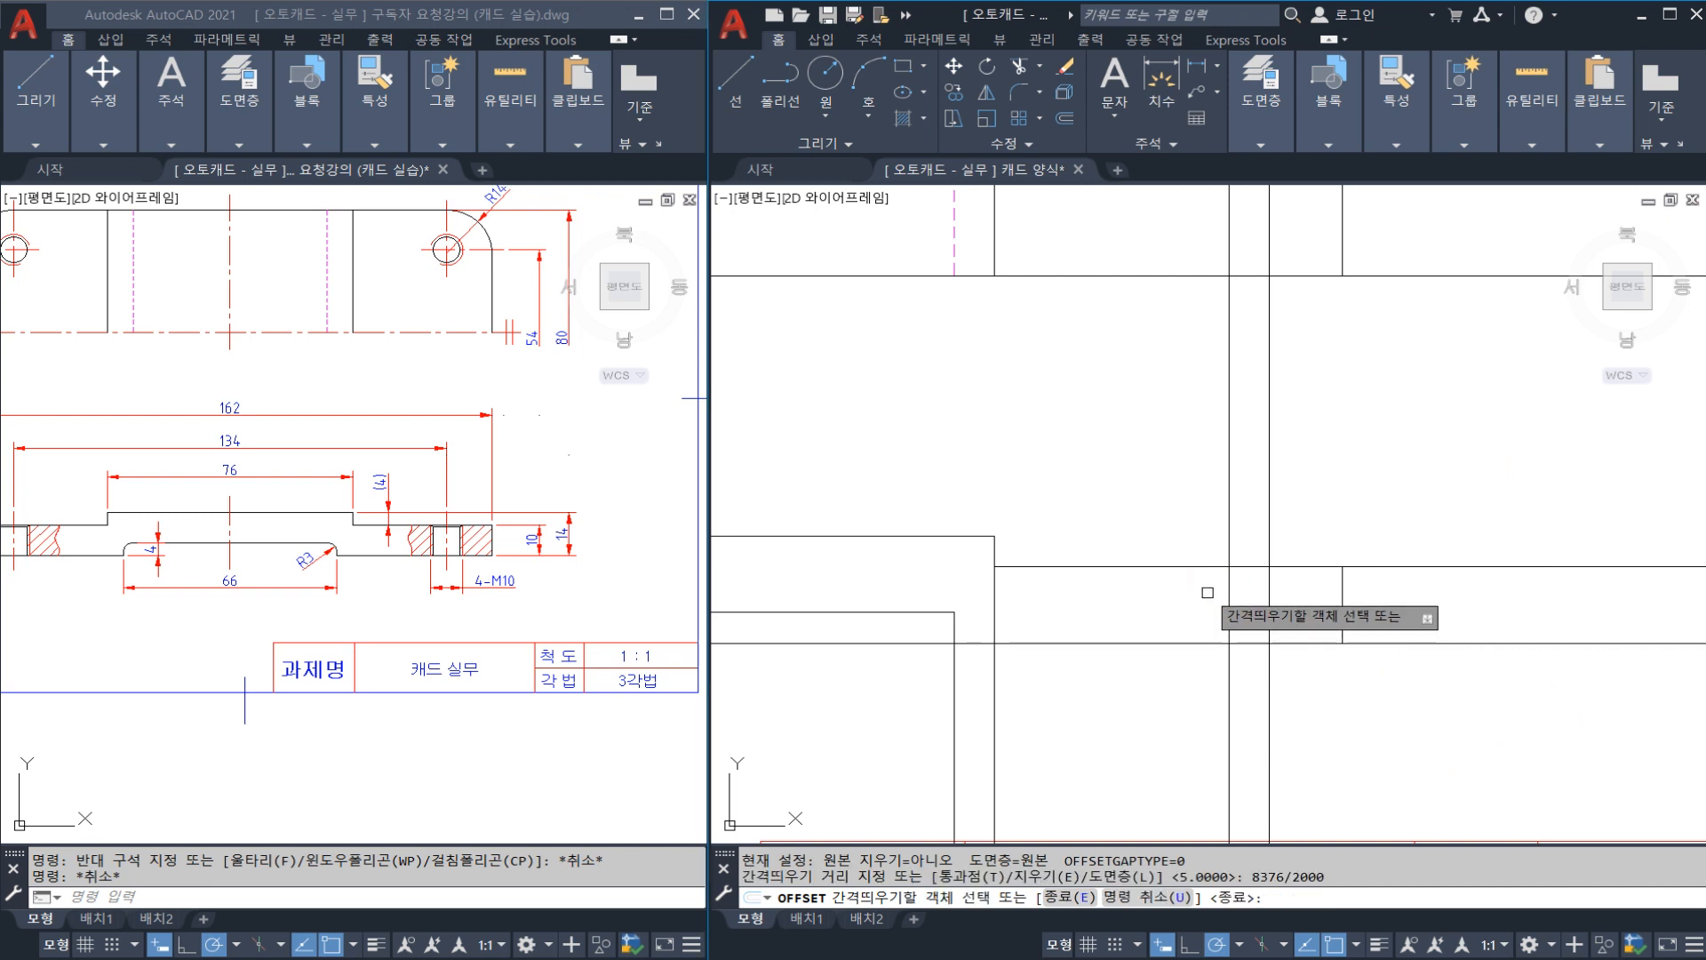
click(1270, 593)
click(1241, 592)
key(Escape)
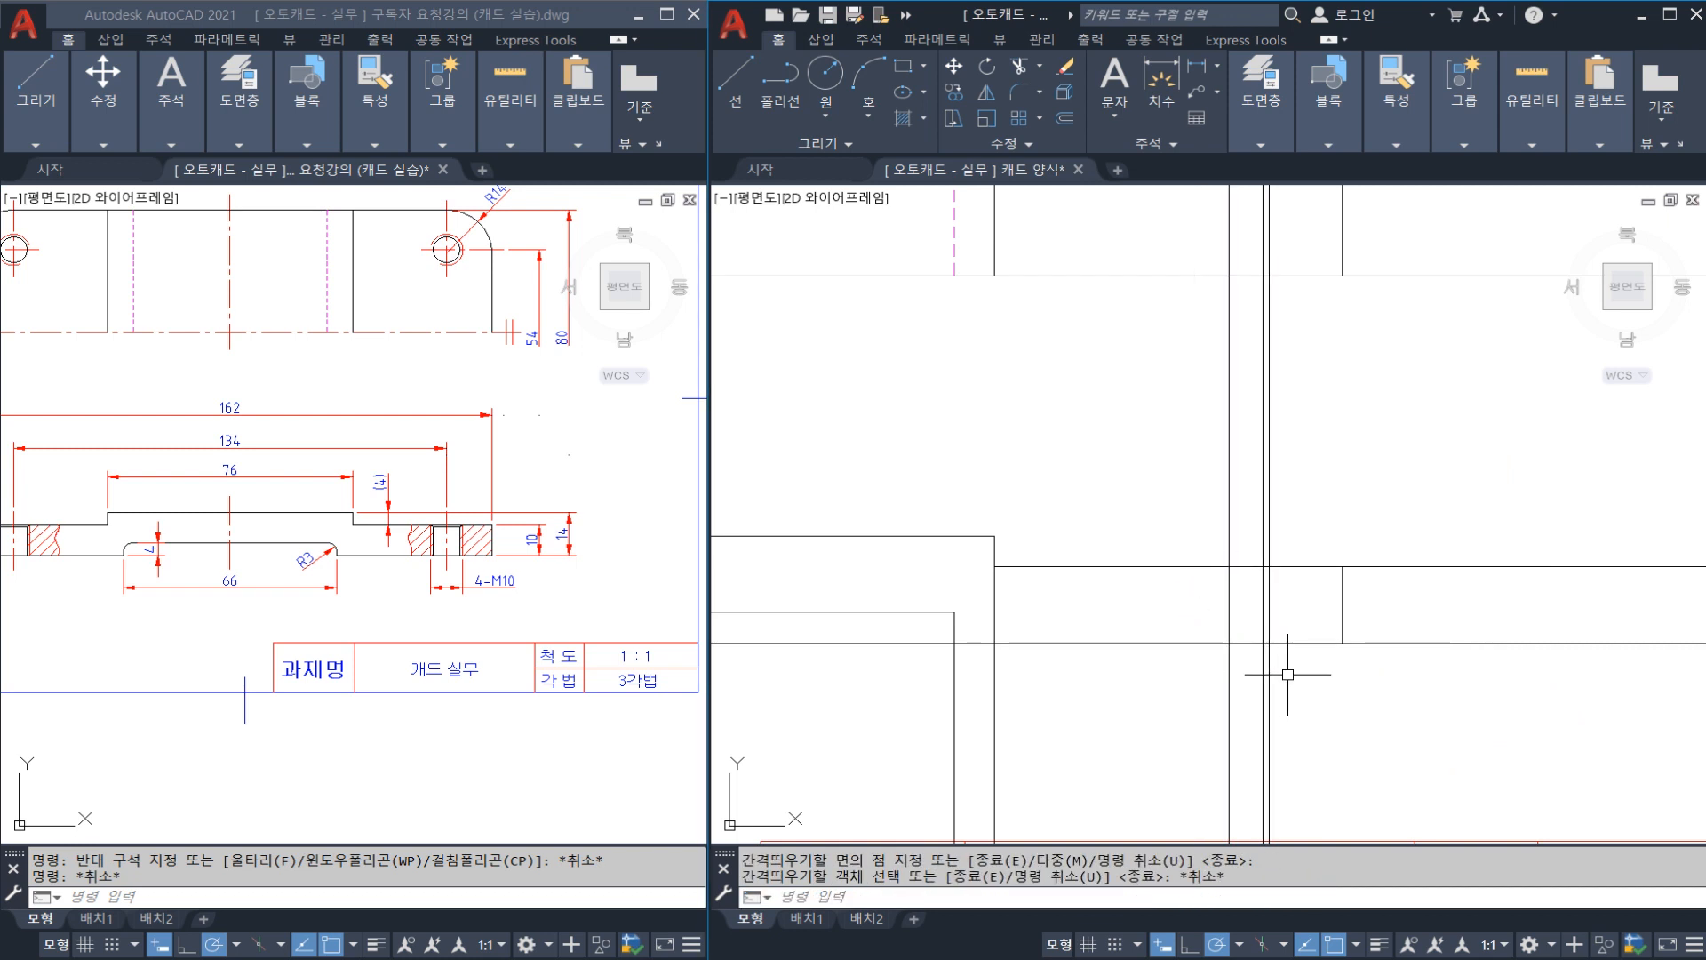
Step: Trim the inner and outer thread lines below the front view's bottom edge
text(TR)
key(Return)
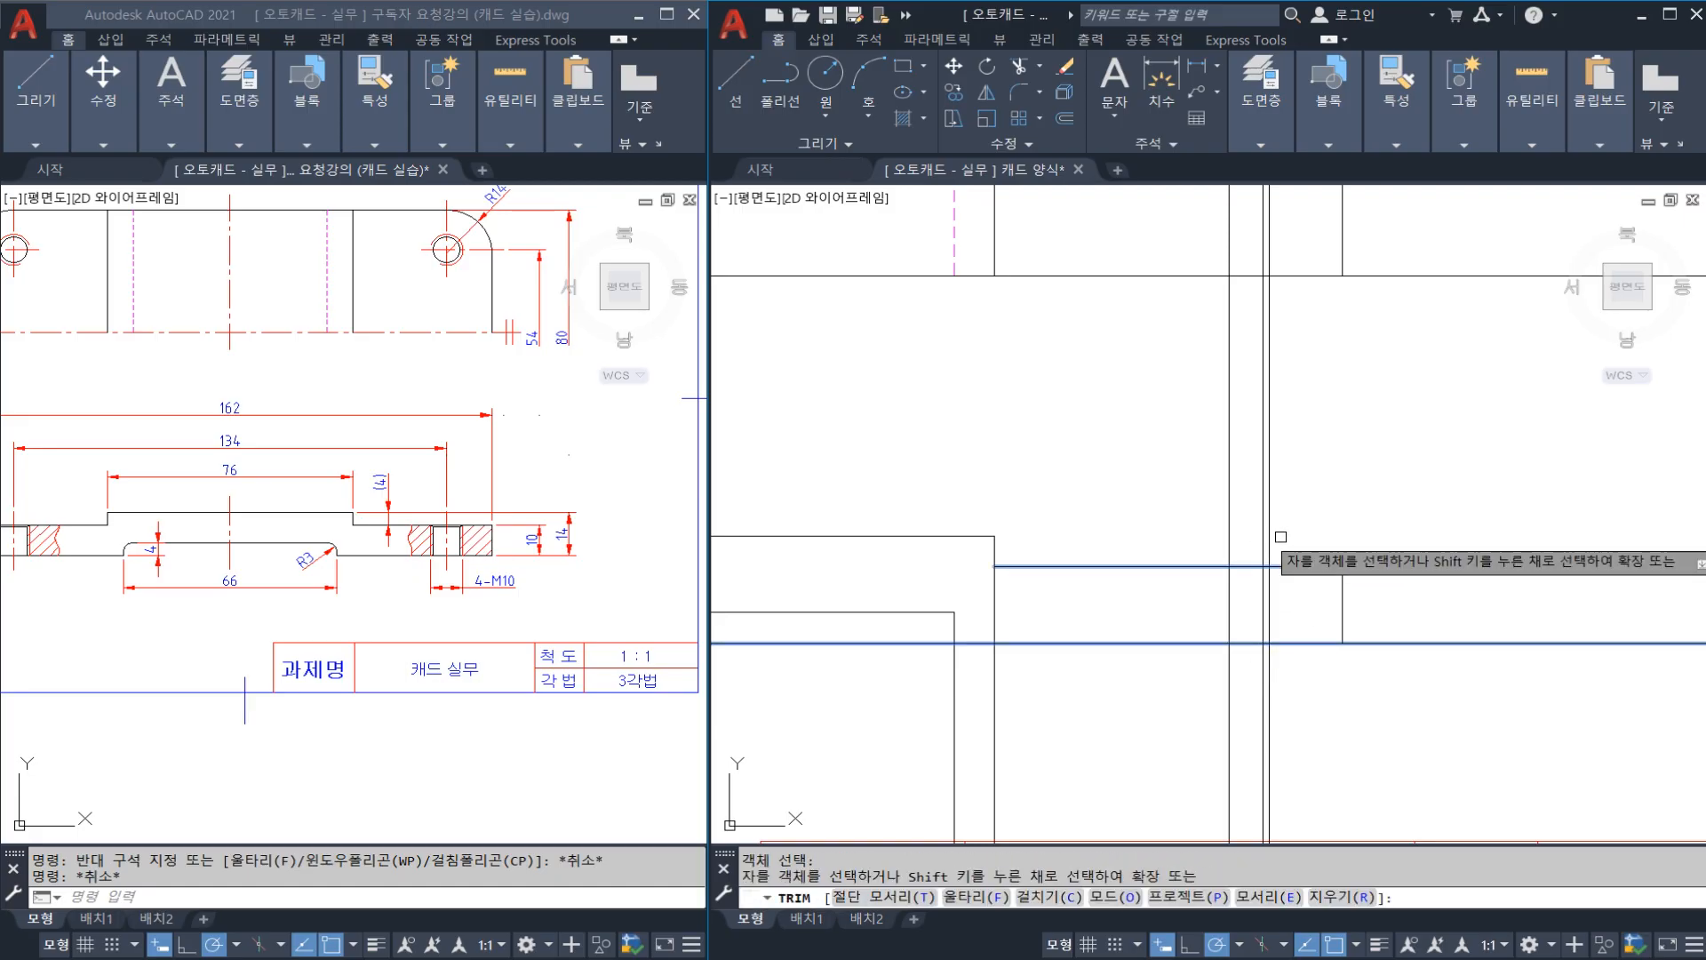
click(1268, 659)
click(1265, 670)
key(Escape)
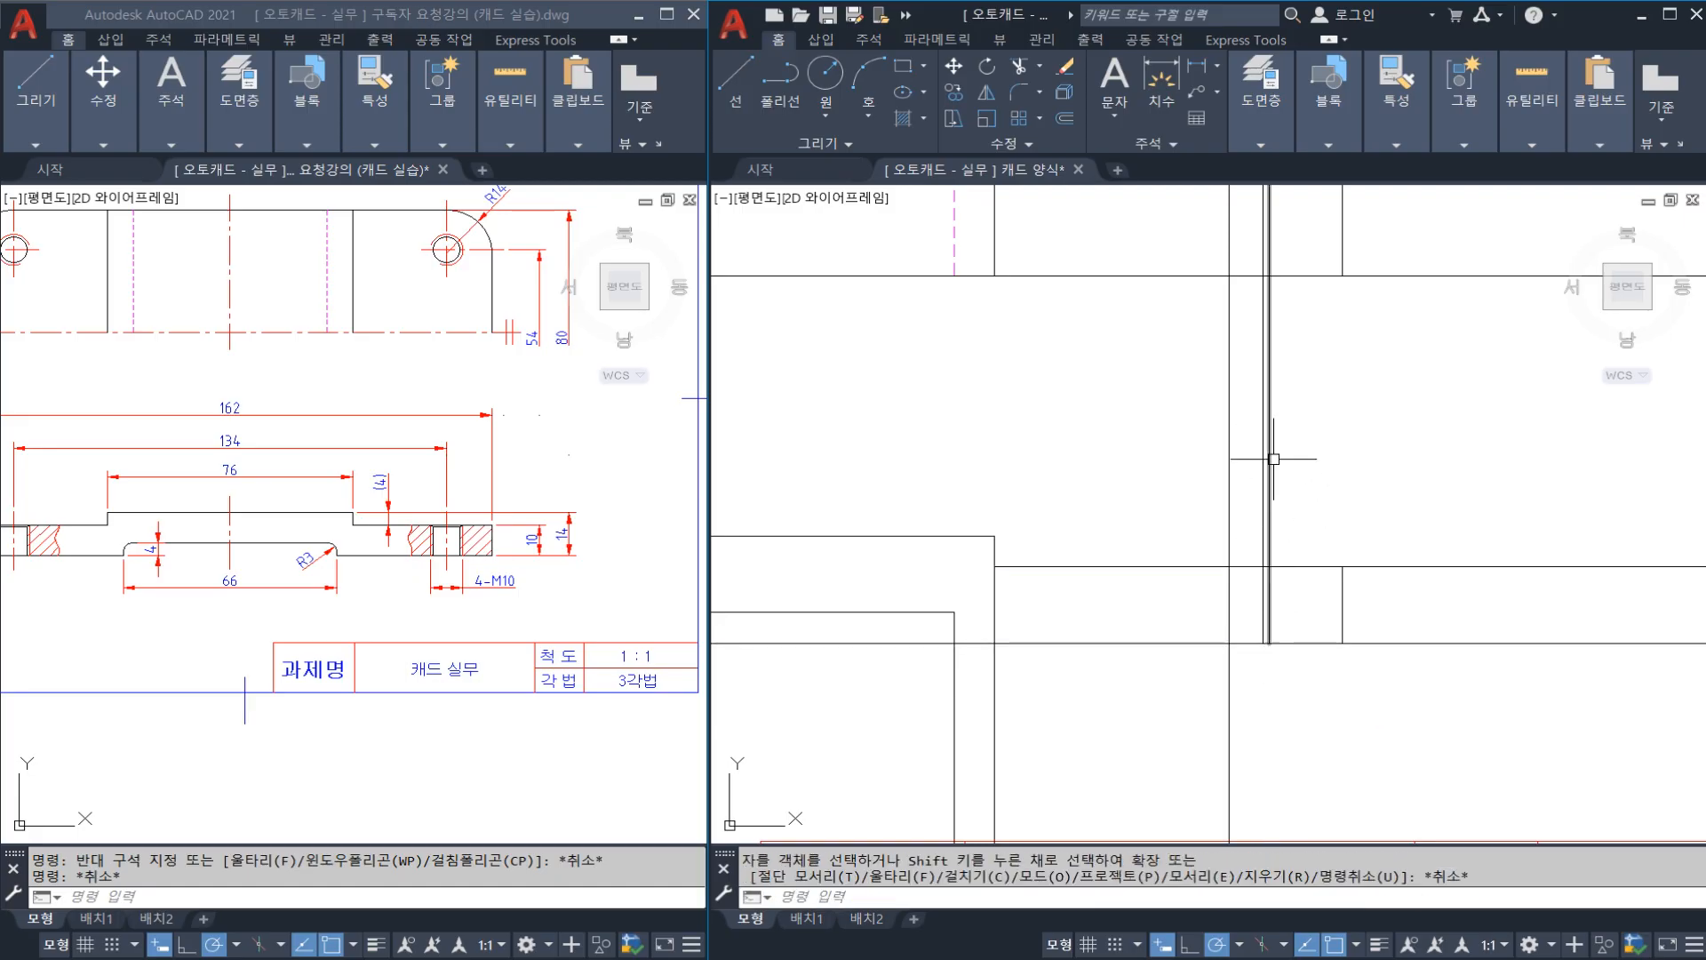
Step: Draw a 45° construction line through the intersection of the outer thread line and the front view's lower step edge
scroll(1244, 612, up, 2)
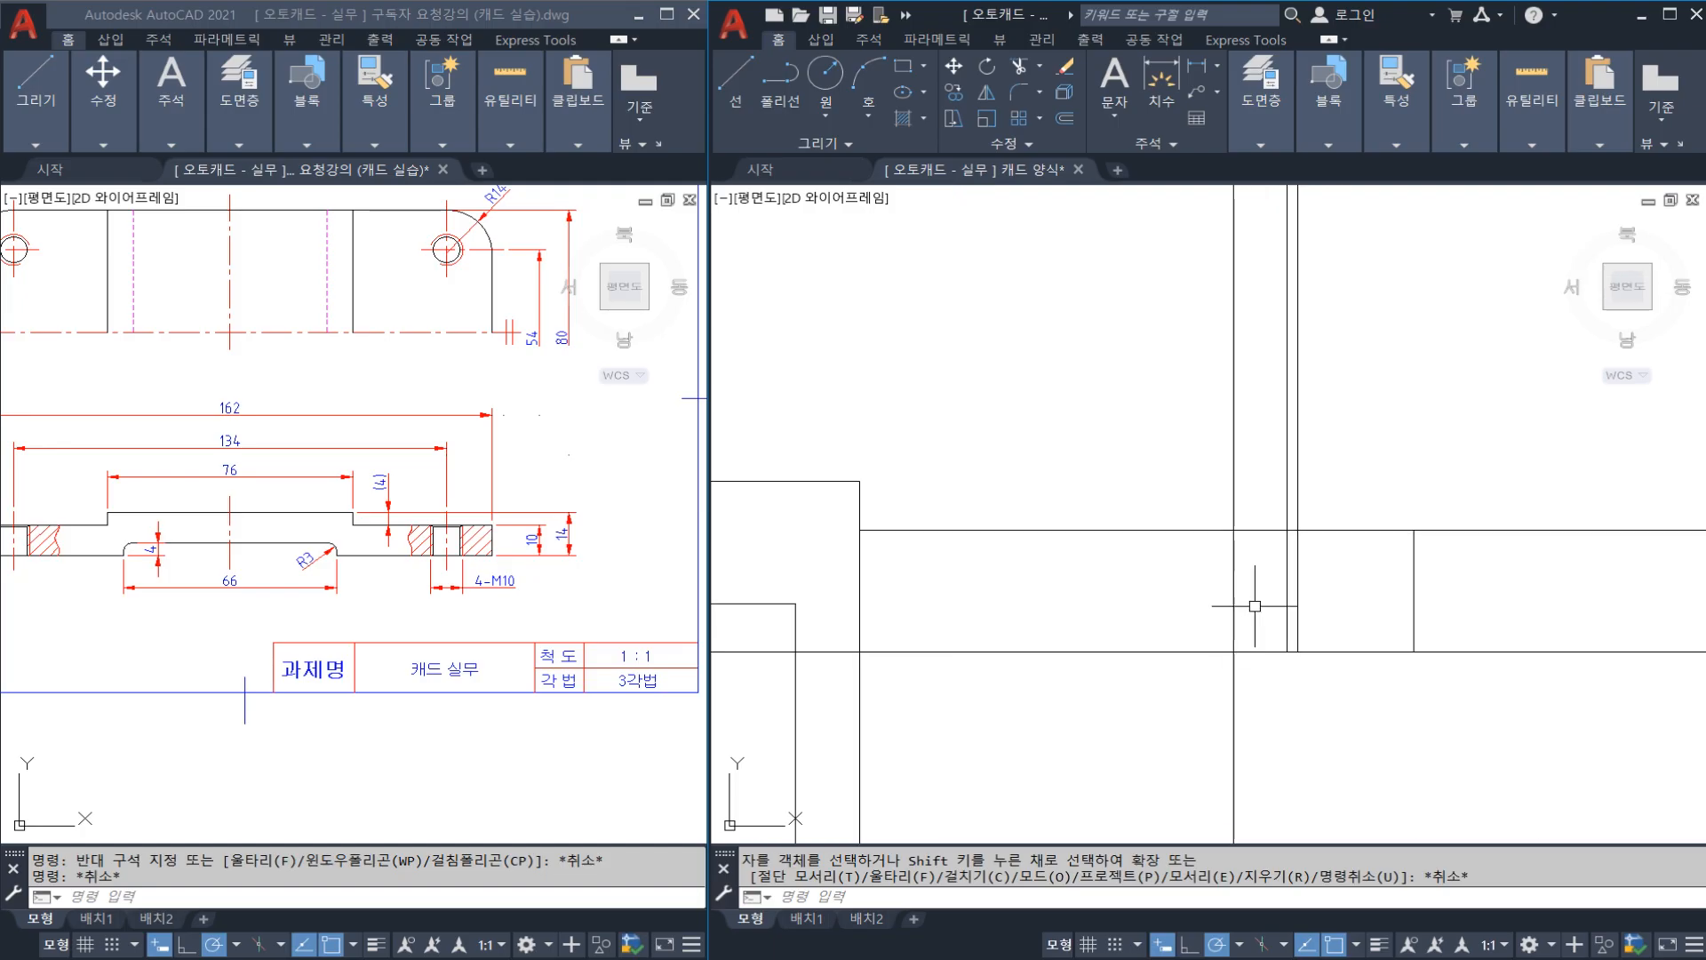
text(XL)
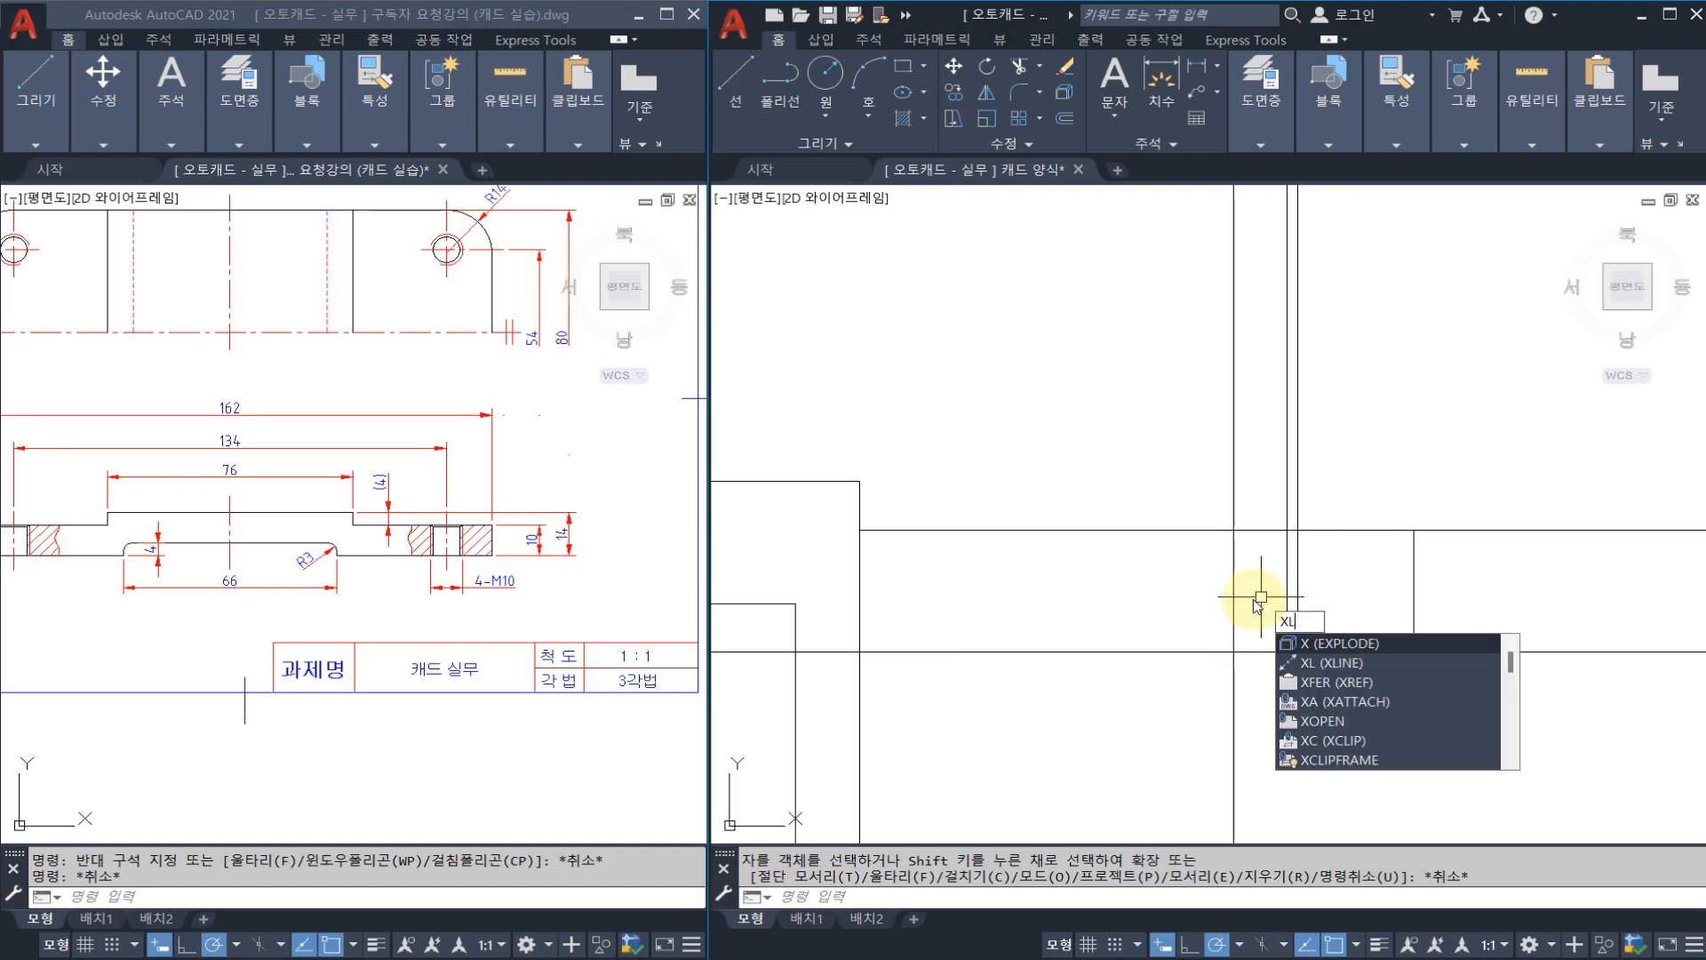
key(Return)
text(A)
key(Return)
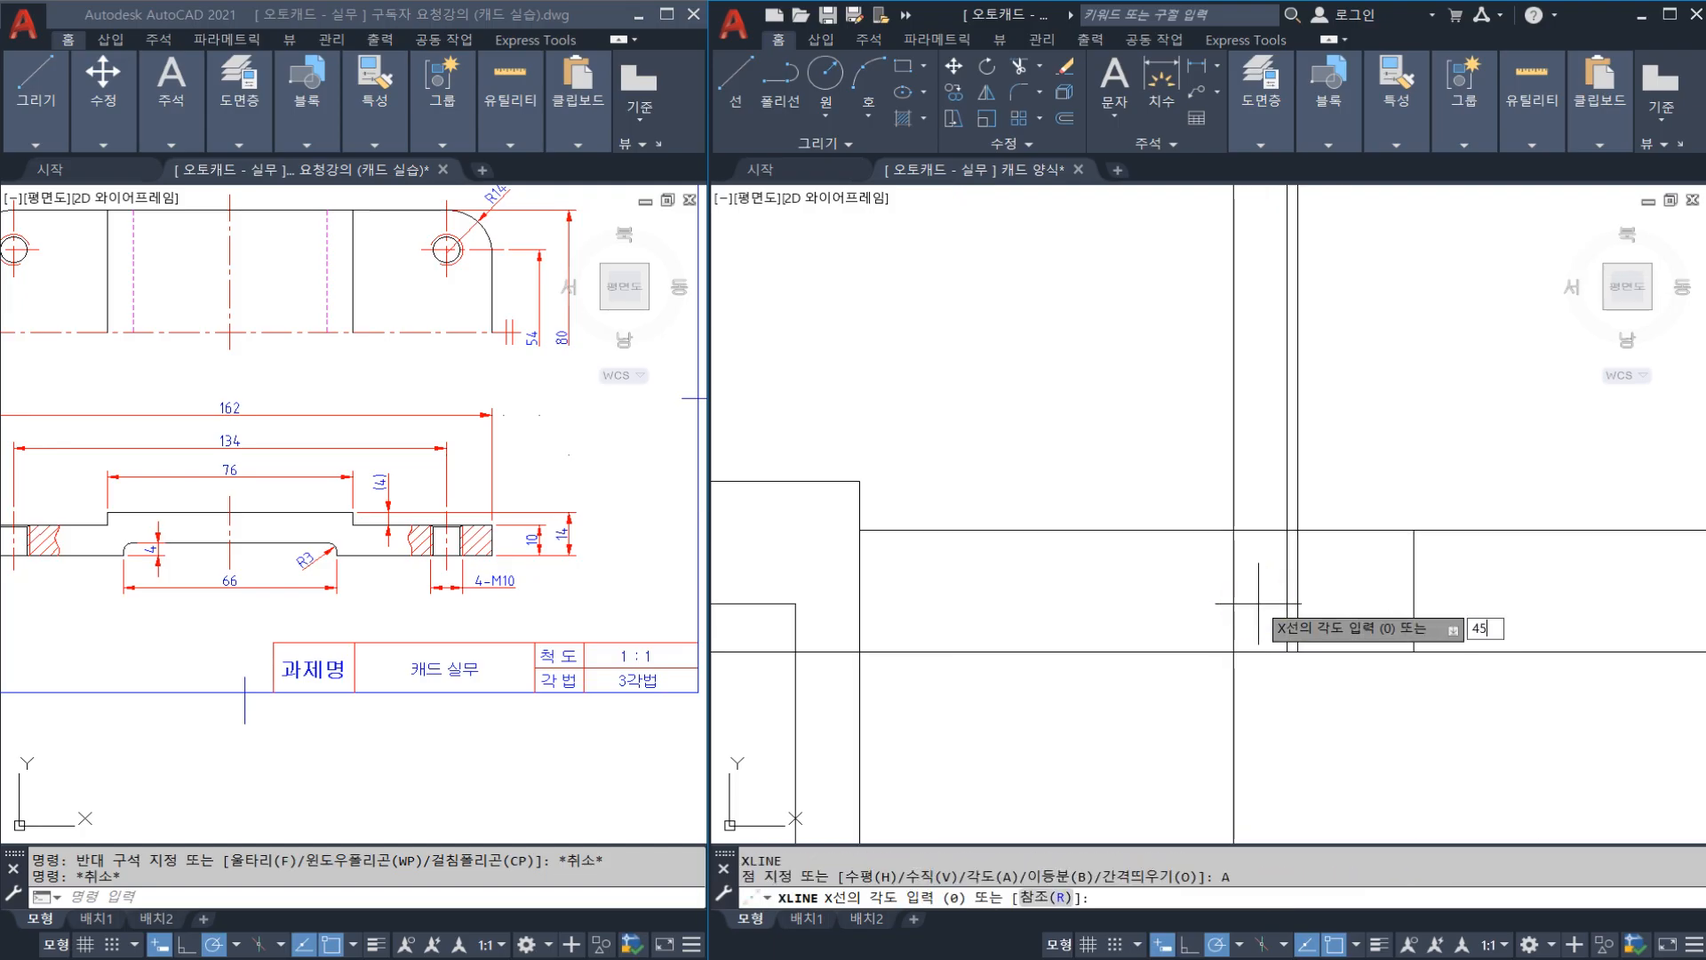
text(45)
key(Return)
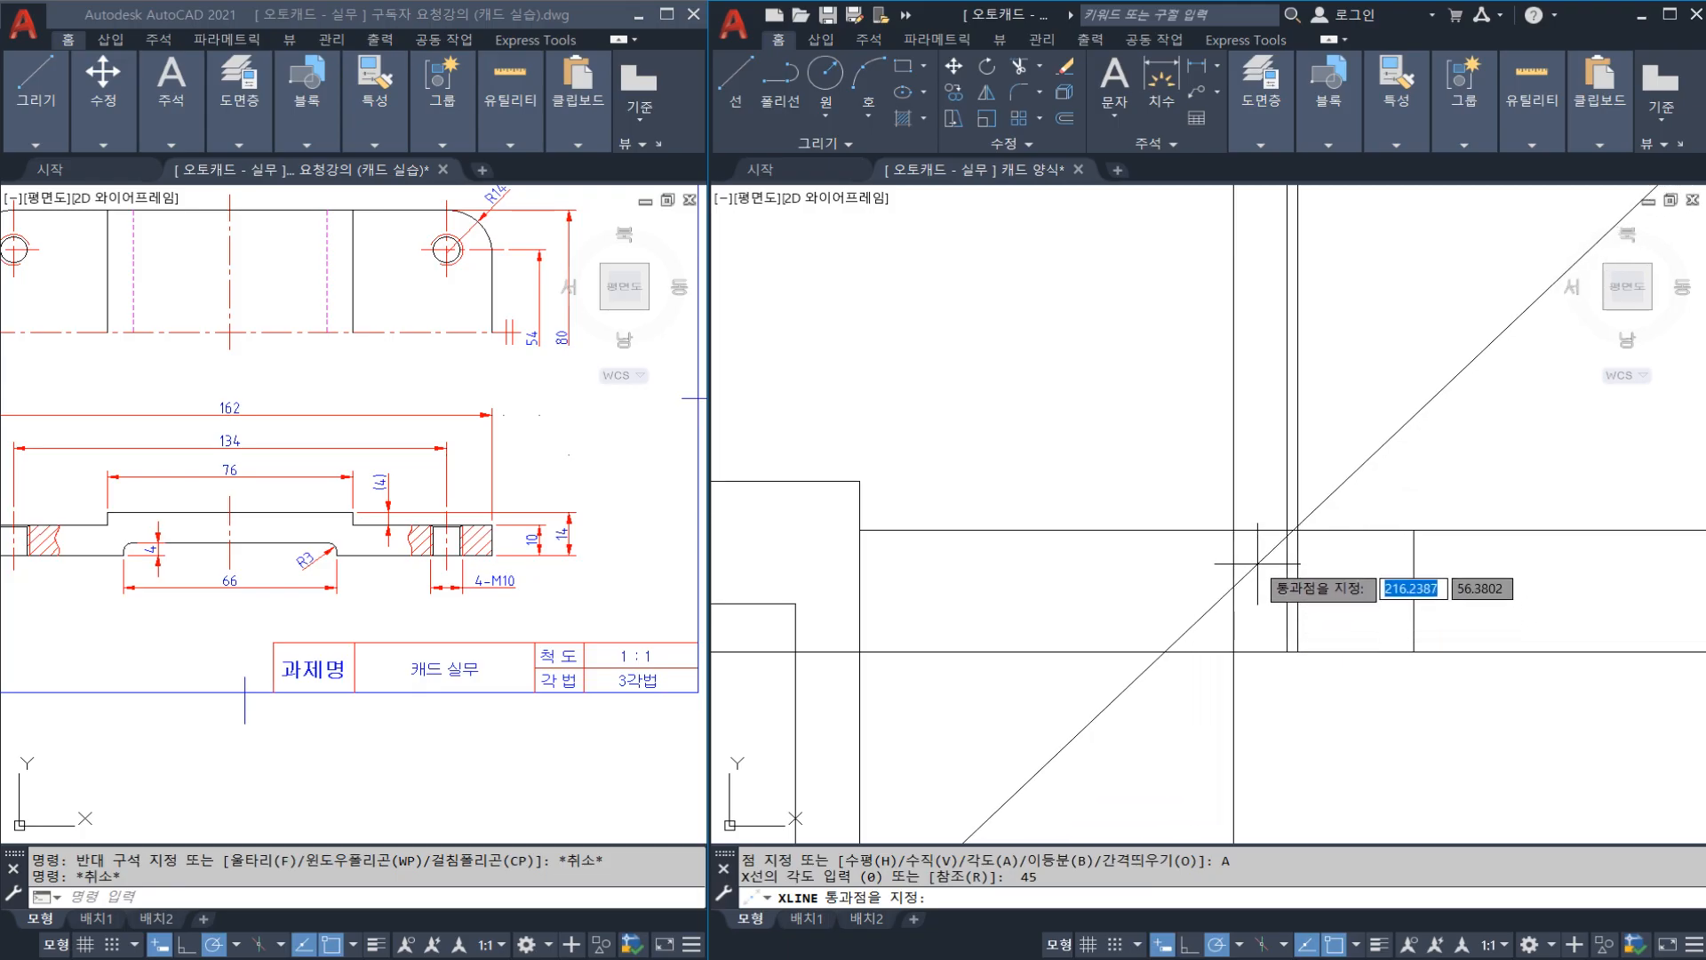
scroll(1270, 561, up, 2)
click(1325, 509)
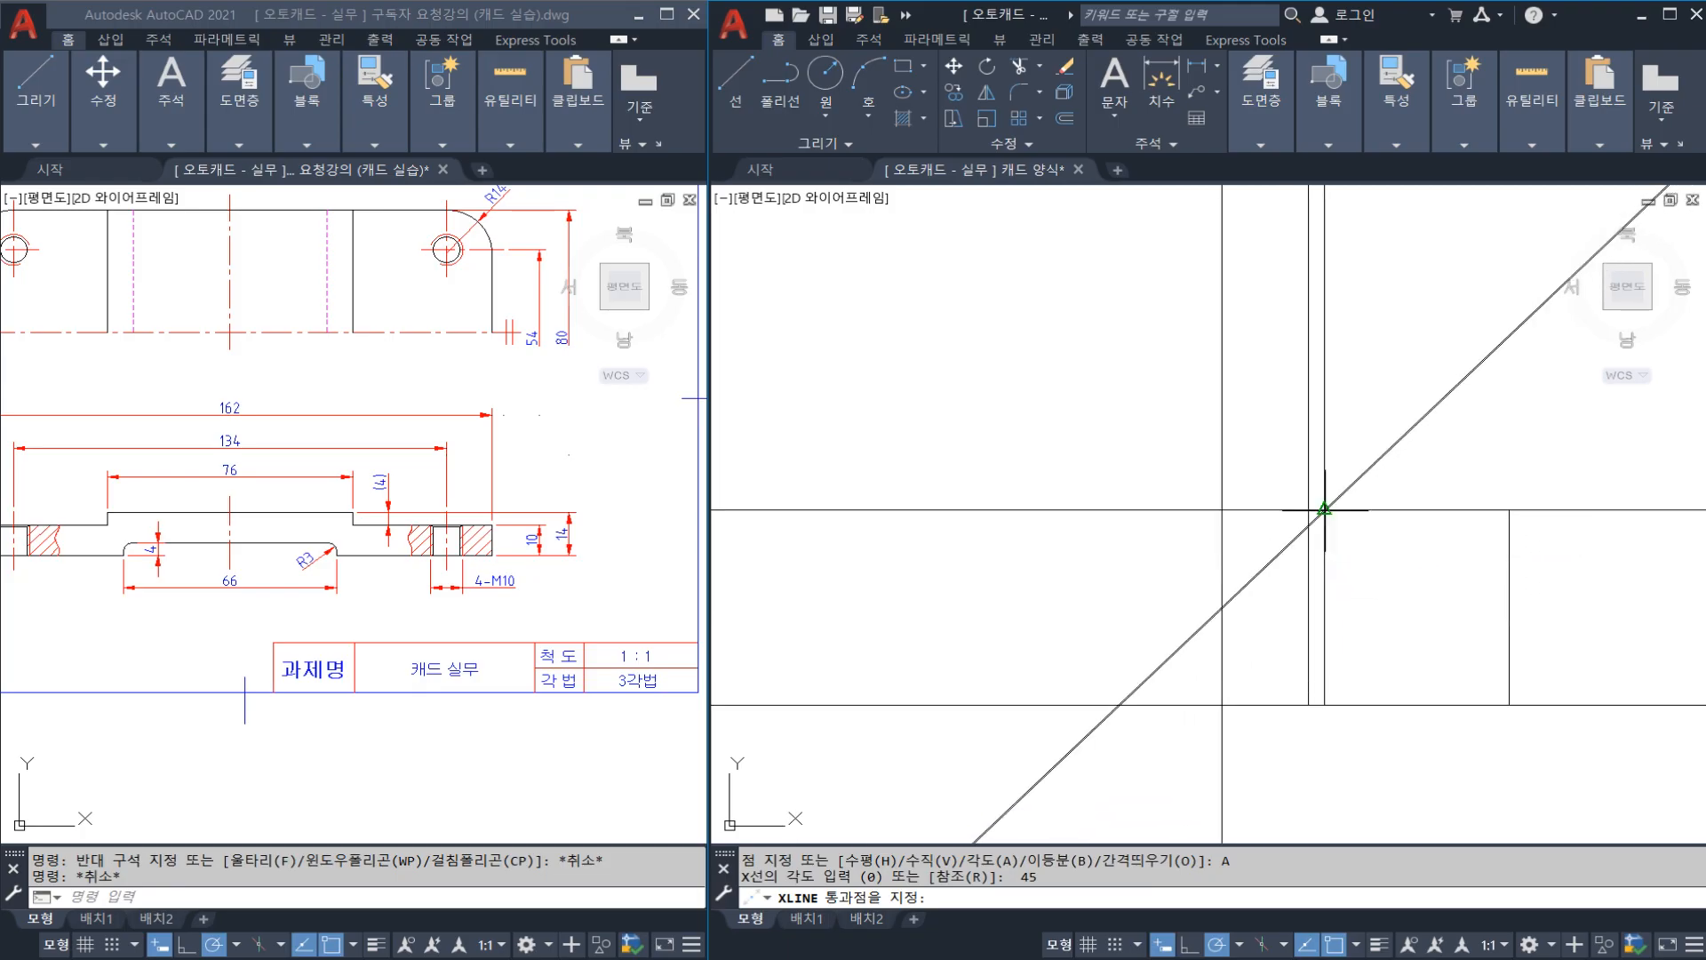
Step: Draw a horizontal line from where the 45° line crosses the inner thread line to the hole's centreline
key(Escape)
text(l)
key(Return)
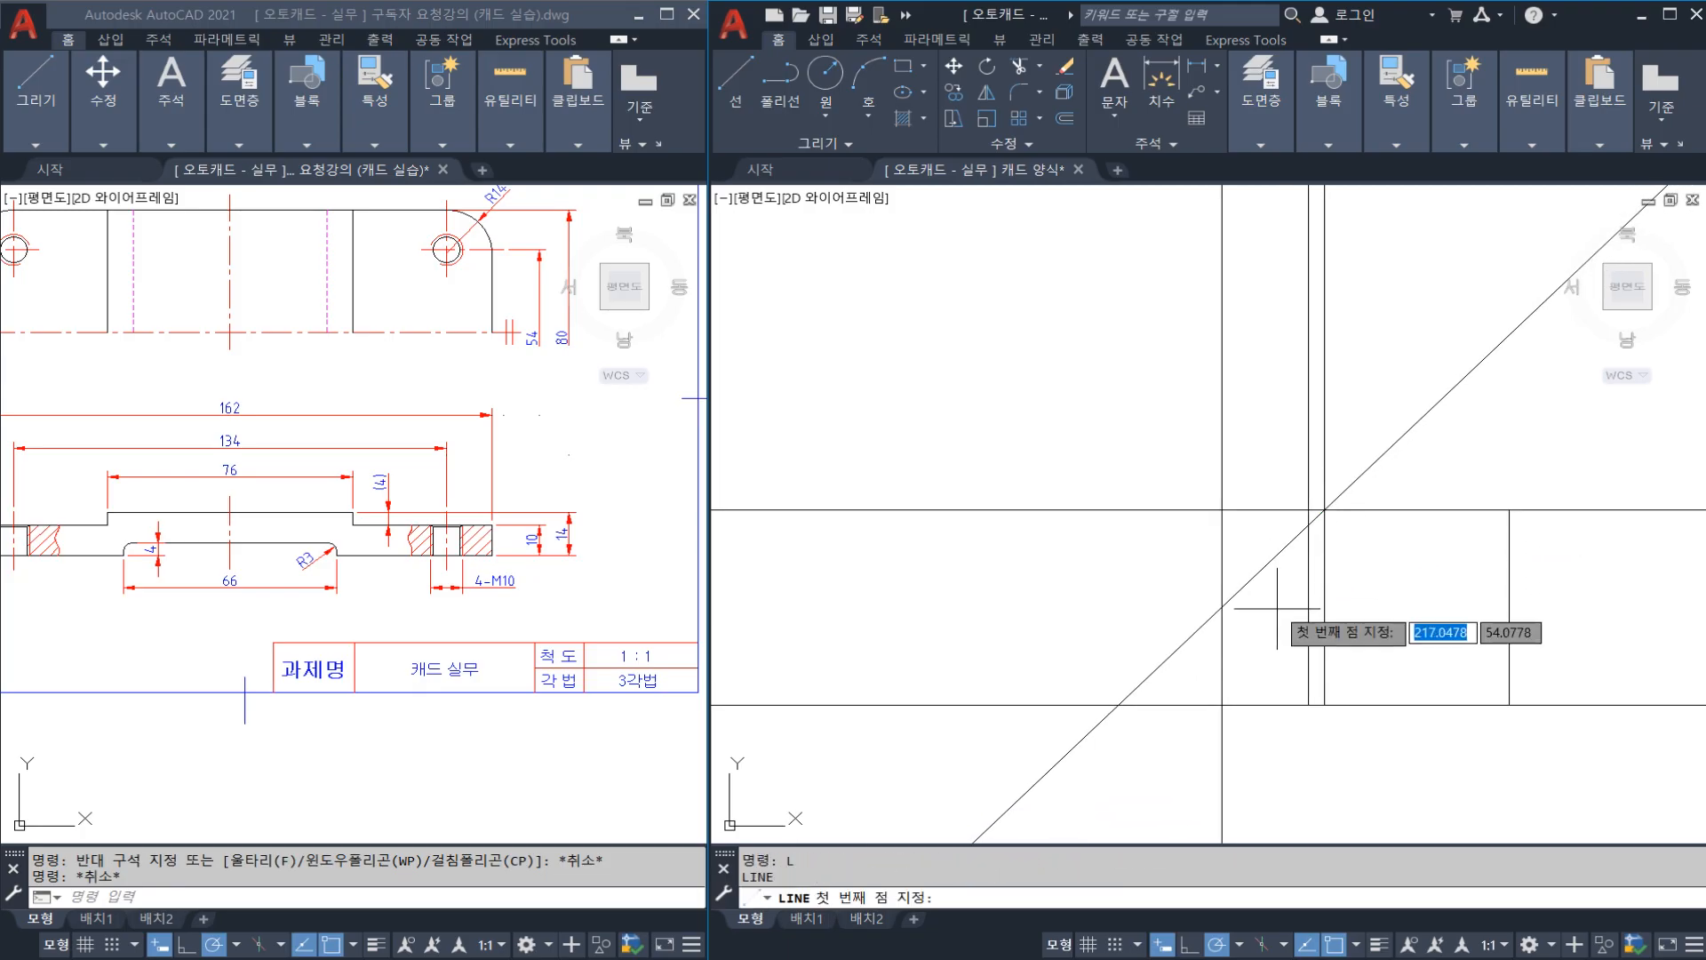
click(1309, 524)
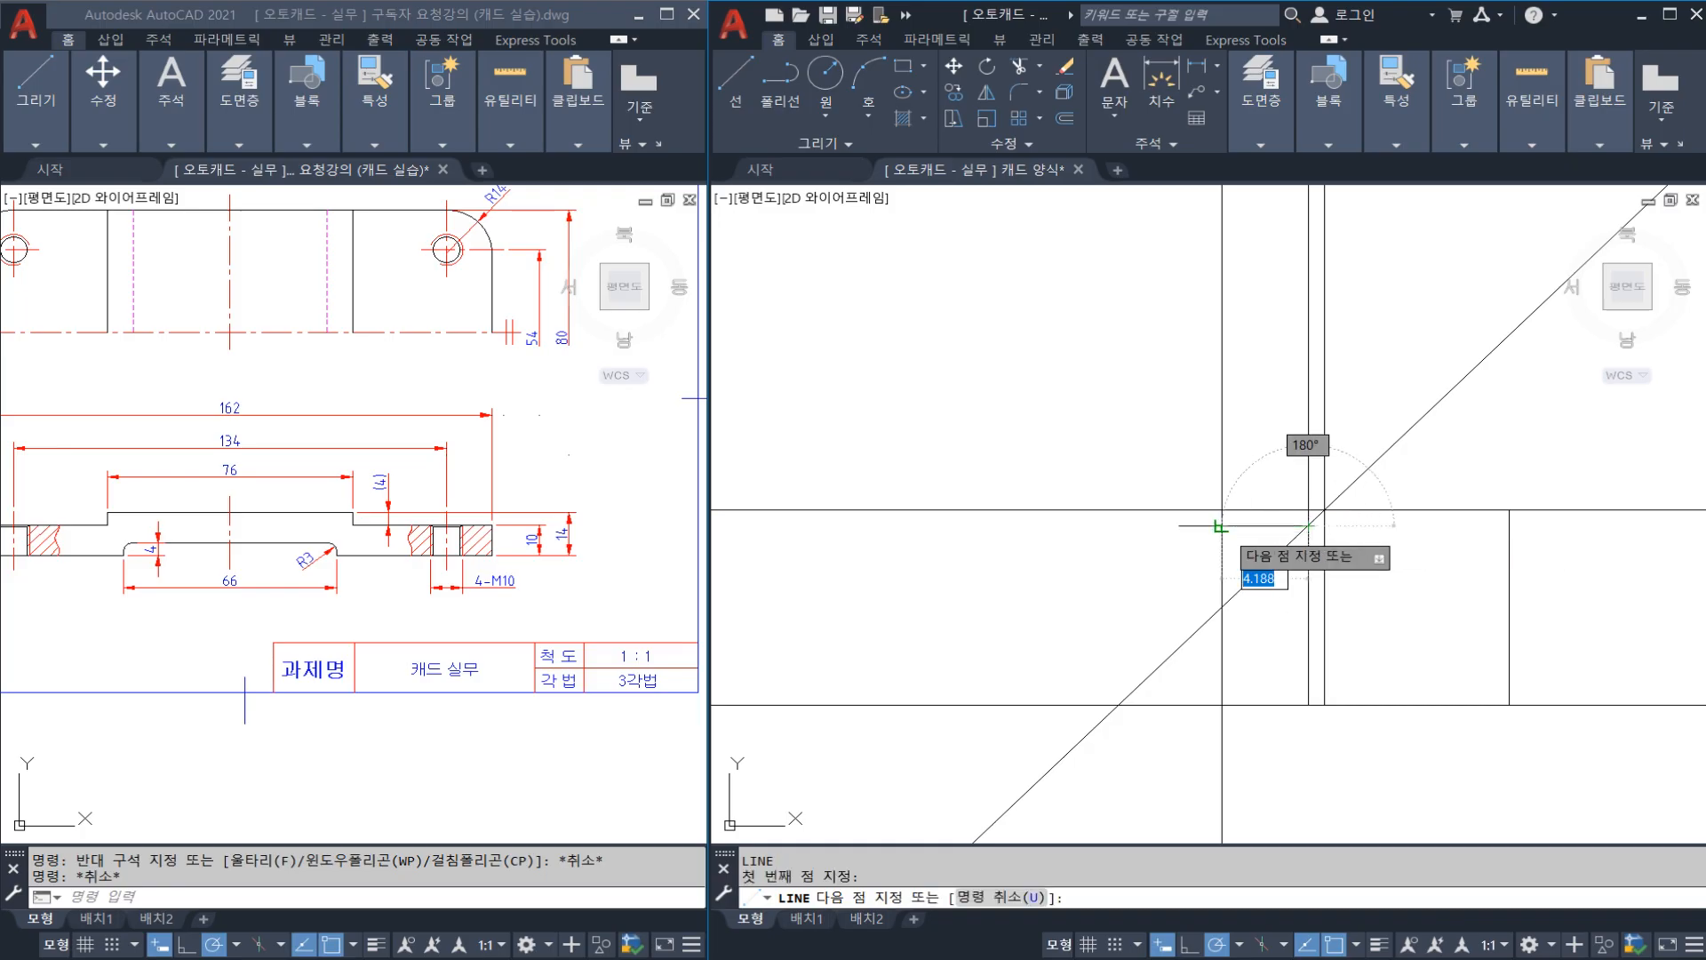
click(1223, 525)
key(Escape)
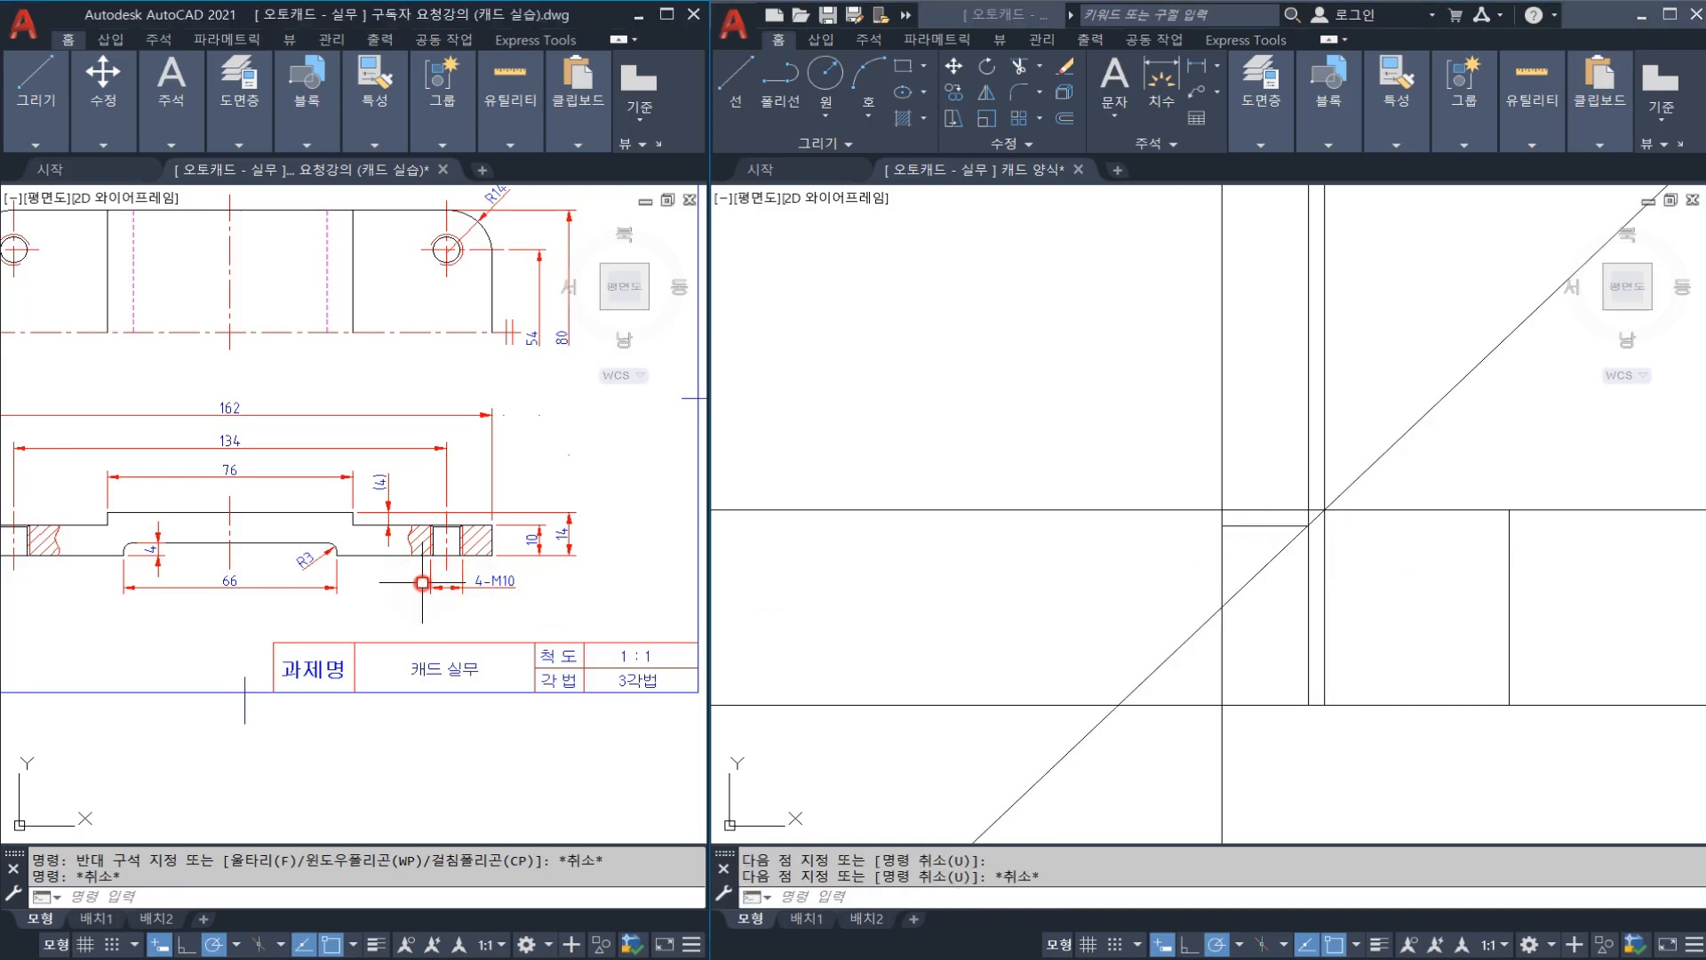
Step: Check the chamfer in the reference drawing and trim the 45° construction line above the front view's step edge
scroll(435, 557, up, 5)
scroll(458, 556, up, 3)
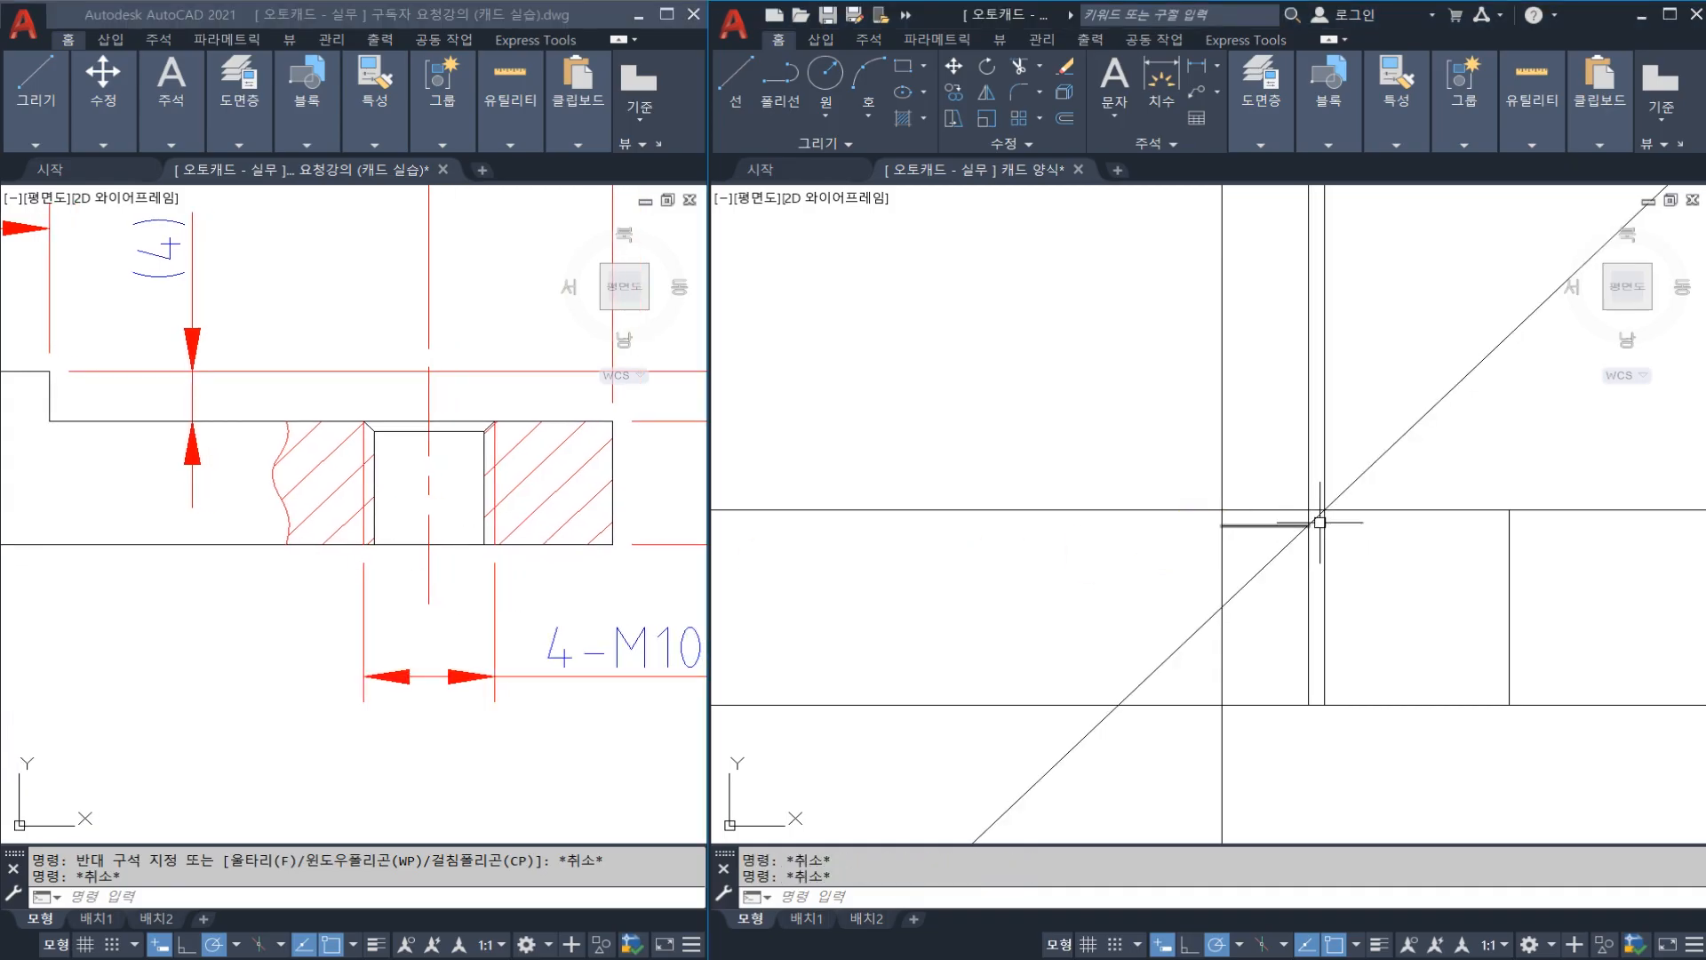
text(tr)
key(space)
click(1349, 511)
key(space)
click(1349, 486)
key(Escape)
key(Escape)
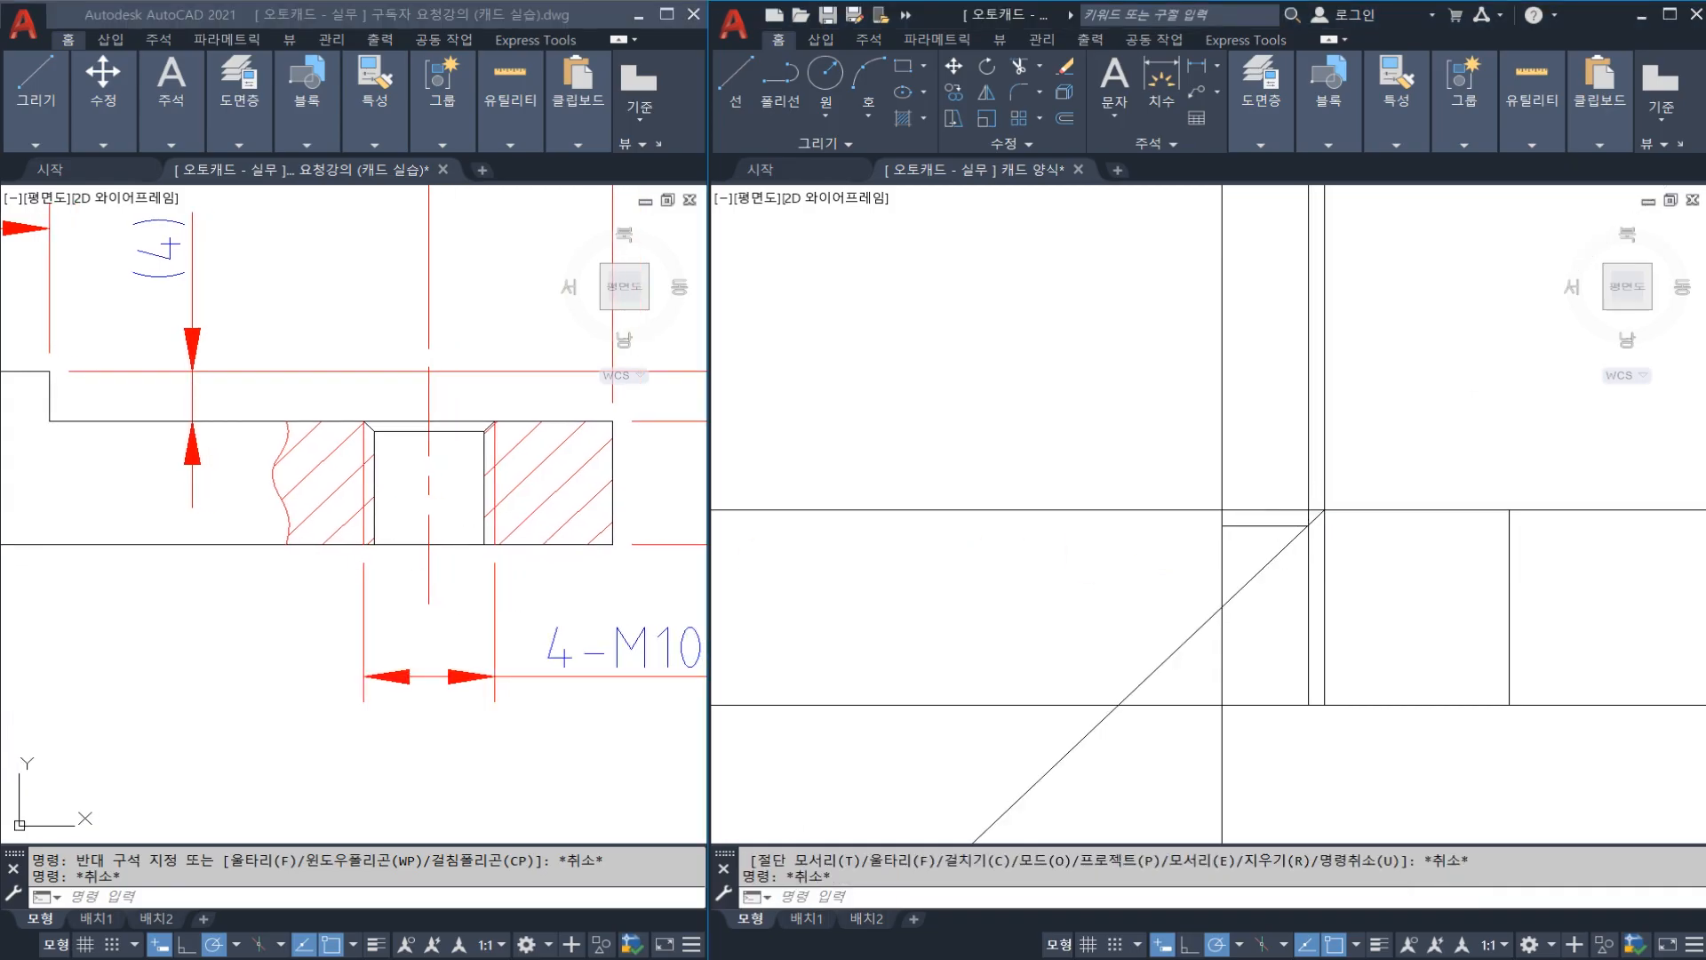
Step: Trim the inner thread line between the step edge and the 45° chamfer line
scroll(1272, 544, up, 4)
key(space)
click(1329, 462)
click(1333, 530)
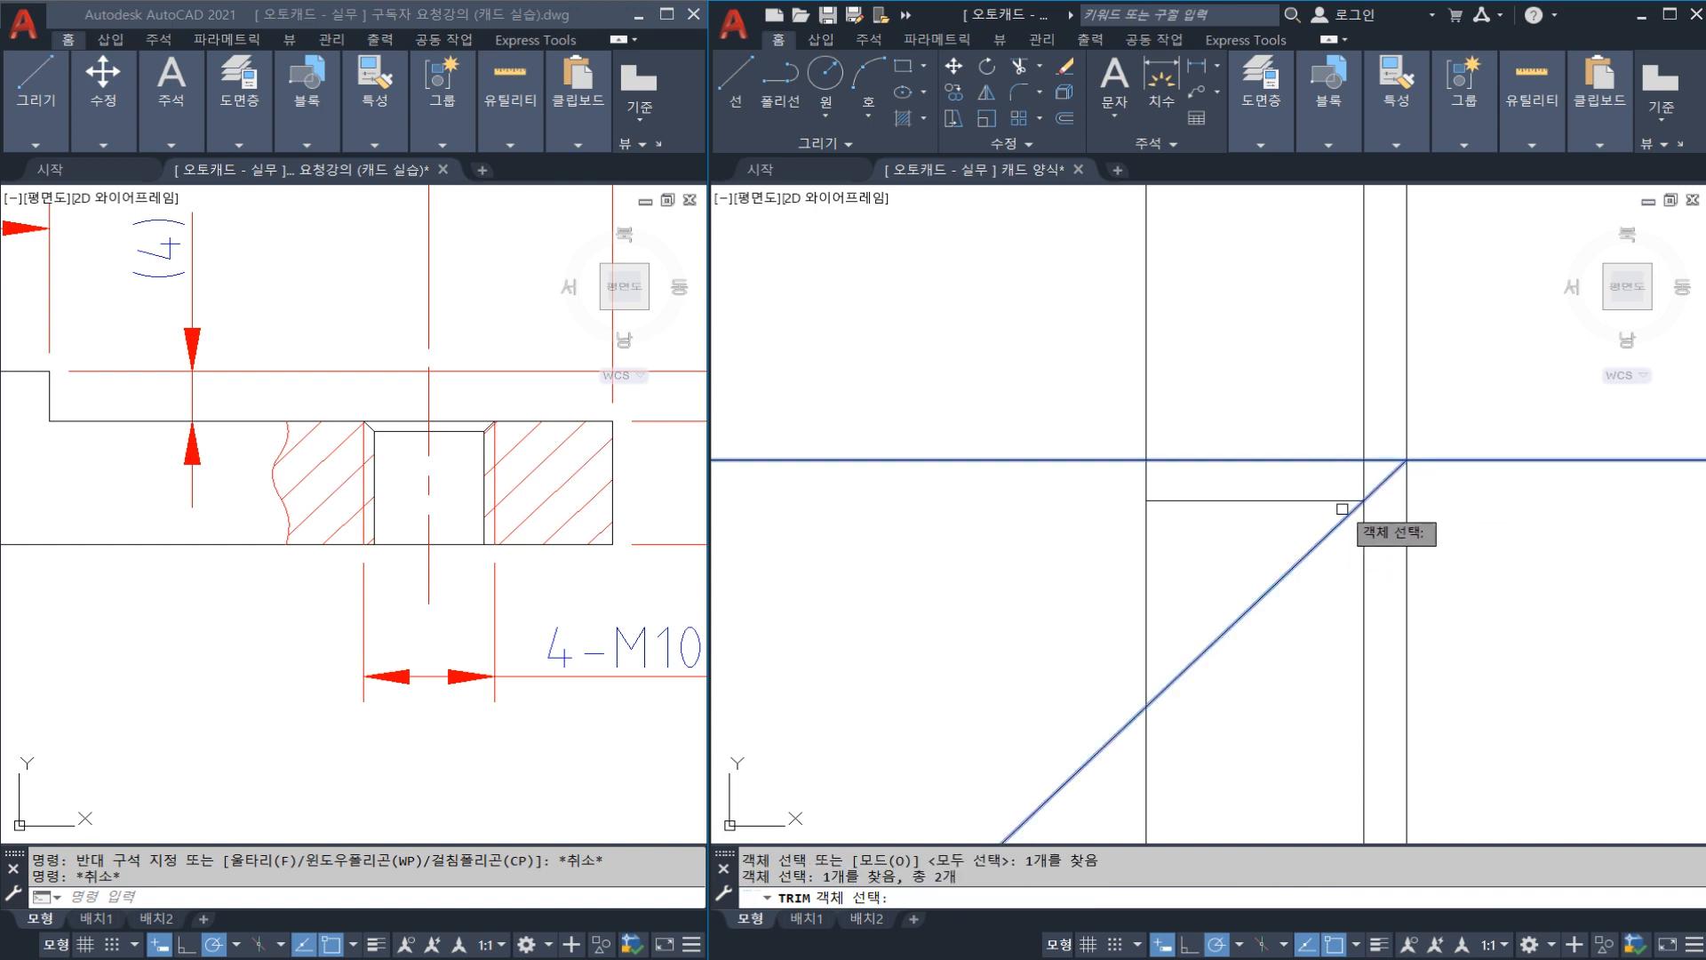
key(space)
click(1364, 475)
key(Escape)
Step: Trim the 45° line inside the hole at the inner thread line, leaving only the short chamfer
key(space)
click(1366, 517)
key(space)
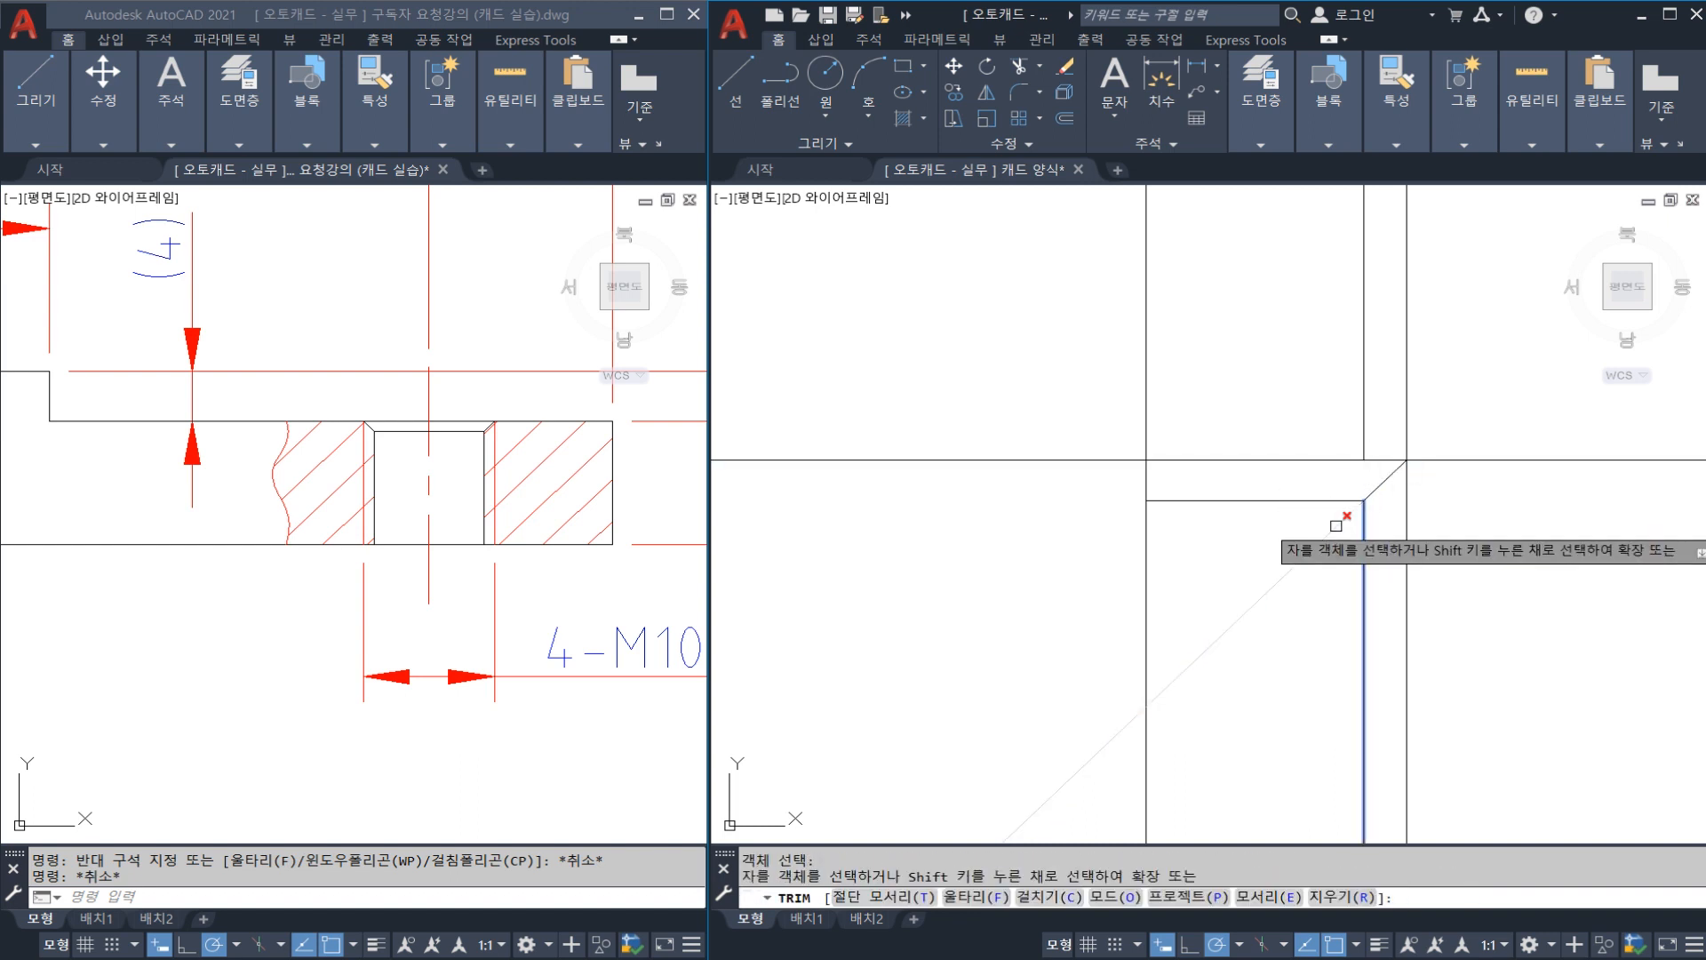
click(1333, 529)
key(Escape)
scroll(1288, 533, down, 4)
click(1381, 439)
click(1333, 430)
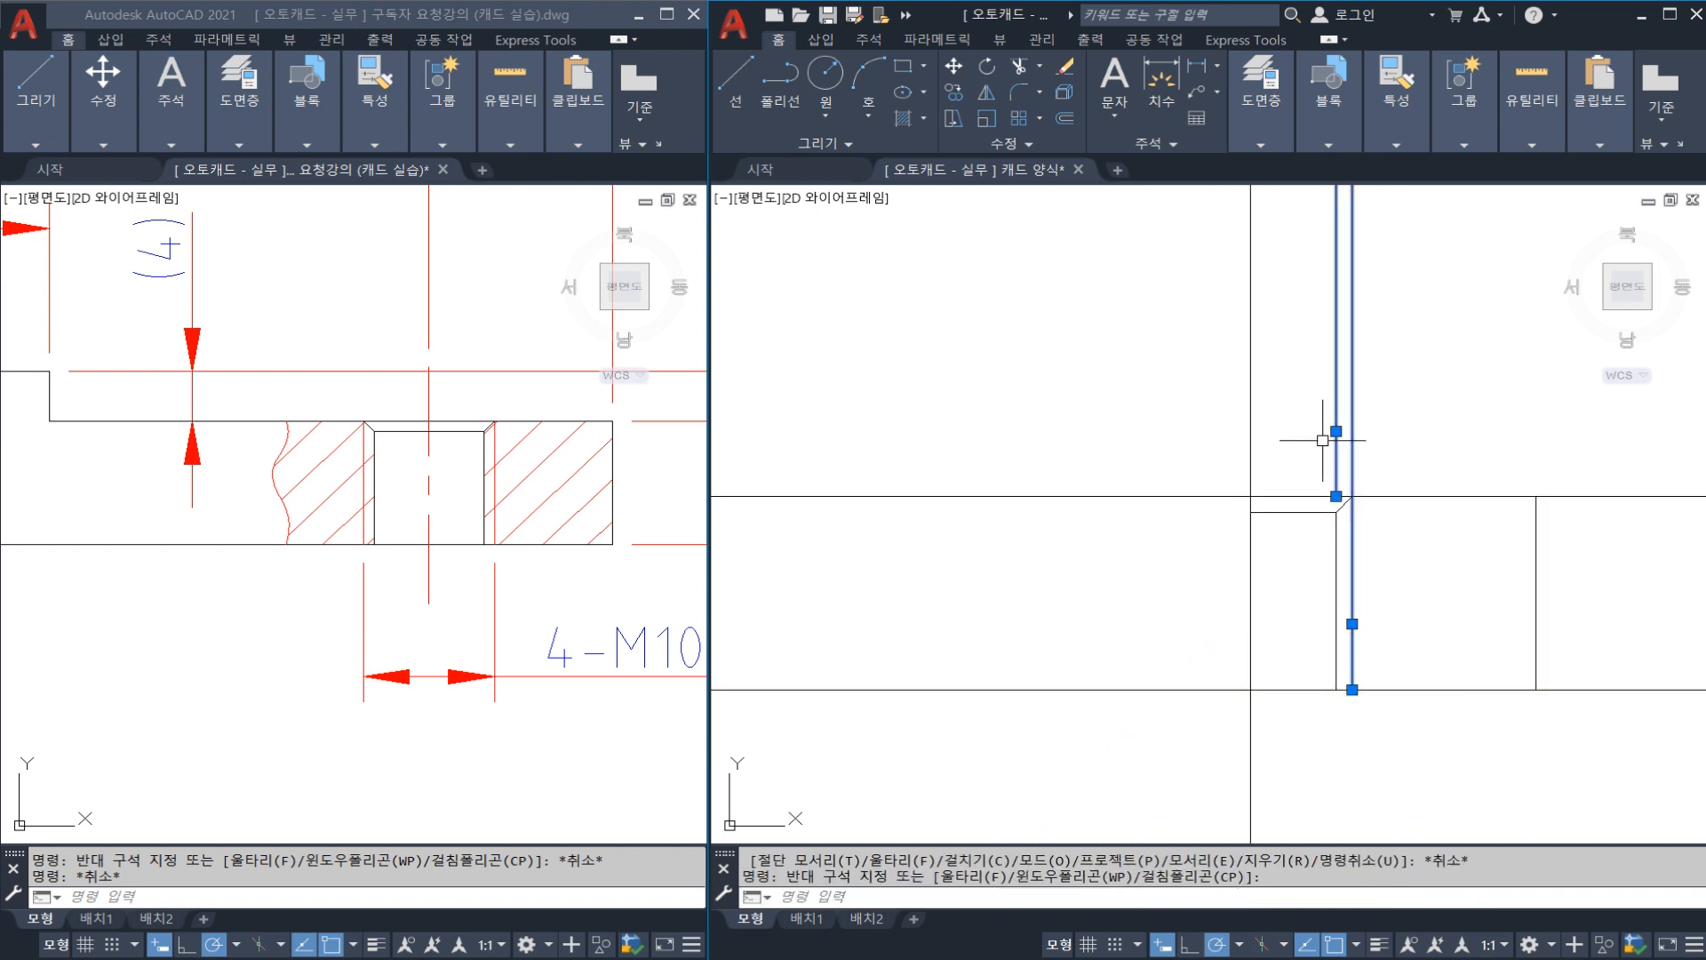
scroll(1325, 469, down, 3)
key(Escape)
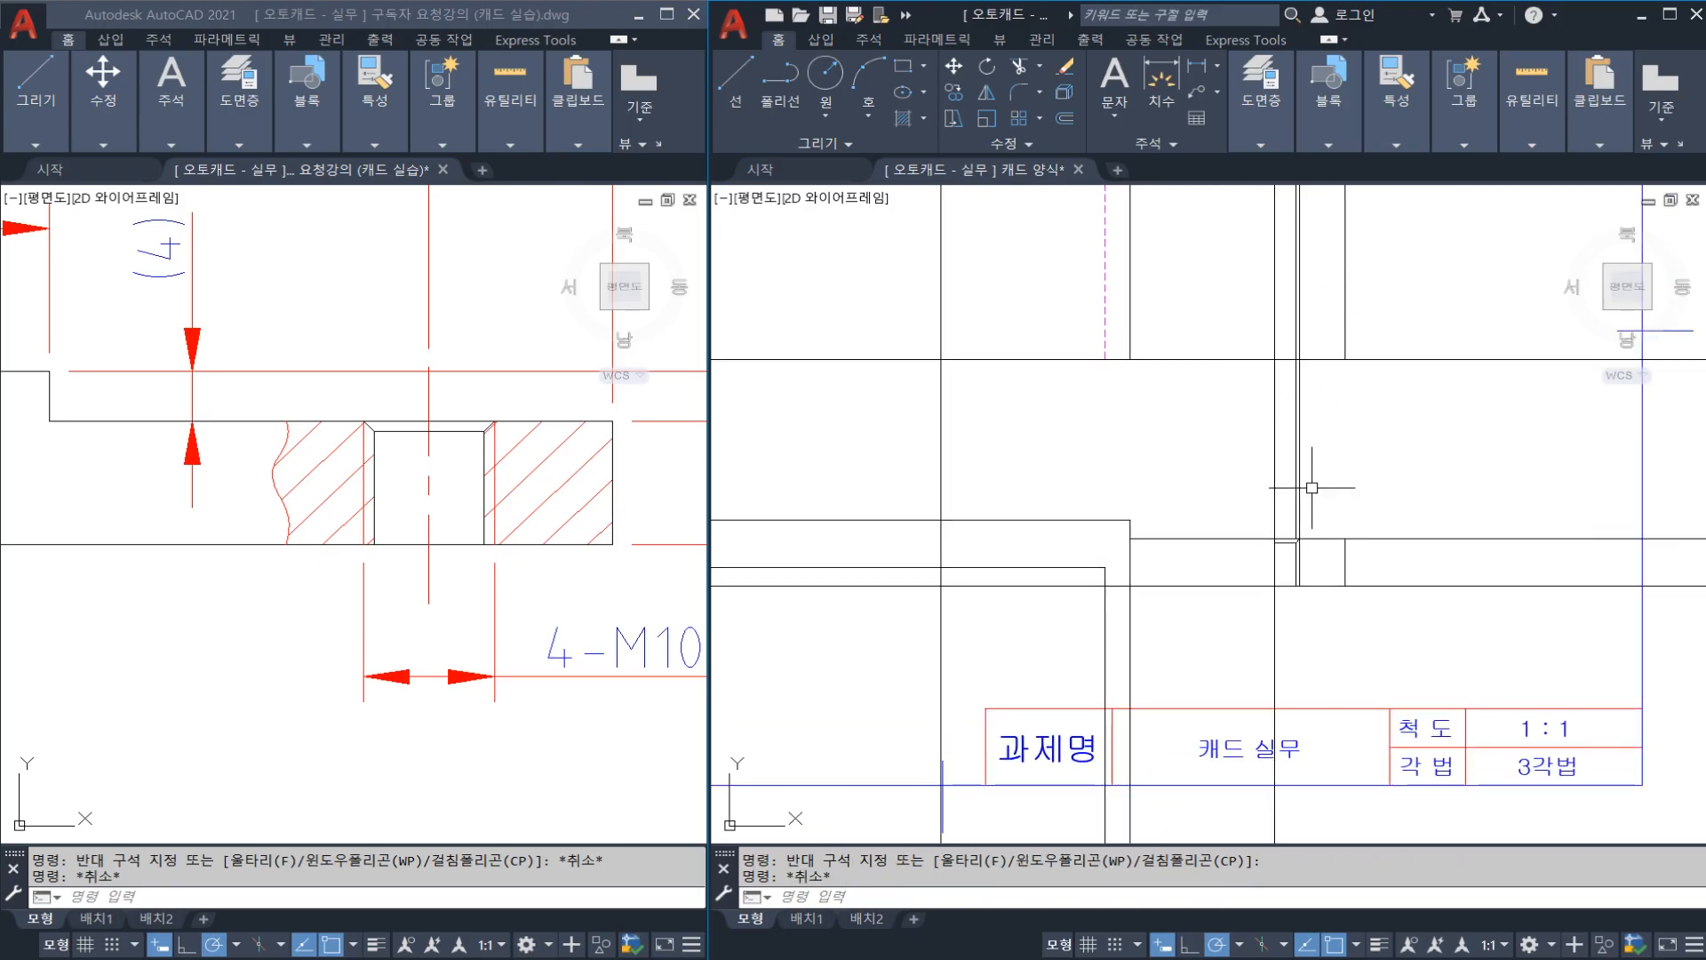
Step: Assign the M10 hole's outer thread line to the 가는실선 layer
scroll(1294, 524, up, 3)
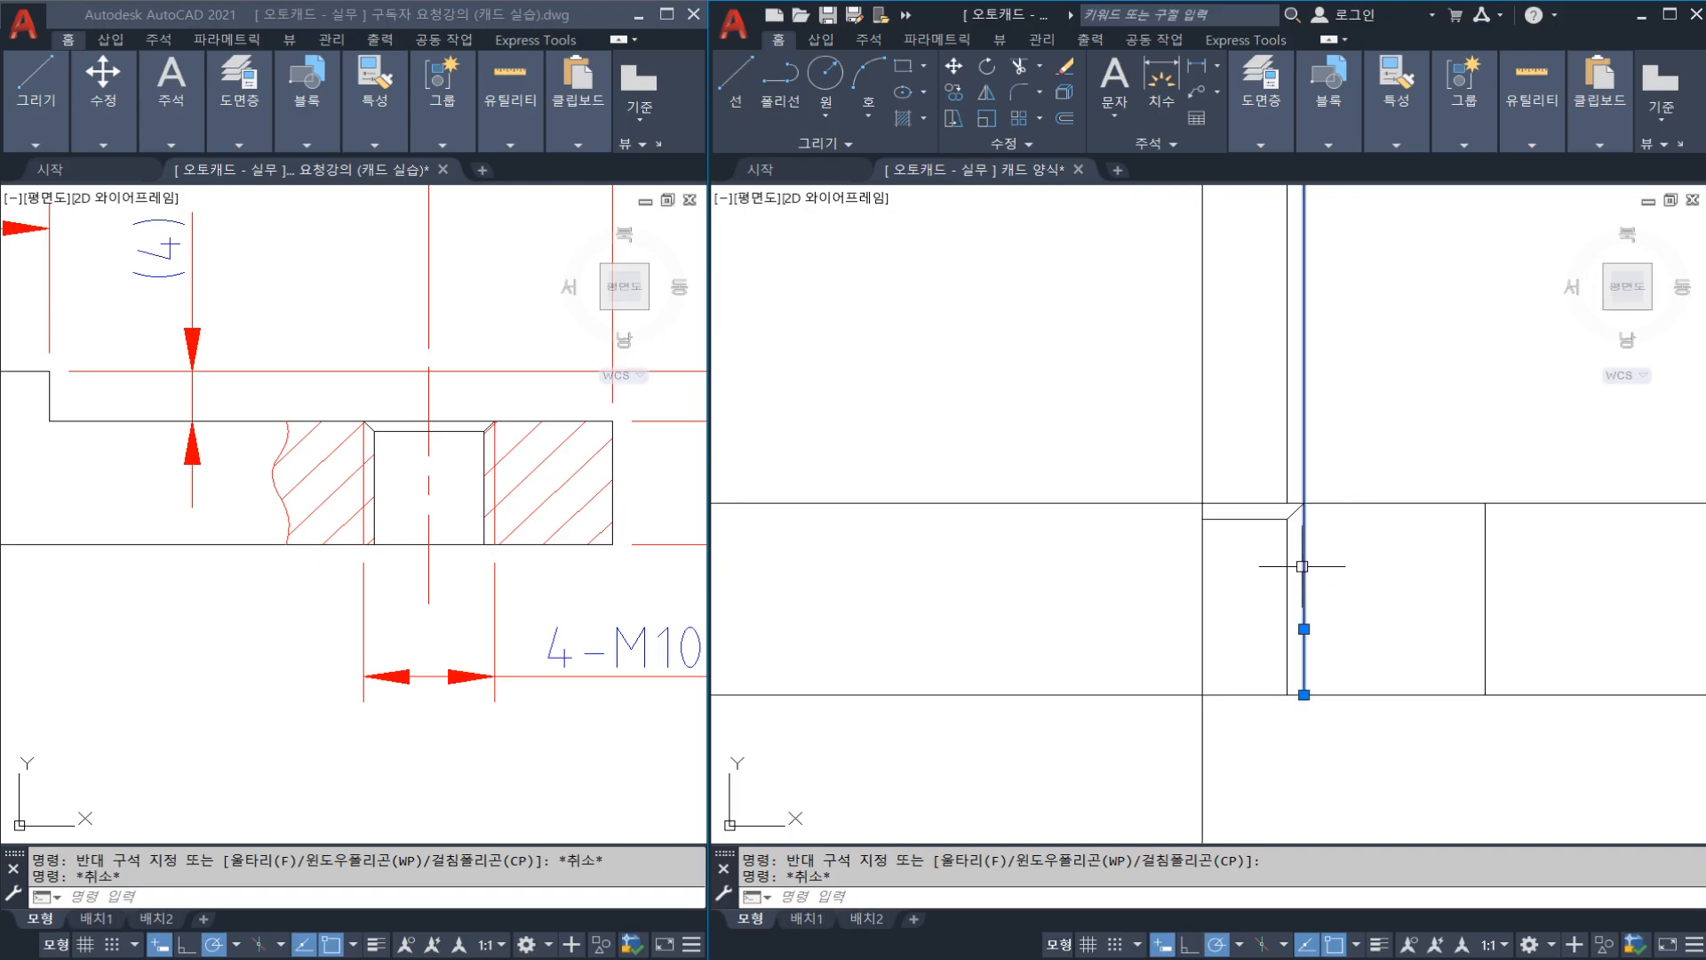
click(1260, 144)
click(1342, 167)
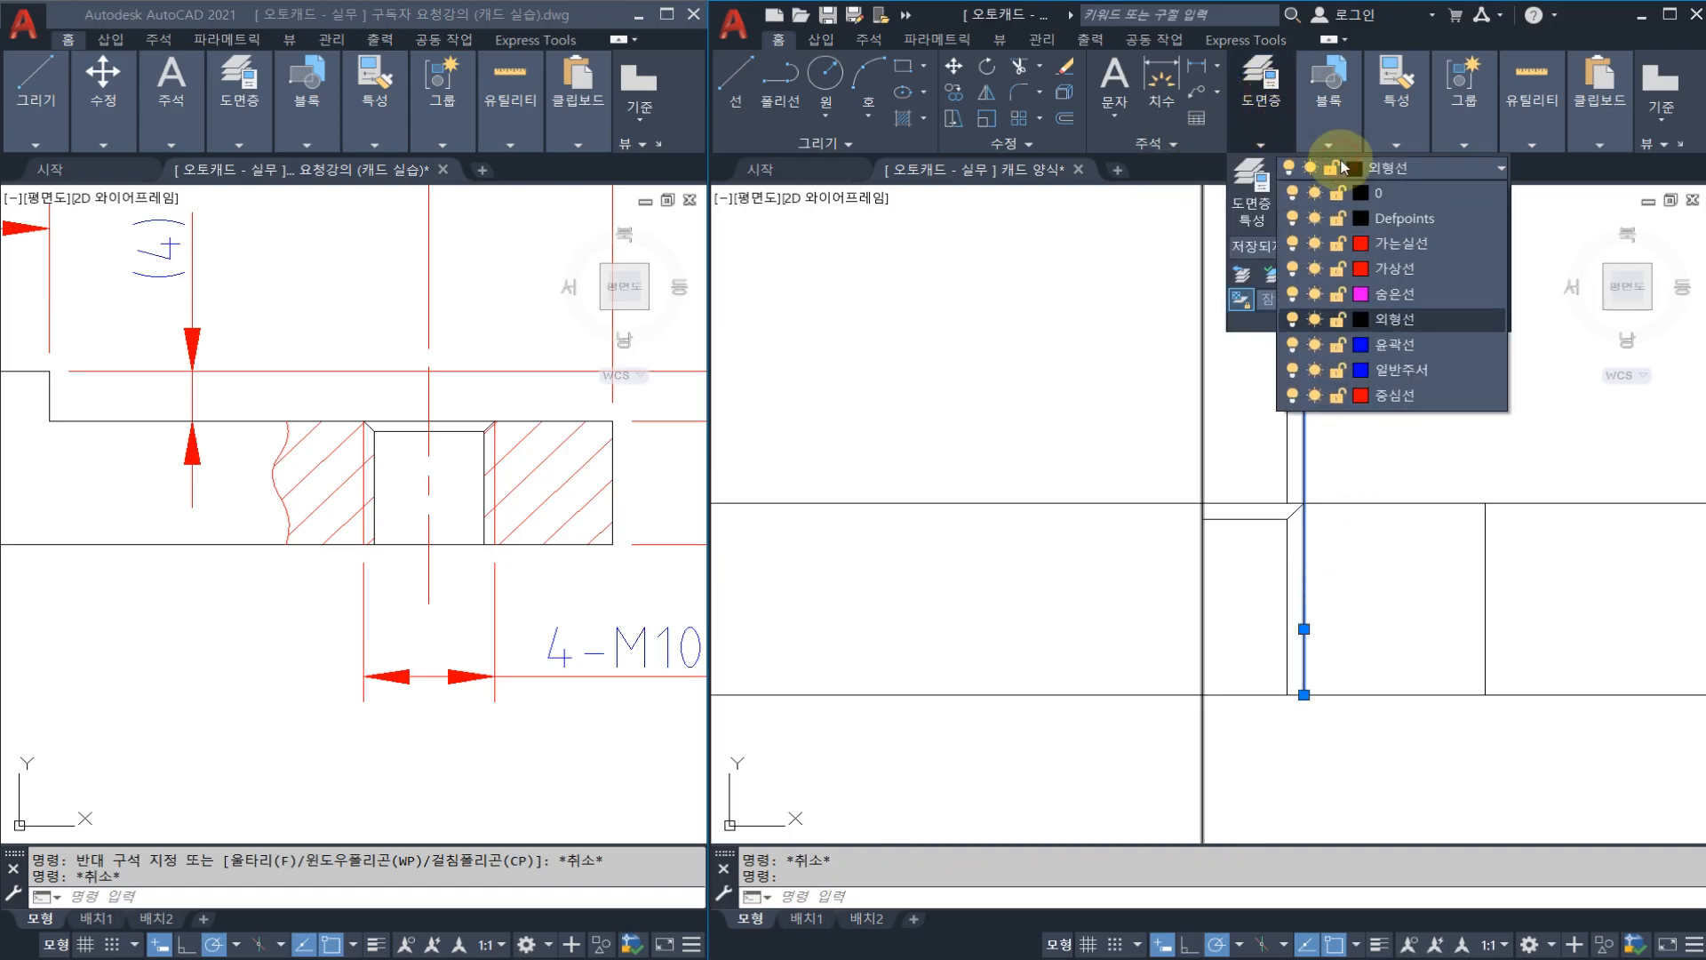
click(1392, 242)
key(Escape)
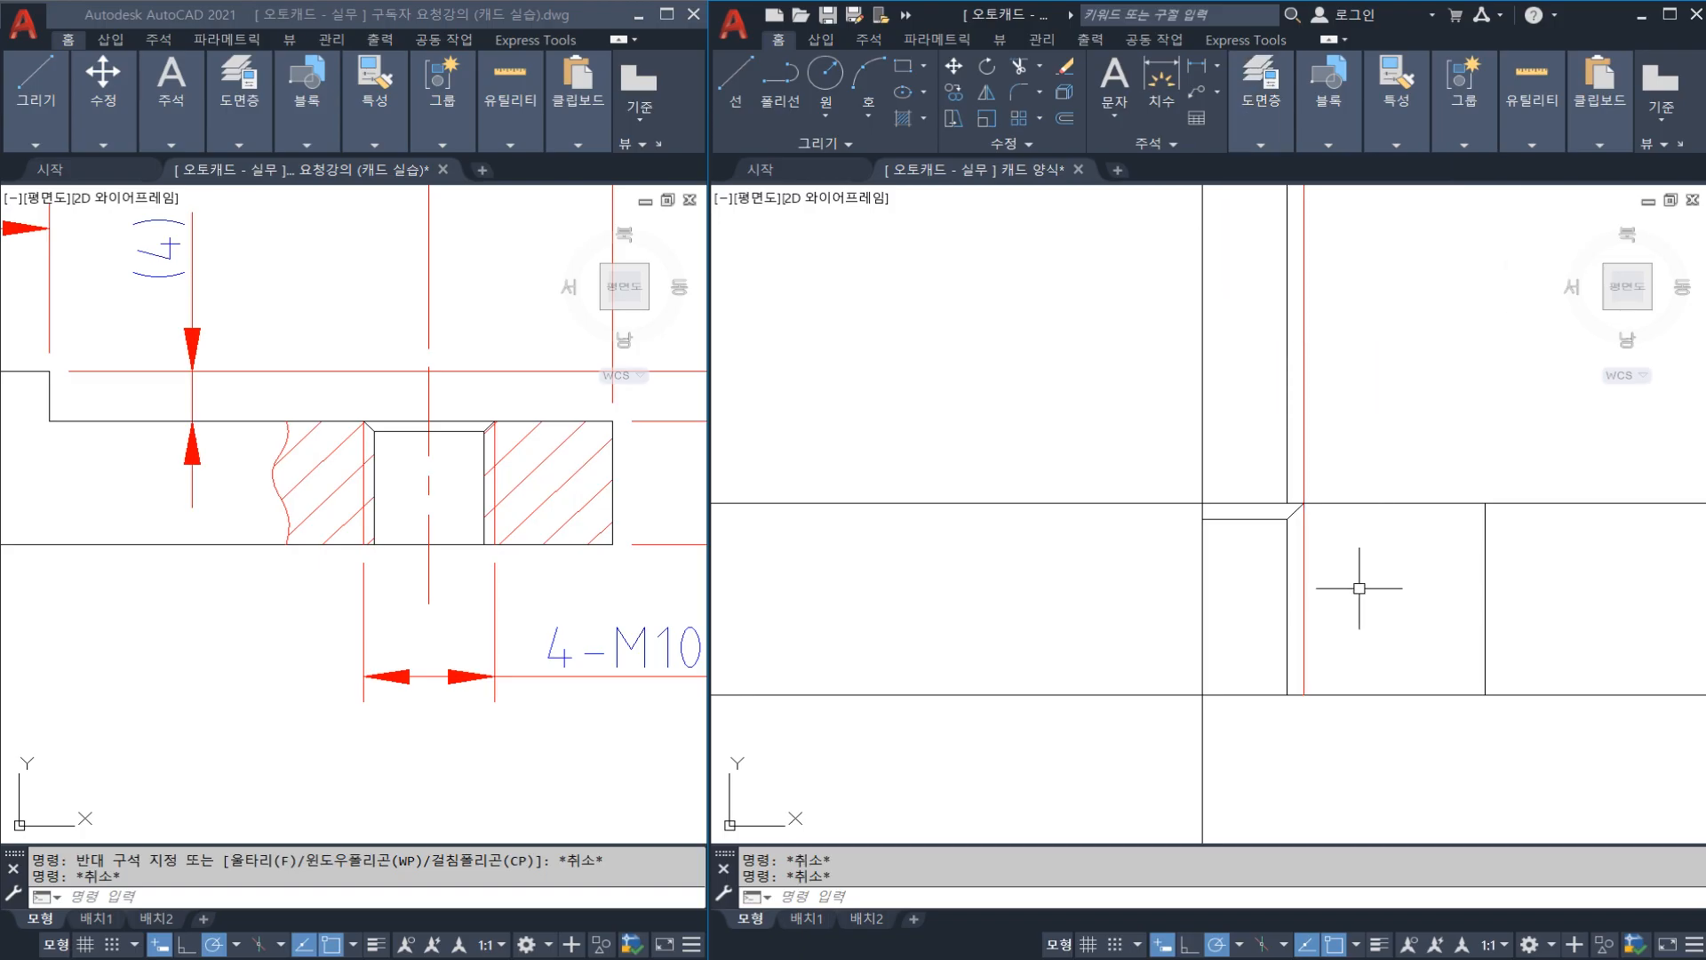
Step: Mirror the chamfer, its horizontal edge and the inner thread line about the hole's centreline, keeping the originals
click(1104, 464)
click(1342, 764)
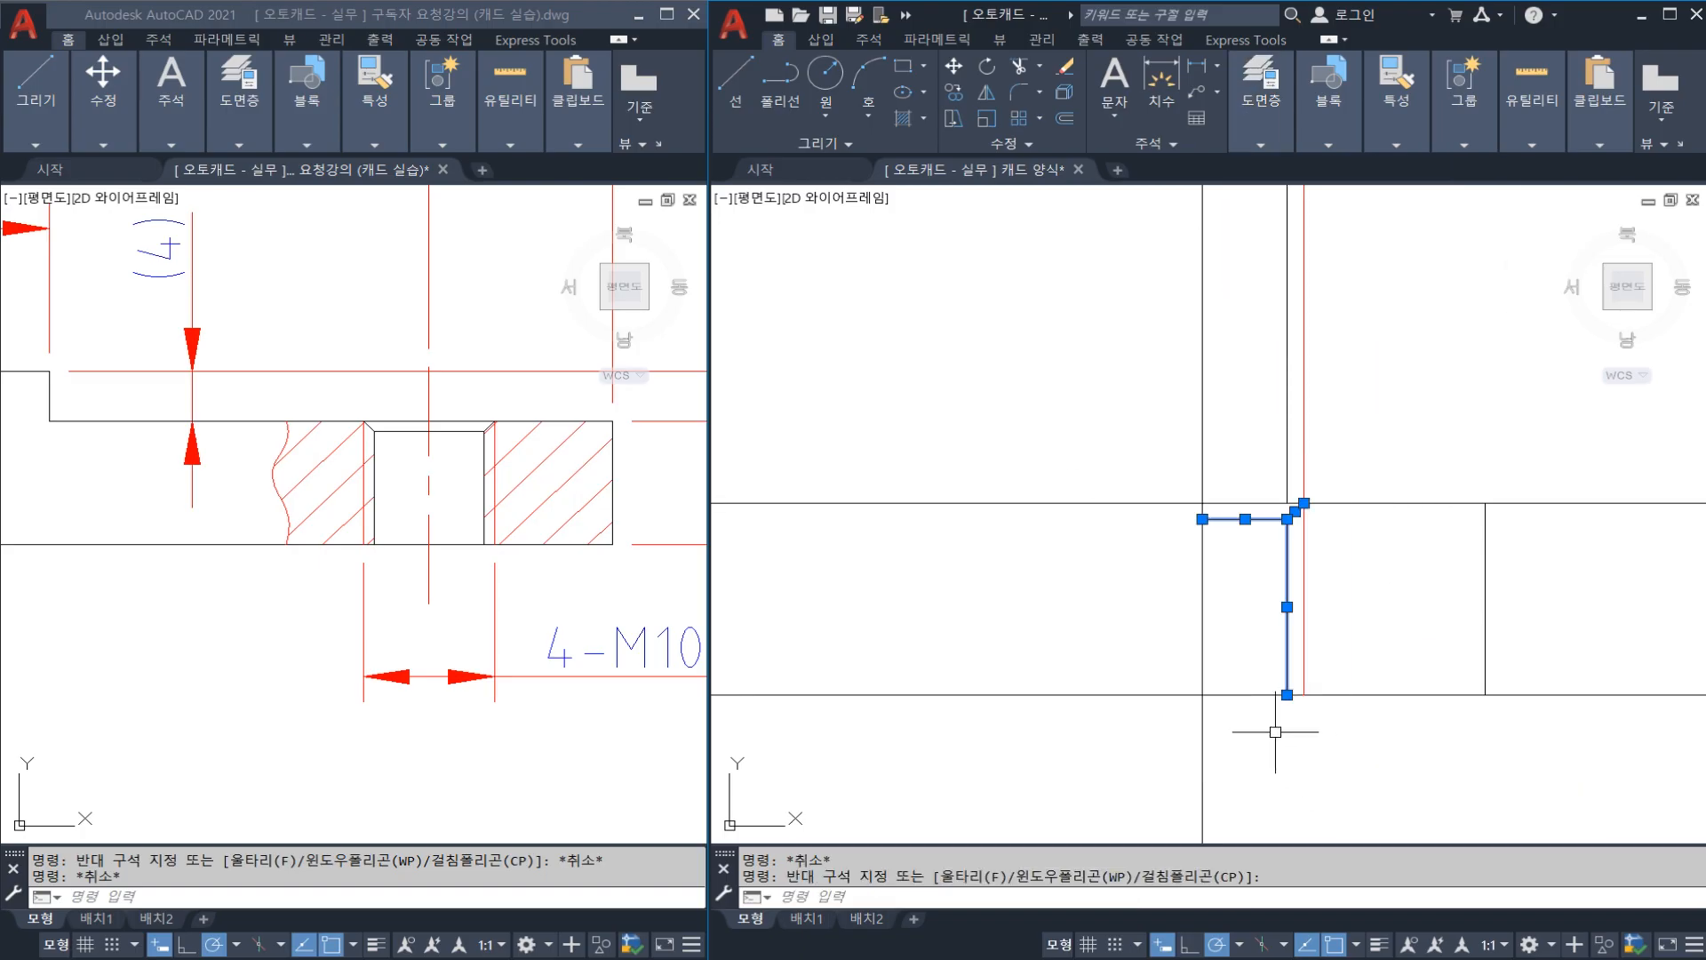
text(MI)
key(Return)
click(1203, 694)
click(1204, 651)
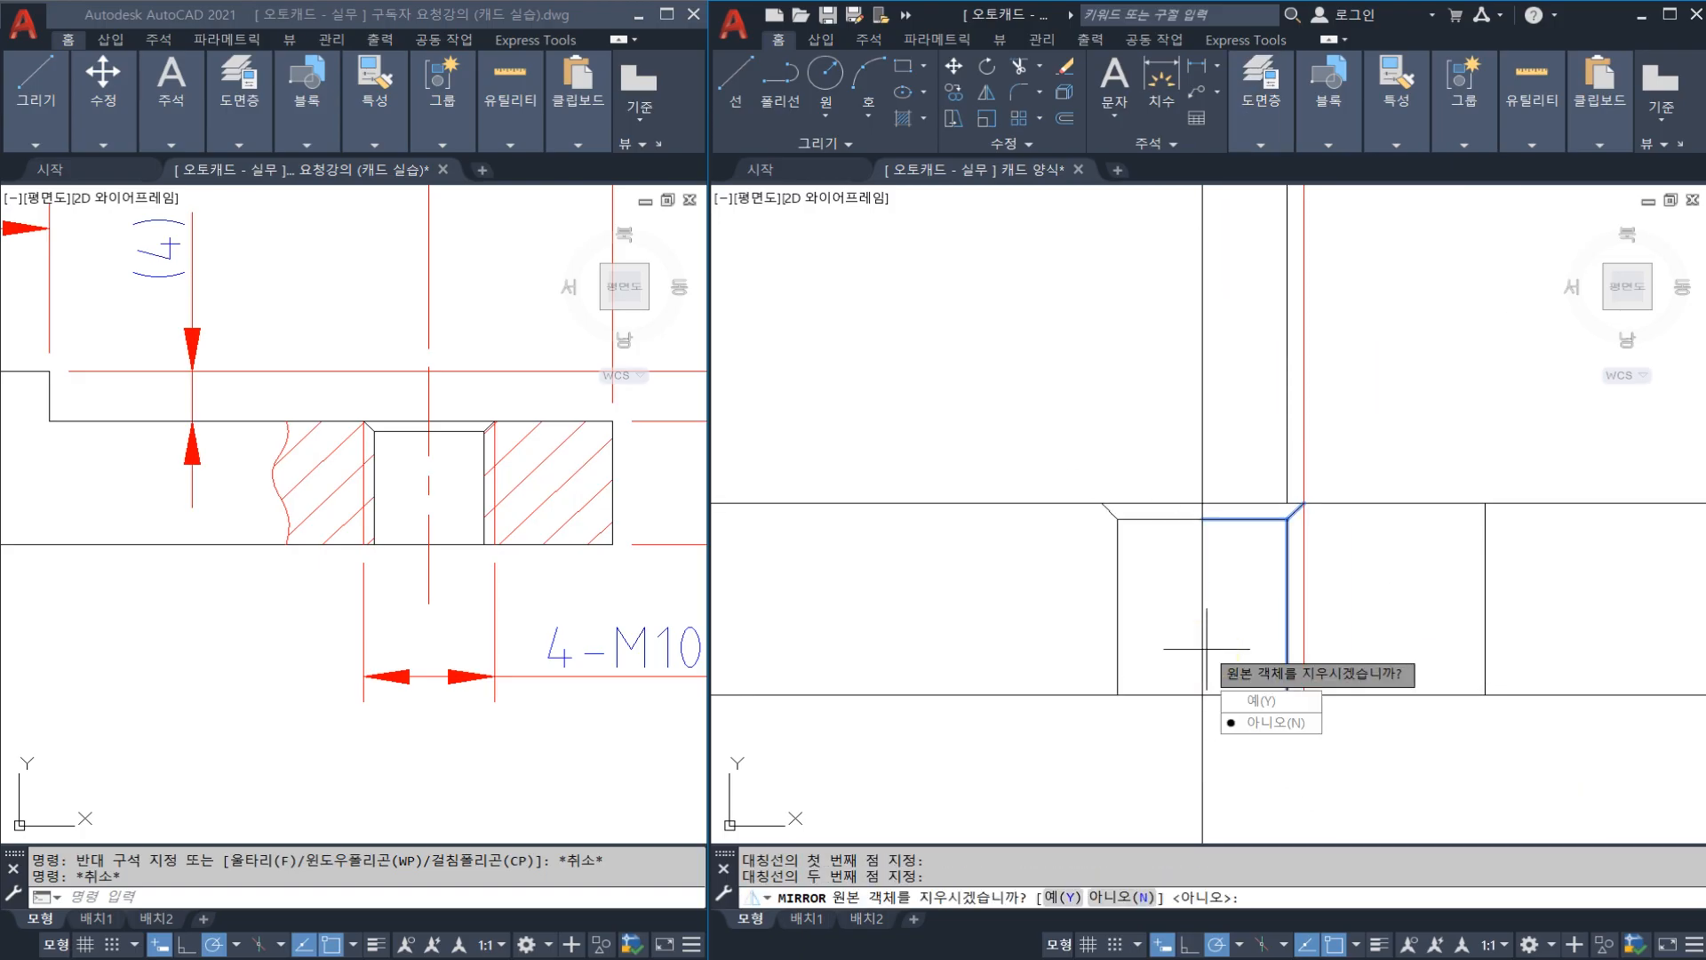
key(Escape)
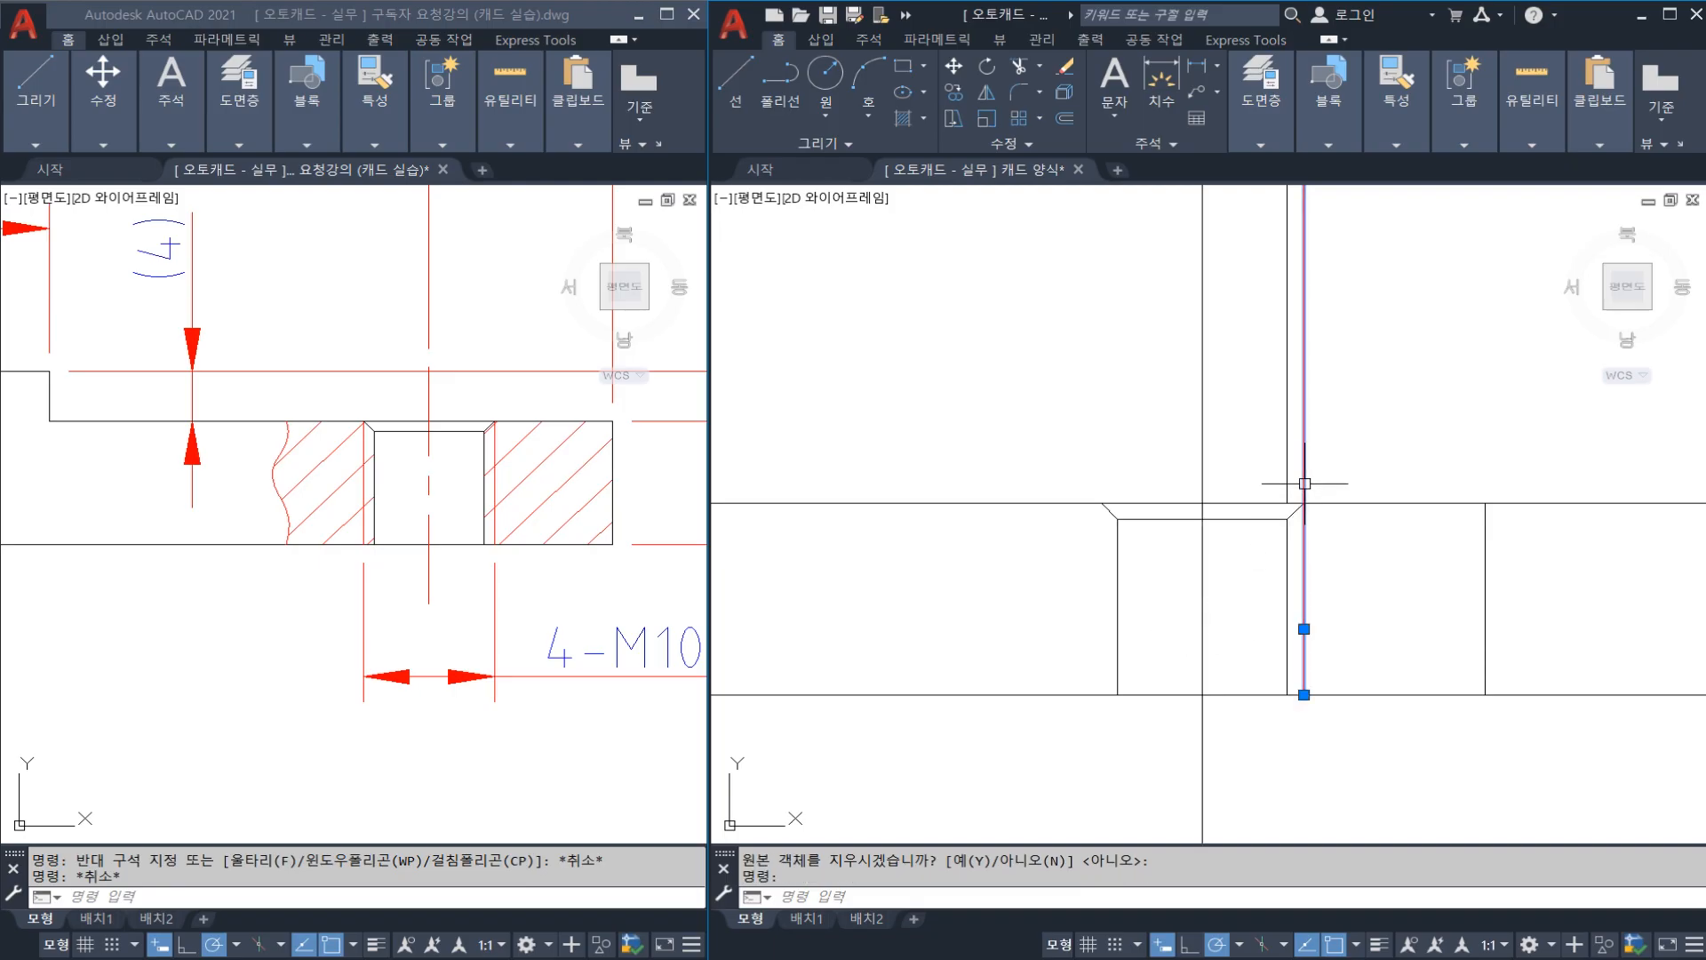
Step: Trim the inner and outer thread lines in the gap between the top and front views
scroll(1303, 485, down, 3)
text(TR)
key(Return)
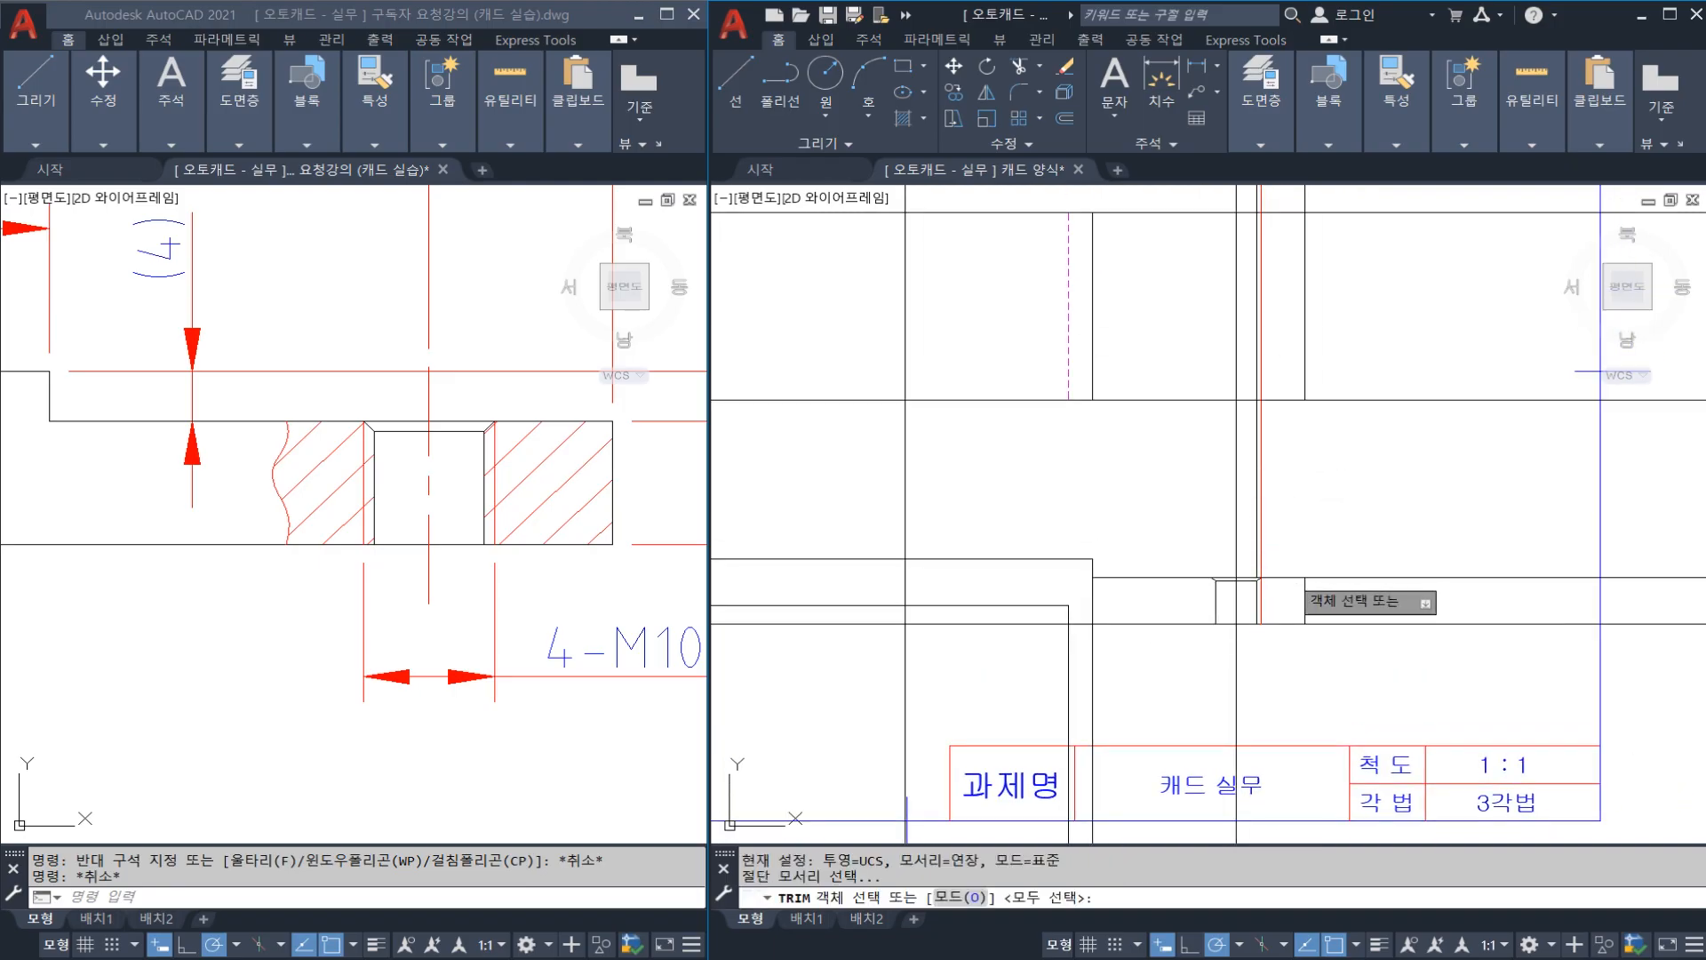
click(1286, 476)
click(1253, 456)
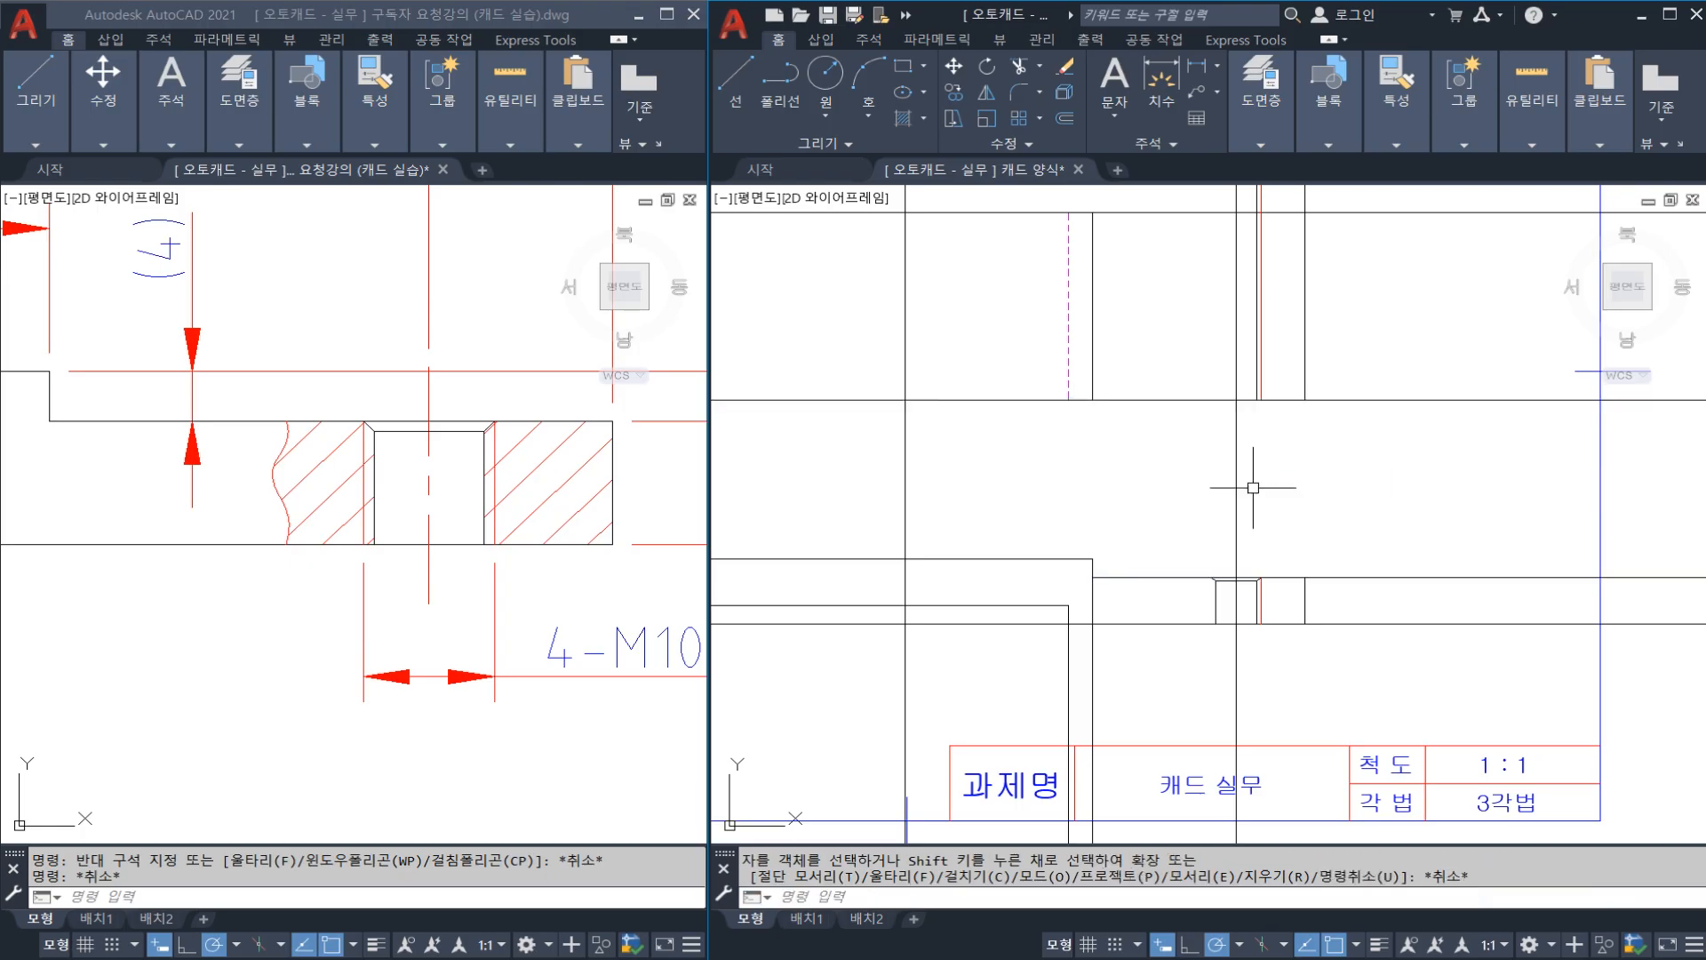
Step: Mirror the M10 hole's outer thread line about the hole's centreline in the front view, keeping the original
key(Escape)
scroll(1249, 600, up, 3)
text(mi)
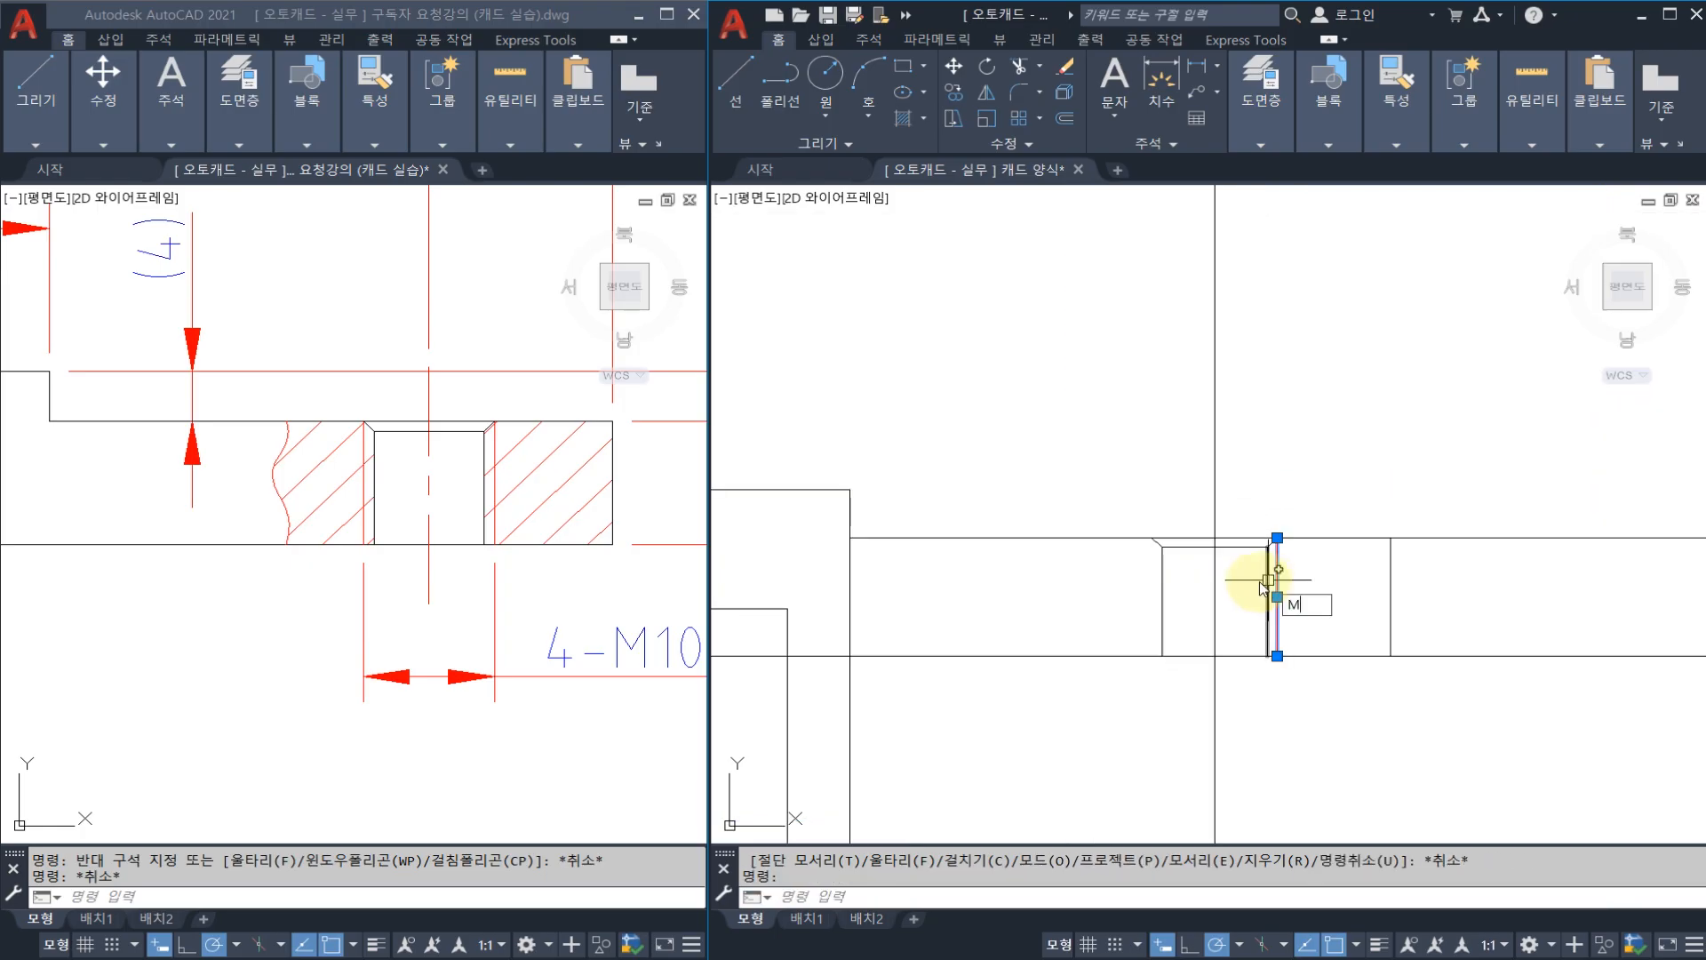
key(Return)
click(1215, 538)
click(1211, 530)
key(Return)
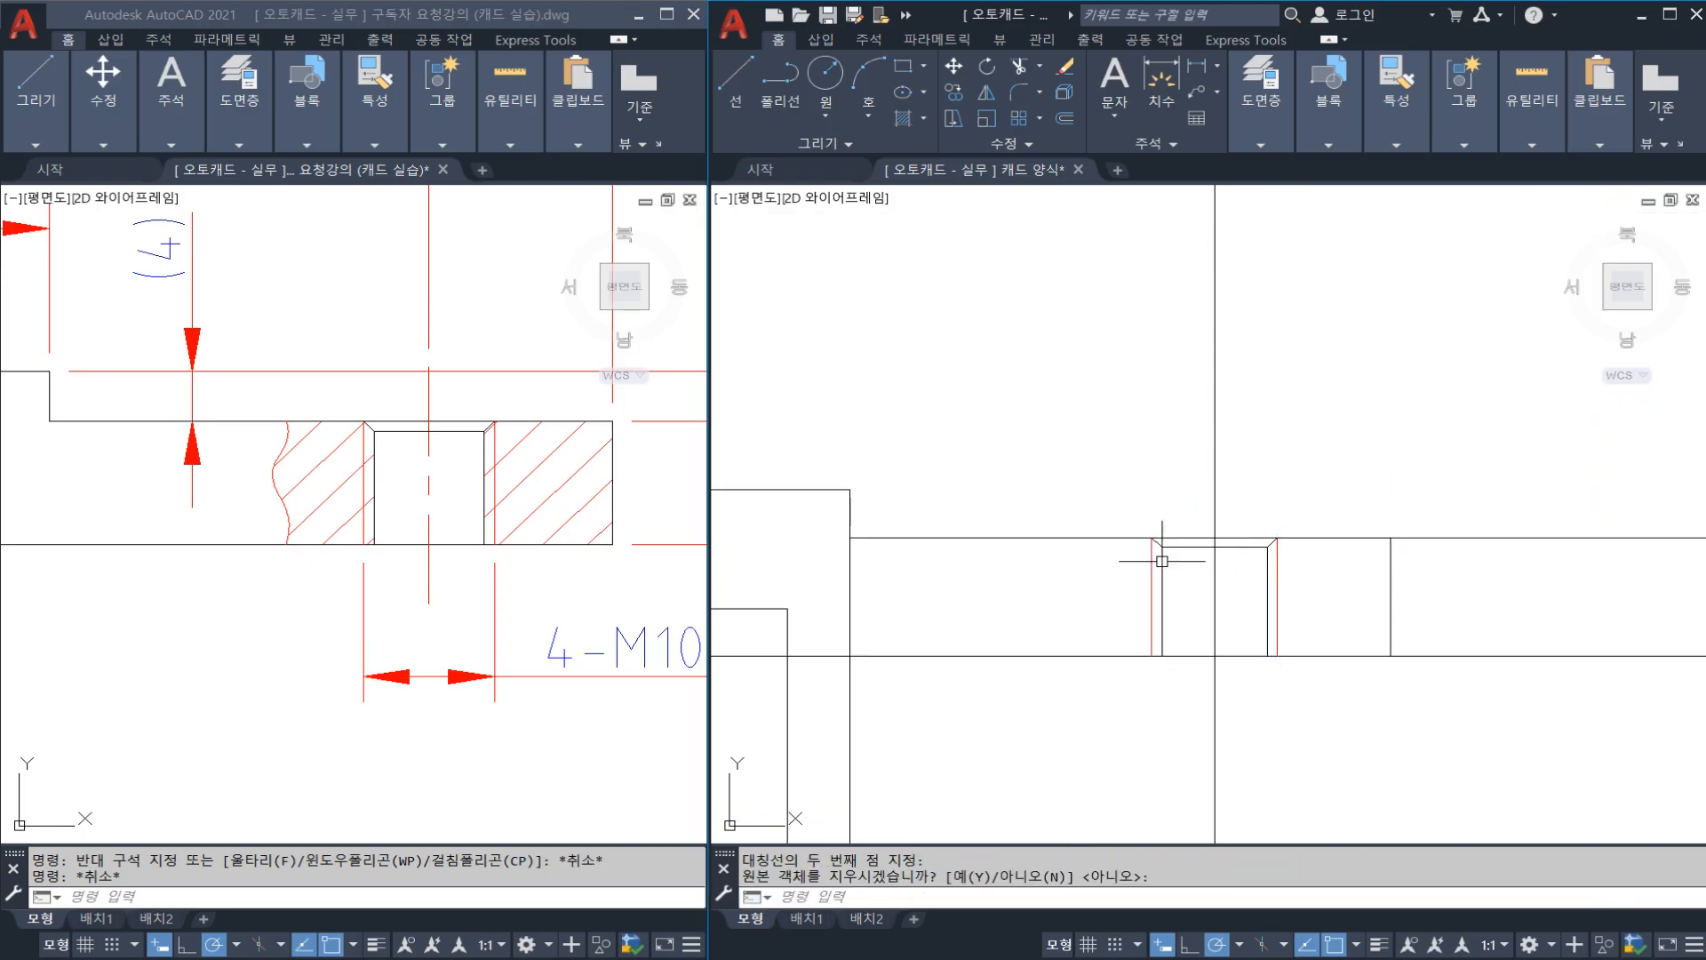
Step: Measure the horizontal distances between the M10 hole's outer thread lines and between its inner thread lines
text(dli)
key(Return)
click(1152, 579)
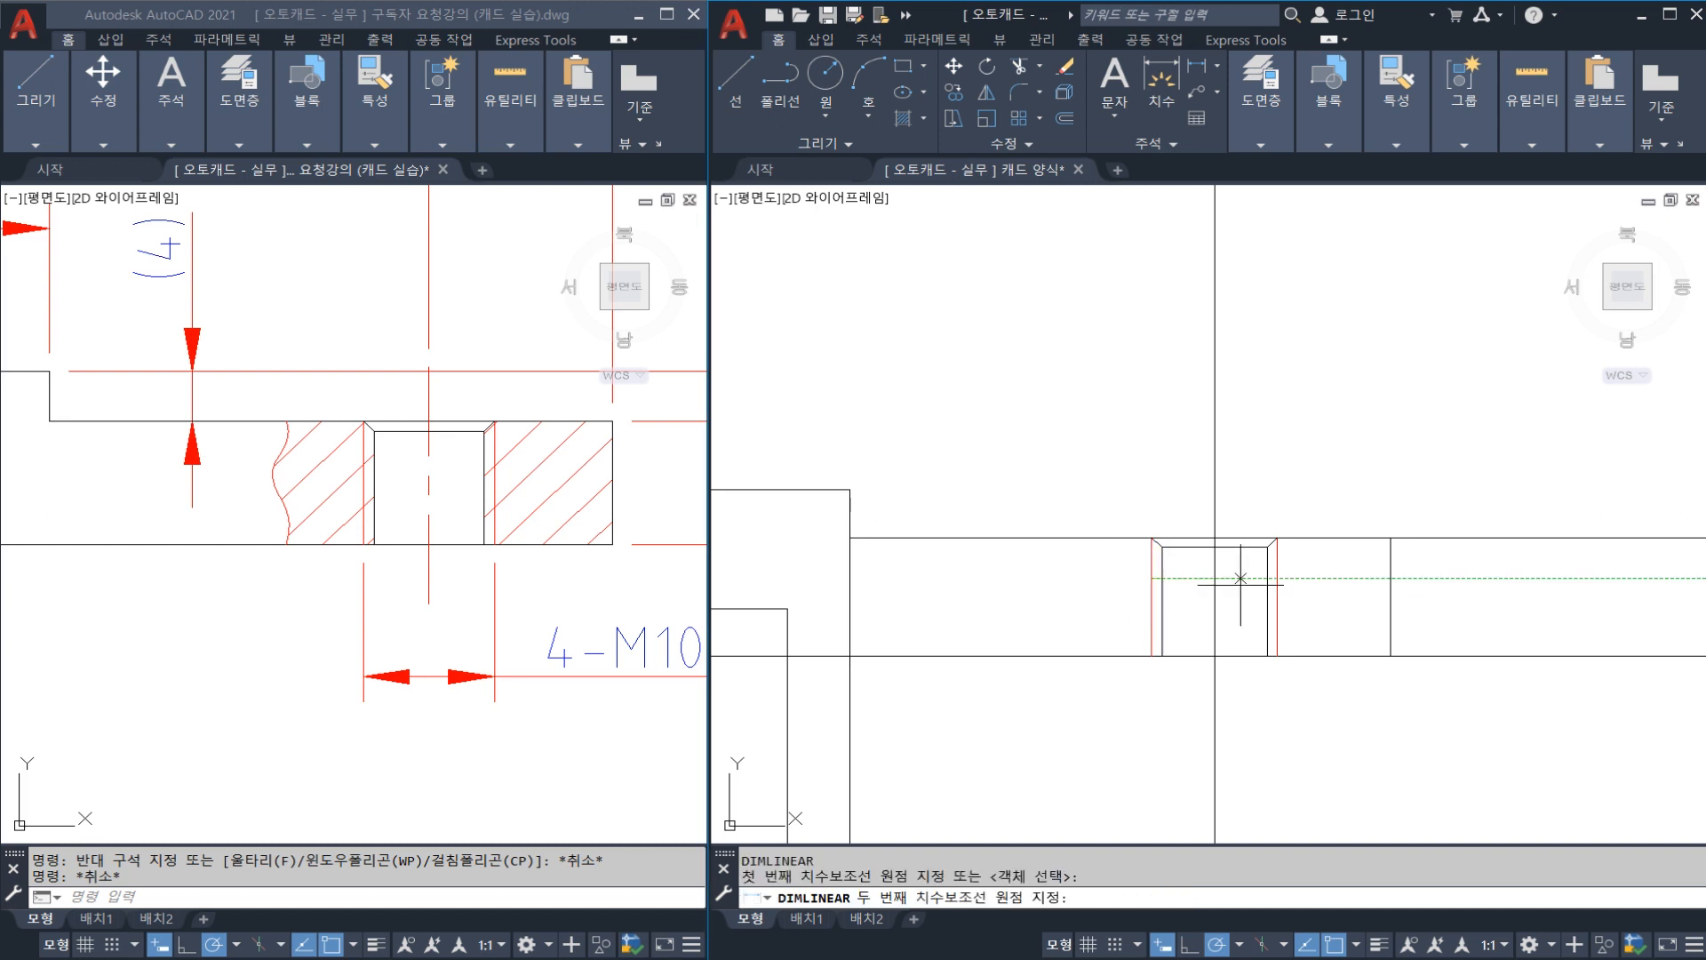
click(1277, 577)
key(Escape)
key(Return)
click(1268, 579)
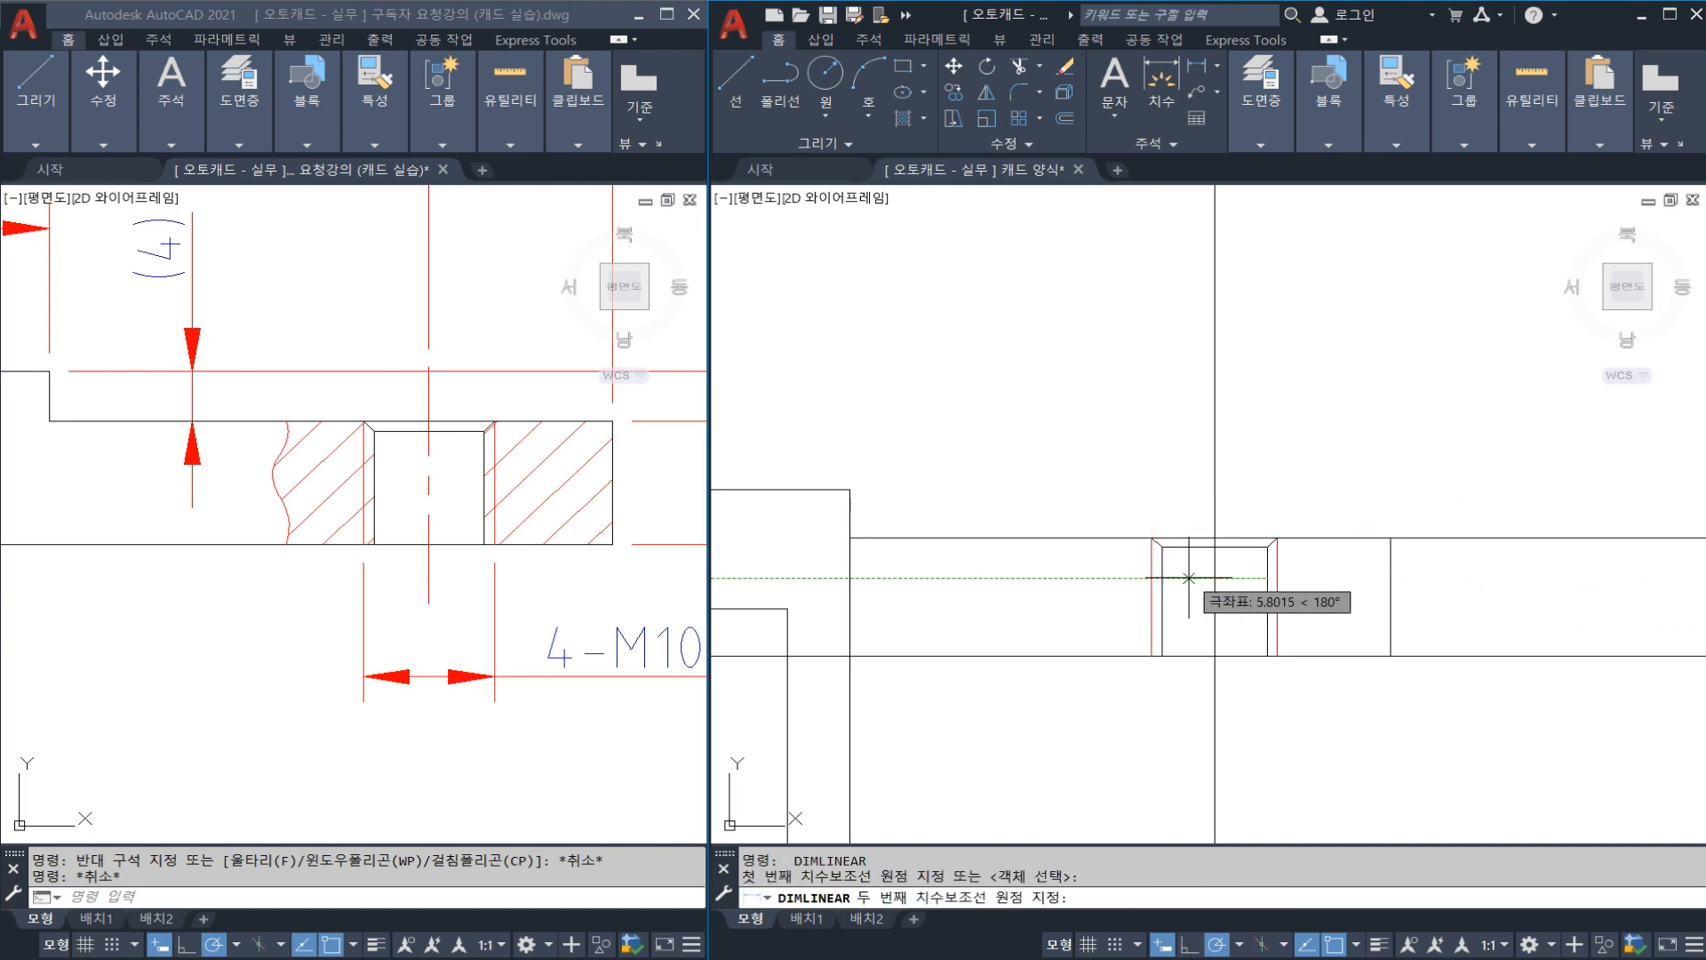
click(1161, 579)
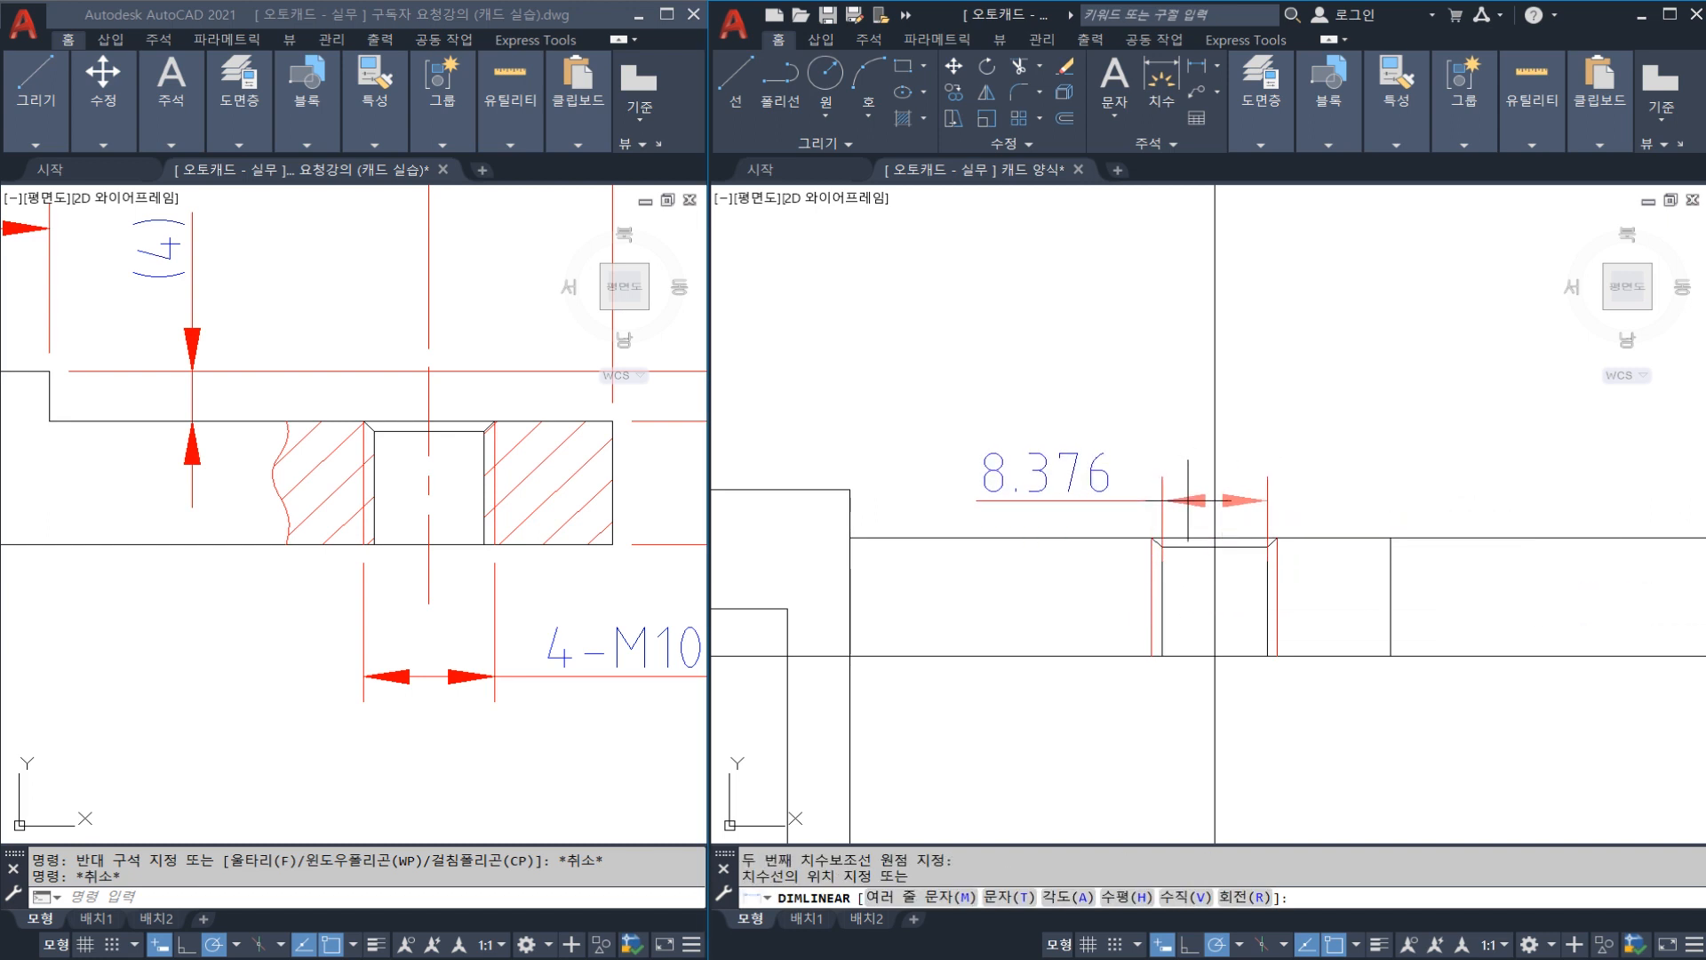
key(Escape)
Step: Break the hole's centreline just above and below the front view and erase the leftover piece below
scroll(1202, 560, down, 2)
scroll(1194, 525, up, 2)
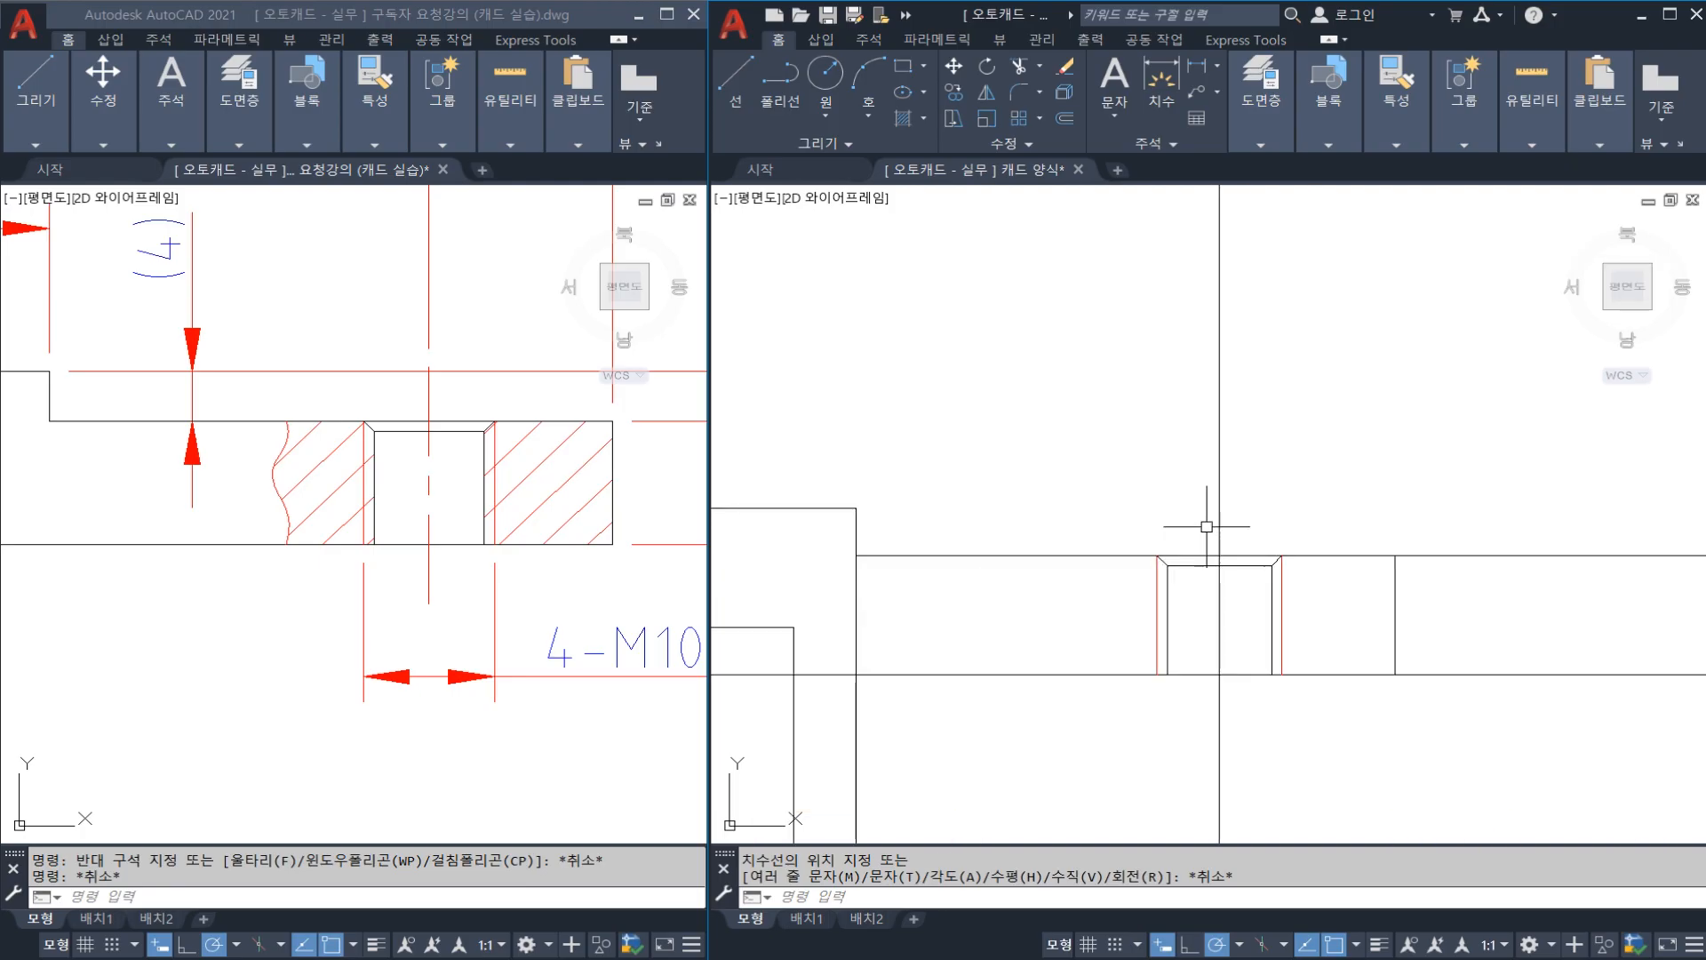
key(Return)
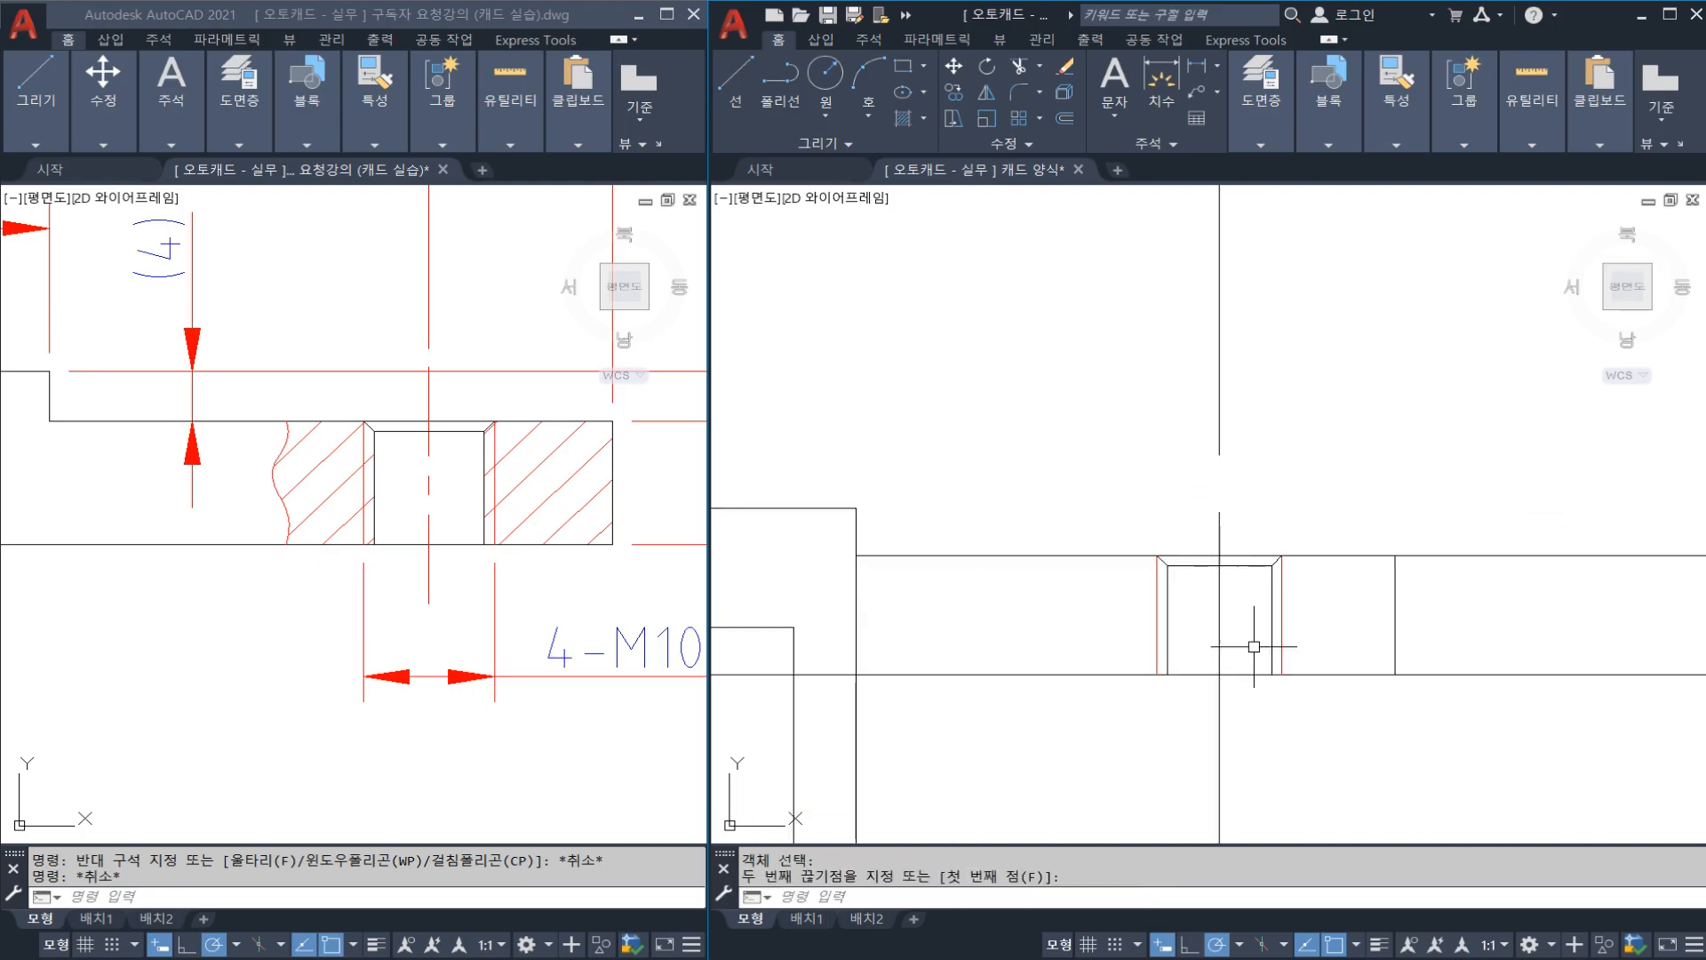
click(1223, 721)
click(1235, 781)
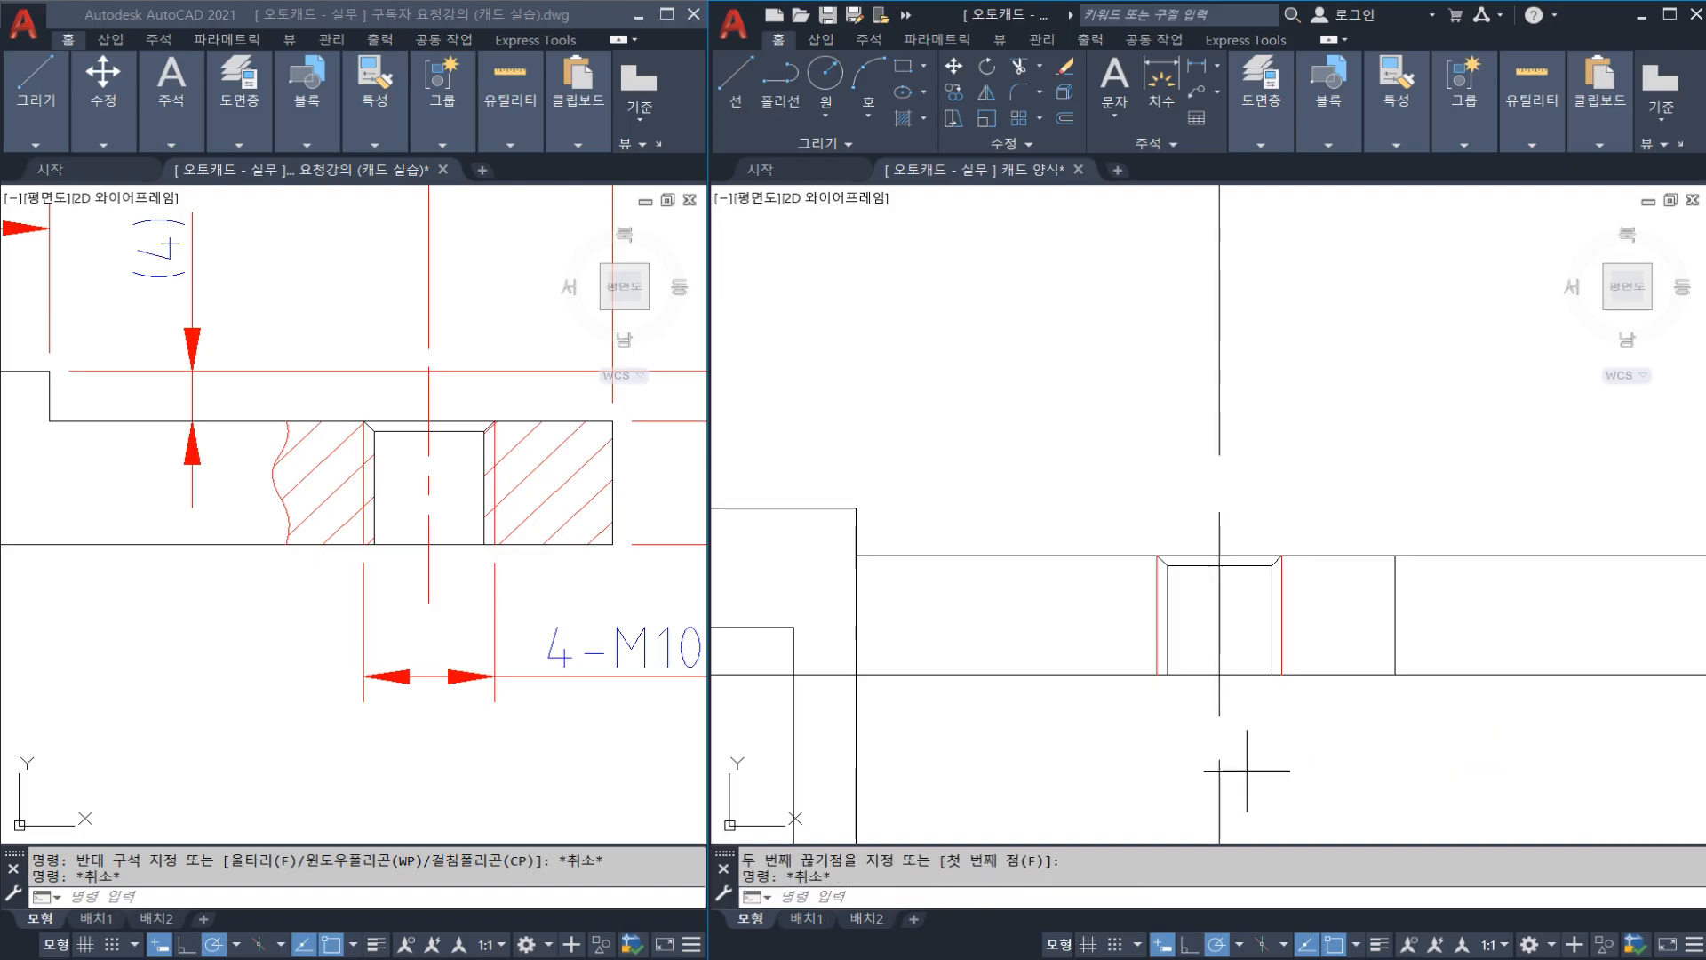
click(1219, 804)
text(e)
key(Return)
Step: Assign the M10 hole's short centreline in the front view to the centre-line layer and save the drawing
scroll(1244, 561, down, 4)
scroll(1263, 577, up, 4)
click(1266, 579)
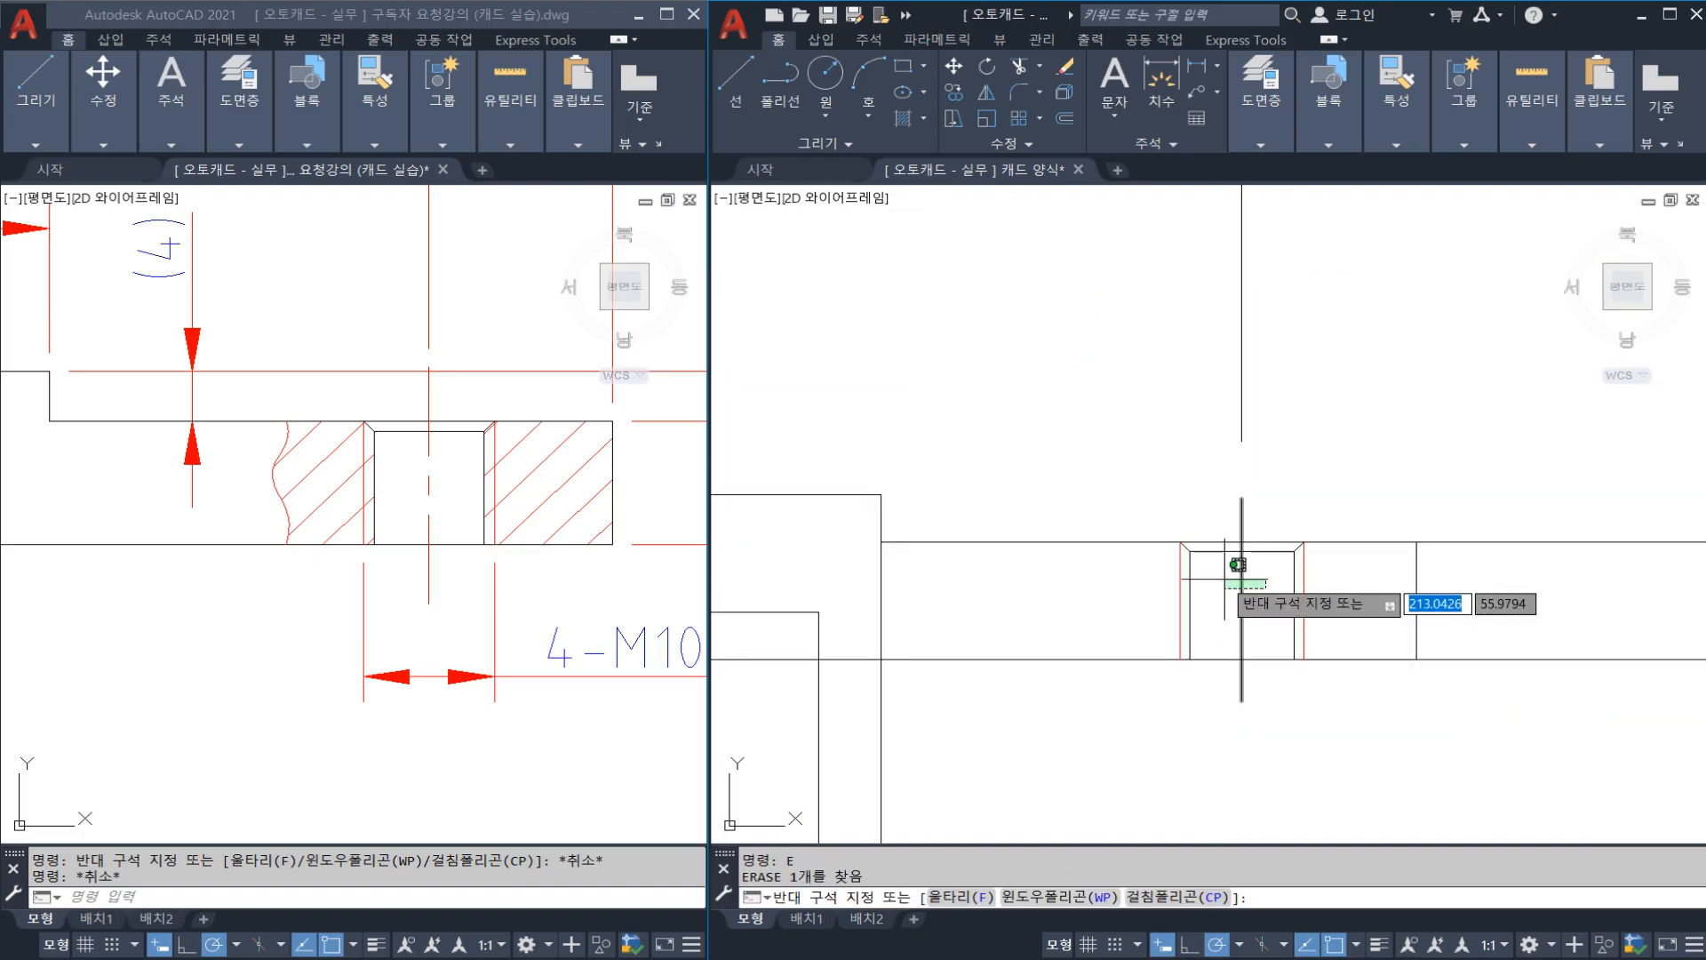
click(1229, 567)
click(1265, 85)
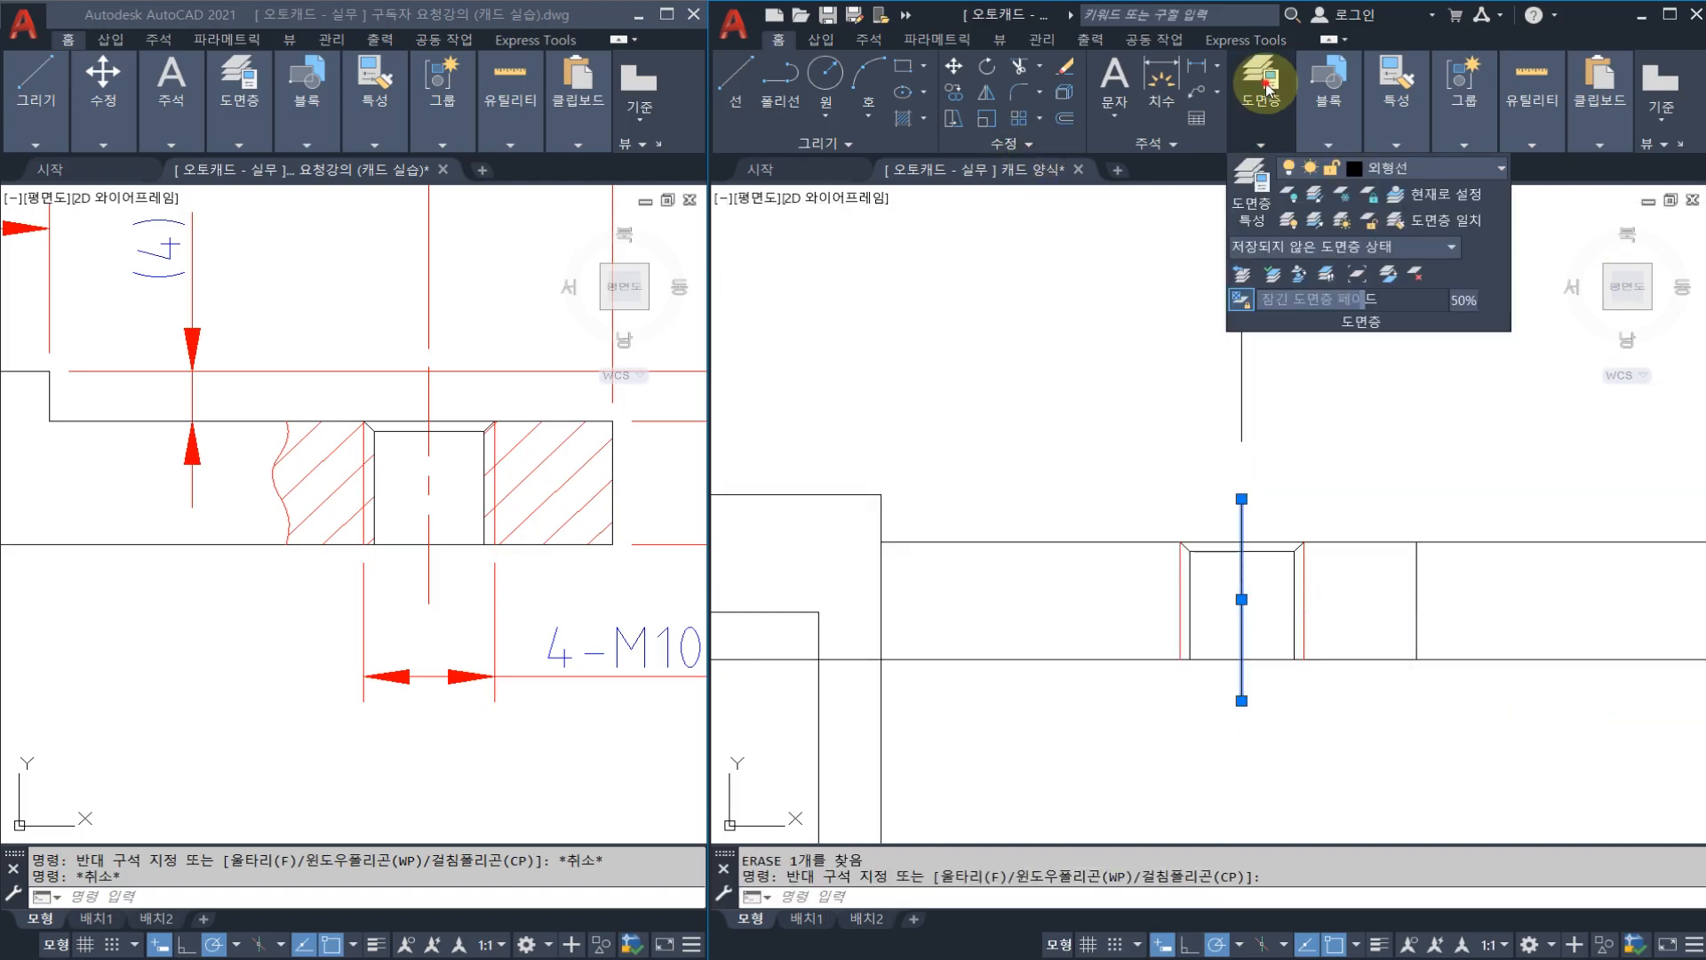
click(1399, 176)
click(1419, 397)
key(Escape)
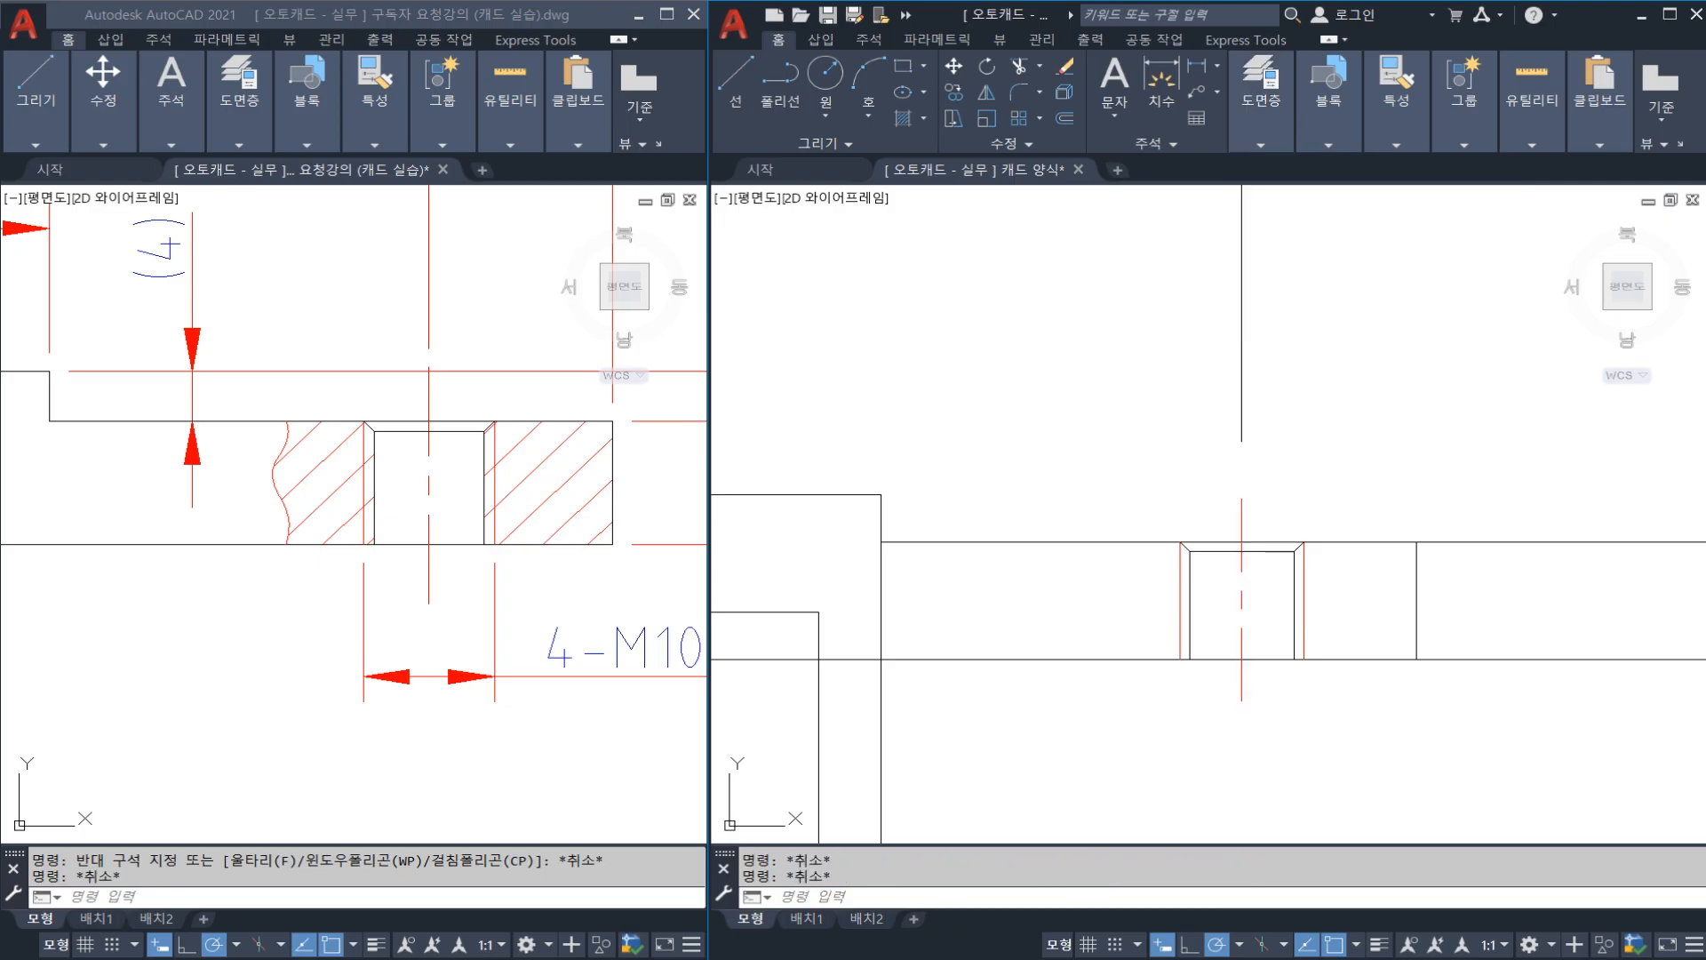
scroll(1315, 436, down, 4)
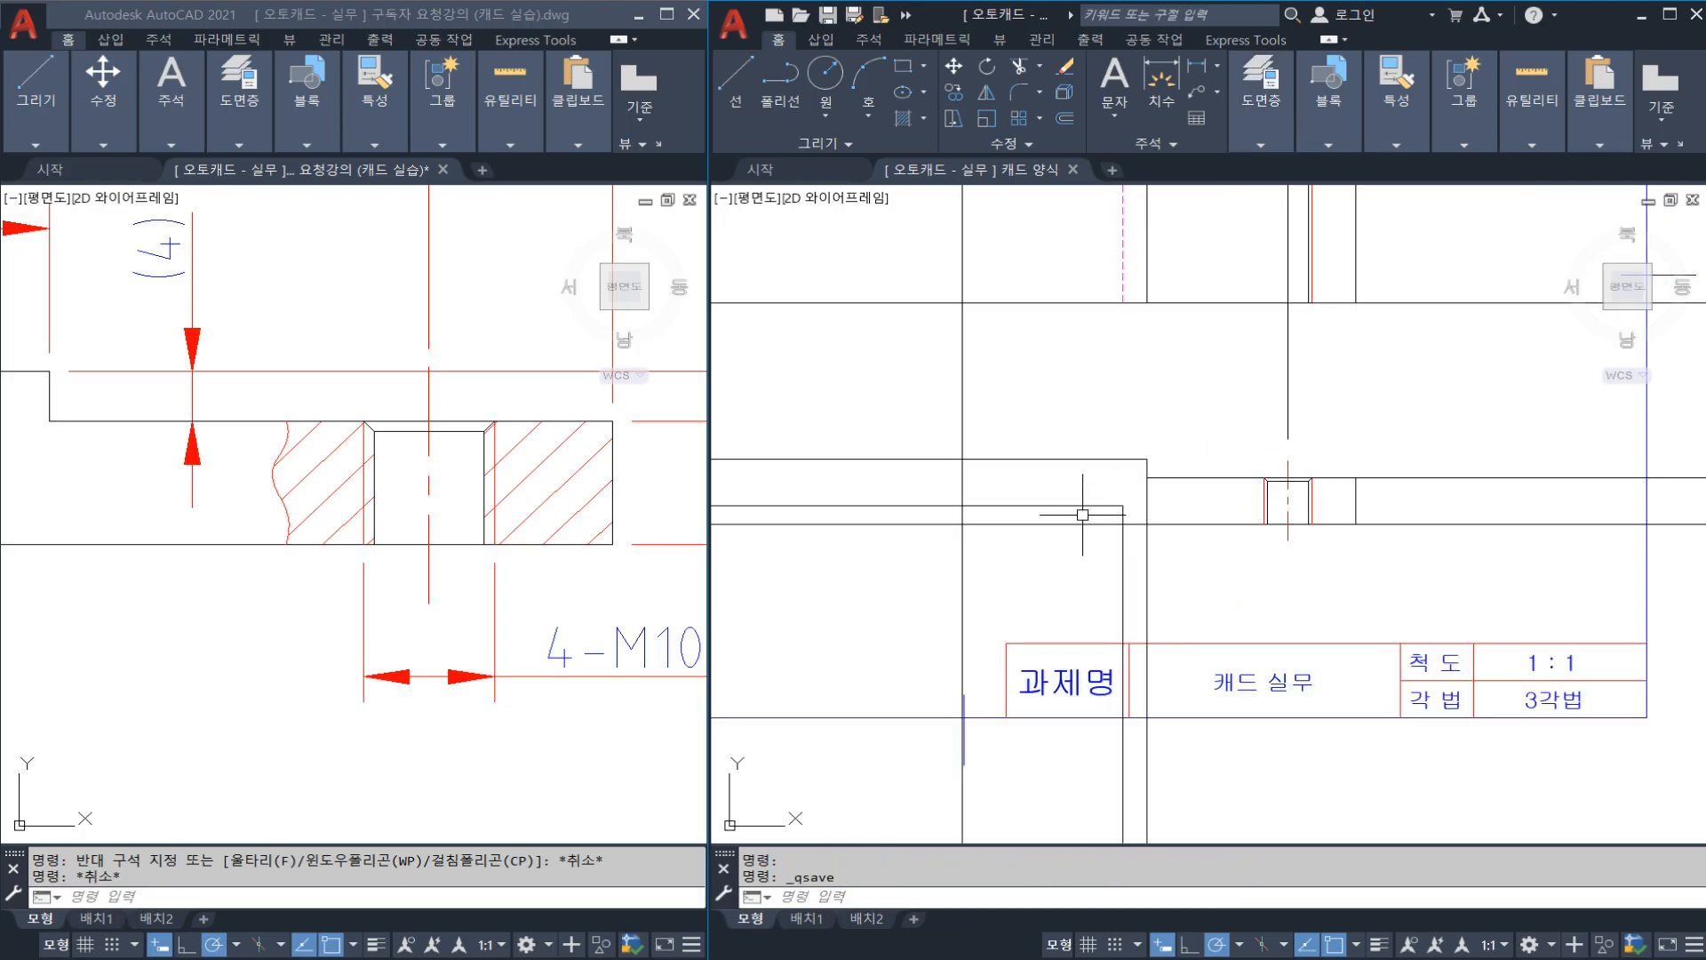
Step: Fillet the upper right corner of the front view's bottom recess with the reference's R3 radius
click(564, 576)
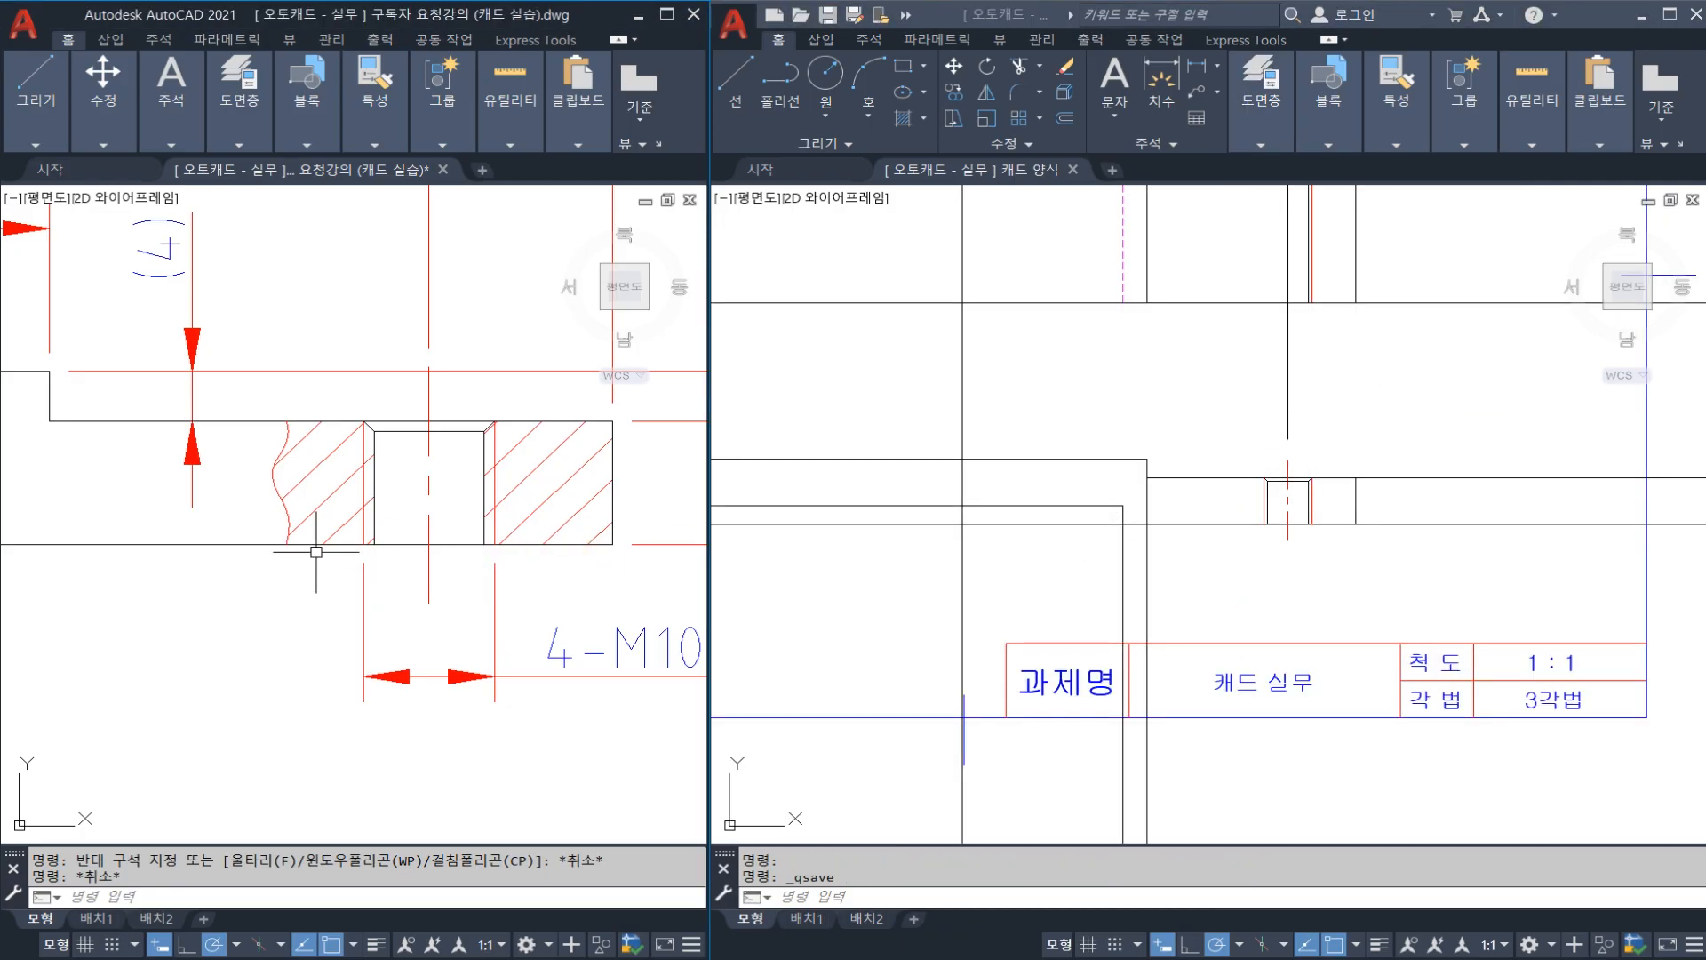
scroll(314, 471, down, 4)
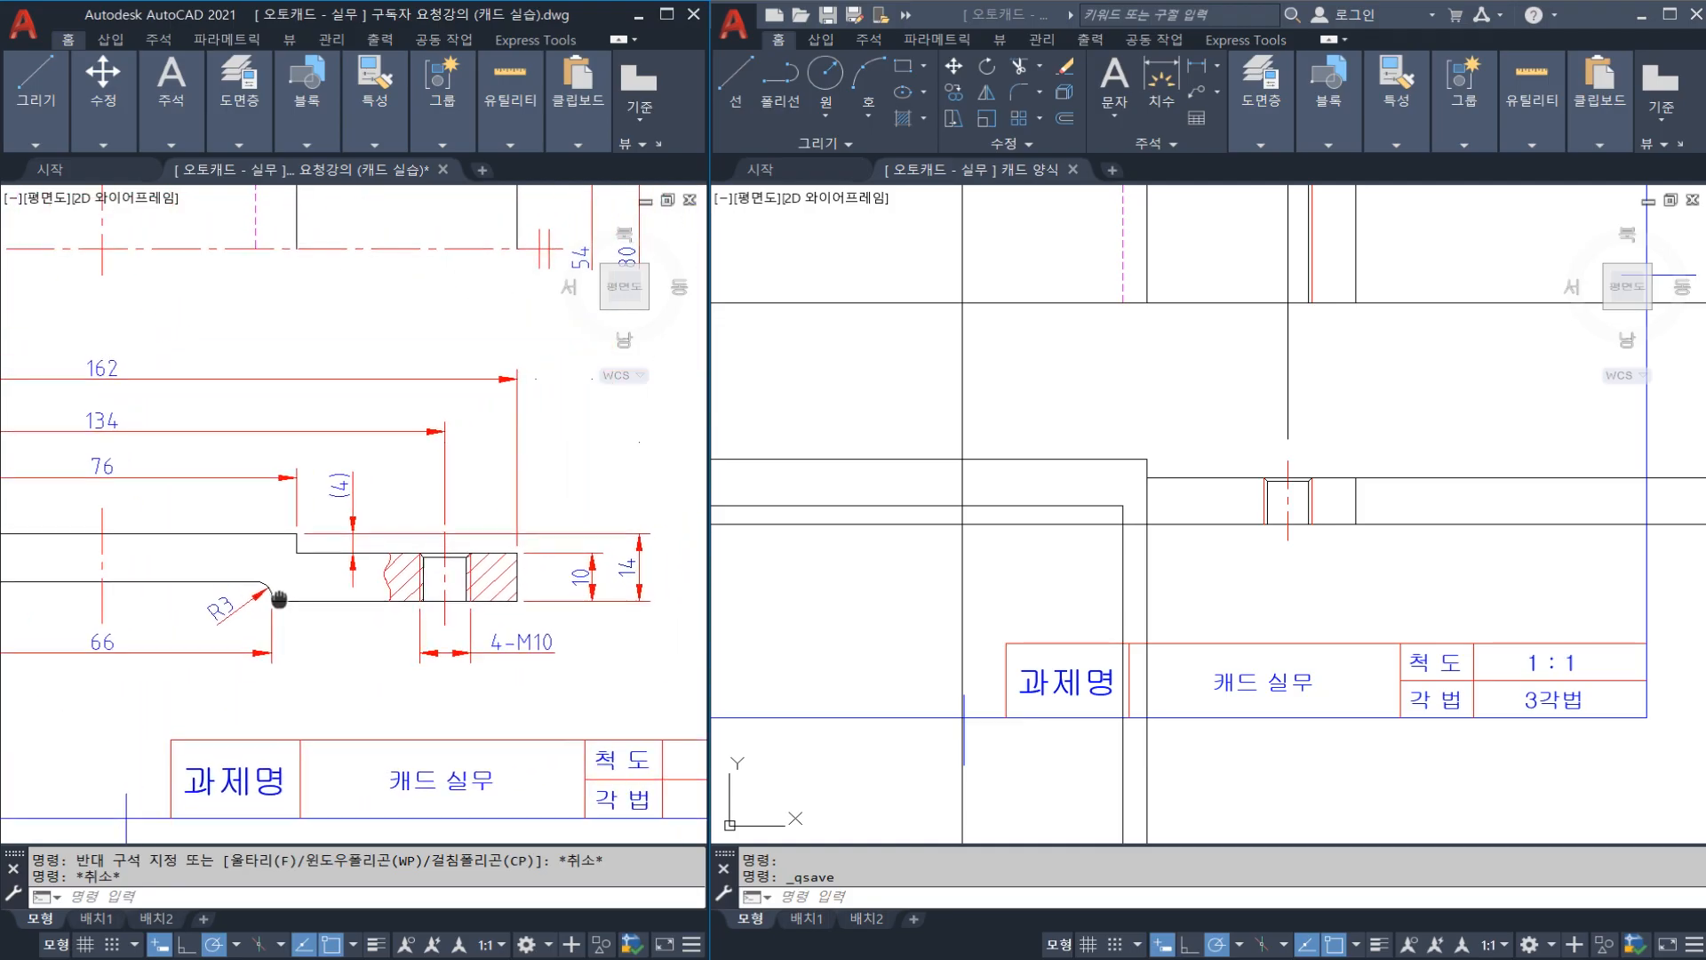
click(966, 548)
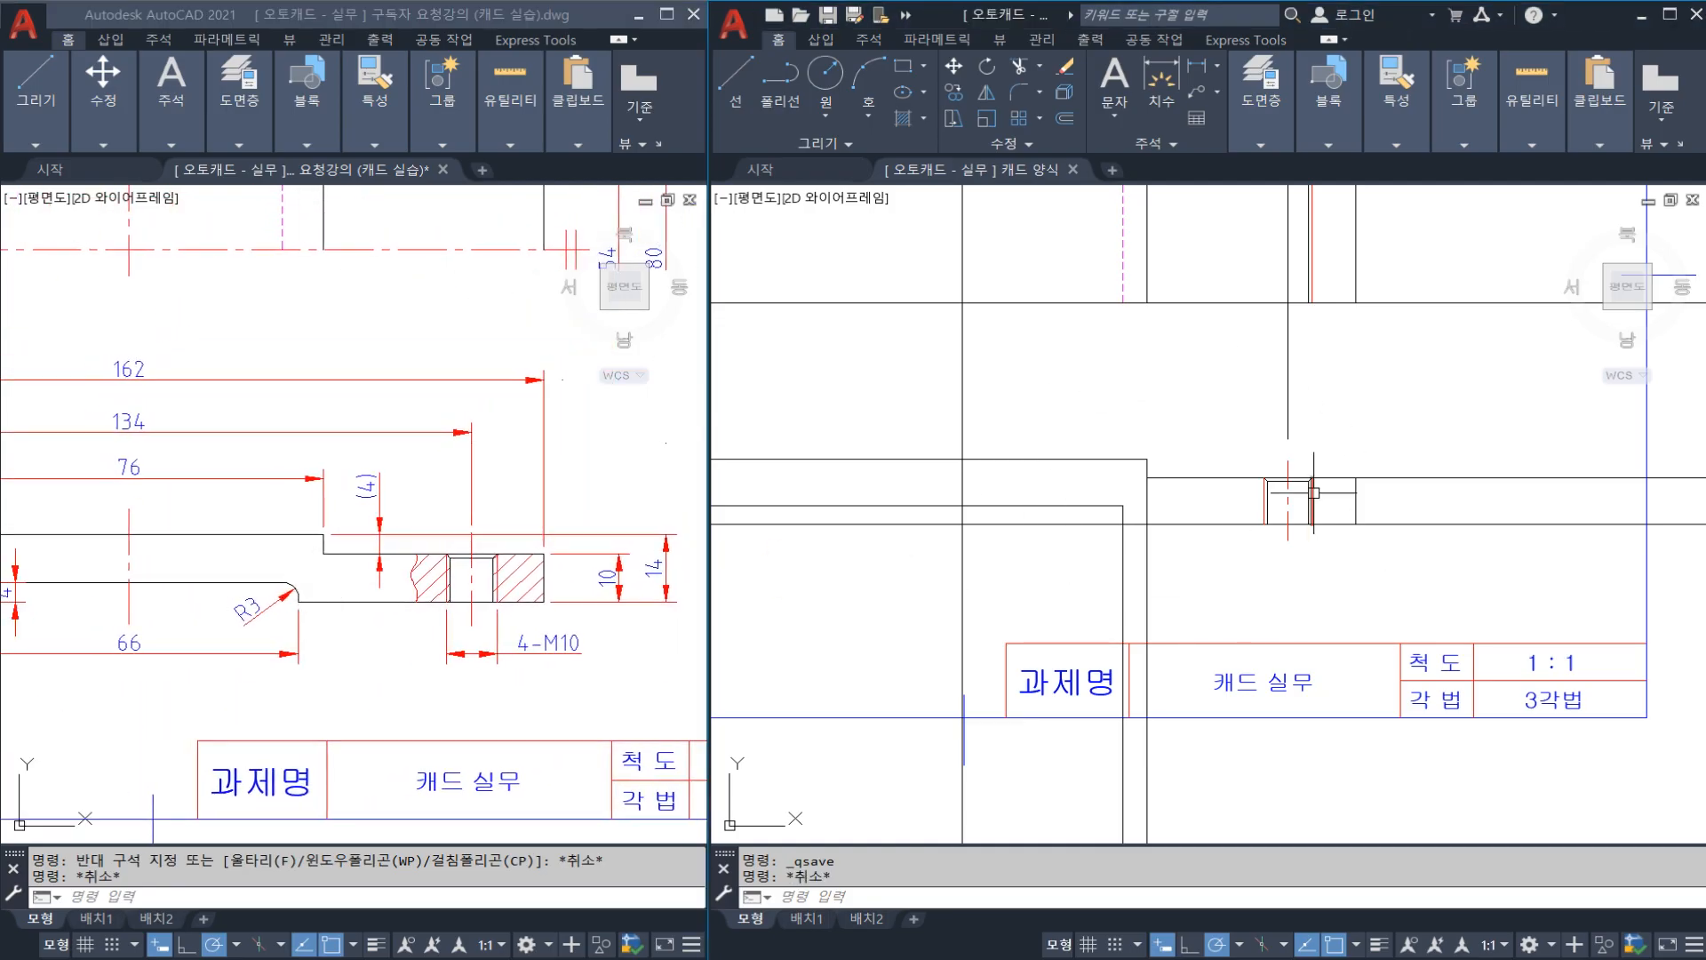
scroll(1025, 436, down, 4)
middle_drag(1041, 417, 1024, 471)
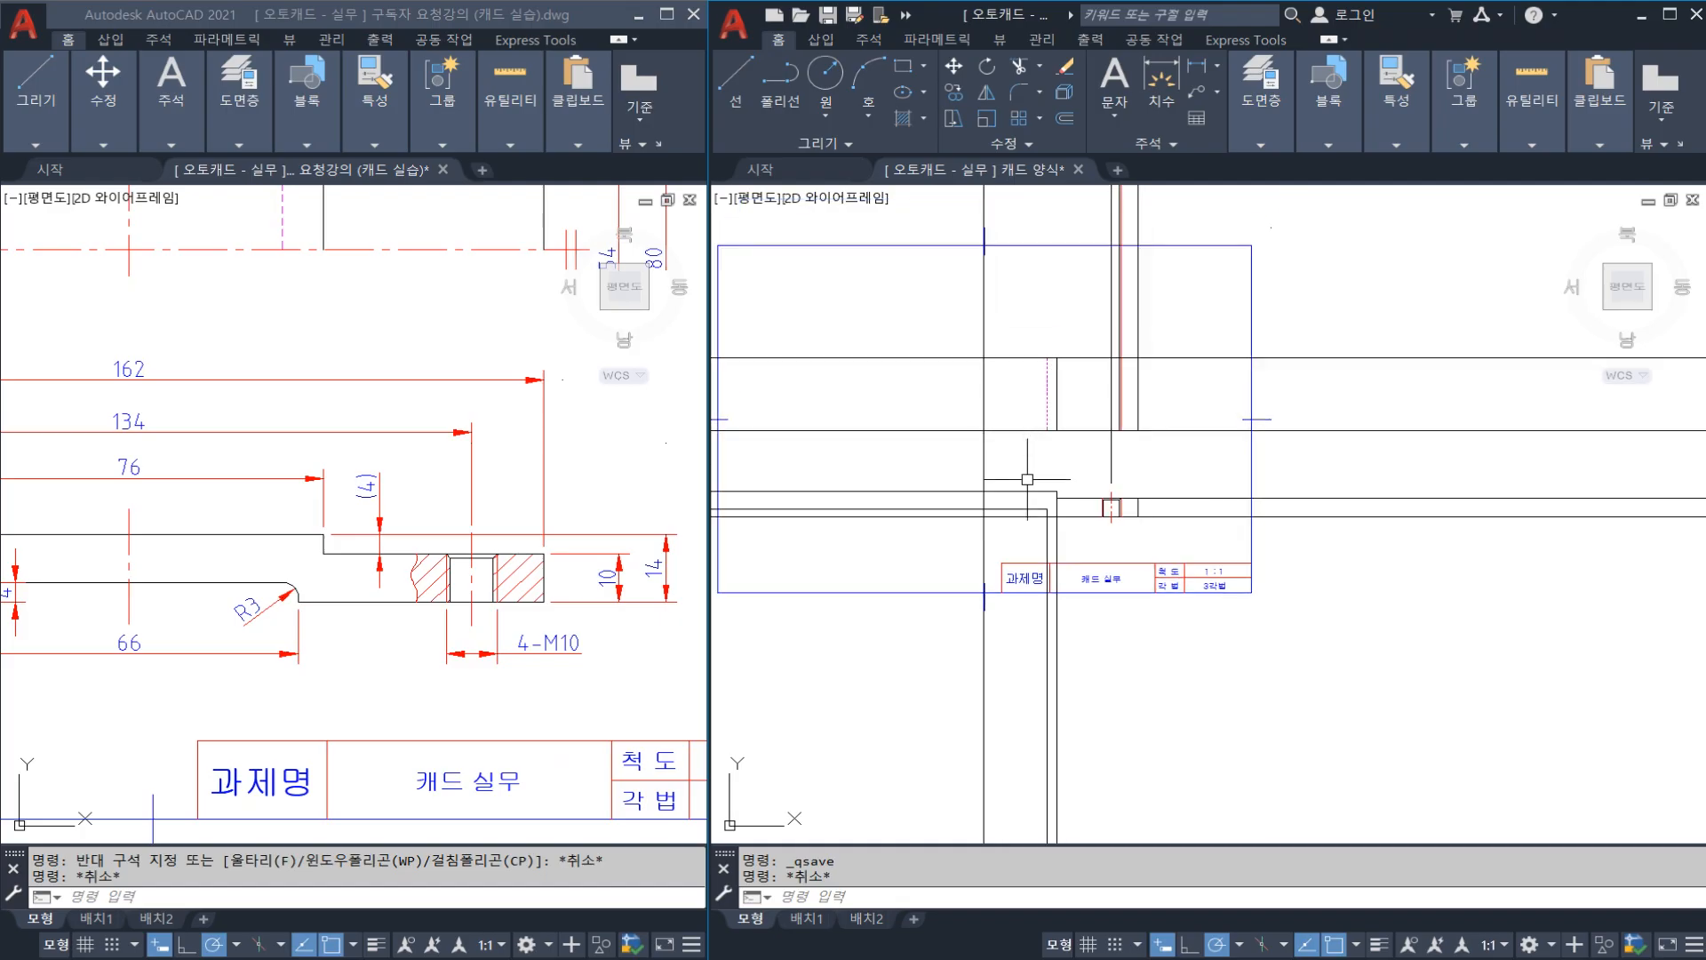
scroll(1028, 478, up, 4)
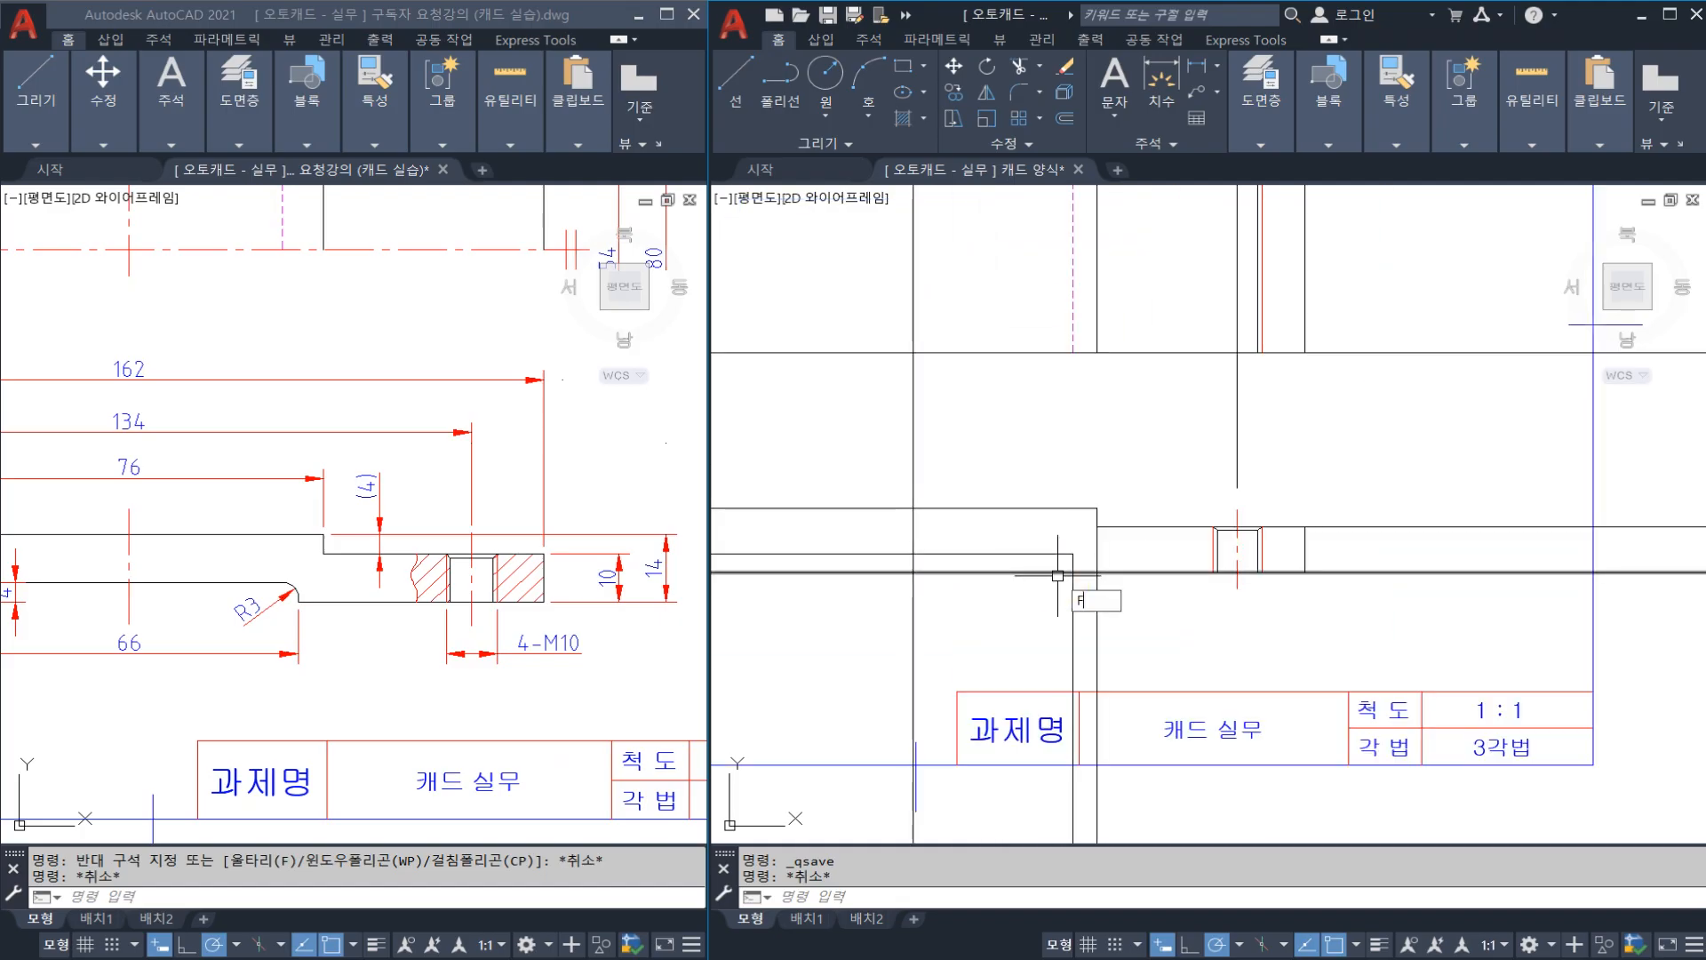
text(F)
key(Return)
click(1067, 572)
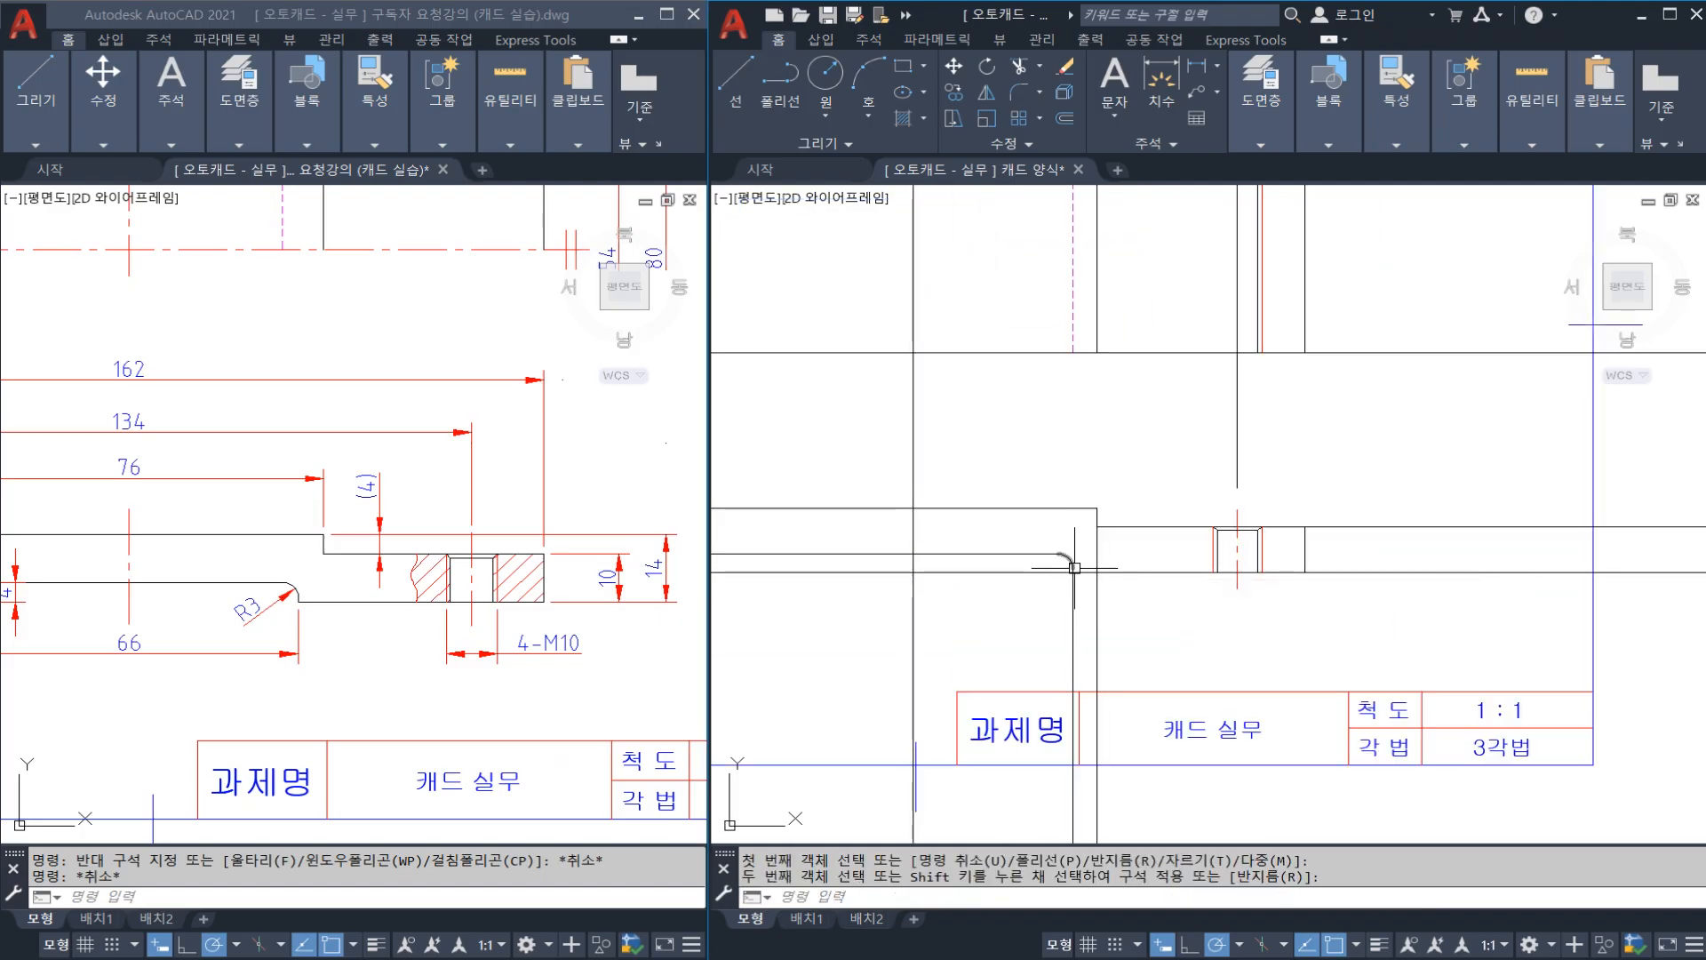
click(1074, 567)
Step: Trim the vertical recess and step lines running past the front view's outline and save the drawing
scroll(1076, 570, up, 2)
text(tr)
key(Return)
click(1144, 612)
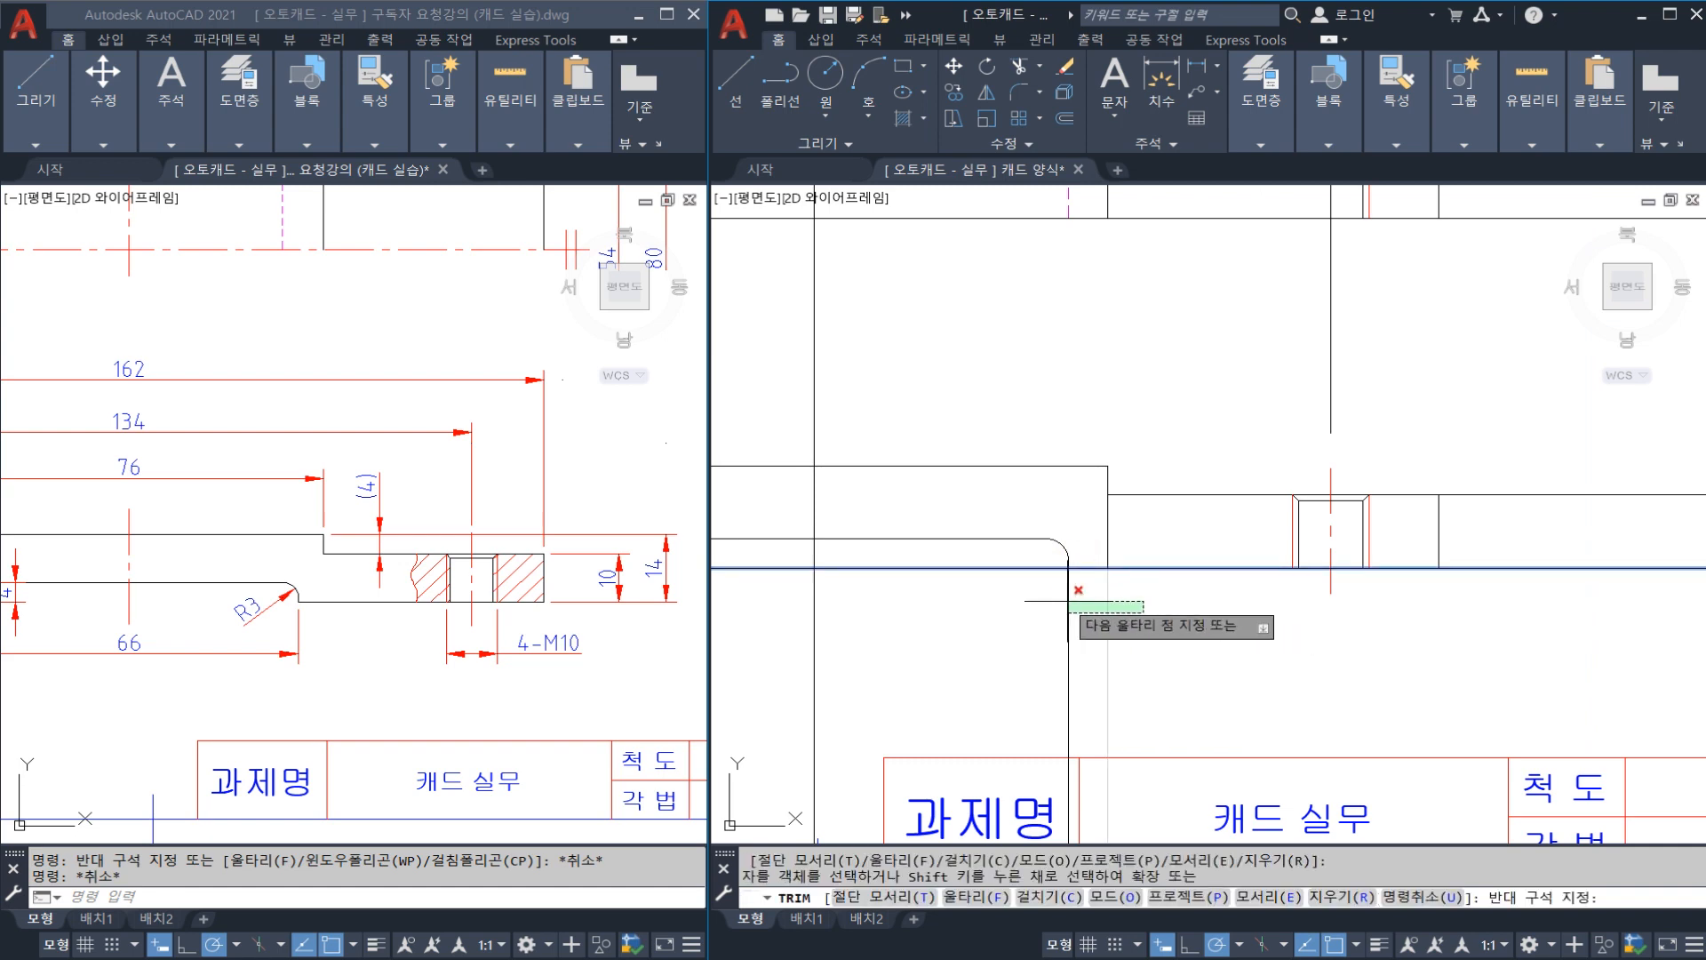
click(1067, 601)
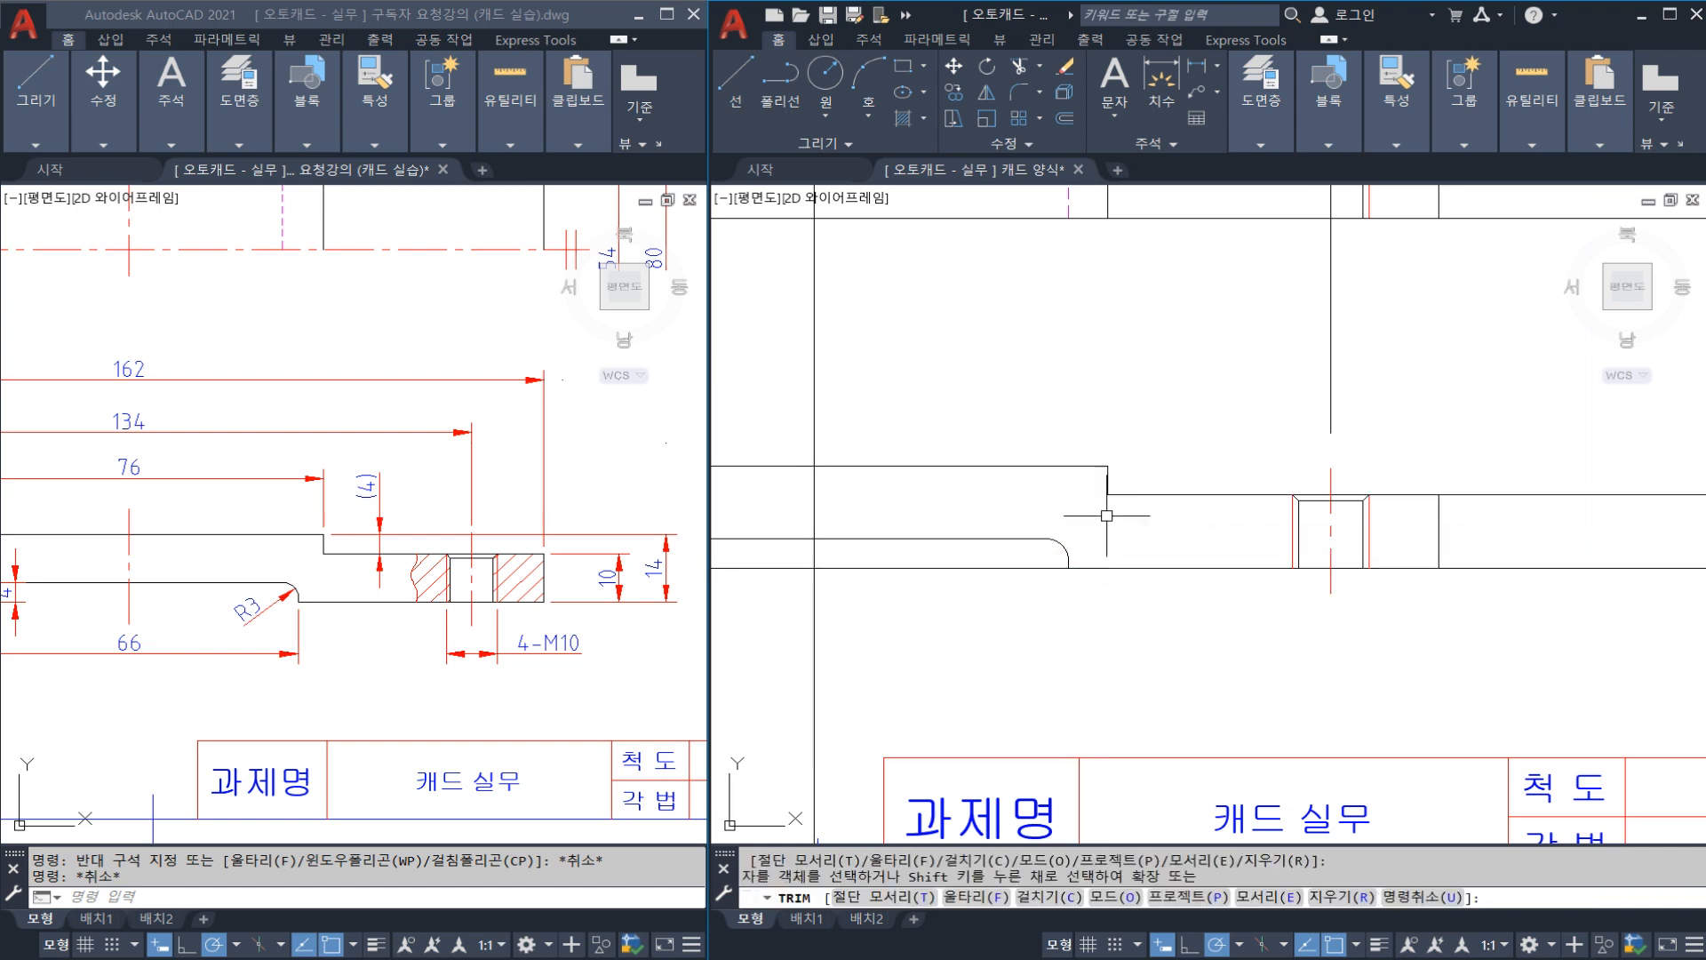
key(Escape)
key(ctrl+s)
Step: Trim the front view's bottom edge line across the recess opening at the filleted side
scroll(1068, 573, up, 6)
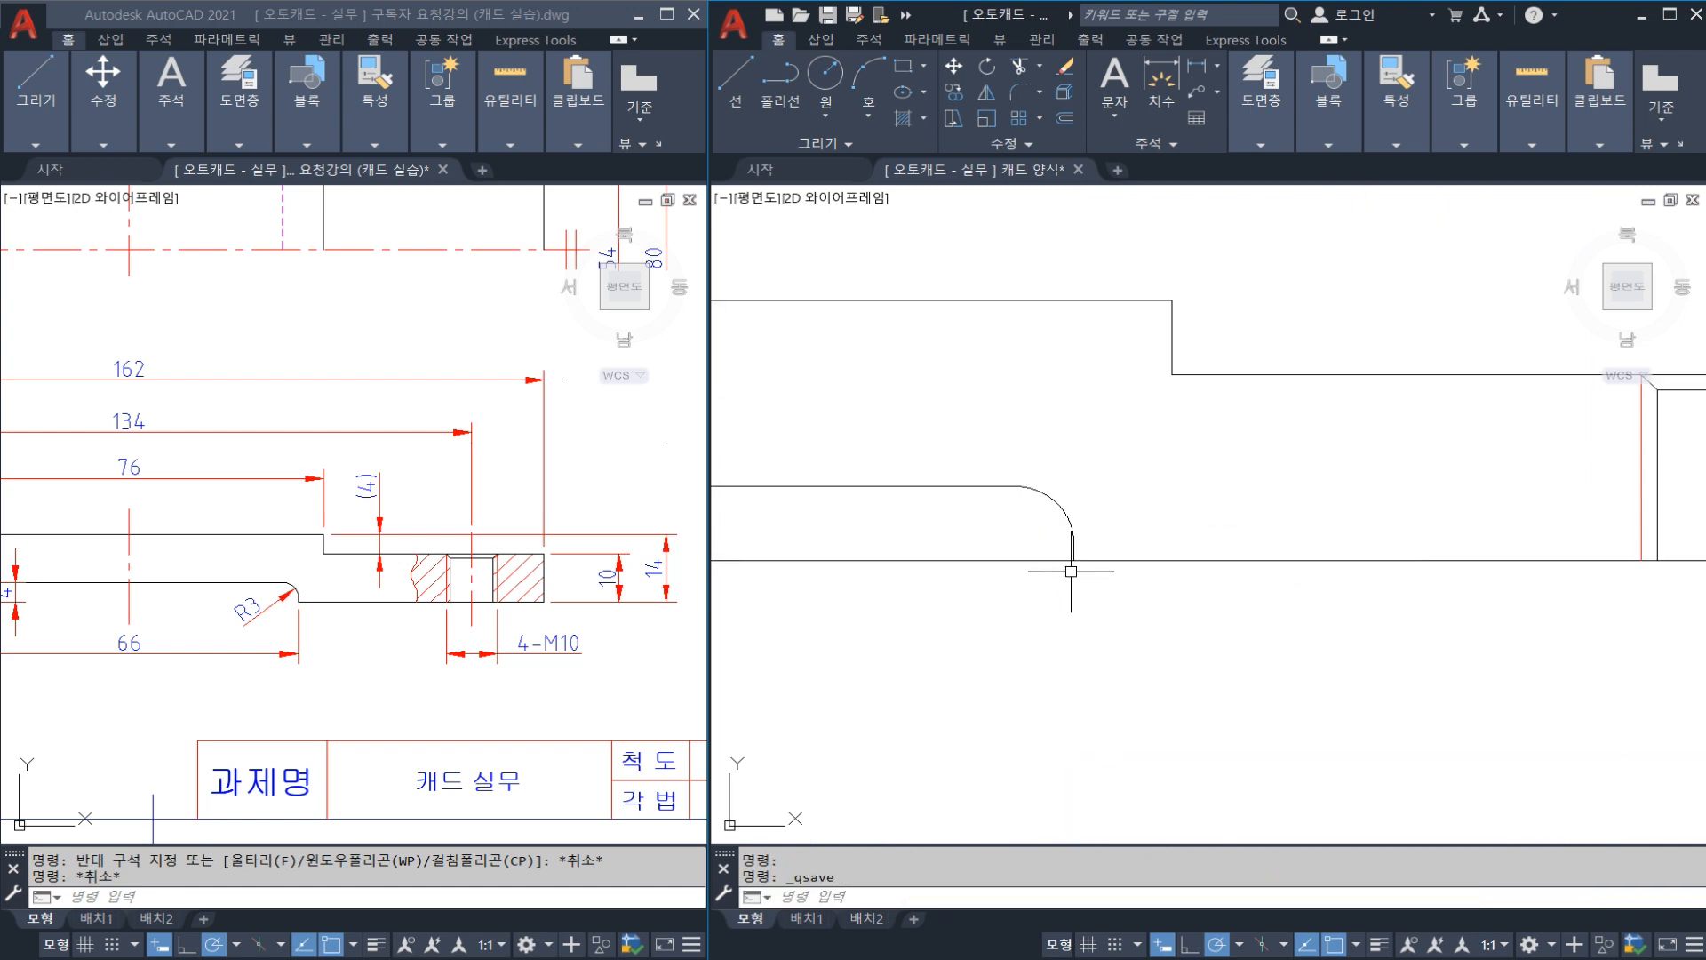
text(tr)
key(Return)
click(1076, 541)
key(Return)
key(Escape)
scroll(1077, 507, down, 6)
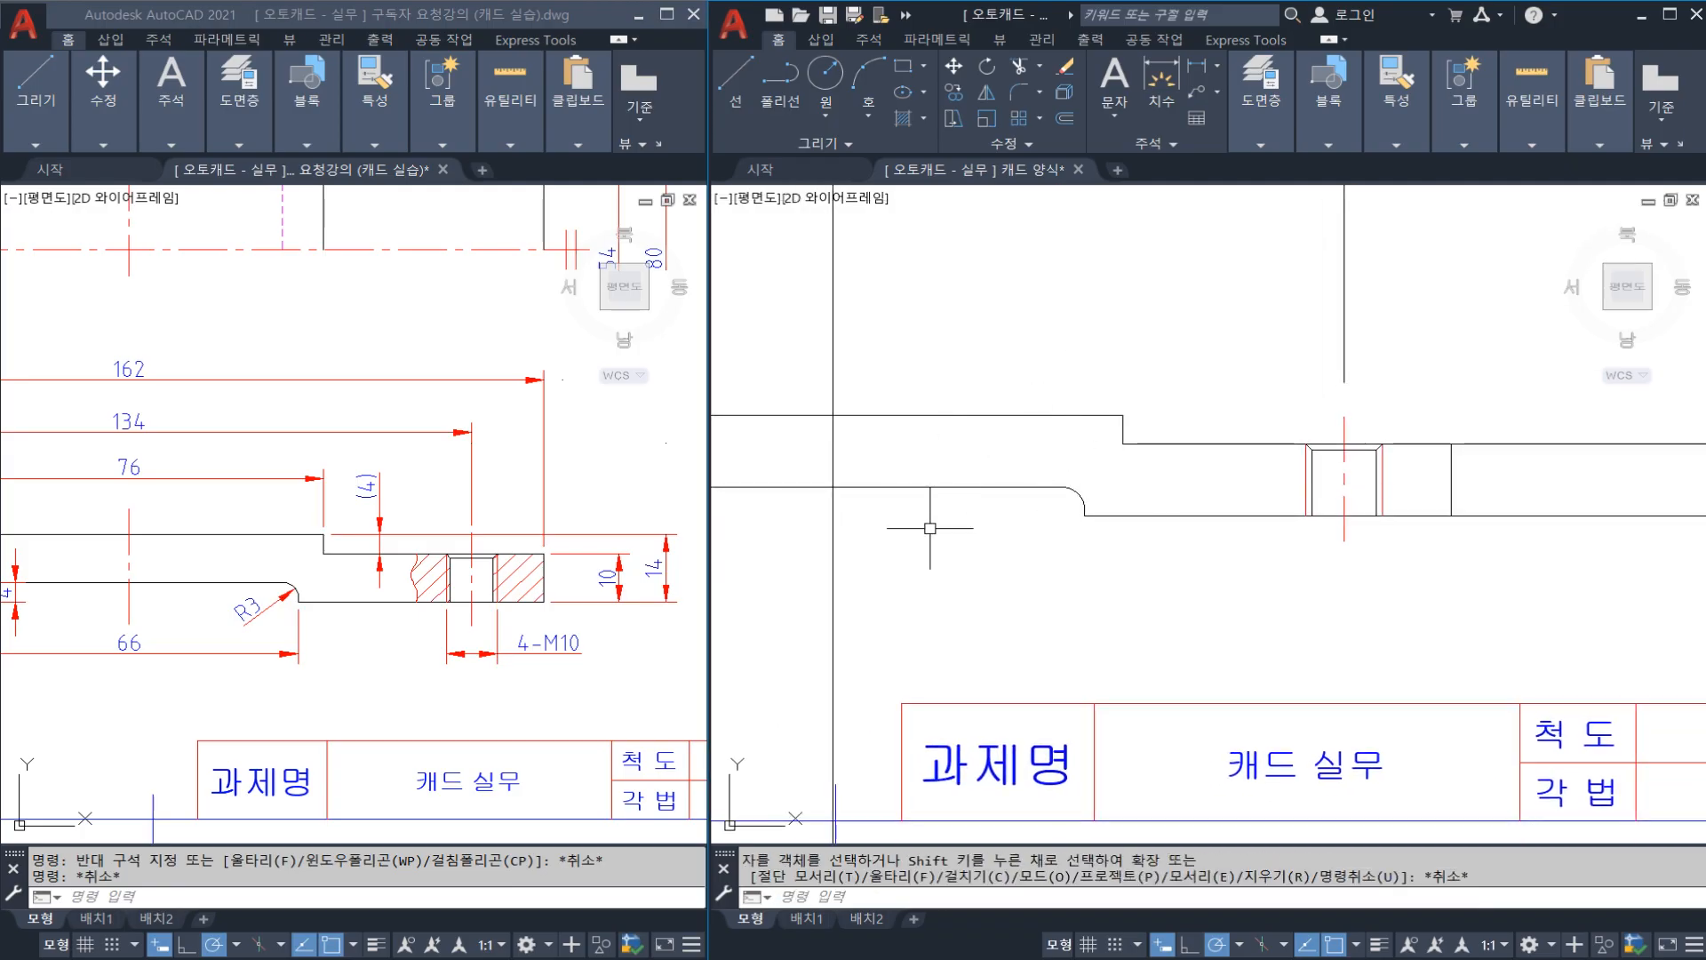
Step: Trim the front view's horizontal edges beyond the plate's right end, using the end line as cutting edge
scroll(970, 509, down, 2)
text(tr)
key(Return)
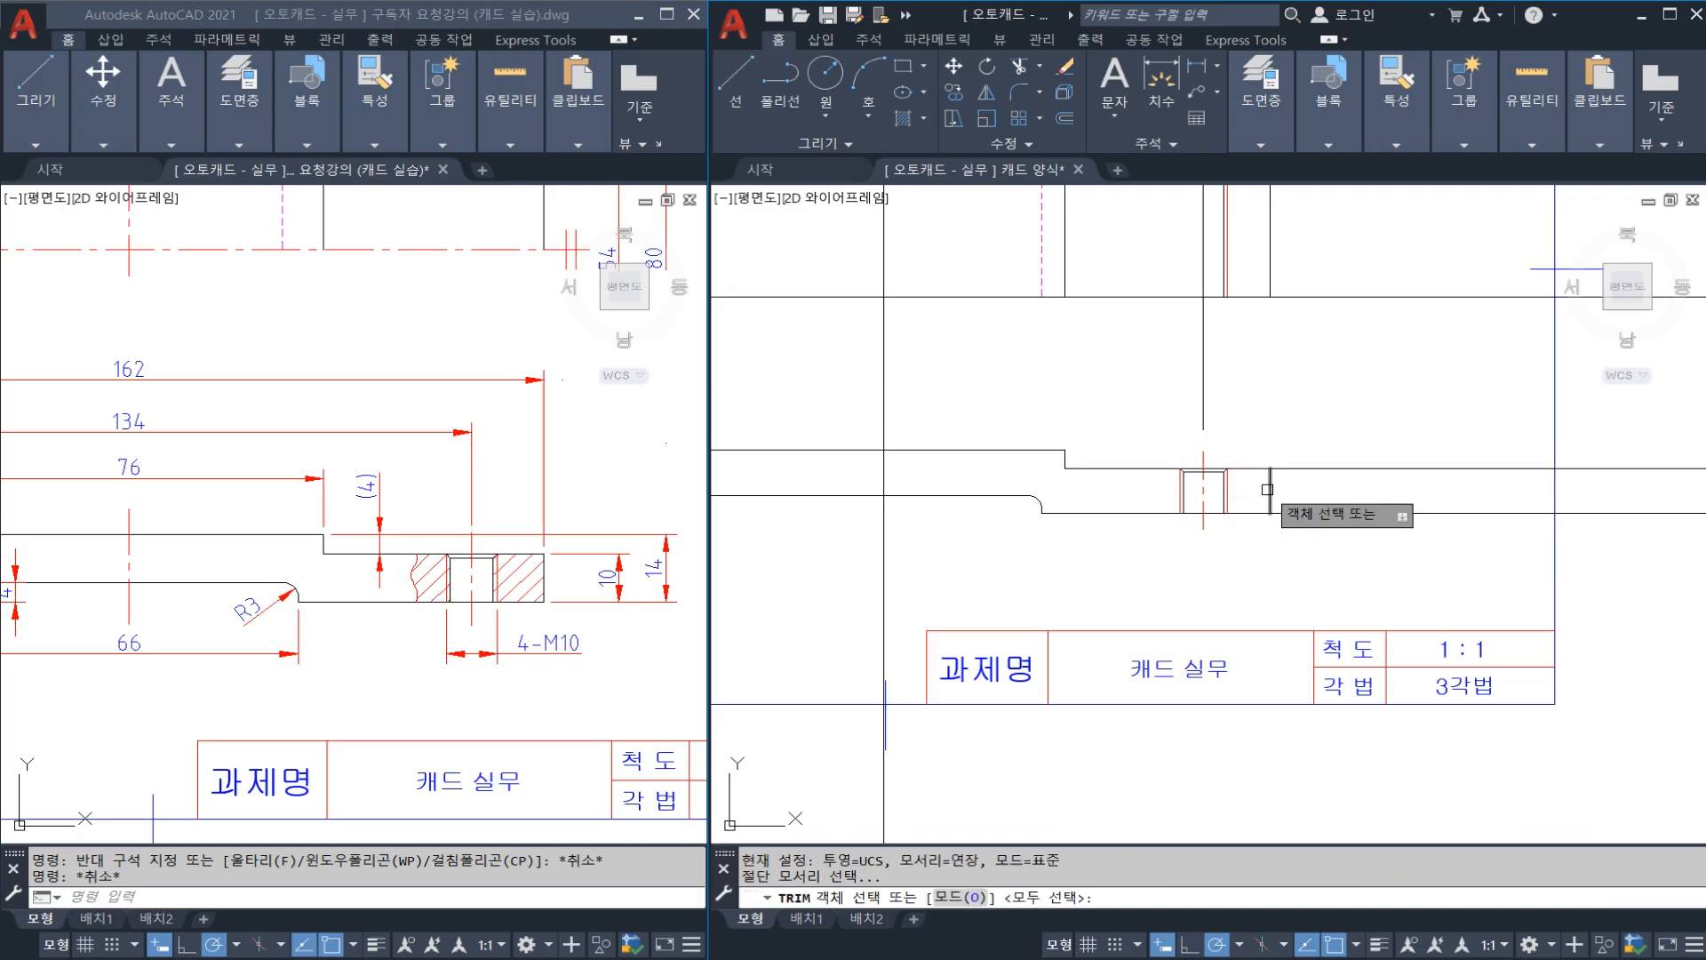
click(1270, 488)
key(Return)
click(1348, 434)
click(1302, 545)
key(Escape)
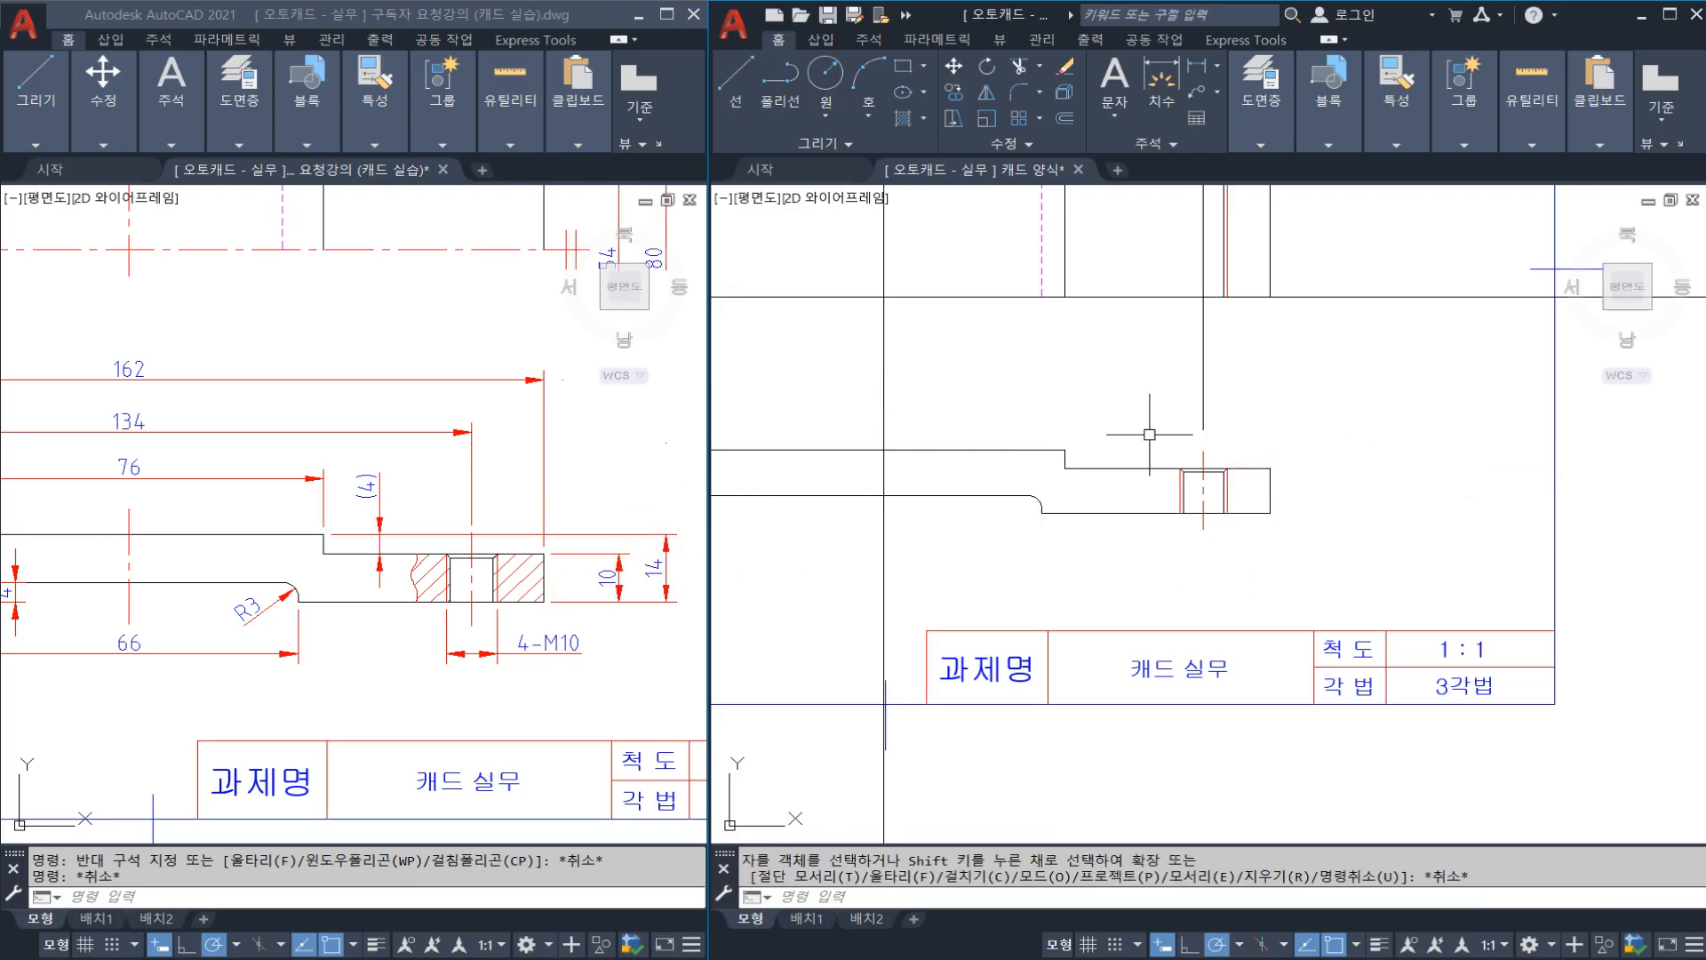
Step: Mirror the front view's right half, including step, recess fillet and M10 hole, about the vertical centreline, keeping the originals
scroll(1137, 480, up, 2)
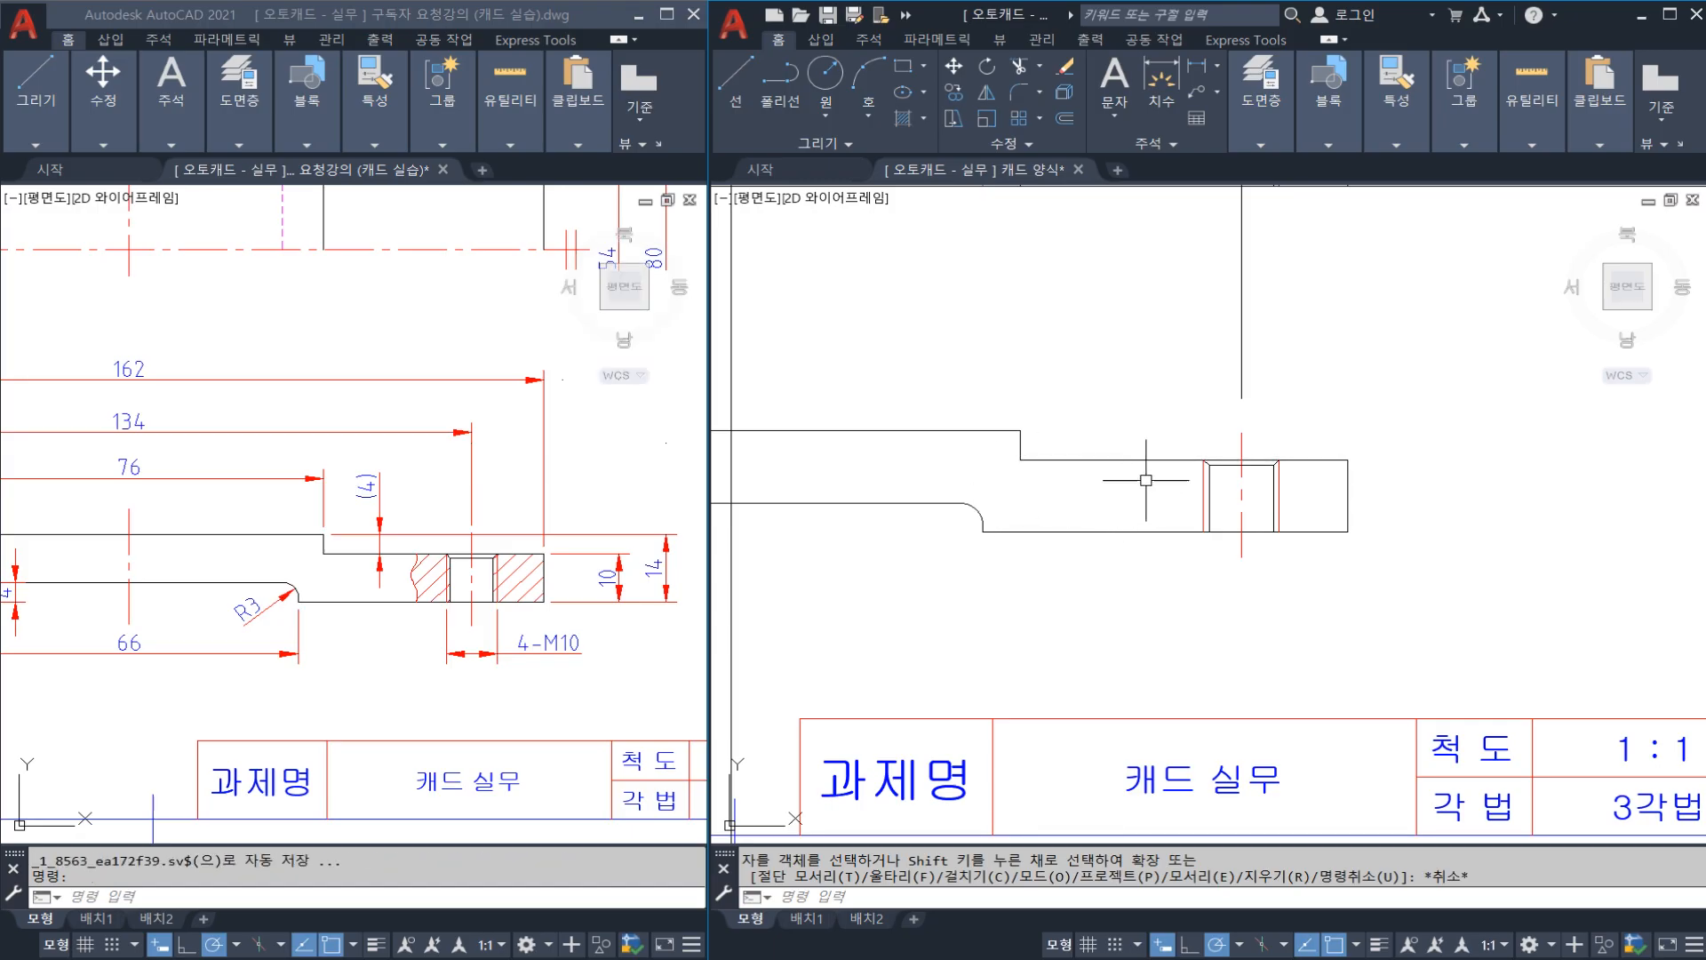
scroll(1160, 501, down, 2)
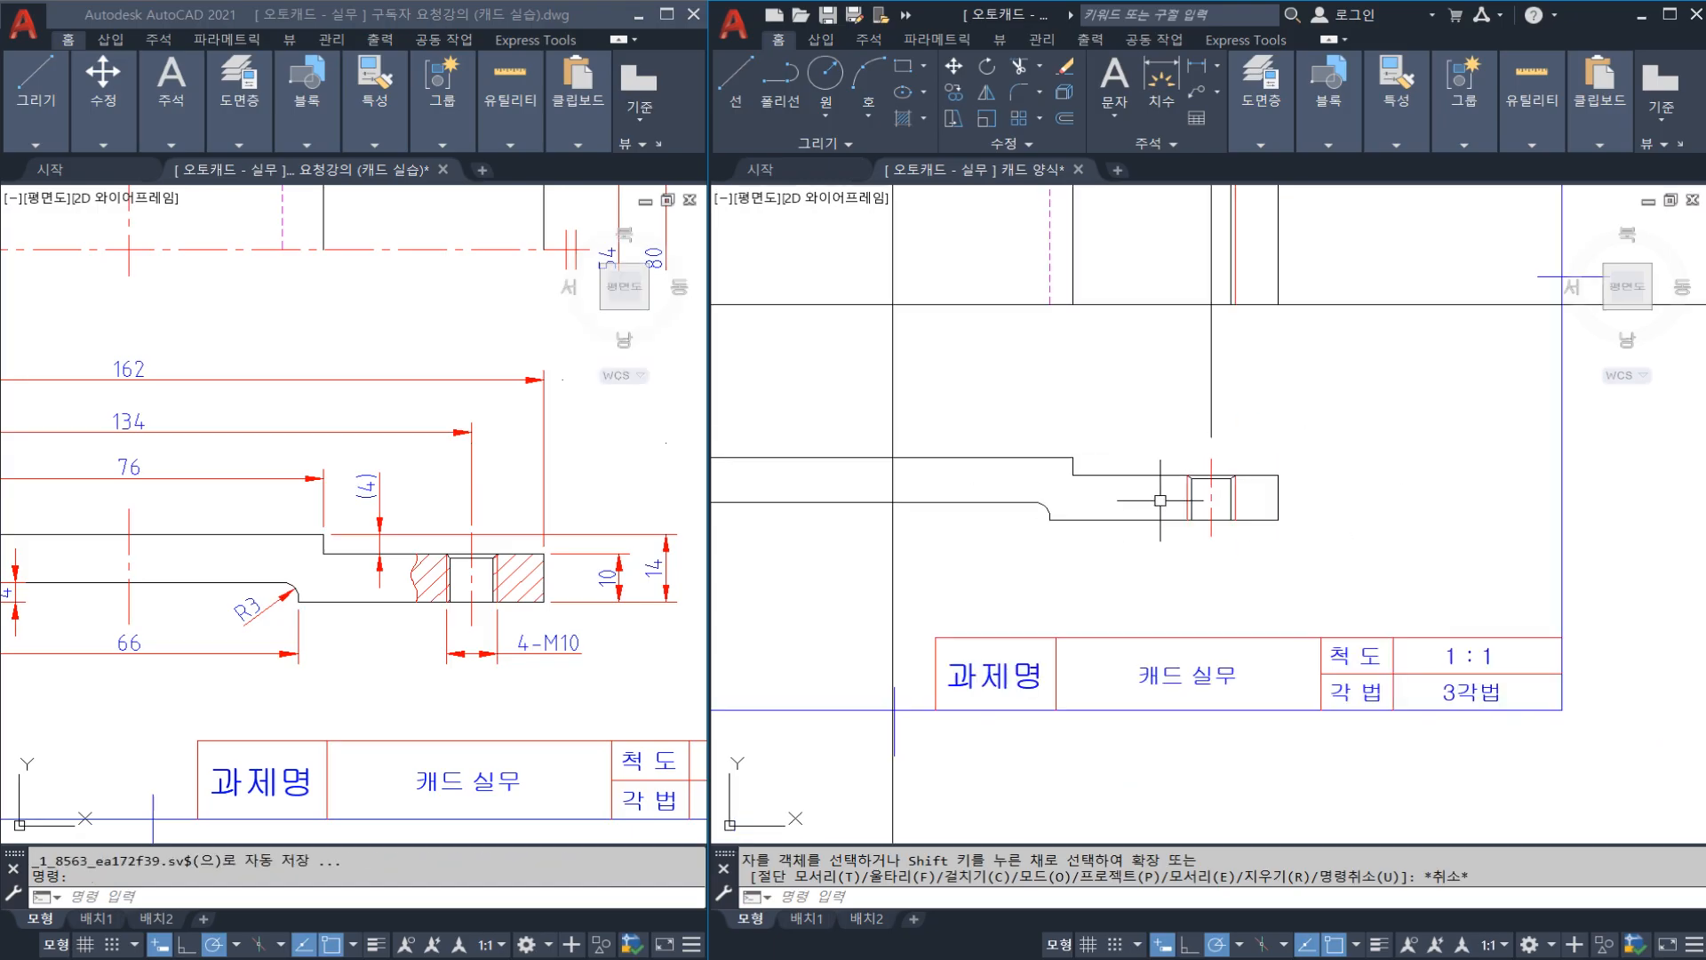
click(1003, 423)
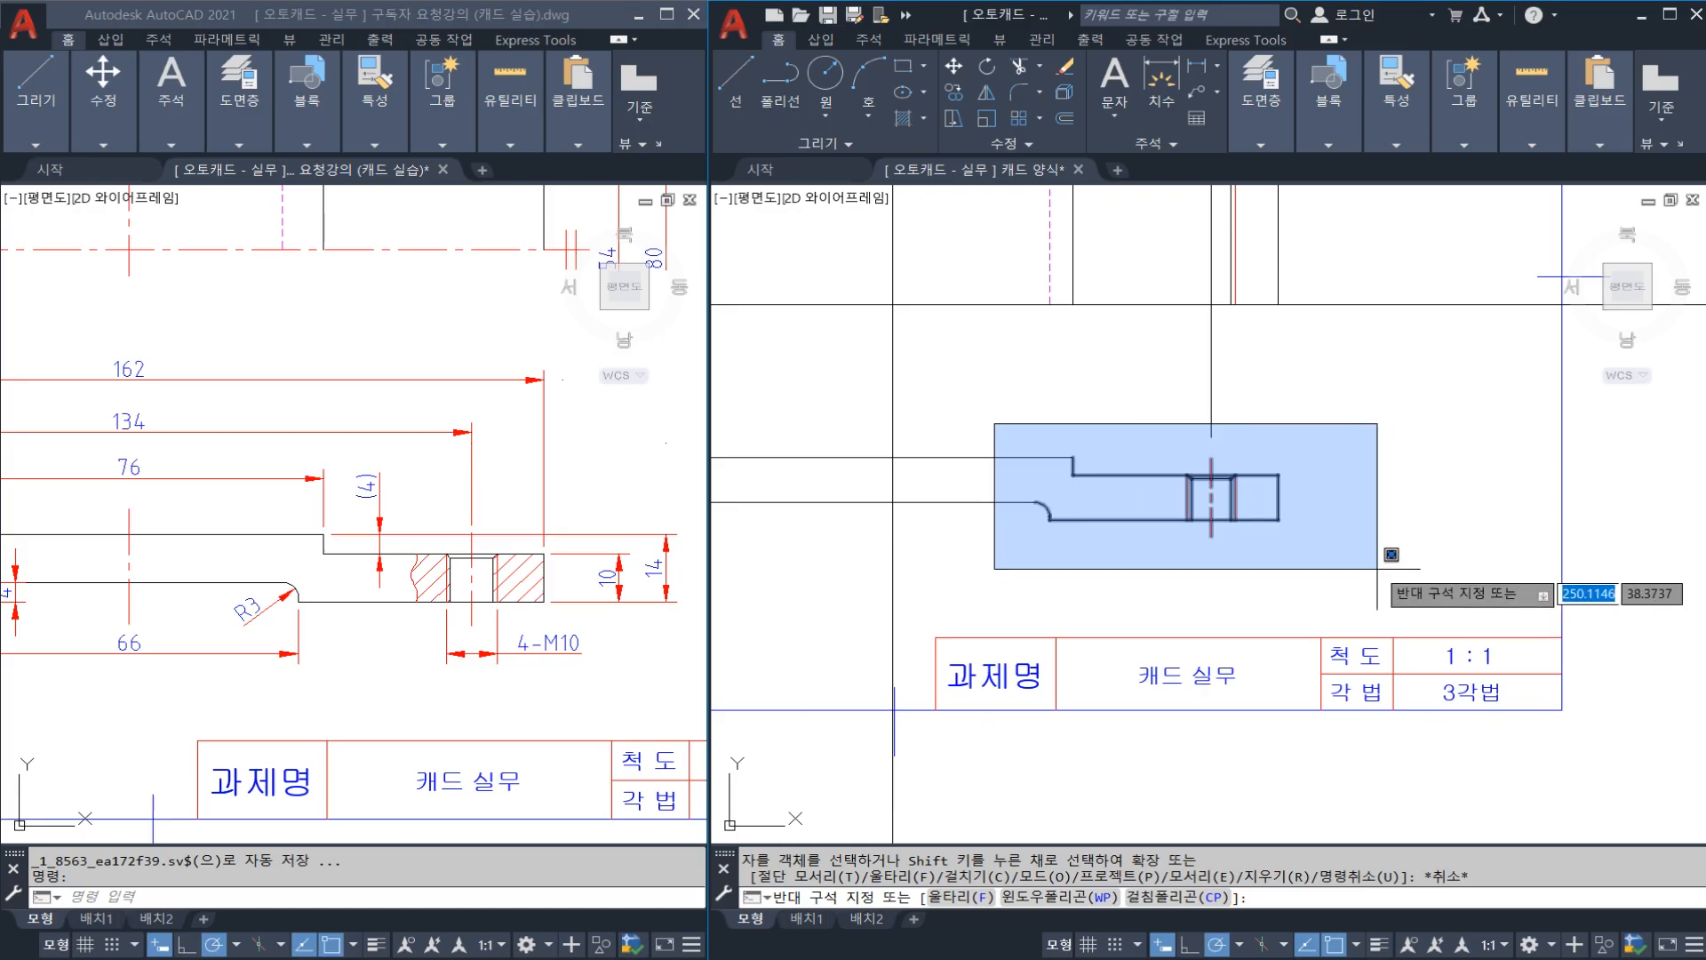
click(1314, 564)
text(MI)
key(Return)
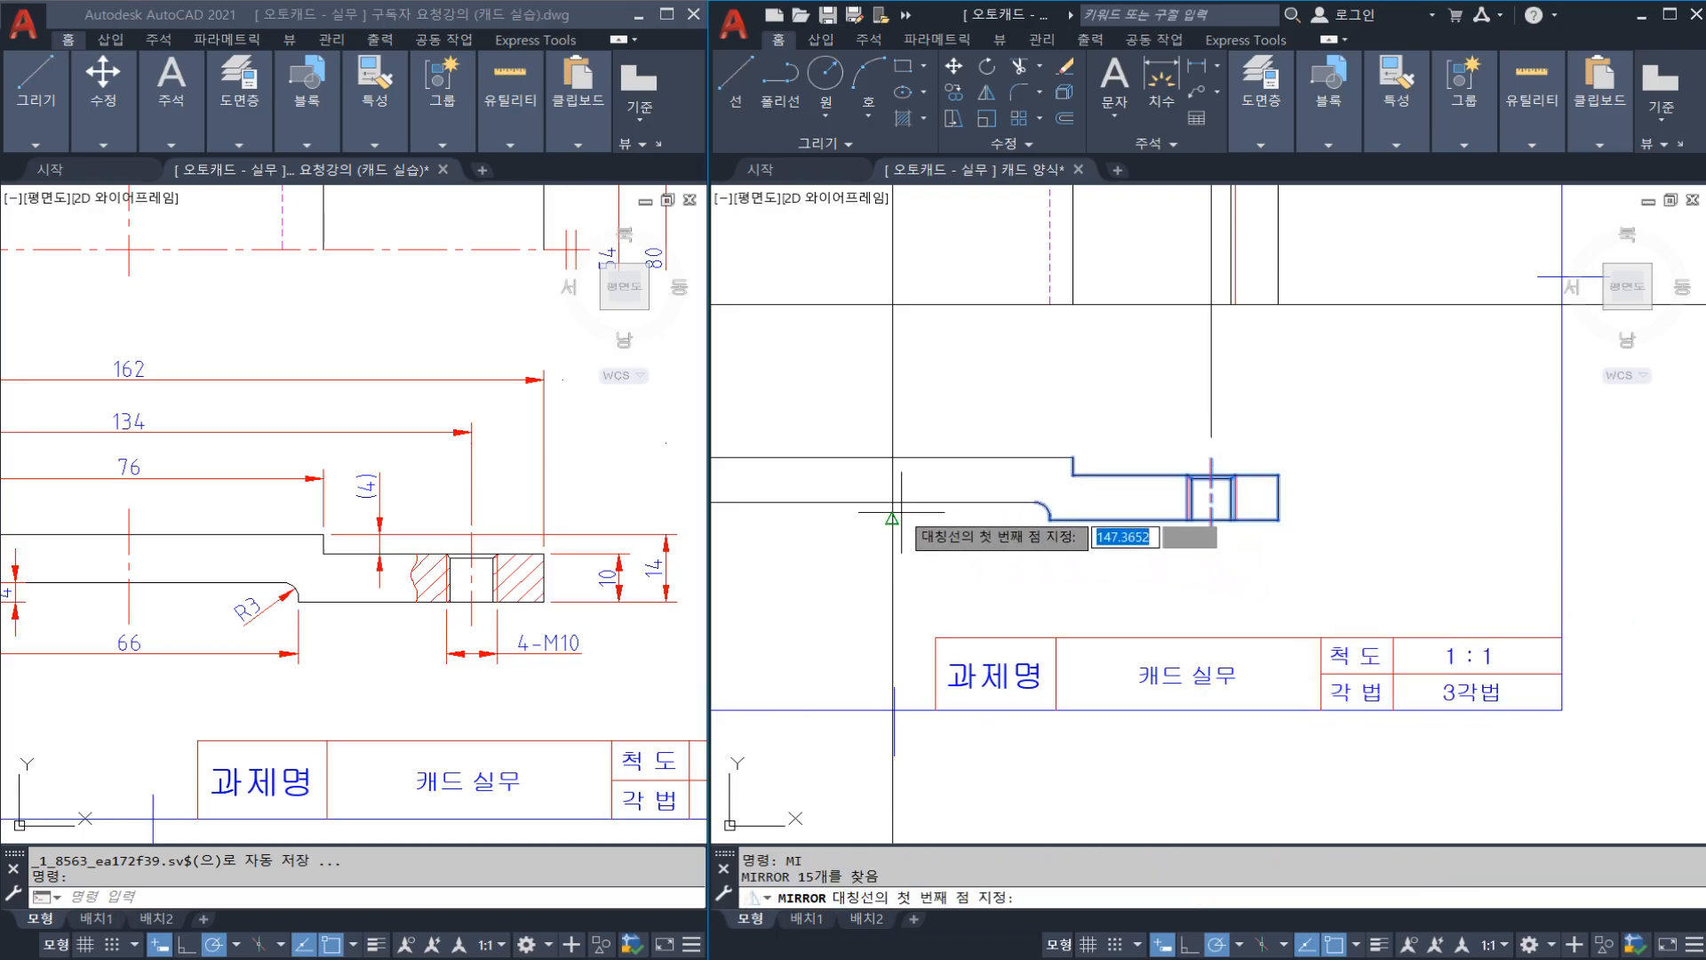
click(894, 513)
click(897, 471)
key(Return)
Step: Trim the top edge and recess lines extending past the mirrored left half's outline and save the drawing
scroll(898, 485, up, 4)
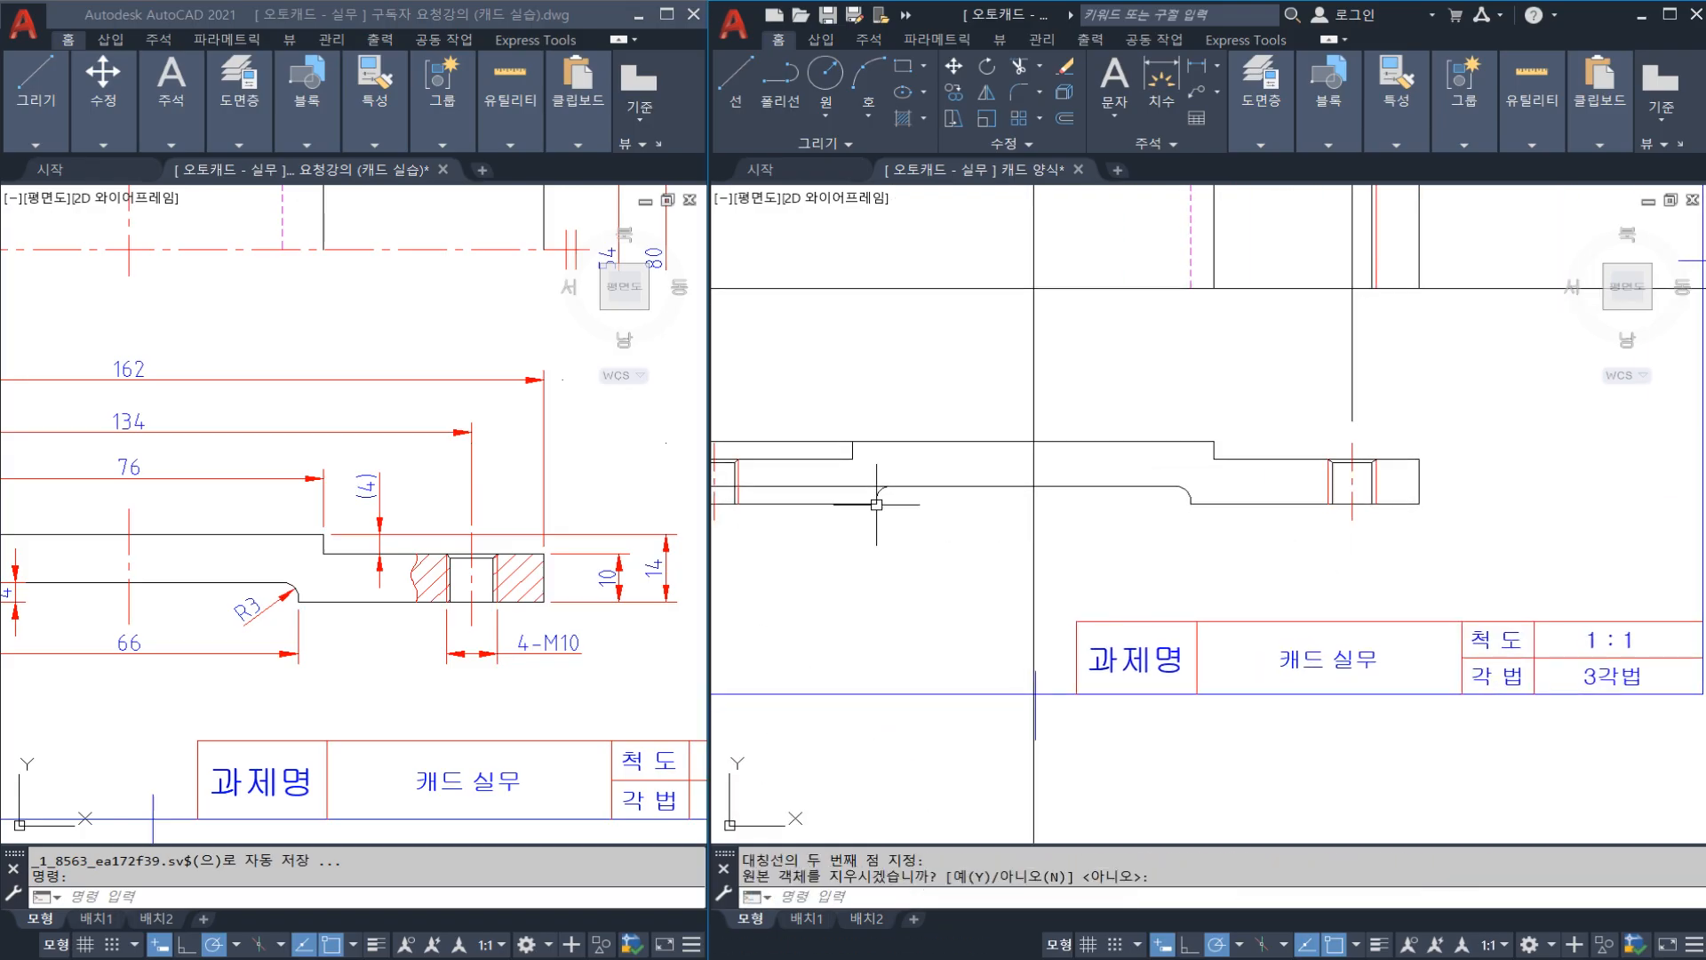
text(TR)
key(Return)
key(Return)
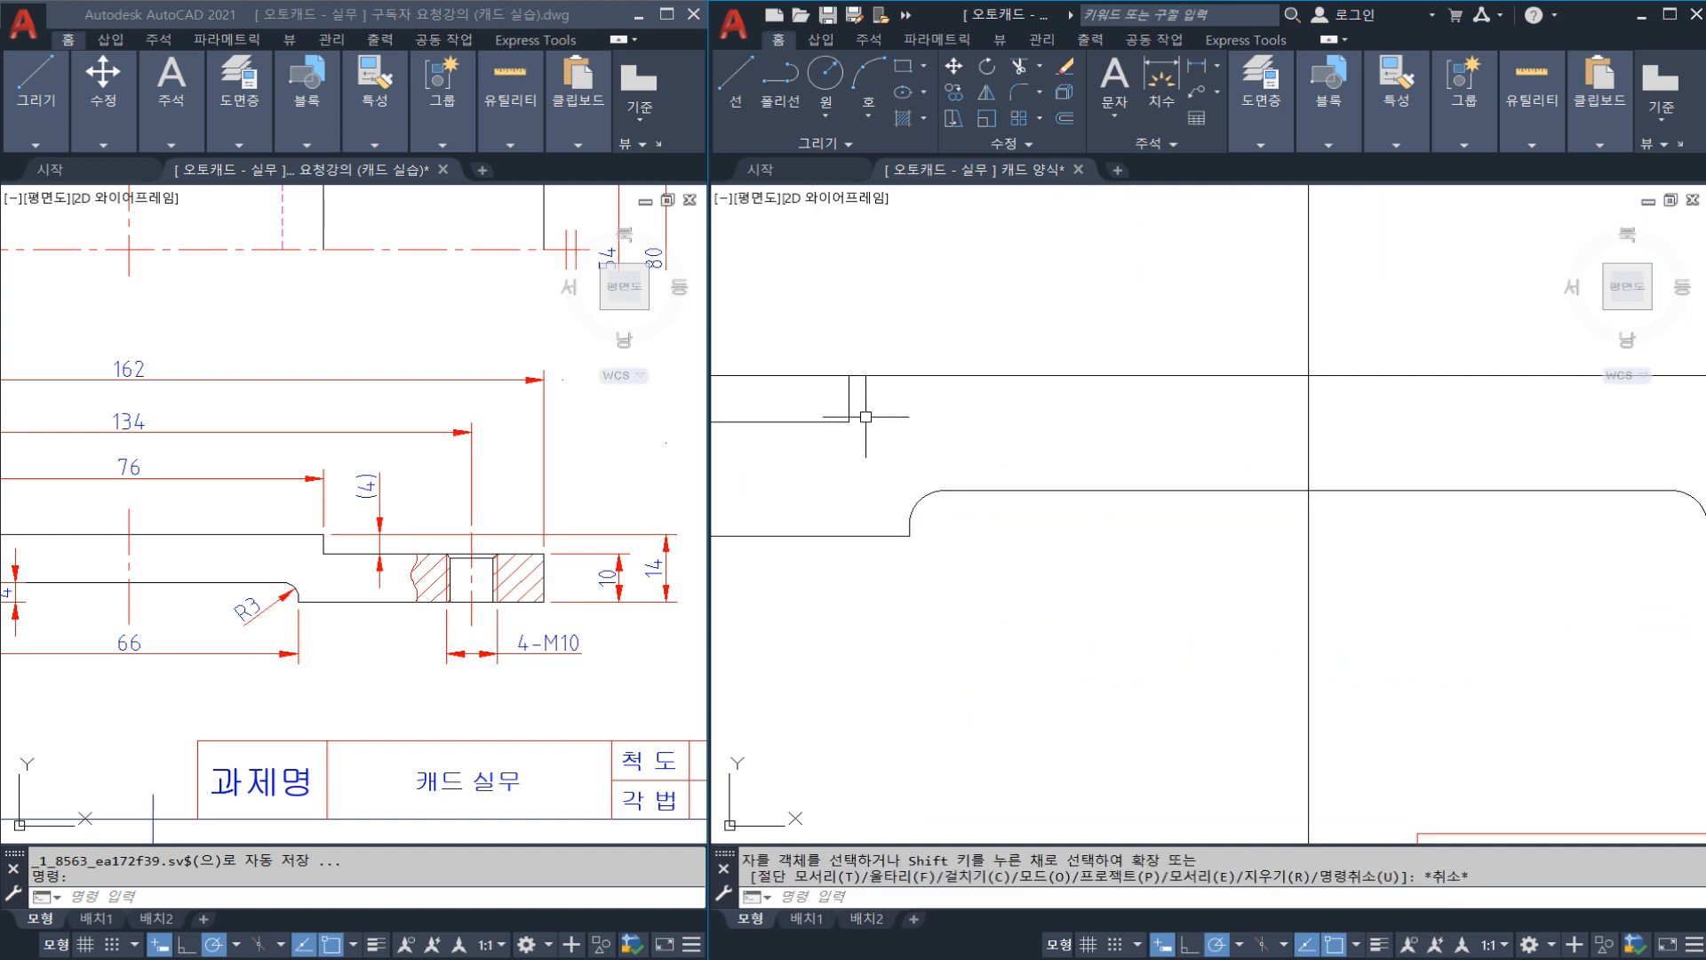
click(830, 377)
key(Escape)
scroll(830, 454, down, 3)
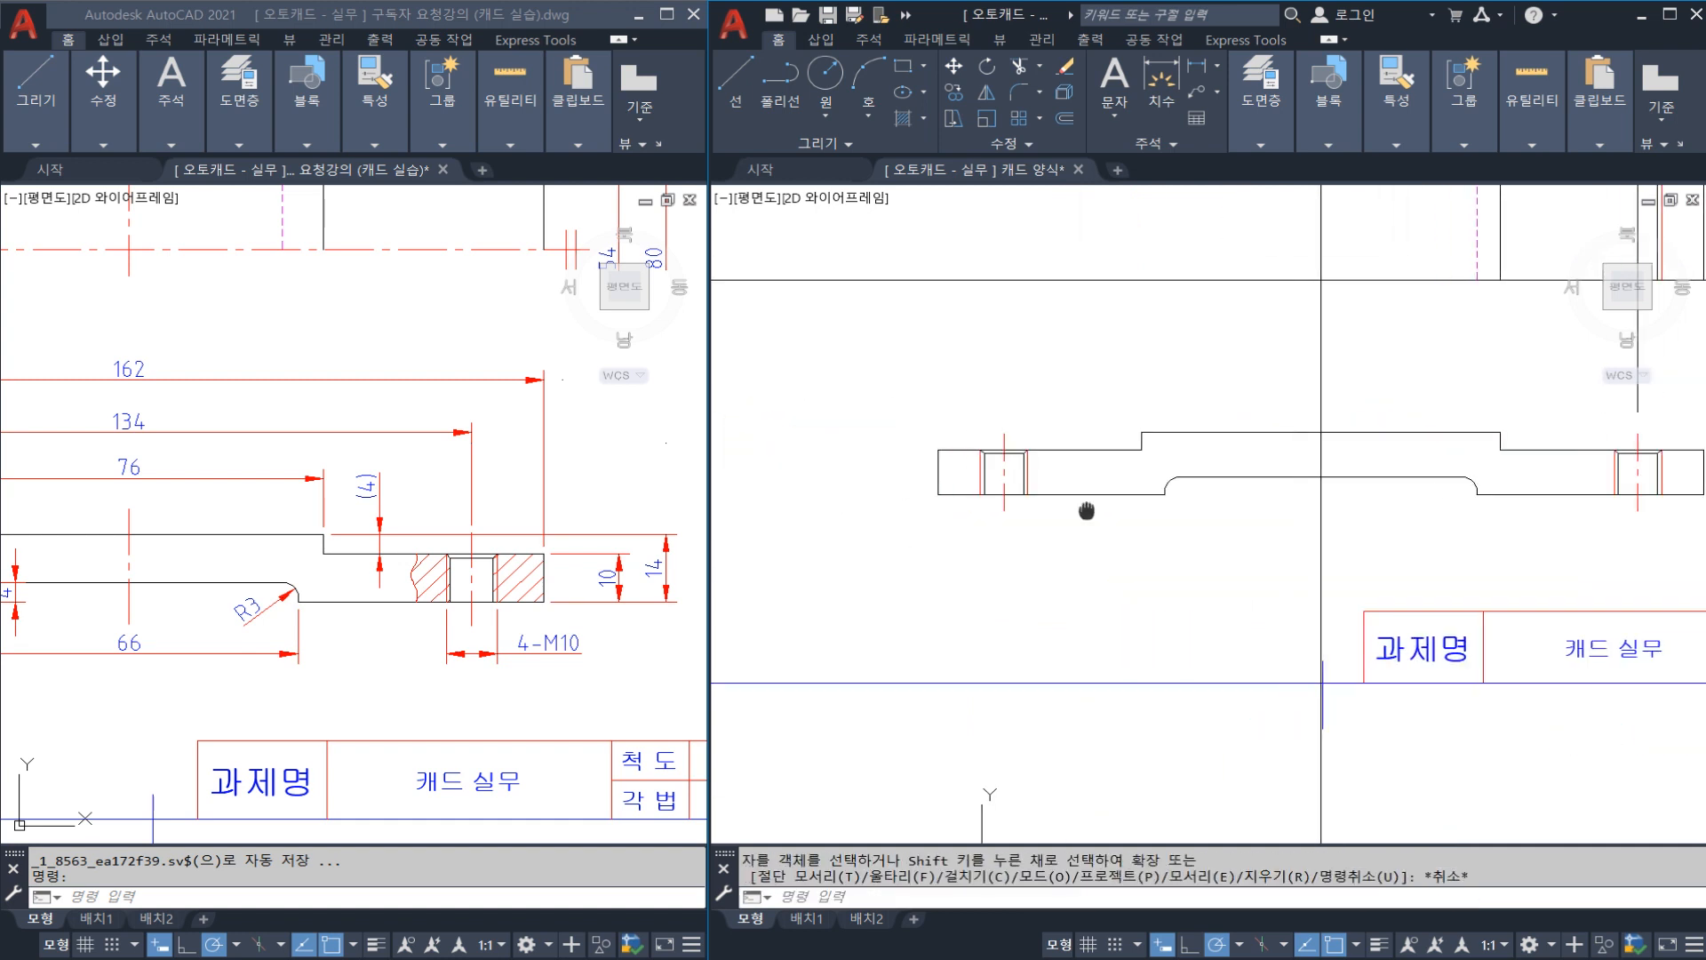
key(ctrl+s)
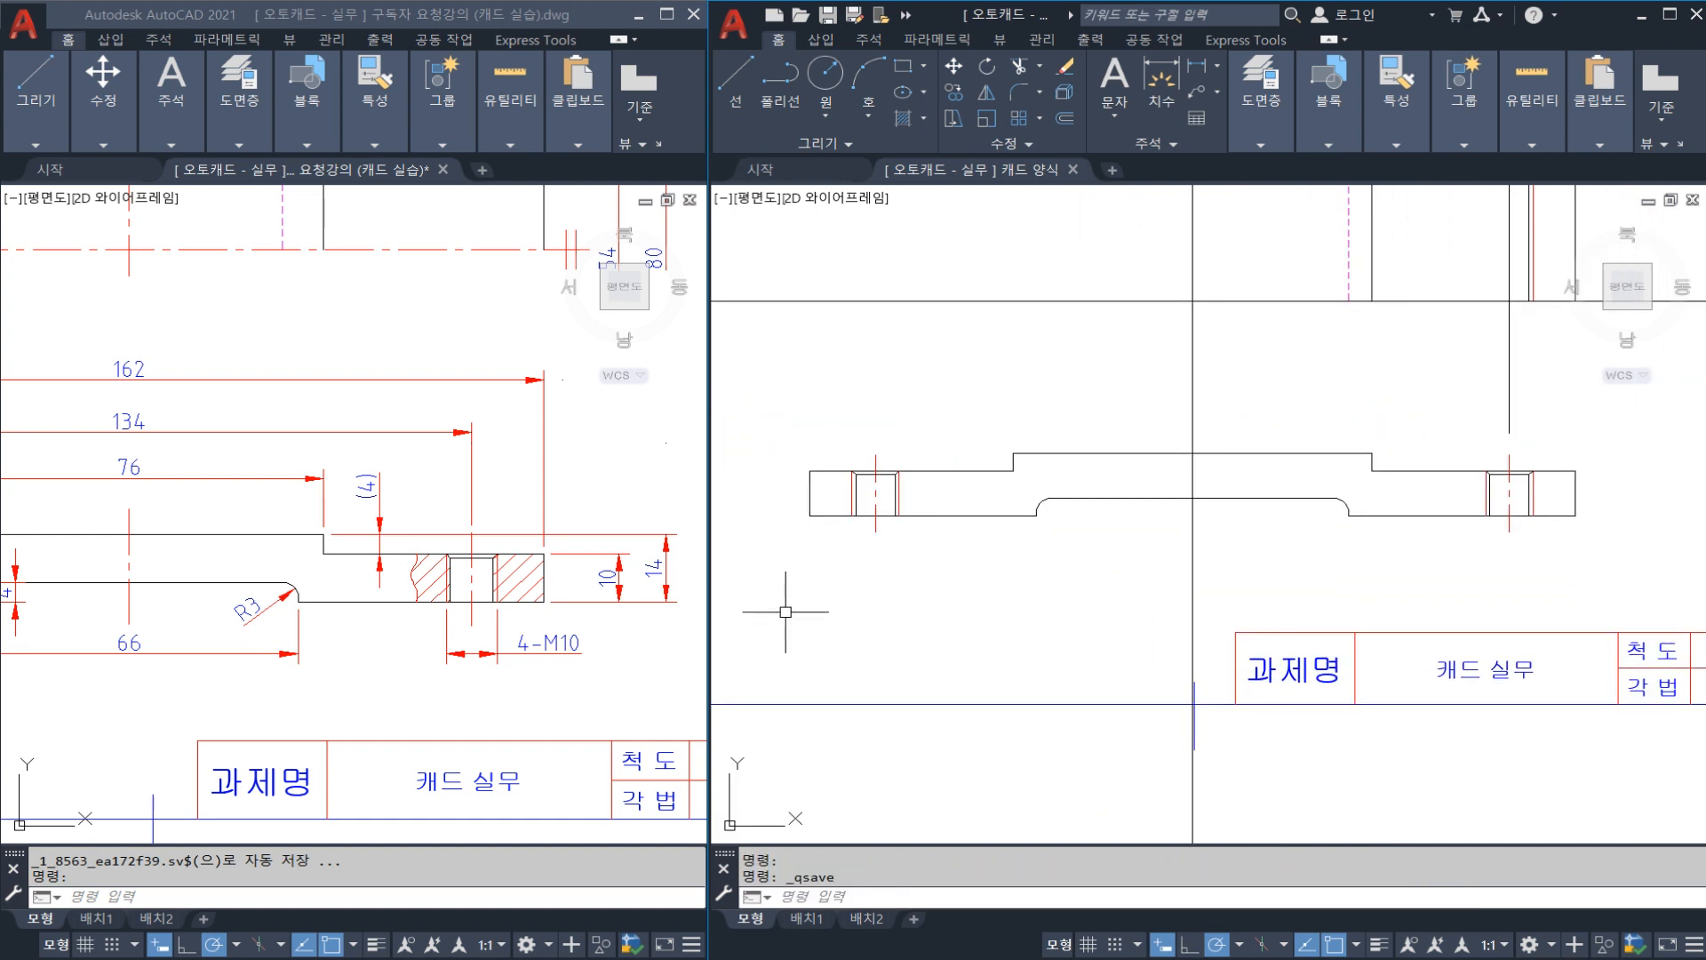
Step: Break the vertical centre construction line just above and below the front view and erase the leftover lower piece
scroll(373, 620, down, 4)
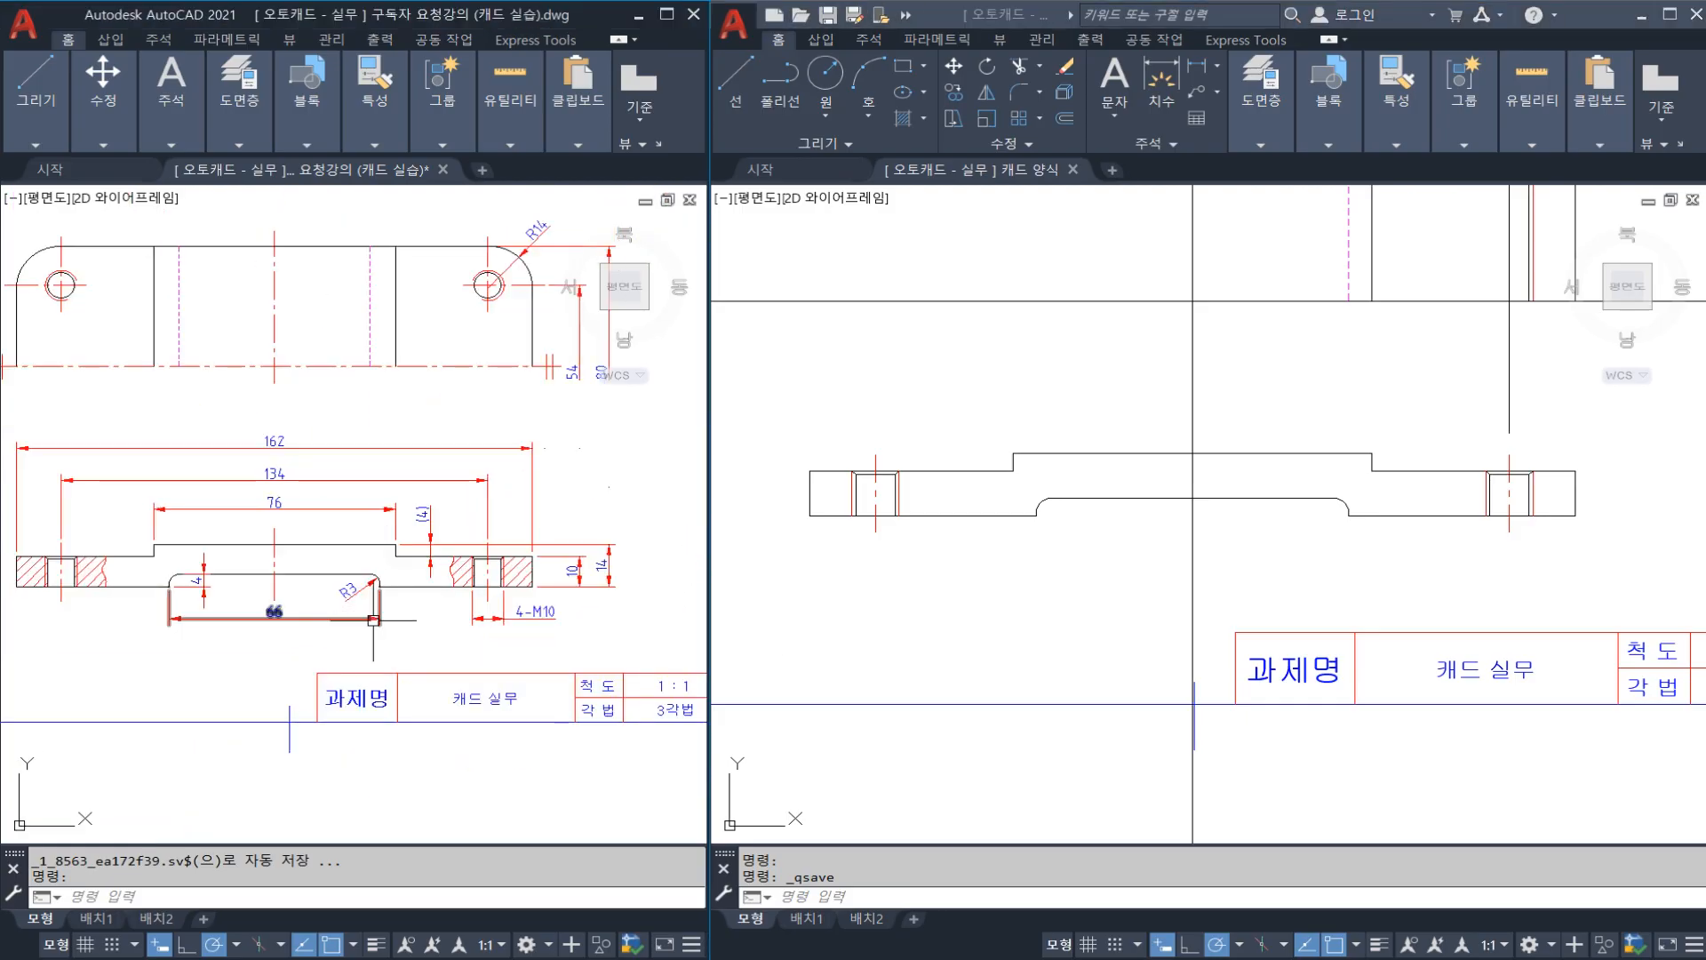
middle_drag(374, 621, 416, 623)
click(1047, 570)
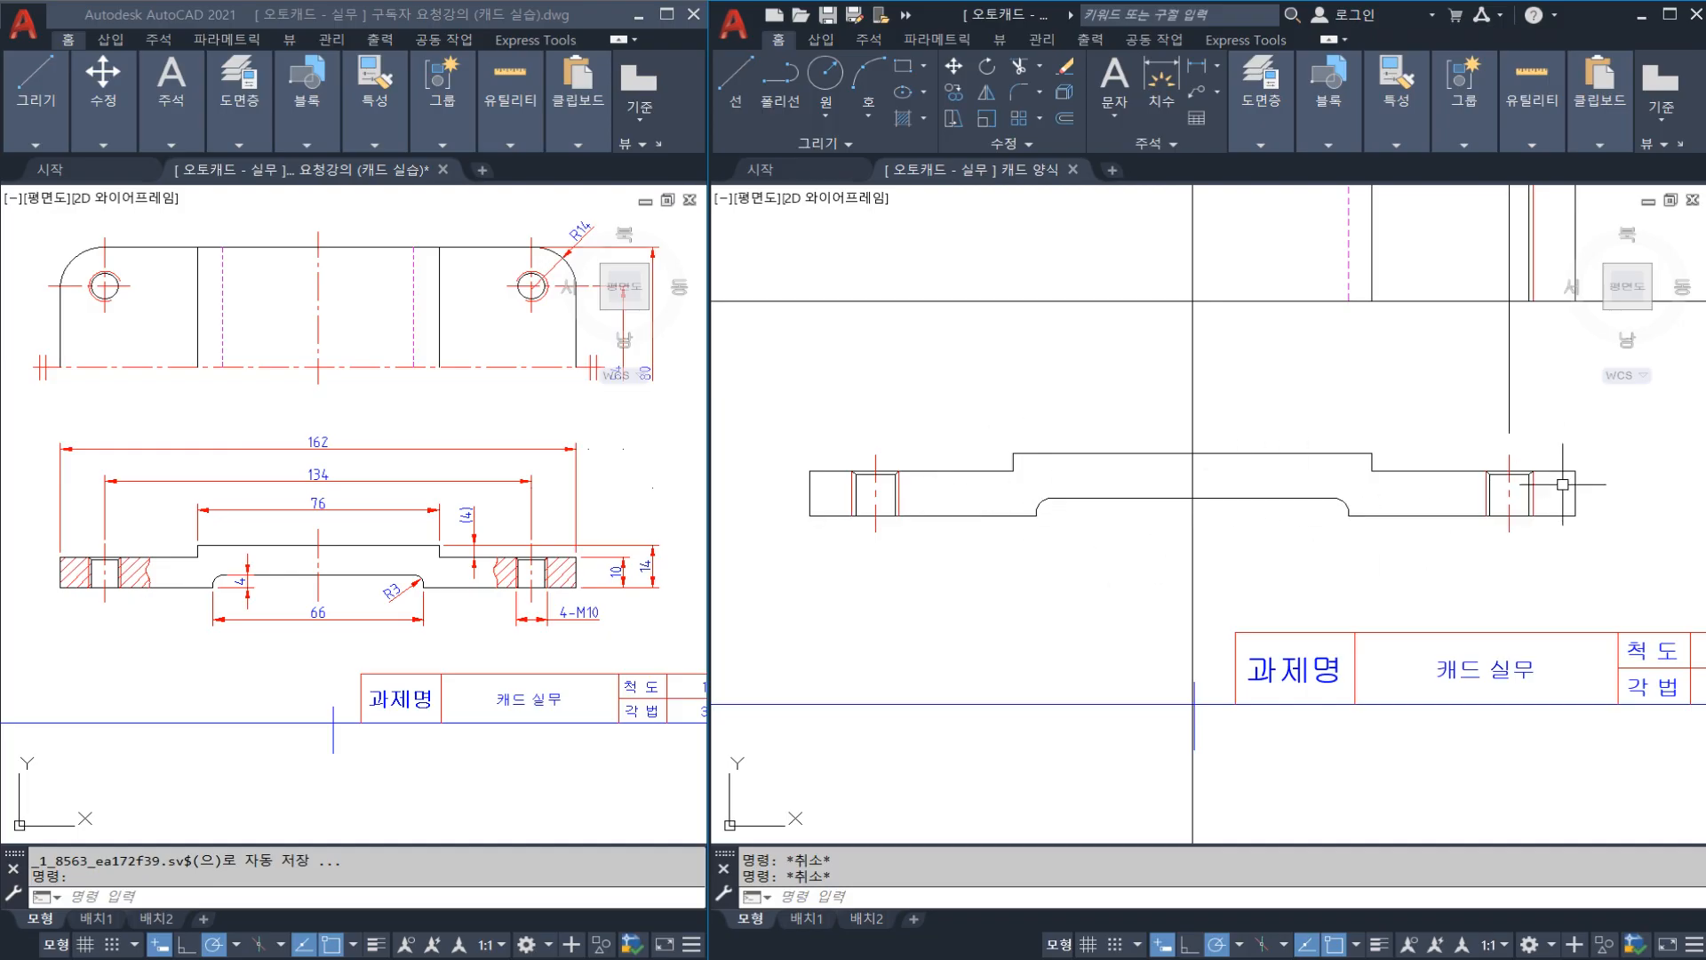
text(break)
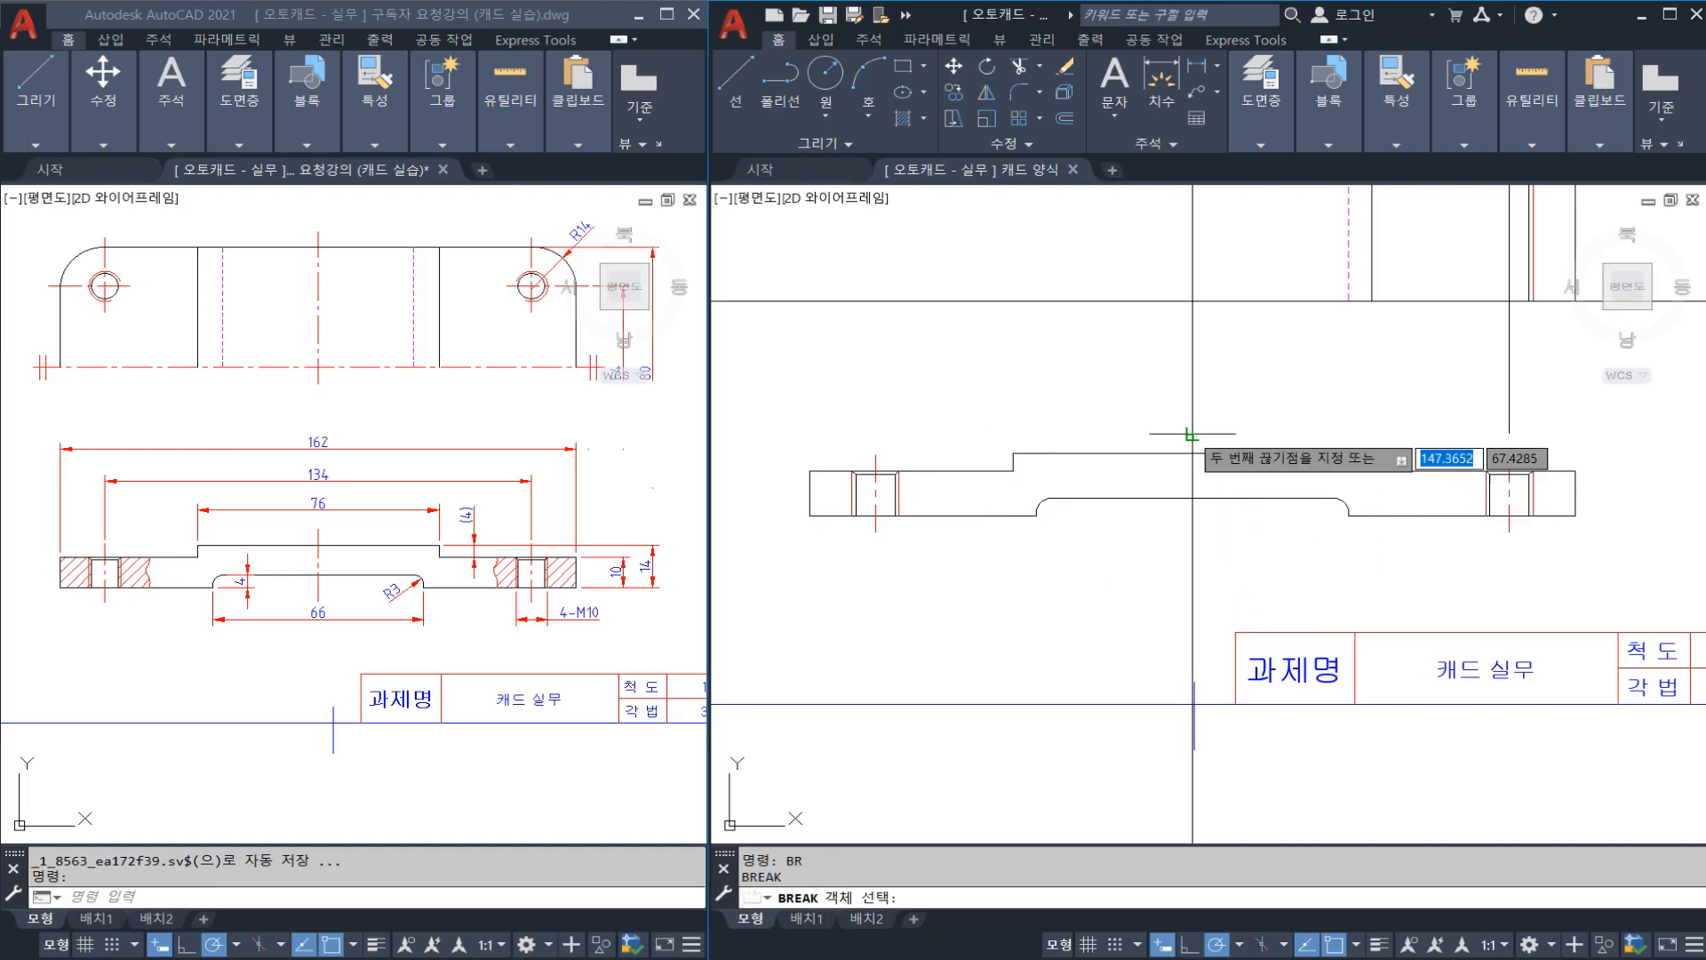
key(Return)
click(1194, 533)
click(1193, 552)
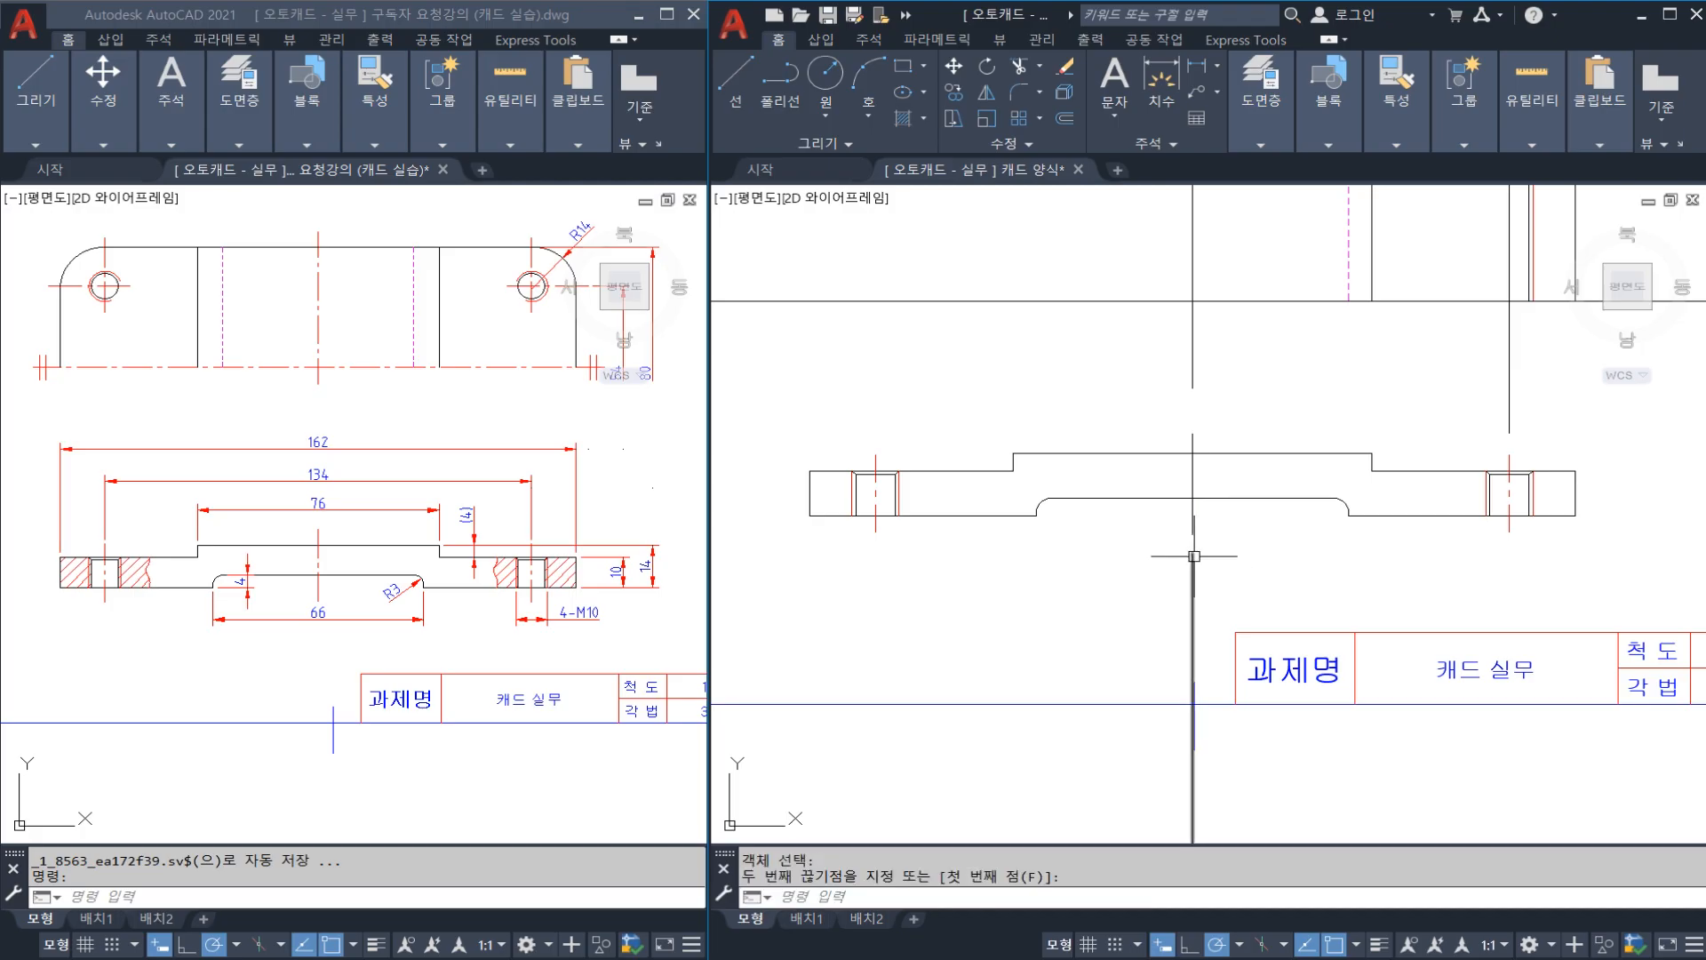
key(Escape)
click(1192, 574)
text(e)
key(Return)
Step: Draw a wavy spline break line from the top to the bottom edge of the front view, between the step and the right M10 hole
scroll(1377, 512, up, 2)
middle_drag(1376, 512, 1225, 524)
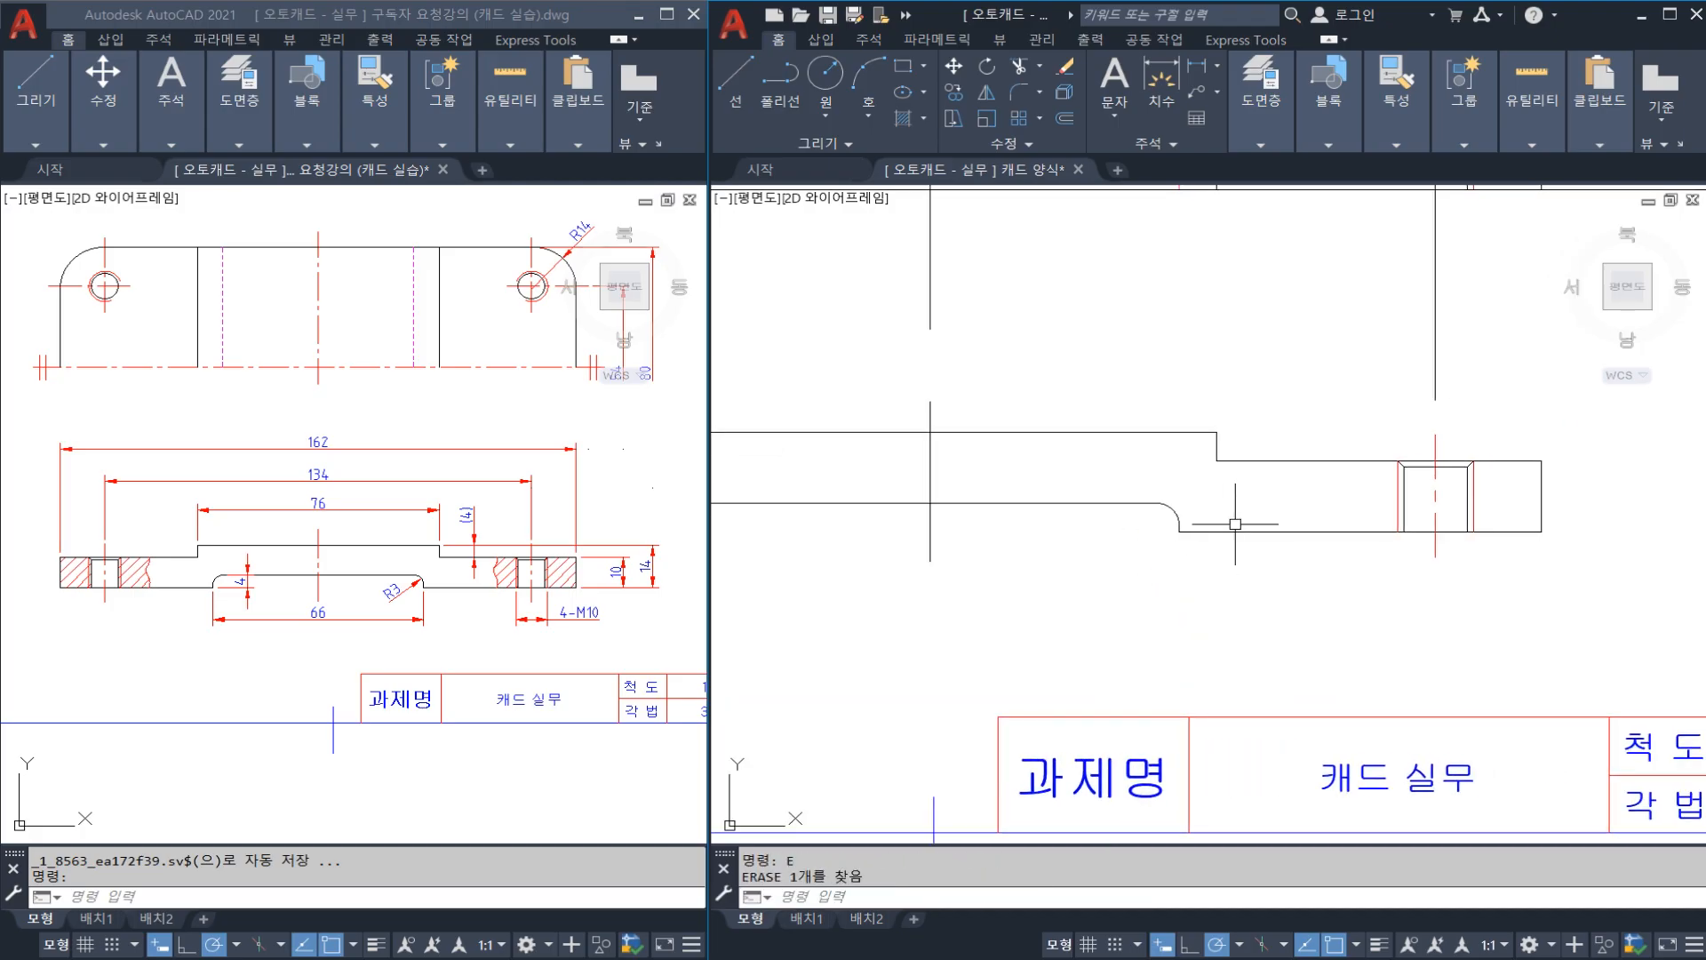
text(spl)
key(Return)
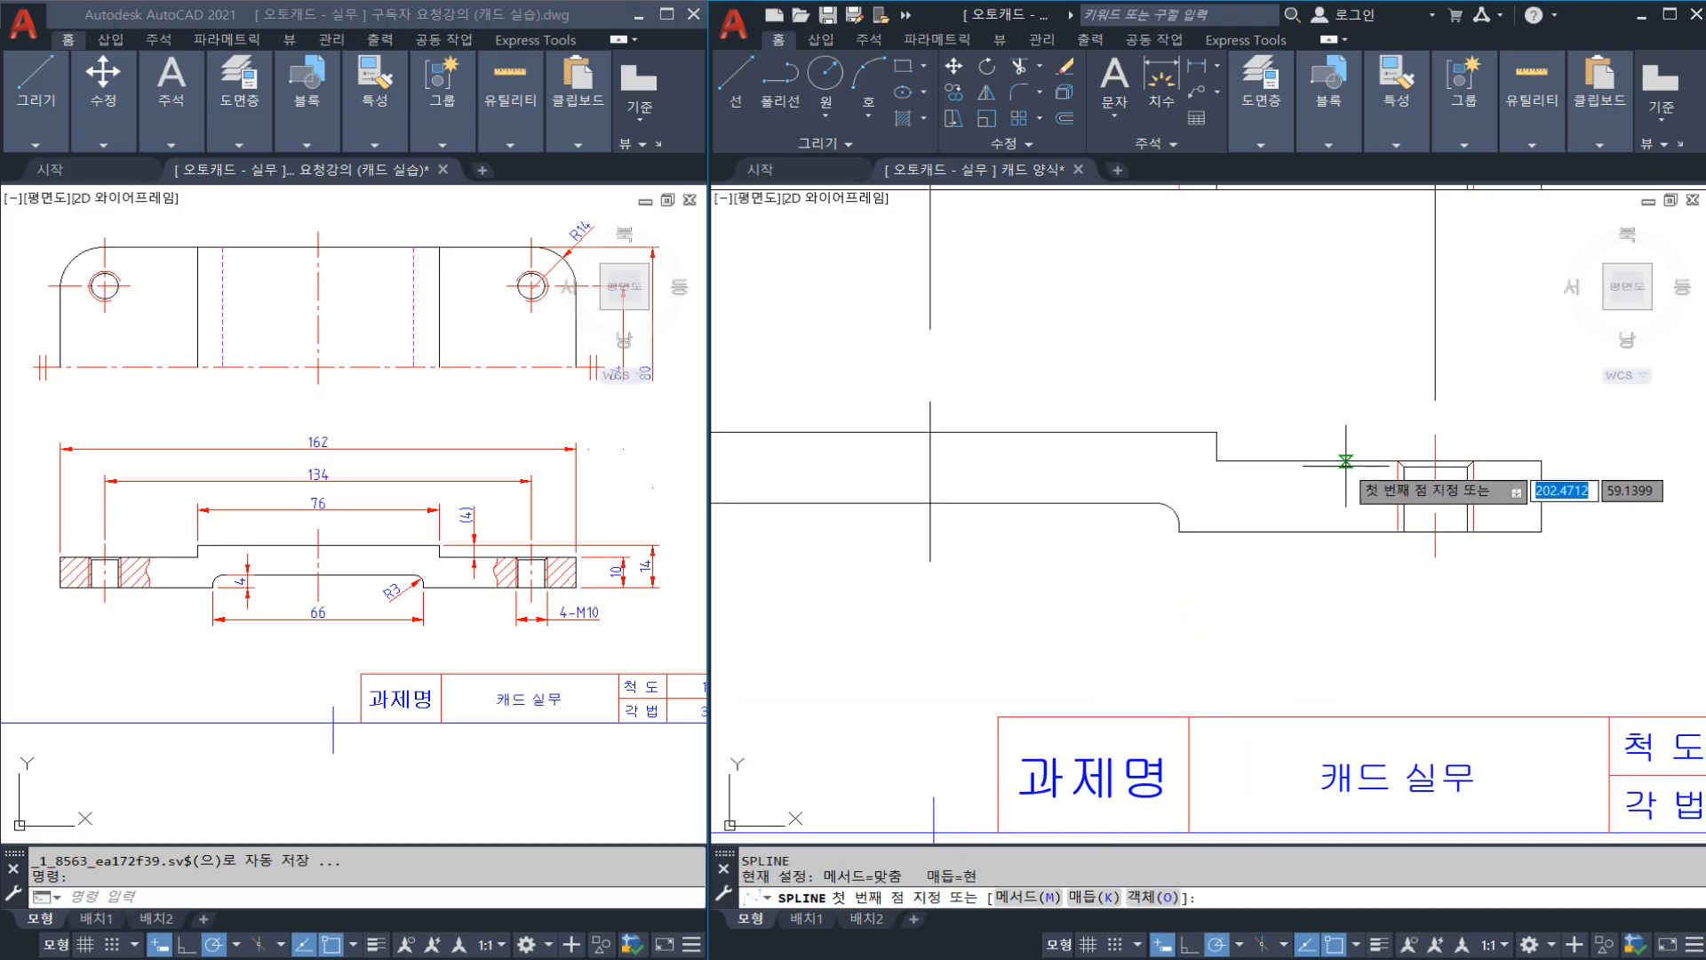
scroll(1345, 466, up, 2)
click(1343, 459)
scroll(1342, 492, up, 2)
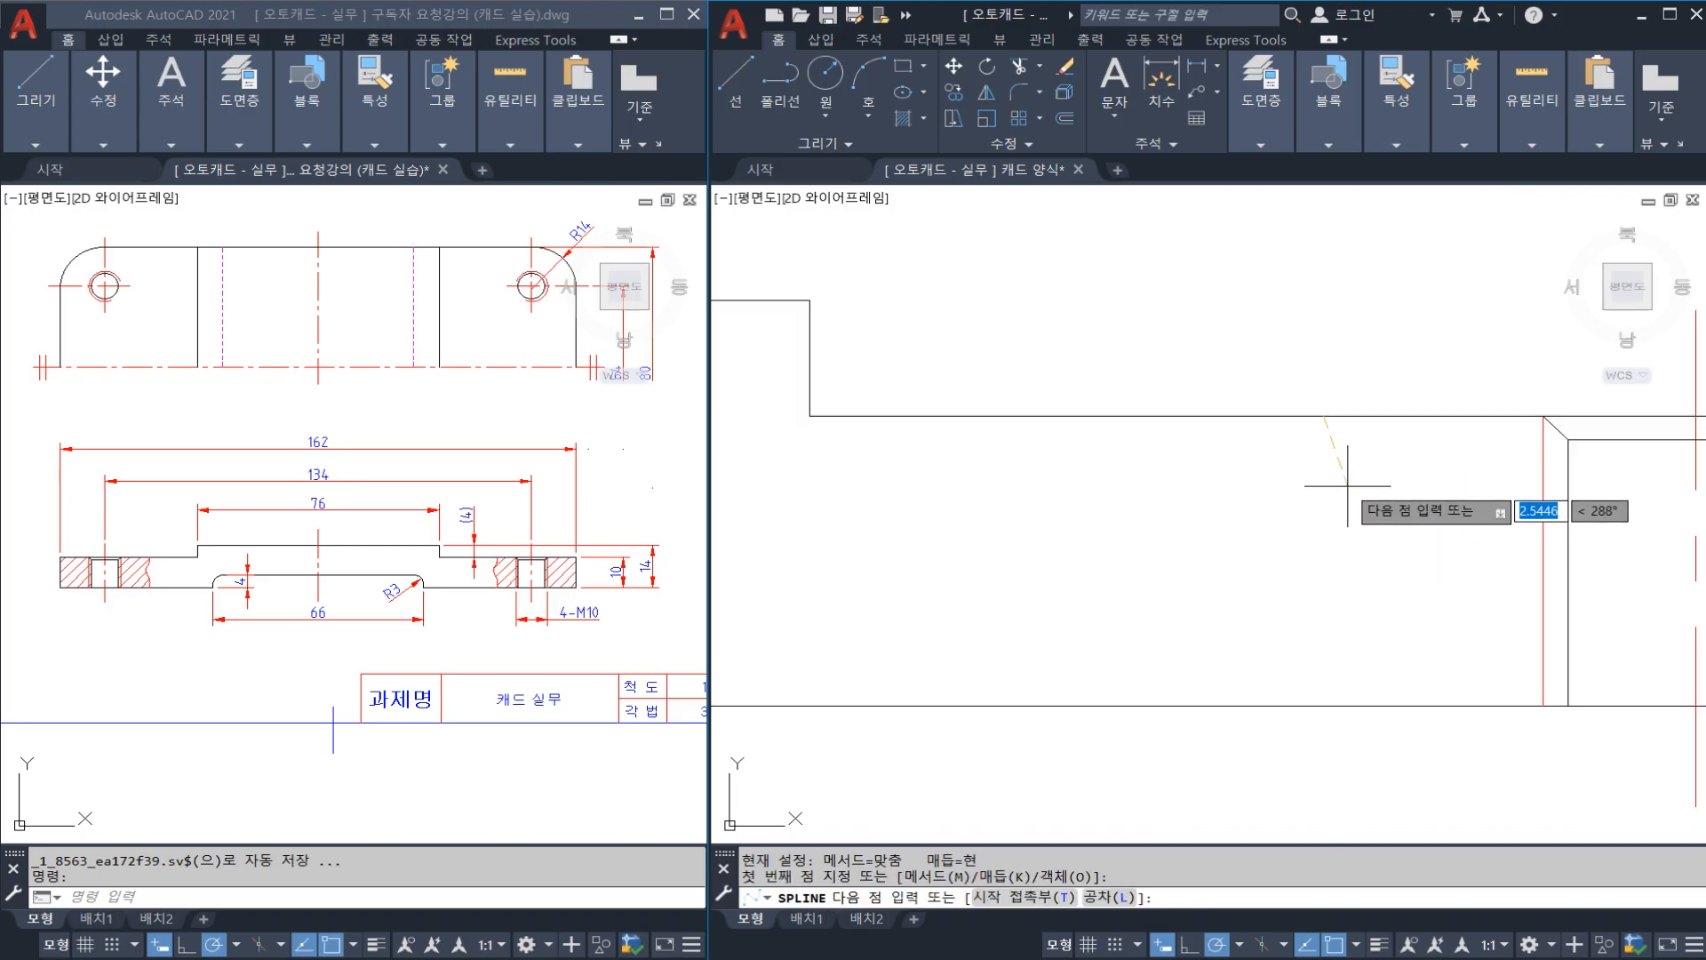
click(1348, 483)
click(1321, 576)
click(1331, 705)
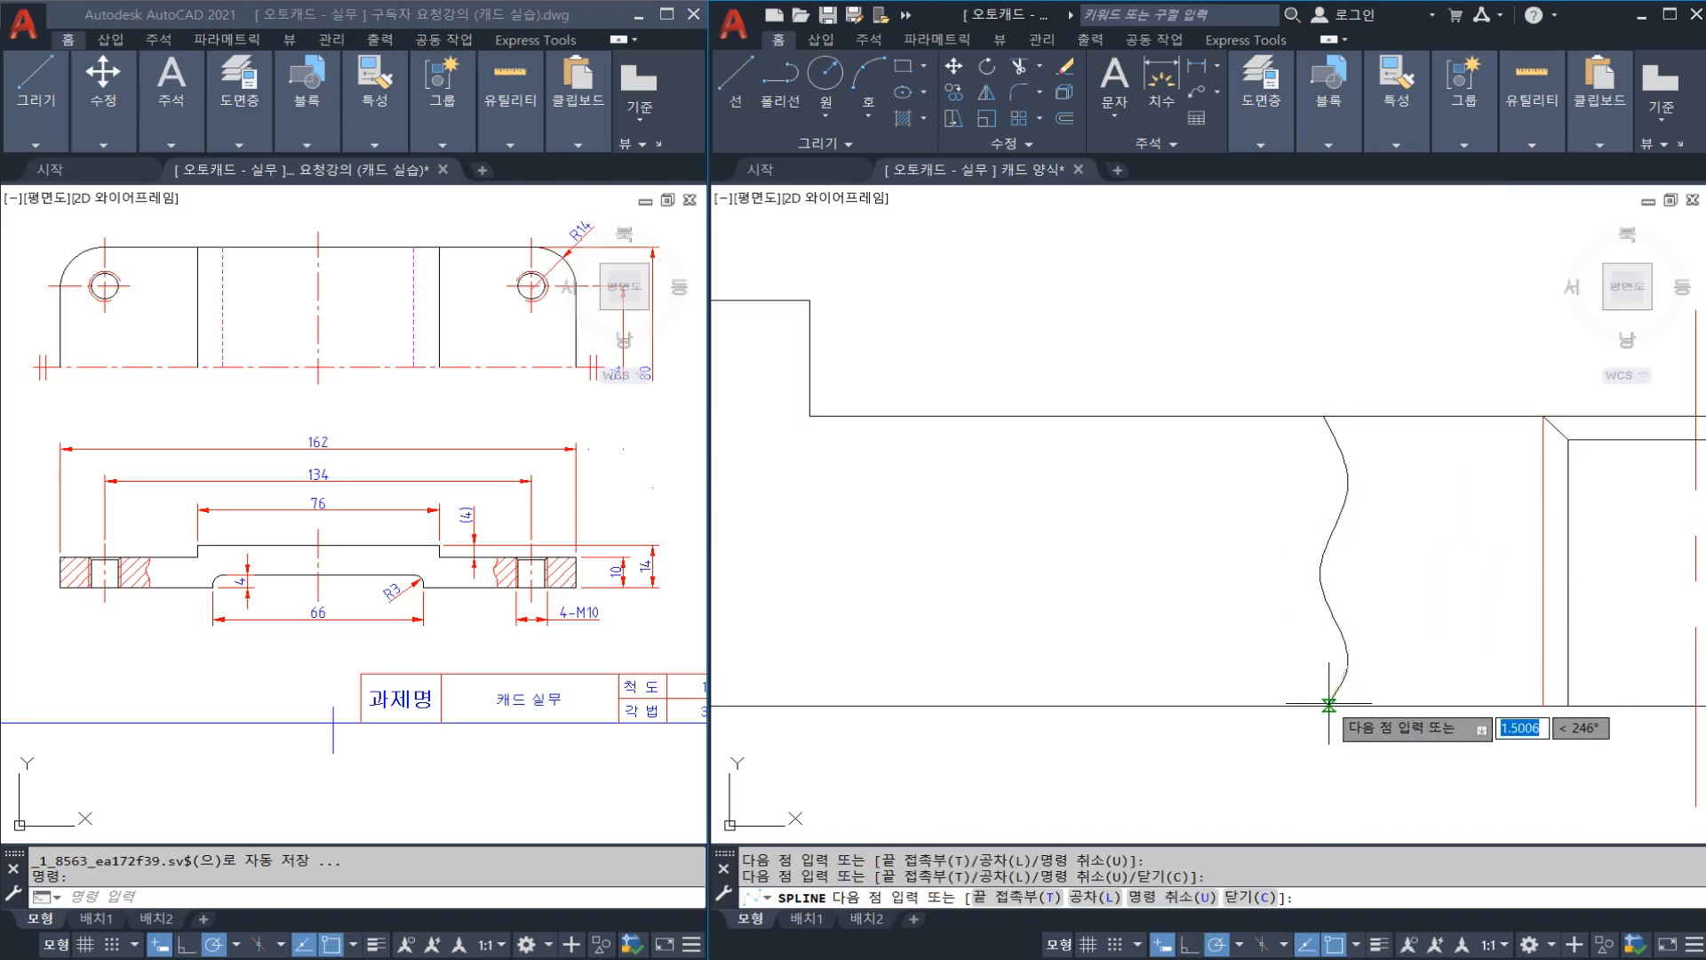
key(Return)
key(Return)
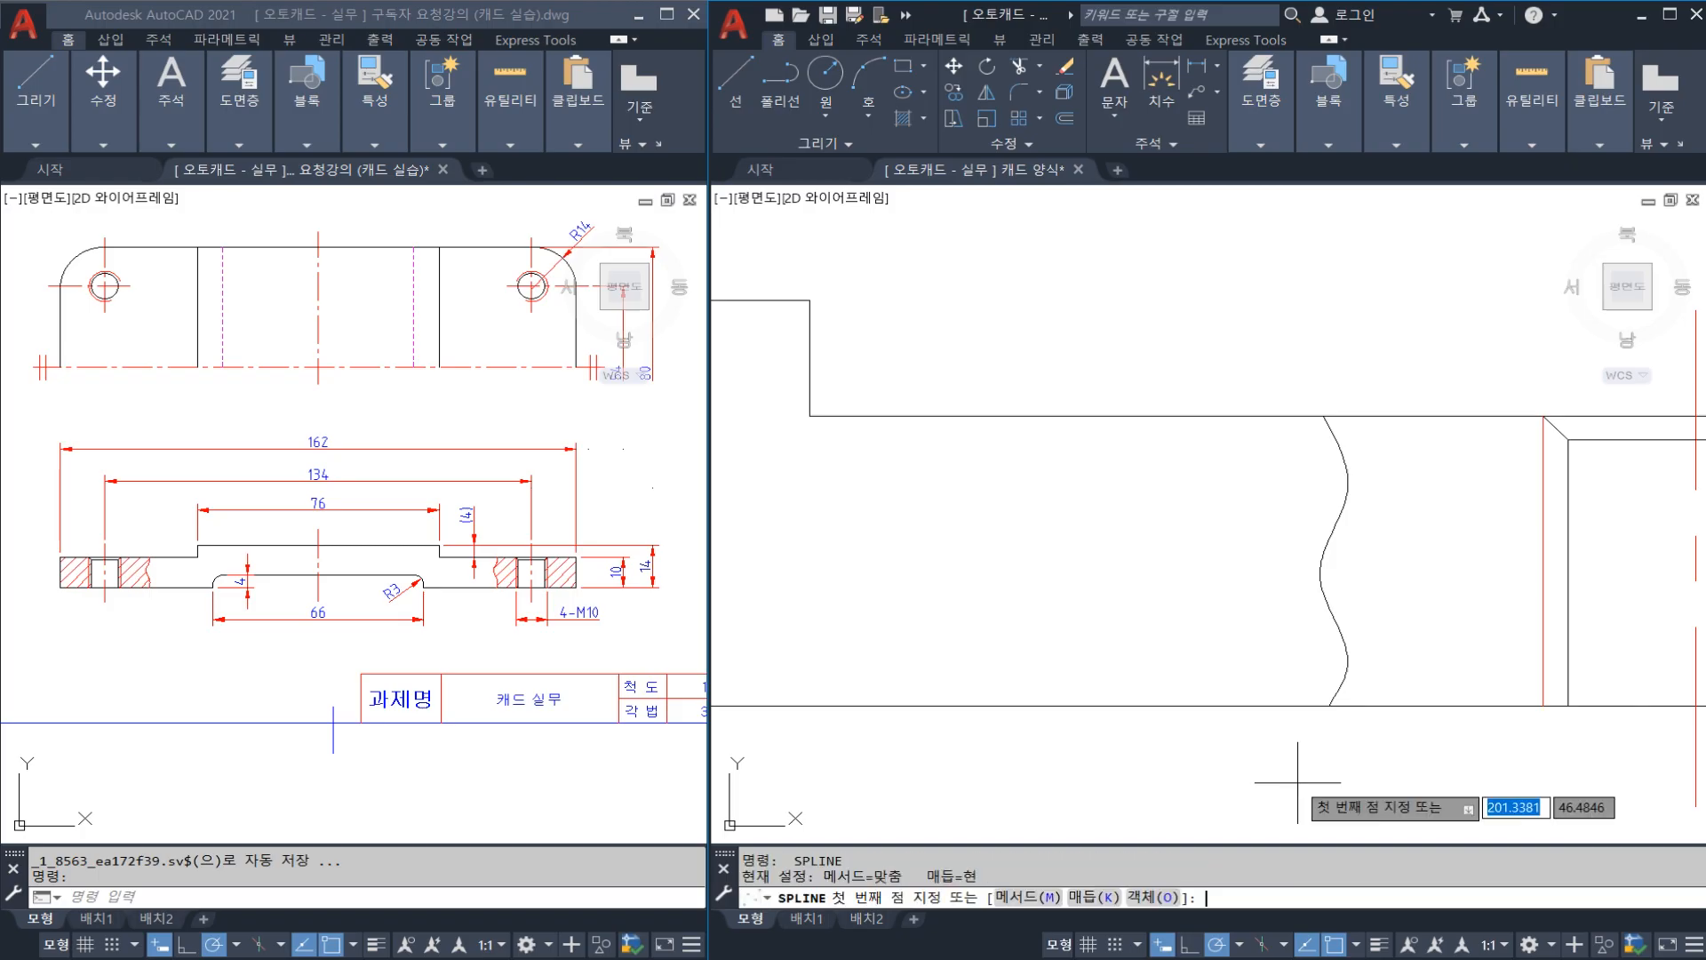
key(Return)
key(Escape)
key(Escape)
key(Escape)
scroll(1363, 573, down, 4)
click(1350, 566)
click(1368, 573)
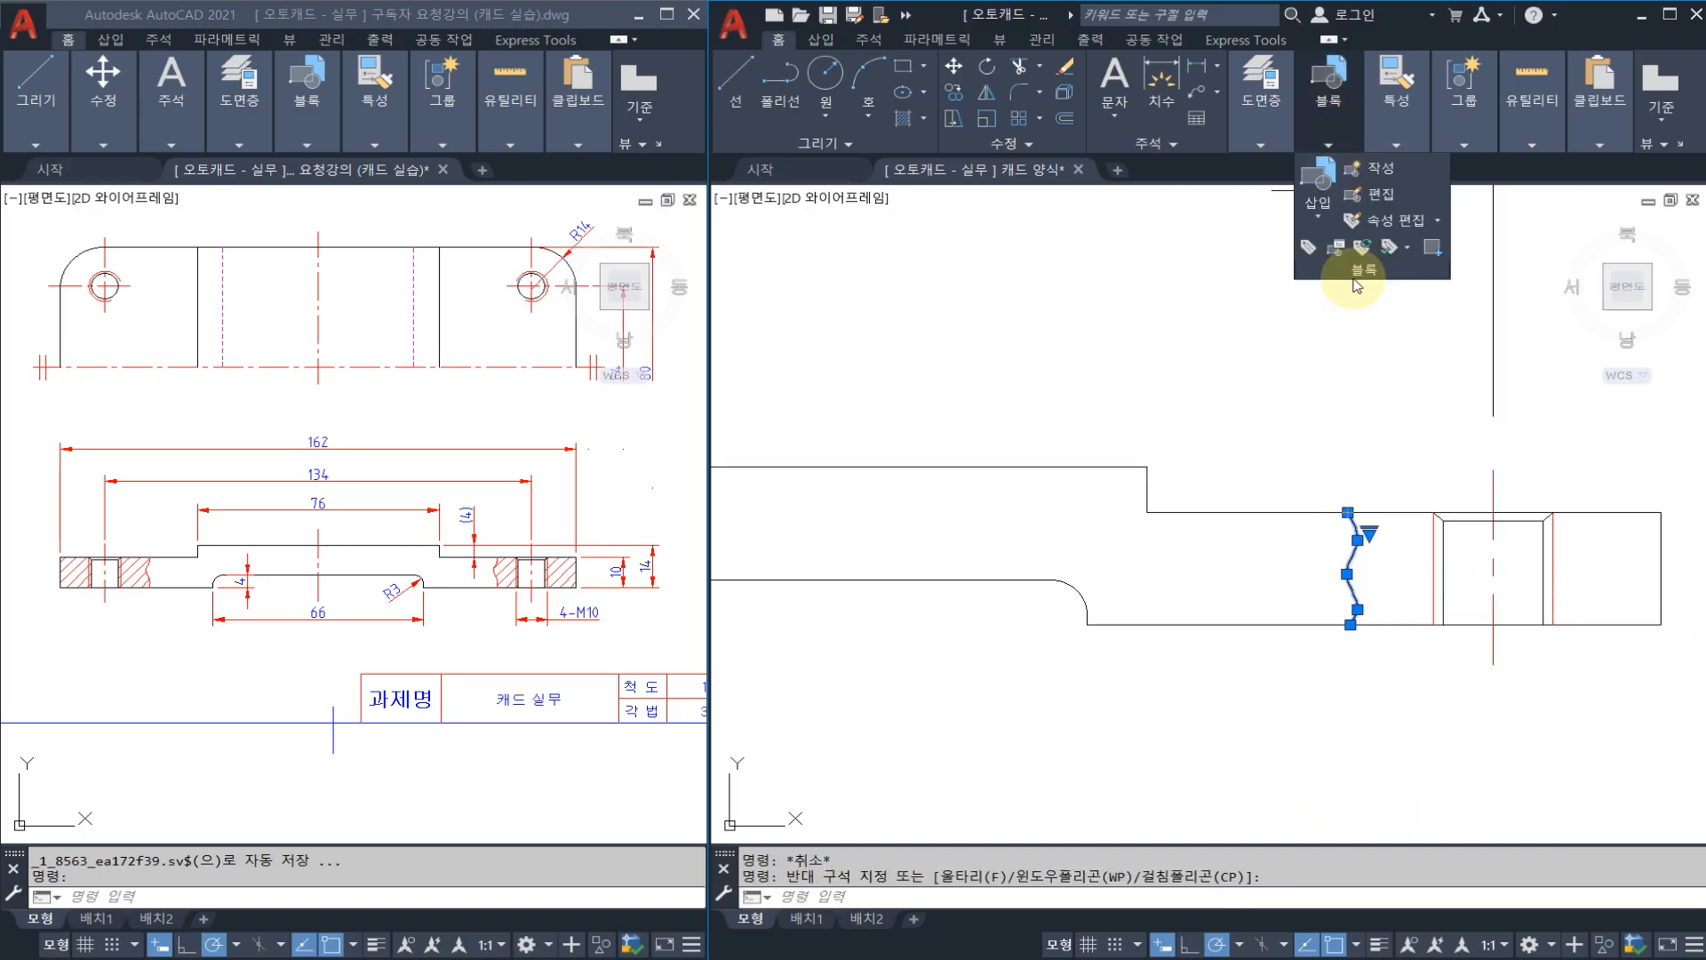
key(Escape)
key(Escape)
Step: Match the spline break line's properties to the red thread line of the M10 hole
middle_drag(1383, 466, 1350, 458)
middle_drag(1383, 553, 1345, 546)
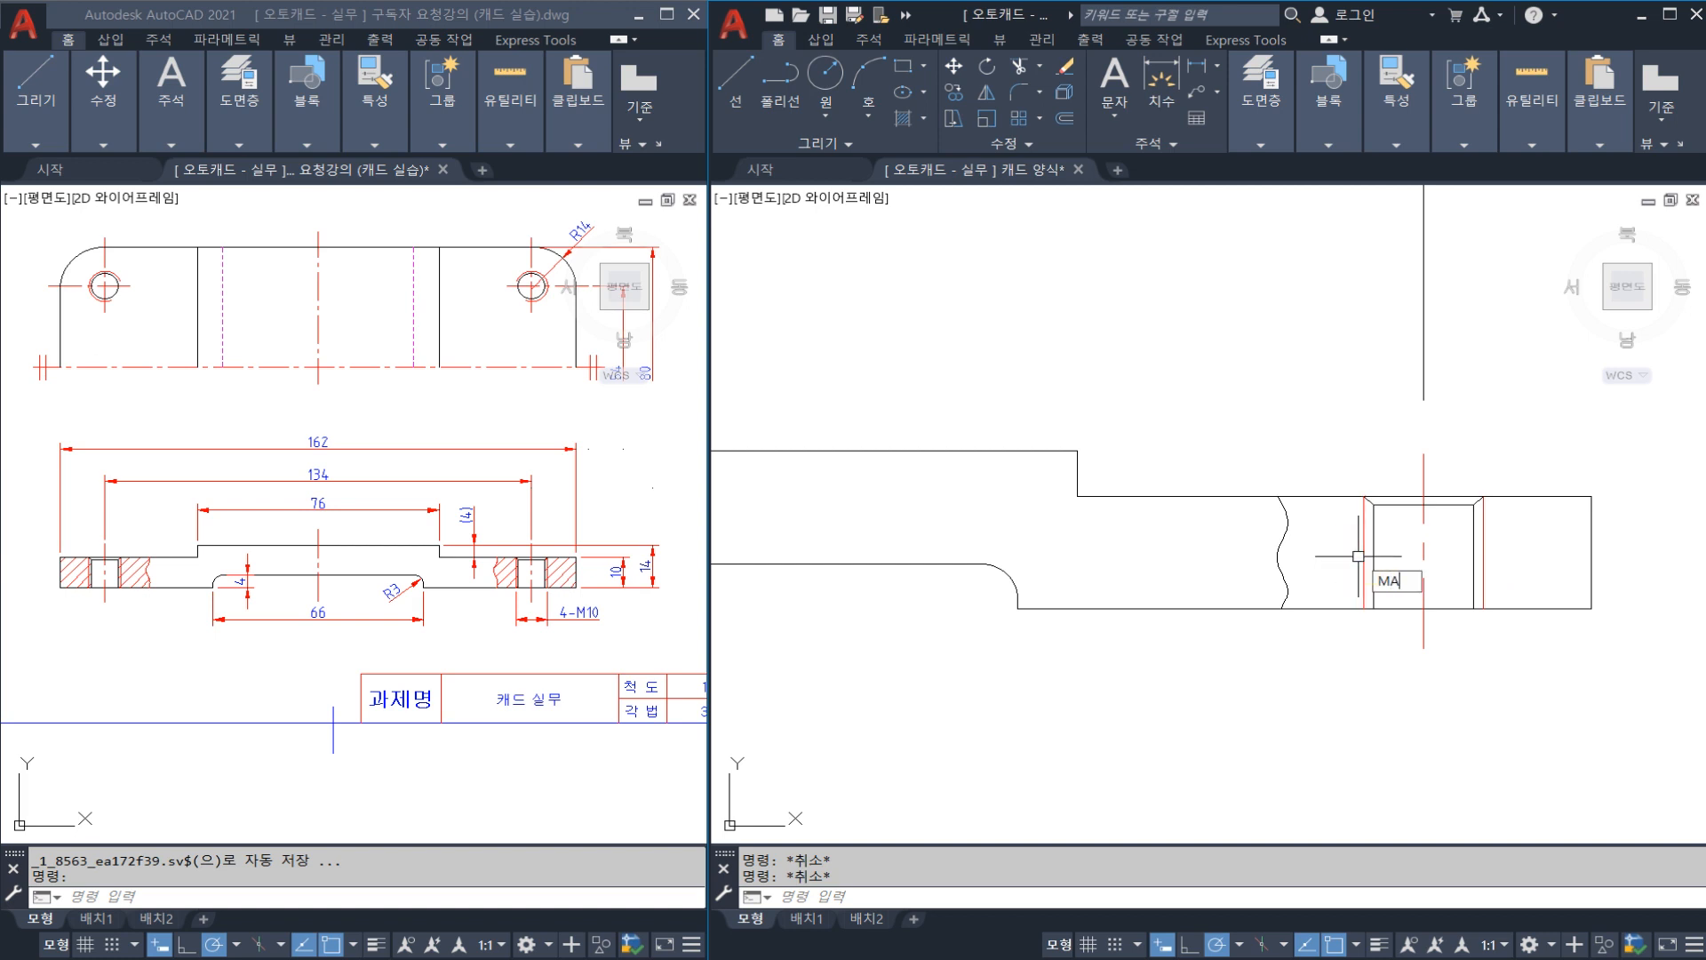
text(MA)
key(Return)
click(1362, 543)
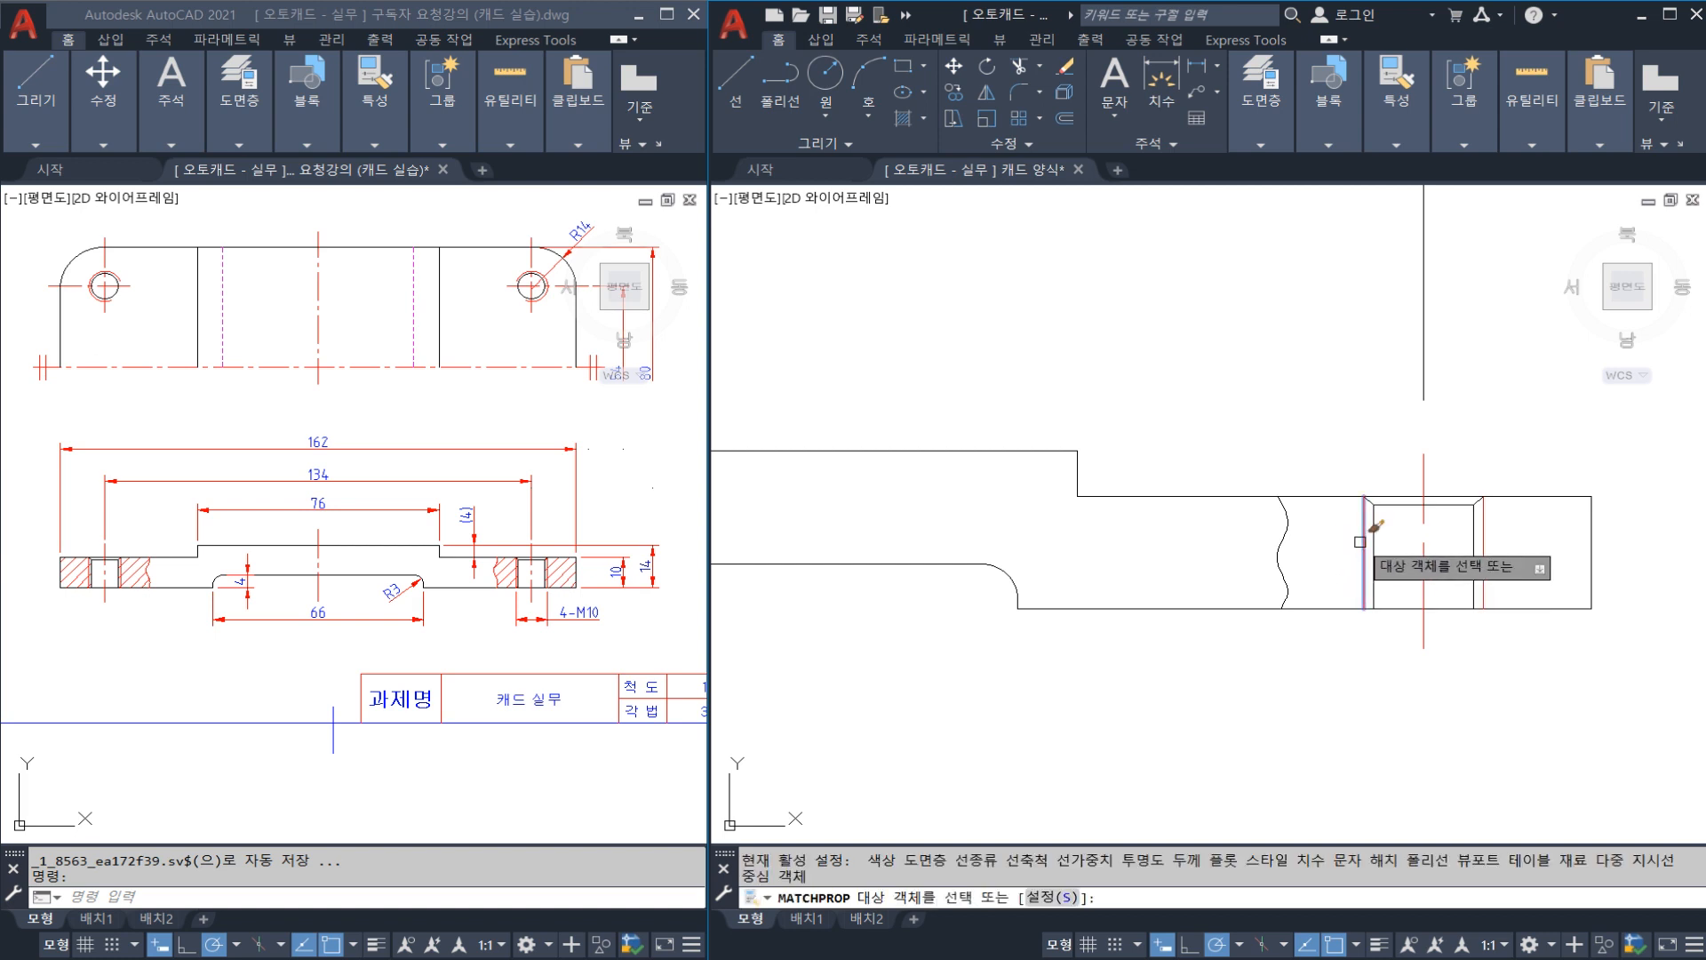
key(Escape)
Step: Copy the break line horizontally to the front view's left half, between the left M10 hole and the step
scroll(1290, 541, down, 3)
middle_drag(1291, 540, 1324, 544)
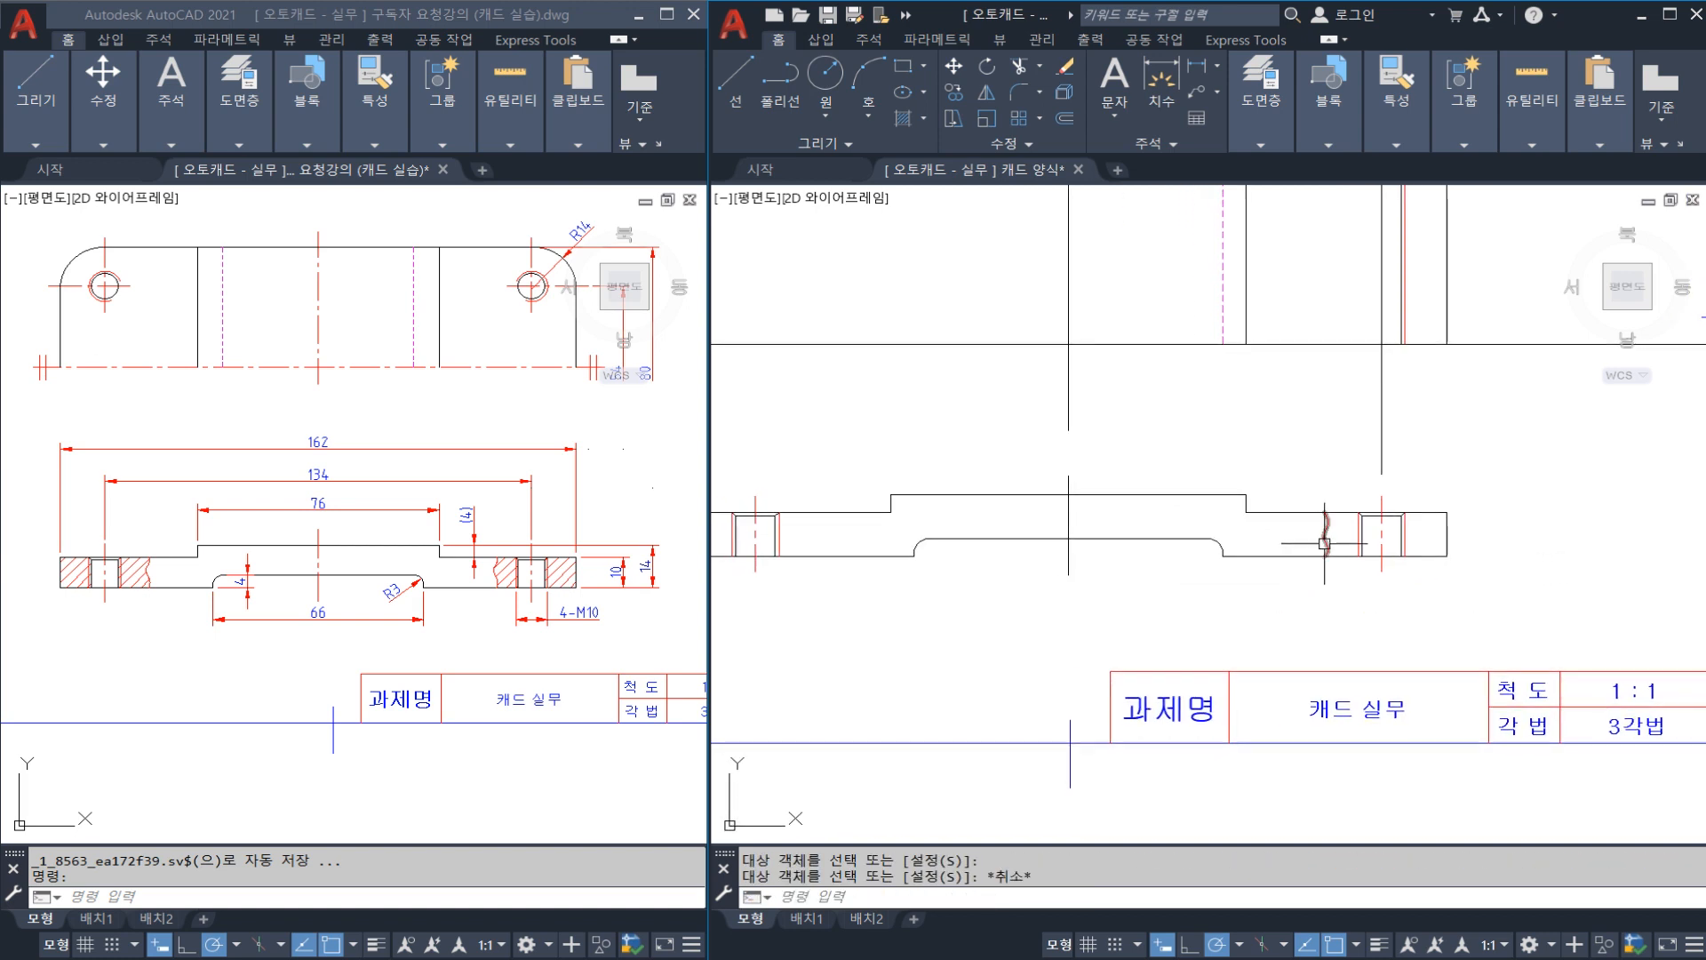
text(o)
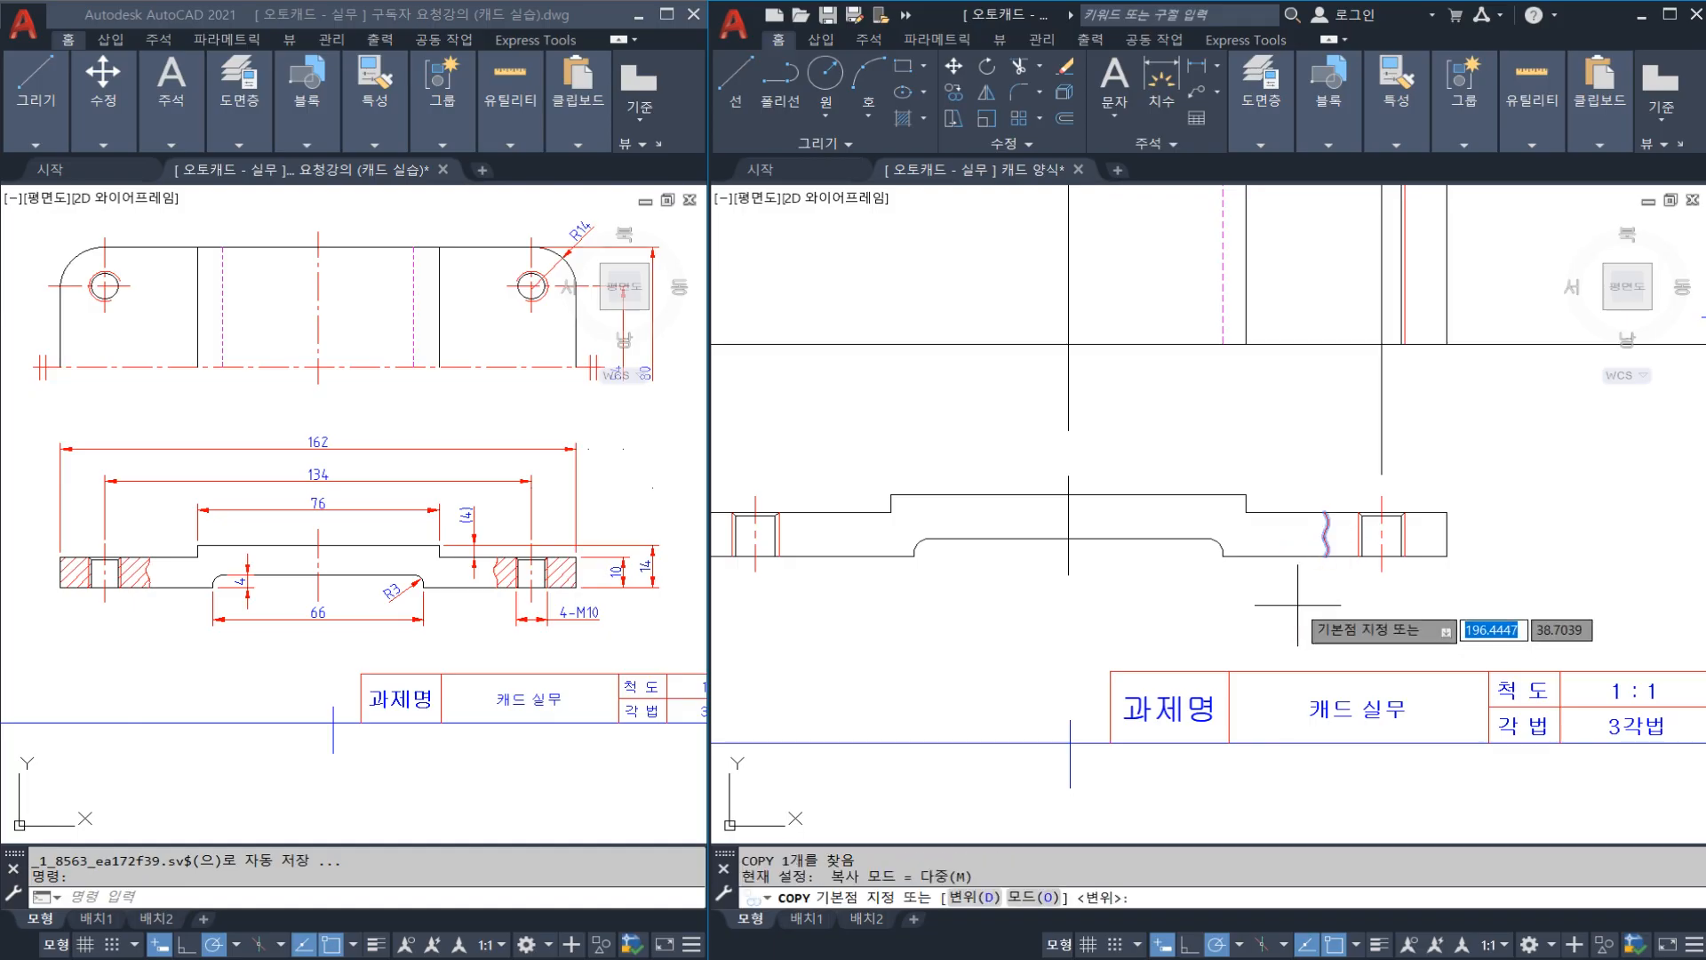
key(Return)
click(1310, 609)
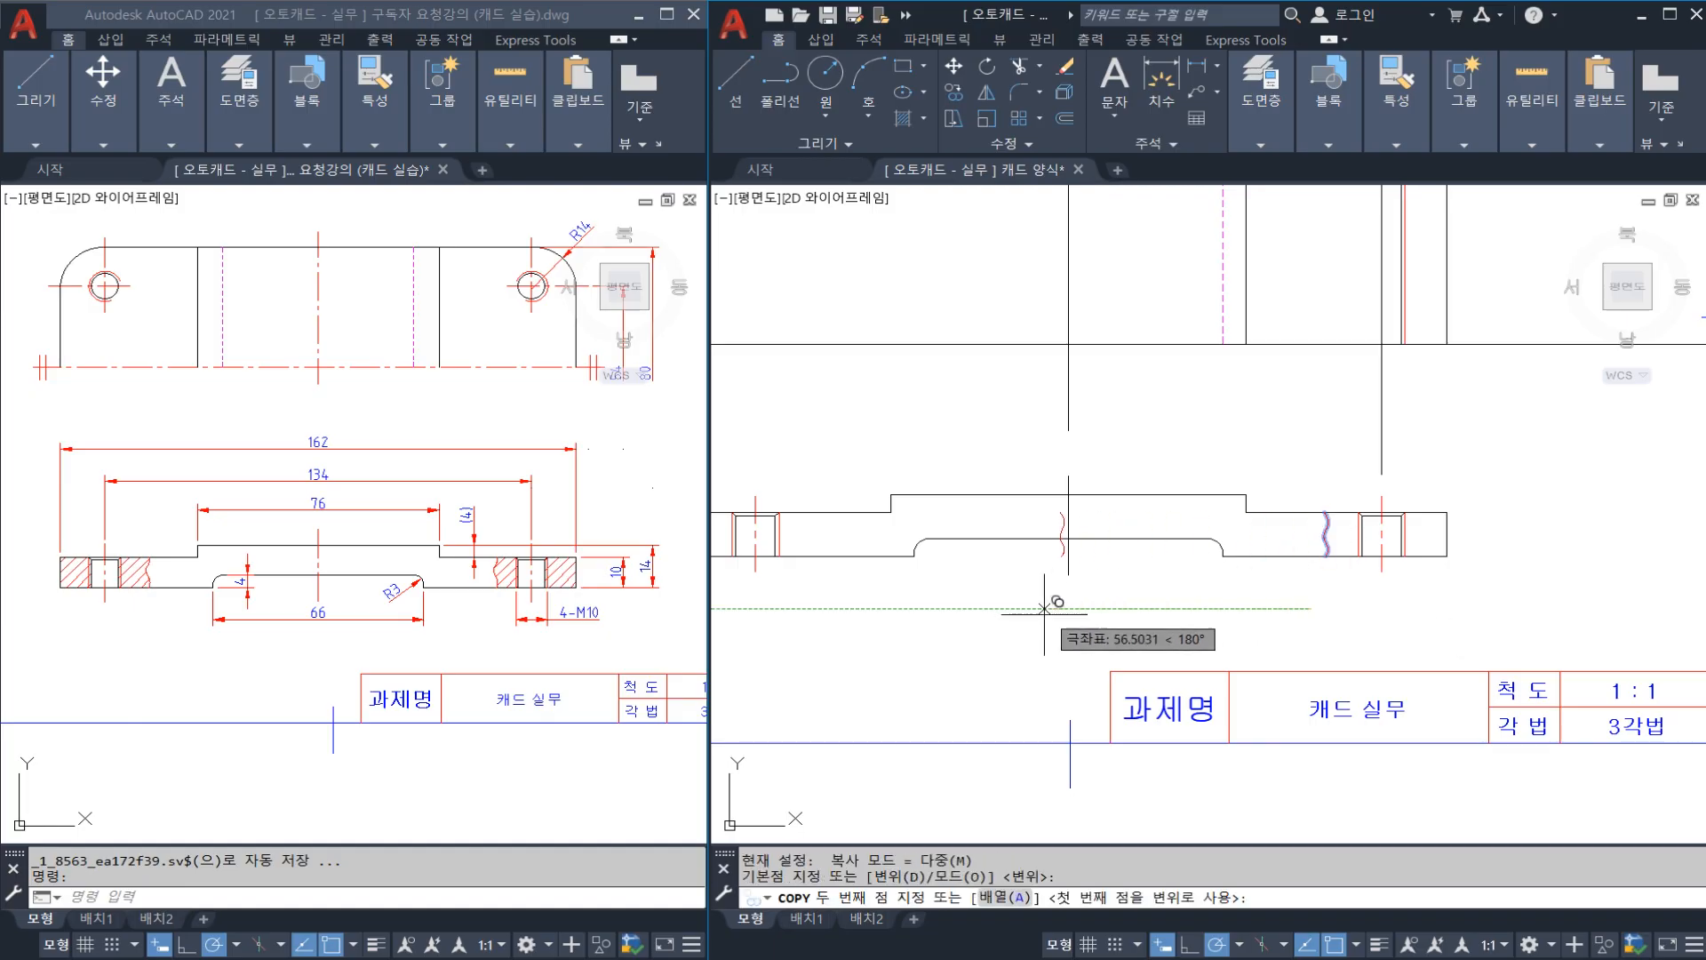
click(807, 609)
key(Escape)
Step: Hatch the region at the front view's left end with a diagonal-line pattern at scale 0.75
middle_drag(986, 587, 1120, 587)
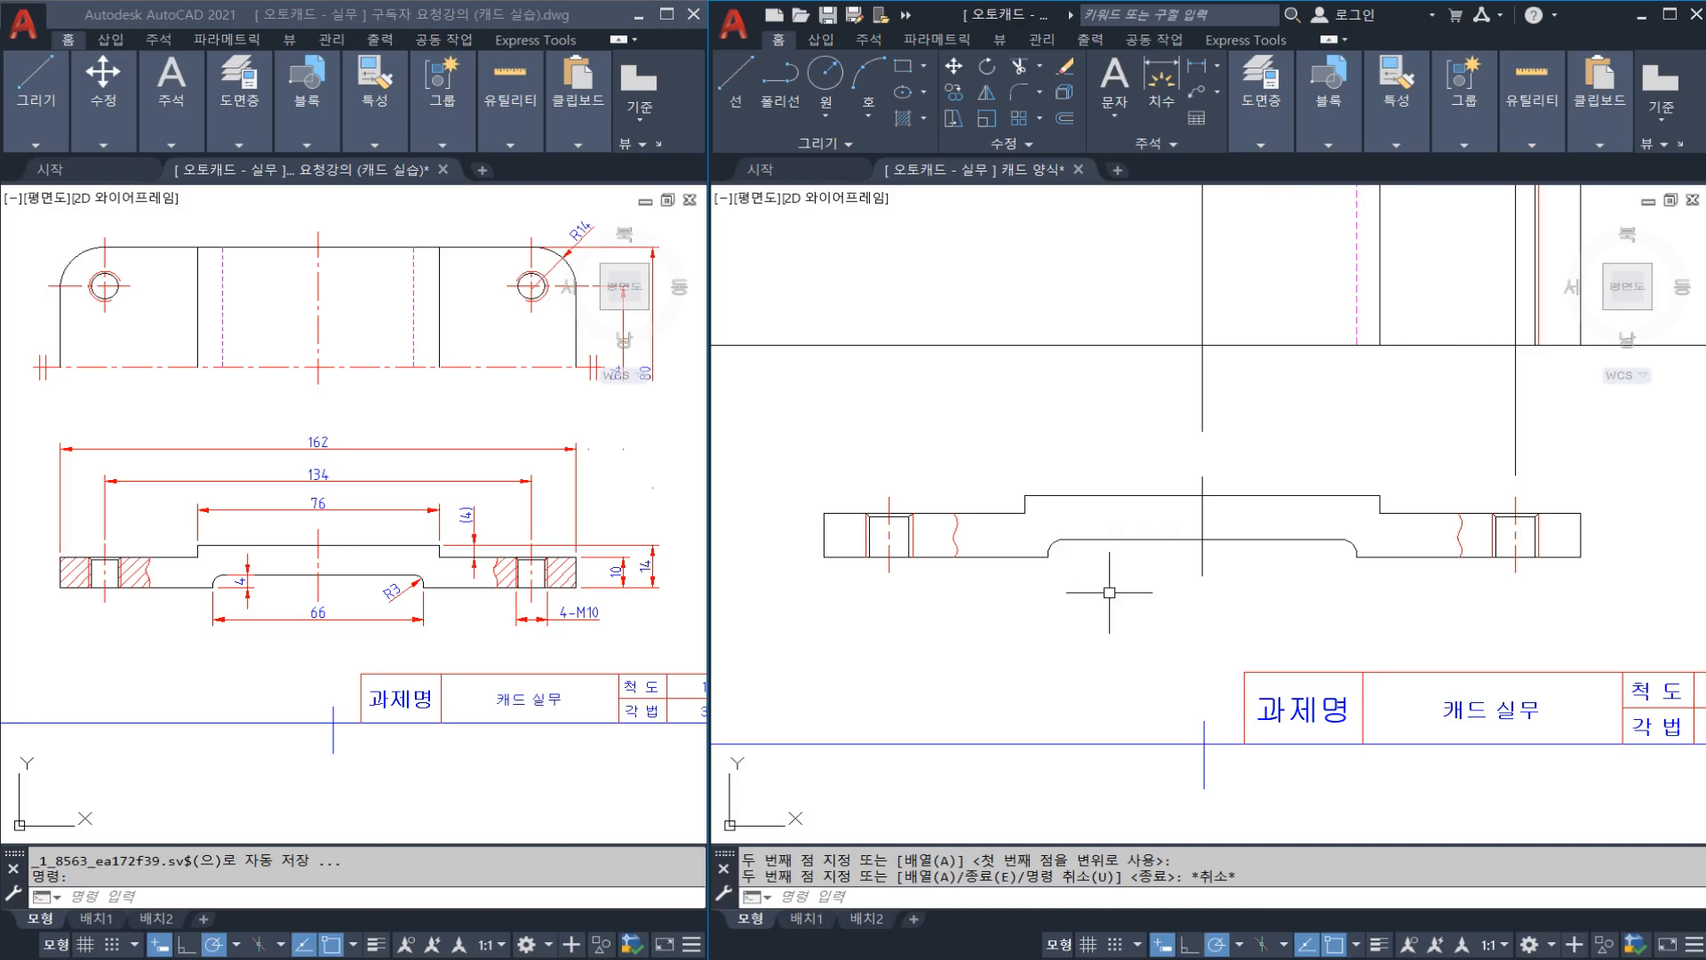
text(H)
key(Return)
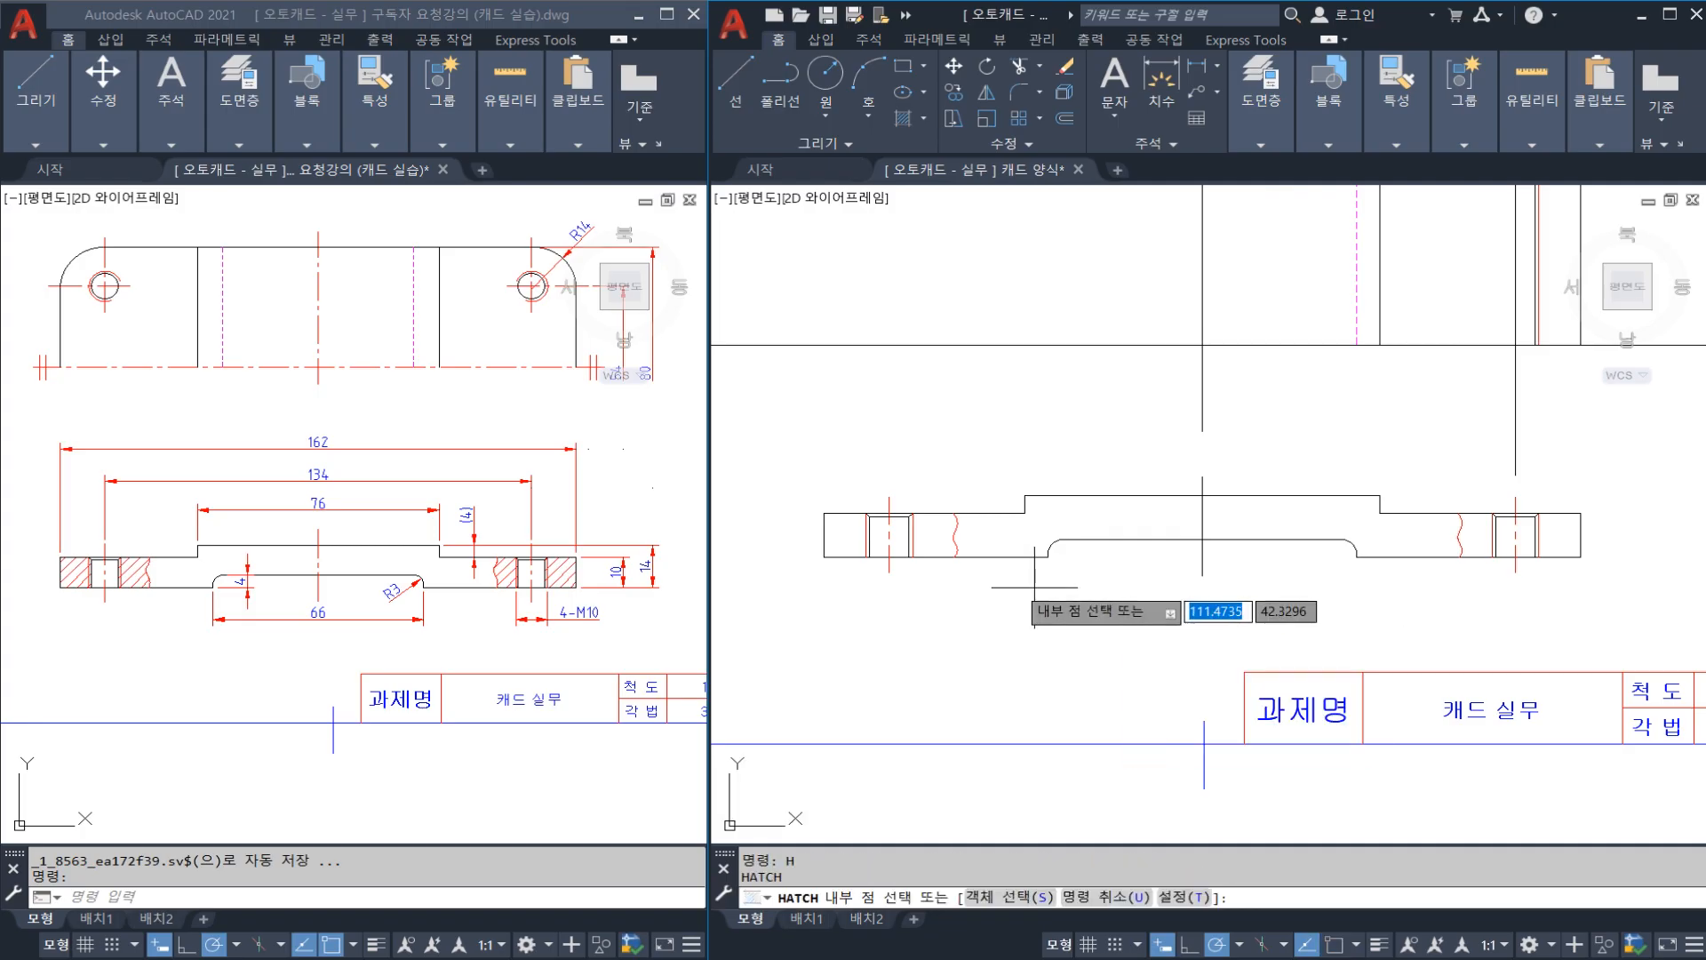
scroll(817, 525, up, 6)
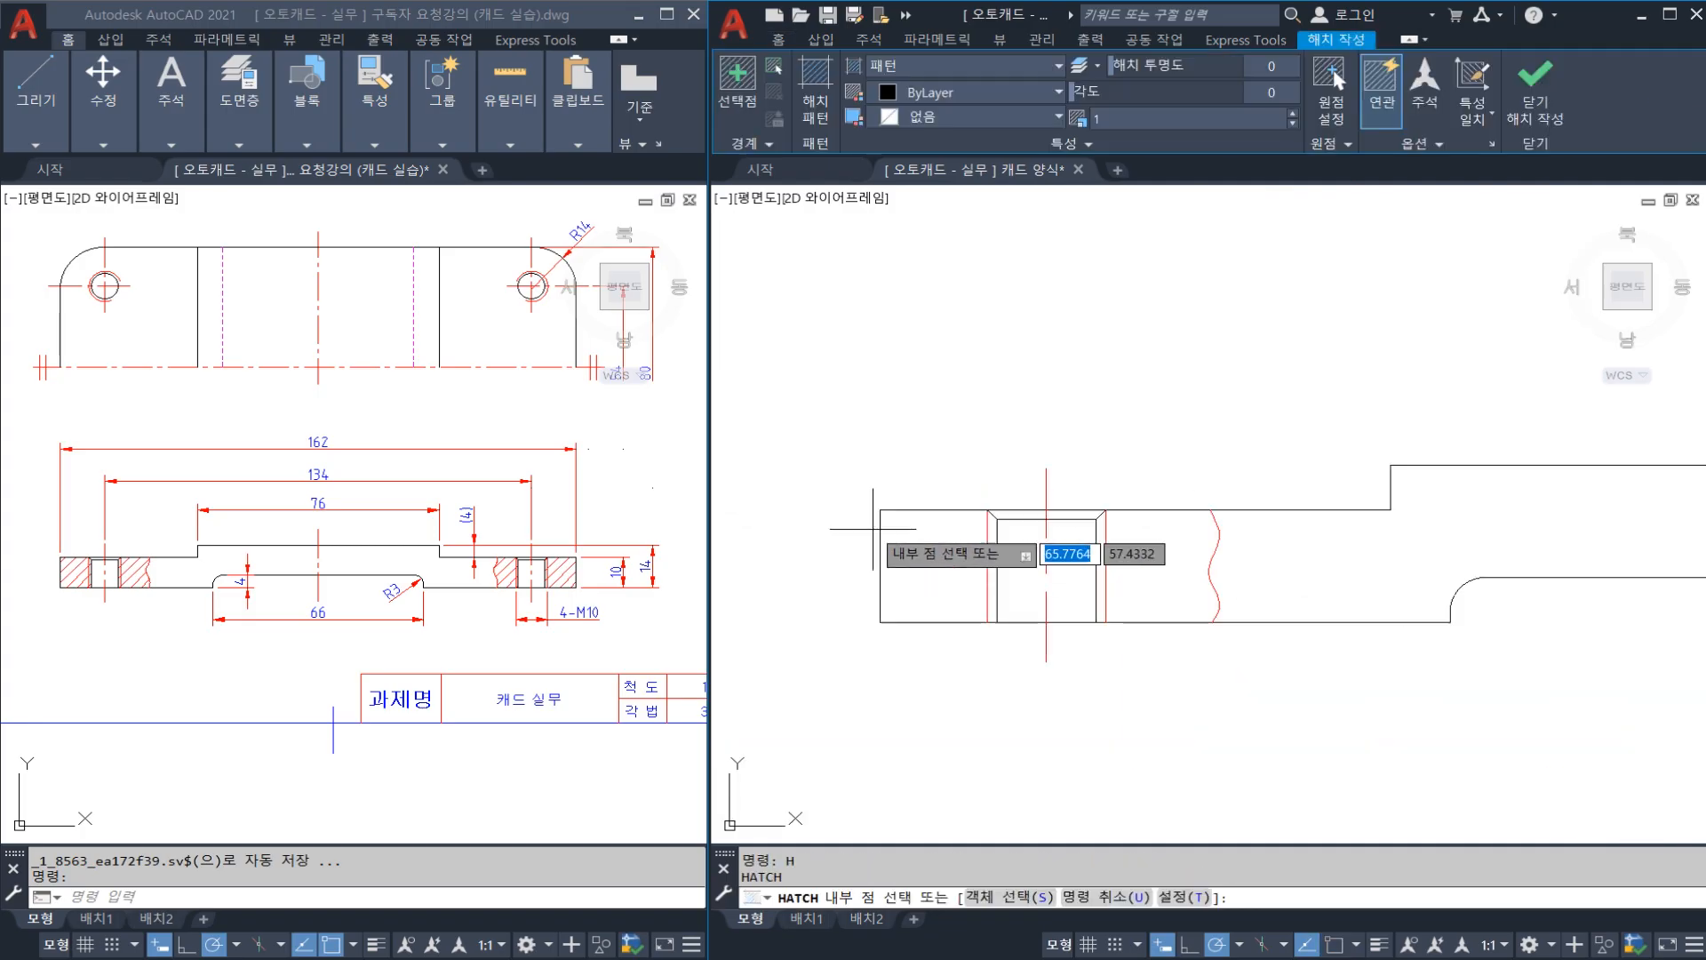
click(939, 570)
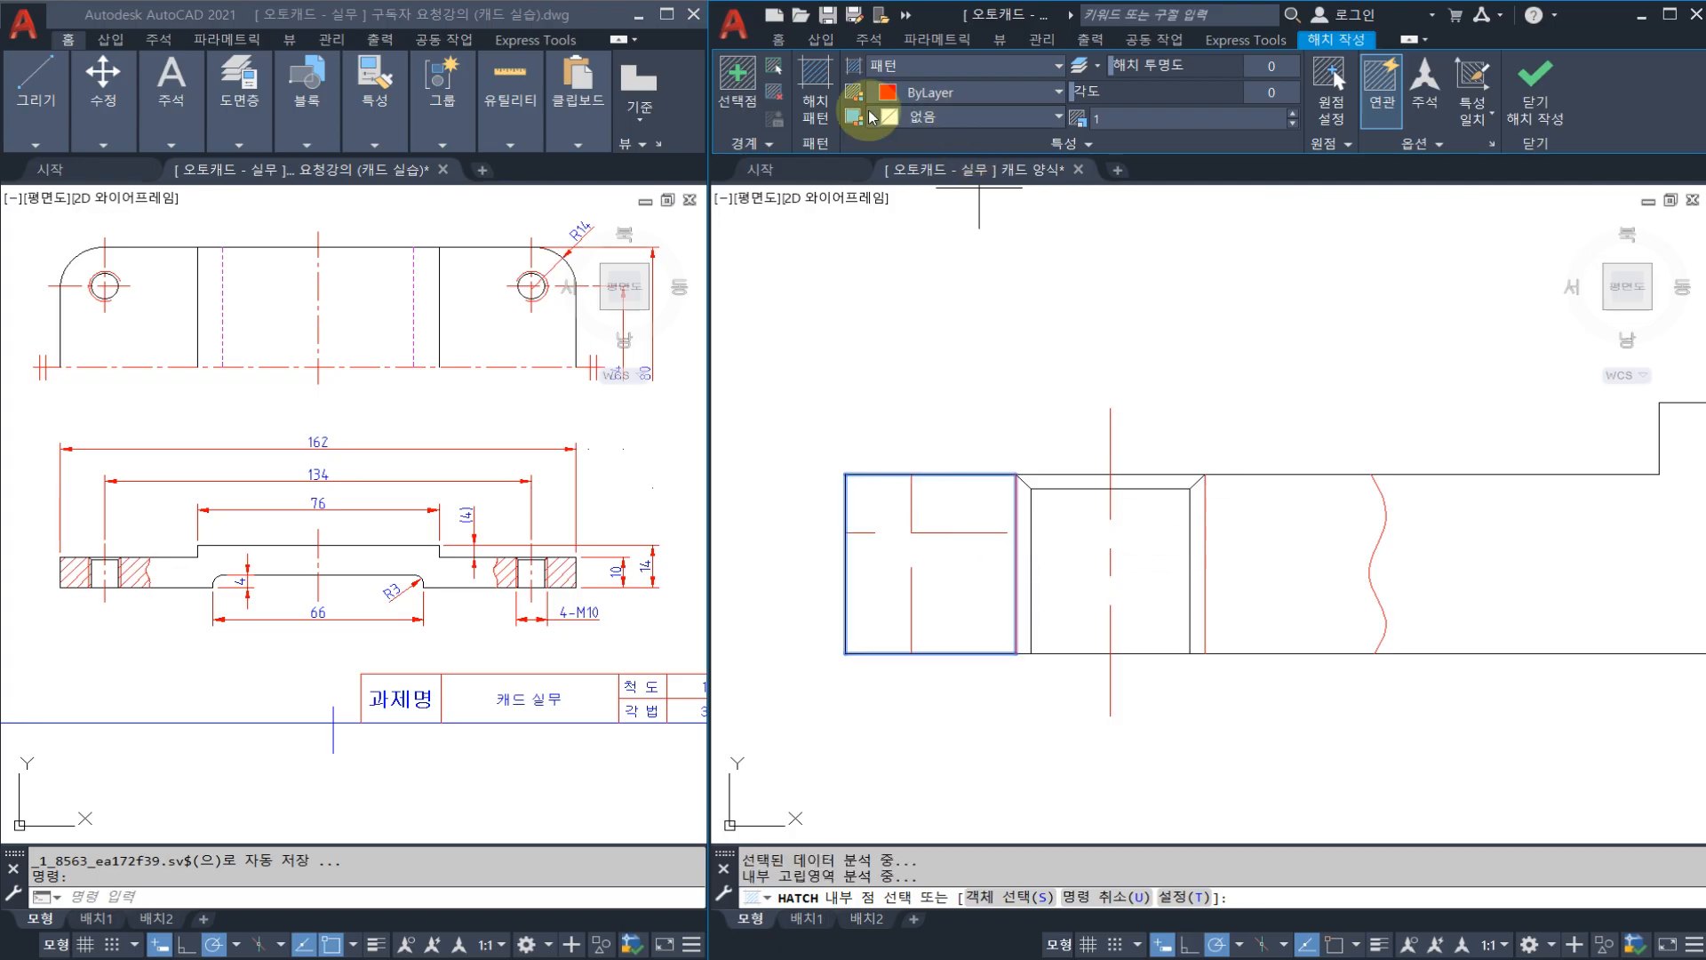
click(815, 111)
click(994, 168)
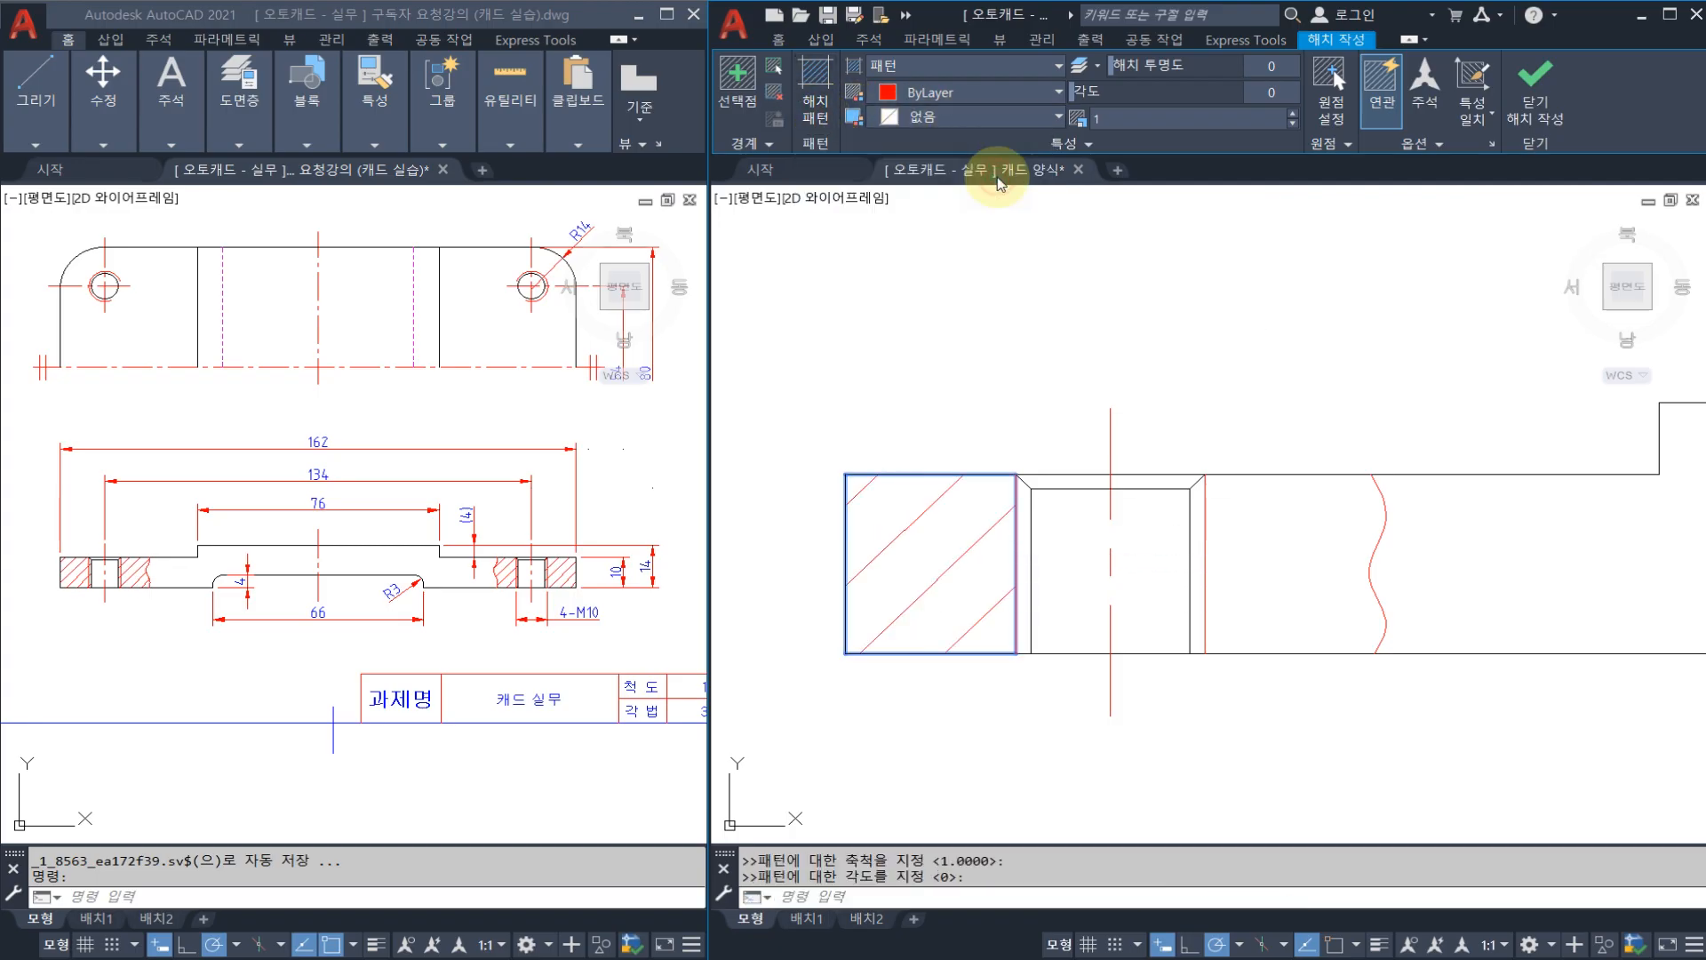
mouse_move(1002, 184)
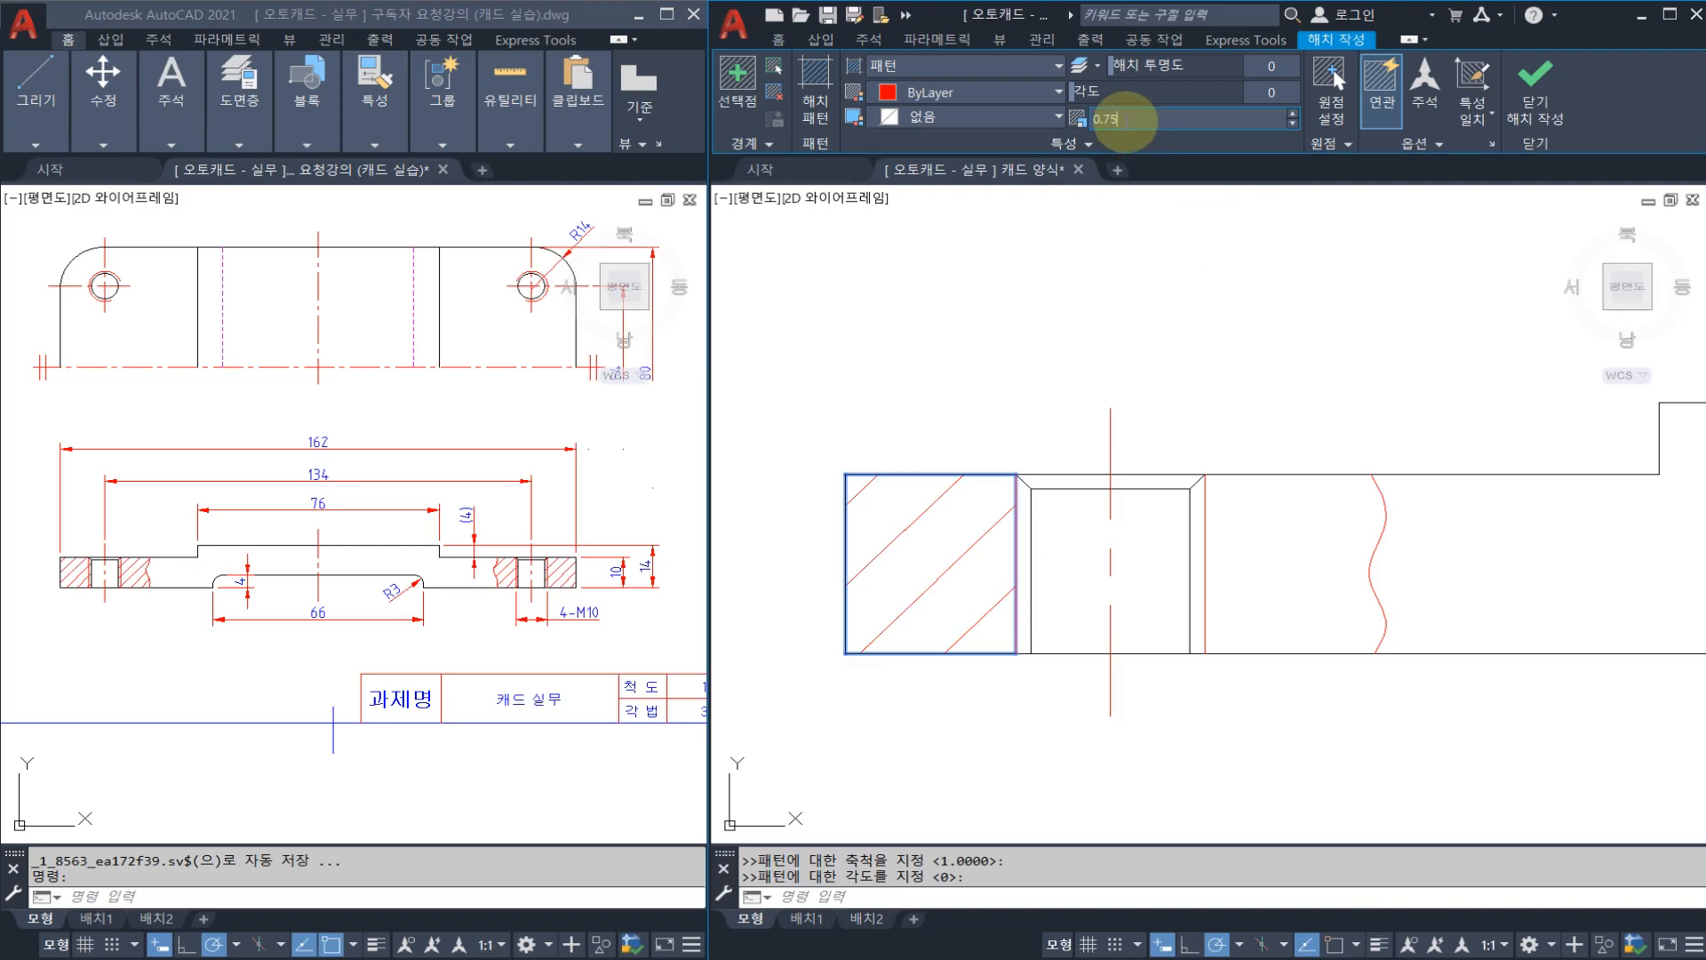
key(Return)
scroll(1081, 535, up, 2)
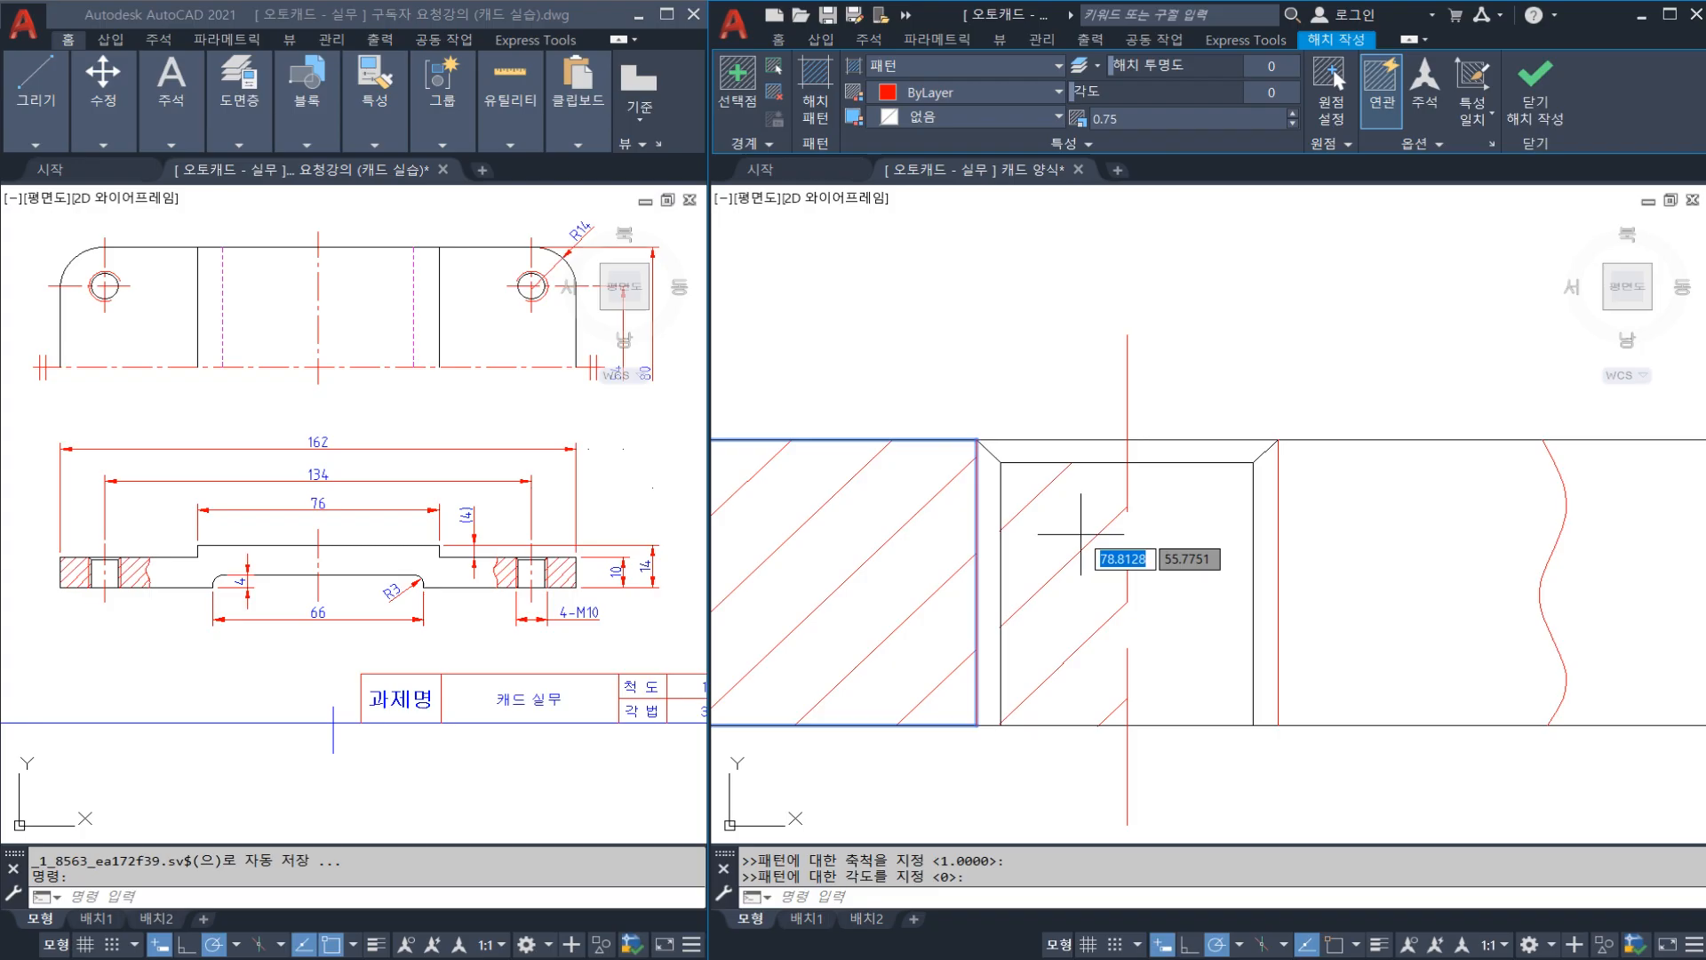
Step: Add the strips beside the left M10 hole and the area up to the left break line to the hatch
click(989, 513)
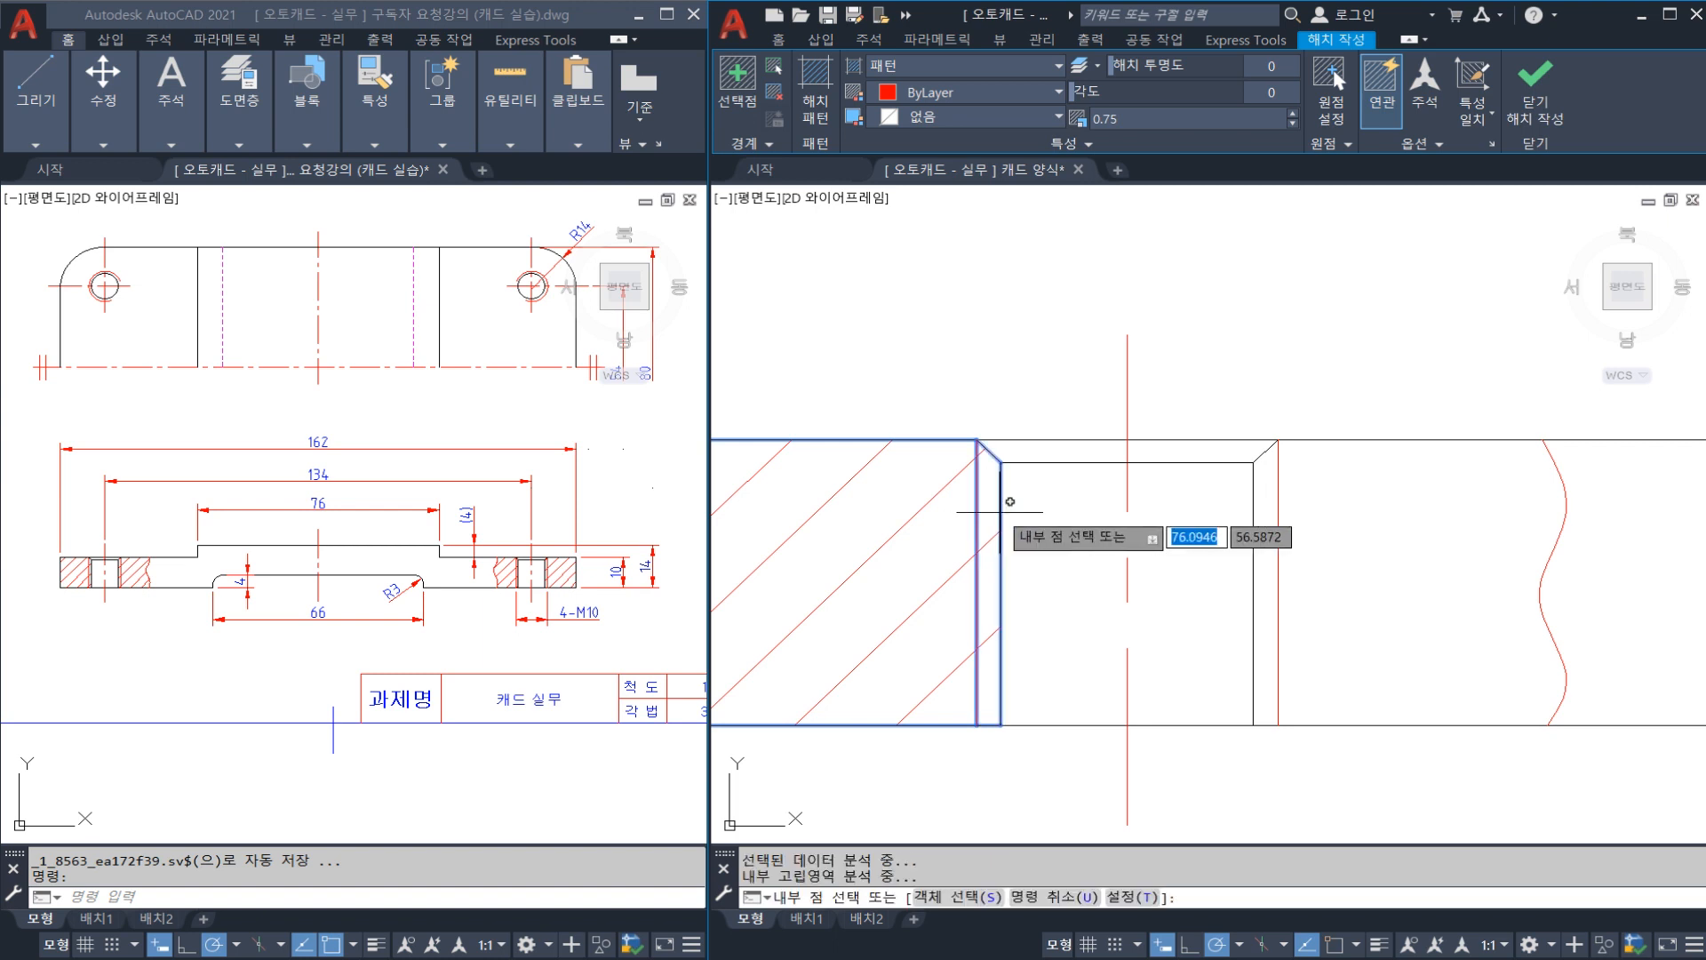
click(1266, 560)
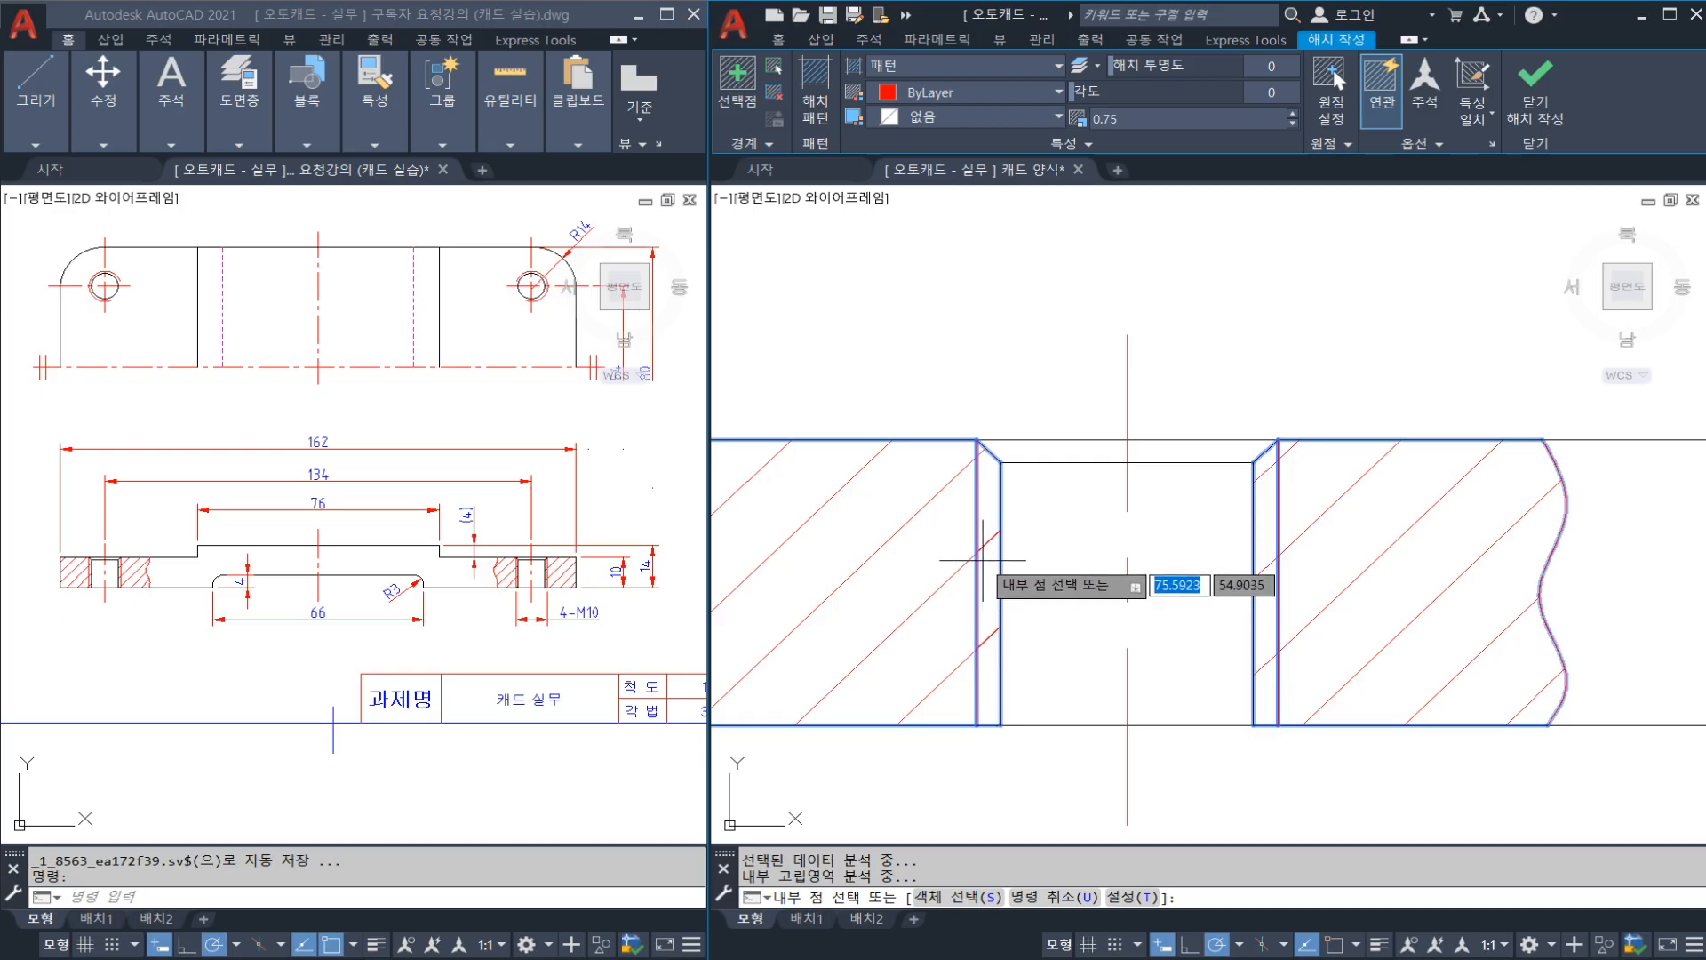
scroll(985, 560, down, 2)
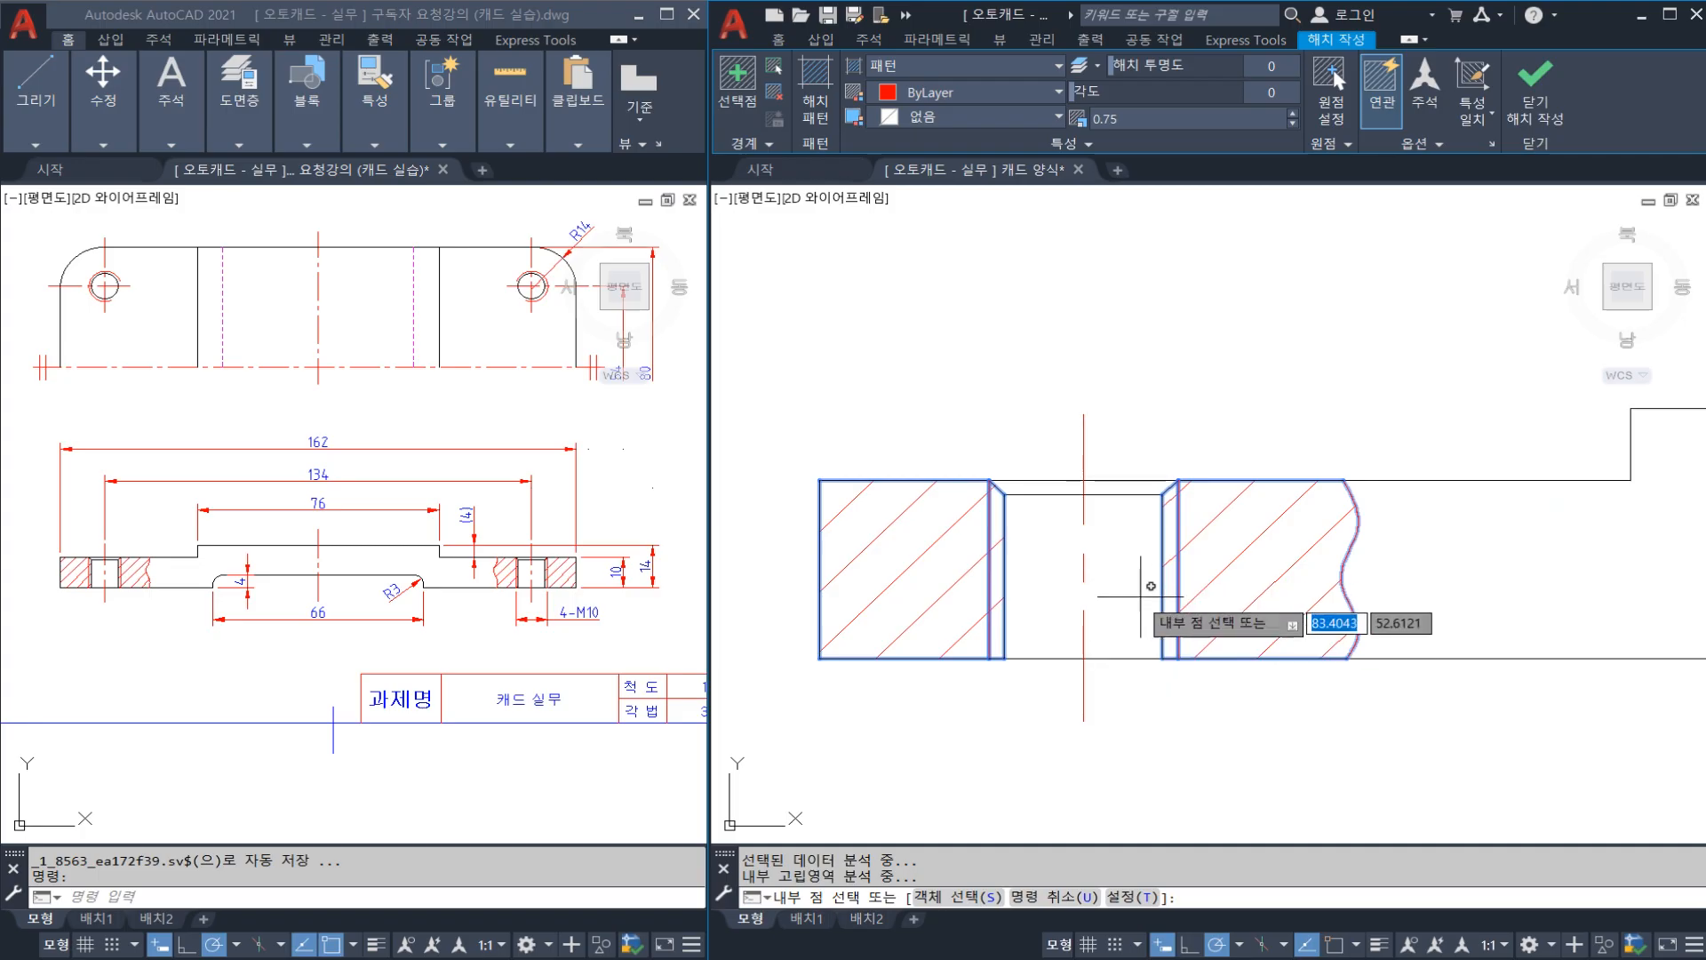
Step: Hatch the front view's right section from the break line to the plate end, including the strips beside the M10 hole, and save the drawing
scroll(1177, 667, down, 3)
middle_drag(1336, 708, 1065, 650)
middle_drag(1283, 636, 956, 624)
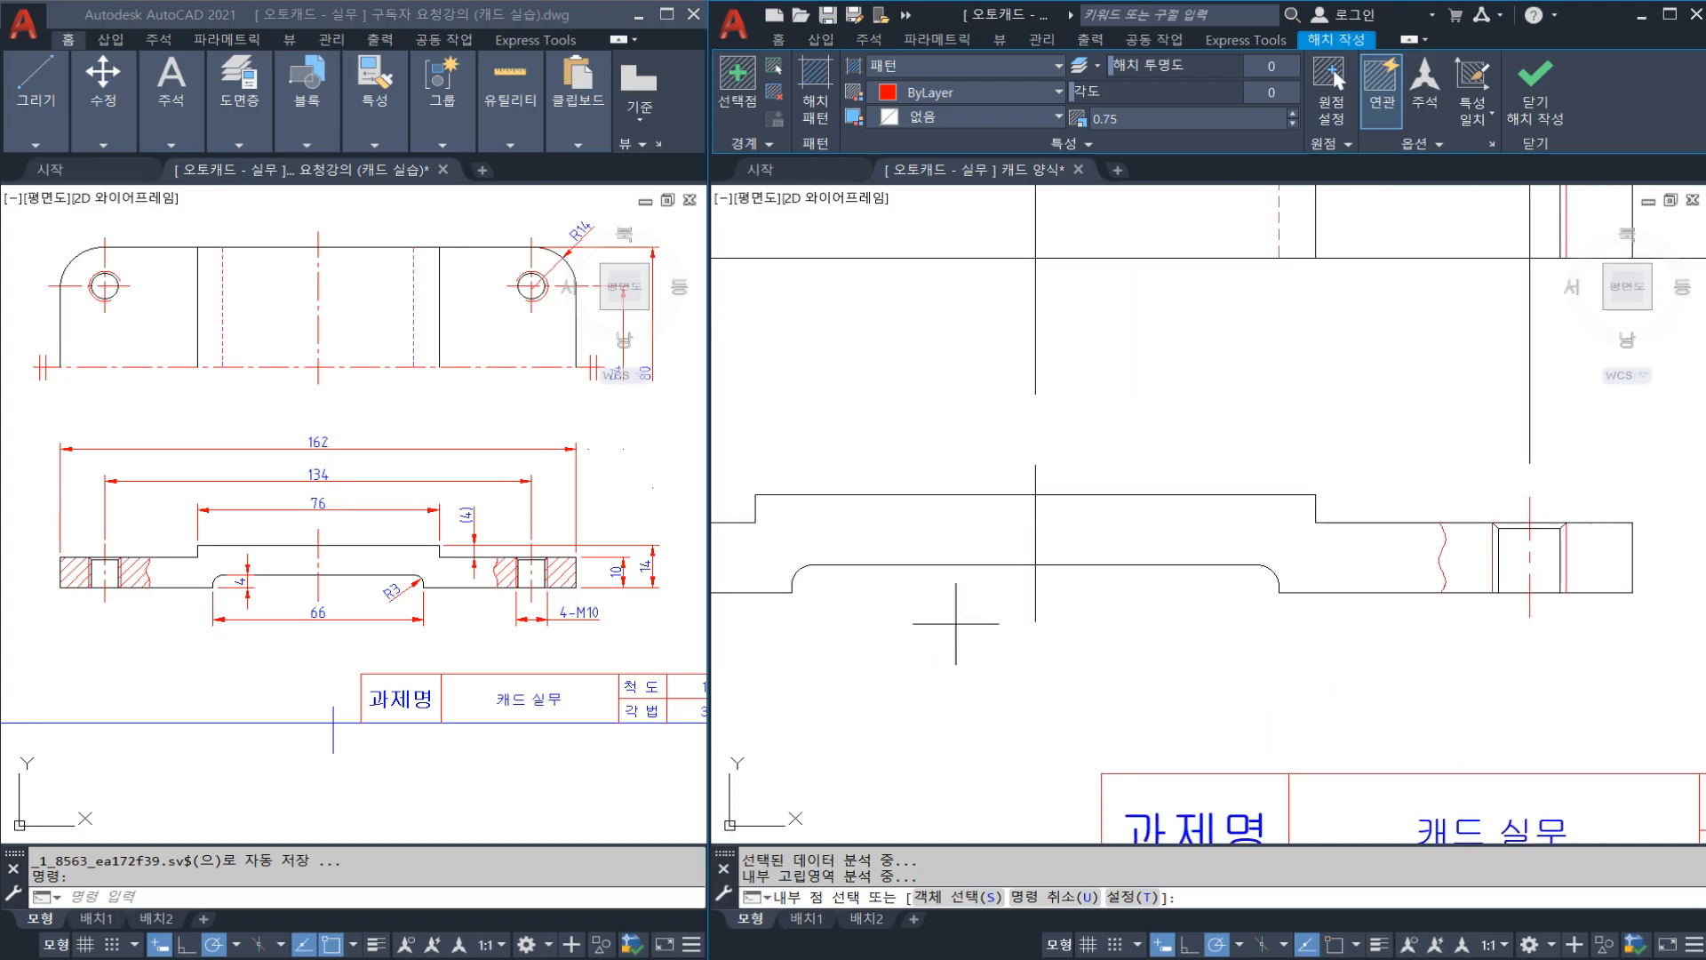
scroll(1511, 569, up, 3)
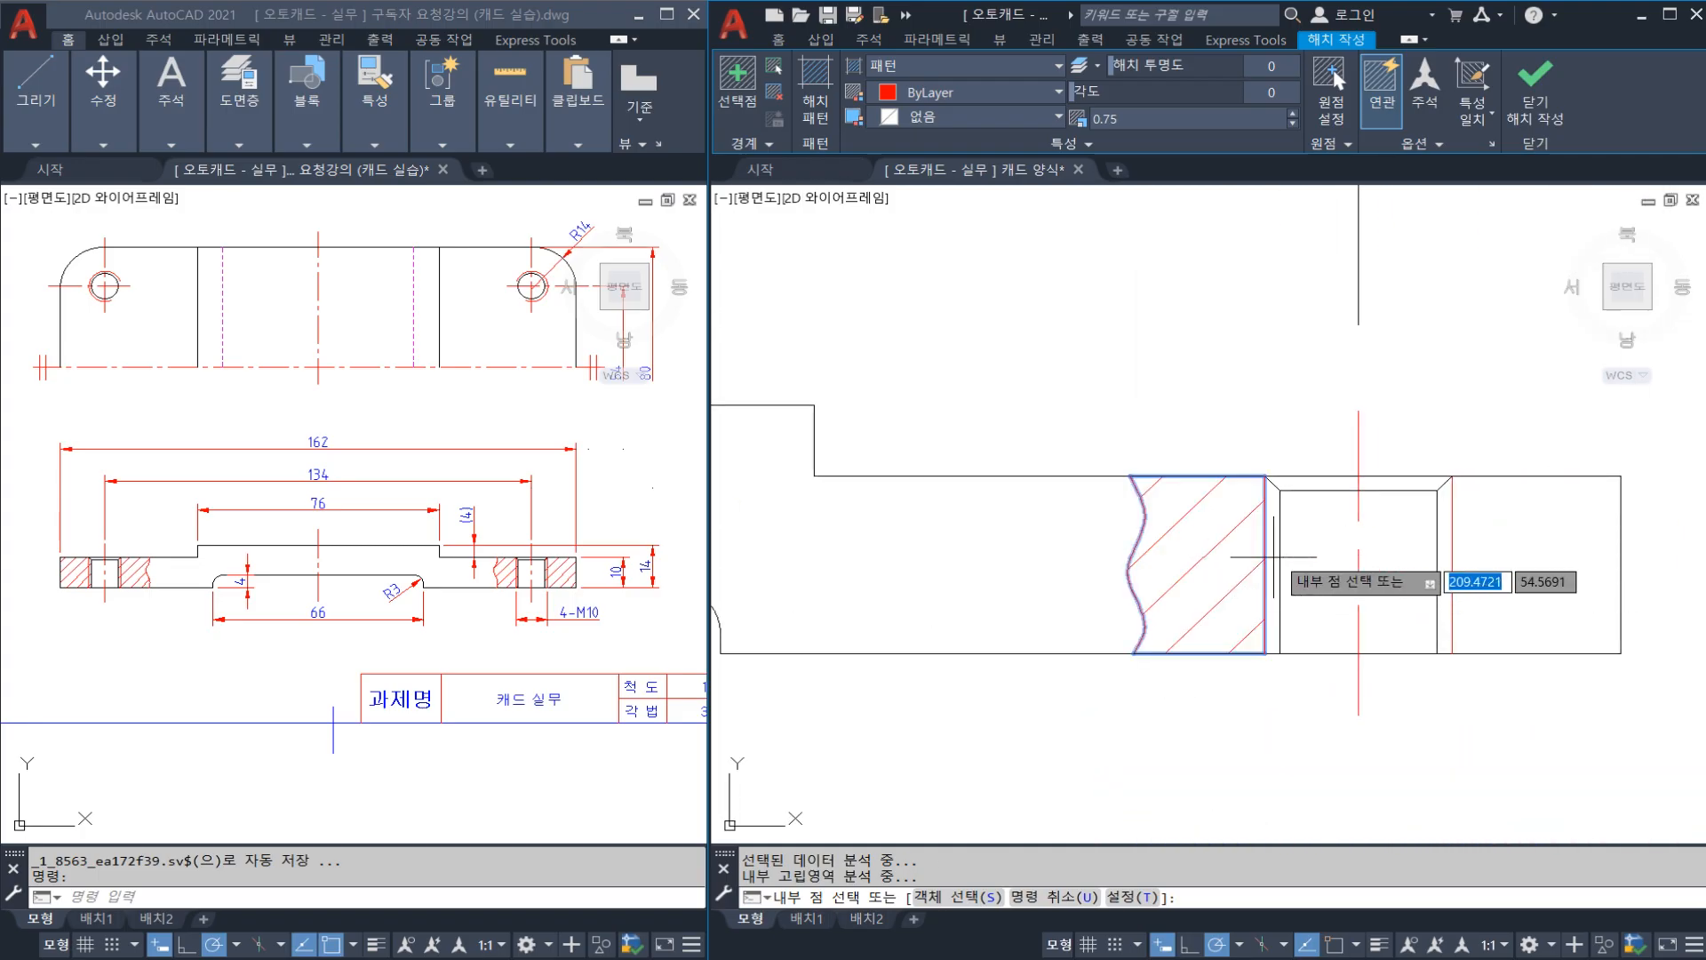
click(1528, 568)
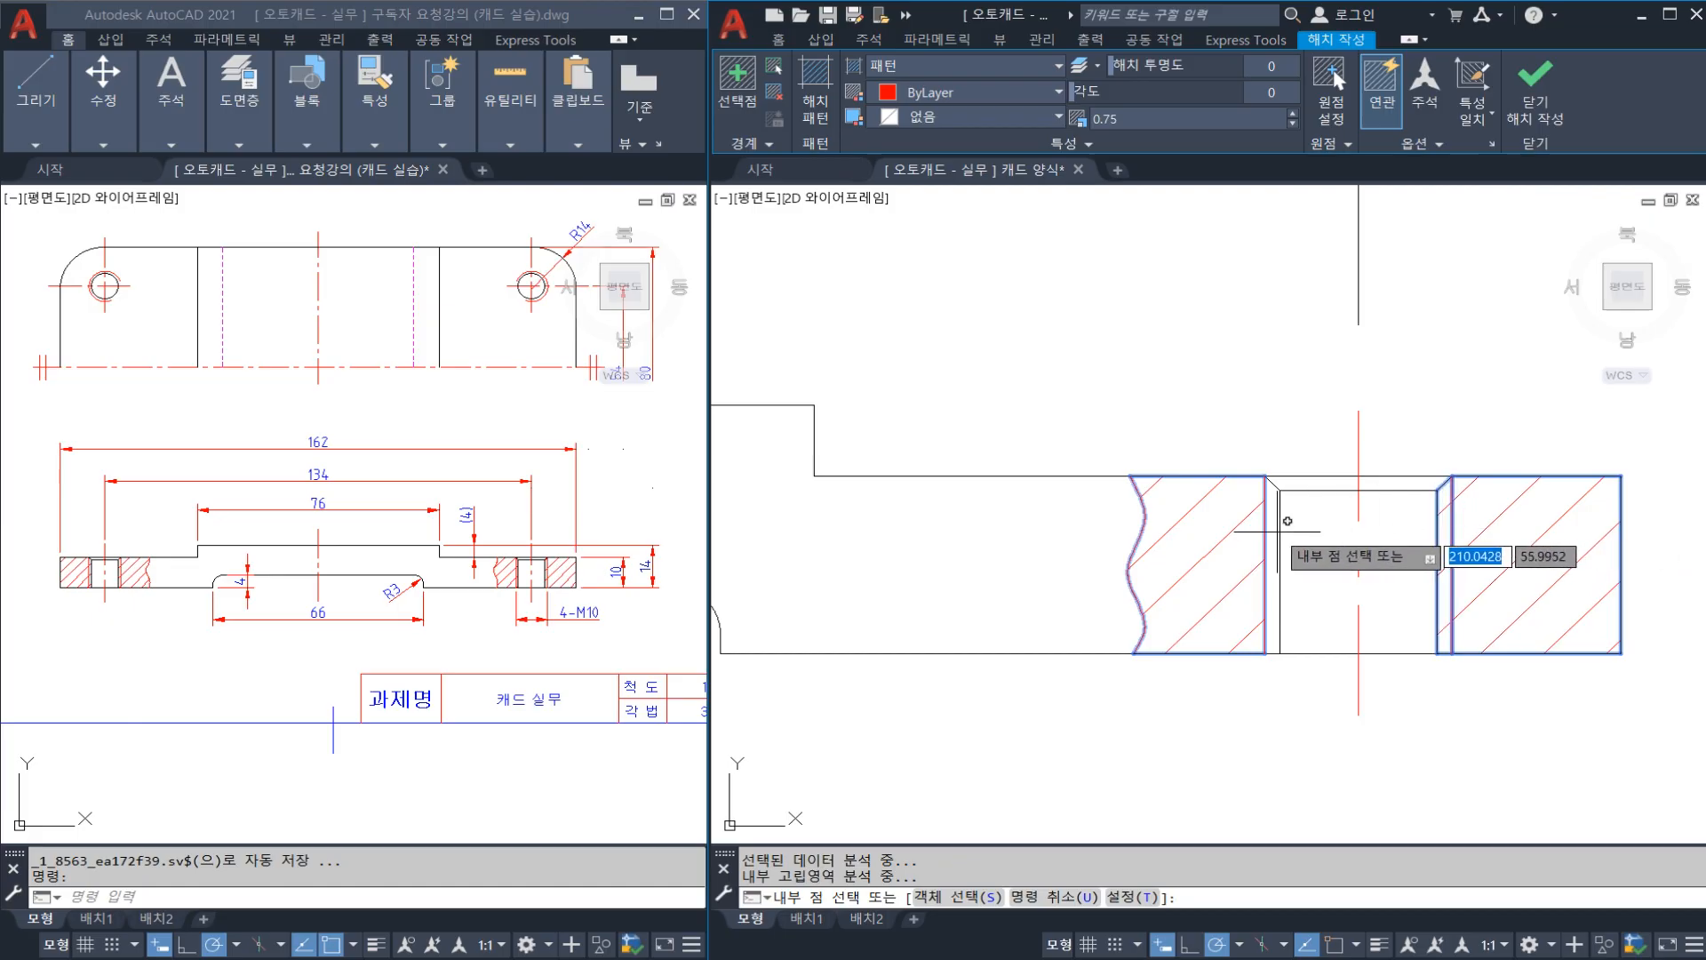
click(1536, 89)
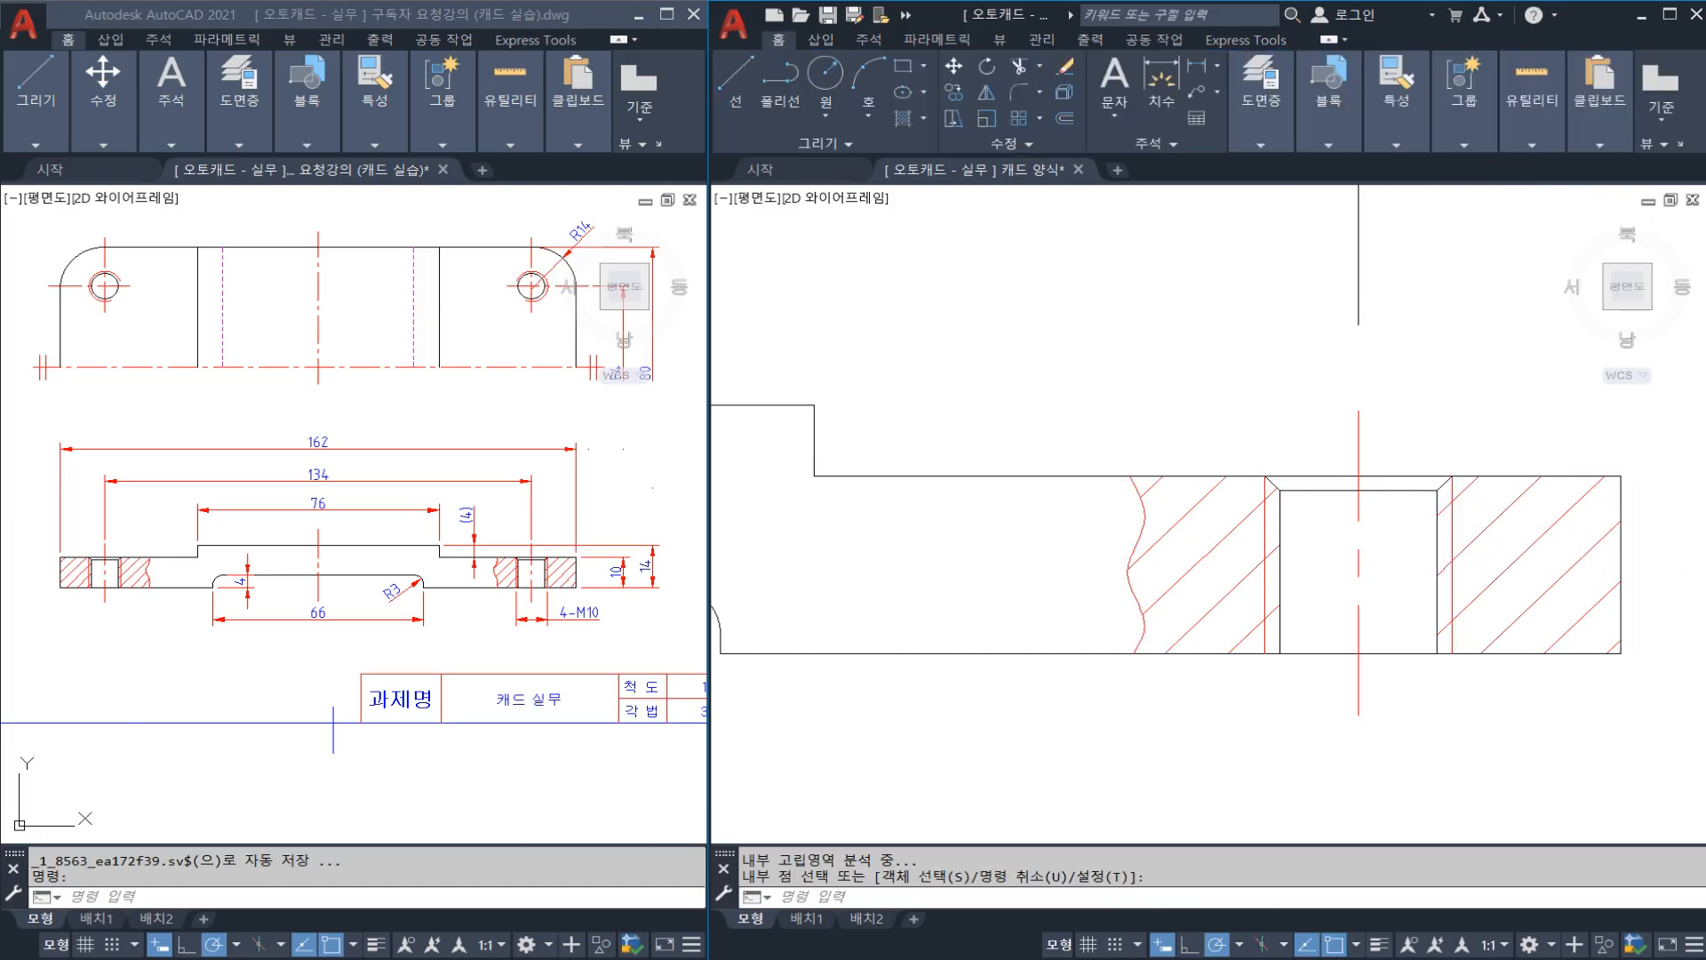
scroll(1295, 564, down, 5)
scroll(1322, 562, up, 4)
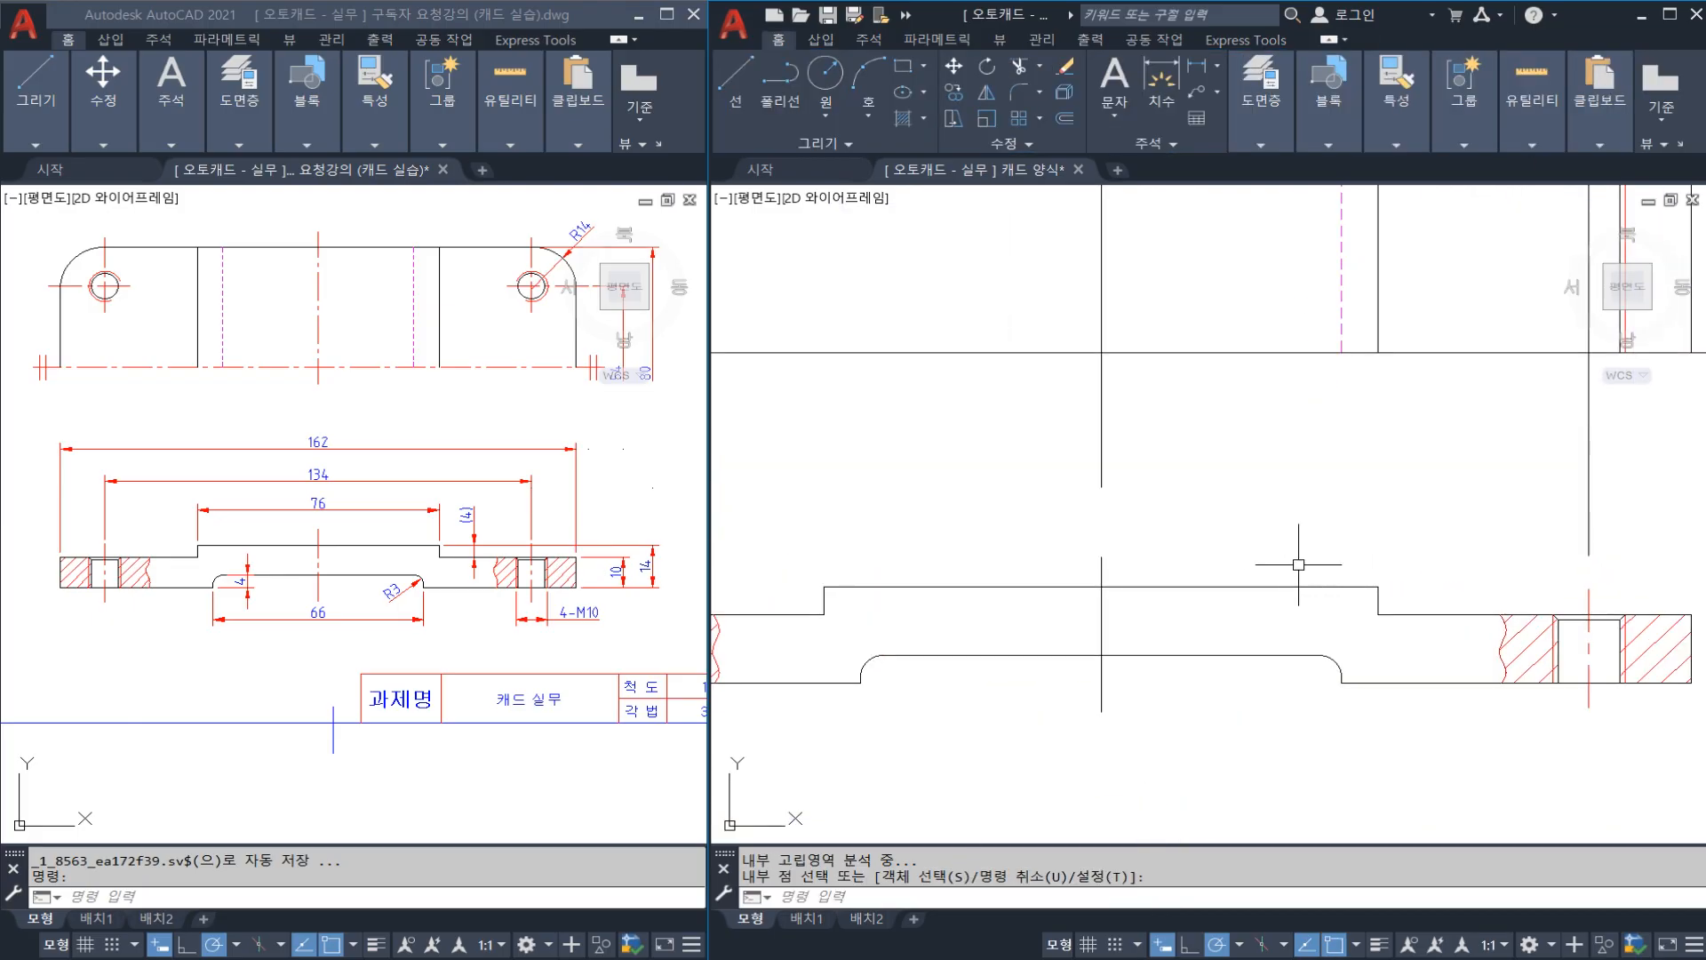
key(ctrl+s)
Step: Match the front view's middle vertical line to the M10 hole's centreline properties and save the drawing
text(ma)
key(Return)
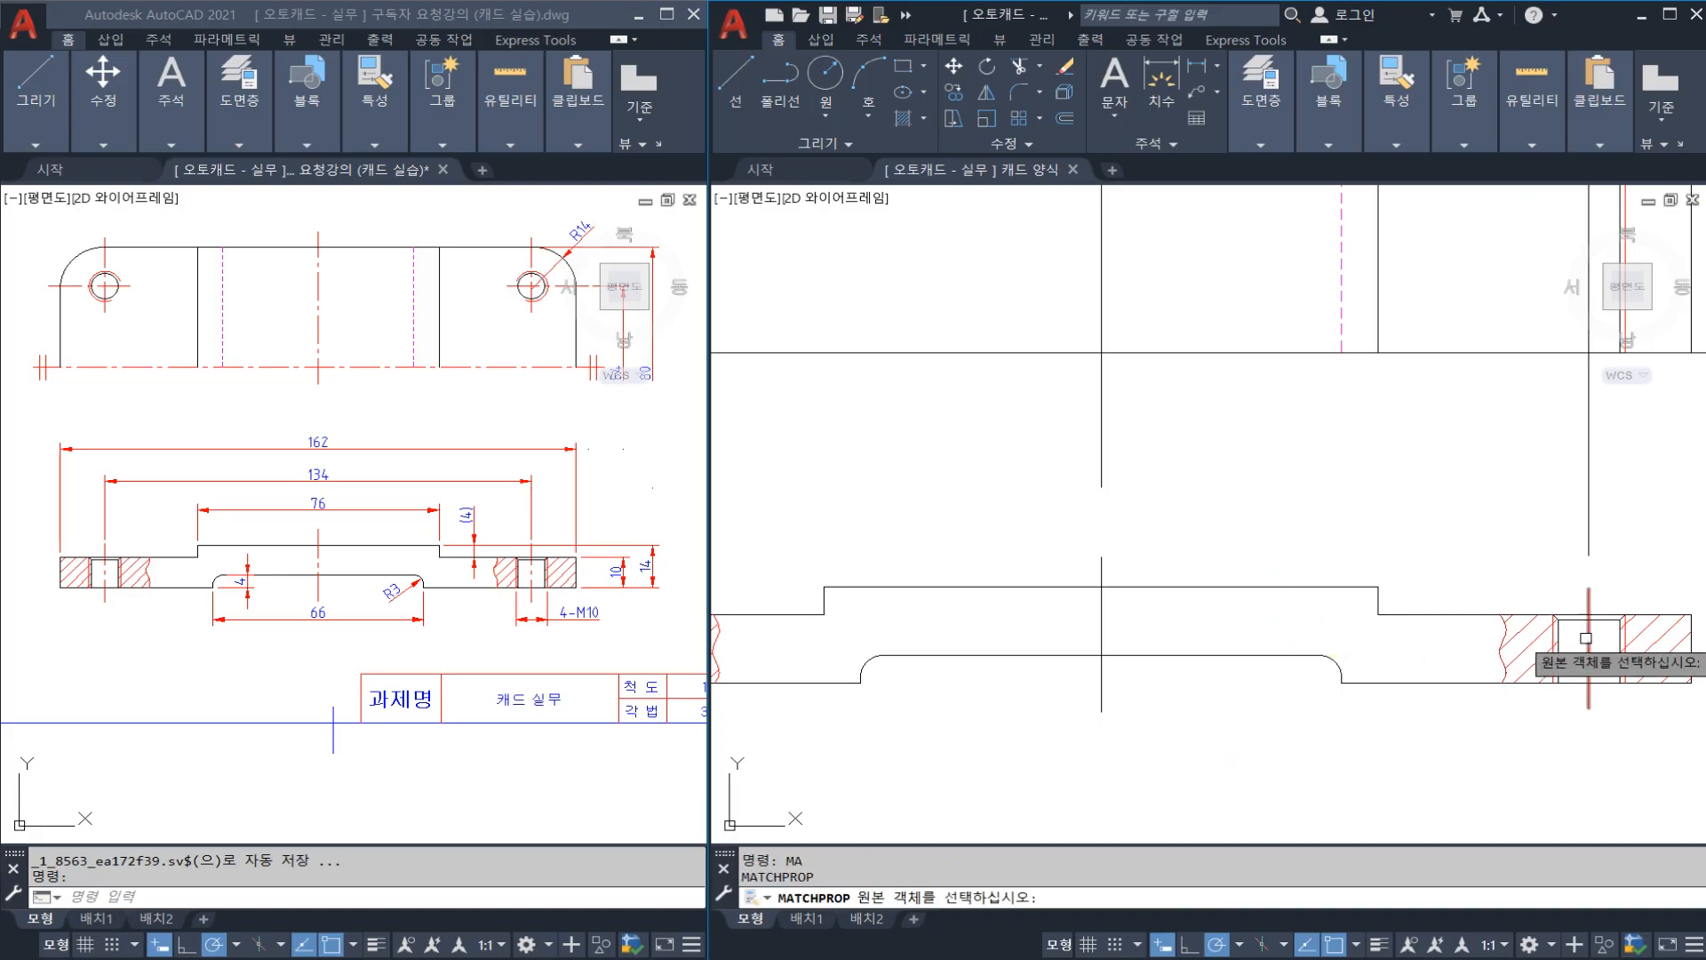
click(1589, 635)
key(Escape)
scroll(1111, 620, down, 2)
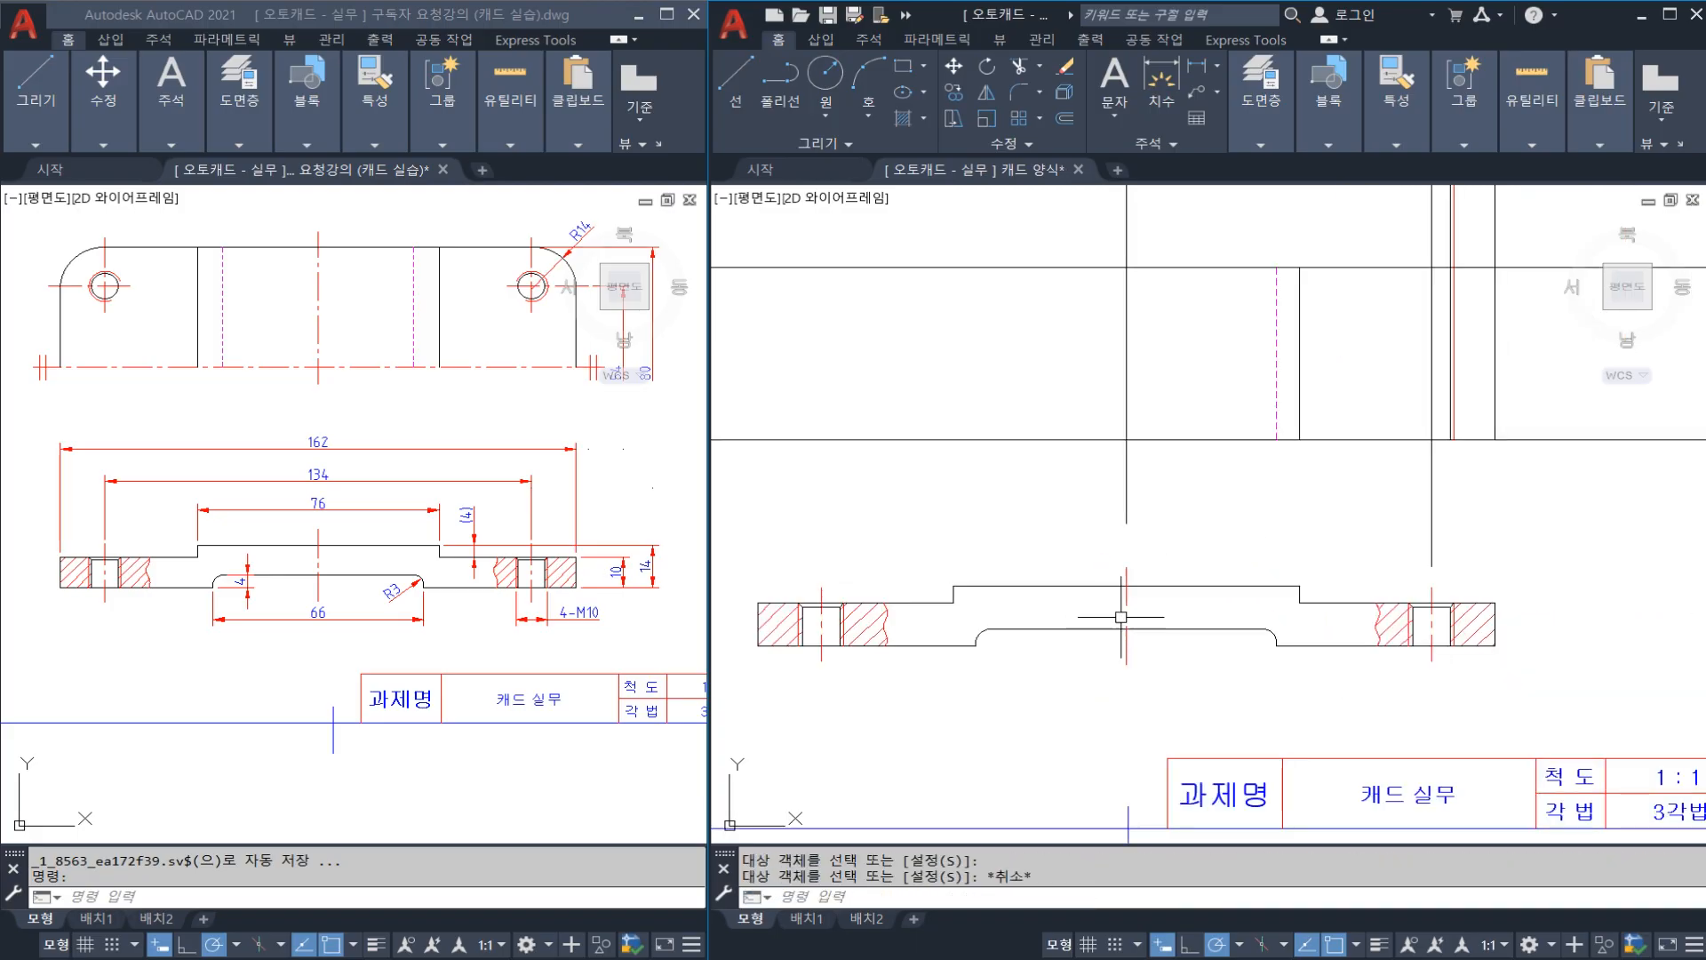
key(ctrl+s)
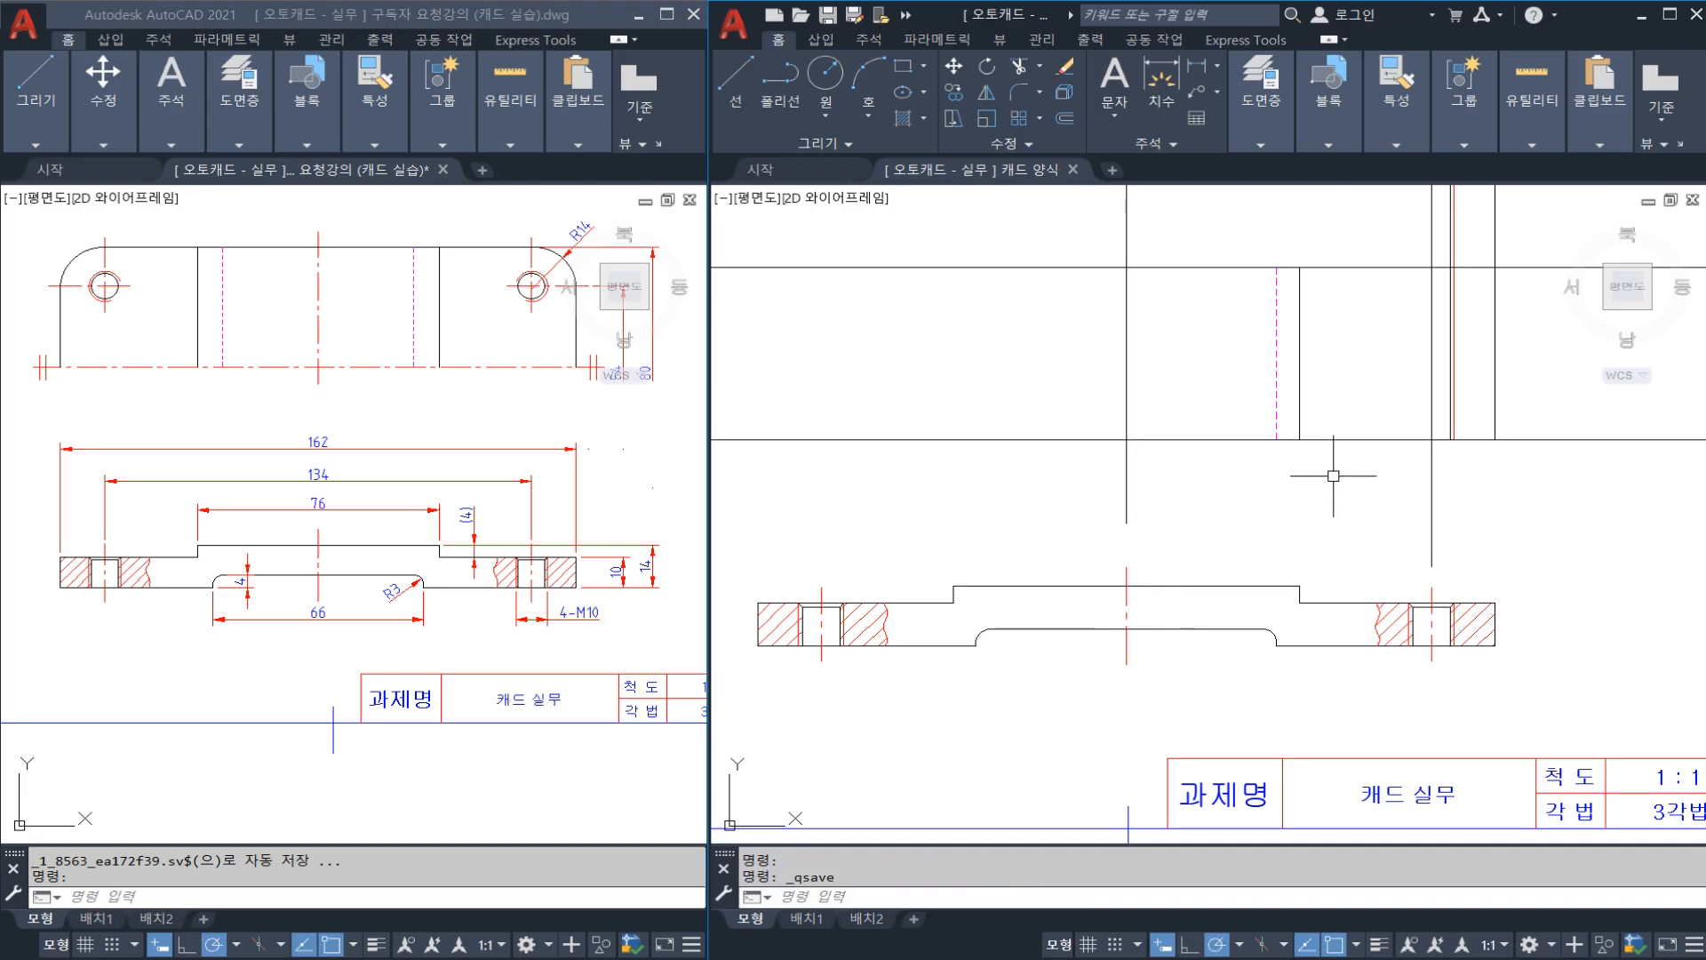
Step: Measure the vertical distance between the top view's upper and lower horizontal lines with a trial linear dimension
scroll(1308, 421, down, 2)
middle_drag(1308, 421, 1290, 511)
scroll(1337, 444, up, 2)
middle_drag(1337, 444, 1307, 441)
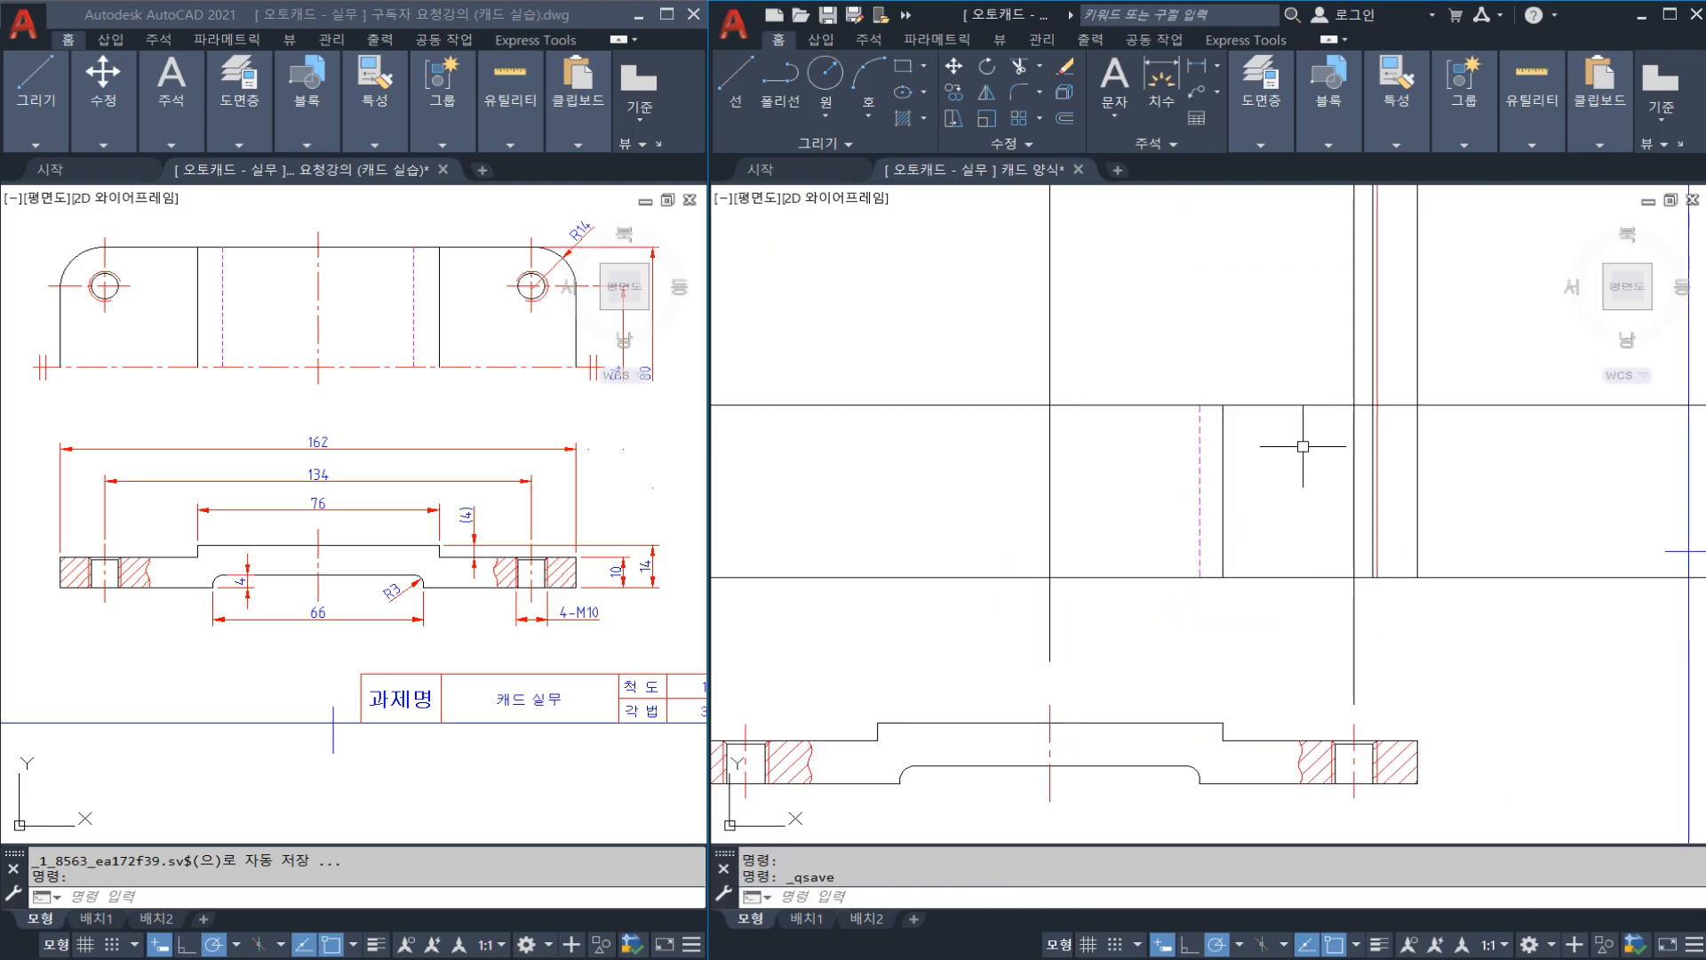
middle_drag(553, 454, 552, 608)
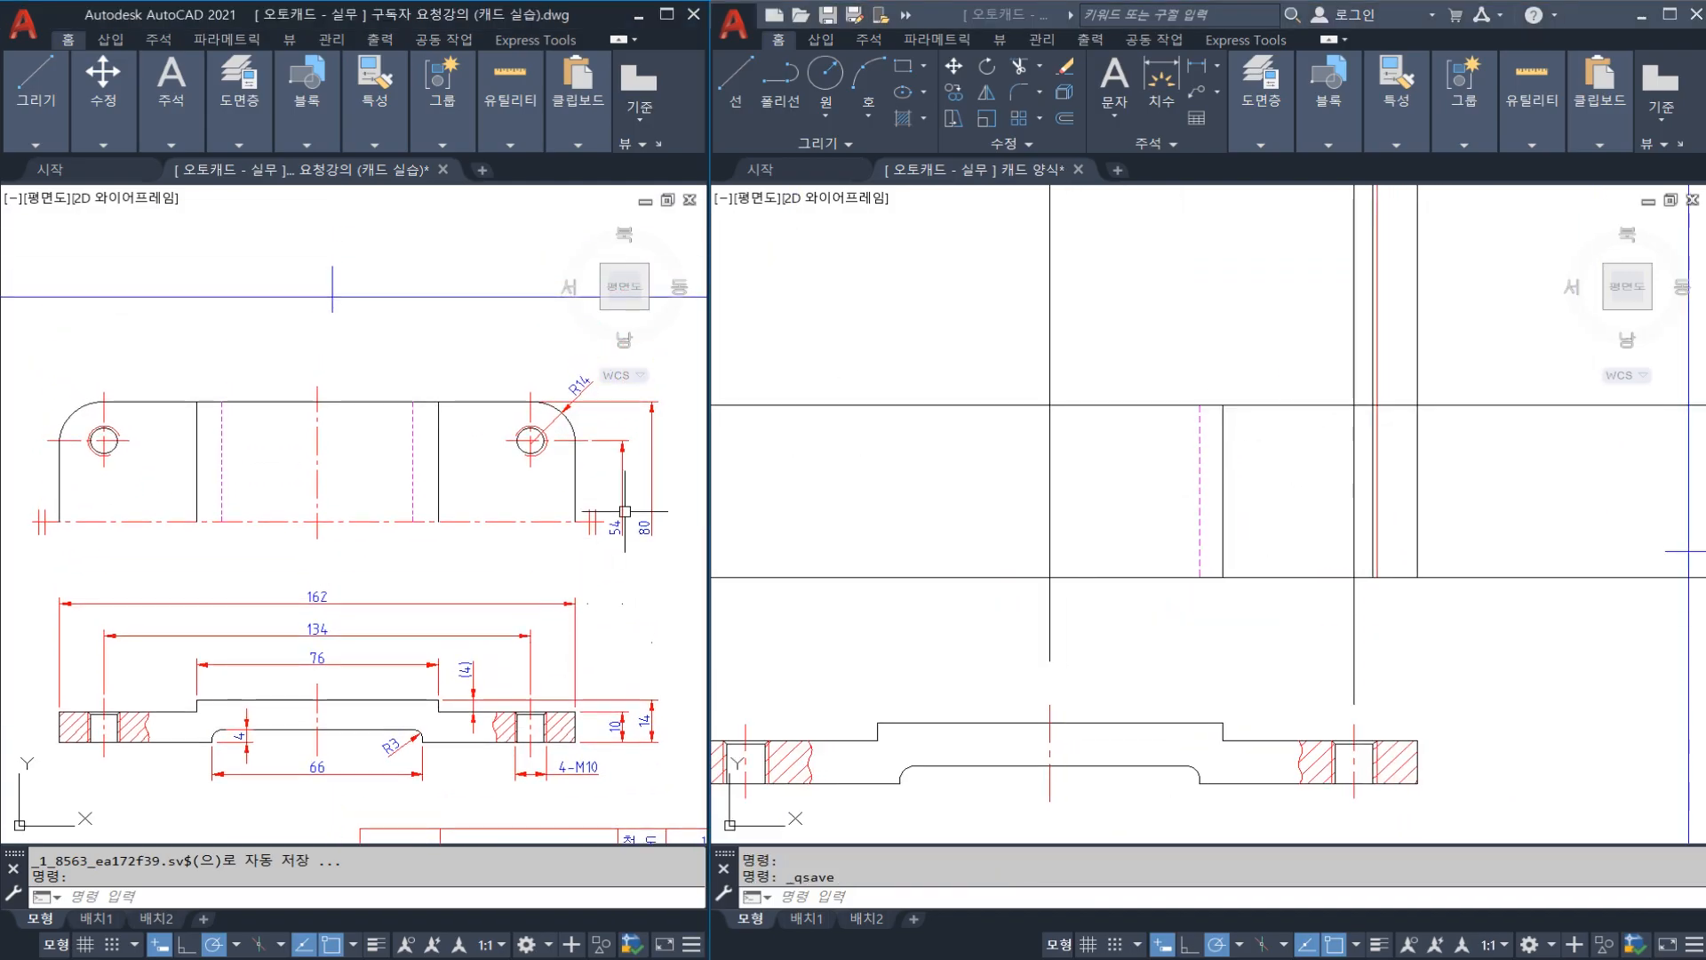
click(1381, 478)
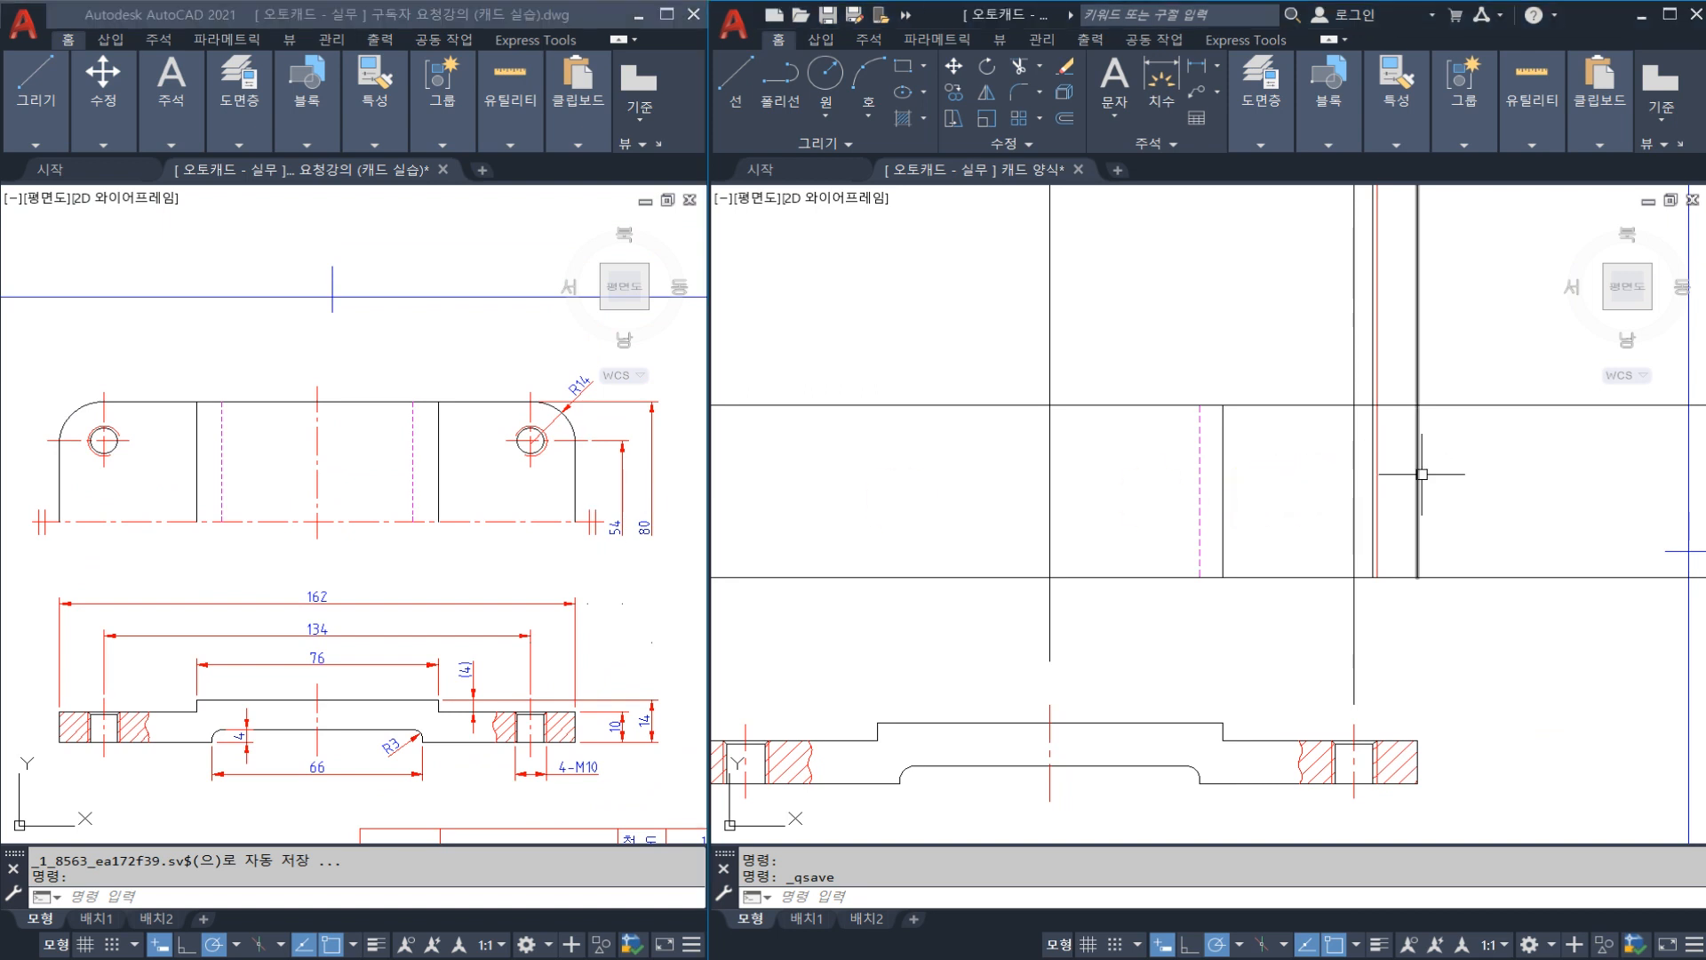
key(Escape)
middle_drag(1492, 515, 1438, 502)
key(Return)
click(1440, 562)
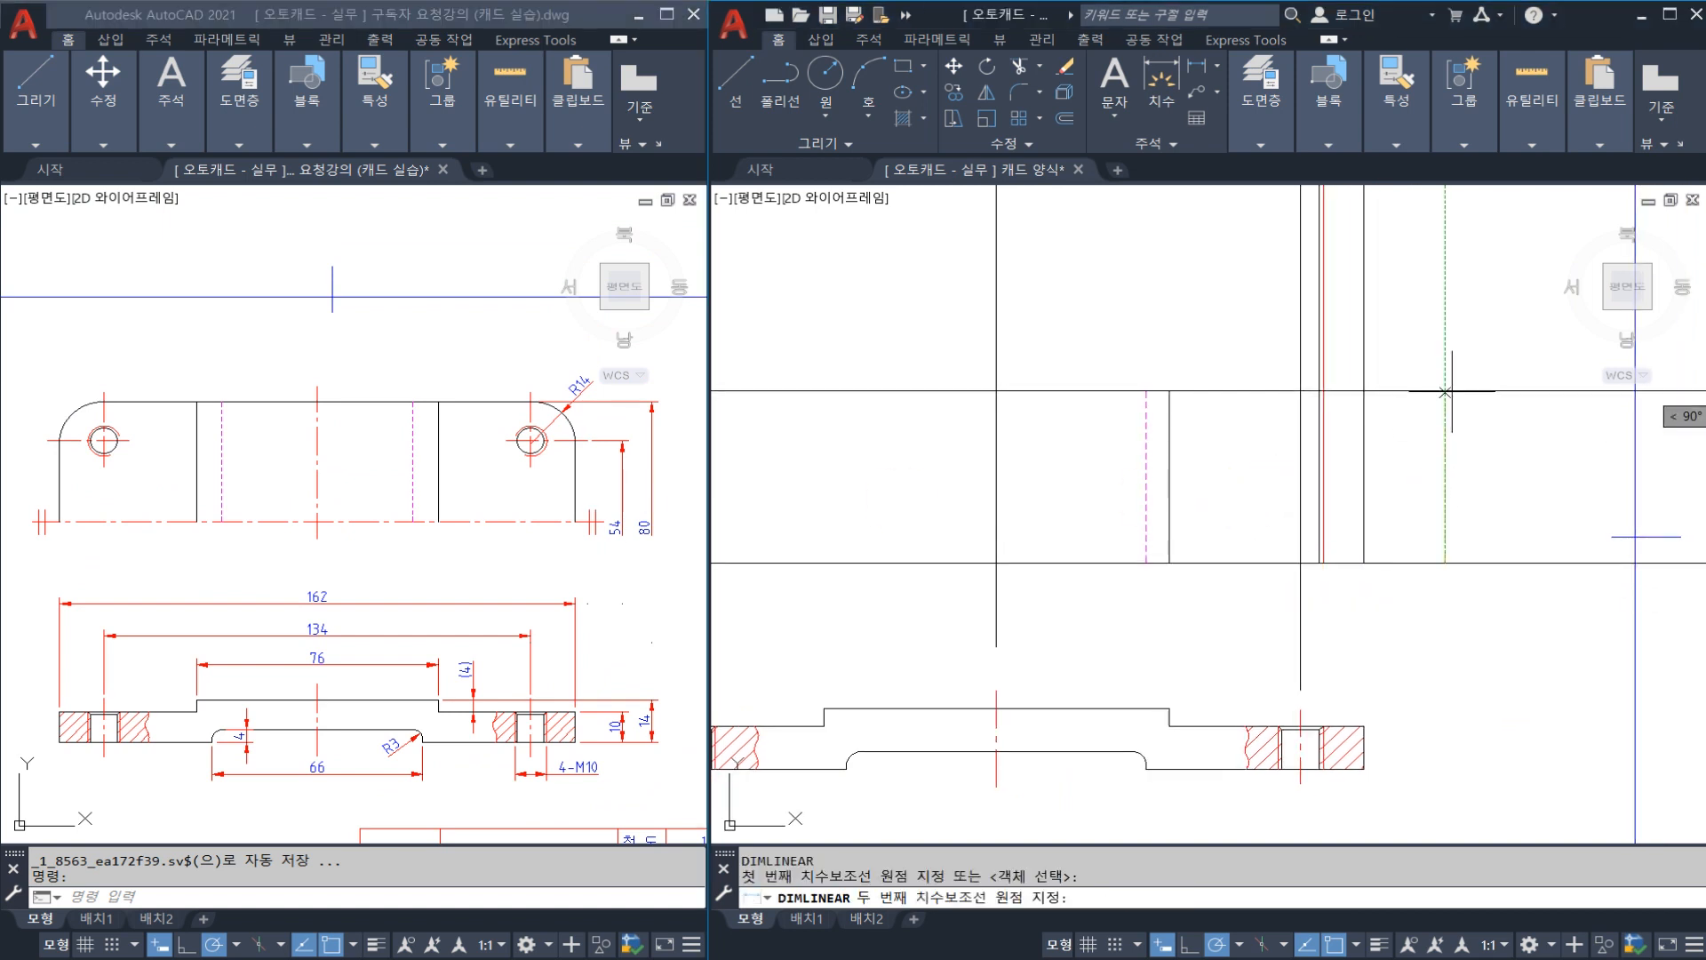
click(1440, 391)
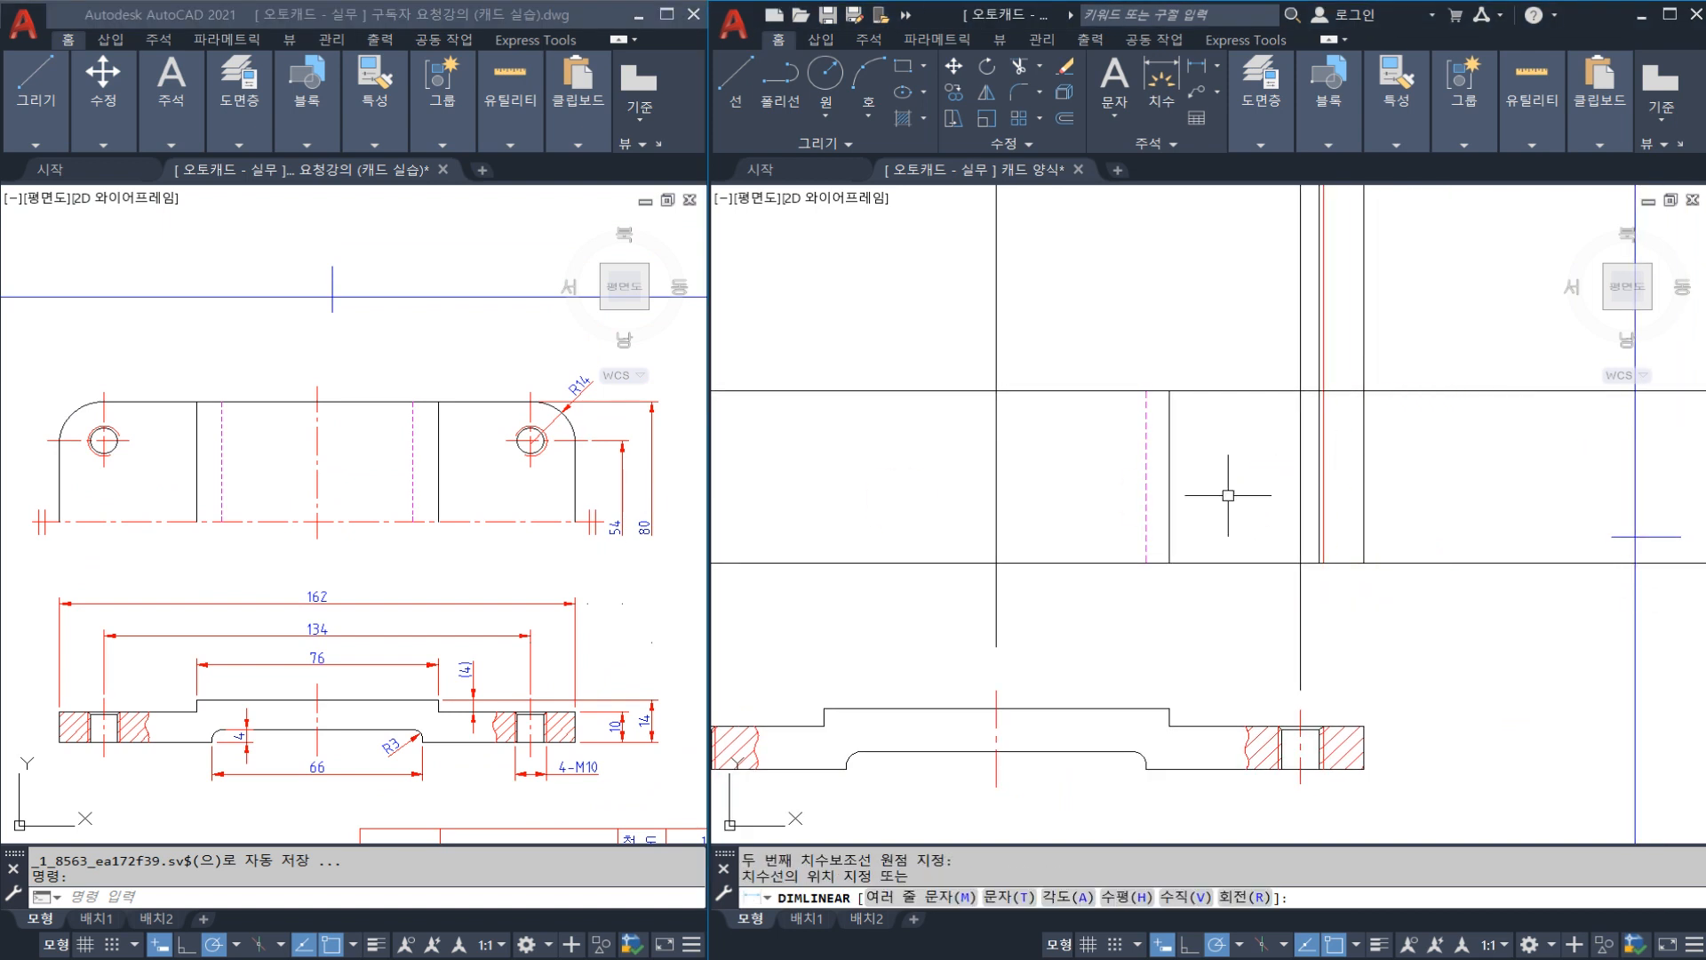
key(Escape)
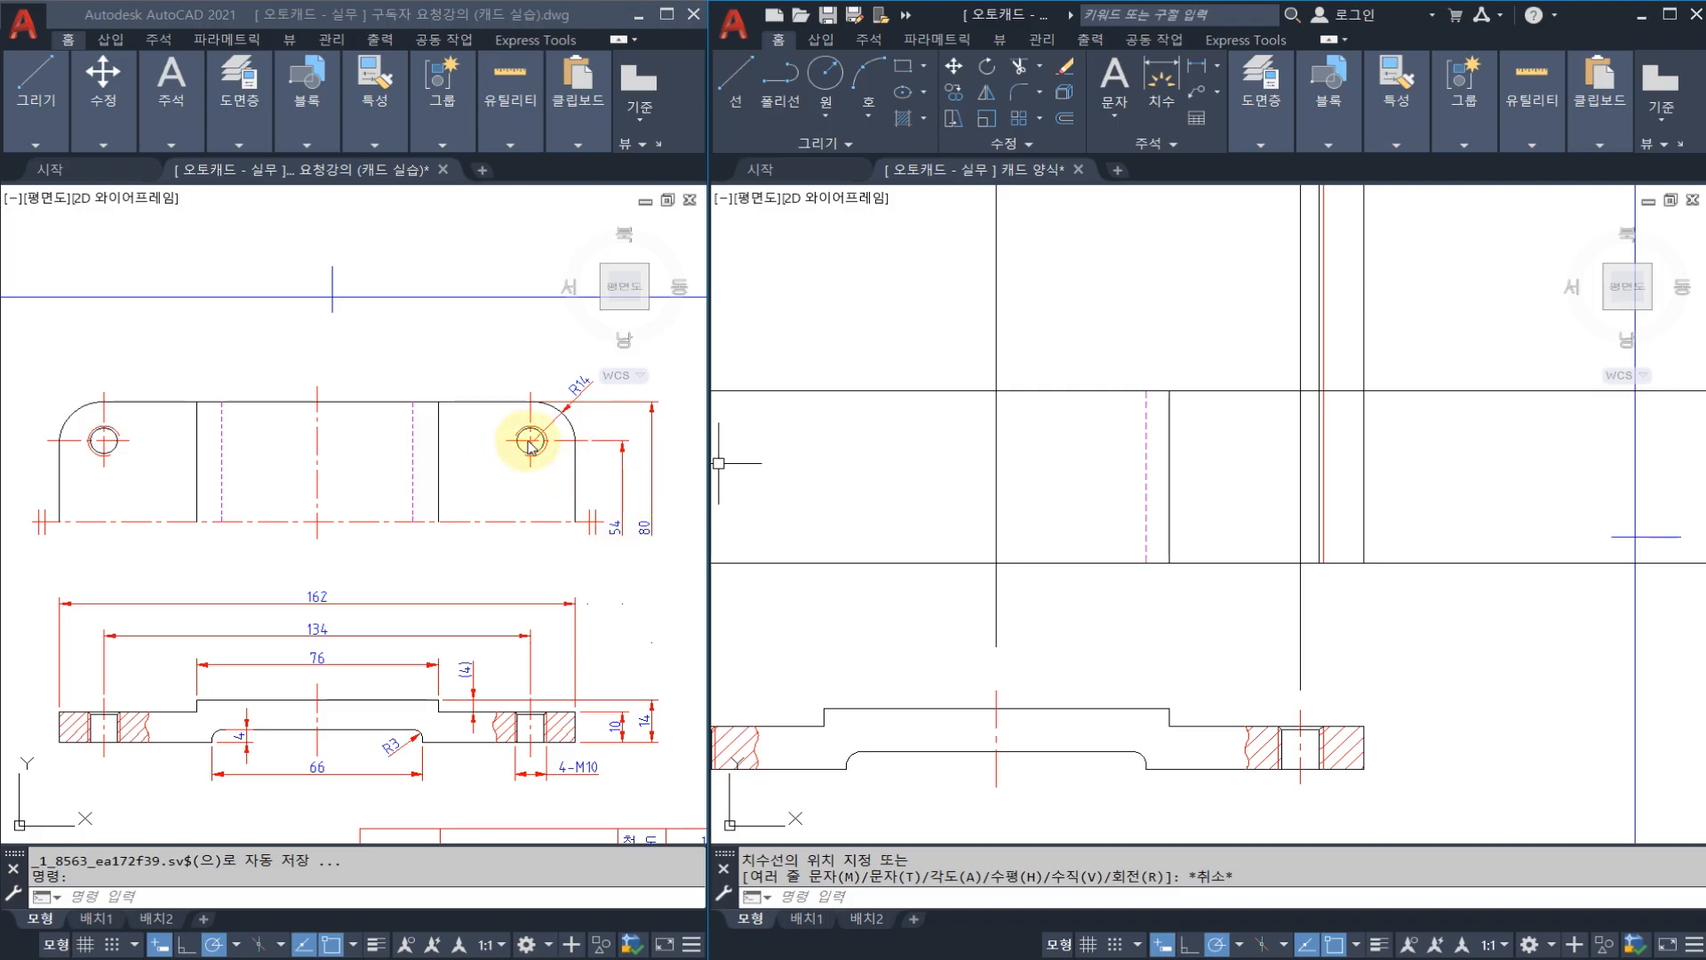
Step: Offset the top view's lower horizontal line upward by 54/2 to locate the hole centre
text(o)
key(Return)
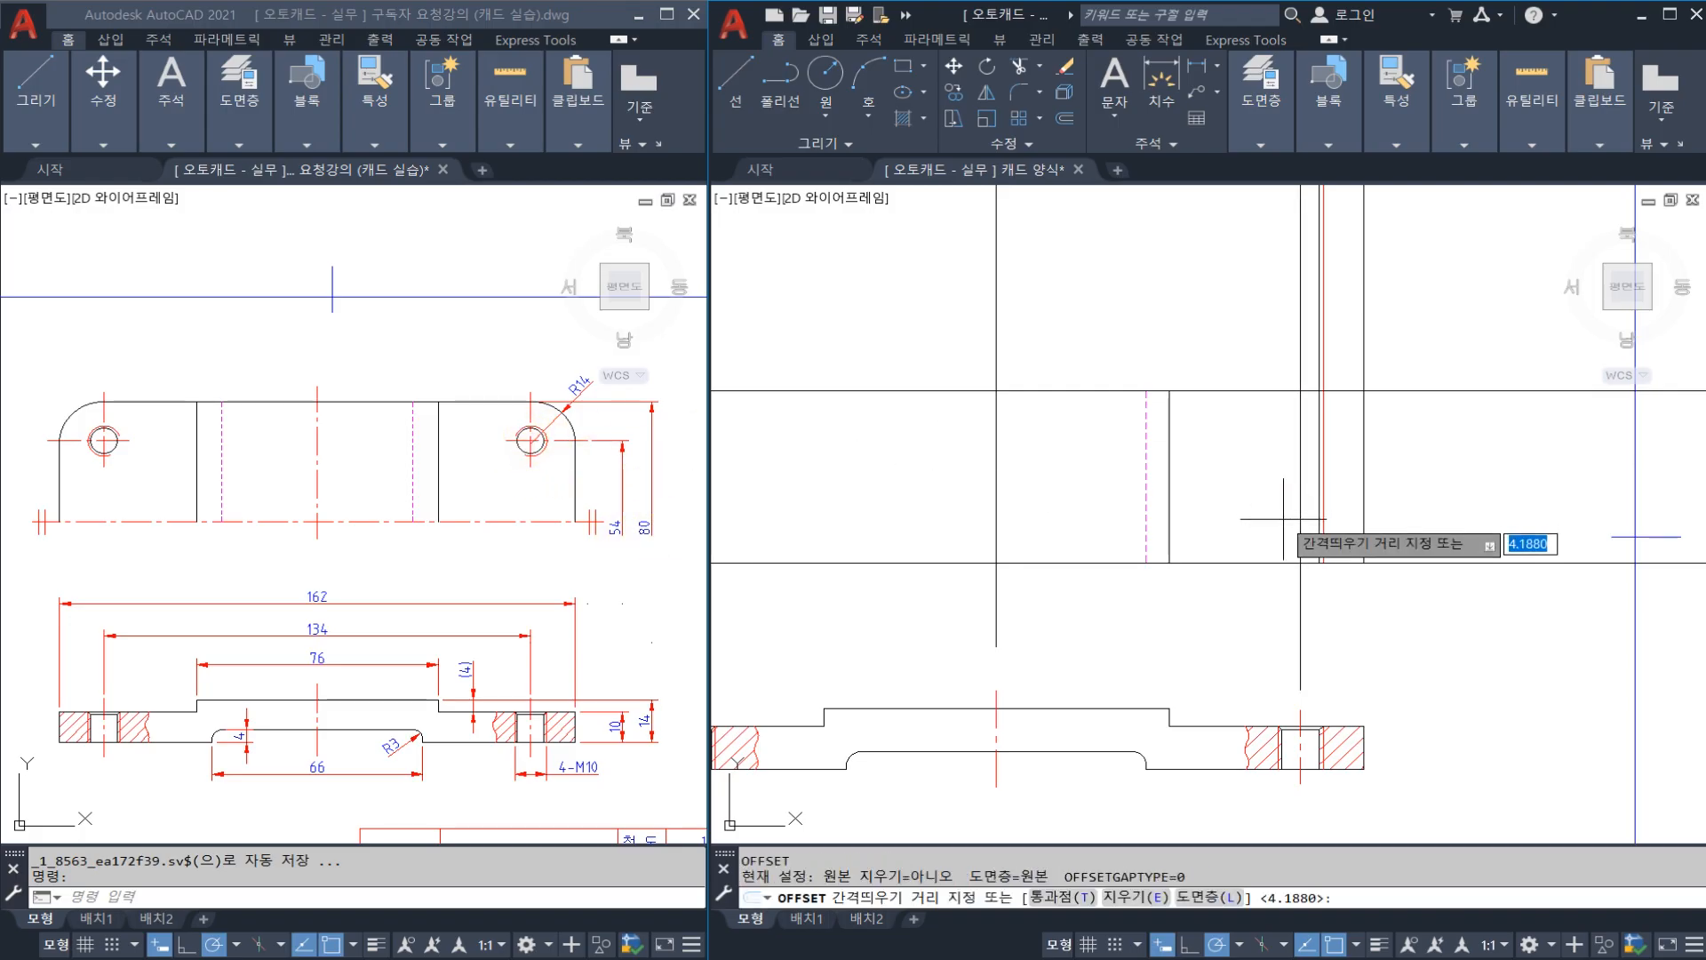
text(54/2)
key(Return)
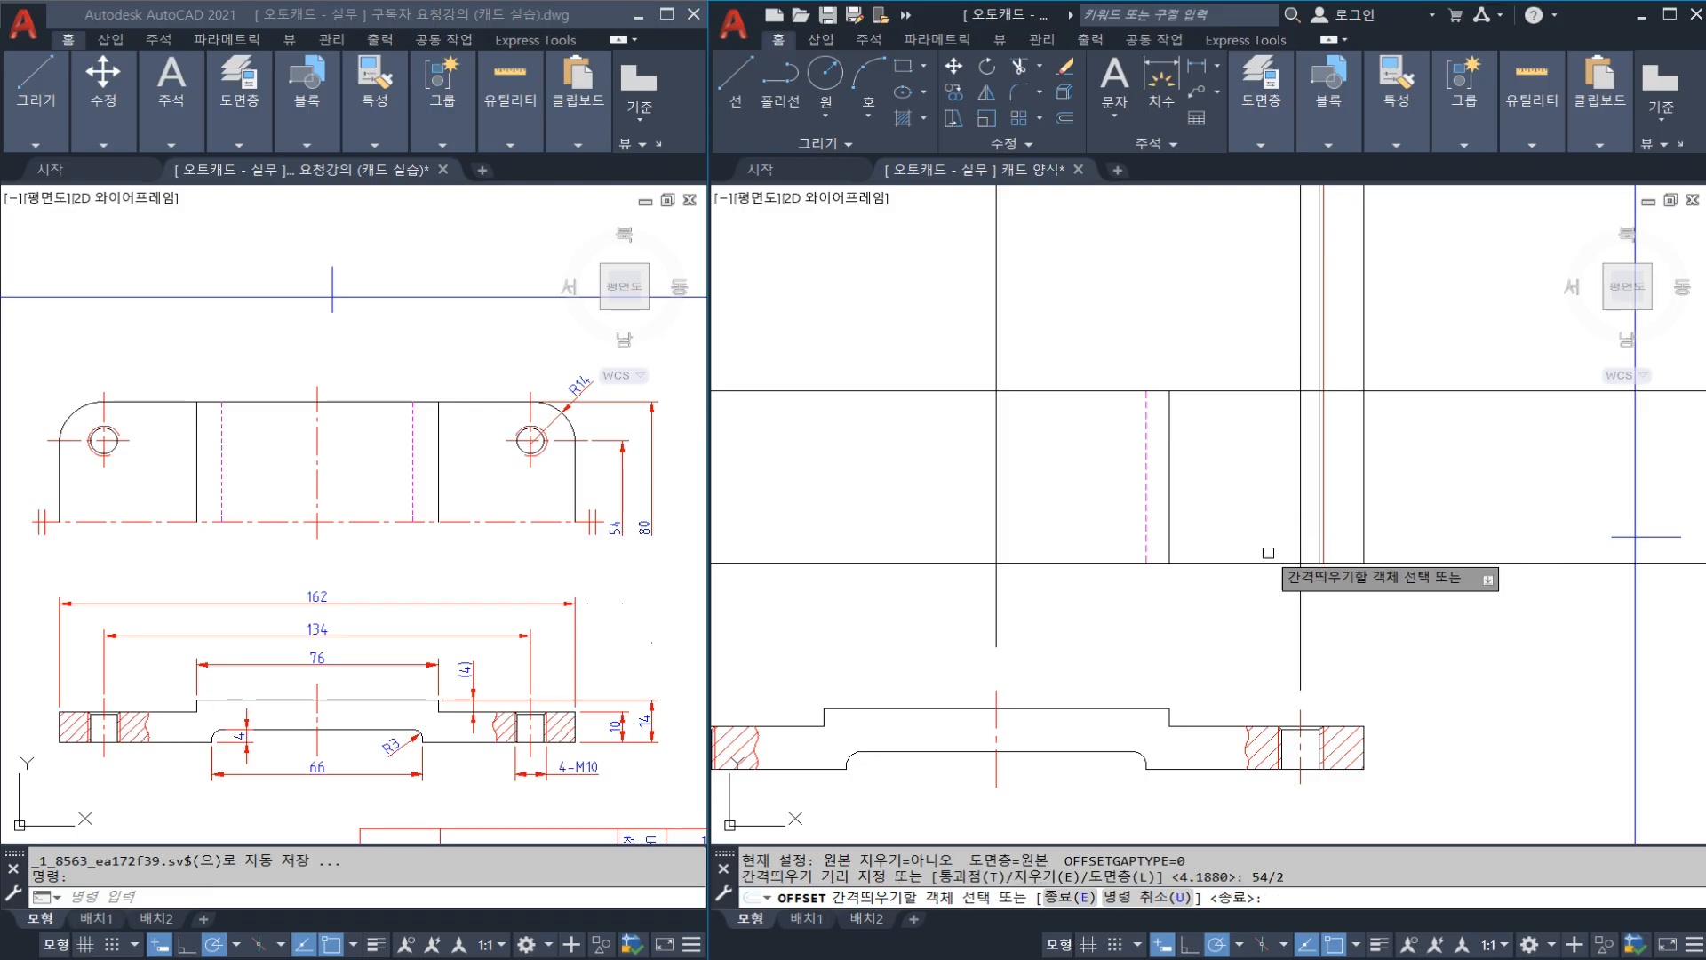
click(1239, 563)
click(1244, 520)
key(Escape)
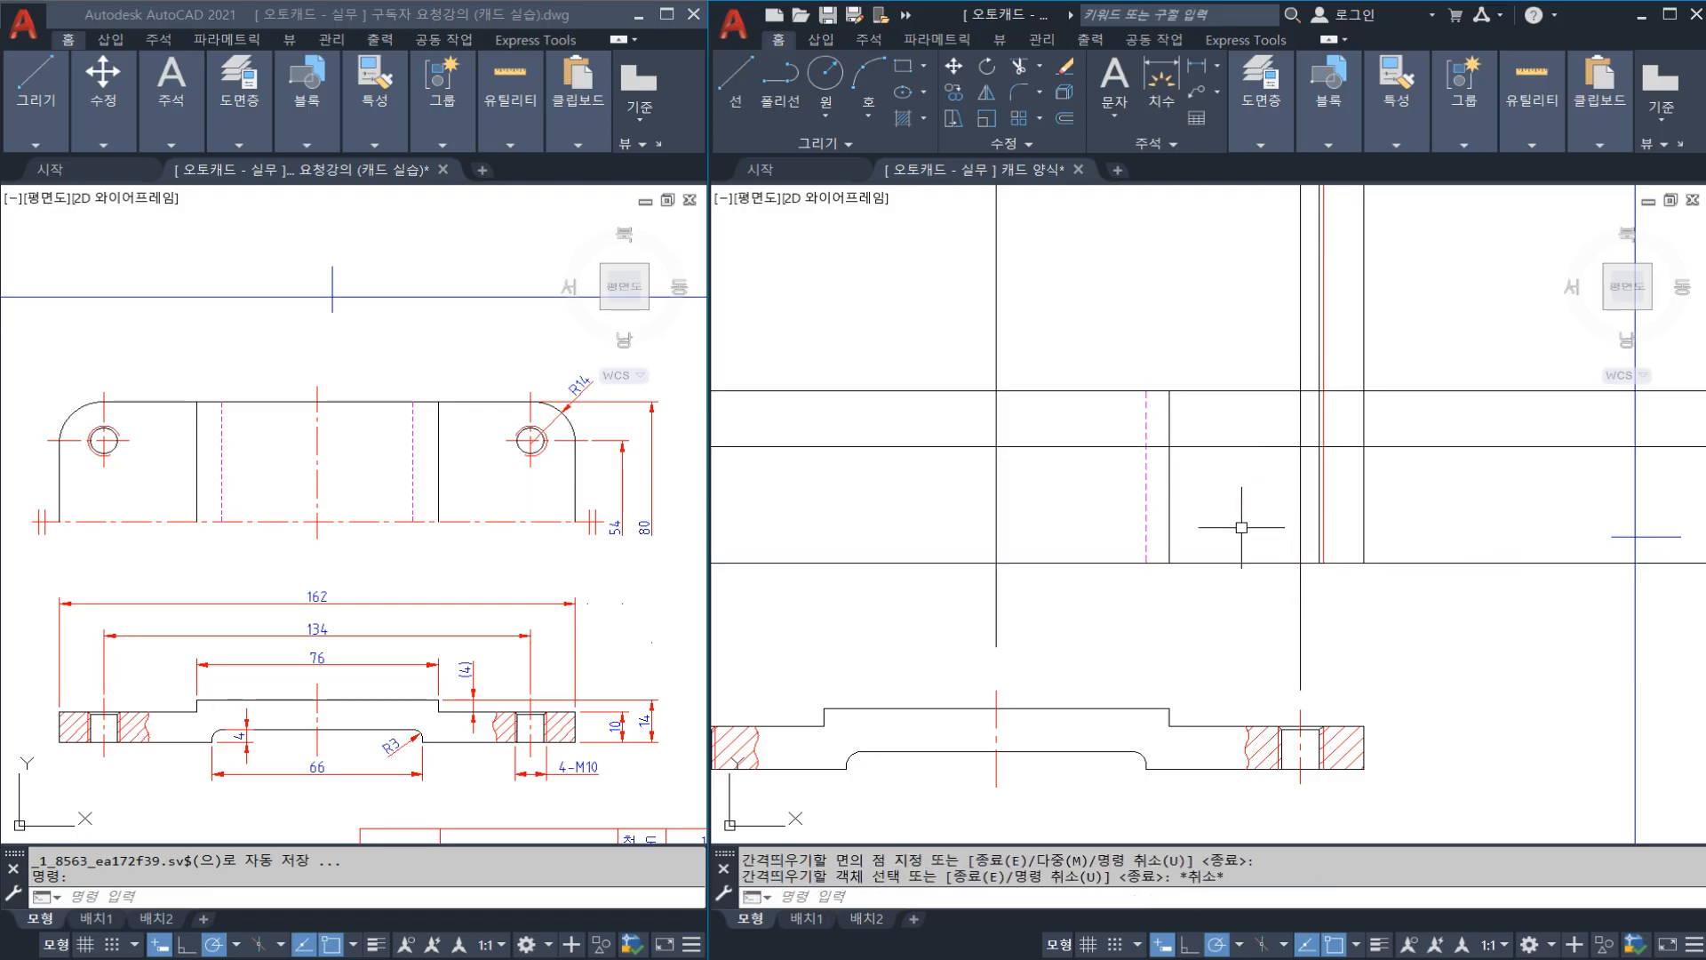
Step: Draw two concentric circles at the hole centre, reaching the black and the red projected hole lines
scroll(1299, 469, up, 2)
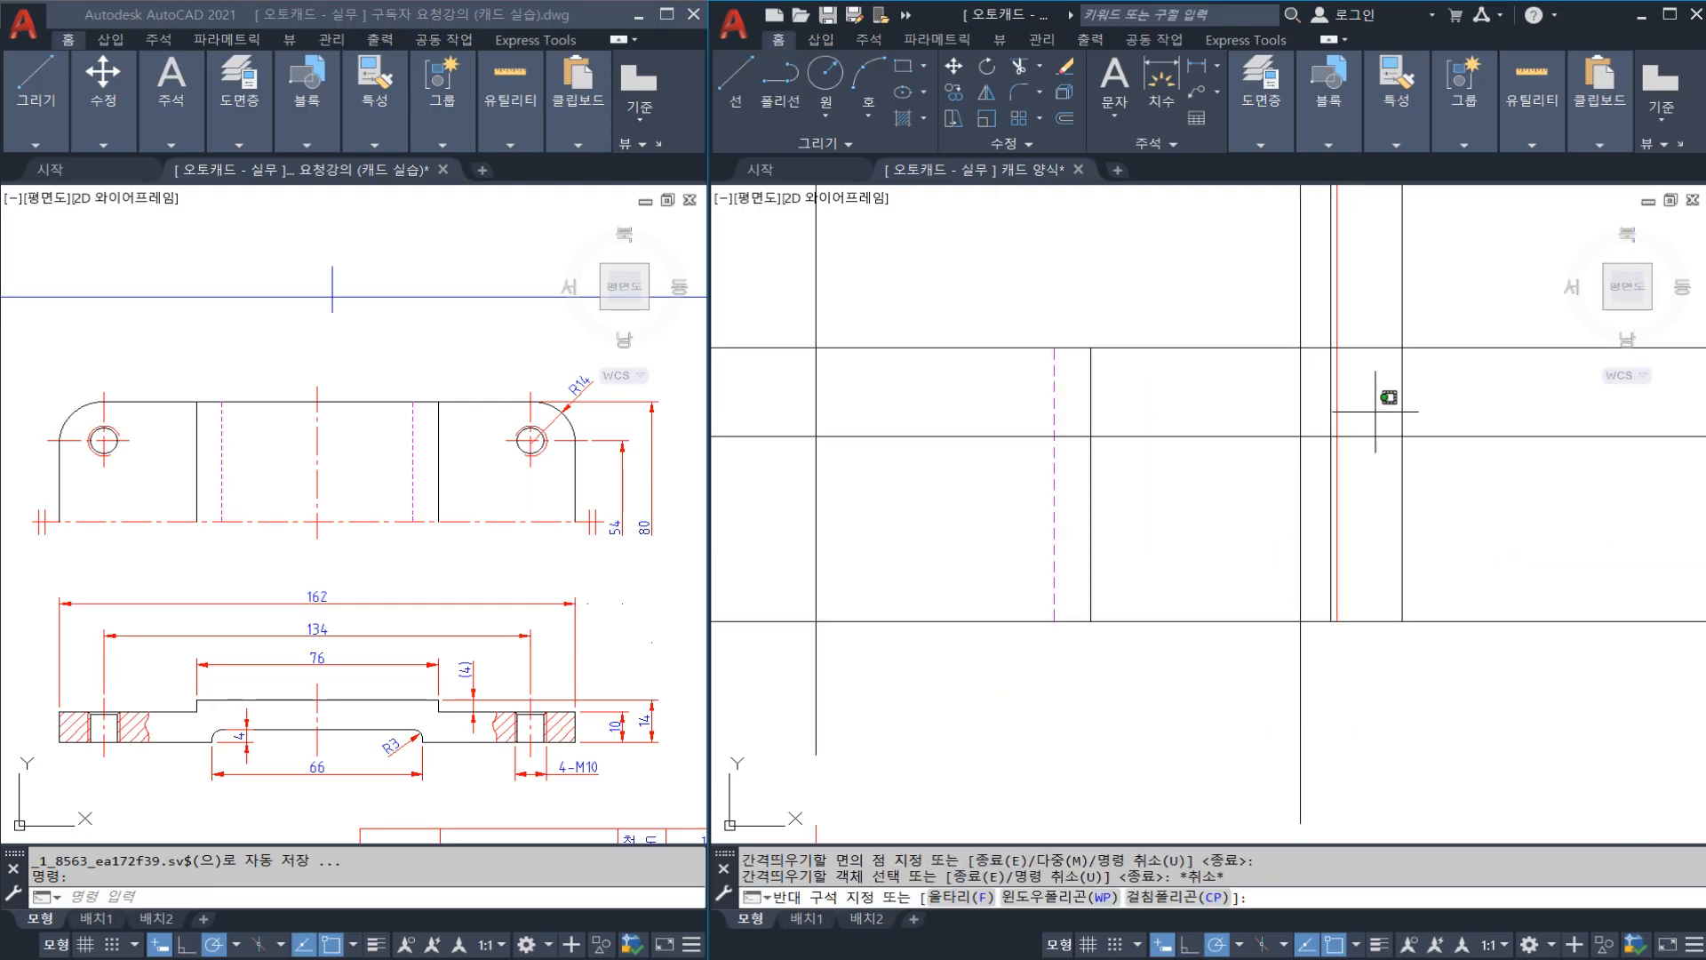
click(1390, 388)
key(Escape)
scroll(1331, 433, up, 4)
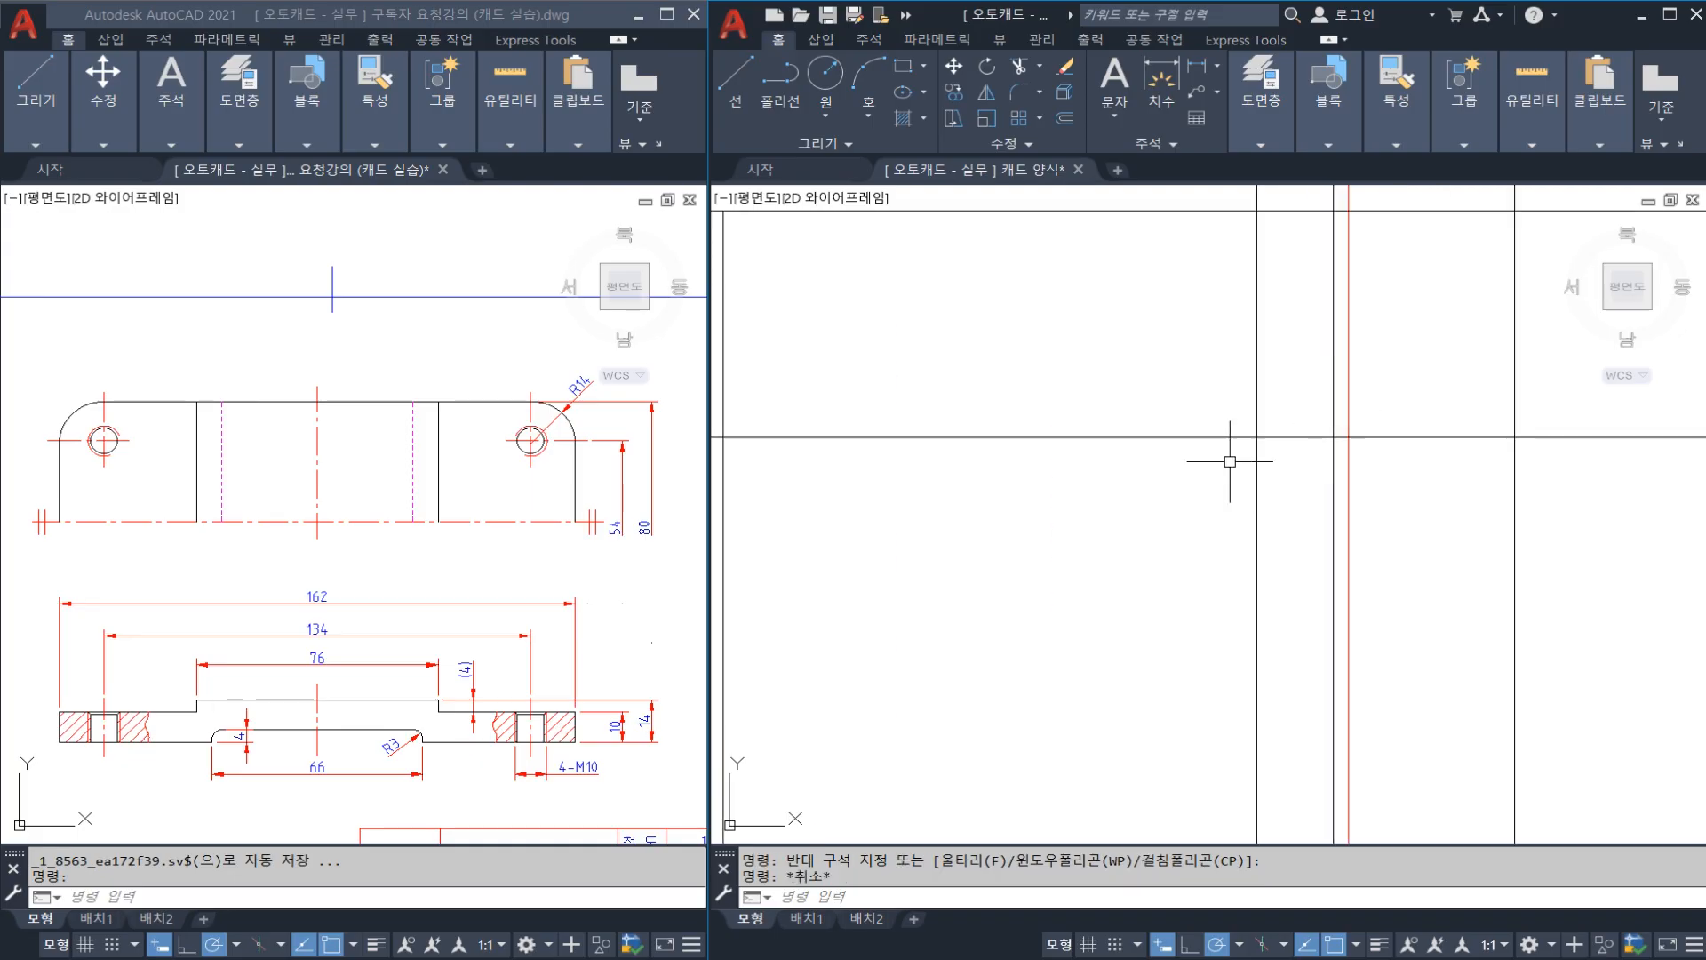
click(1289, 467)
key(Escape)
scroll(530, 440, up, 5)
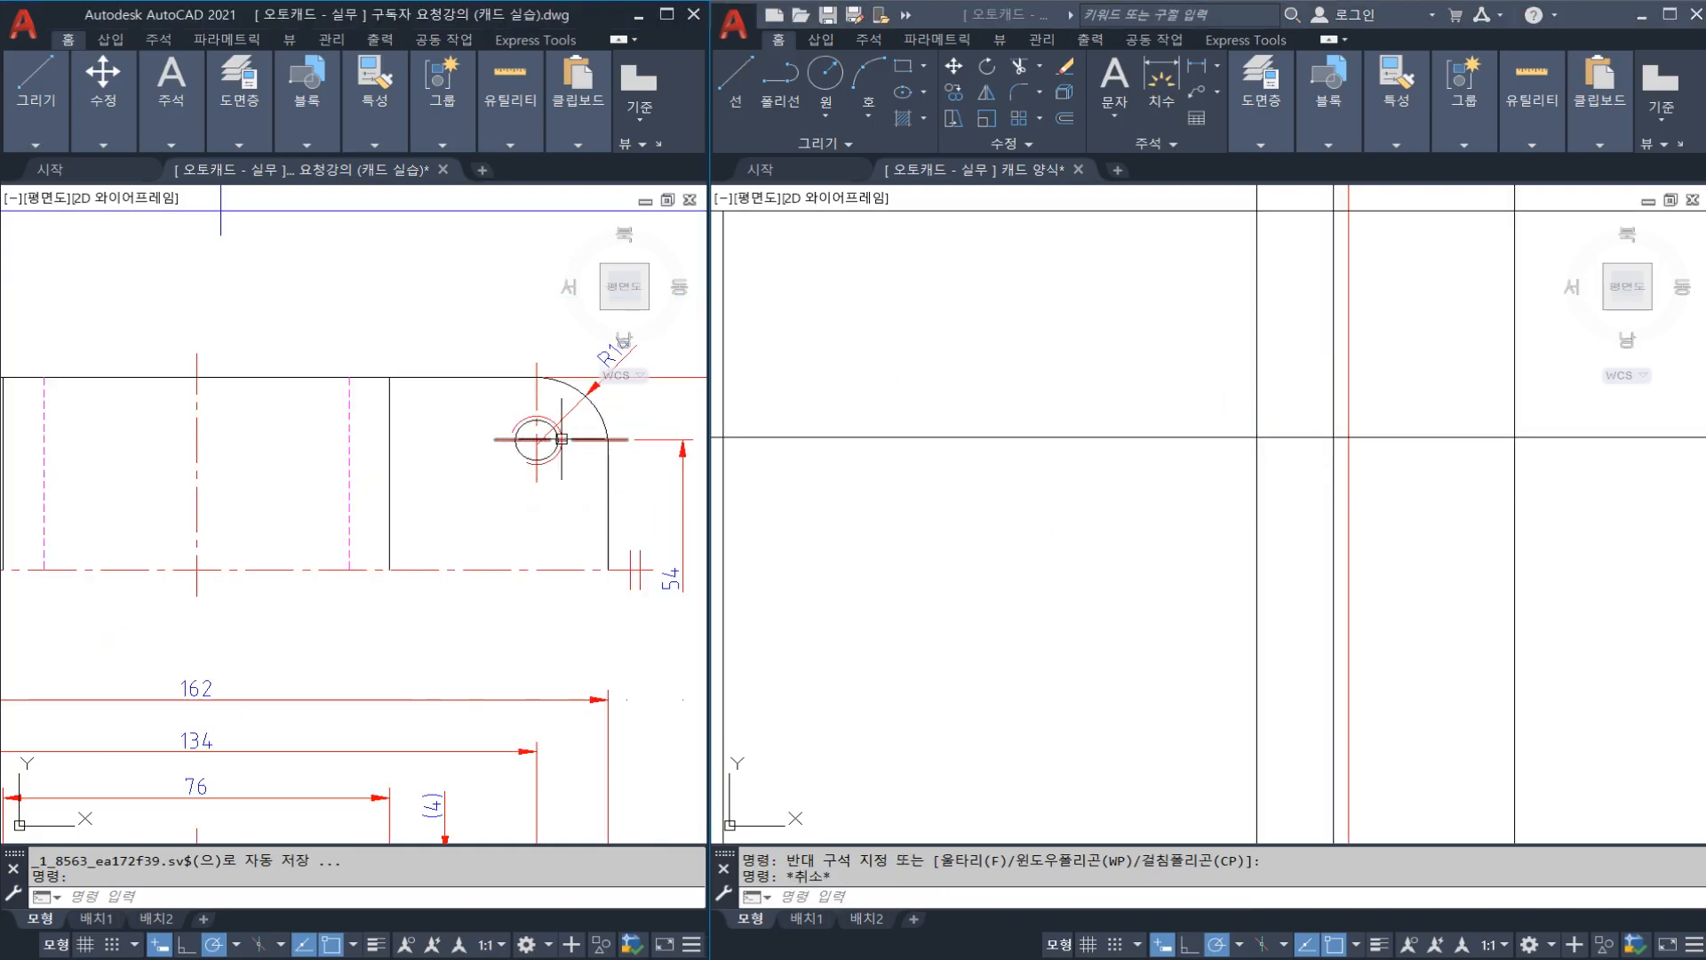
scroll(378, 493, down, 1)
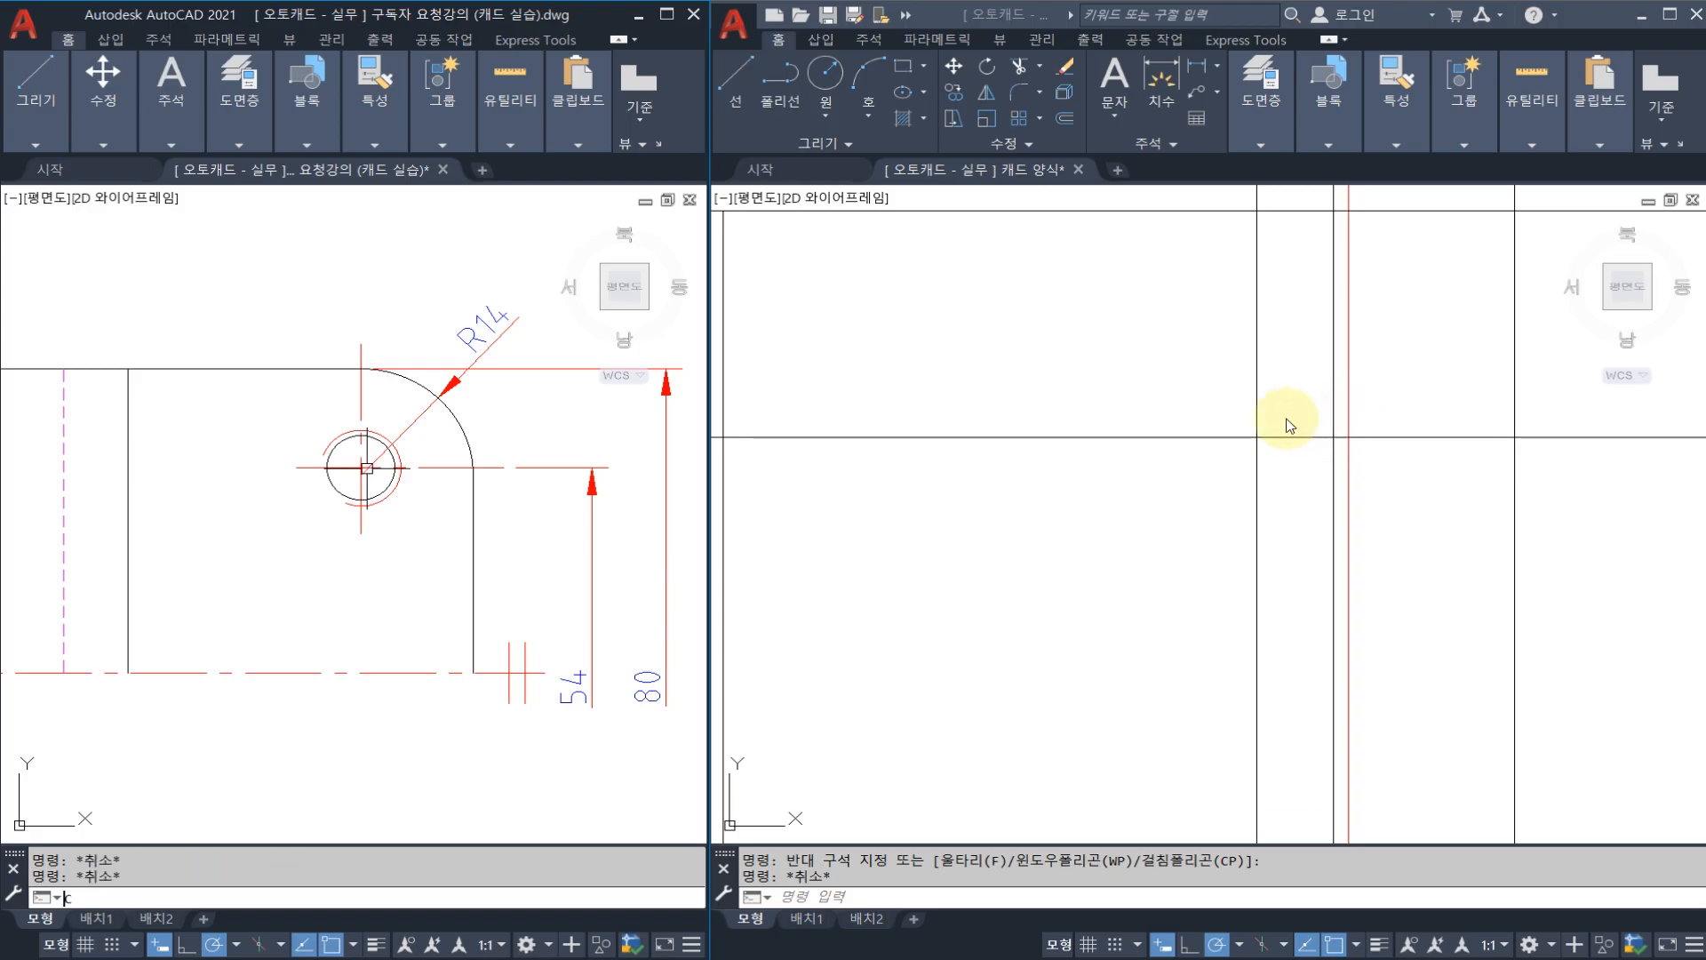
text(c)
key(Return)
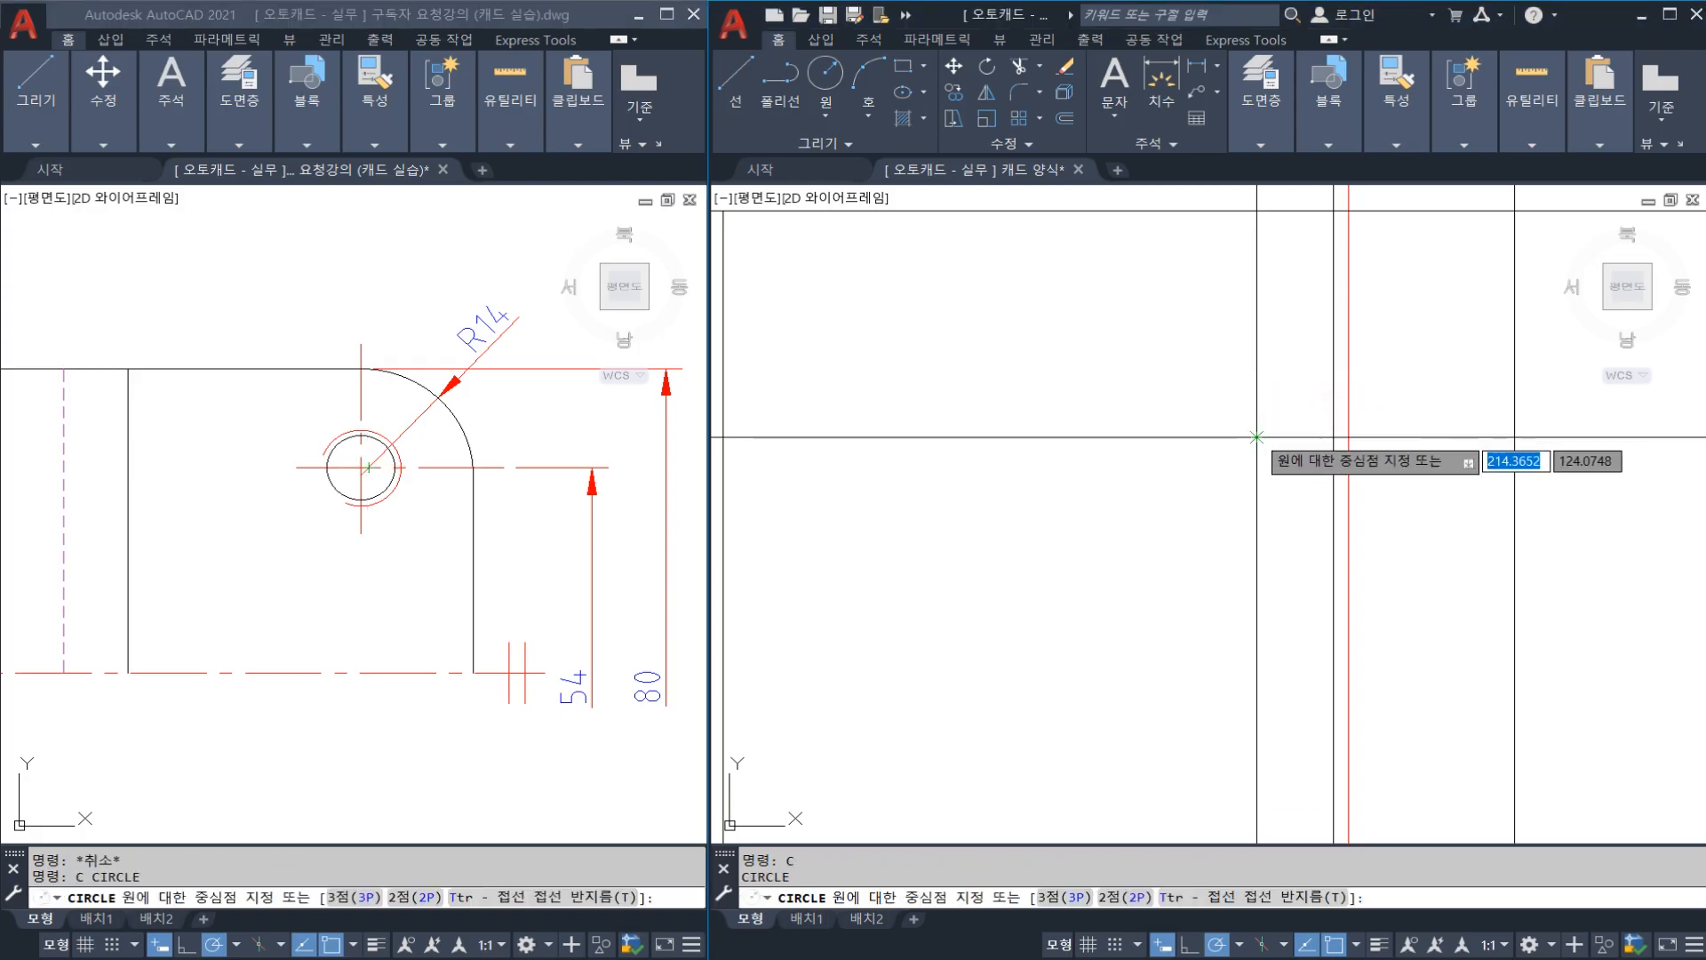
click(1257, 436)
click(1335, 436)
key(Return)
click(1257, 437)
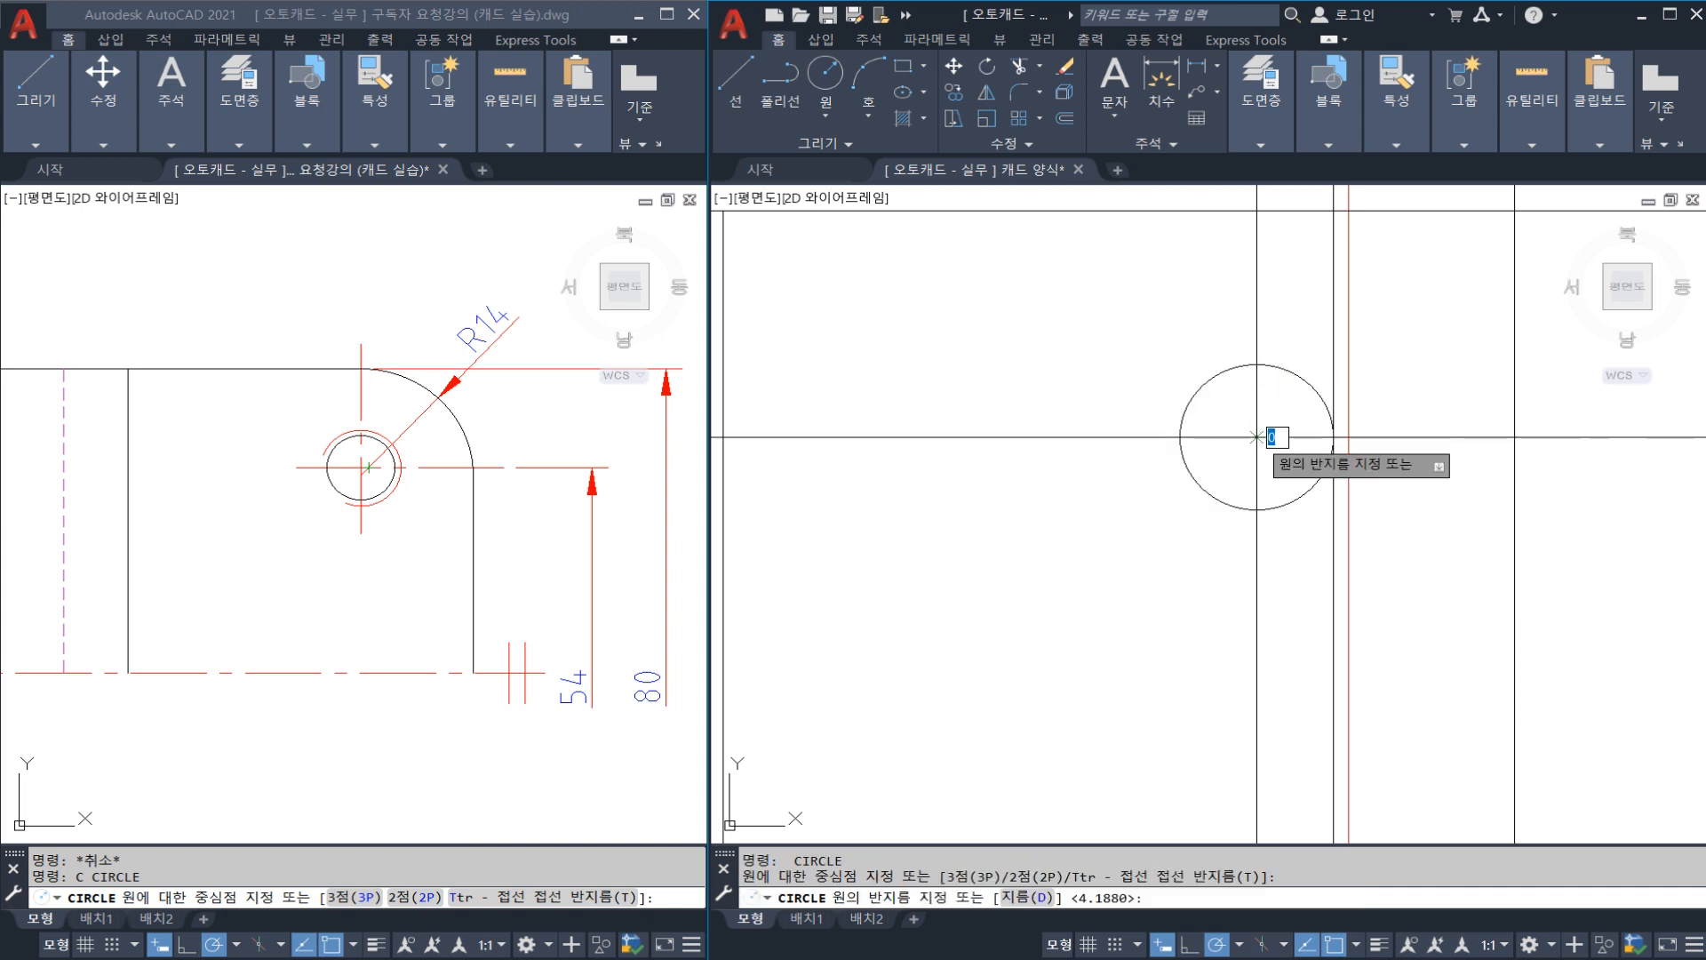
click(1349, 437)
key(Escape)
Step: Match the outer circle's properties to the red projected thread line
click(1401, 364)
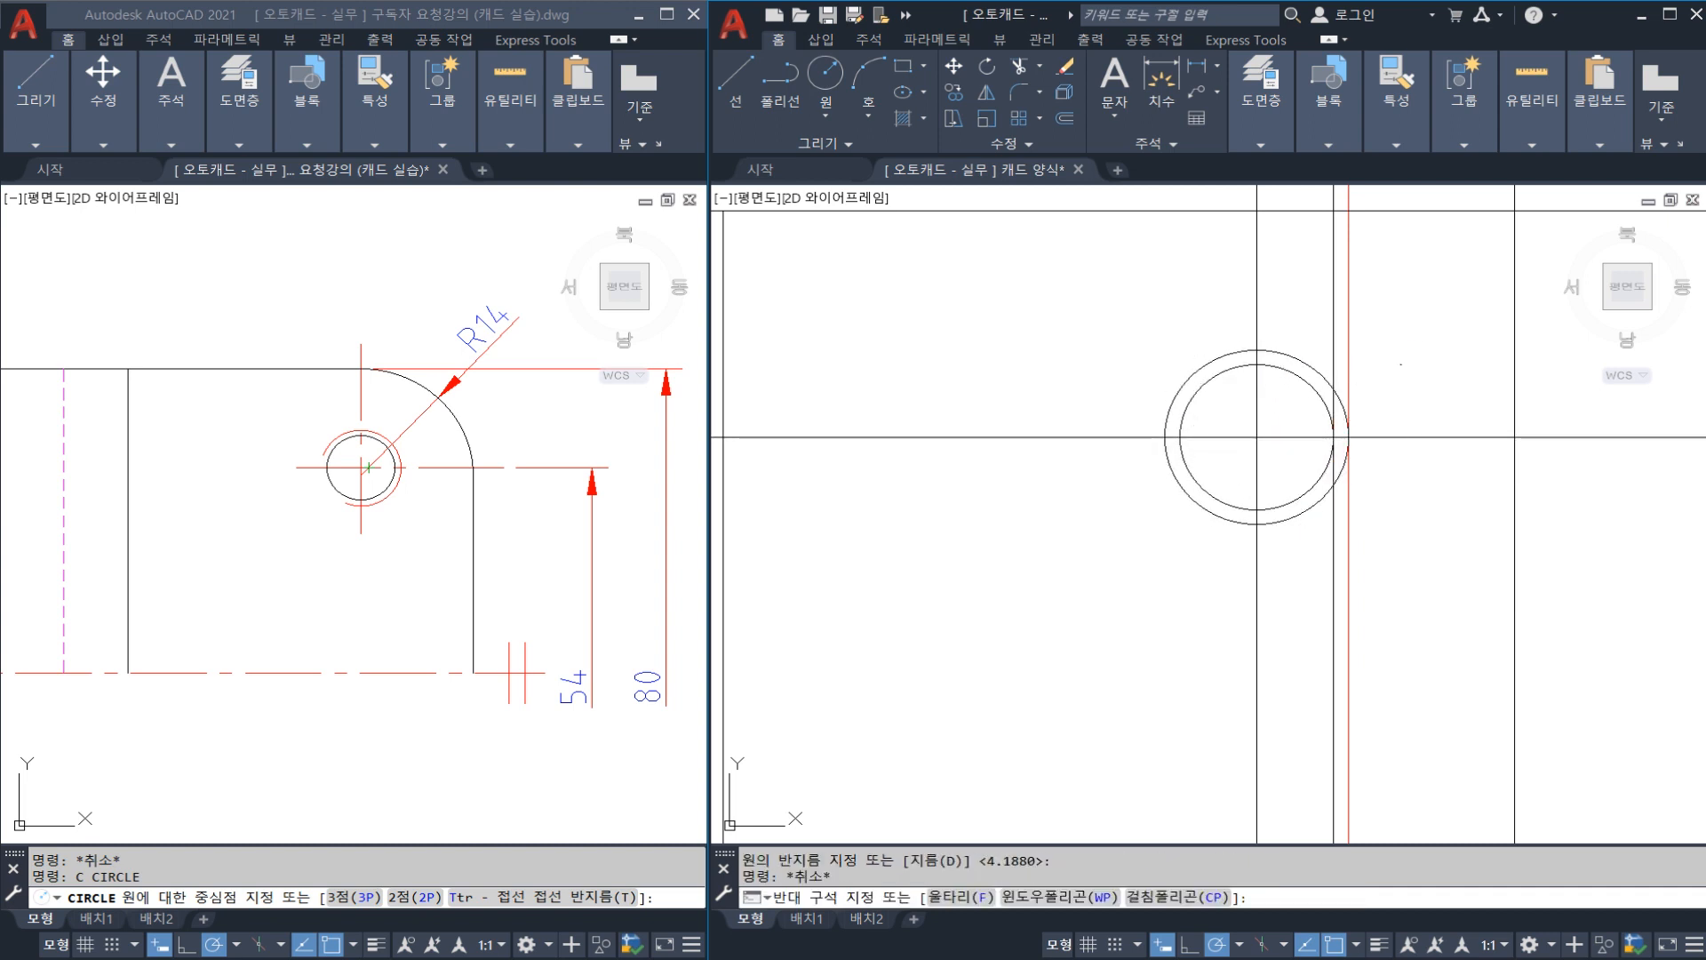
click(1324, 331)
scroll(1324, 352, down, 2)
key(Escape)
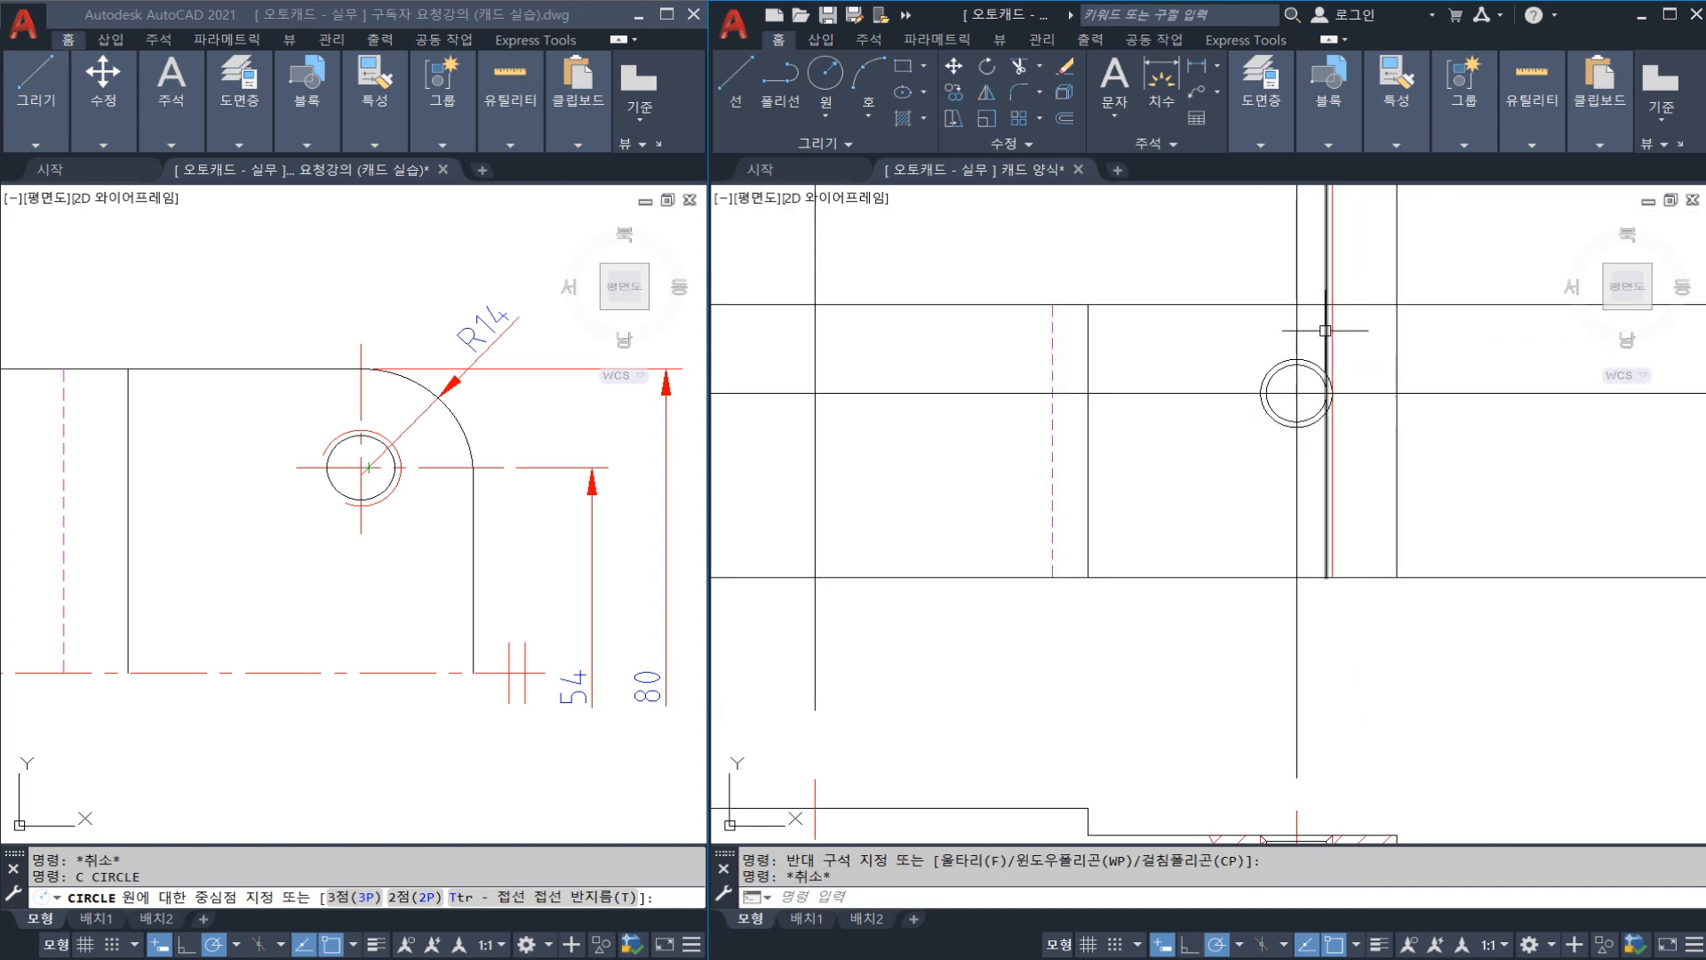
scroll(1323, 331, up, 1)
text(mma)
key(Return)
click(1337, 357)
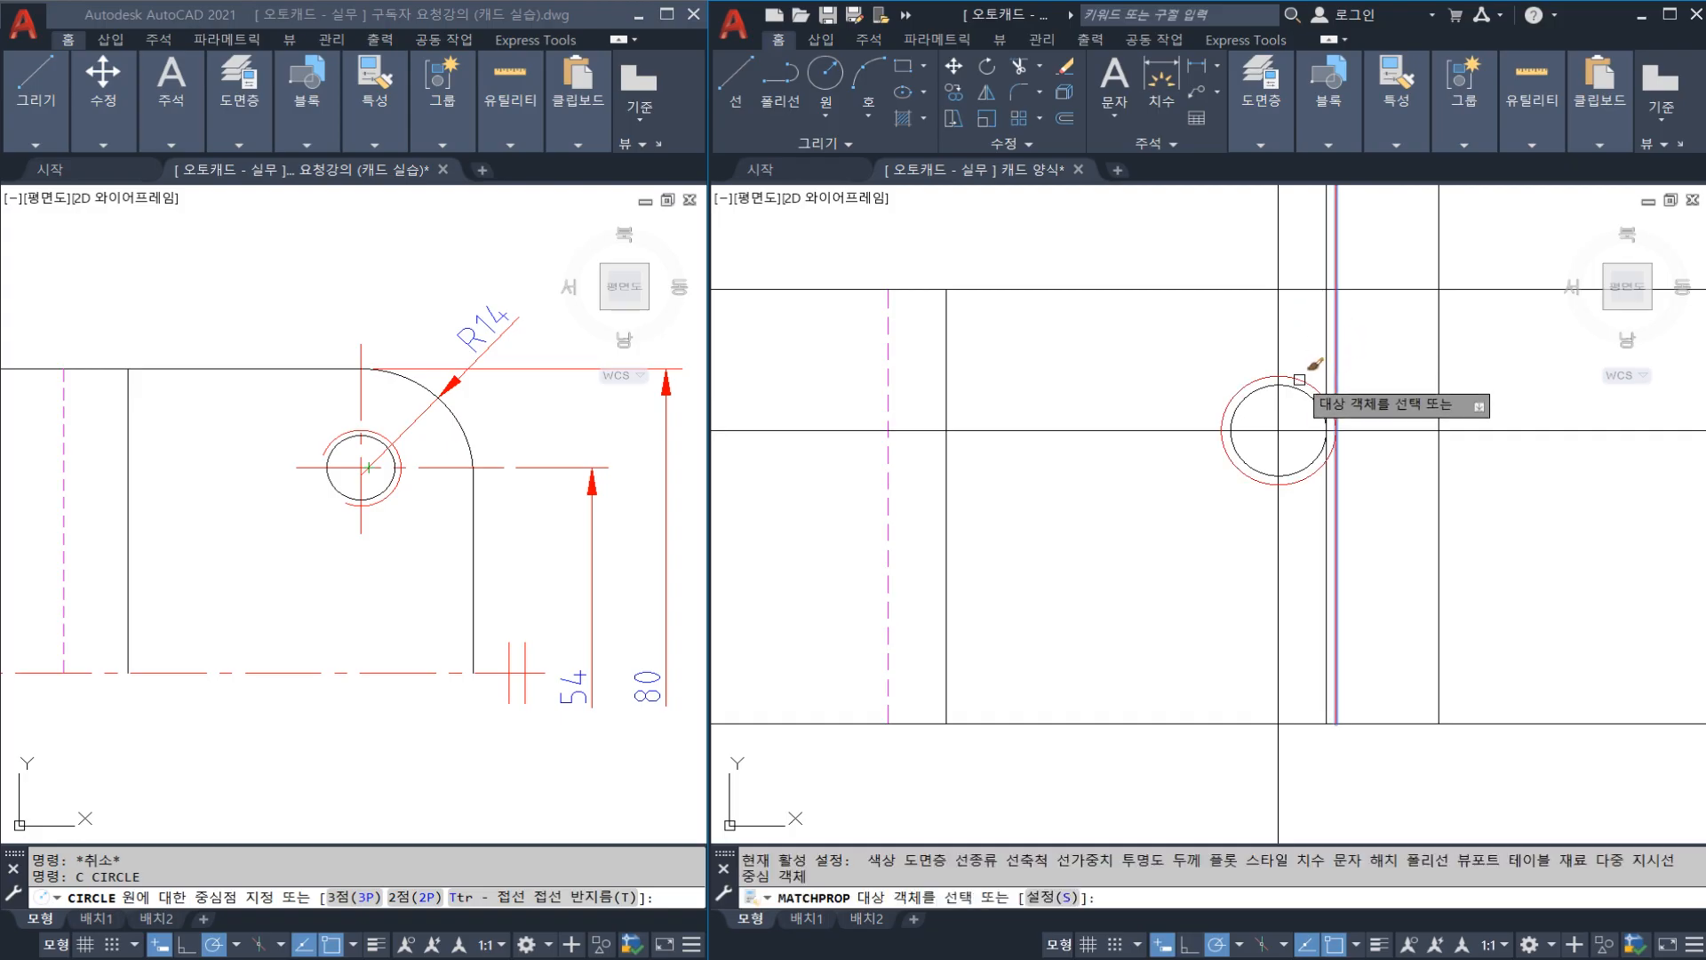
click(1300, 380)
key(Escape)
Step: Erase the two projected hole lines running beside the hole's centre in the top view
click(1346, 370)
click(1324, 373)
text(e)
key(Return)
scroll(1298, 418, down, 2)
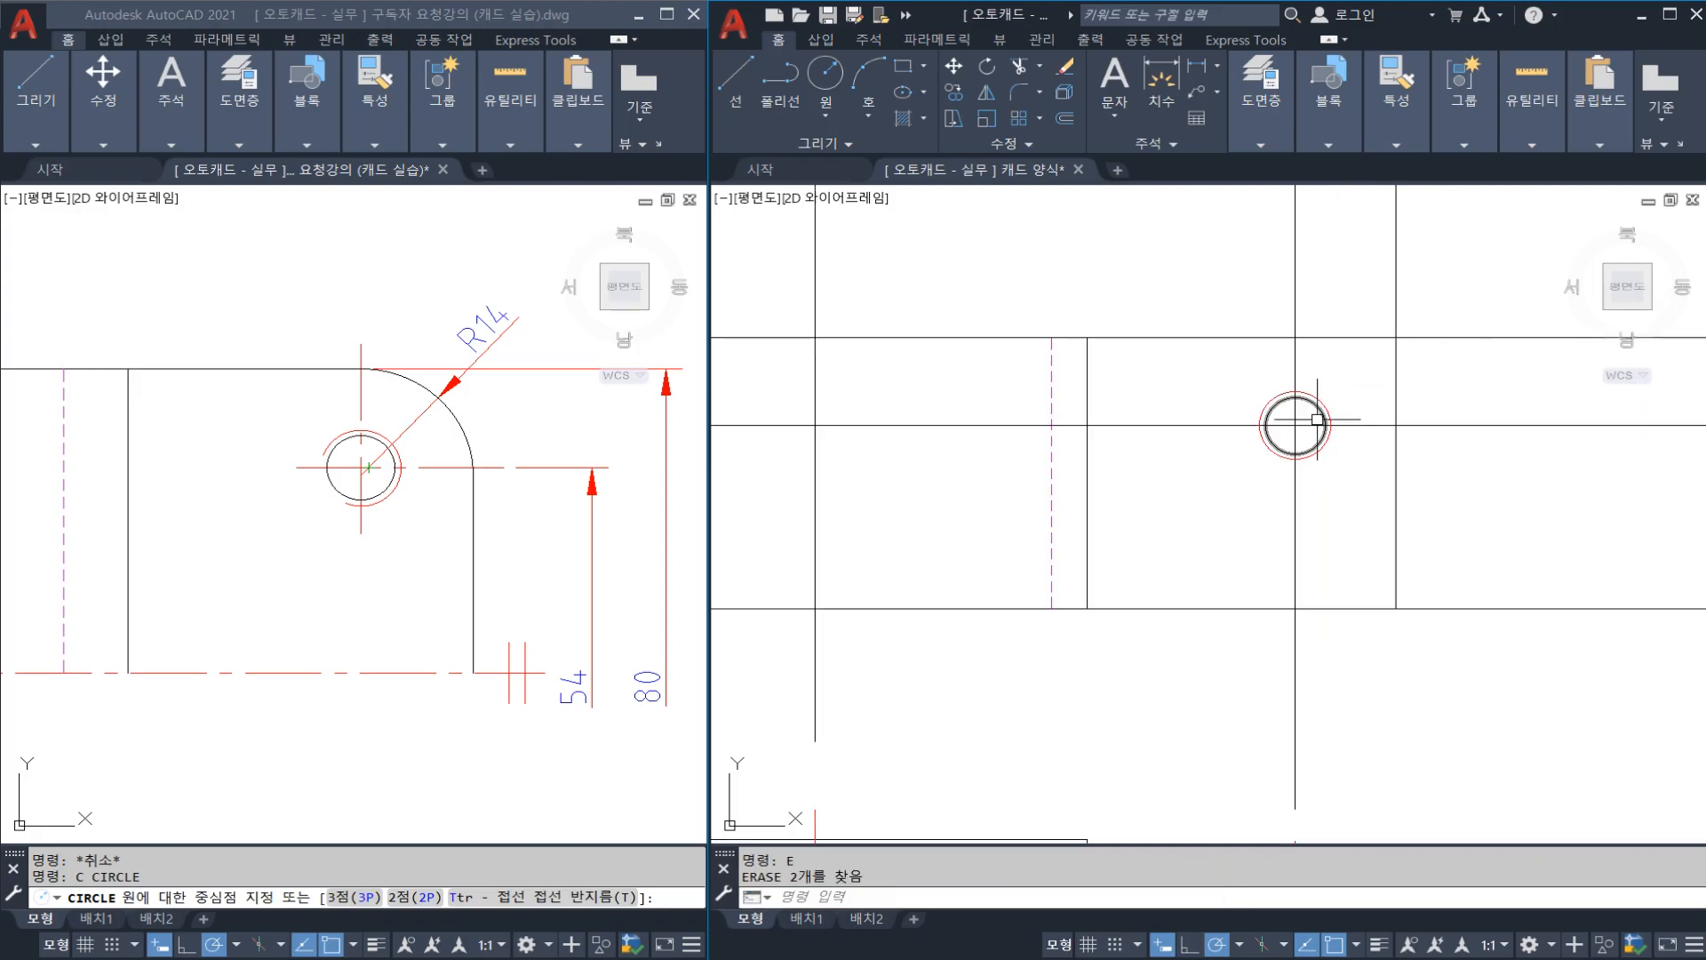
Step: Break the outer thread circle into a roughly three-quarter arc with the gap at its lower left
scroll(1245, 435, up, 3)
text(br)
key(Return)
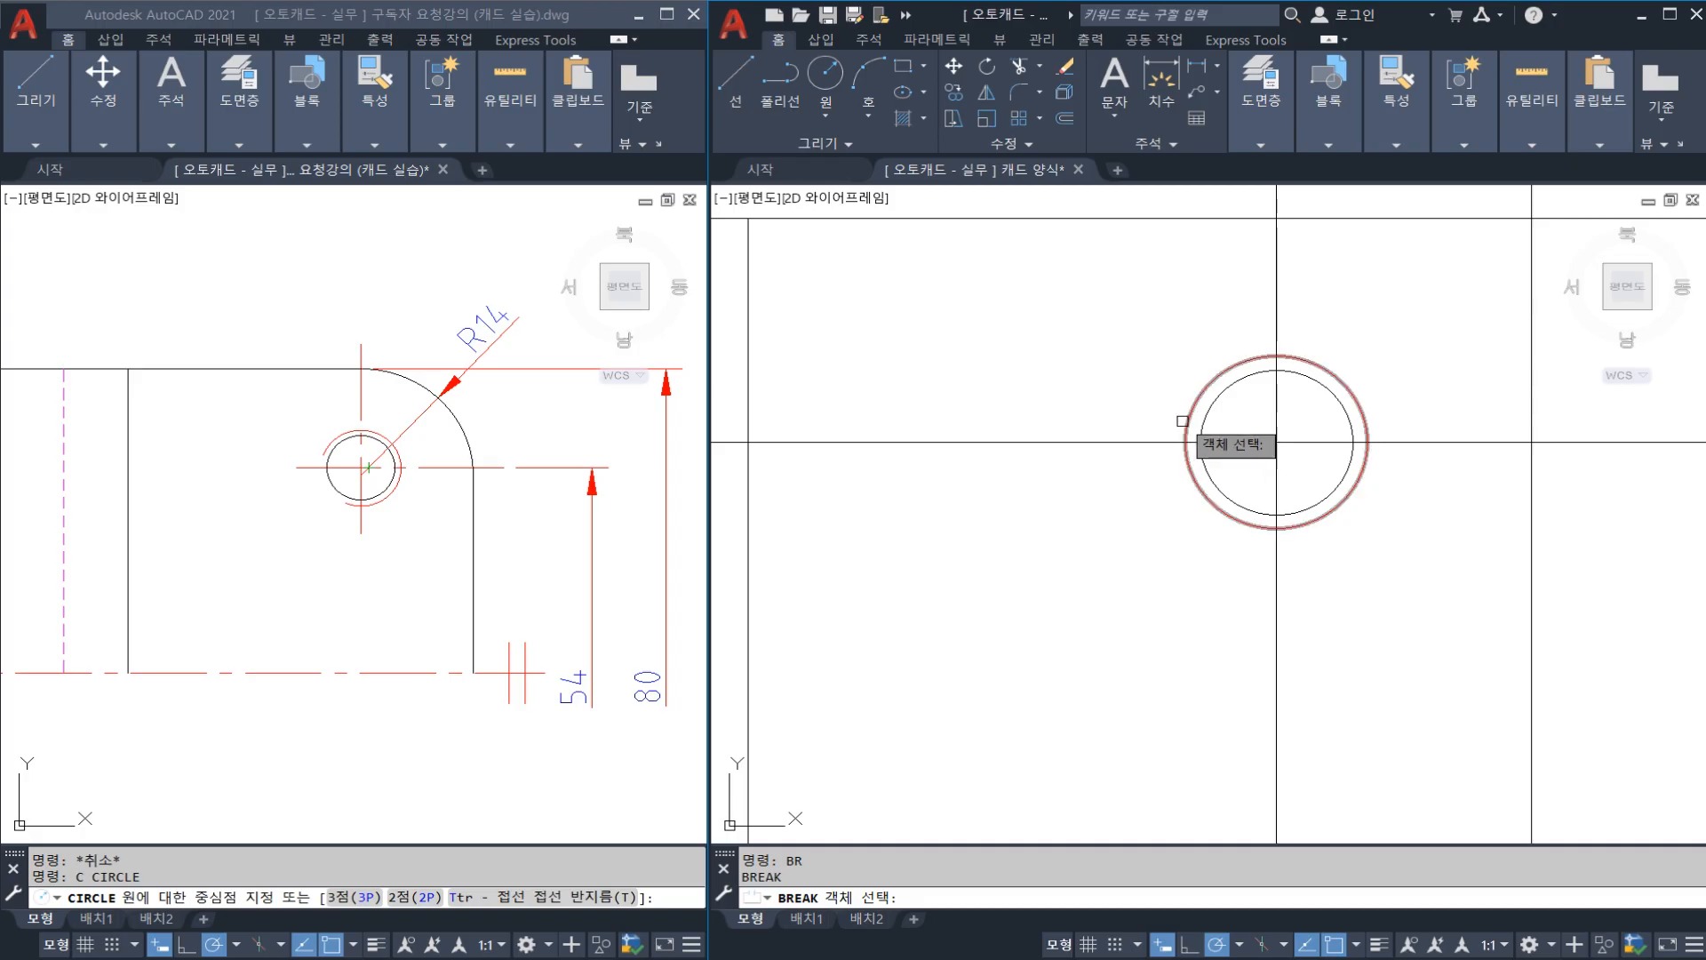
click(1186, 419)
key(Escape)
scroll(1244, 515, down, 3)
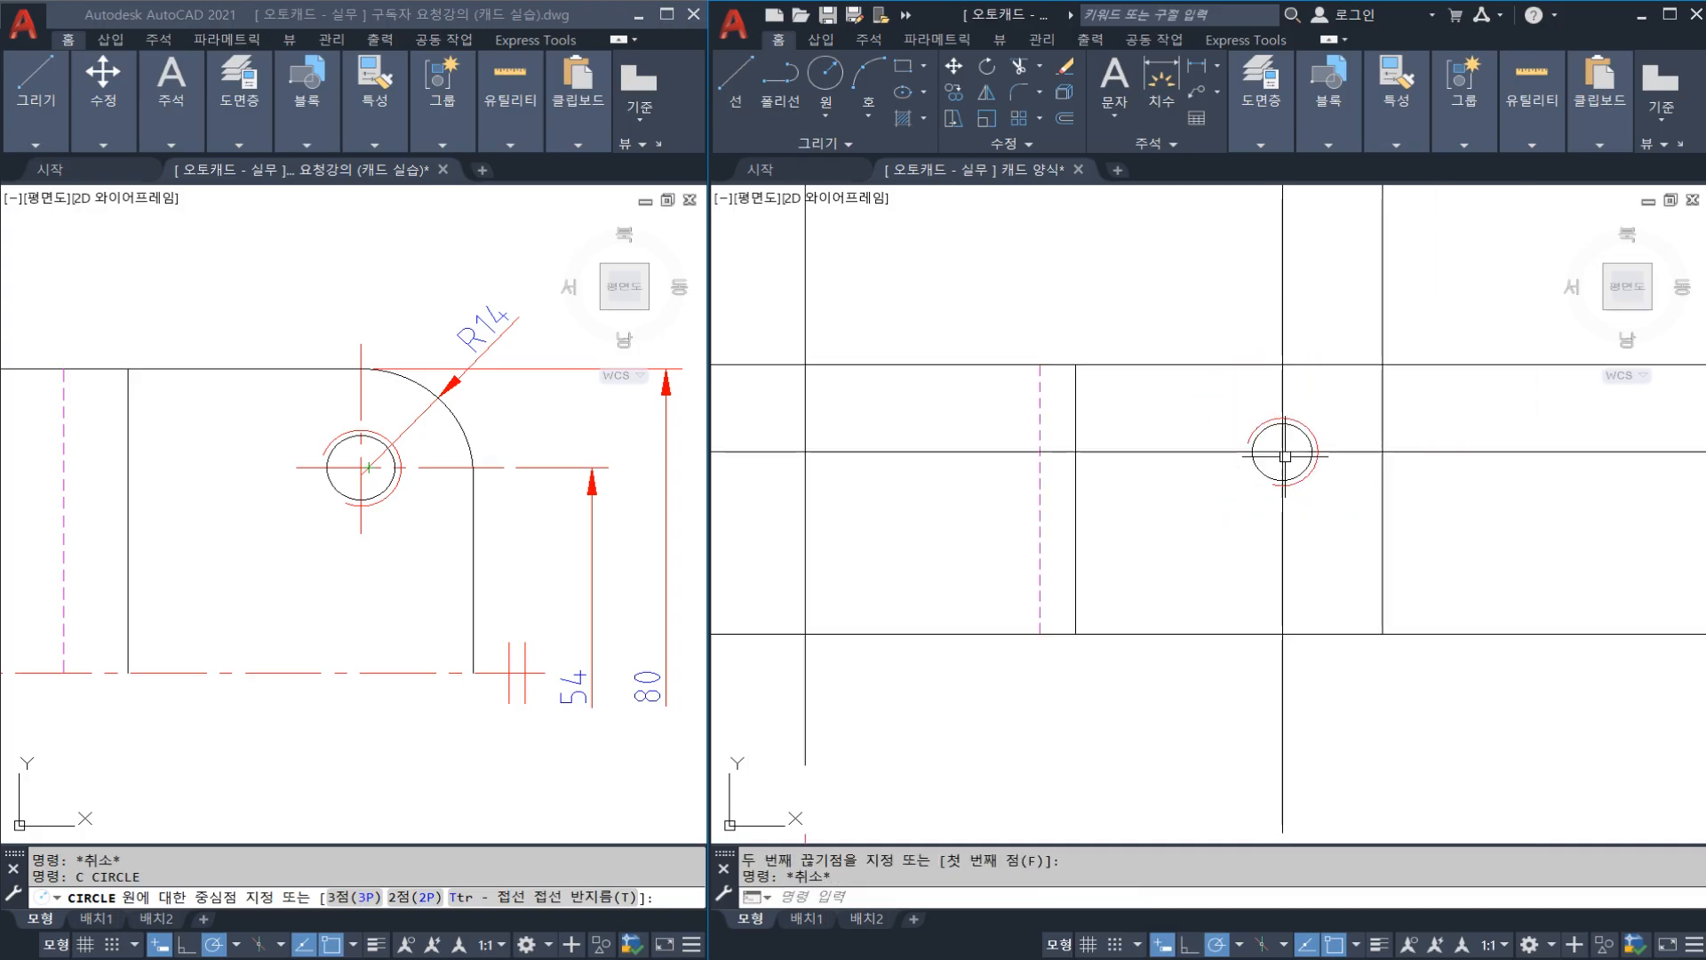
scroll(1248, 484, up, 2)
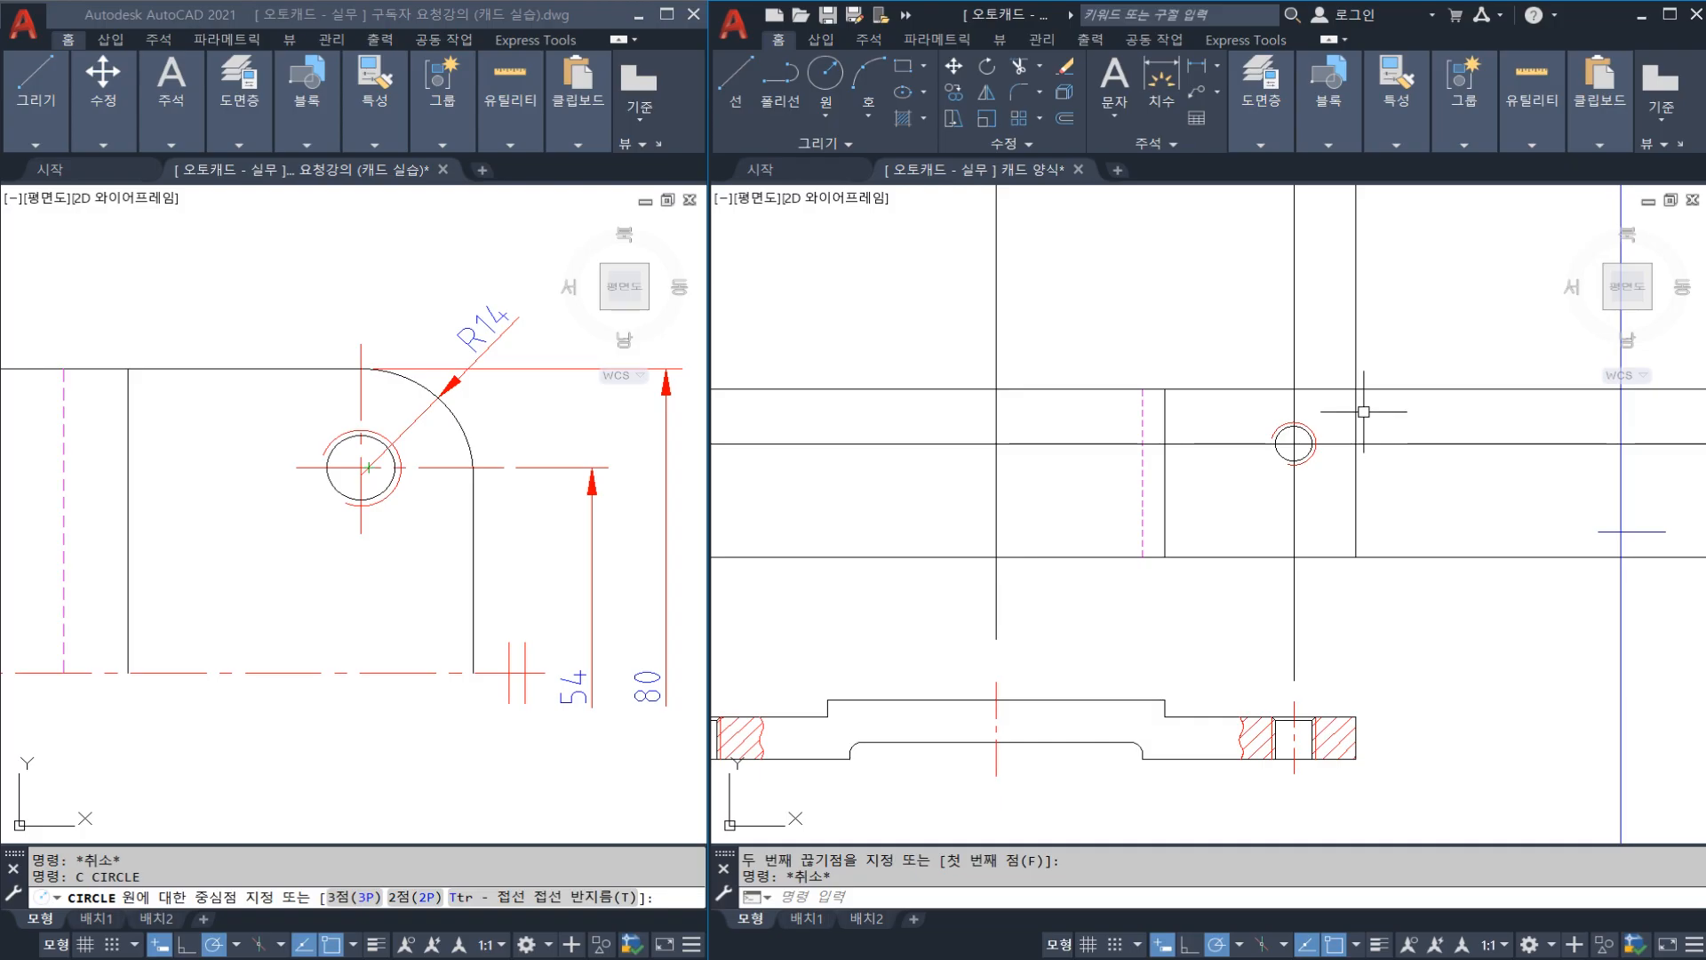
Step: Fillet the top view's upper right corner with a radius of 14
text(f)
key(Return)
text(r)
key(Return)
text(14)
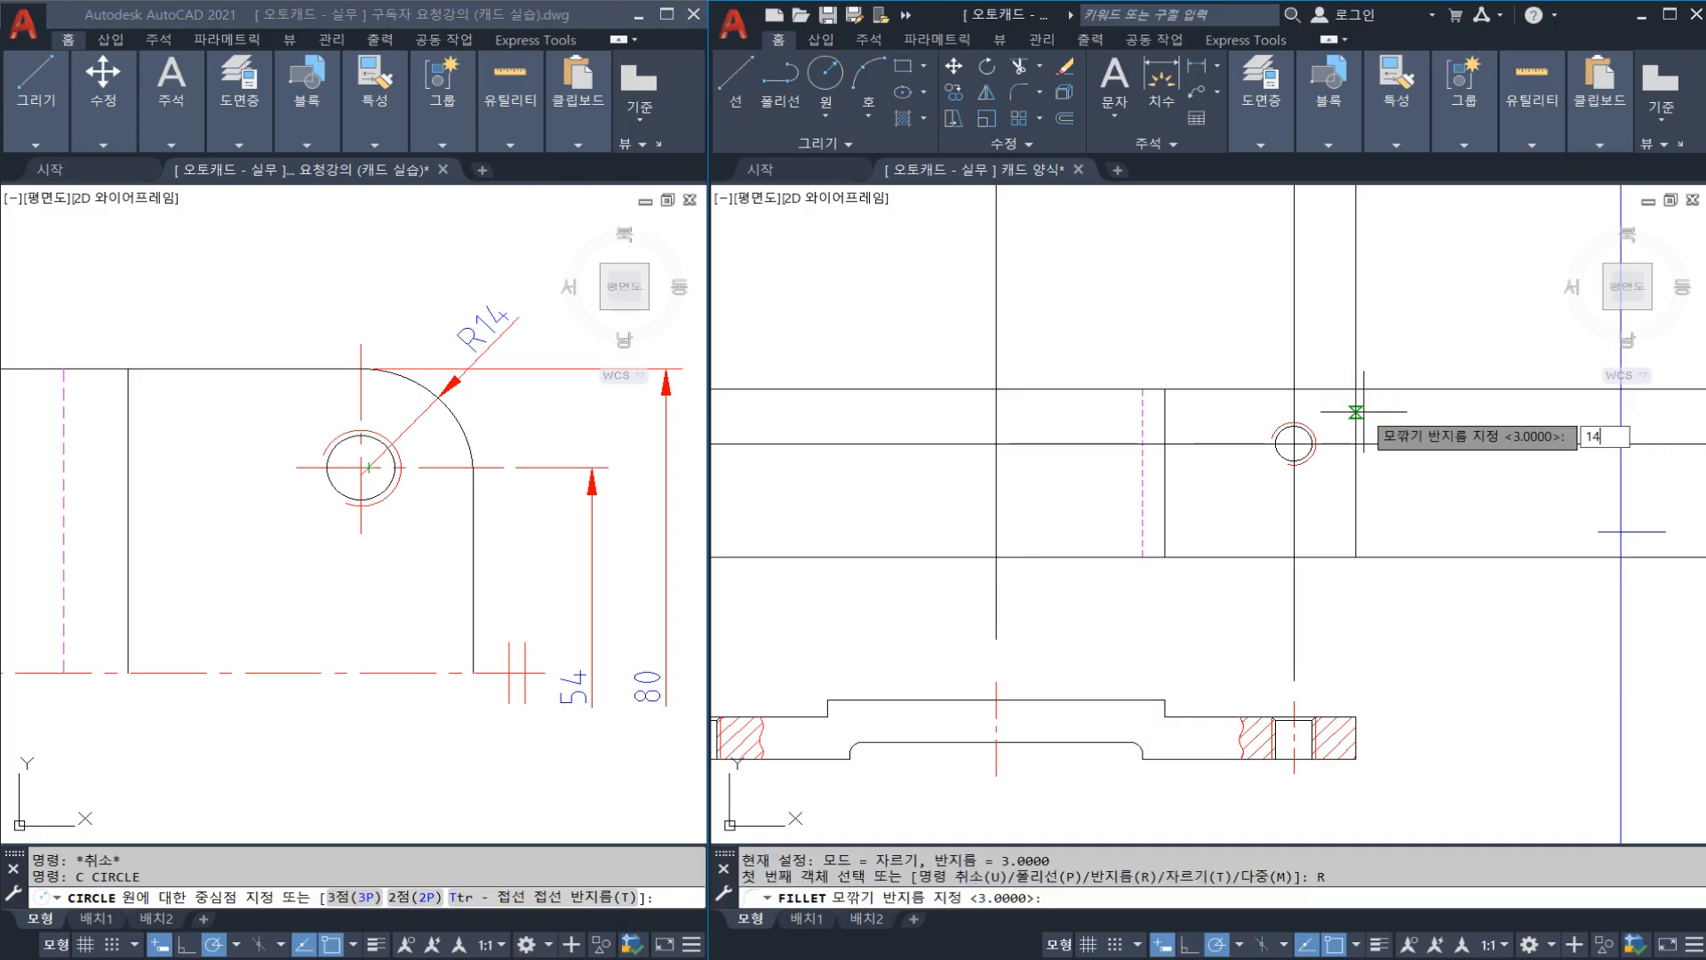
key(Return)
click(1324, 389)
click(1355, 471)
key(Escape)
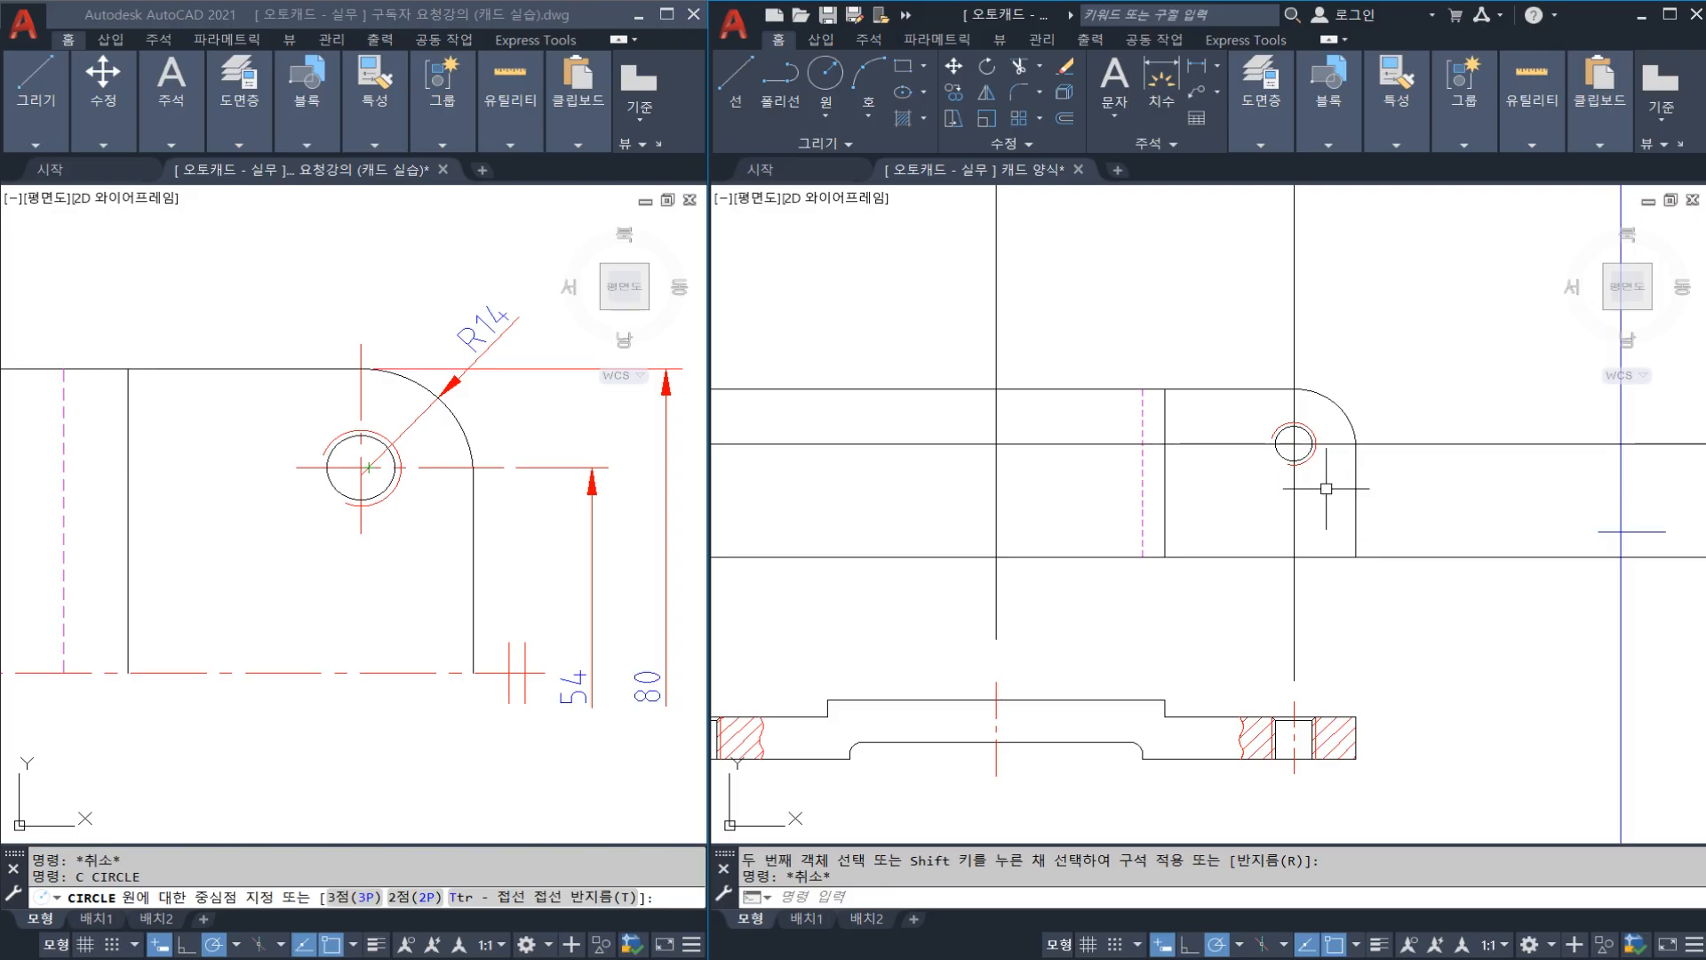
Step: Break the vertical line through the top view's hole above the plate edge and just below the hole
middle_drag(1326, 489, 1363, 481)
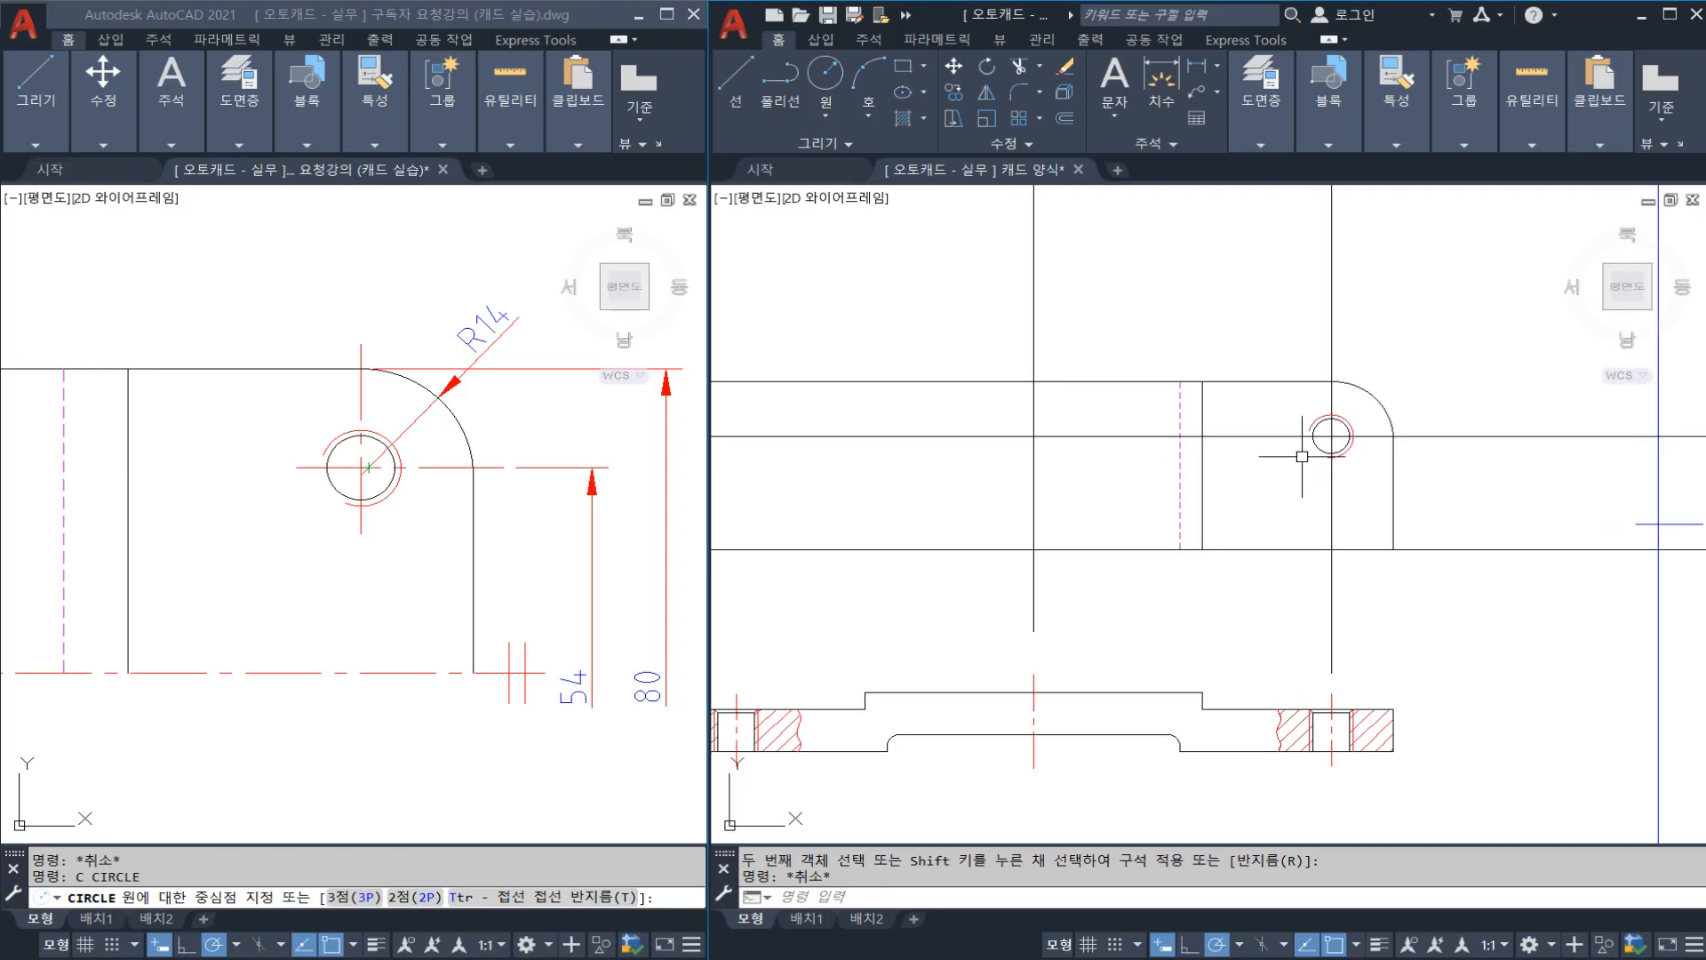
text(br)
key(Return)
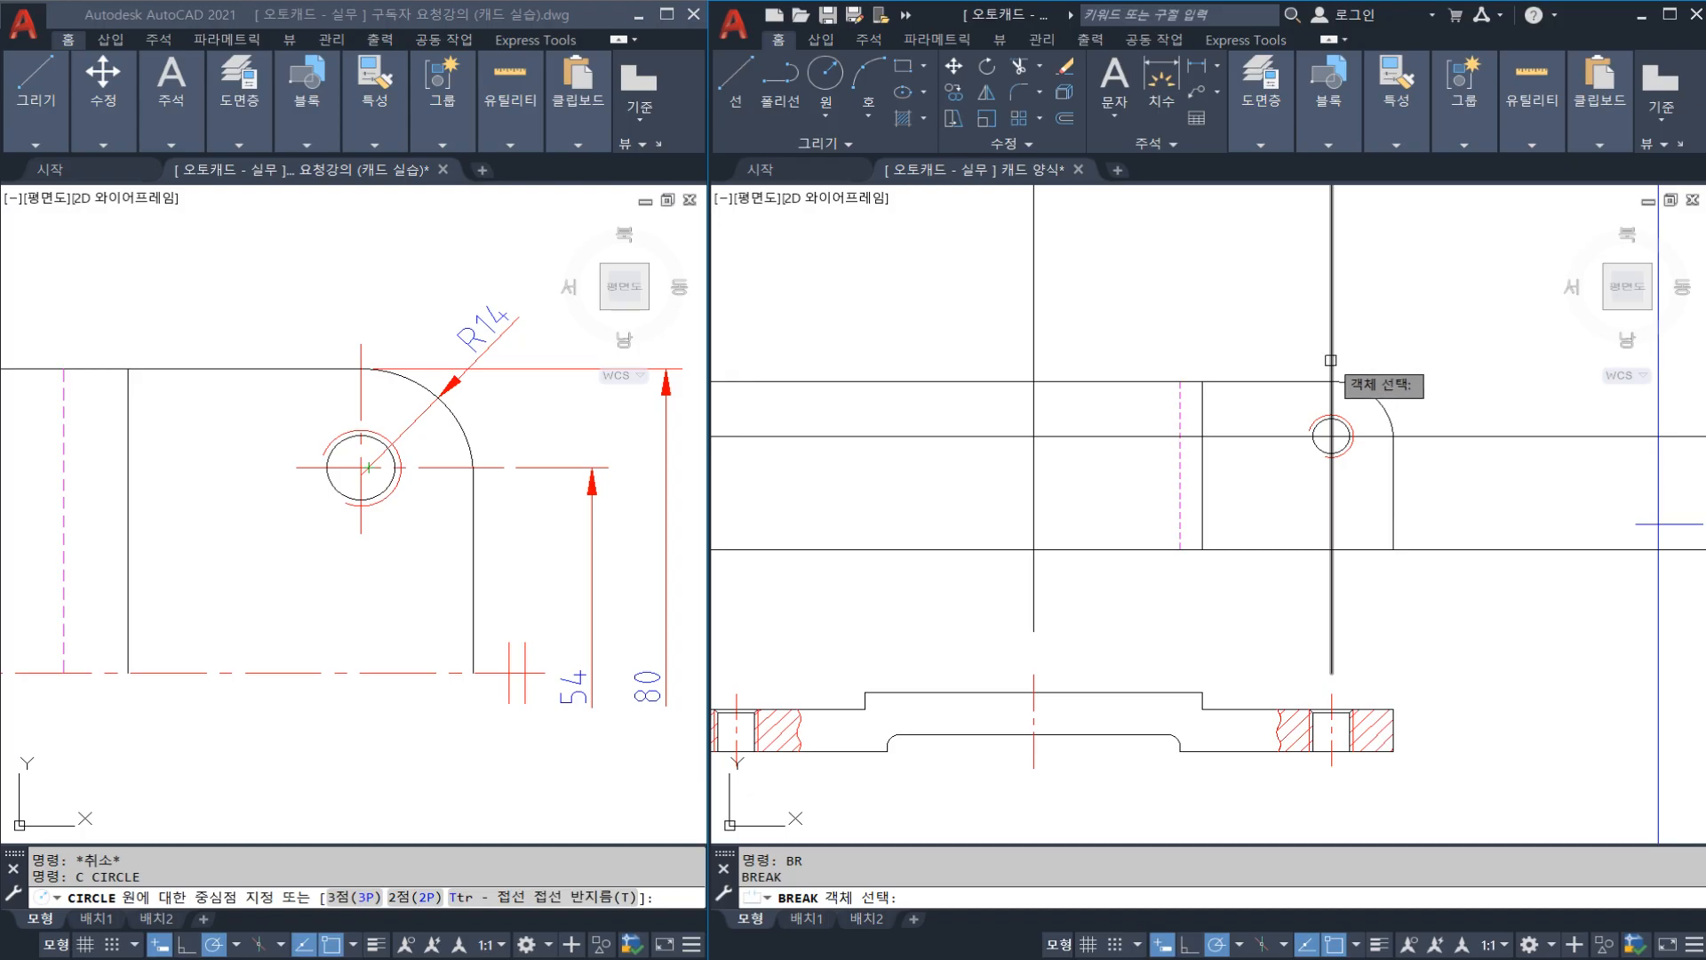
click(1331, 360)
key(Escape)
key(Return)
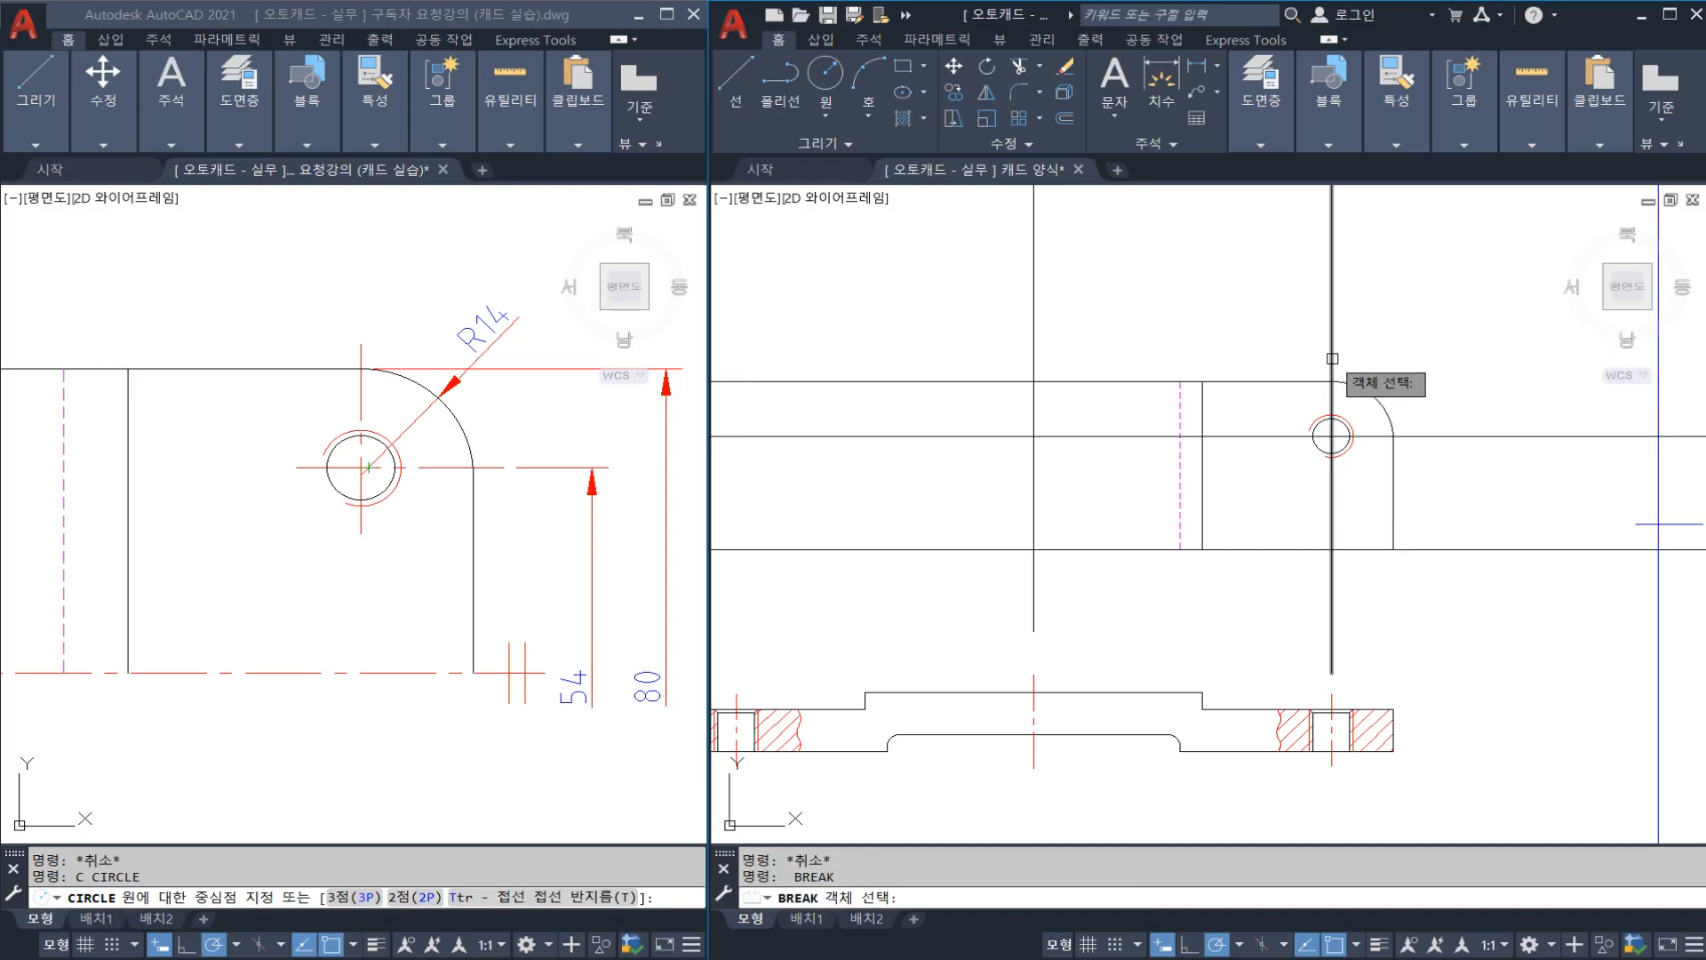
click(1332, 358)
click(1333, 313)
key(Escape)
key(space)
click(1334, 475)
click(1336, 500)
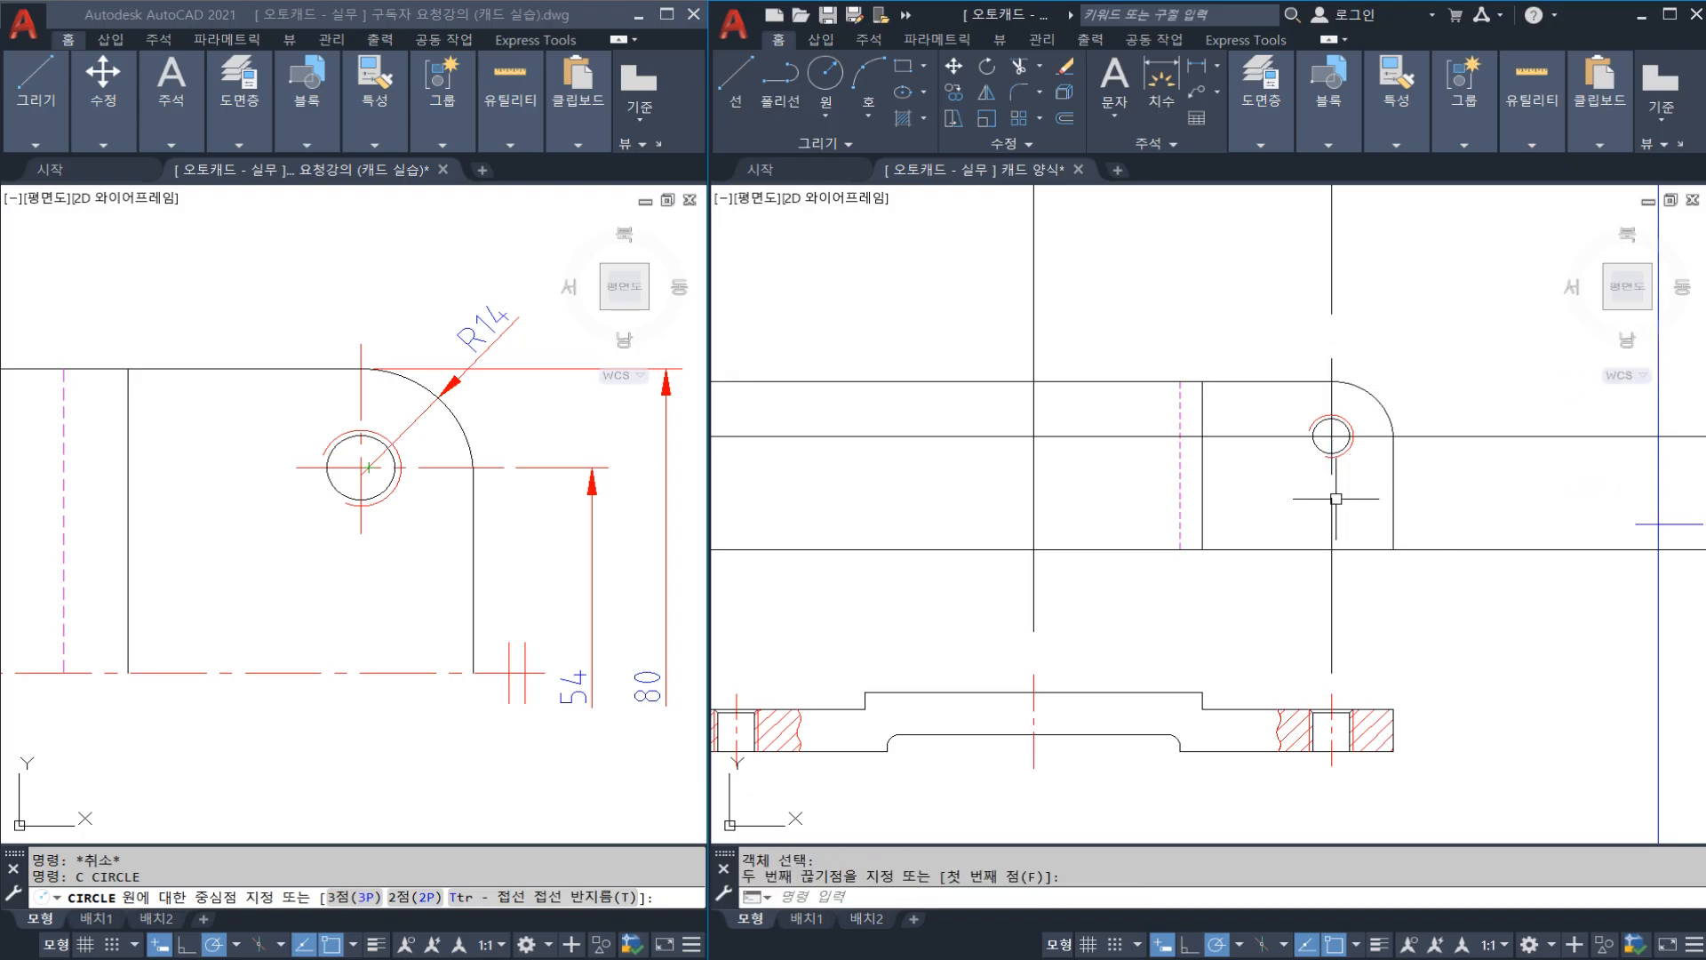
key(Escape)
Step: Break the horizontal hole line left of the hole, and erase the leftover segments below and left of the hole
key(space)
click(1289, 436)
click(1269, 438)
key(Escape)
click(1349, 522)
click(1291, 504)
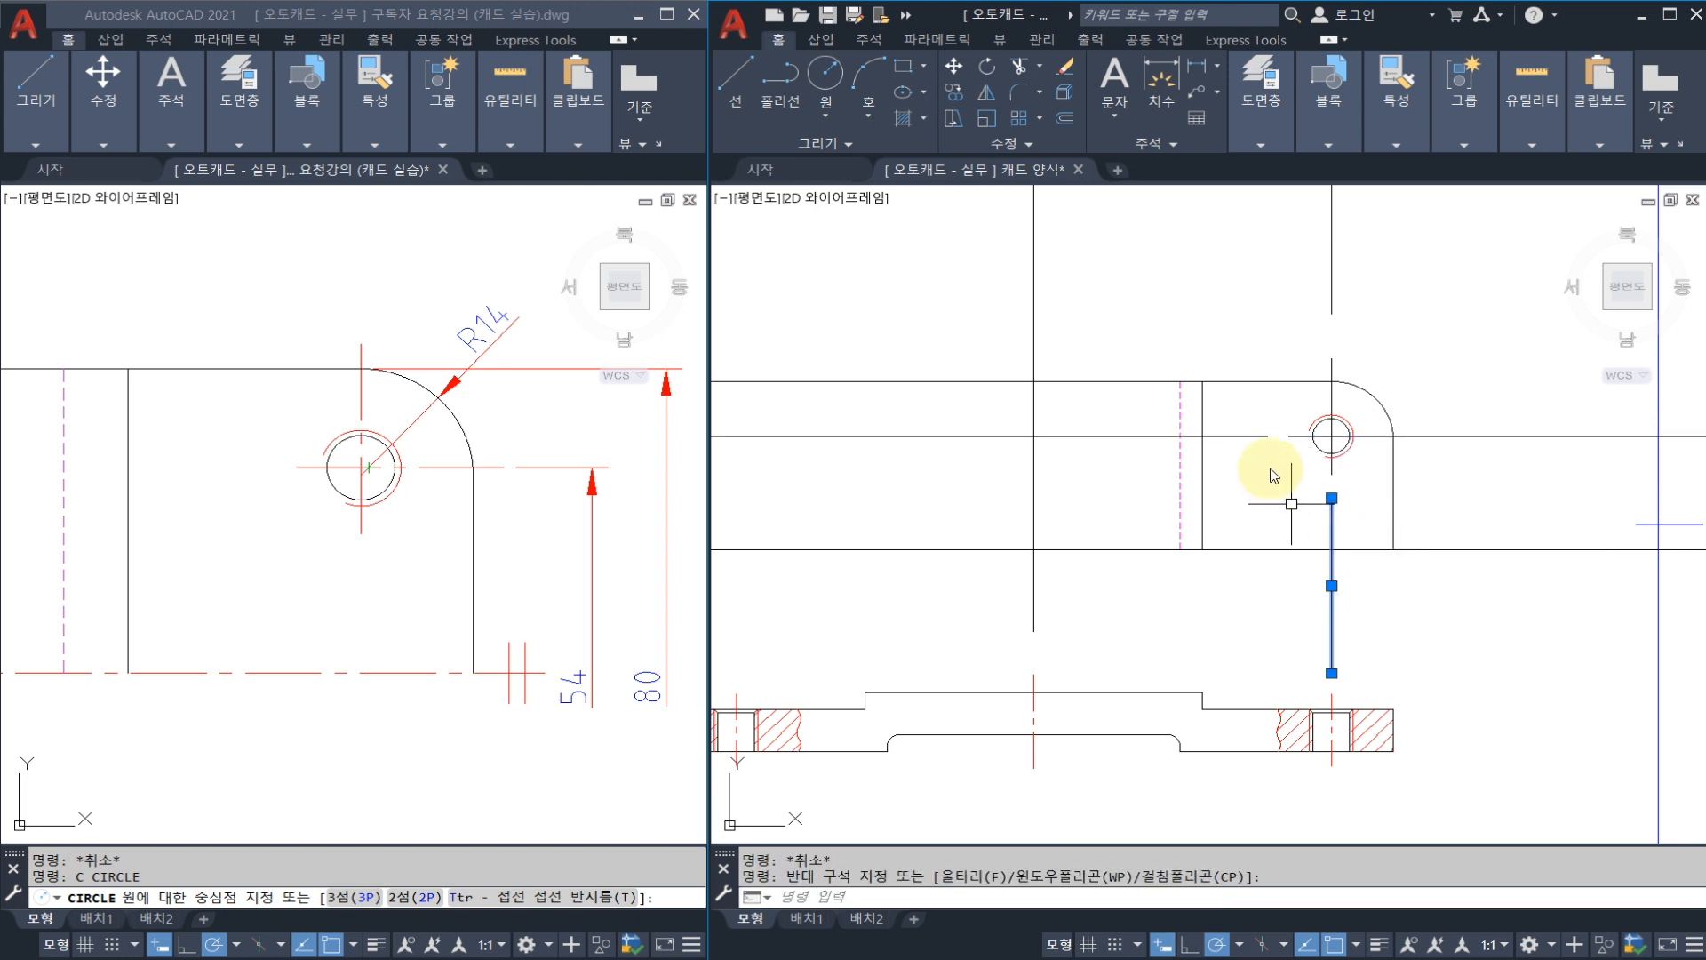
text(e)
key(space)
click(1262, 463)
click(1240, 429)
text(e)
key(space)
Step: Break the horizontal hole line just outside the plate's right edge, and erase the leftover segments right of and above the hole
text(br)
key(space)
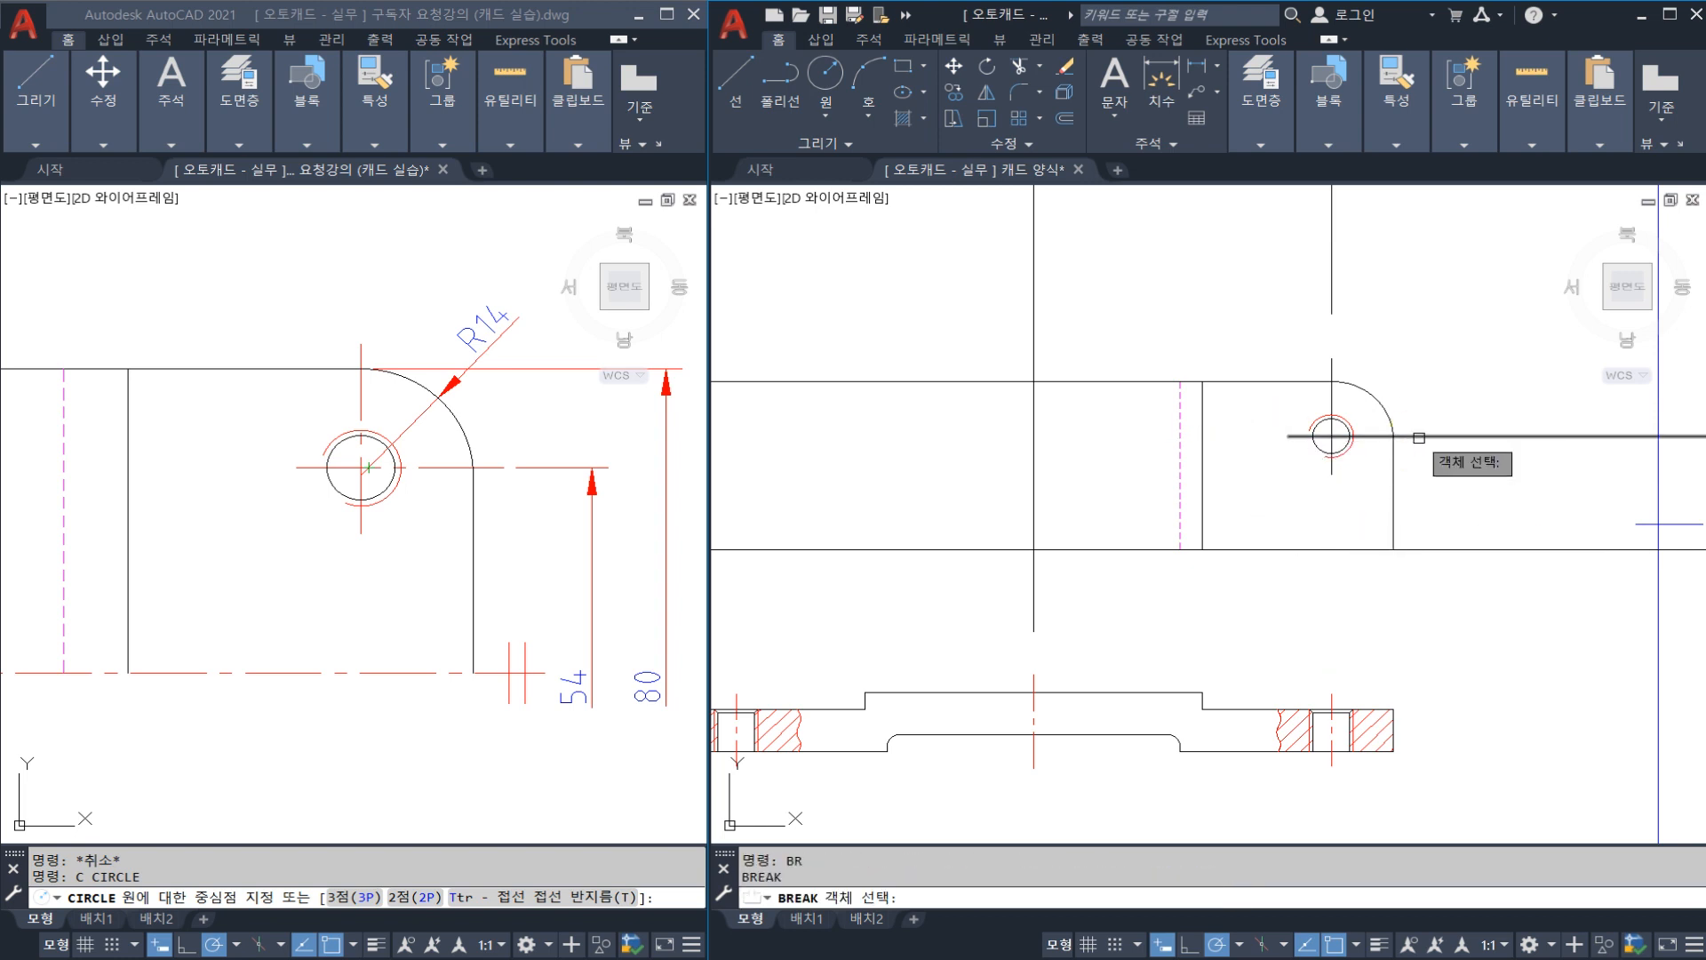
click(1420, 437)
click(1433, 436)
key(Escape)
click(1465, 448)
click(1454, 406)
text(e)
click(1380, 314)
click(1286, 284)
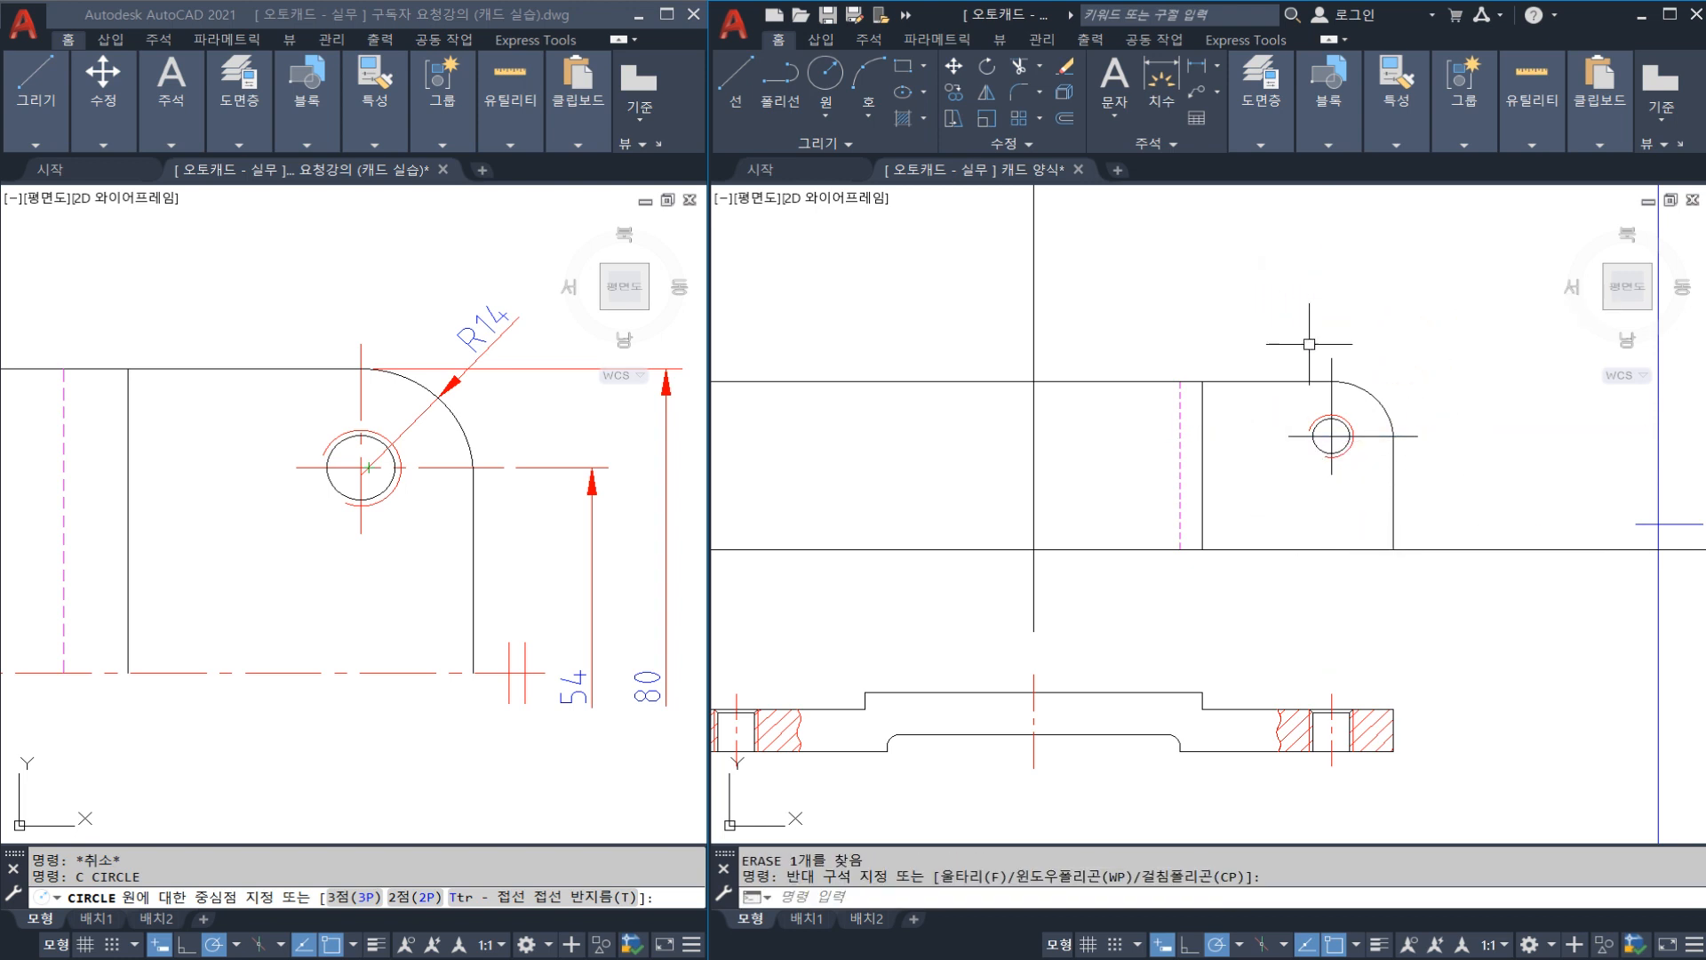
Step: Match the hole's cross lines and the top view's middle vertical and lower horizontal lines to the front view's M10 hole centreline
text(ma)
key(space)
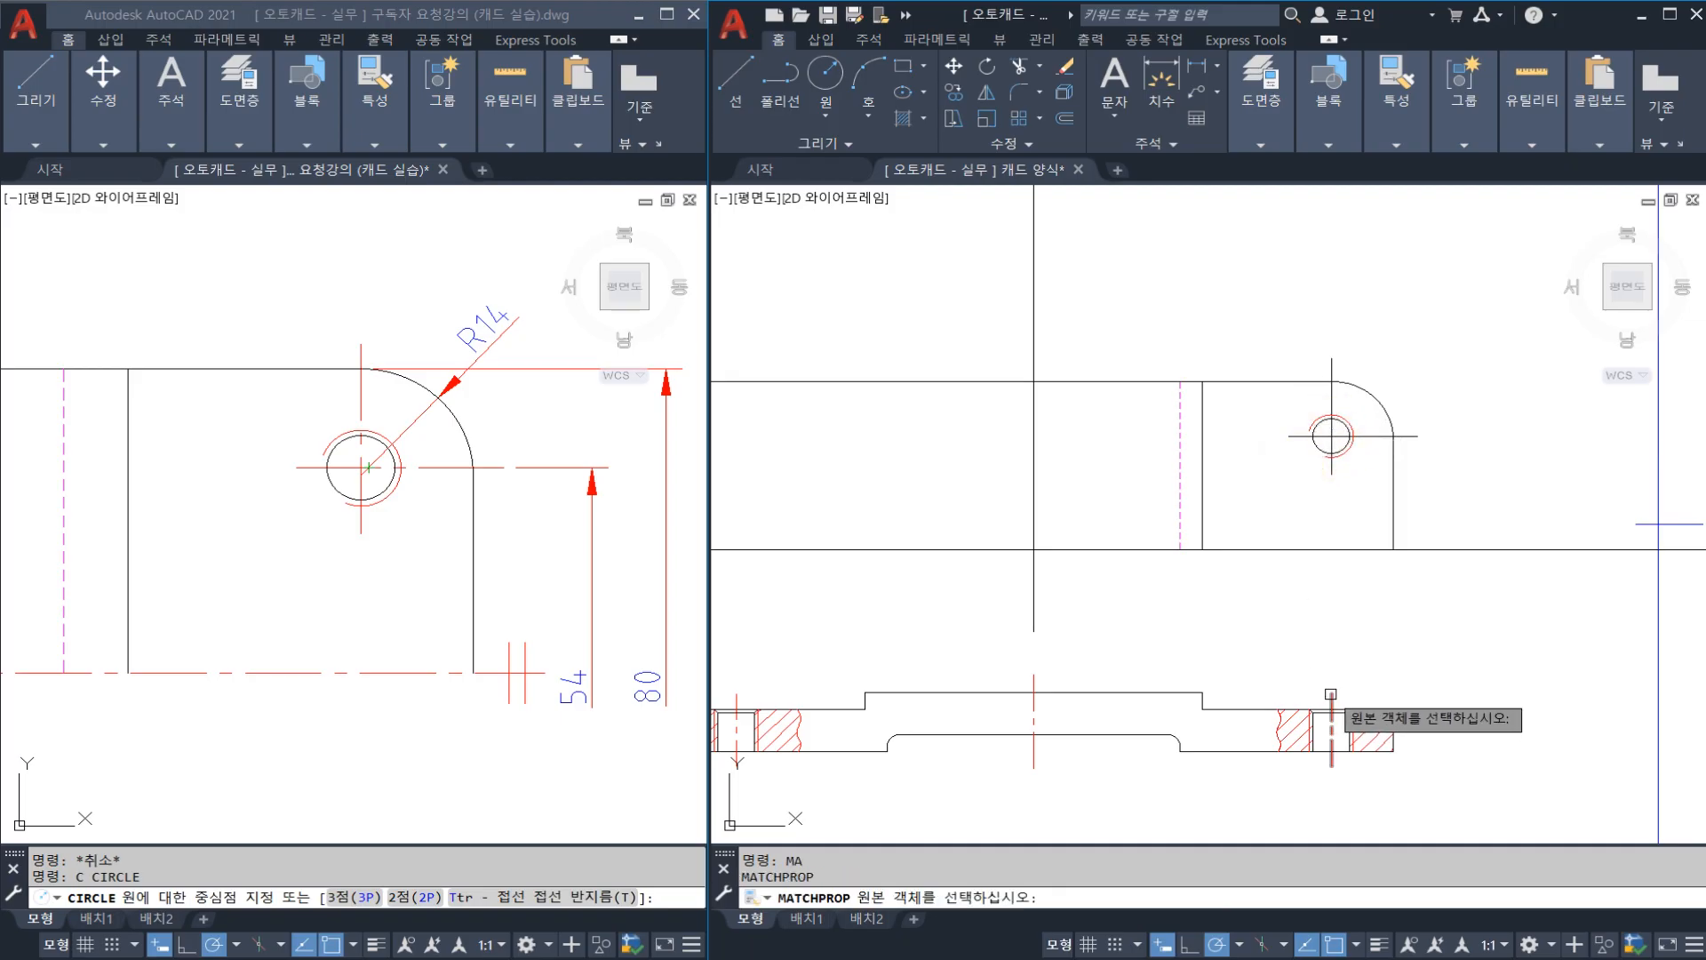
click(1332, 704)
click(1331, 384)
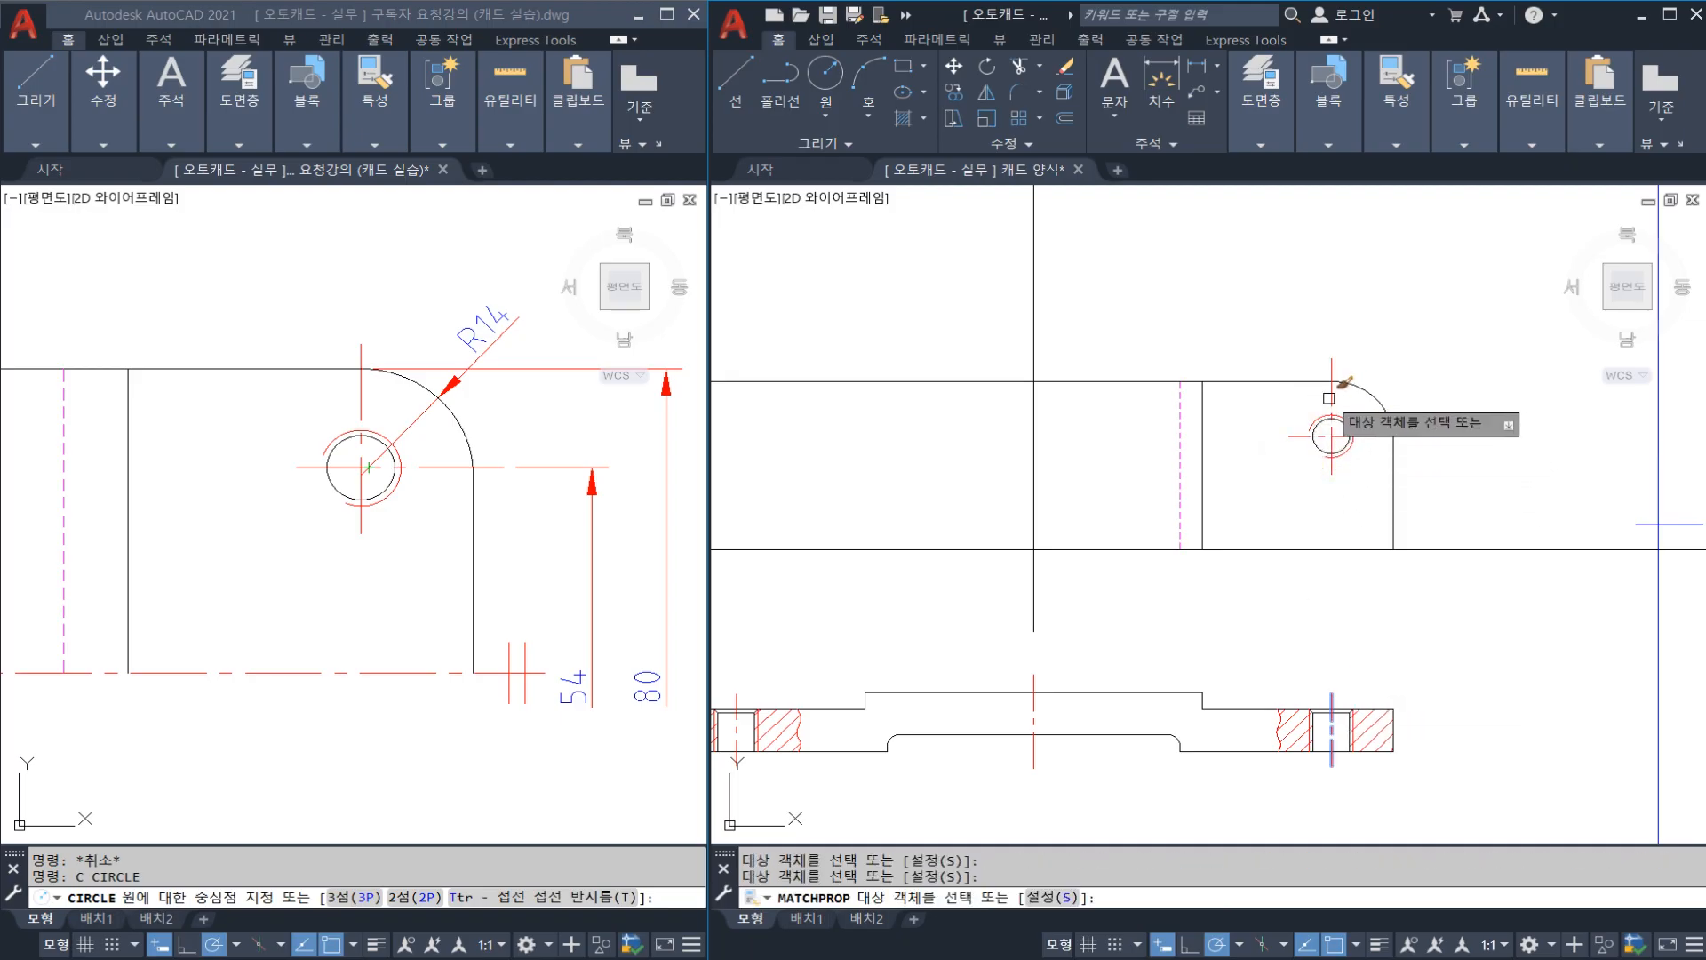
click(1034, 463)
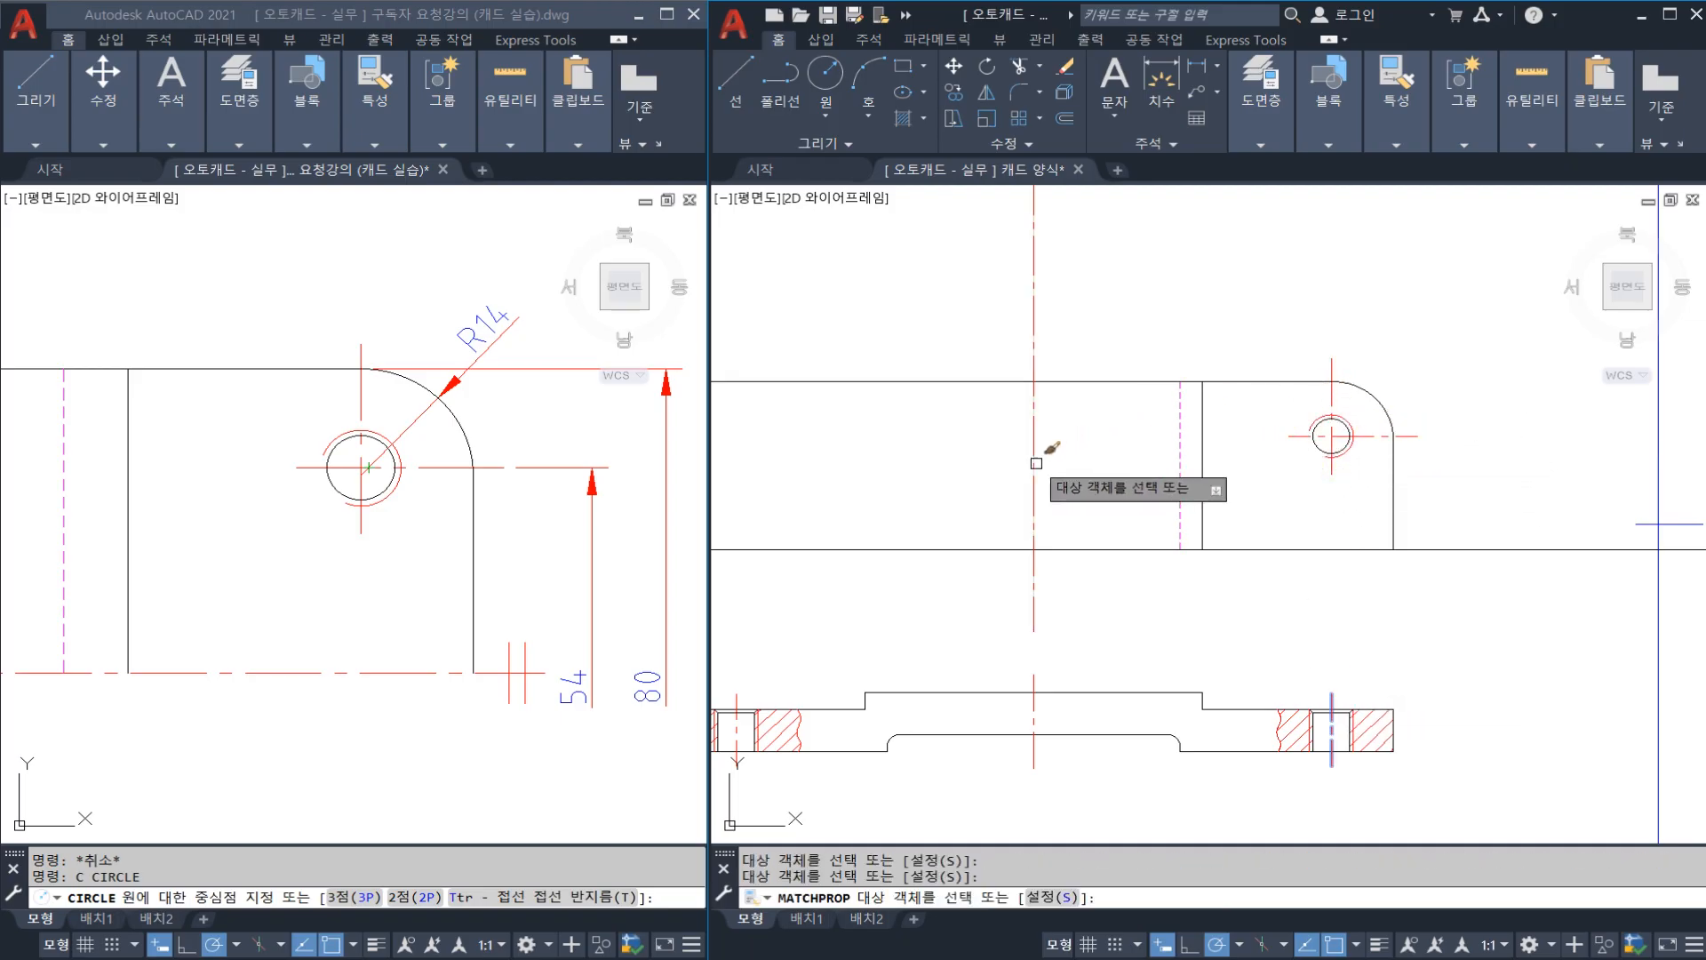
click(1127, 550)
key(Escape)
scroll(1221, 468, down, 2)
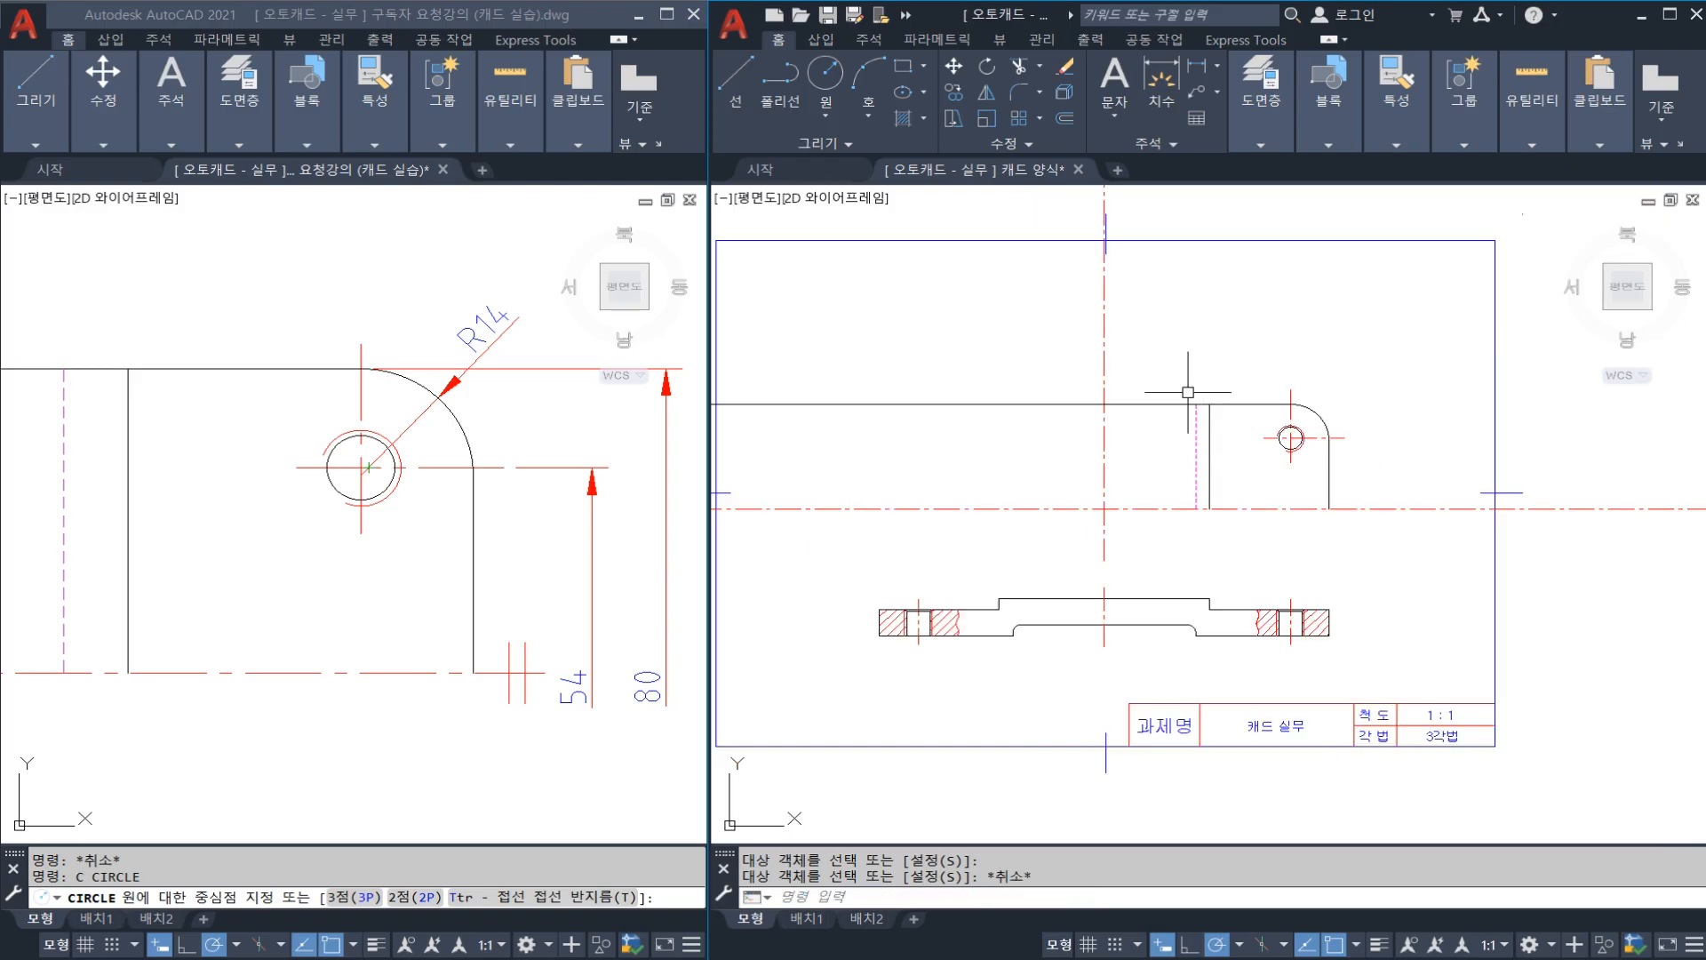
click(1138, 343)
click(1366, 544)
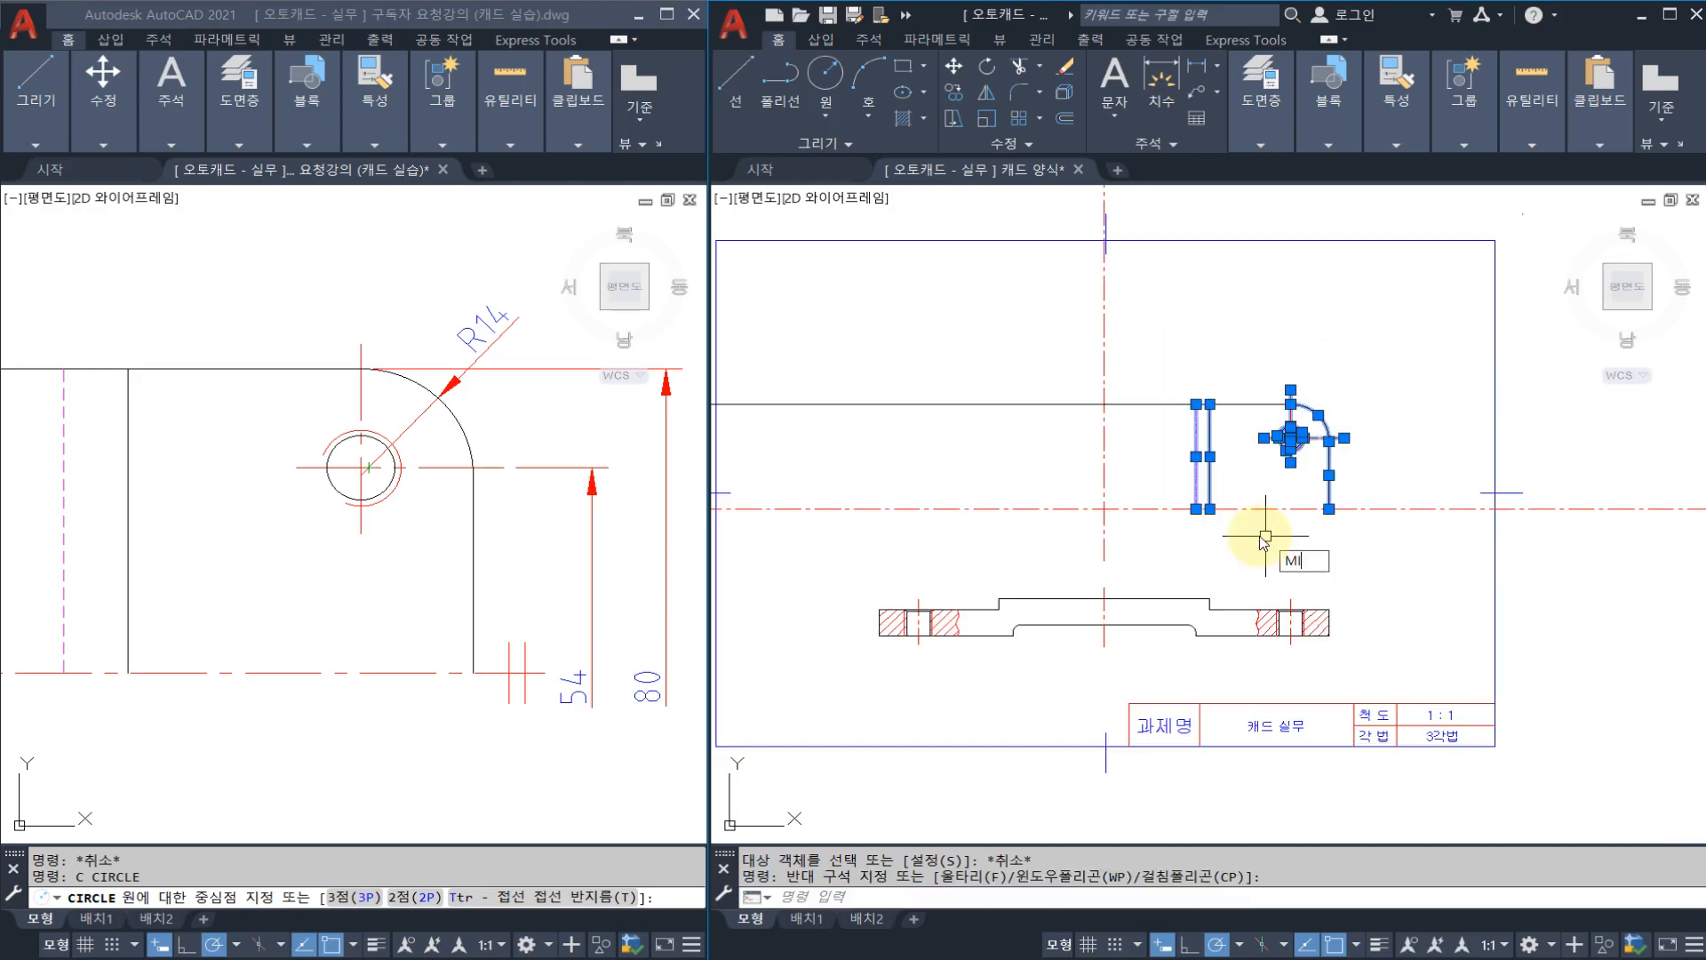
key(Return)
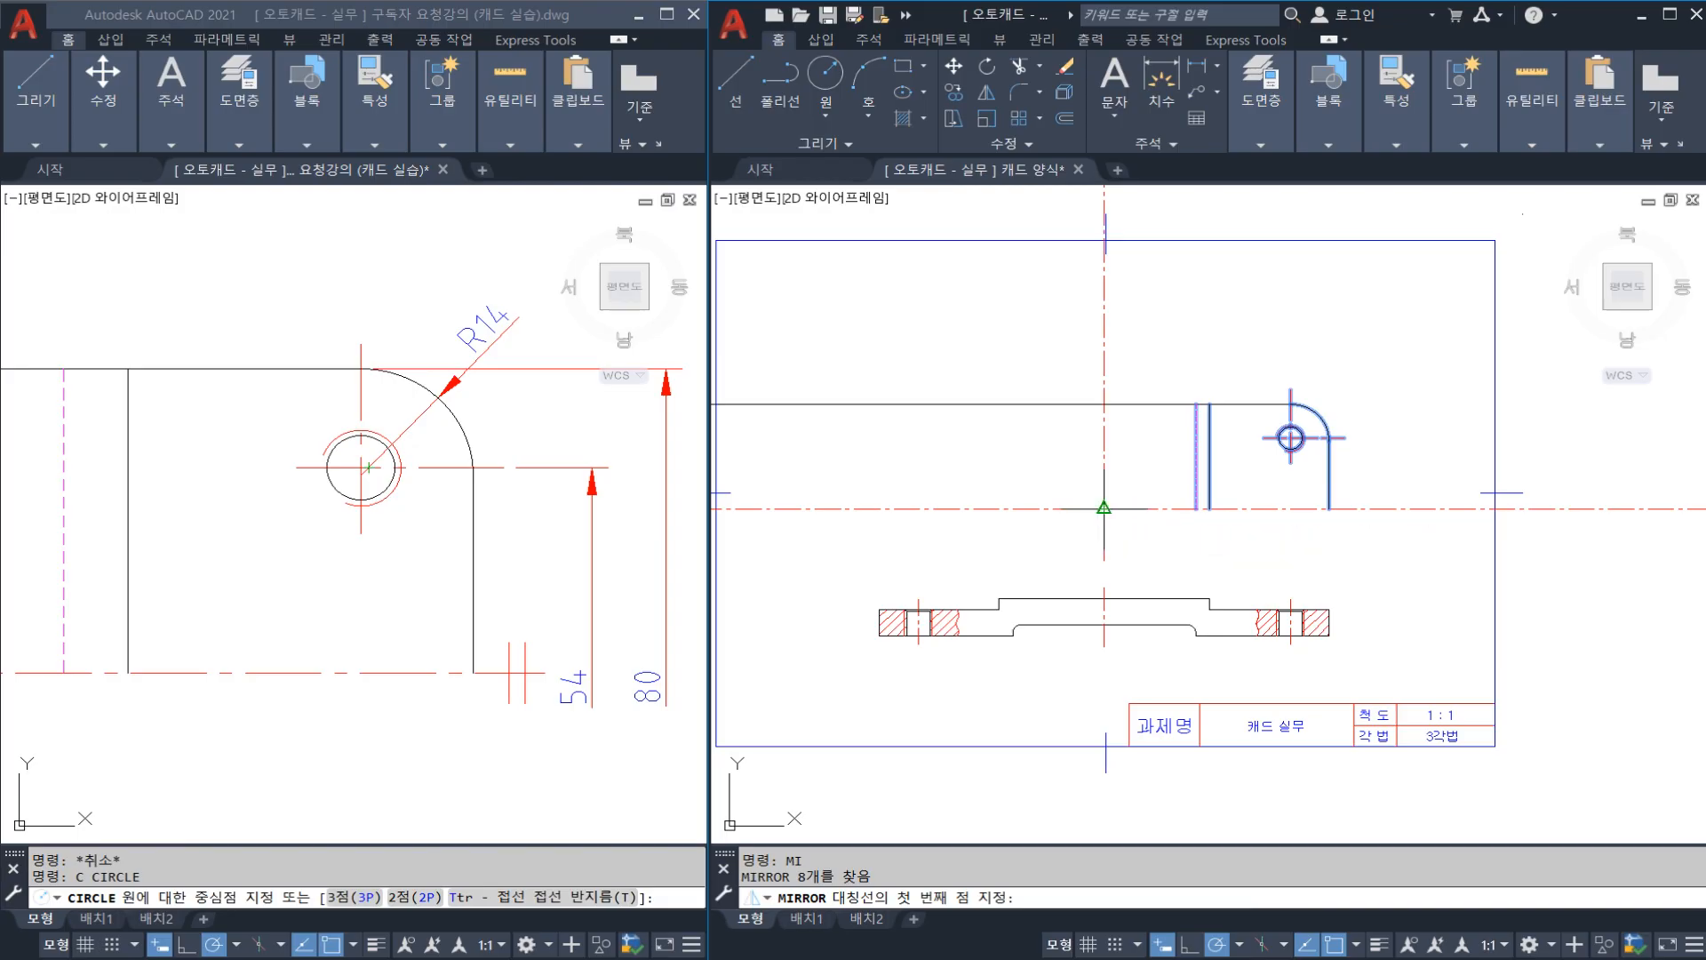
key(Escape)
Step: Break the top view's horizontal centreline just outside the plate's right edge and erase the leftover segment to its right
scroll(1356, 506, up, 2)
text(br)
key(Return)
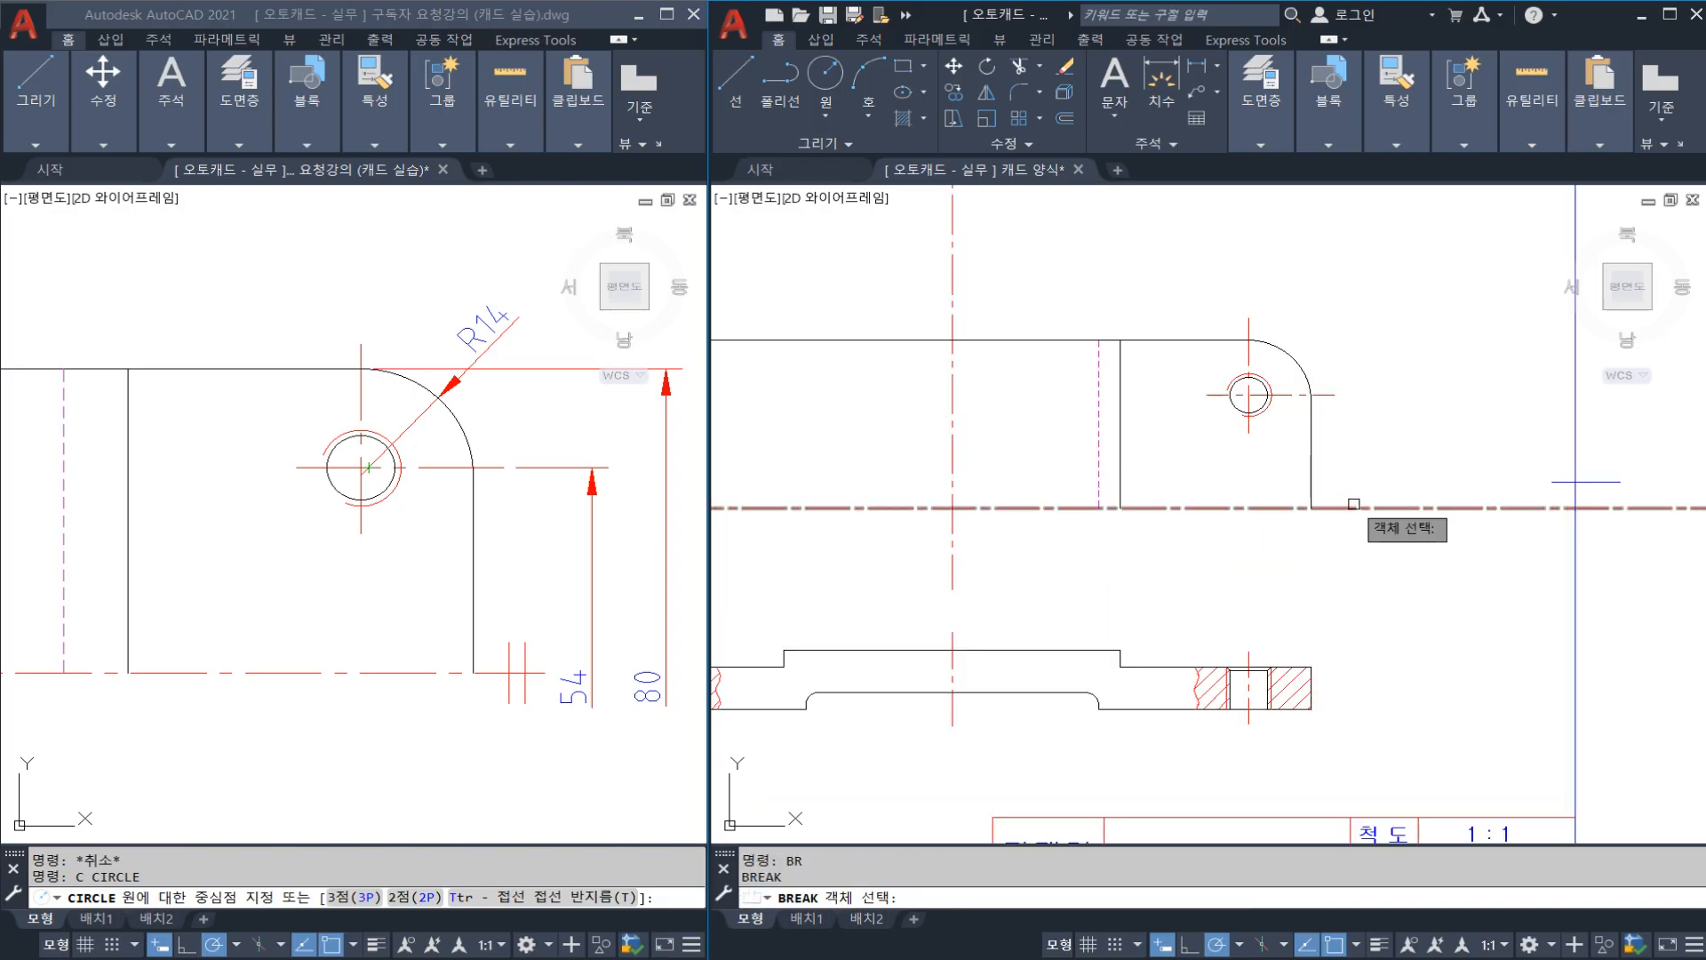
click(1354, 504)
click(1391, 515)
click(1440, 520)
click(1421, 490)
text(e)
key(Return)
scroll(1359, 515, up, 2)
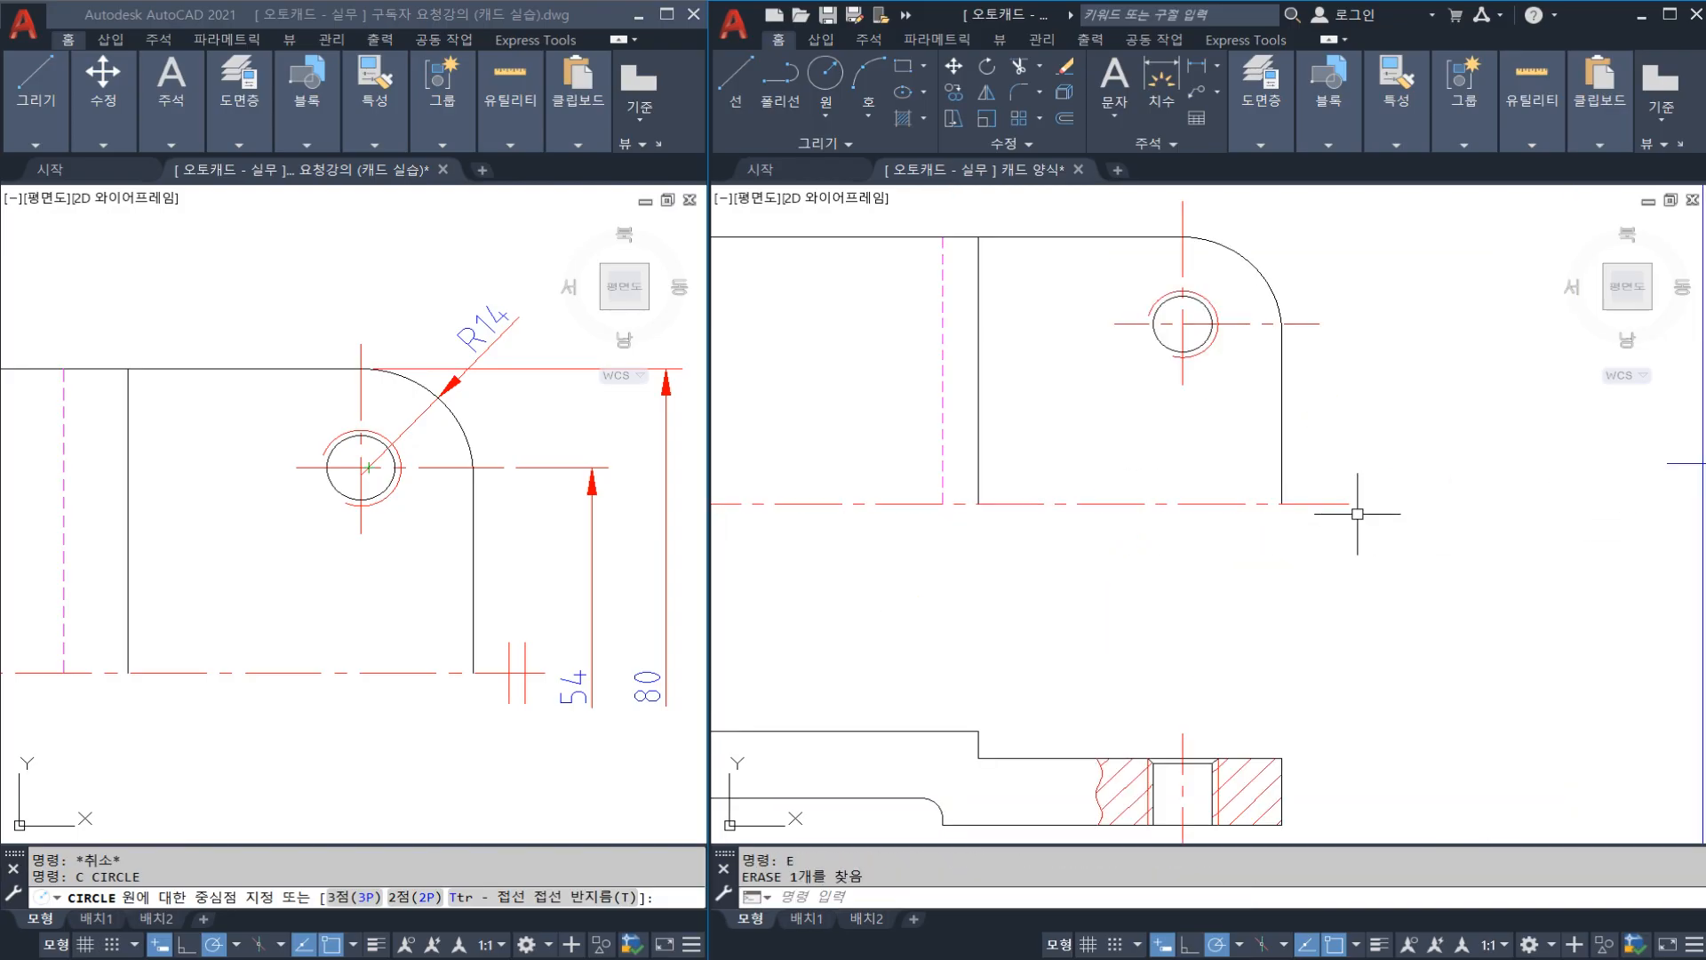
Step: Draw a vertical line about 7 mm long upward from the right end of the top view's horizontal centreline
key(Return)
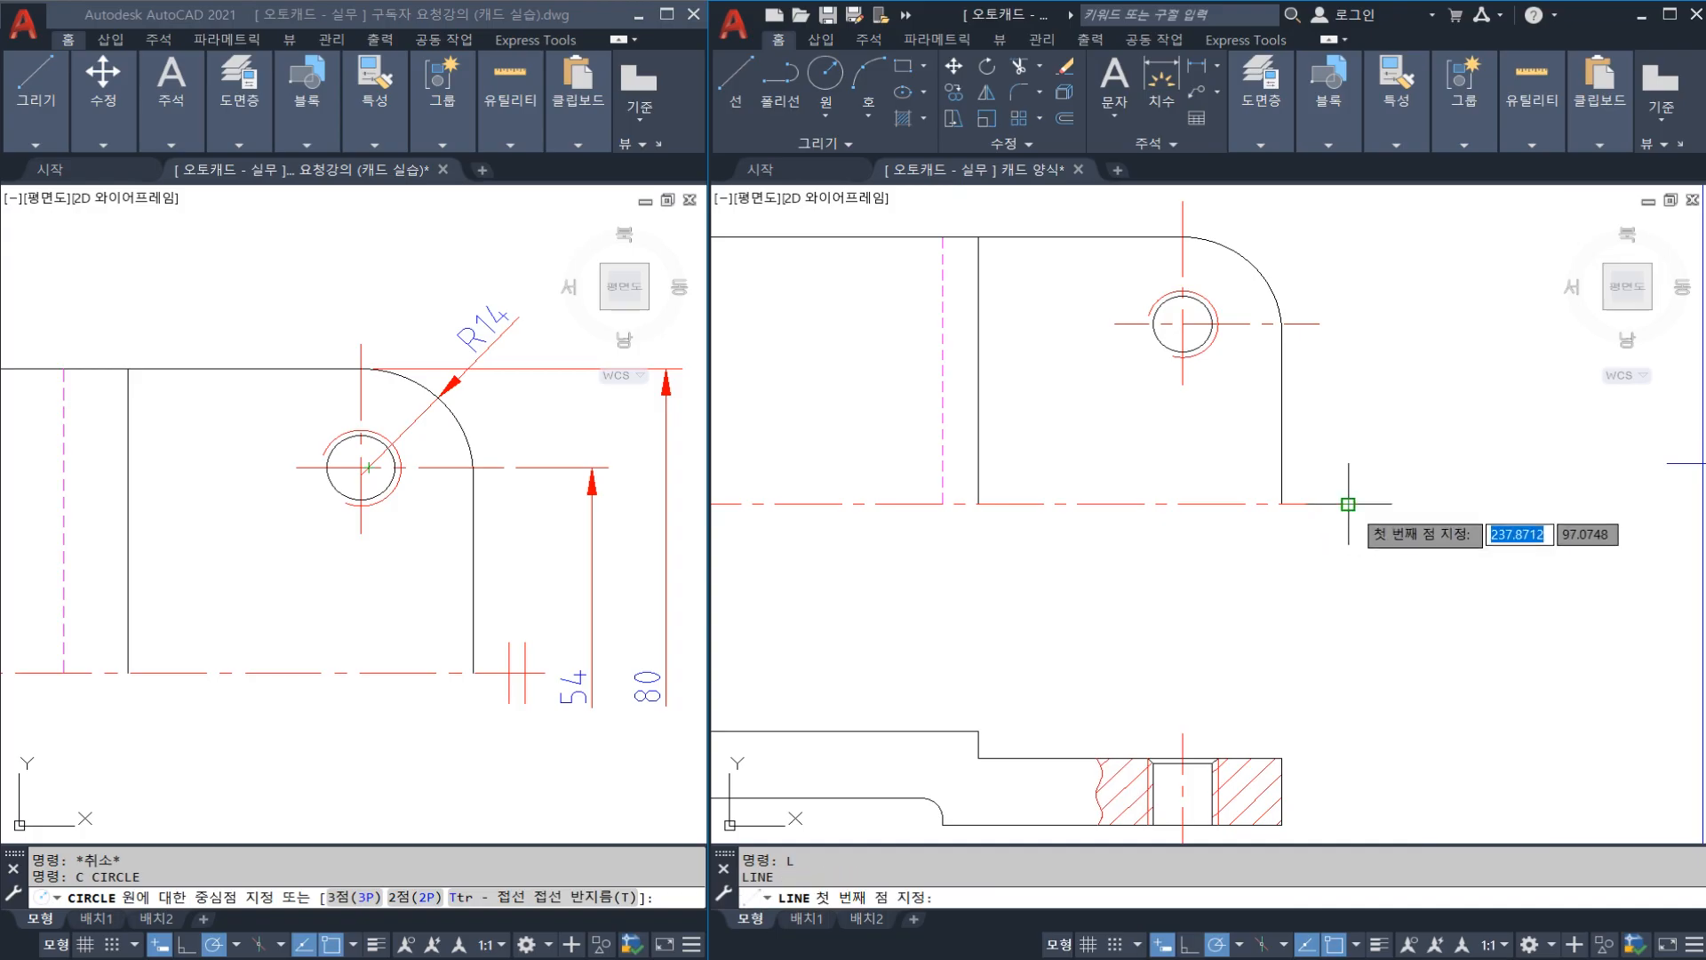
click(1348, 504)
scroll(1352, 488, down, 2)
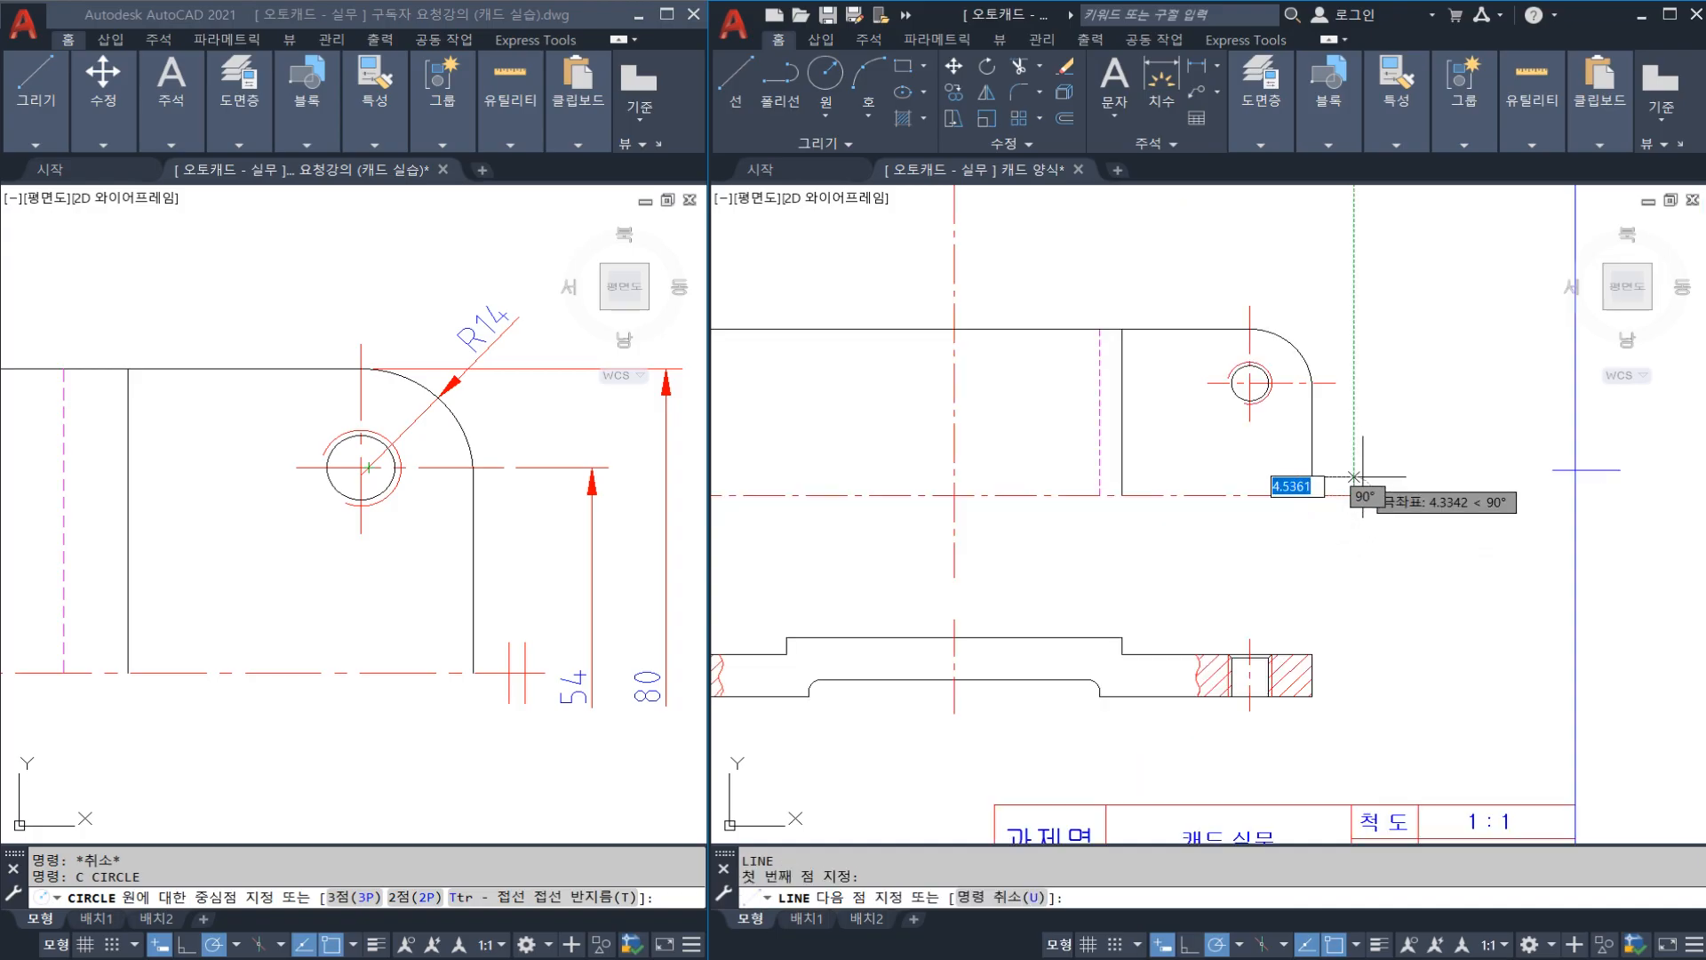
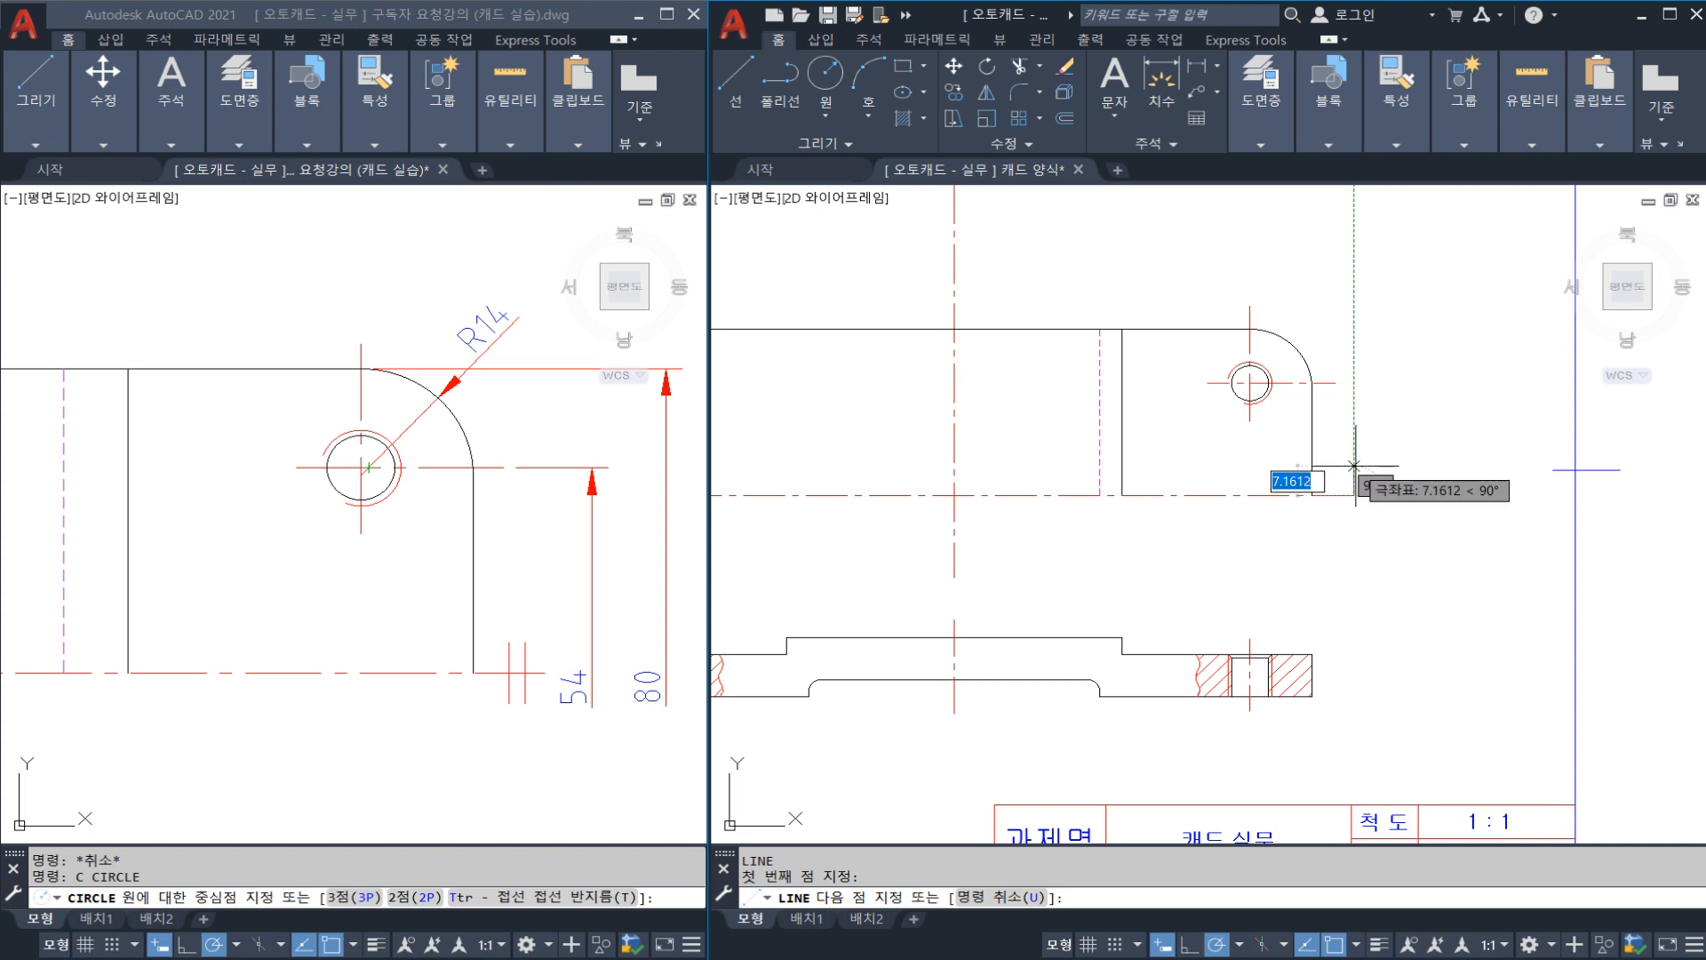
key(Escape)
click(1348, 473)
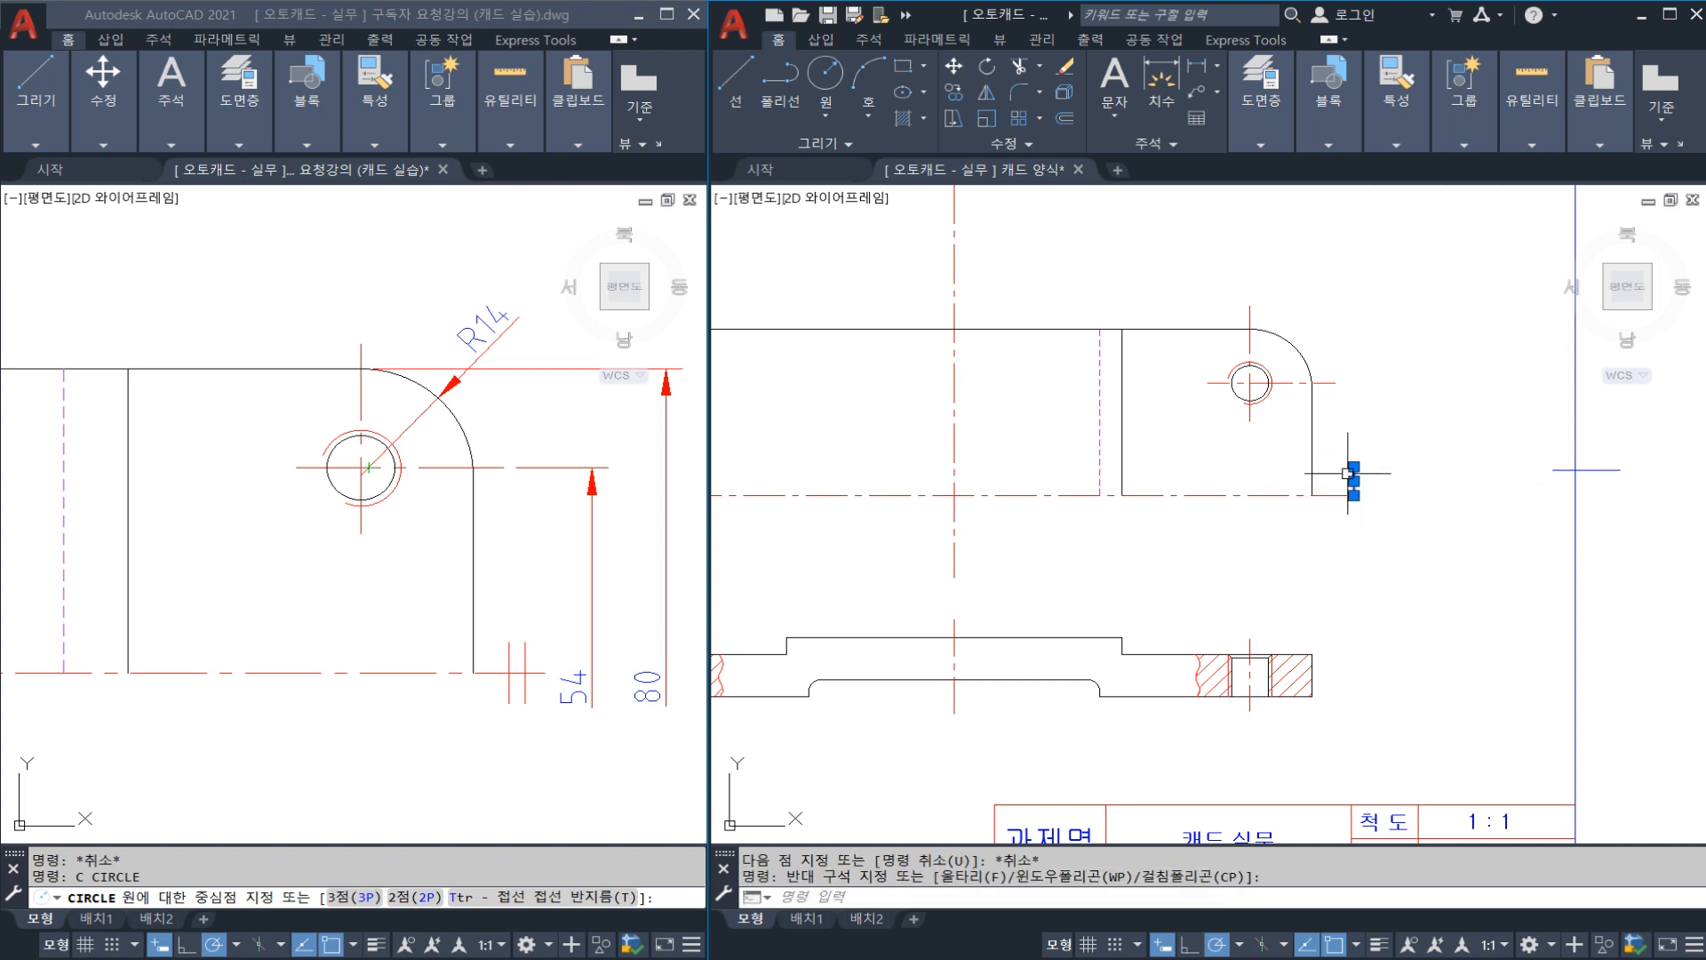
key(Escape)
key(Escape)
Step: Match the short vertical line's properties to the thread arc of the top view's right hole
text(M)
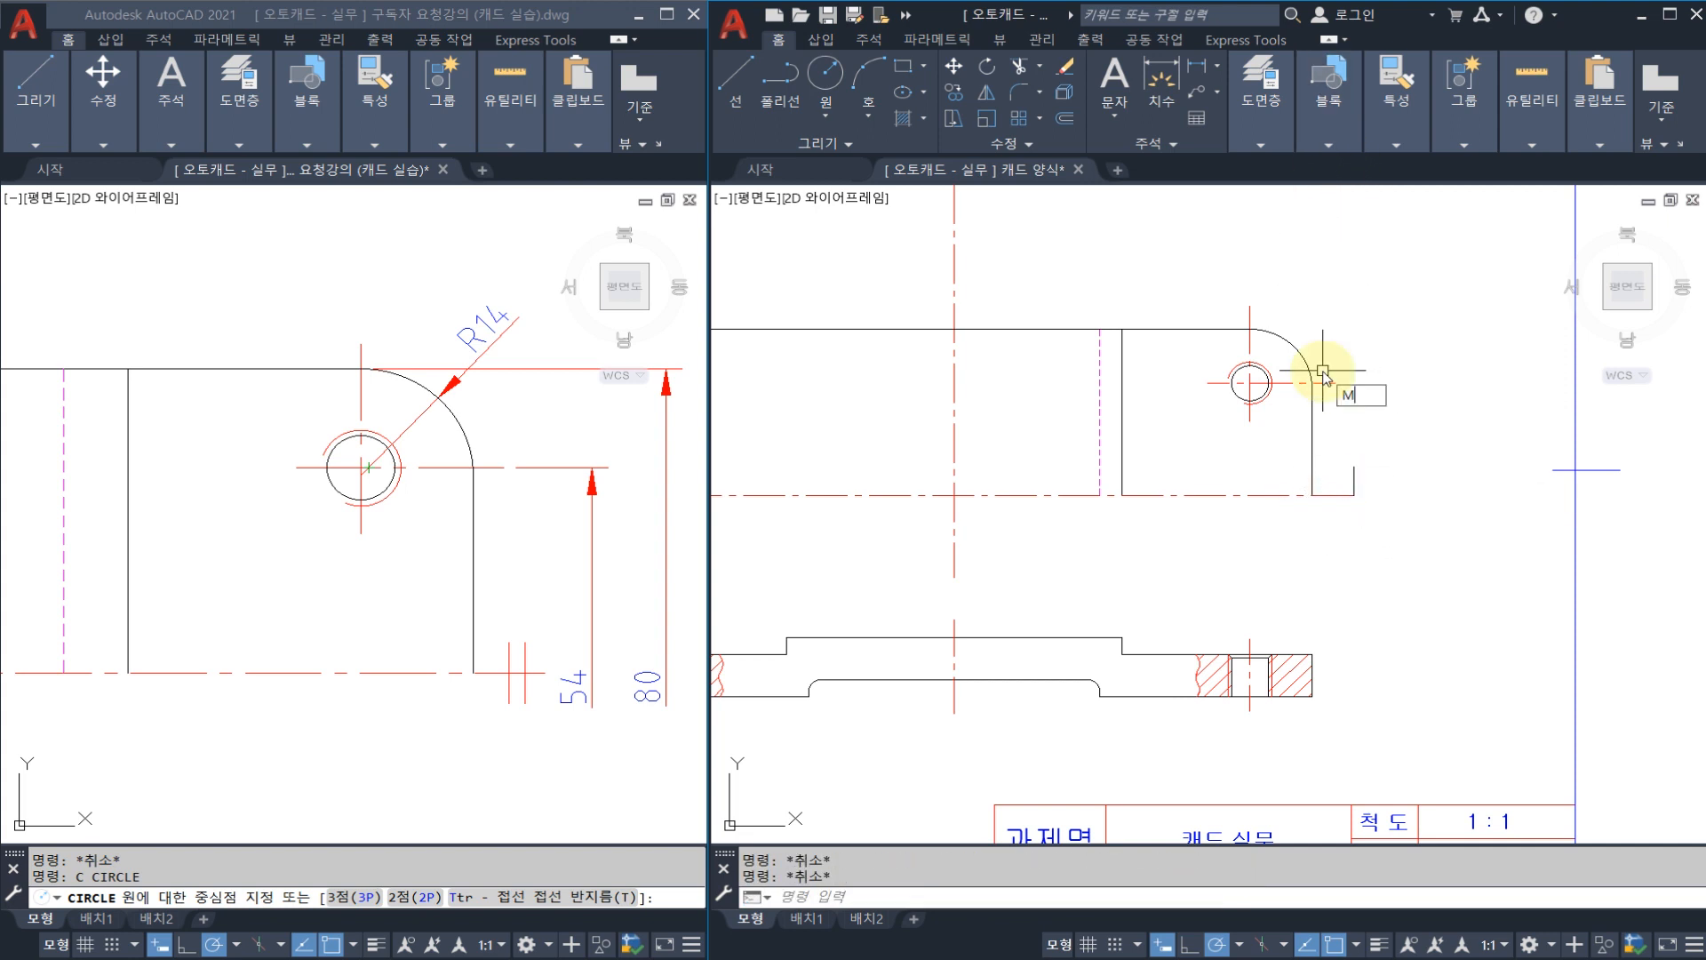
text(A)
key(Return)
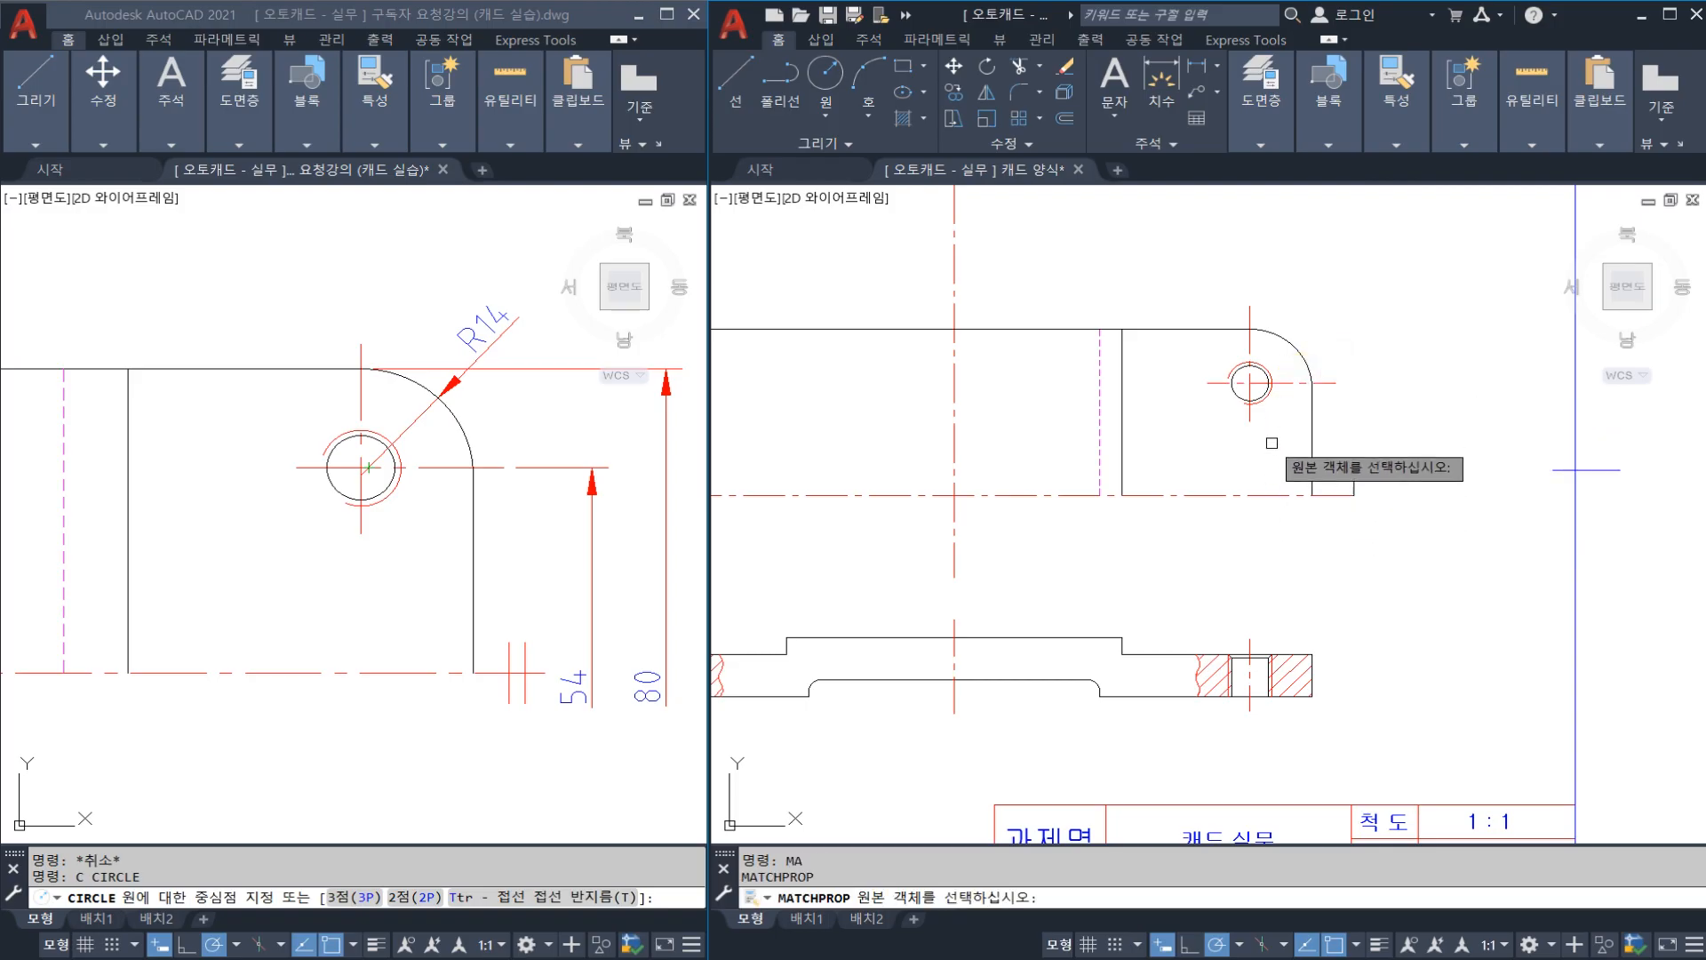
click(1273, 399)
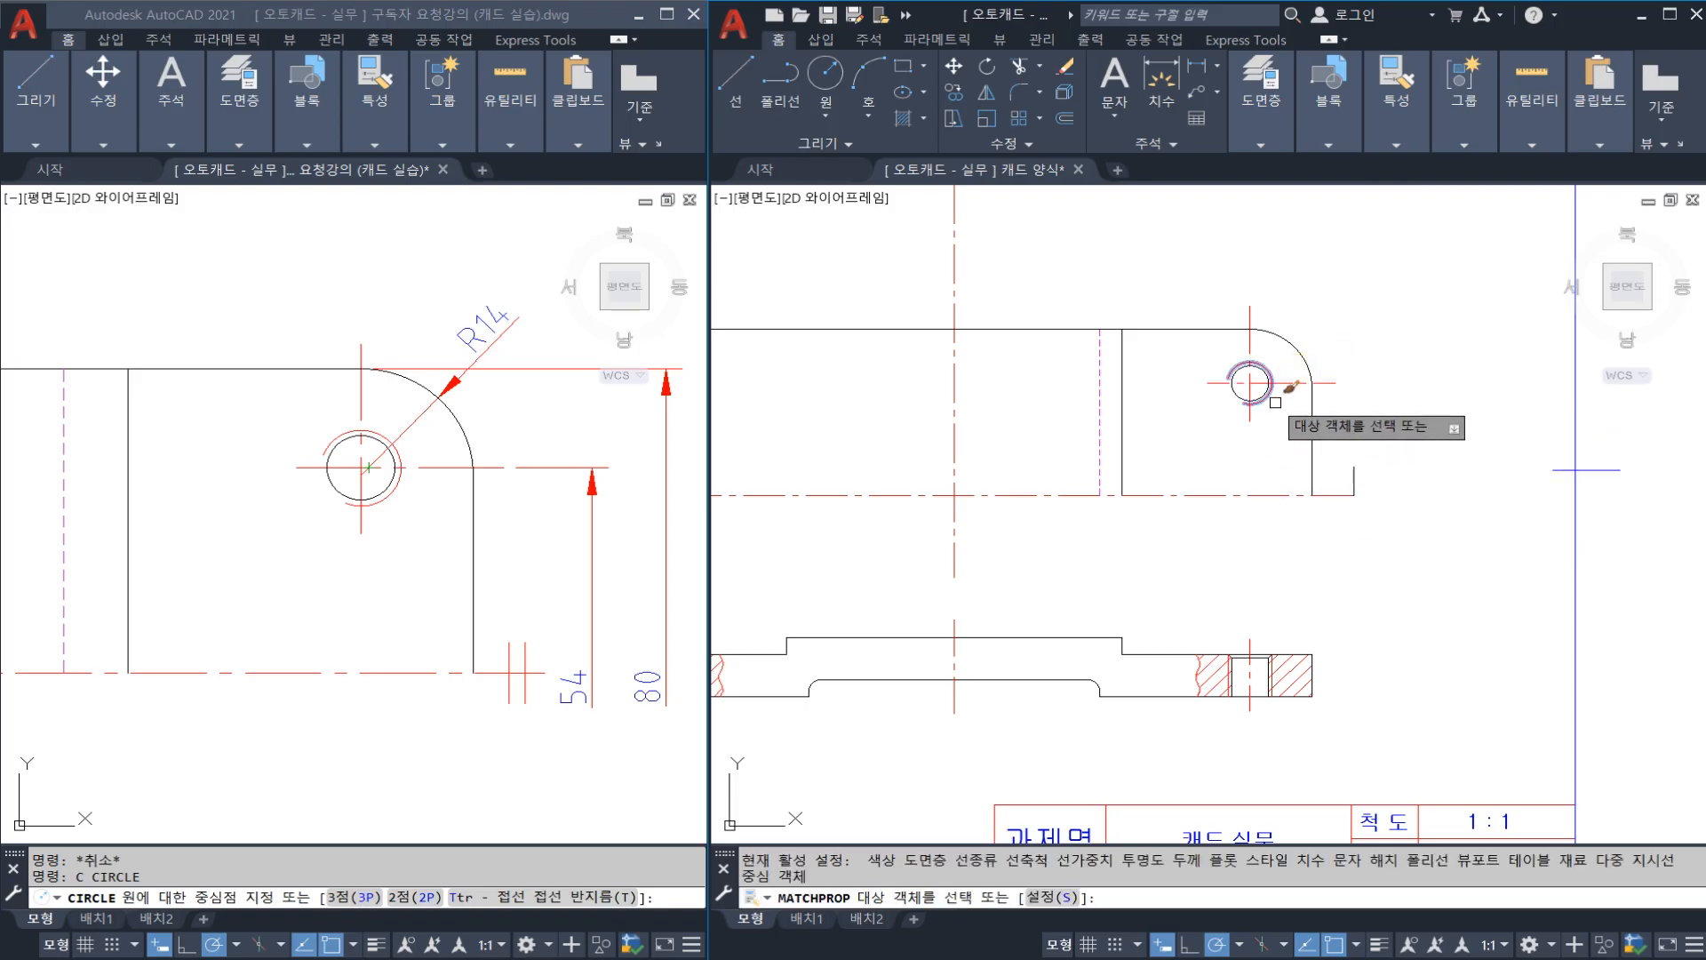
key(Escape)
Step: Copy the short vertical line about 2.8 mm to the left along the centreline to form a symmetry mark
click(1368, 469)
click(1339, 471)
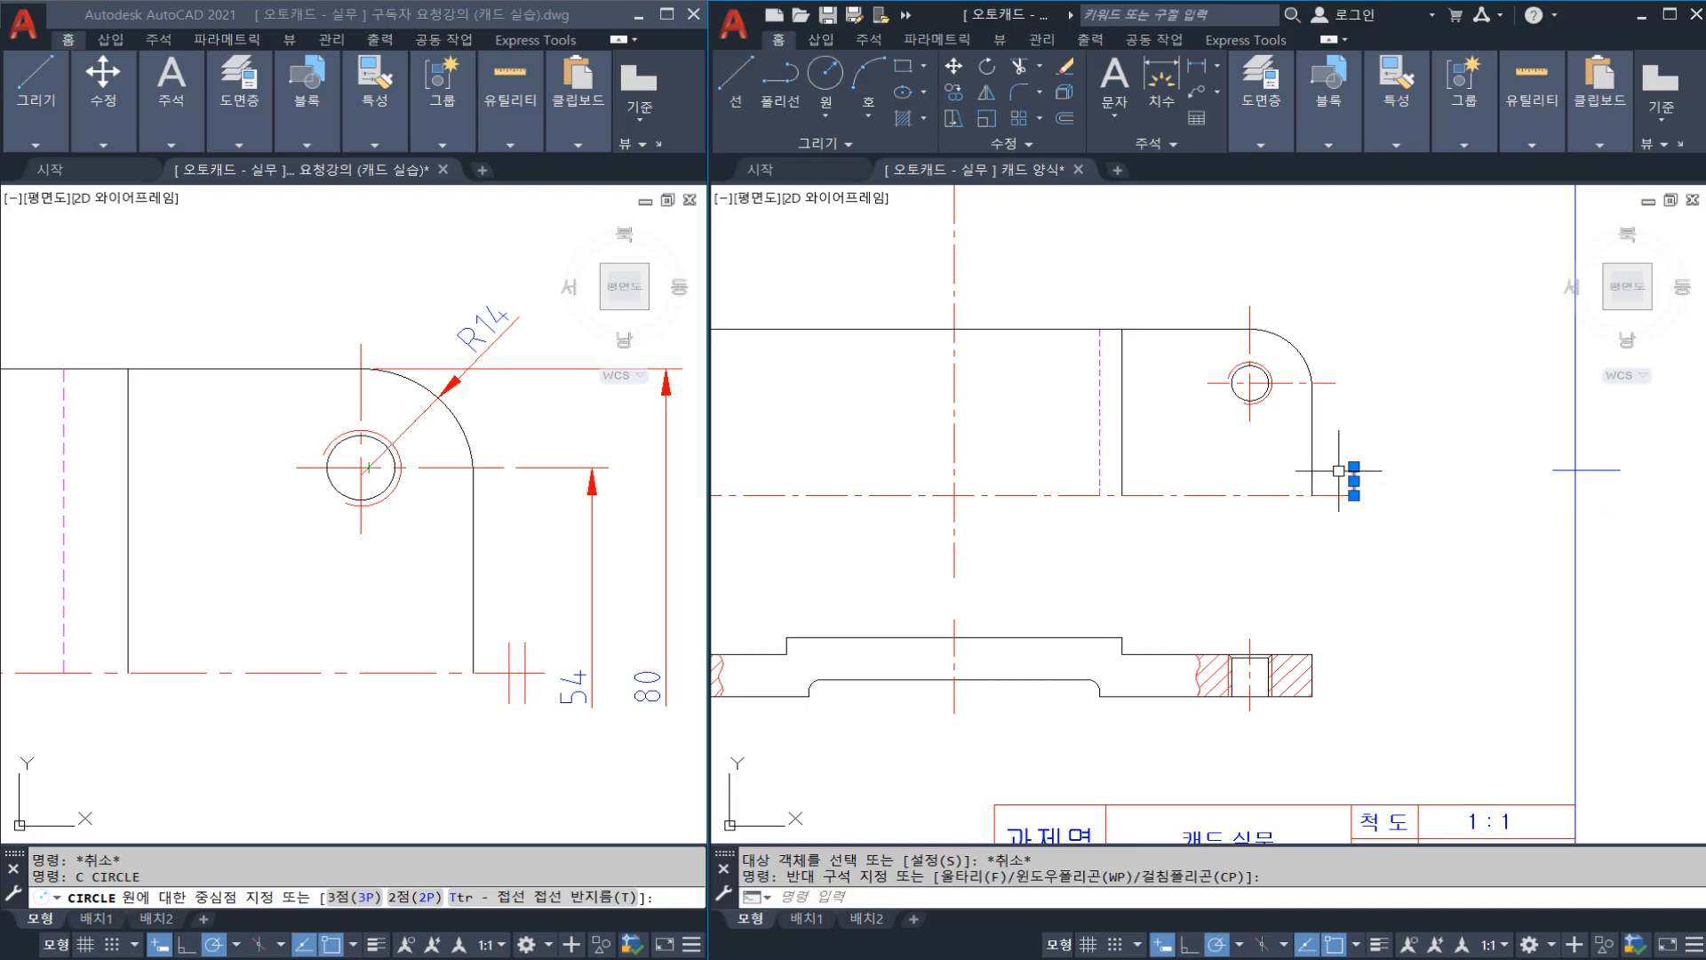
text(co)
key(space)
click(1368, 541)
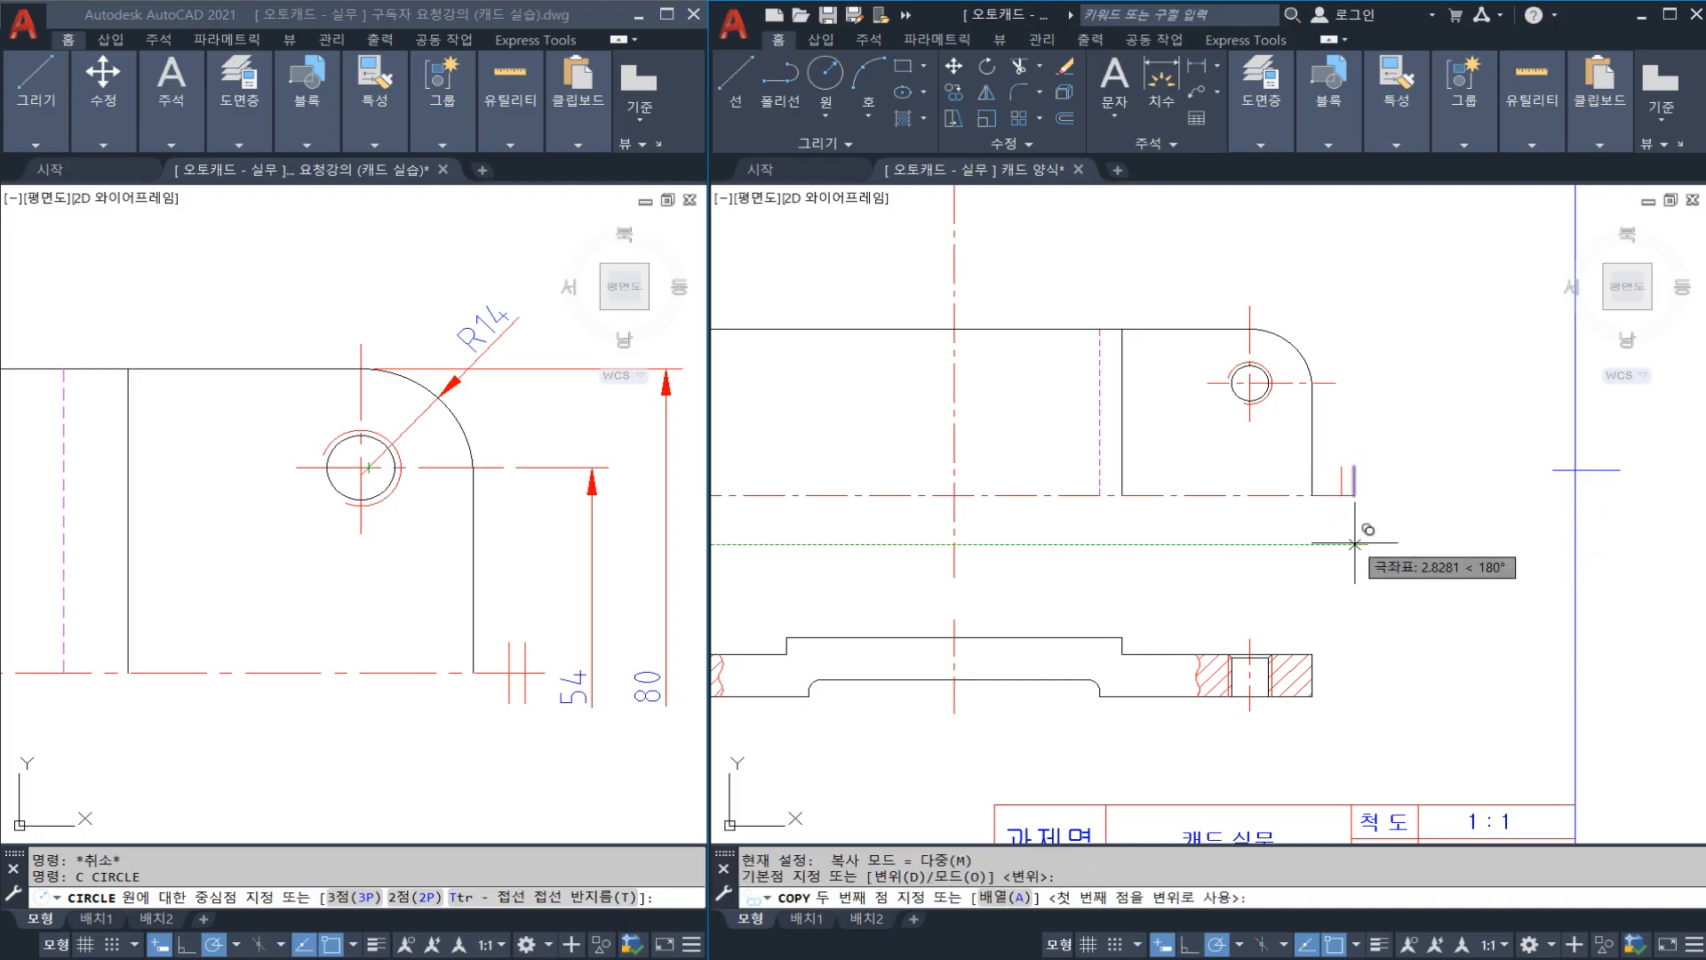
click(1355, 541)
key(Escape)
Step: Move both short symmetry lines down so their midpoints sit on the horizontal centreline
click(1385, 470)
click(1342, 464)
text(m)
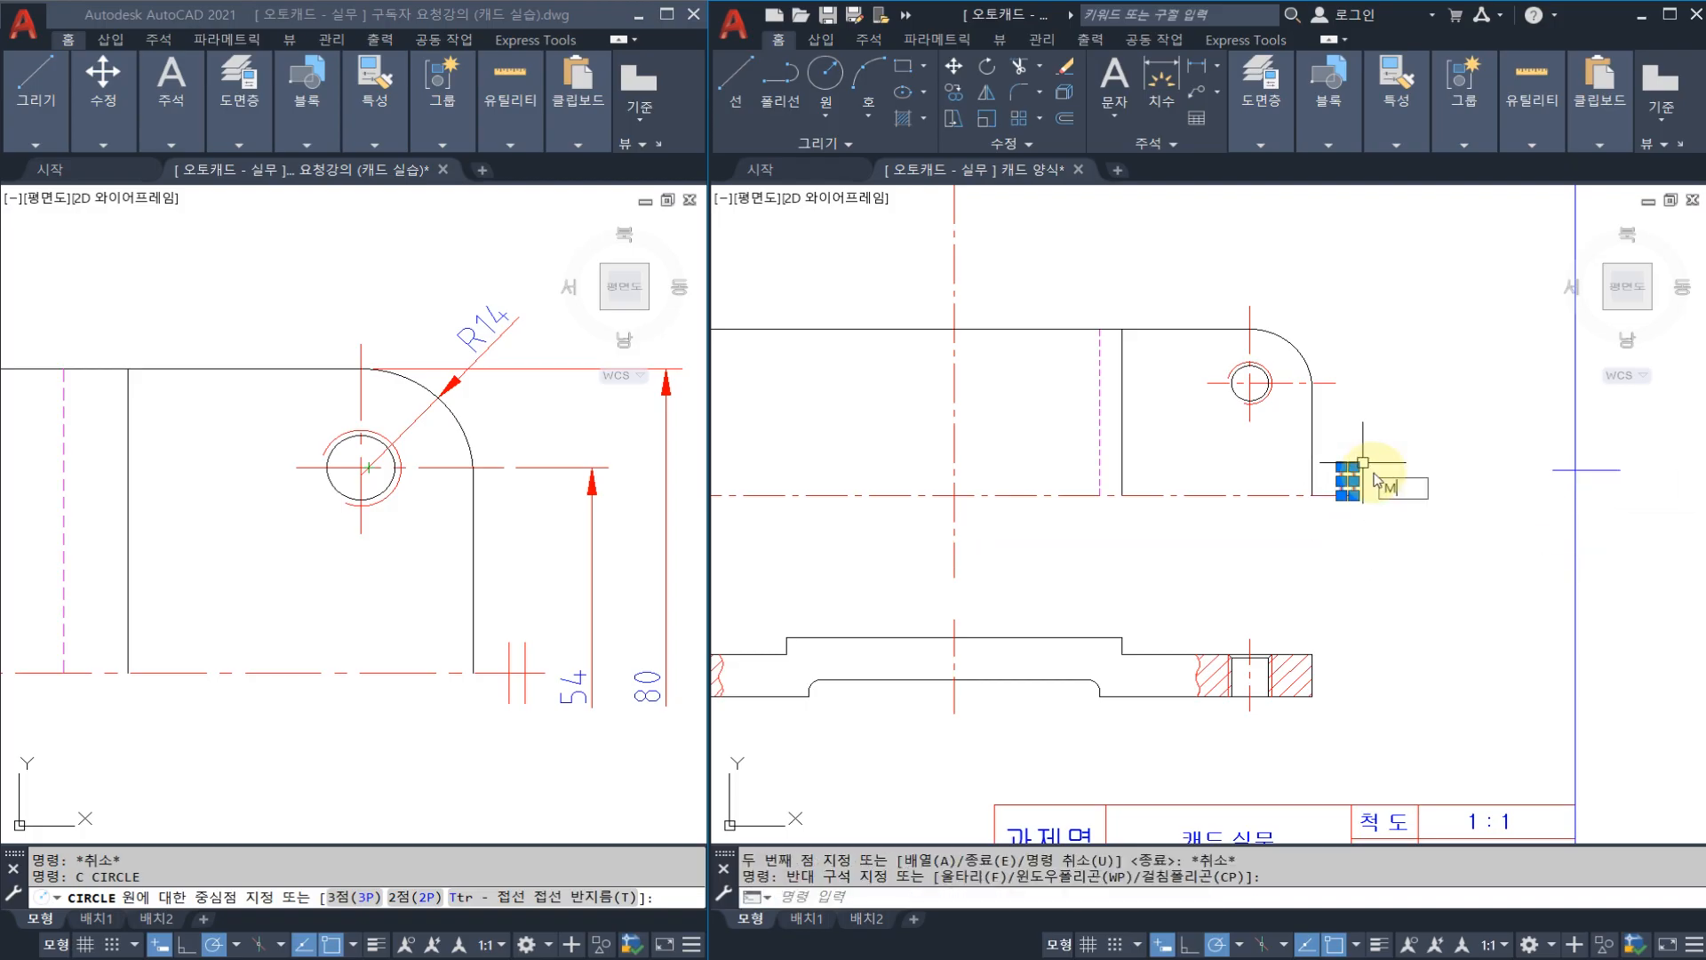
key(space)
scroll(1362, 487, up, 4)
click(1336, 468)
click(1336, 506)
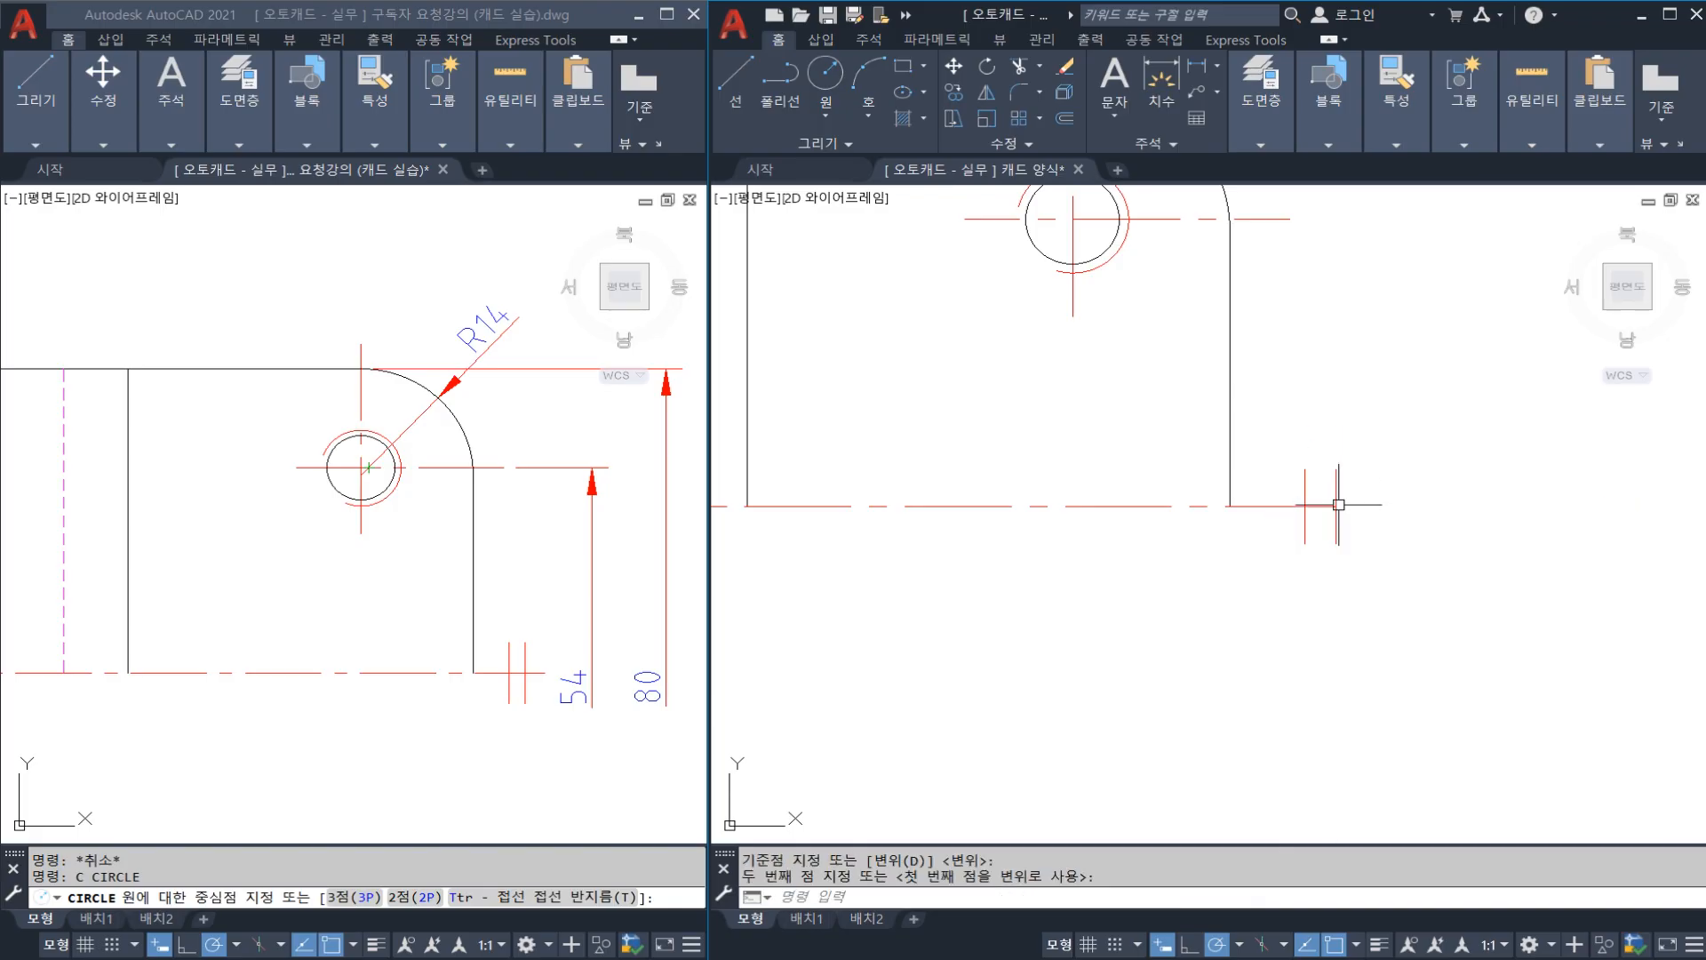
Step: Try to move the two symmetry lines left along the horizontal centreline
key(Escape)
click(1381, 541)
click(1288, 545)
key(space)
click(1350, 633)
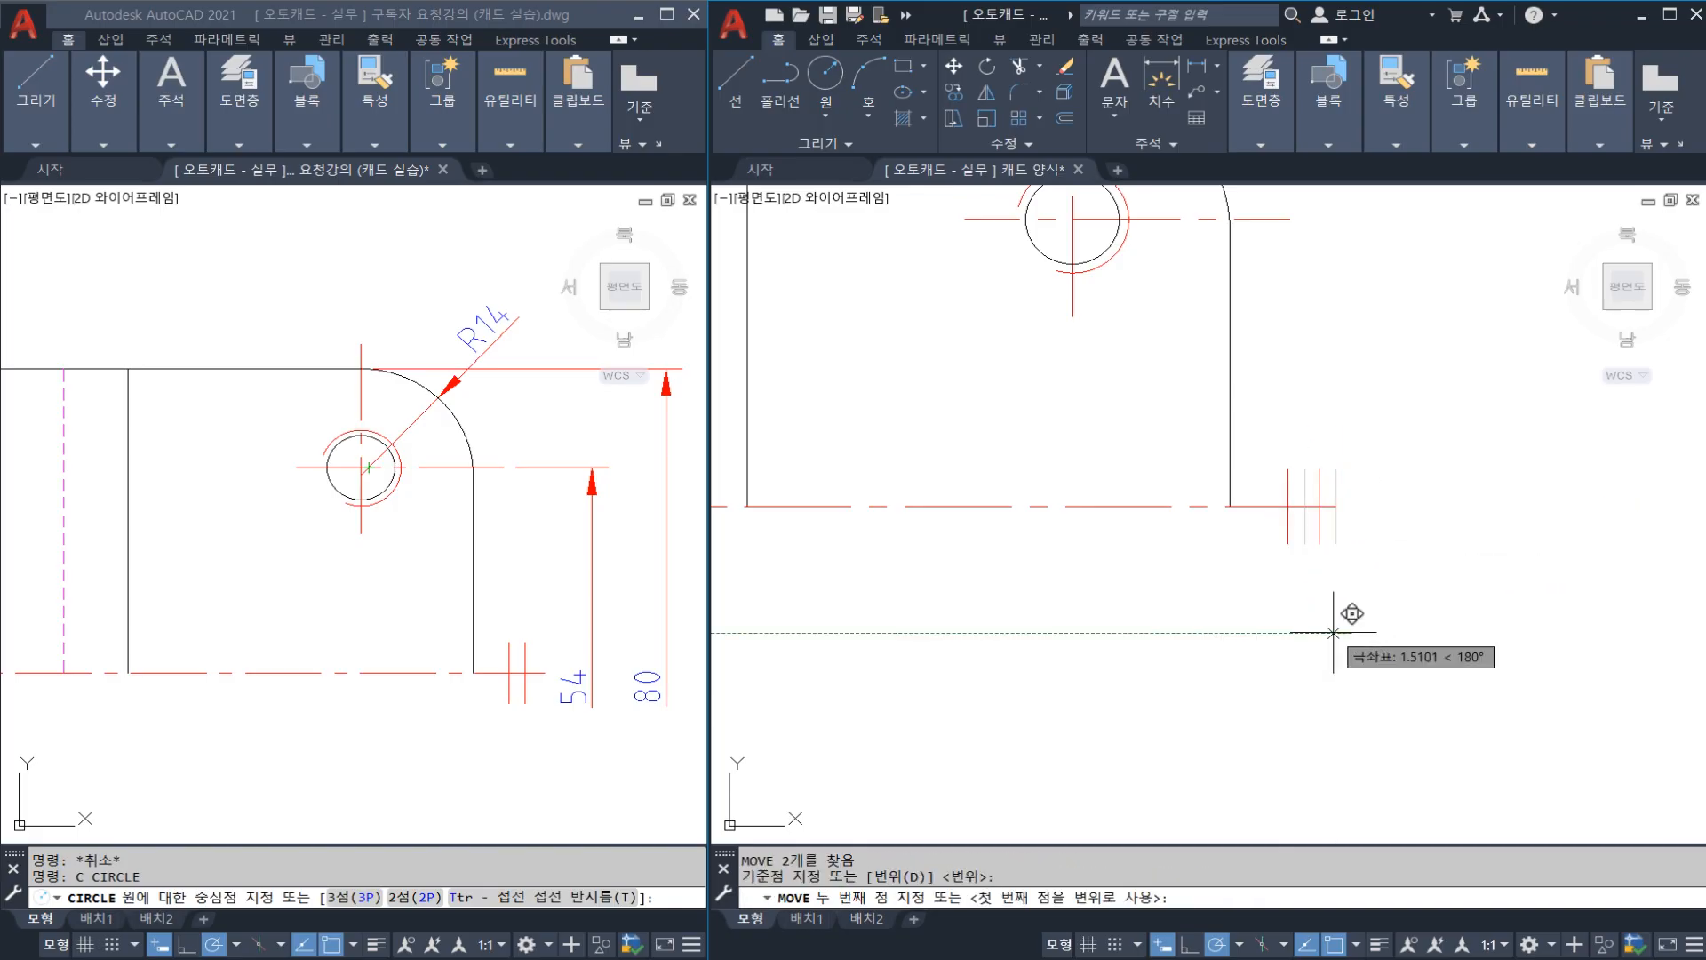
key(Escape)
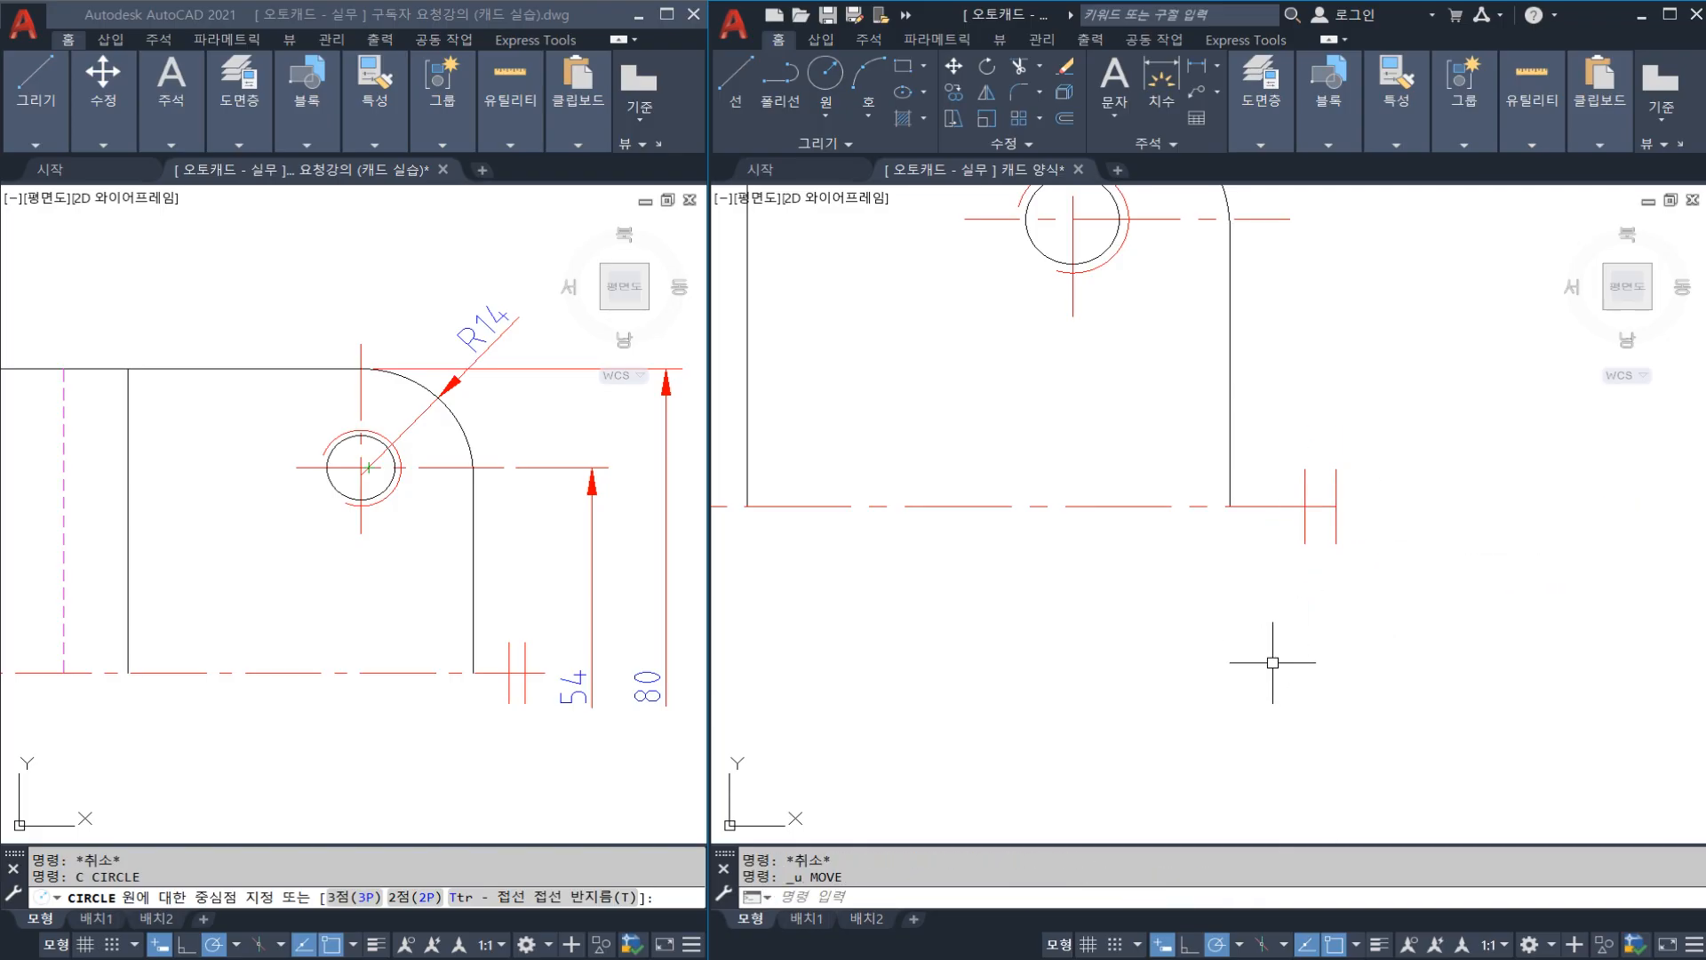
Step: Move the two symmetry lines slightly left so the centreline's end projects beyond them
click(1386, 603)
click(1299, 531)
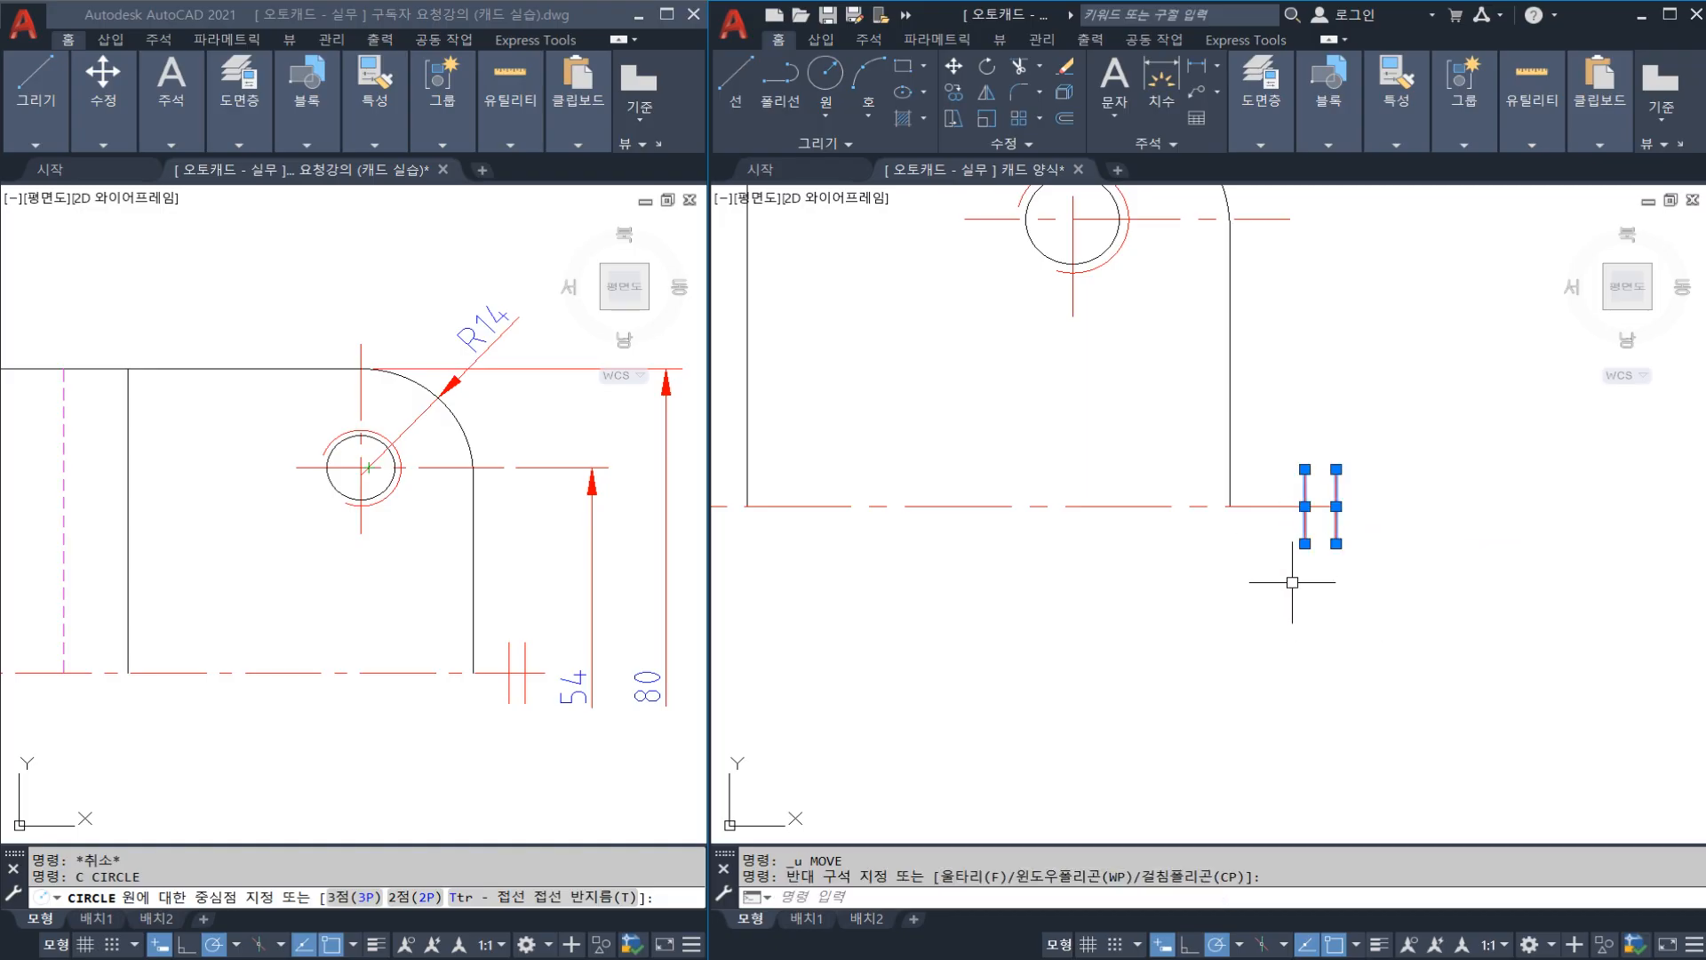
key(space)
click(1303, 656)
click(1276, 656)
key(Escape)
scroll(1279, 641, down, 4)
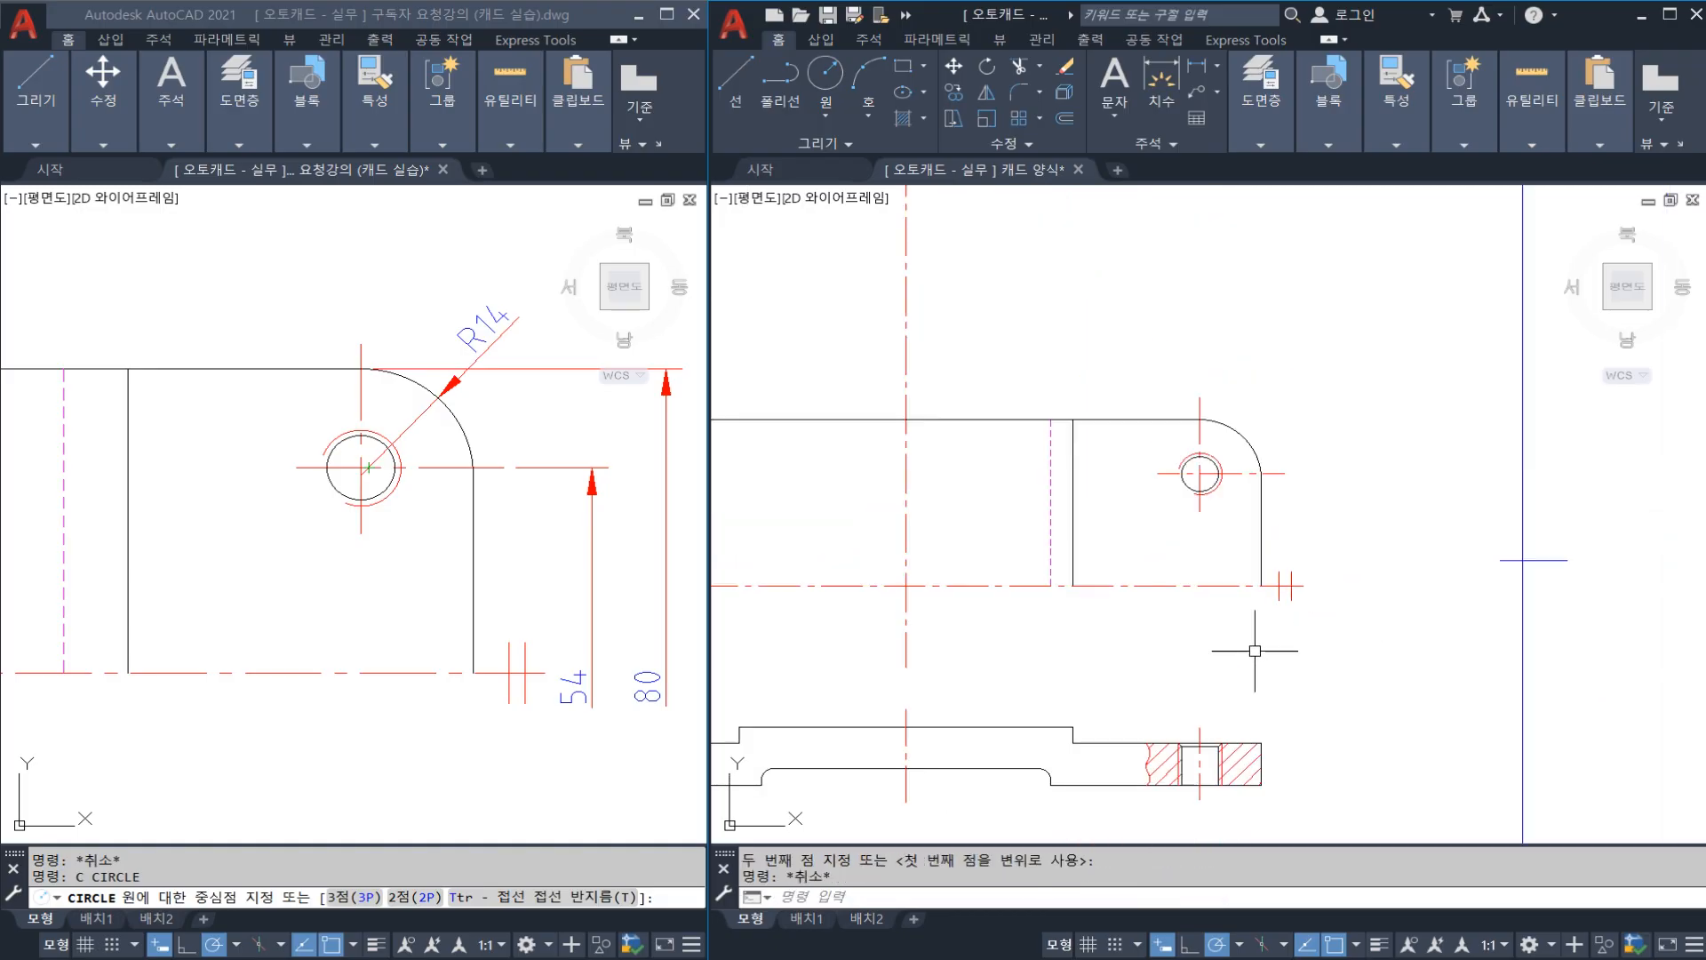
Step: Mirror the top view's right-hand edges, corner arc, hole, hidden line and symmetry mark about the vertical centreline, keeping the originals
scroll(1213, 671, down, 3)
click(1075, 380)
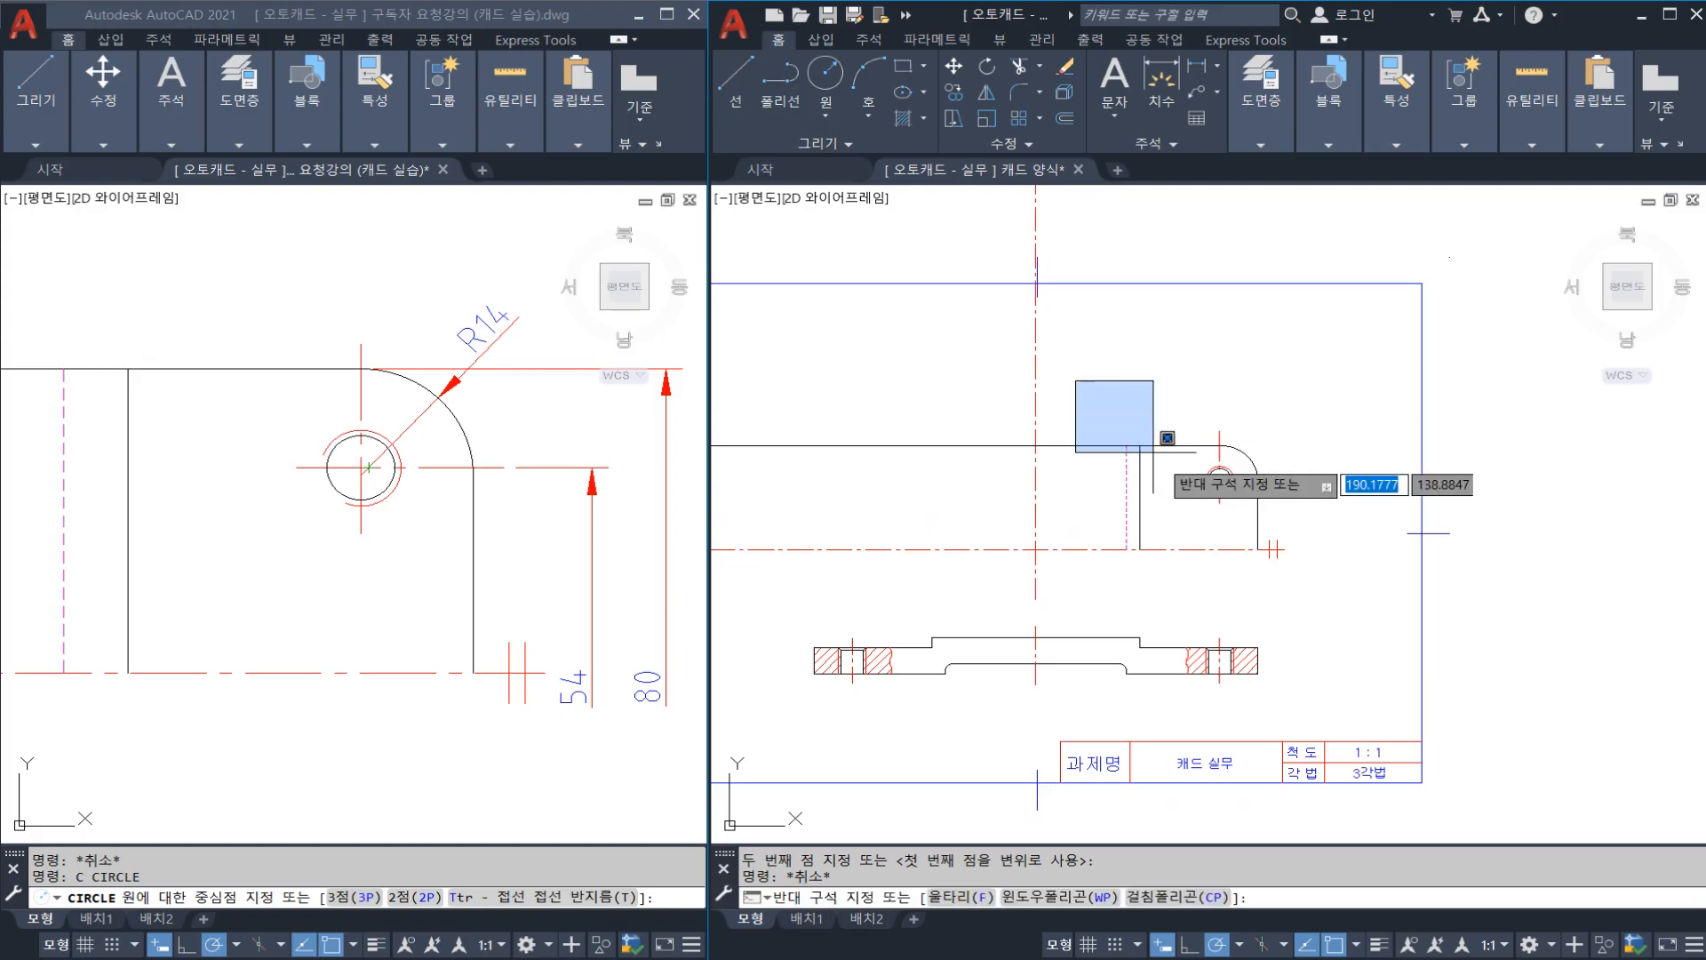
click(1327, 615)
key(Return)
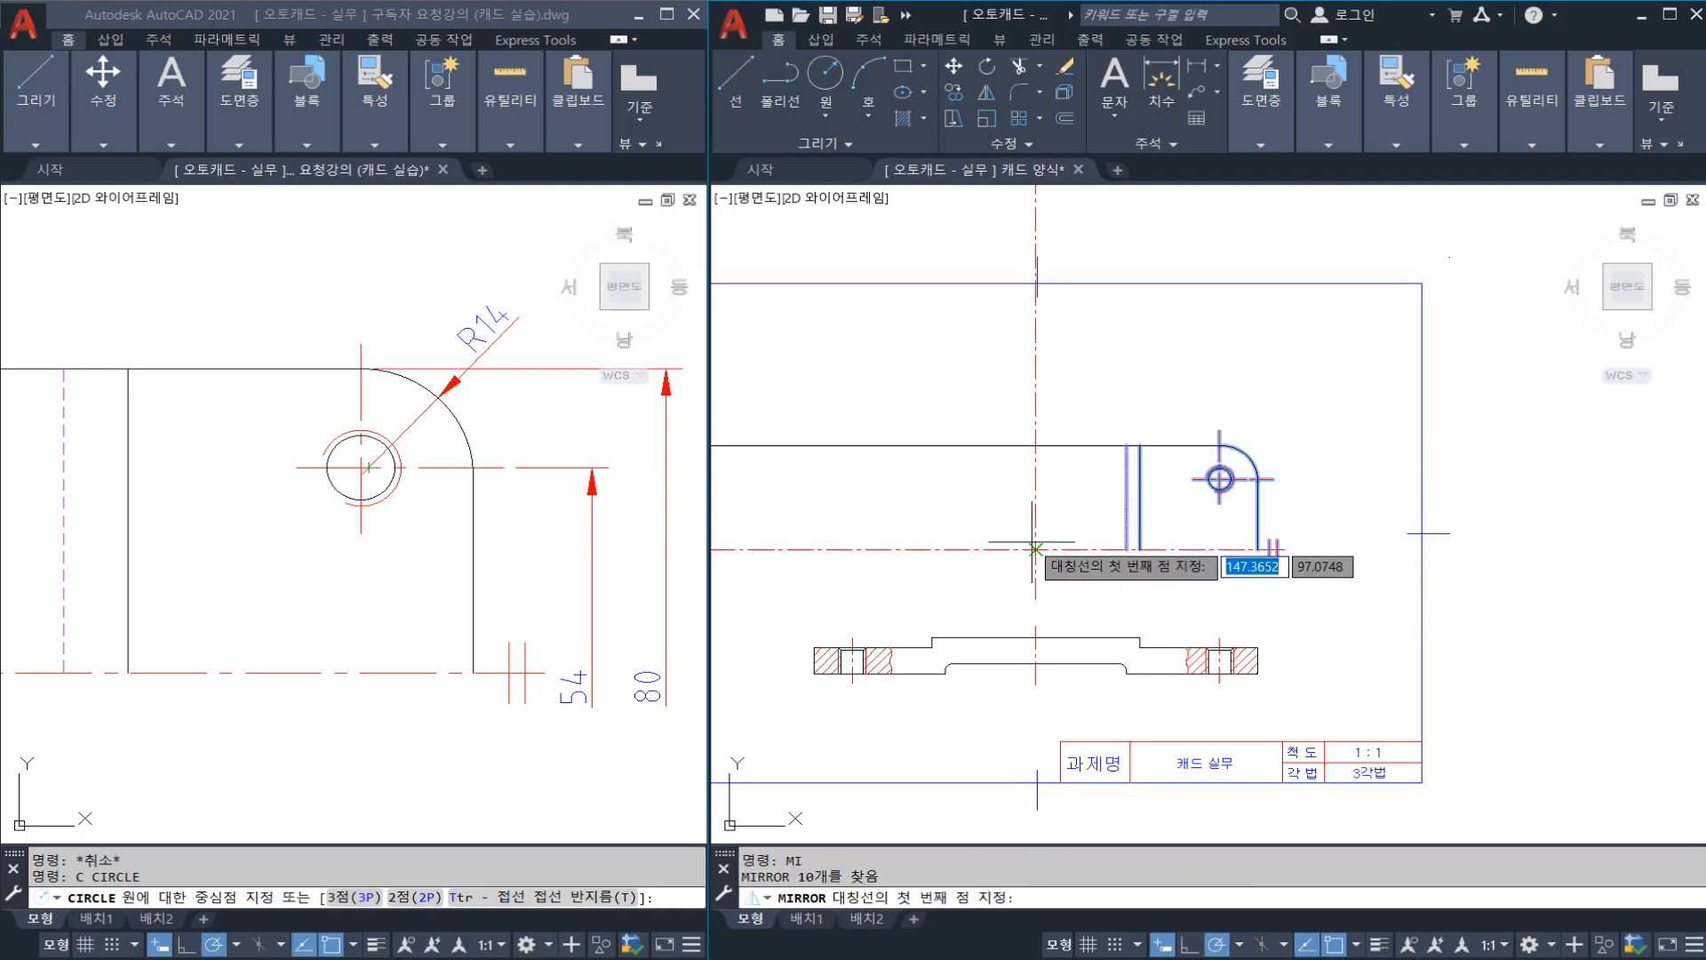
click(1036, 549)
click(1036, 495)
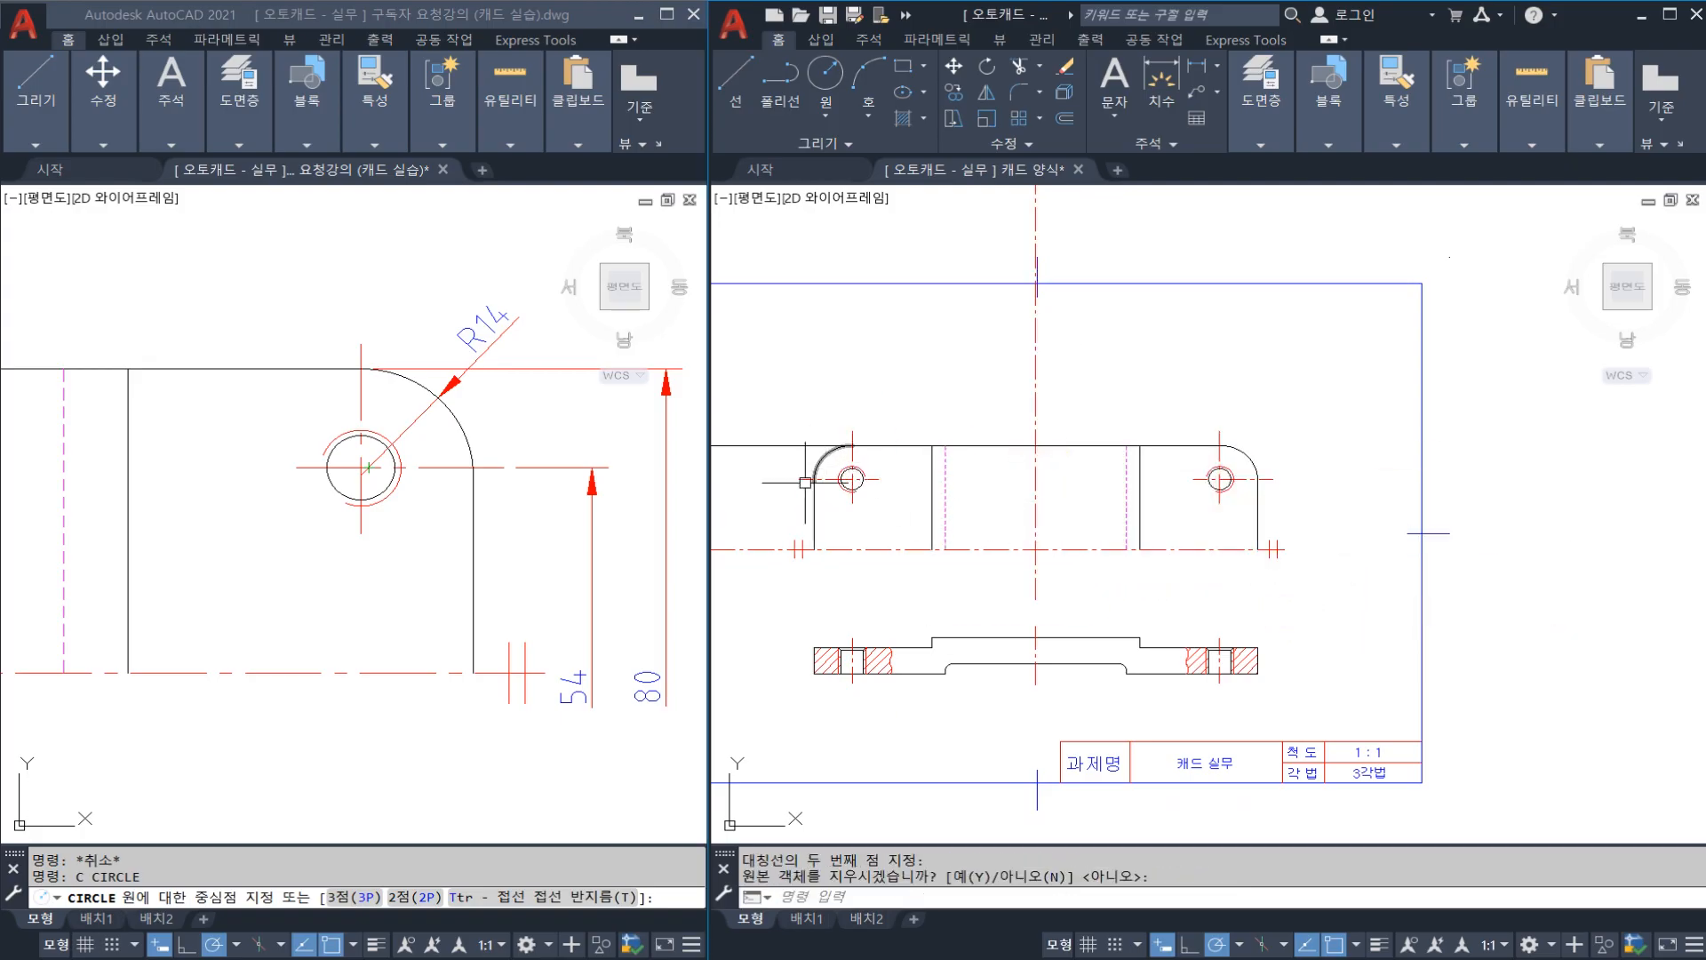
Step: Break the top view's horizontal centreline just left of the left symmetry mark
middle_drag(760, 554, 819, 540)
key(Return)
click(823, 538)
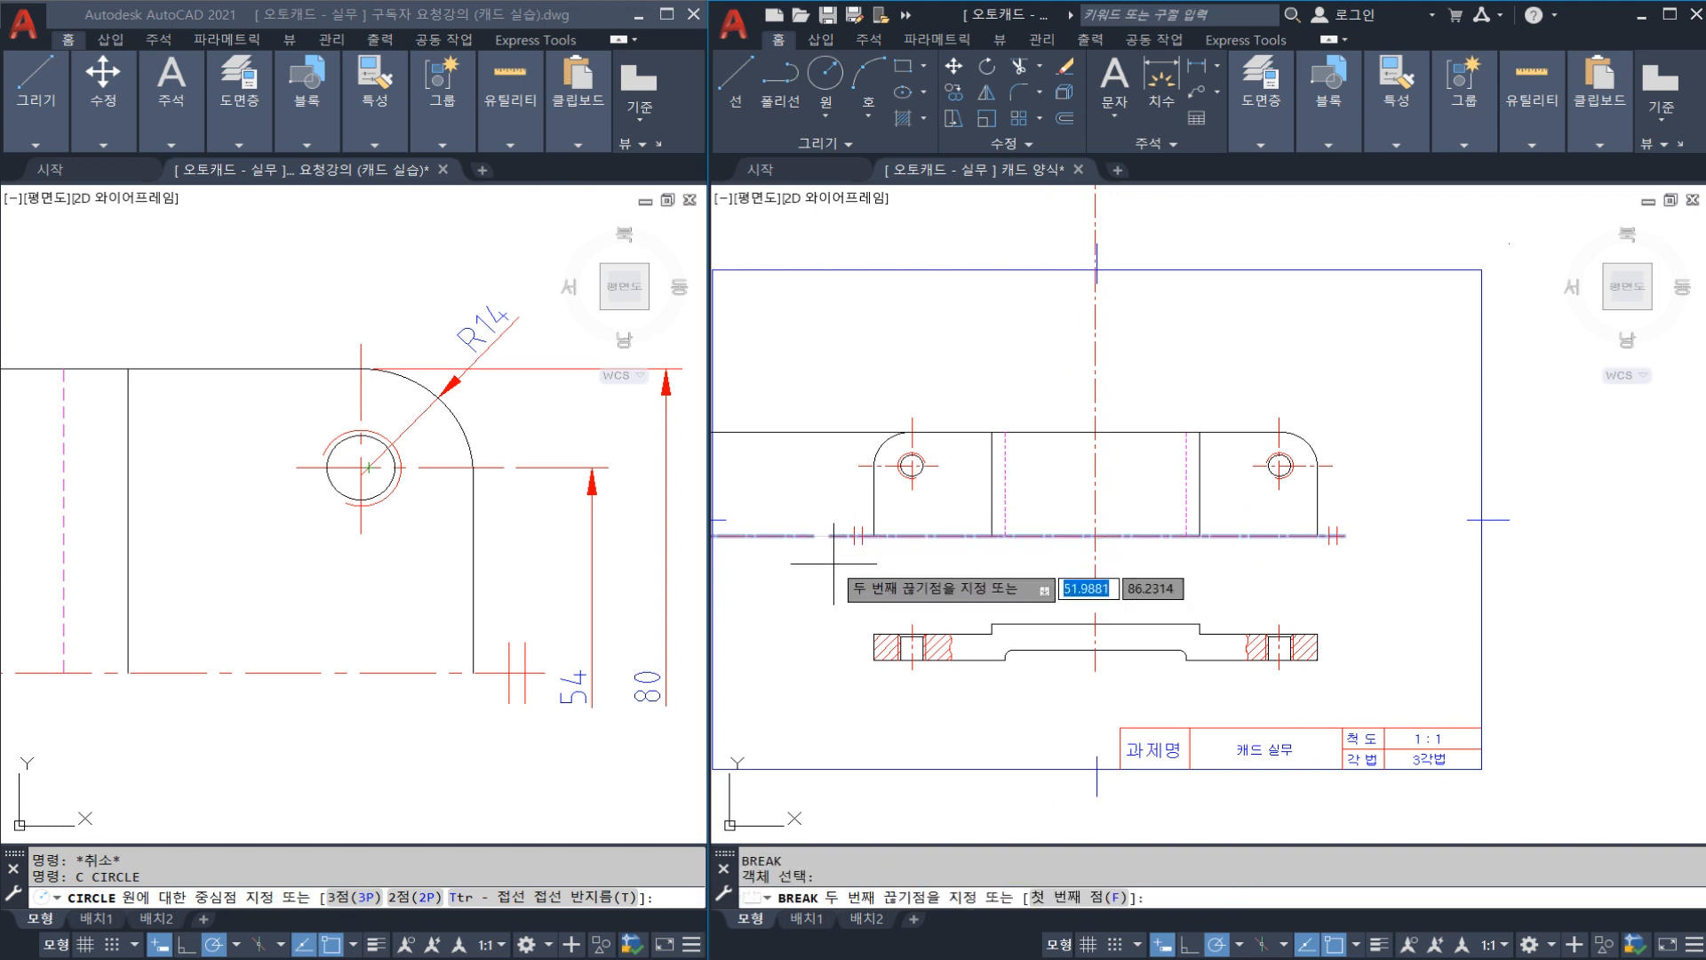
click(846, 565)
Step: Trim the plate's upper edge line where it runs past the upper-left corner arc
scroll(899, 436, up, 5)
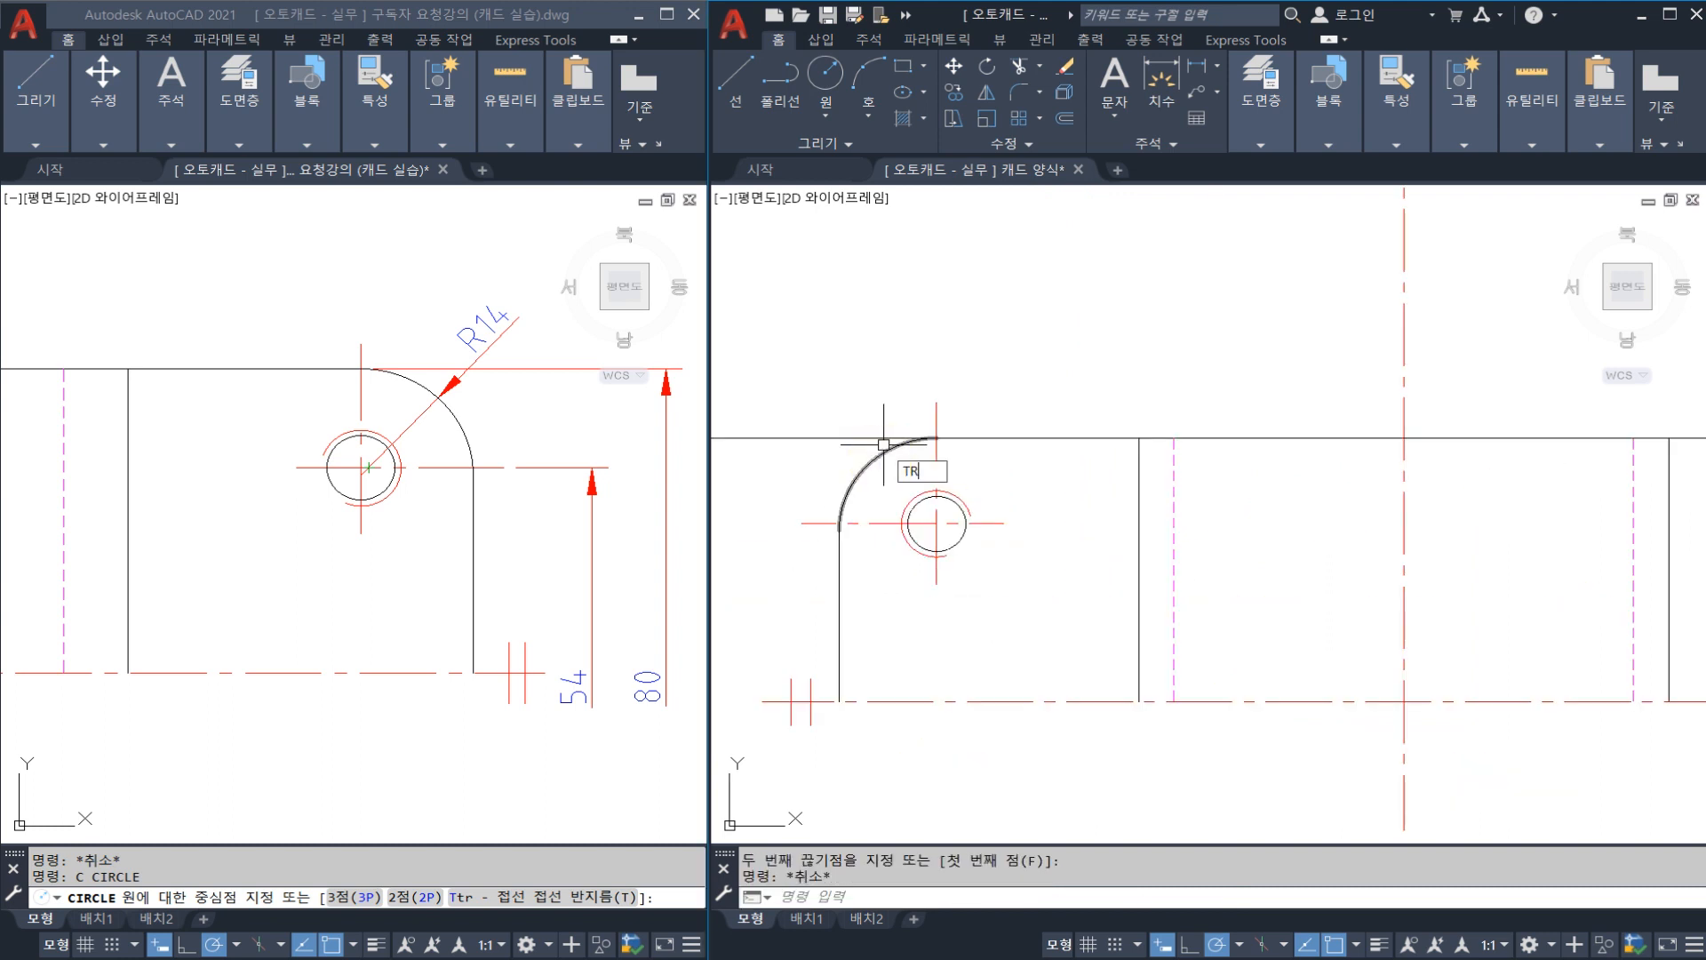
text(tr)
key(Return)
key(Escape)
Step: Switch to the reference drawing and erase the thread arc of the top view's left hole
click(397, 587)
scroll(406, 539, down, 4)
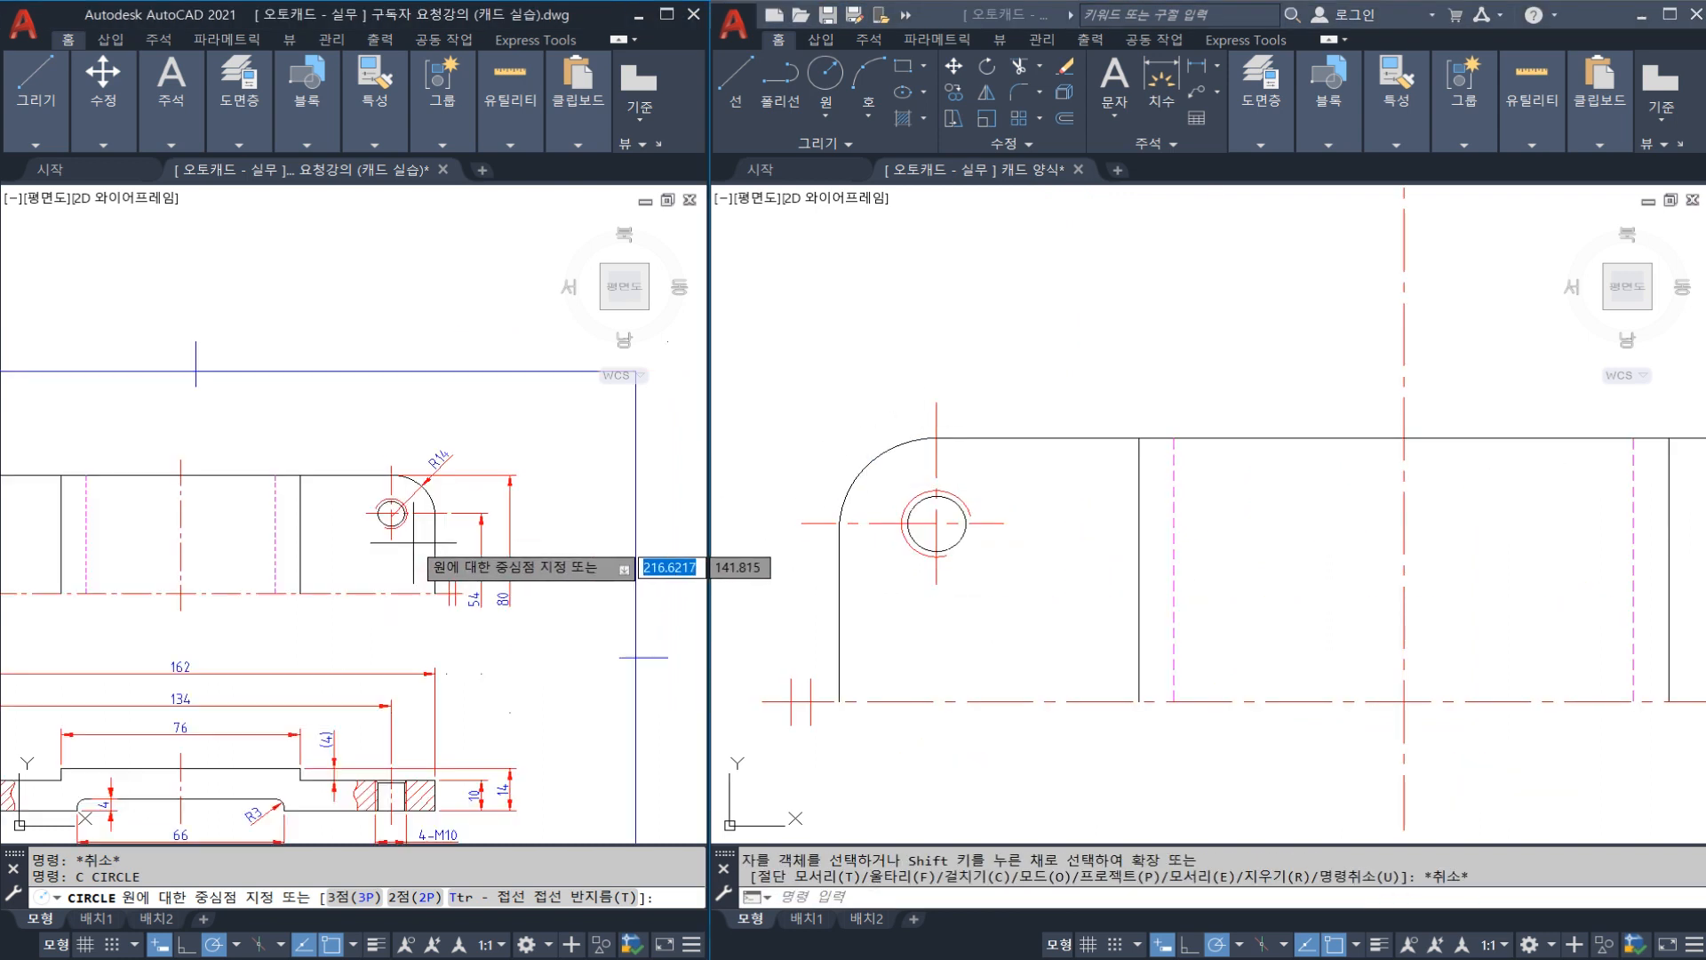
middle_drag(296, 534, 502, 497)
key(Escape)
middle_drag(251, 471, 304, 445)
scroll(223, 472, up, 2)
scroll(228, 442, up, 2)
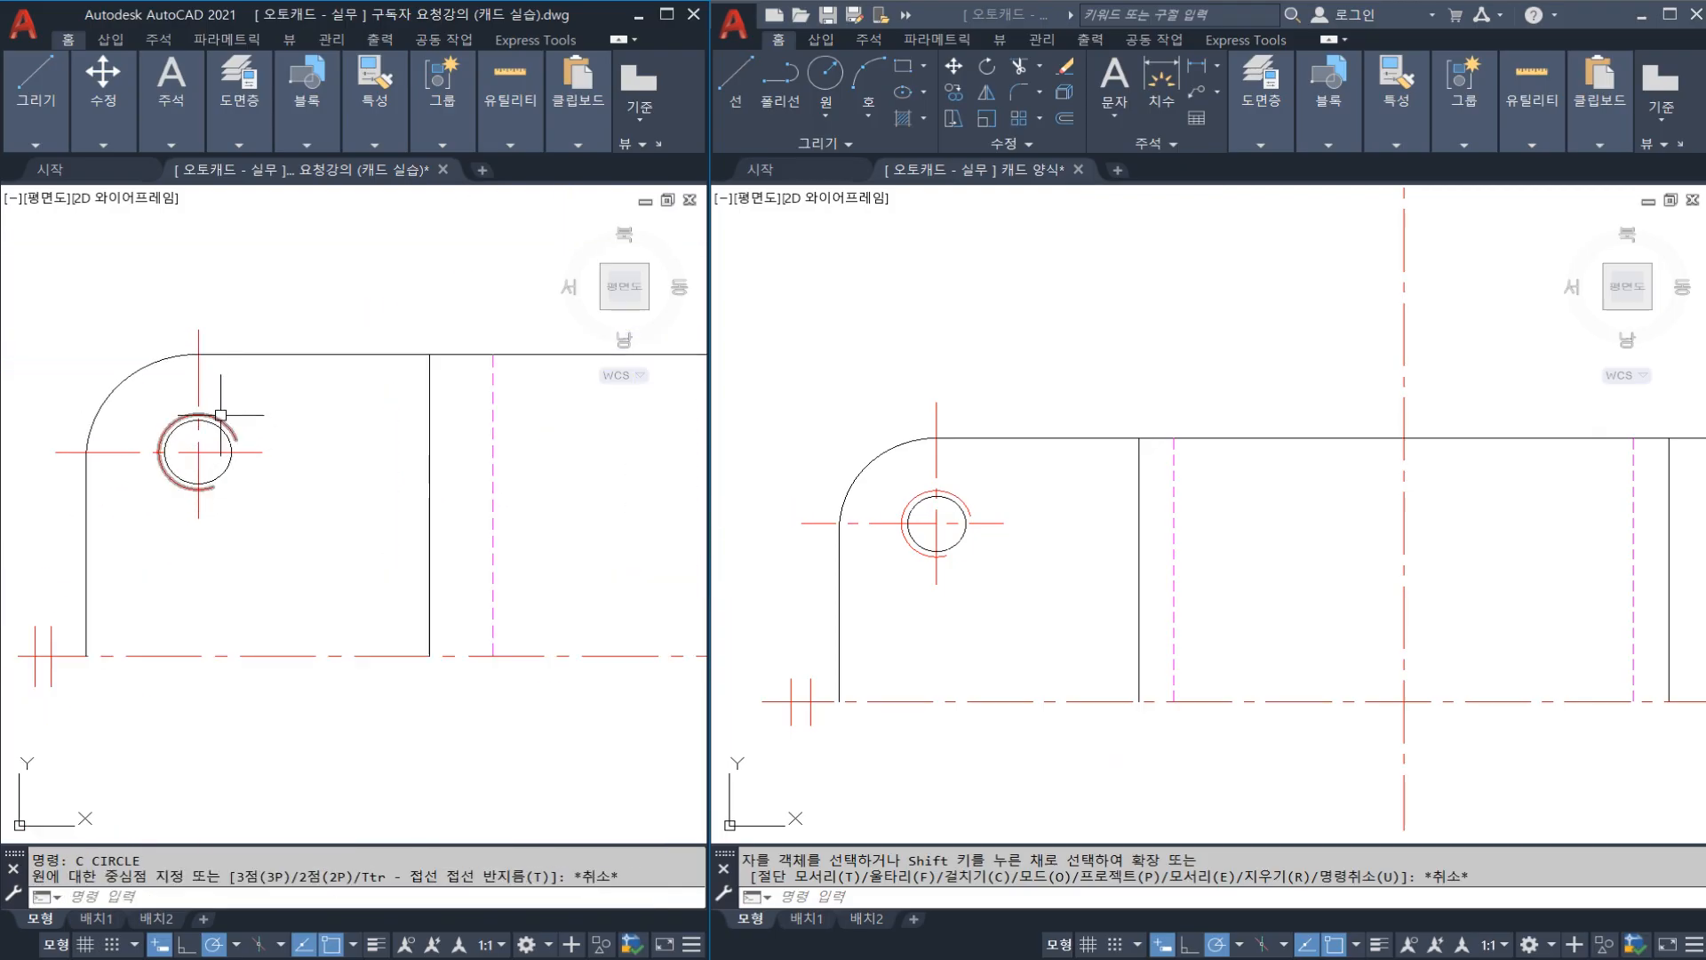
click(225, 414)
key(Escape)
click(226, 419)
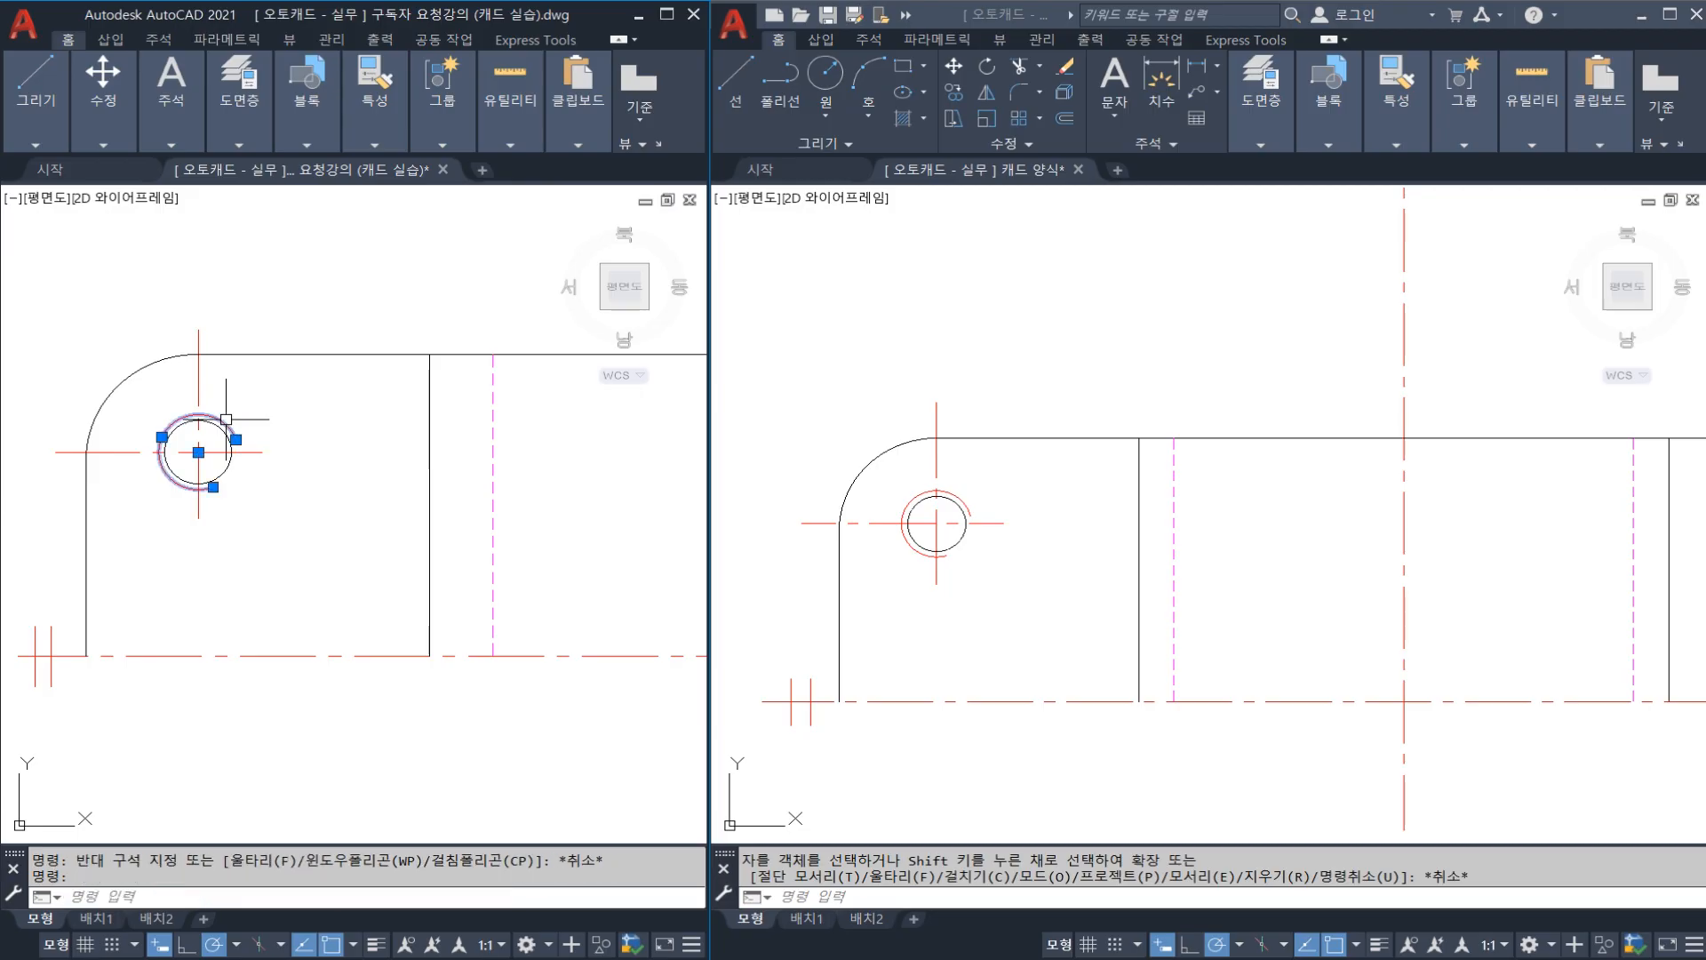
text(e)
key(space)
Step: Copy the reference's right-hole thread arc onto the left hole, from hole centre to hole centre
scroll(334, 435, down, 2)
middle_drag(436, 485, 224, 483)
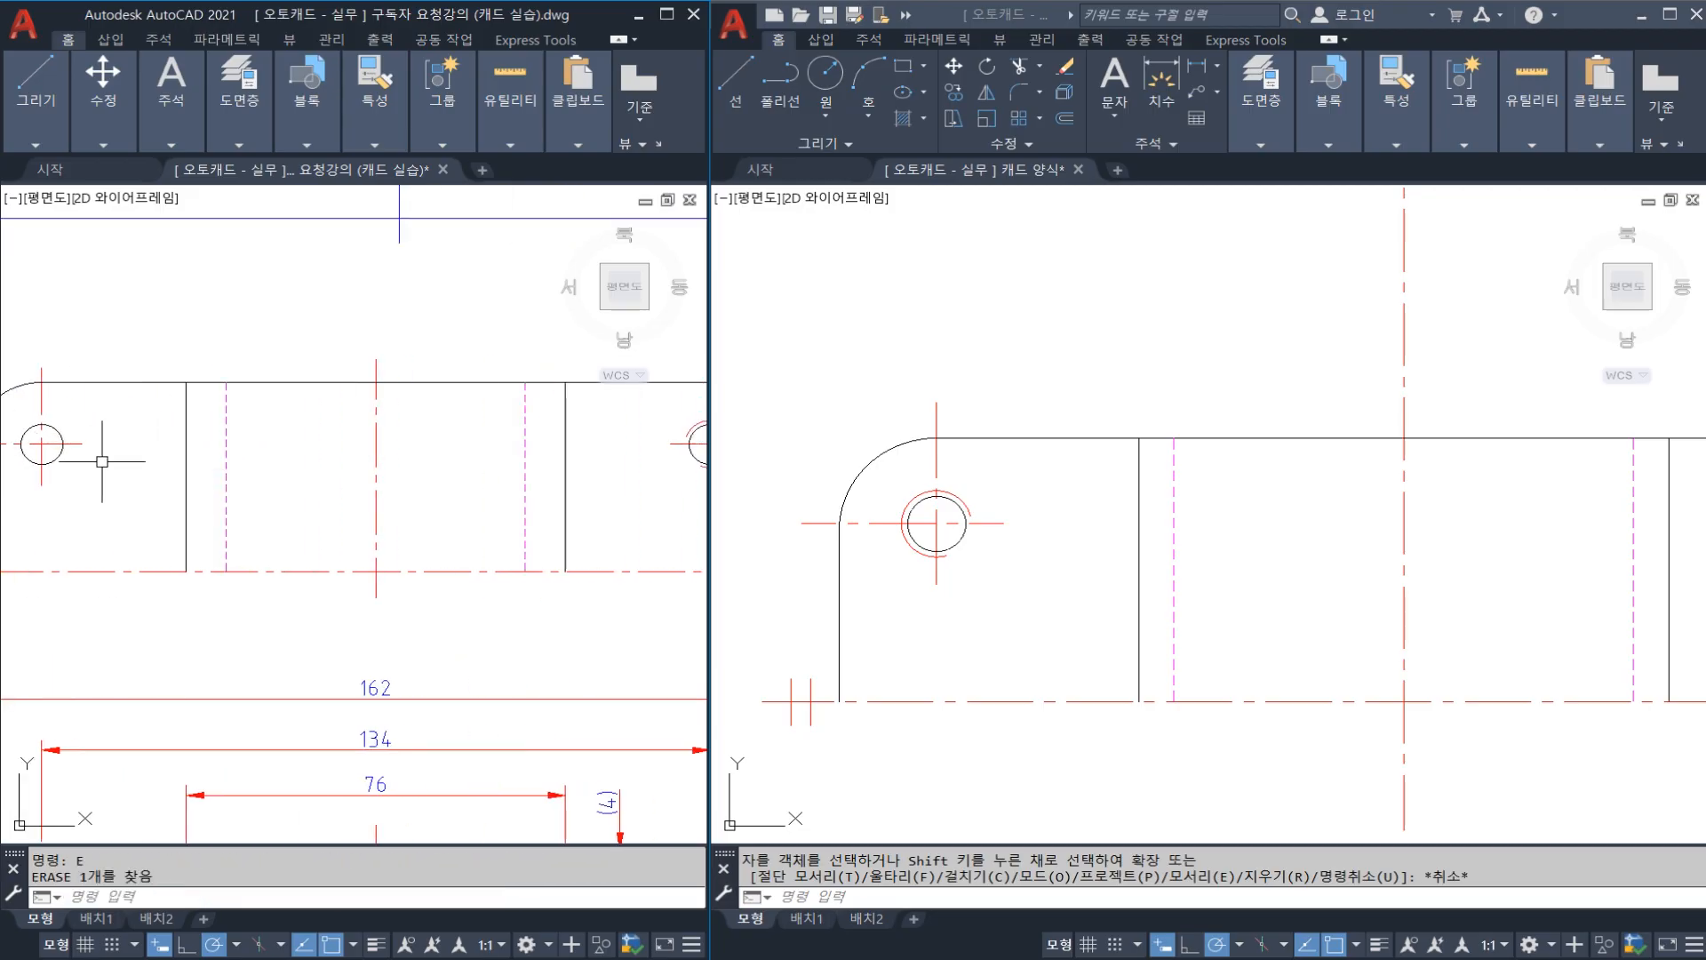
middle_drag(366, 455, 131, 472)
scroll(565, 442, up, 2)
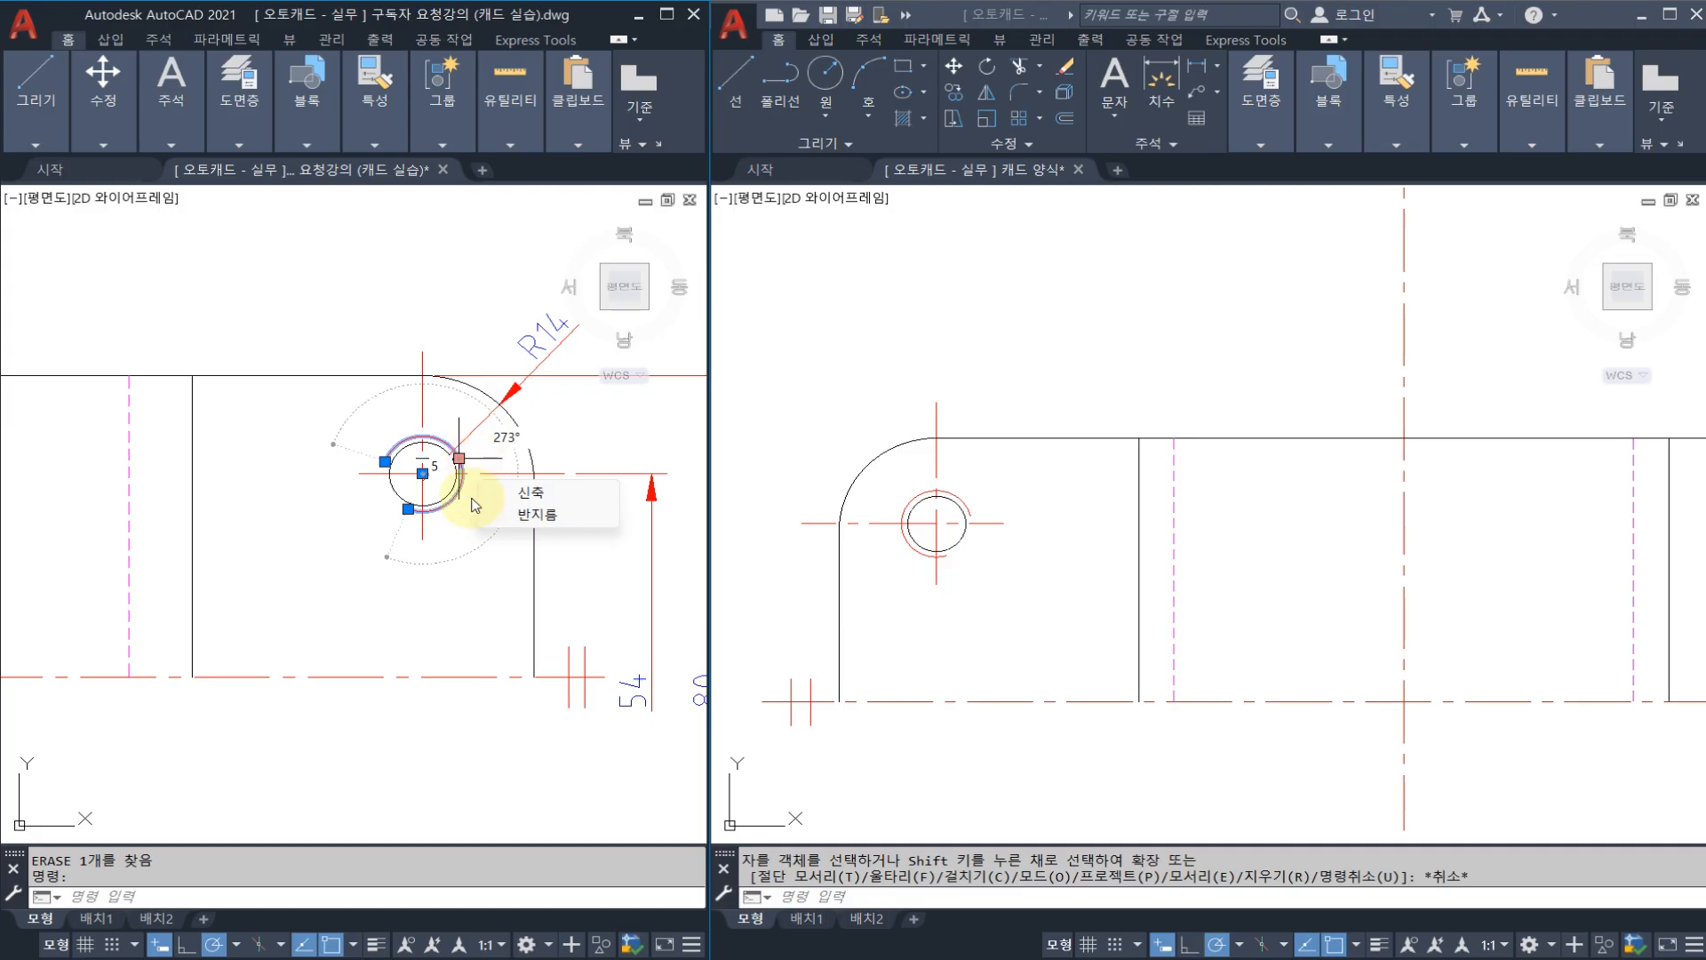
key(Escape)
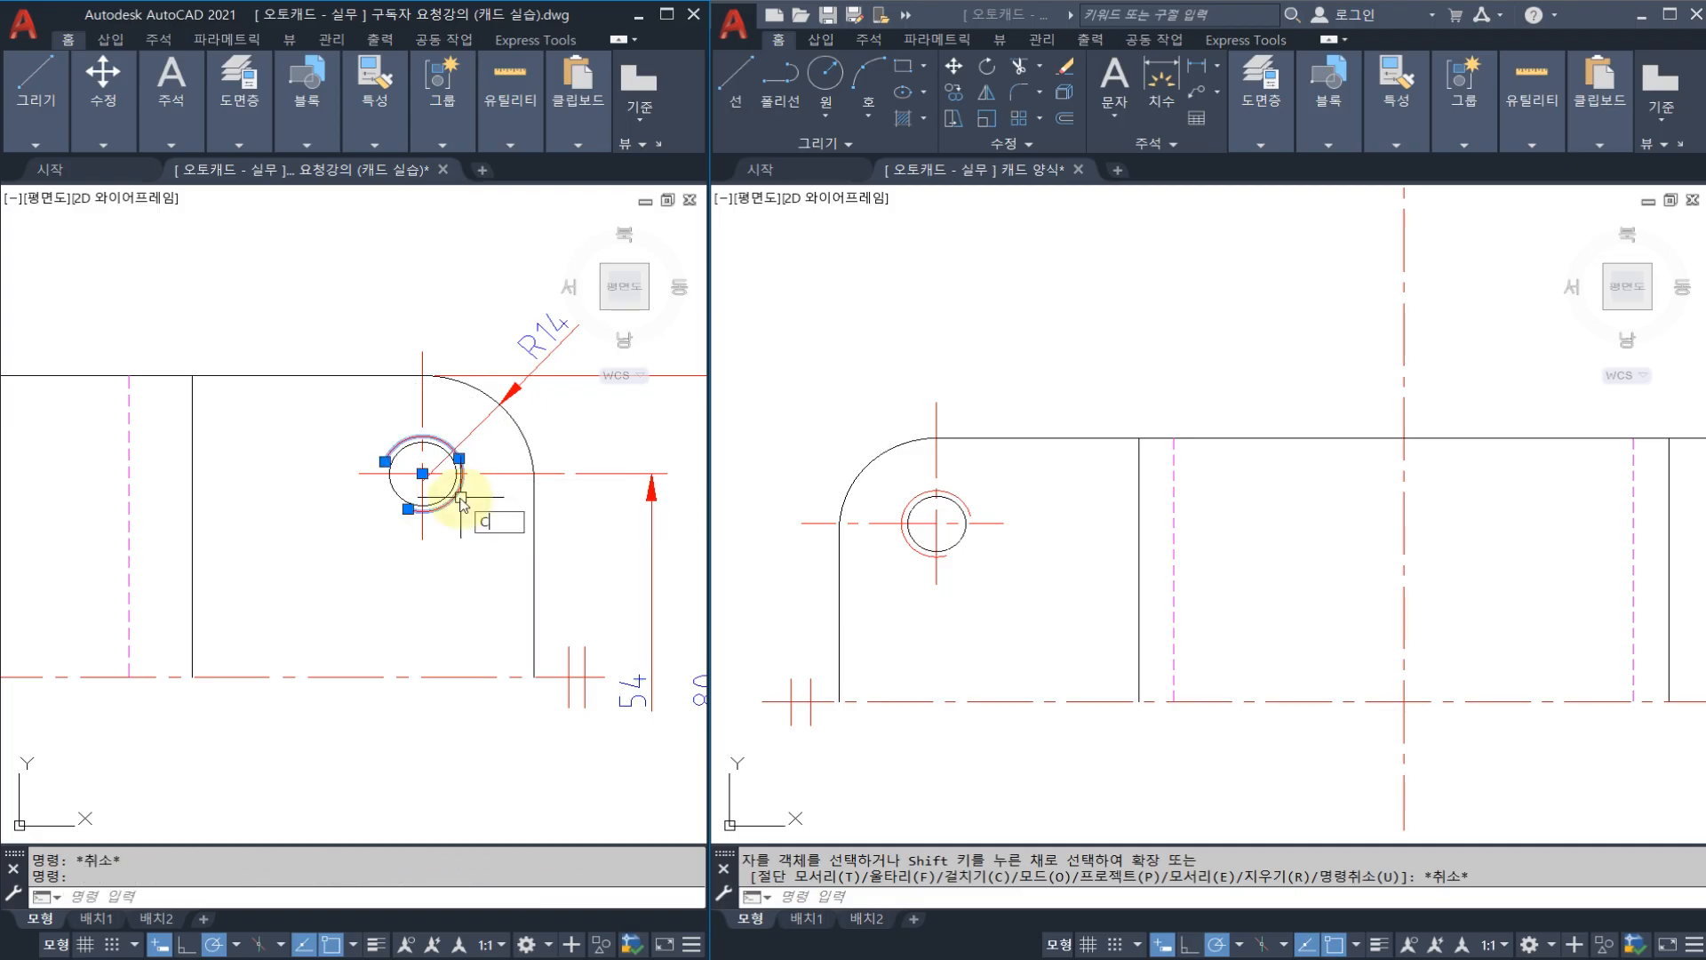
text(o)
key(space)
click(422, 474)
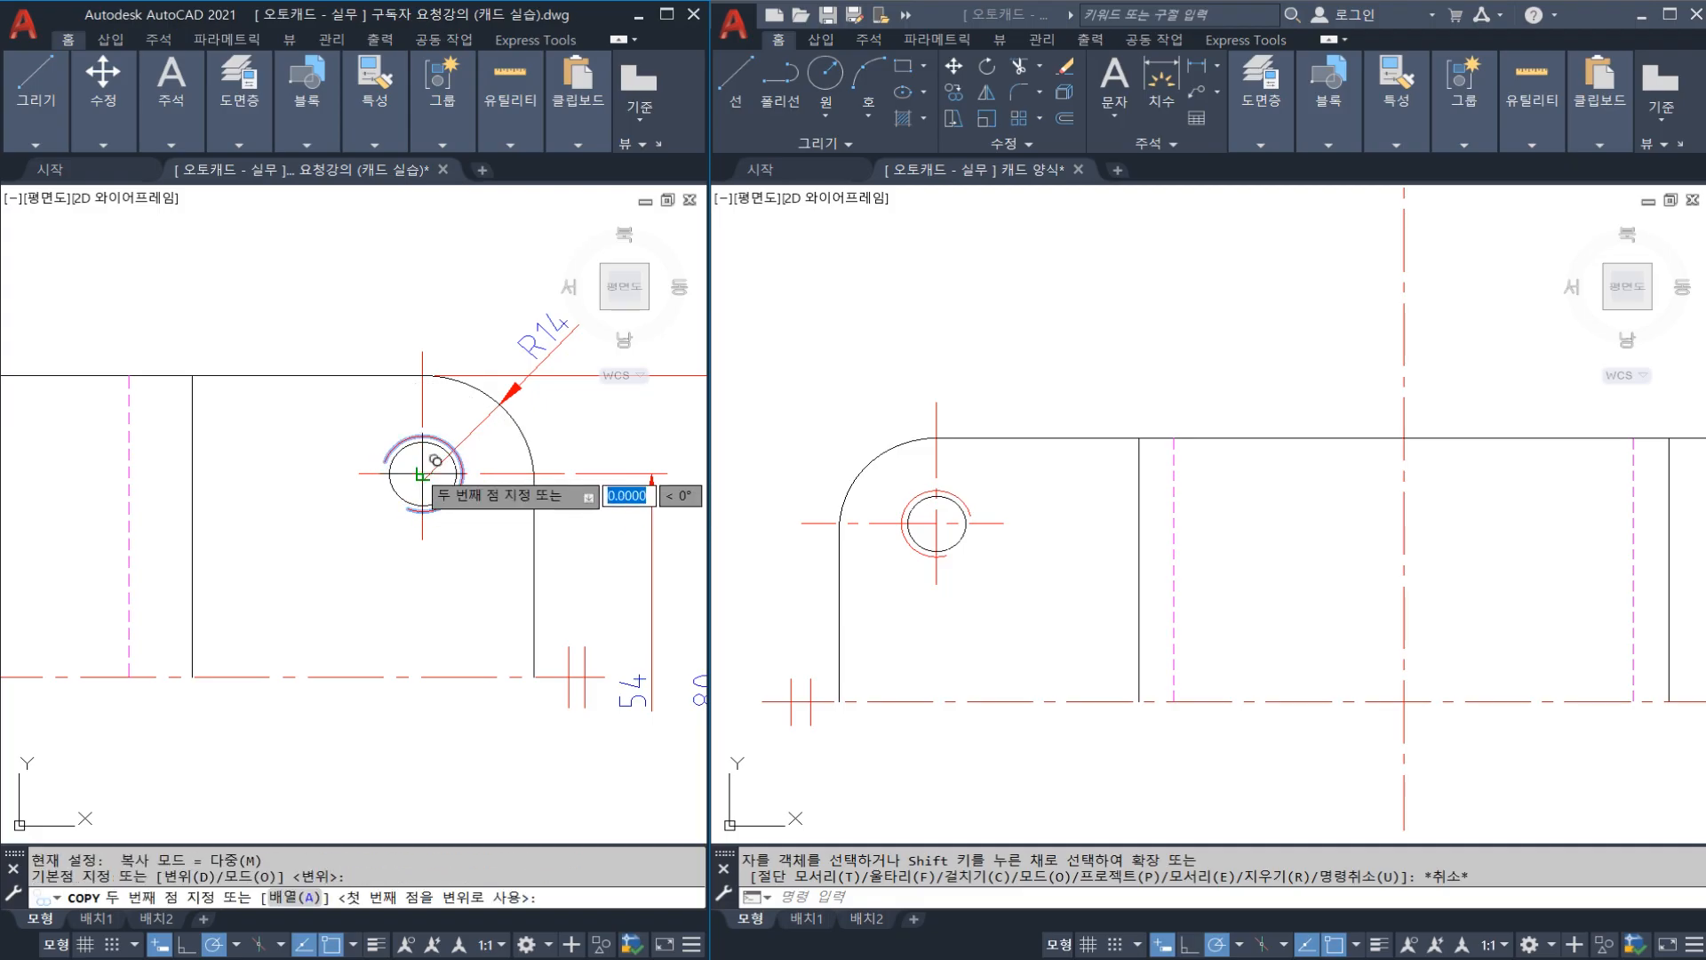
scroll(433, 472, down, 2)
middle_drag(235, 520, 631, 500)
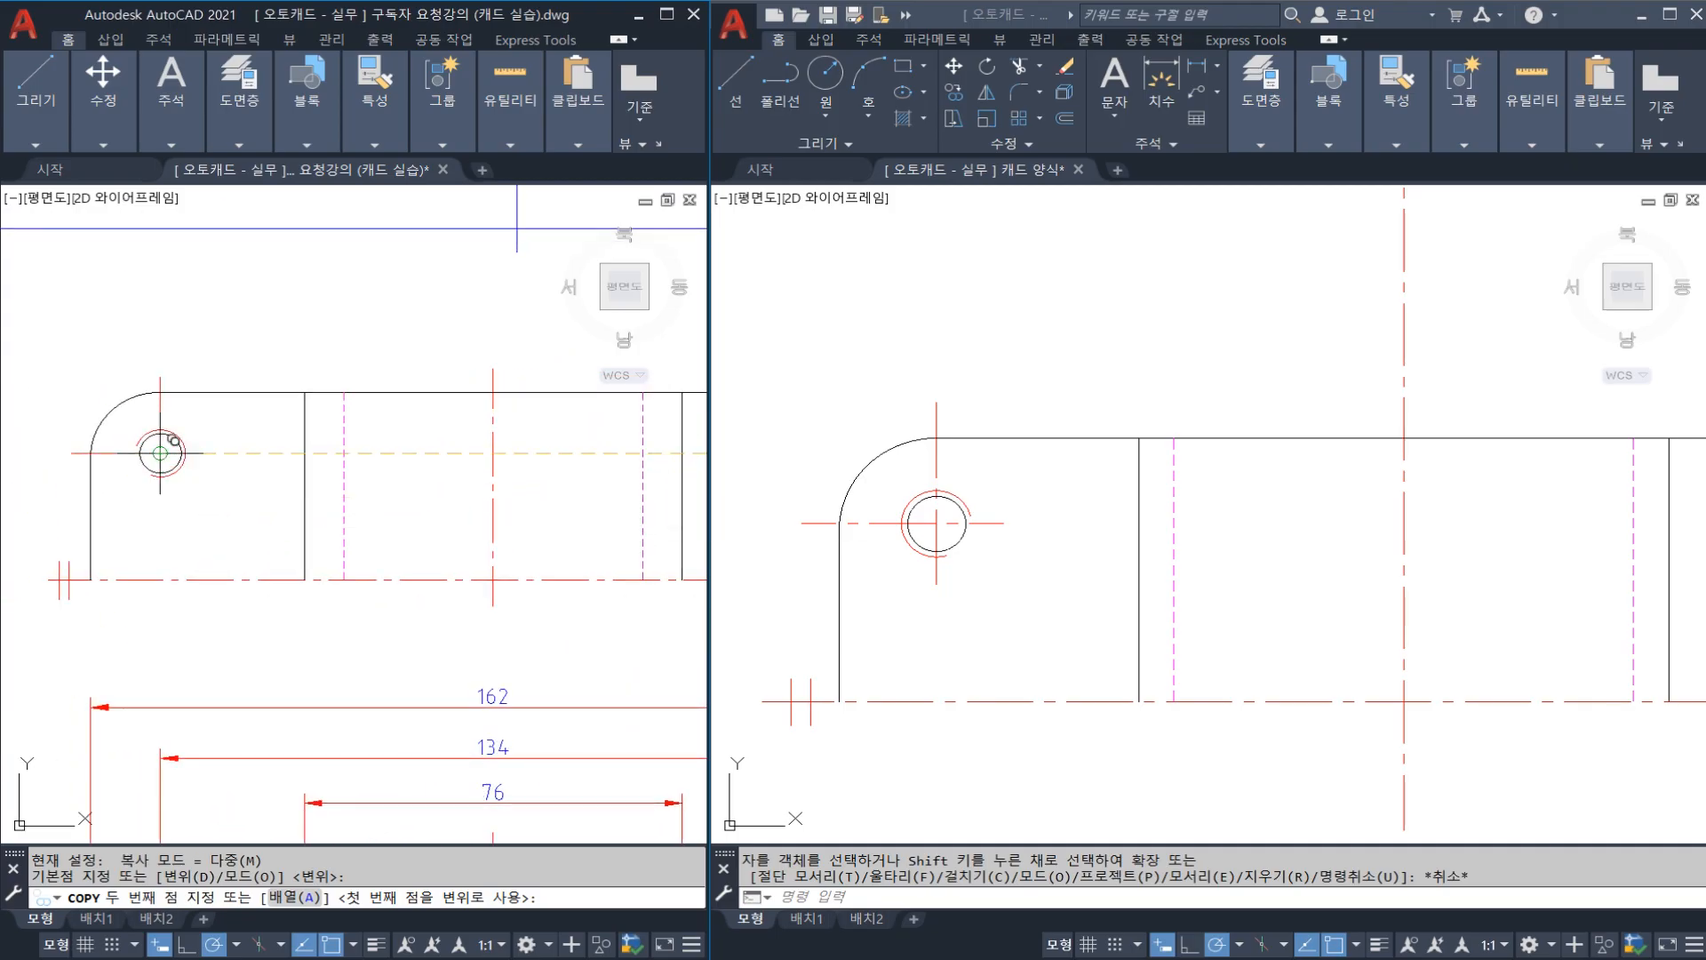
click(160, 454)
key(Escape)
Step: Return to the redrawn plate and erase the mirrored thread arc of the top view's left hole
middle_drag(457, 484, 412, 477)
scroll(1037, 527, down, 2)
click(1036, 529)
key(Escape)
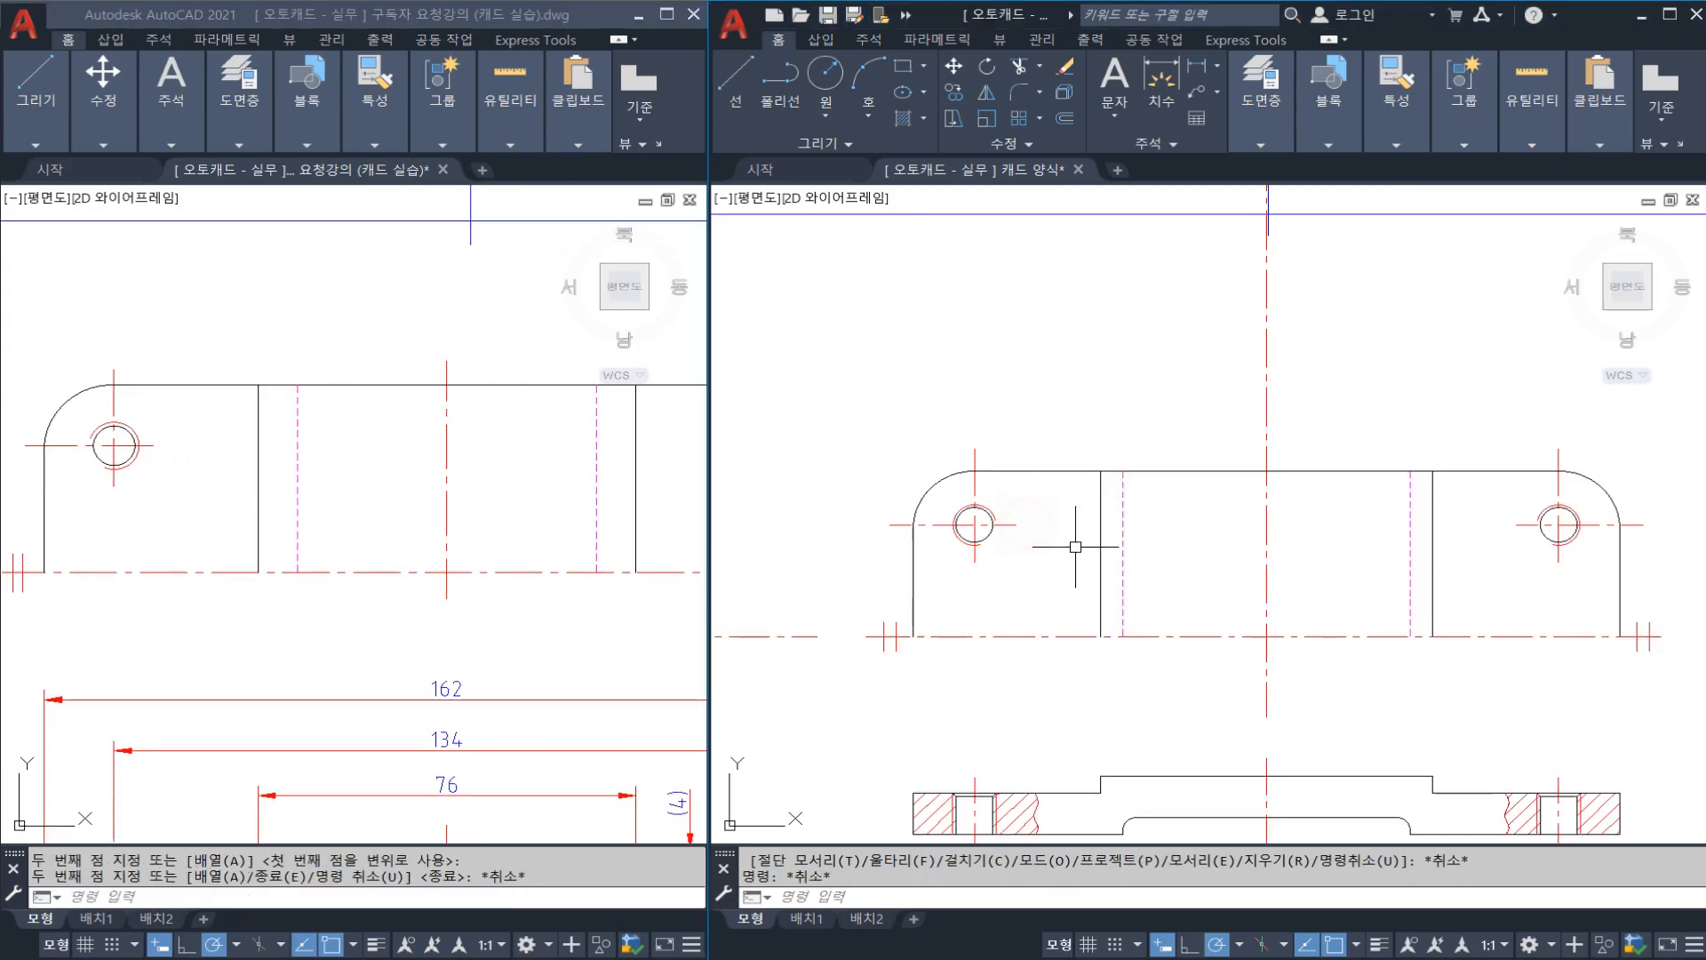
scroll(1075, 546, up, 2)
middle_drag(1117, 556, 939, 488)
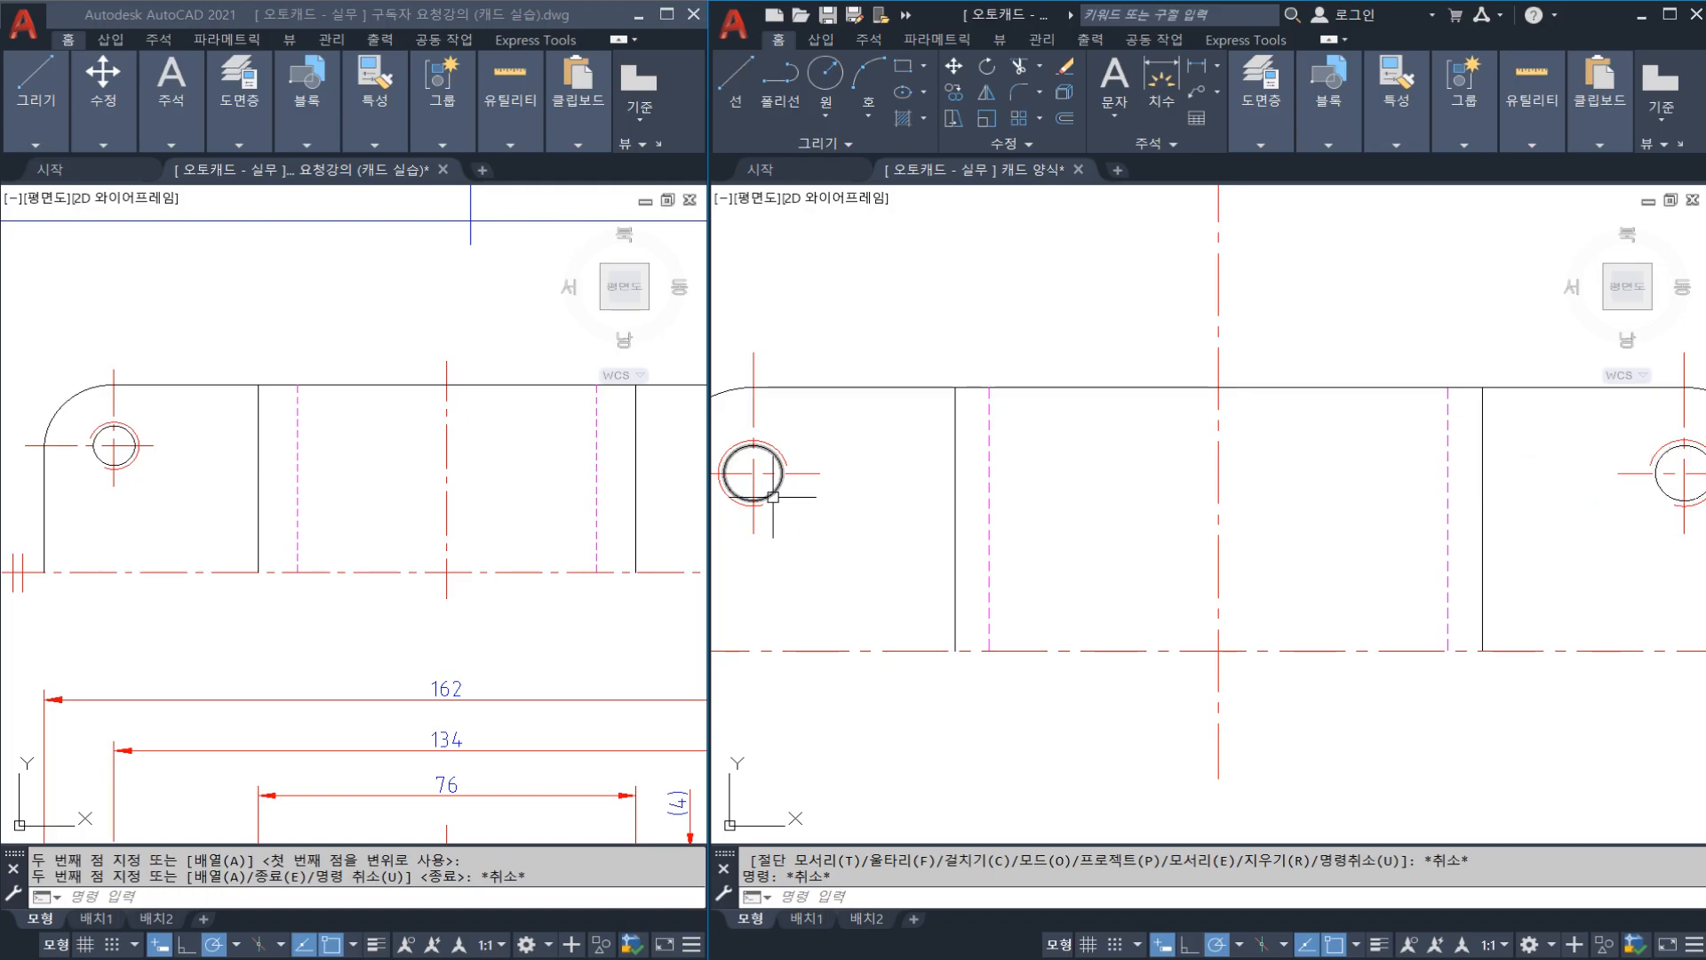
click(778, 442)
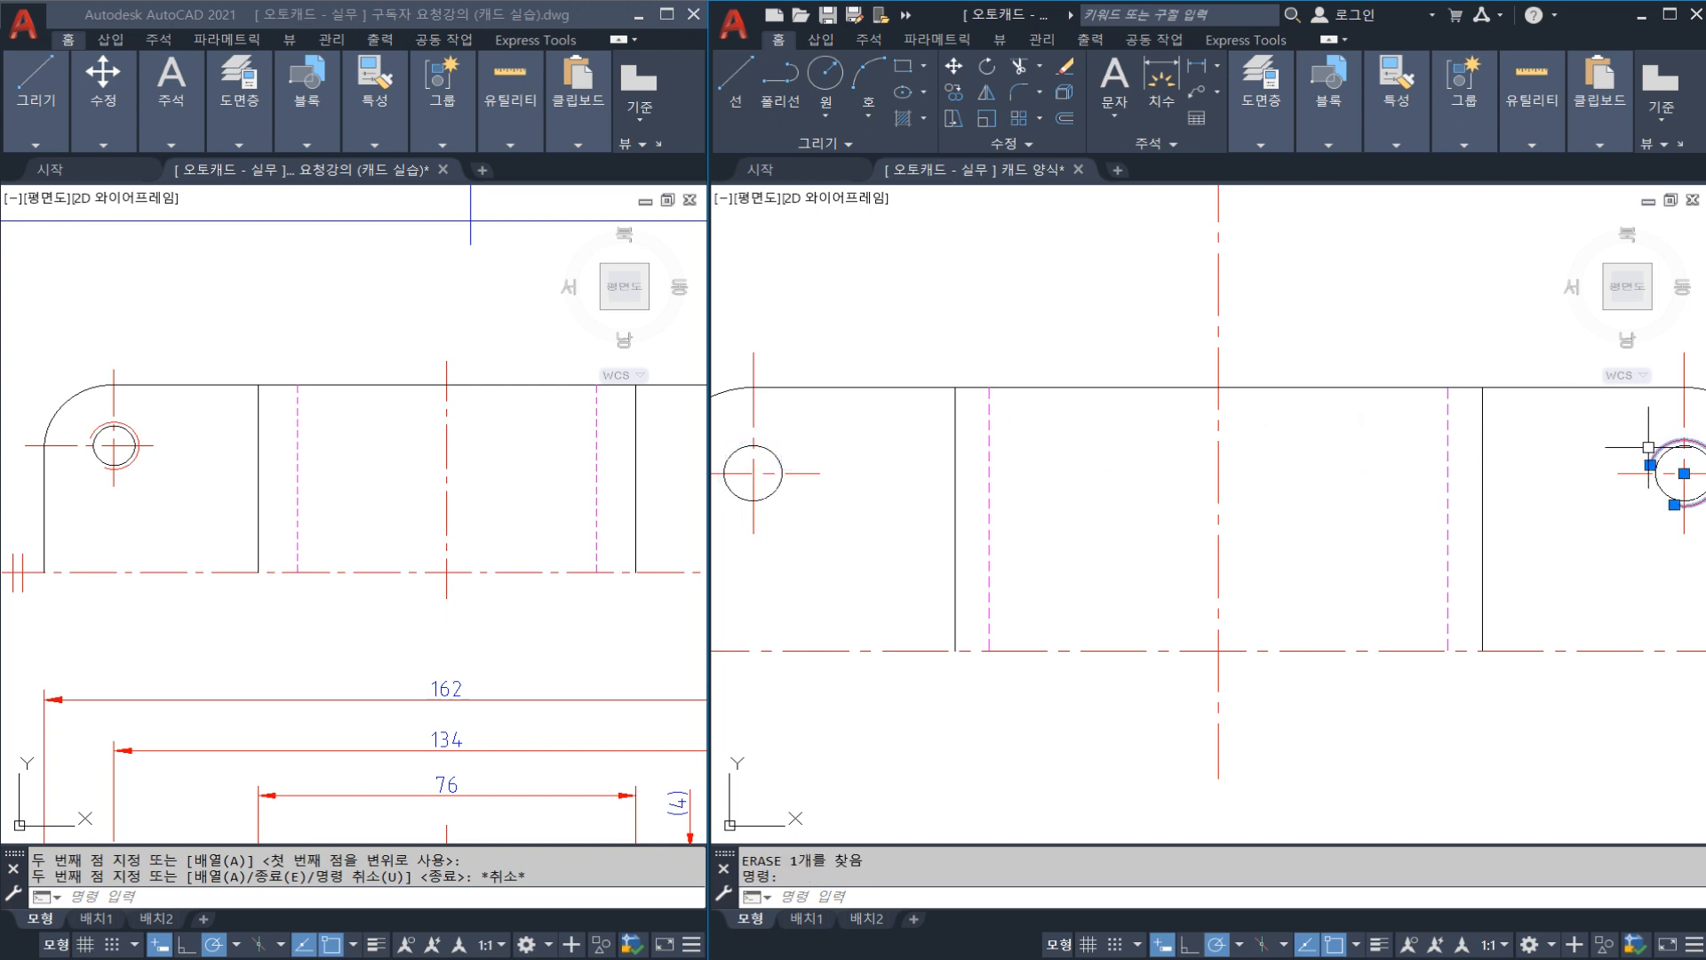
Step: Copy the top view's right-hole thread arc onto the left hole, from hole centre to hole centre
text(co)
key(Return)
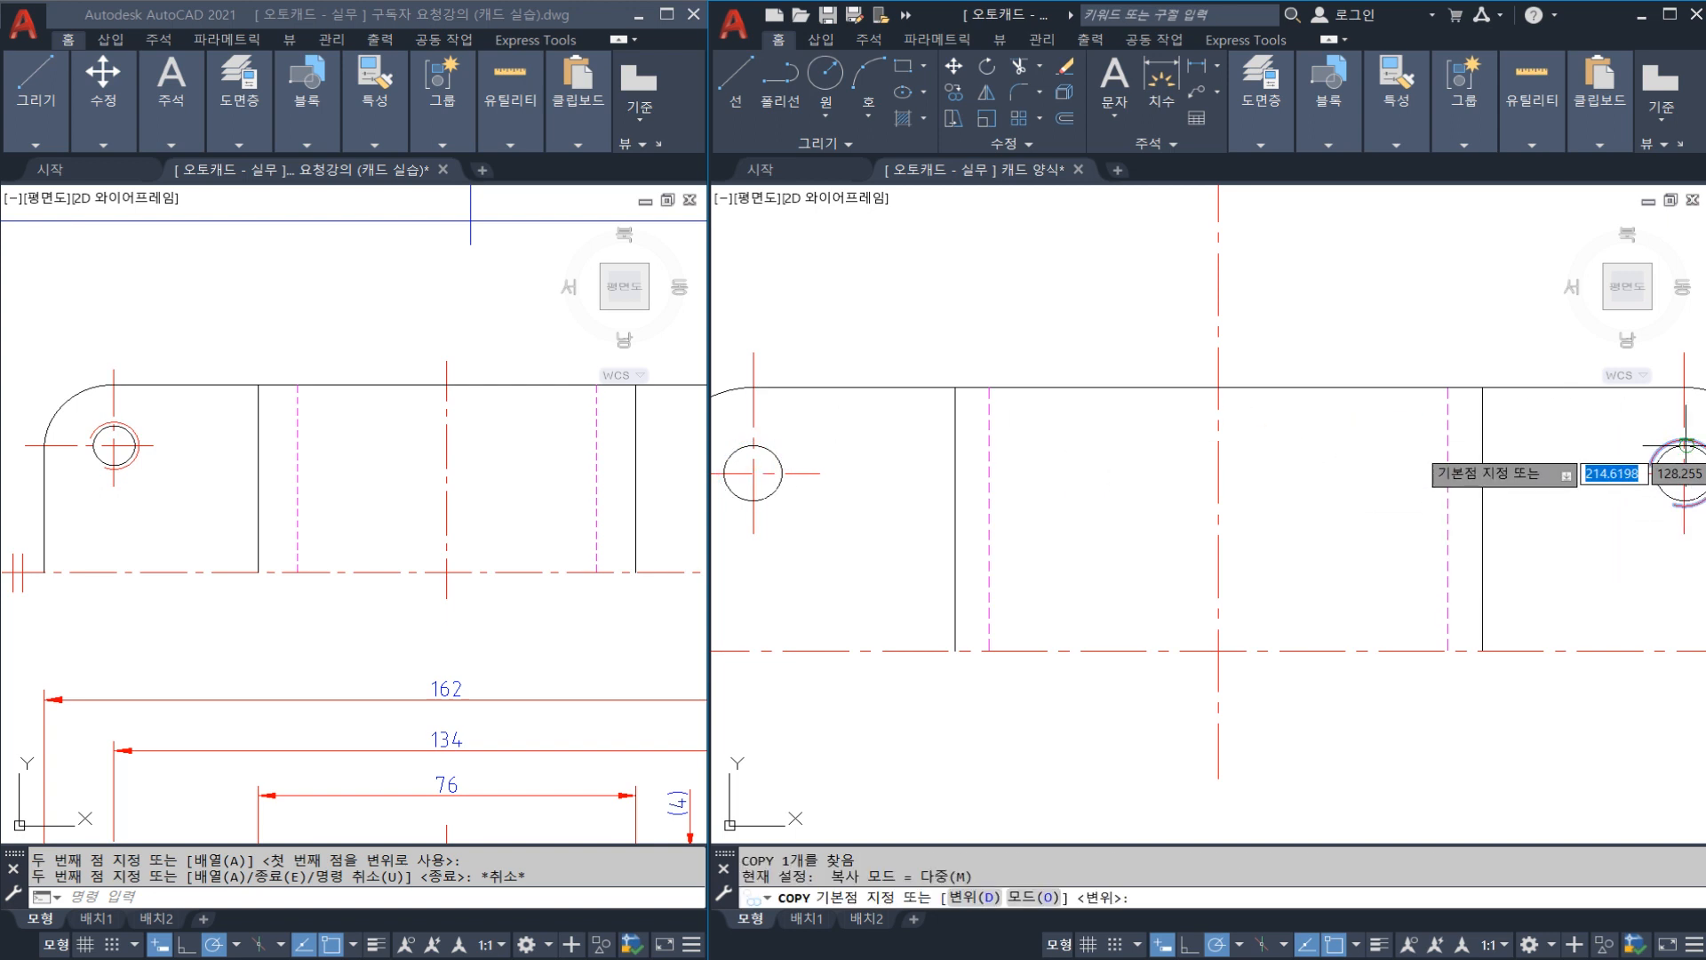
click(1685, 473)
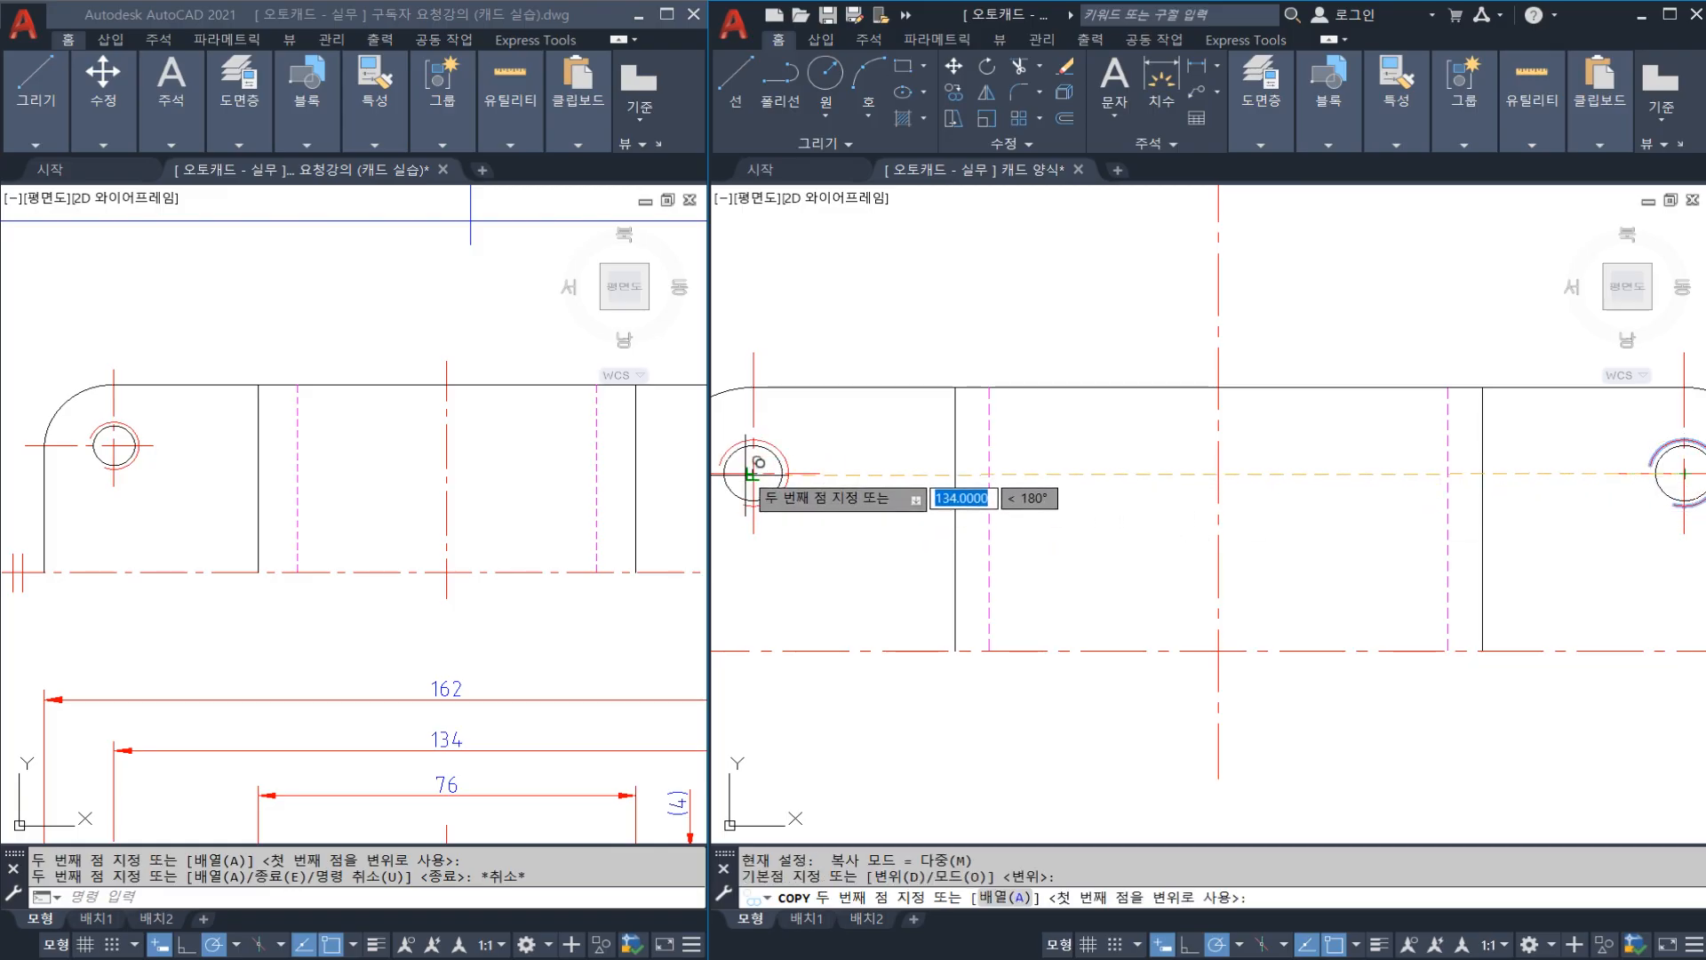
key(Escape)
scroll(1071, 534, down, 4)
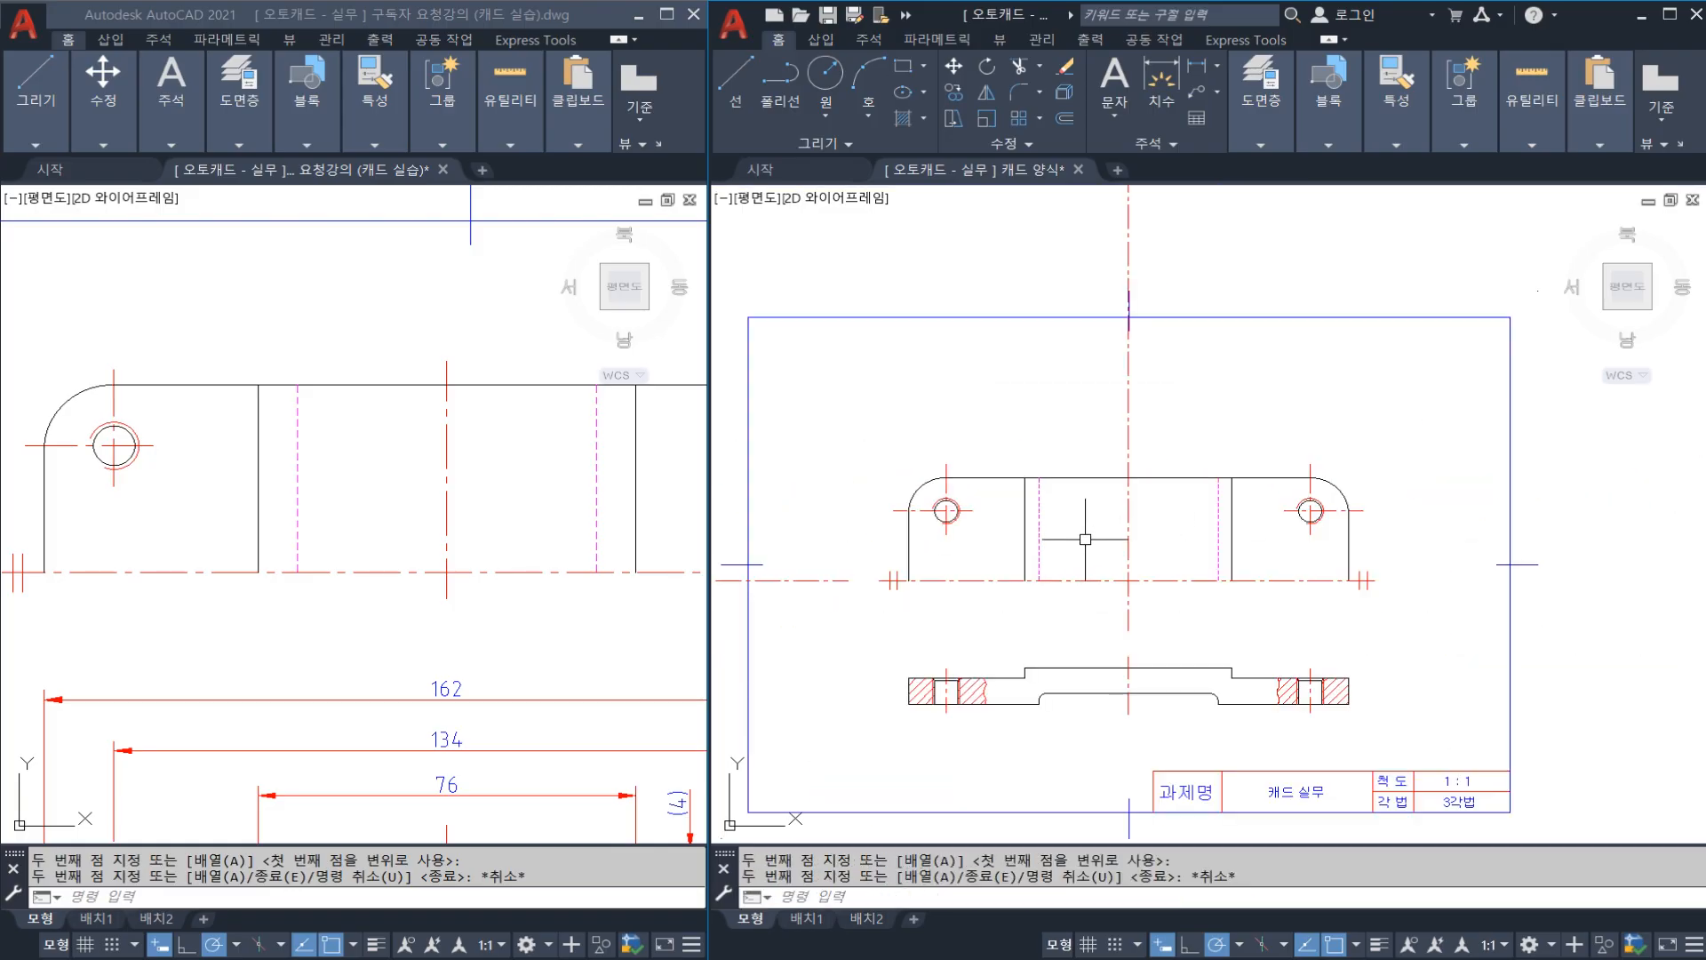
Step: Break the vertical centreline just above the top view and erase its excess upper part
click(1125, 465)
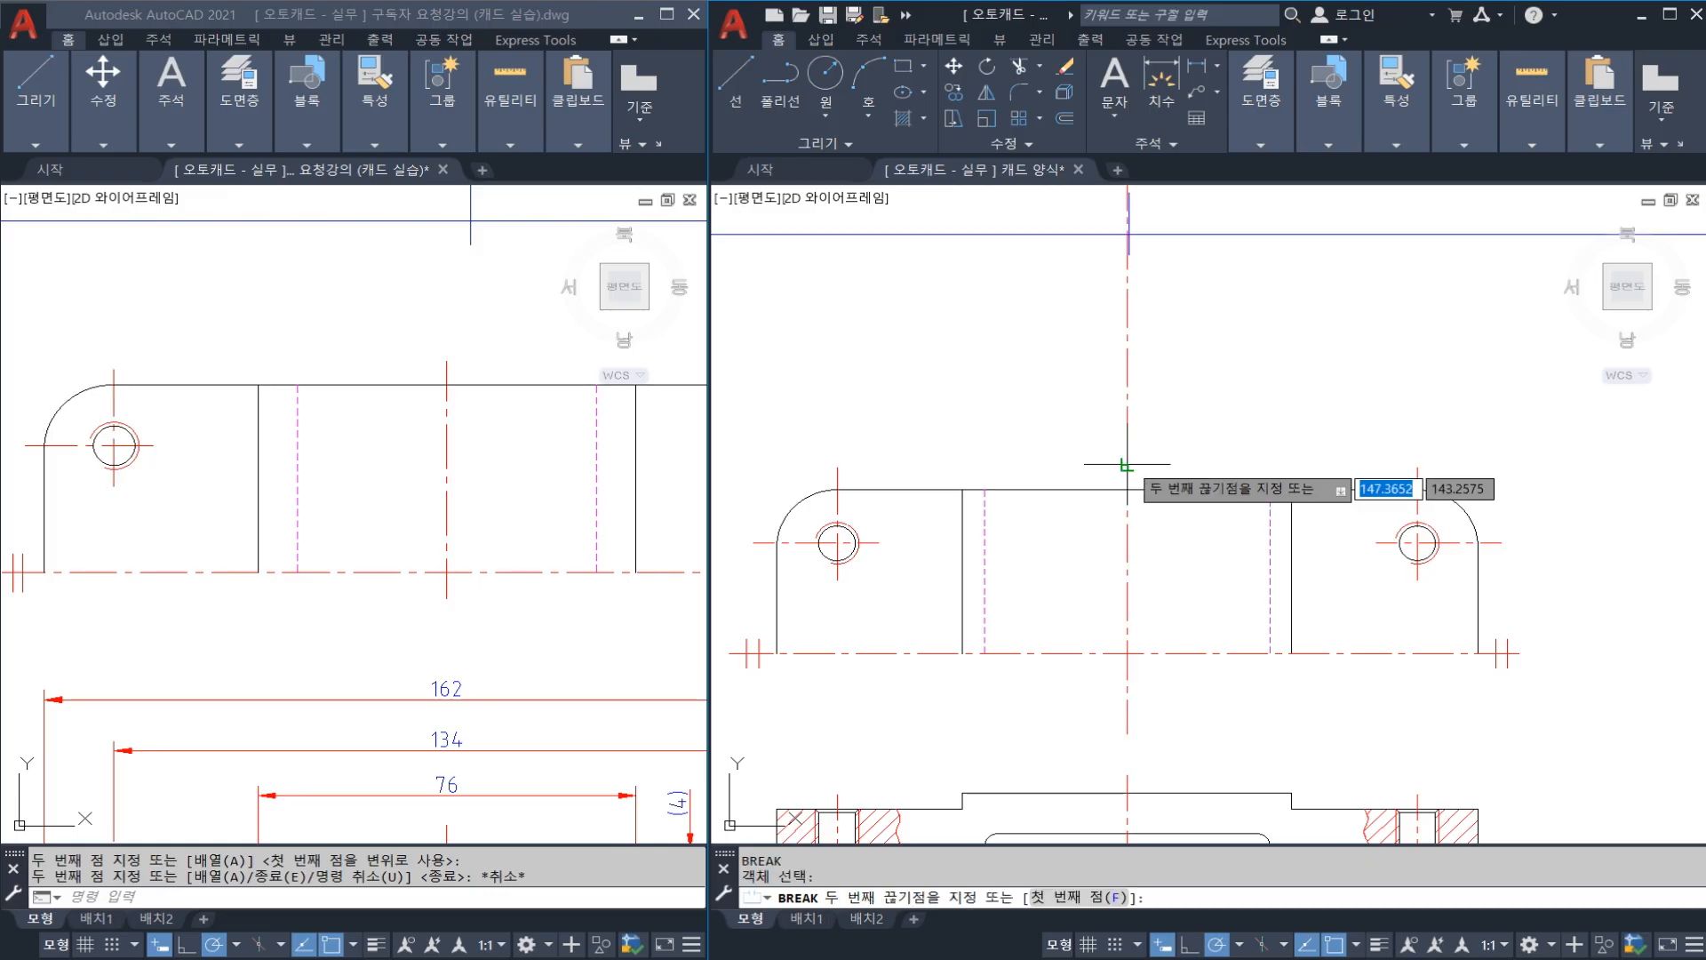
click(1127, 426)
key(Escape)
click(1173, 411)
click(1079, 371)
text(e)
Step: Erase the leftover piece of horizontal centreline beyond the symmetry mark on the top view's left side
scroll(969, 469, down, 3)
middle_drag(969, 469, 1141, 387)
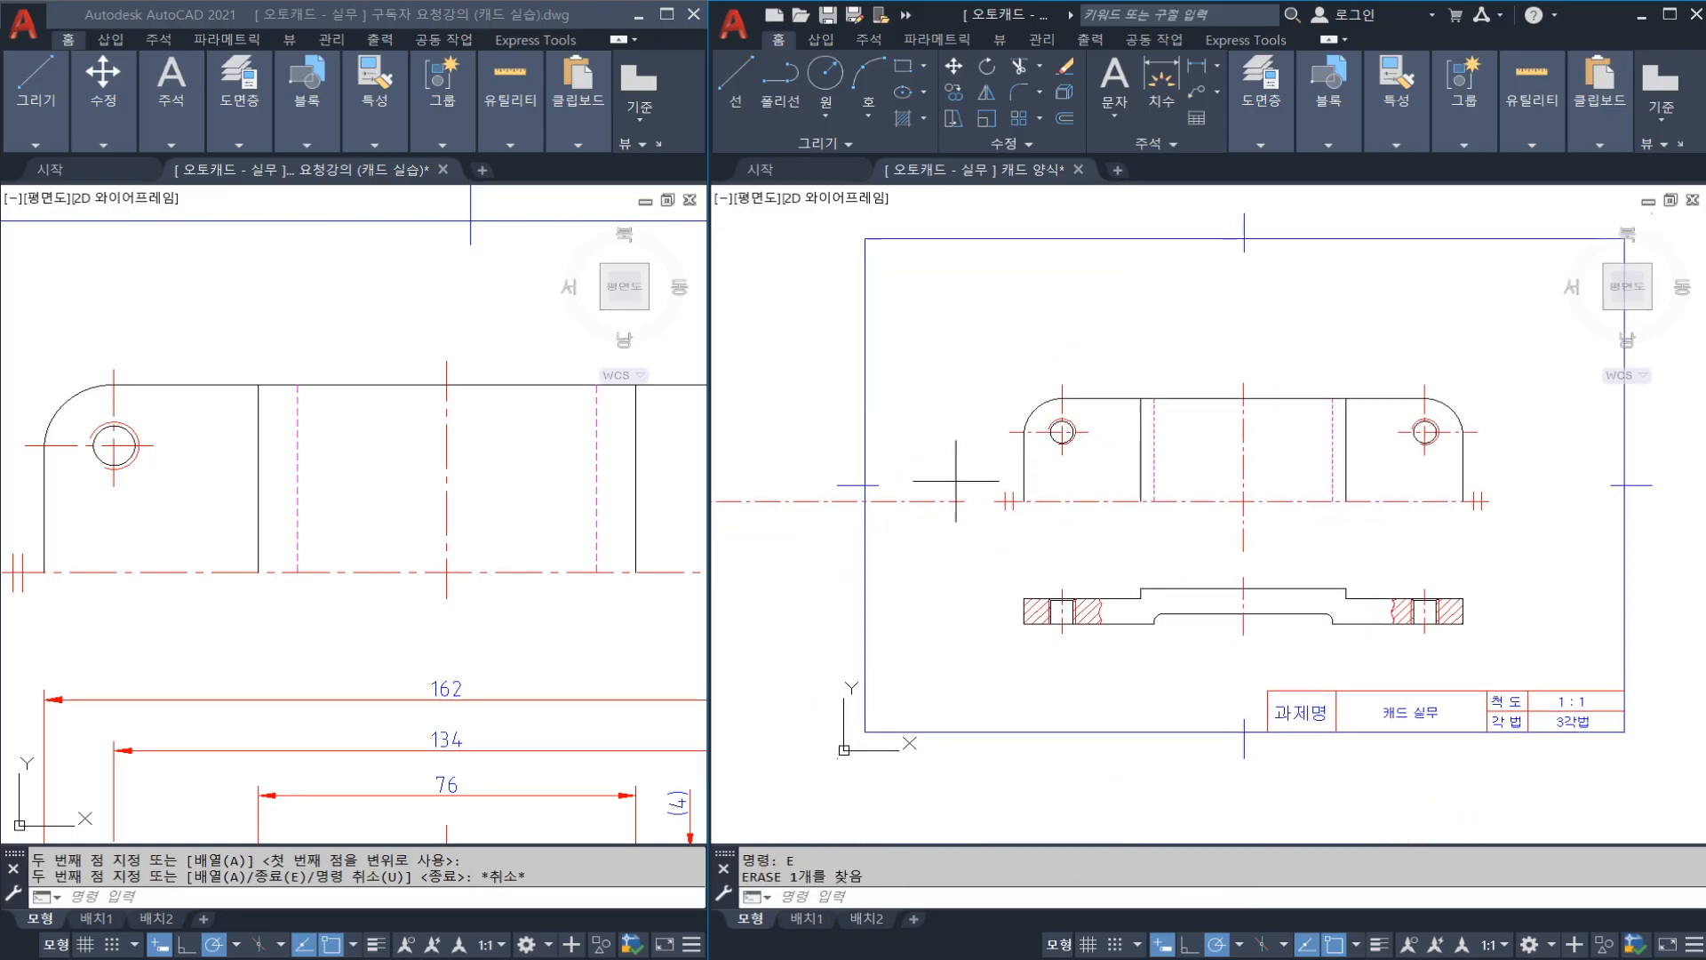
click(956, 479)
click(938, 521)
text(e)
Step: Compare with the full reference plate and use Break to shorten the top view's vertical centreline just below the horizontal symmetry line
click(551, 663)
key(Escape)
scroll(519, 580, down, 2)
mouse_move(502, 595)
middle_down()
mouse_move(415, 477)
mouse_move(386, 510)
middle_up()
click(1197, 507)
key(Escape)
mouse_move(1289, 525)
middle_down()
mouse_move(1260, 522)
mouse_move(1310, 533)
mouse_move(1257, 528)
middle_up()
scroll(1260, 521, up, 2)
text(br)
click(1189, 533)
key(Escape)
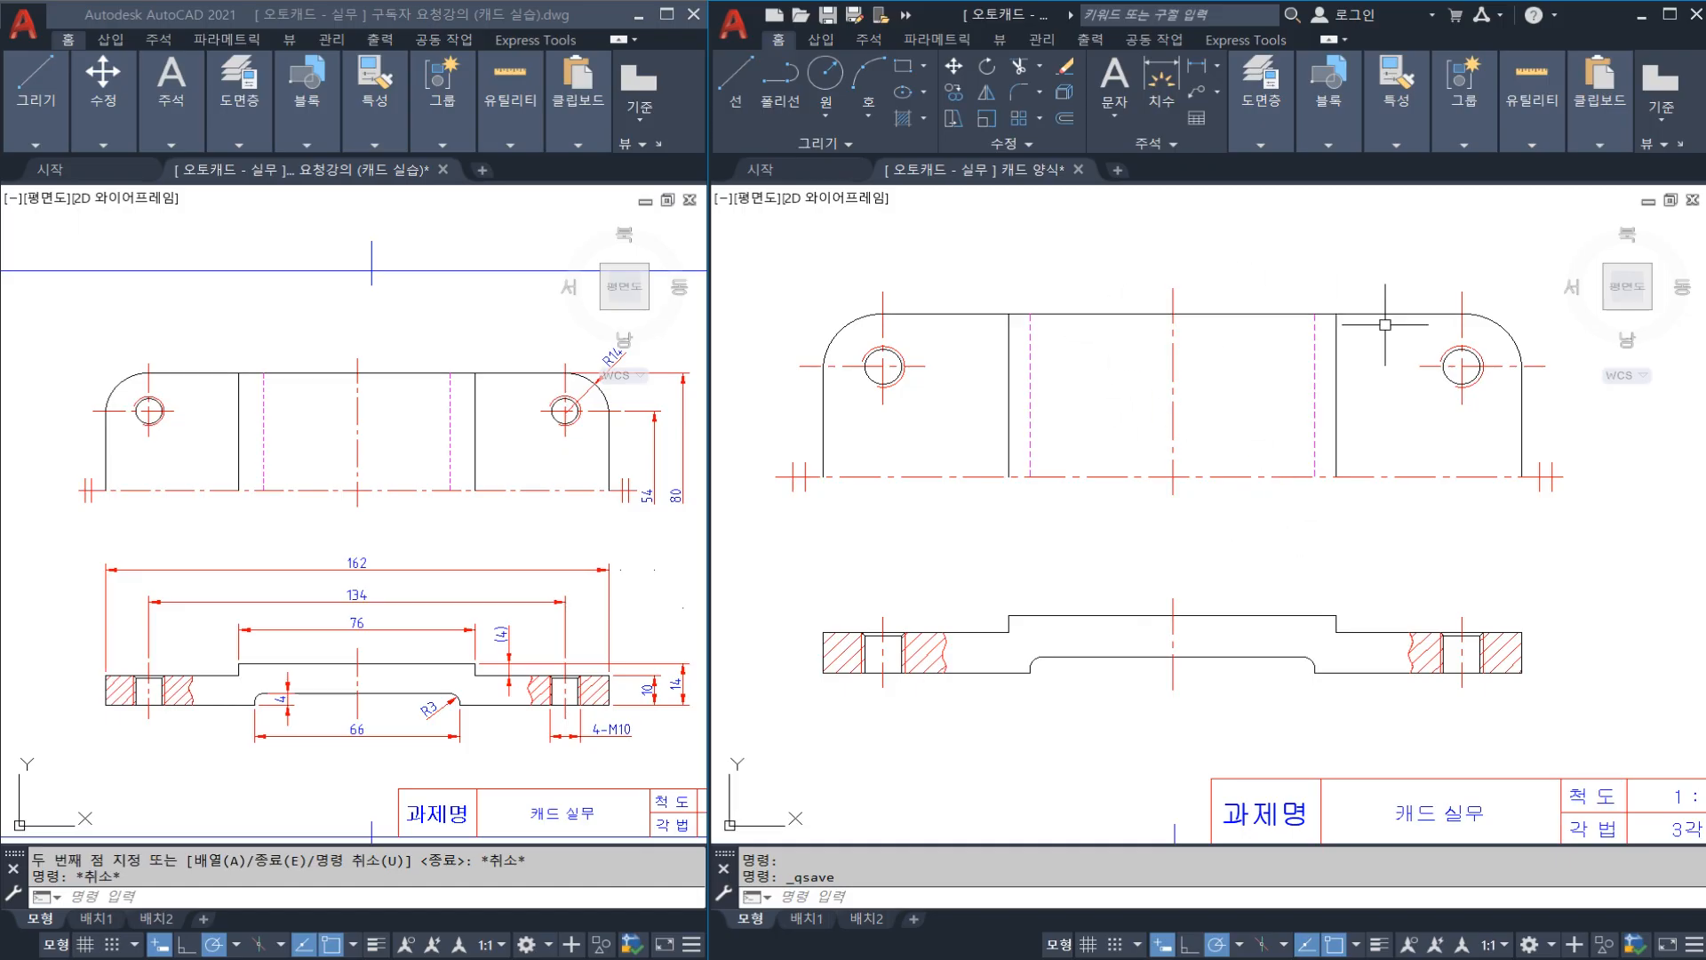
Step: Move the whole top view straight upward, farther from the front view, and save the drawing
scroll(1434, 515, down, 4)
mouse_move(1425, 528)
middle_down()
mouse_move(1191, 625)
mouse_move(1318, 588)
middle_up()
scroll(1203, 613, up, 2)
text(m)
key(space)
click(1389, 594)
click(835, 384)
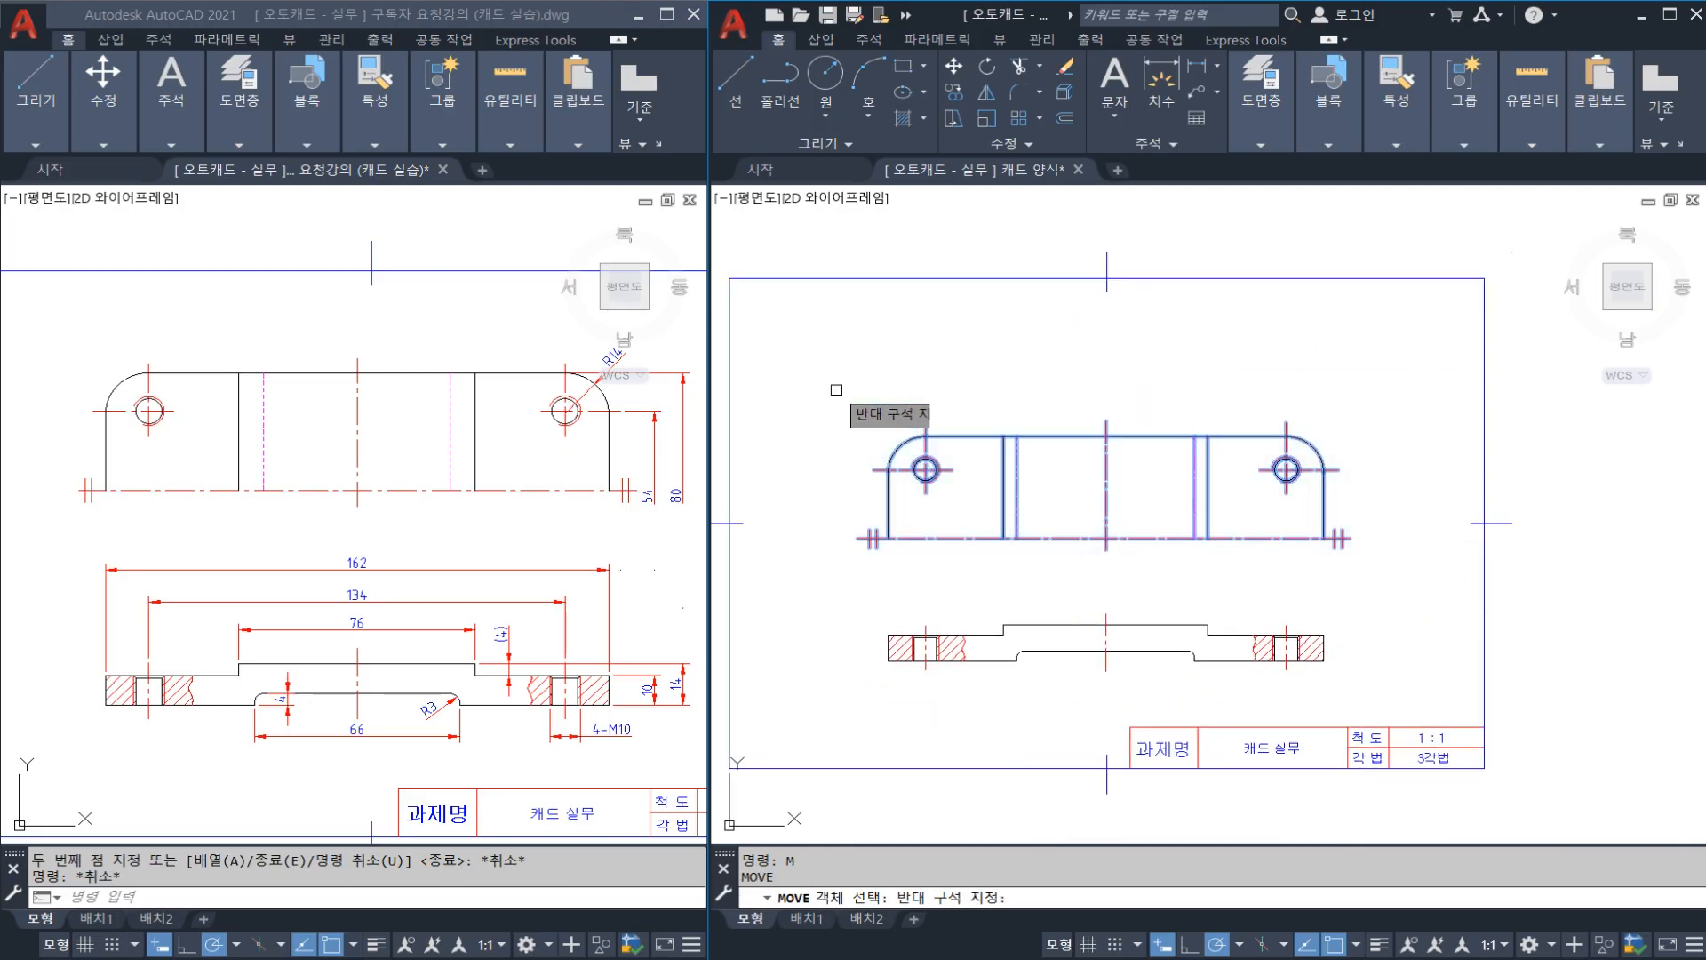
key(space)
click(920, 388)
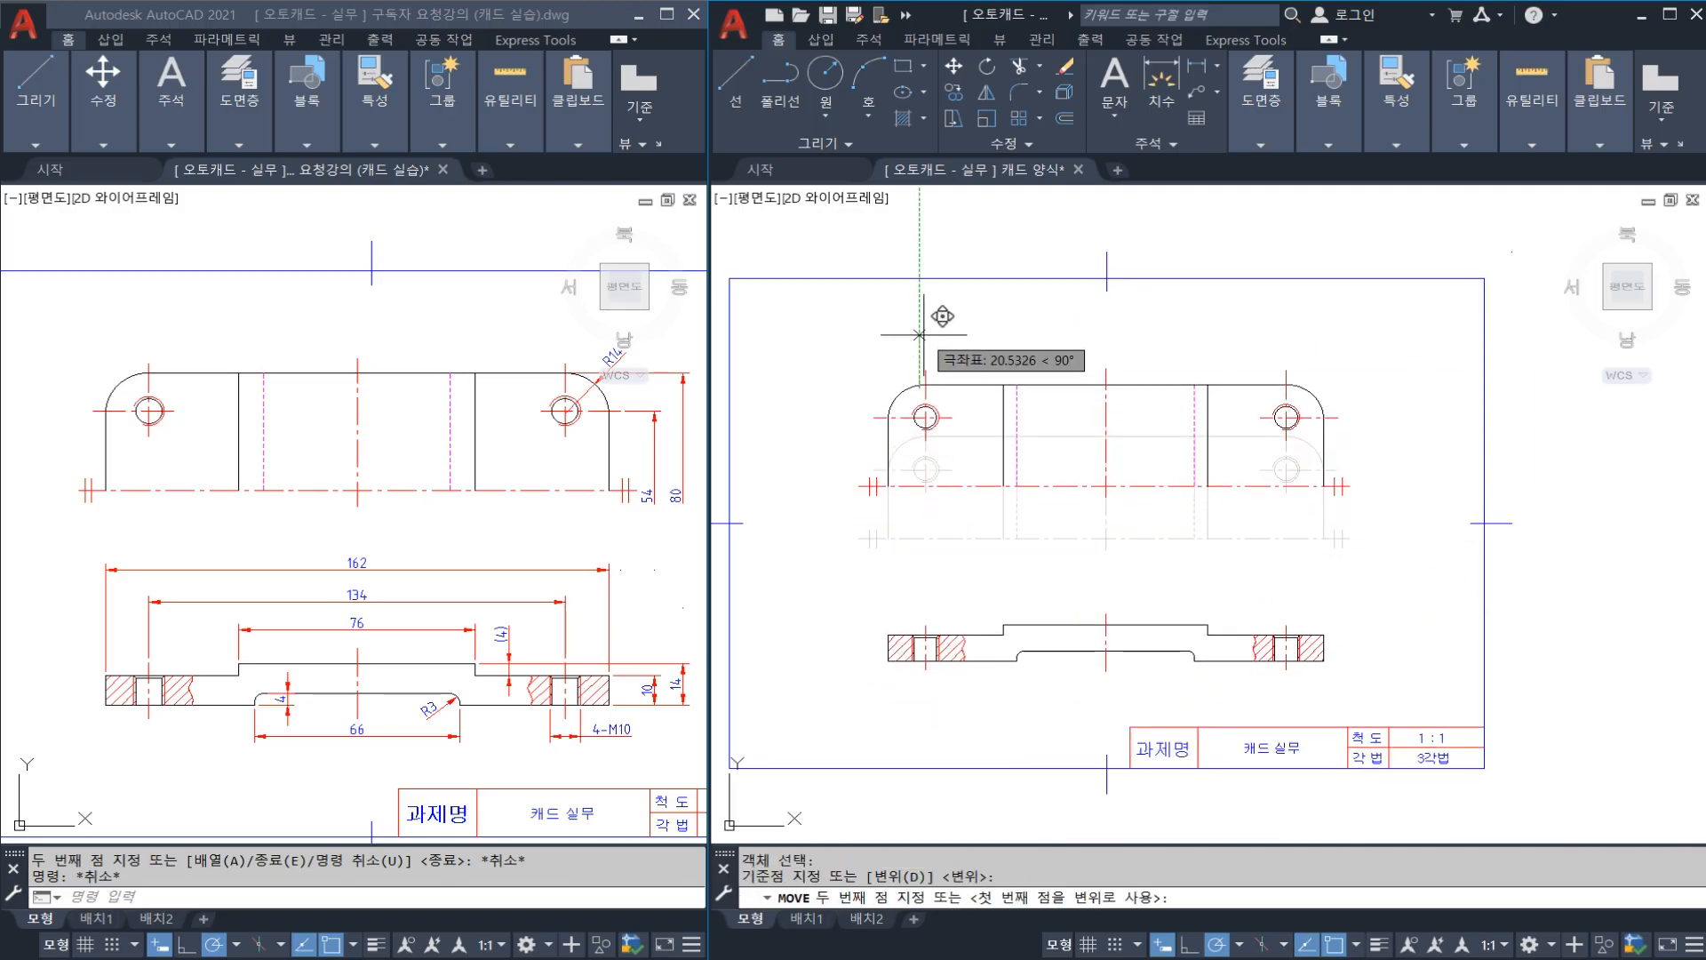
click(924, 323)
key(Escape)
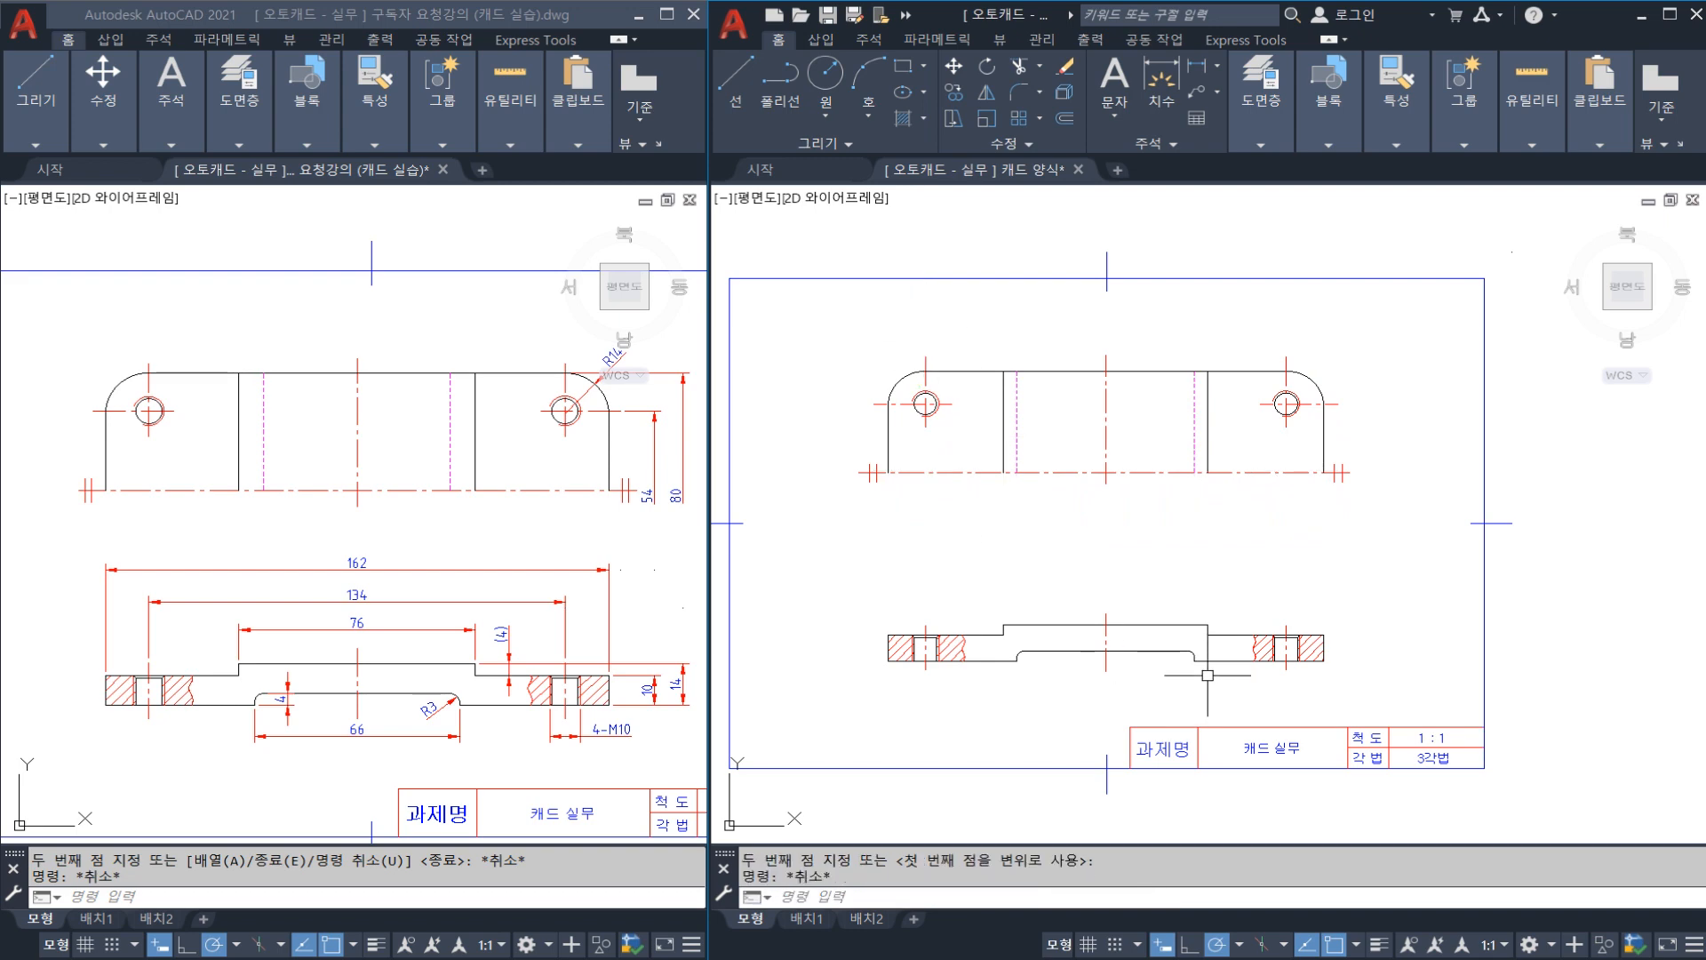
scroll(1207, 675, up, 5)
key(ctrl+s)
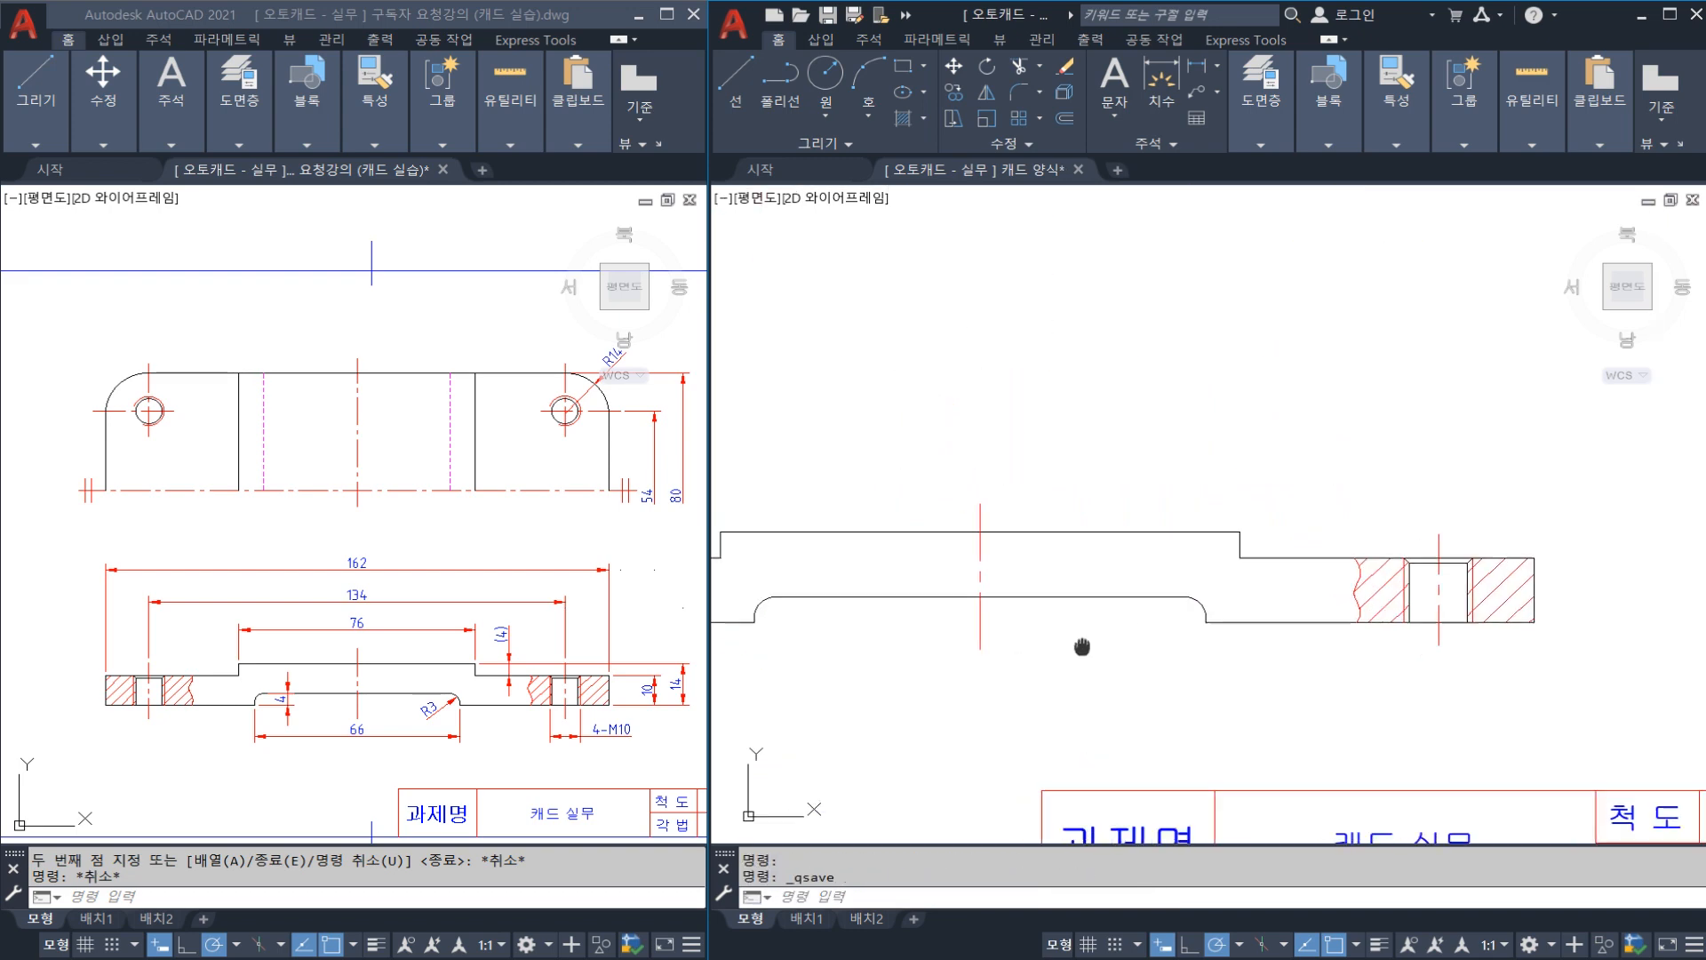
Step: Add a vertical linear dimension for the depth of the front view's underside recess, placed inside the recess near its left end
middle_drag(1021, 657, 1075, 628)
key(Return)
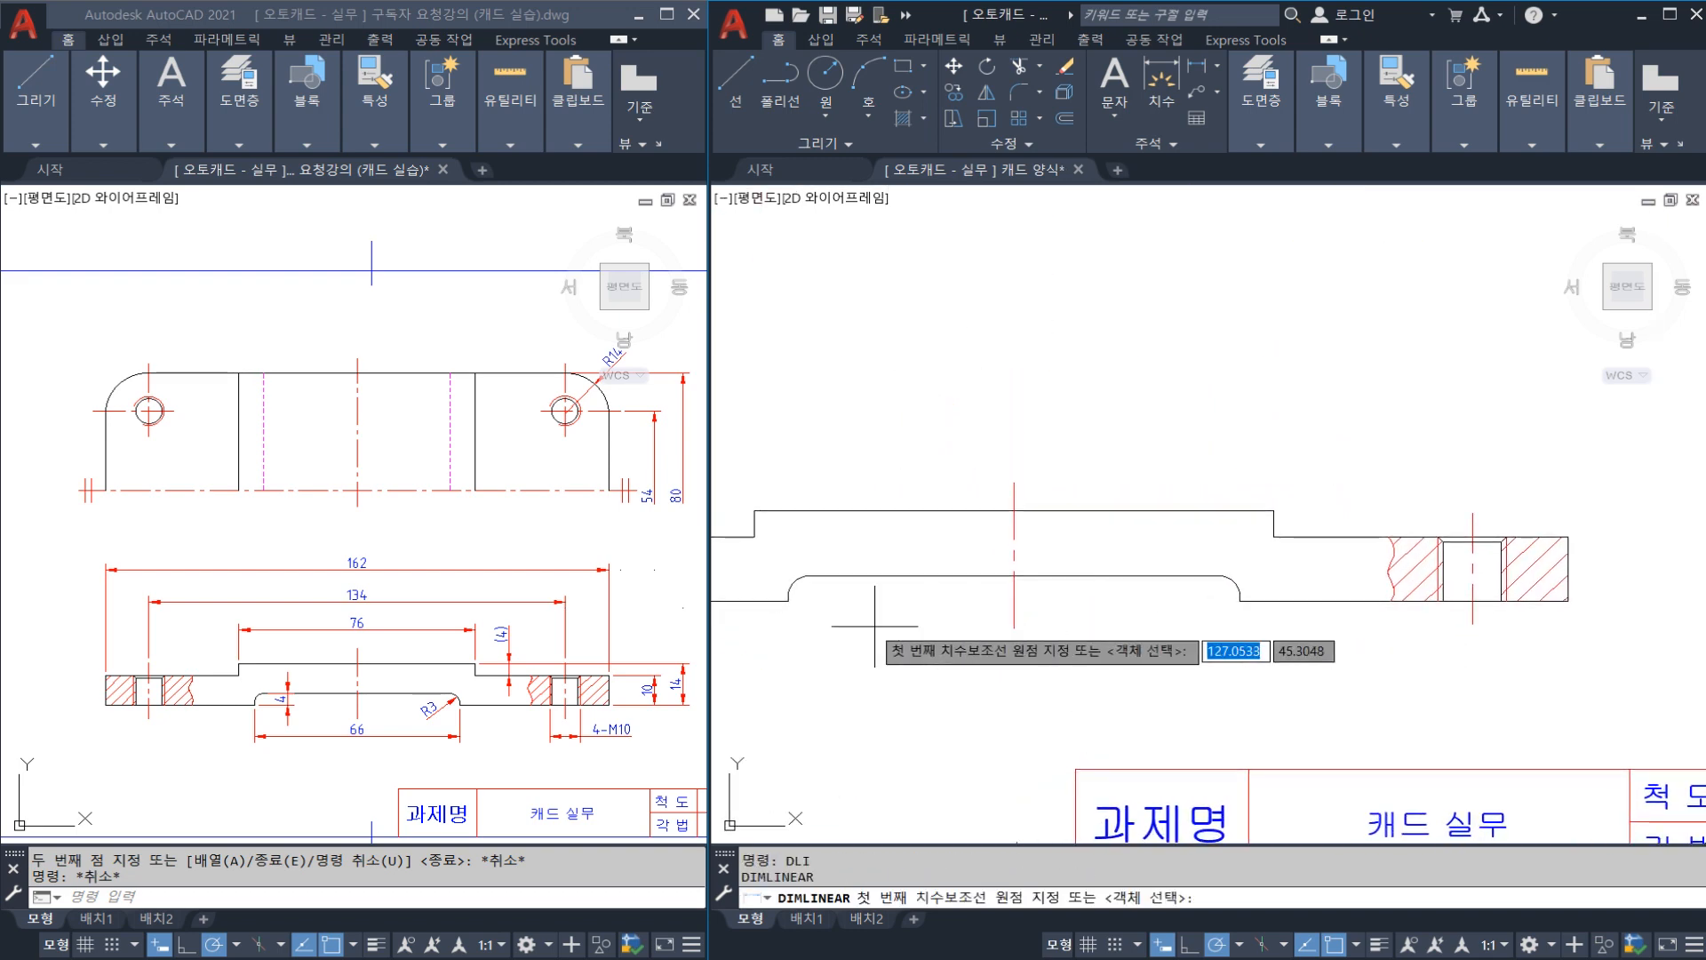
click(789, 601)
click(816, 576)
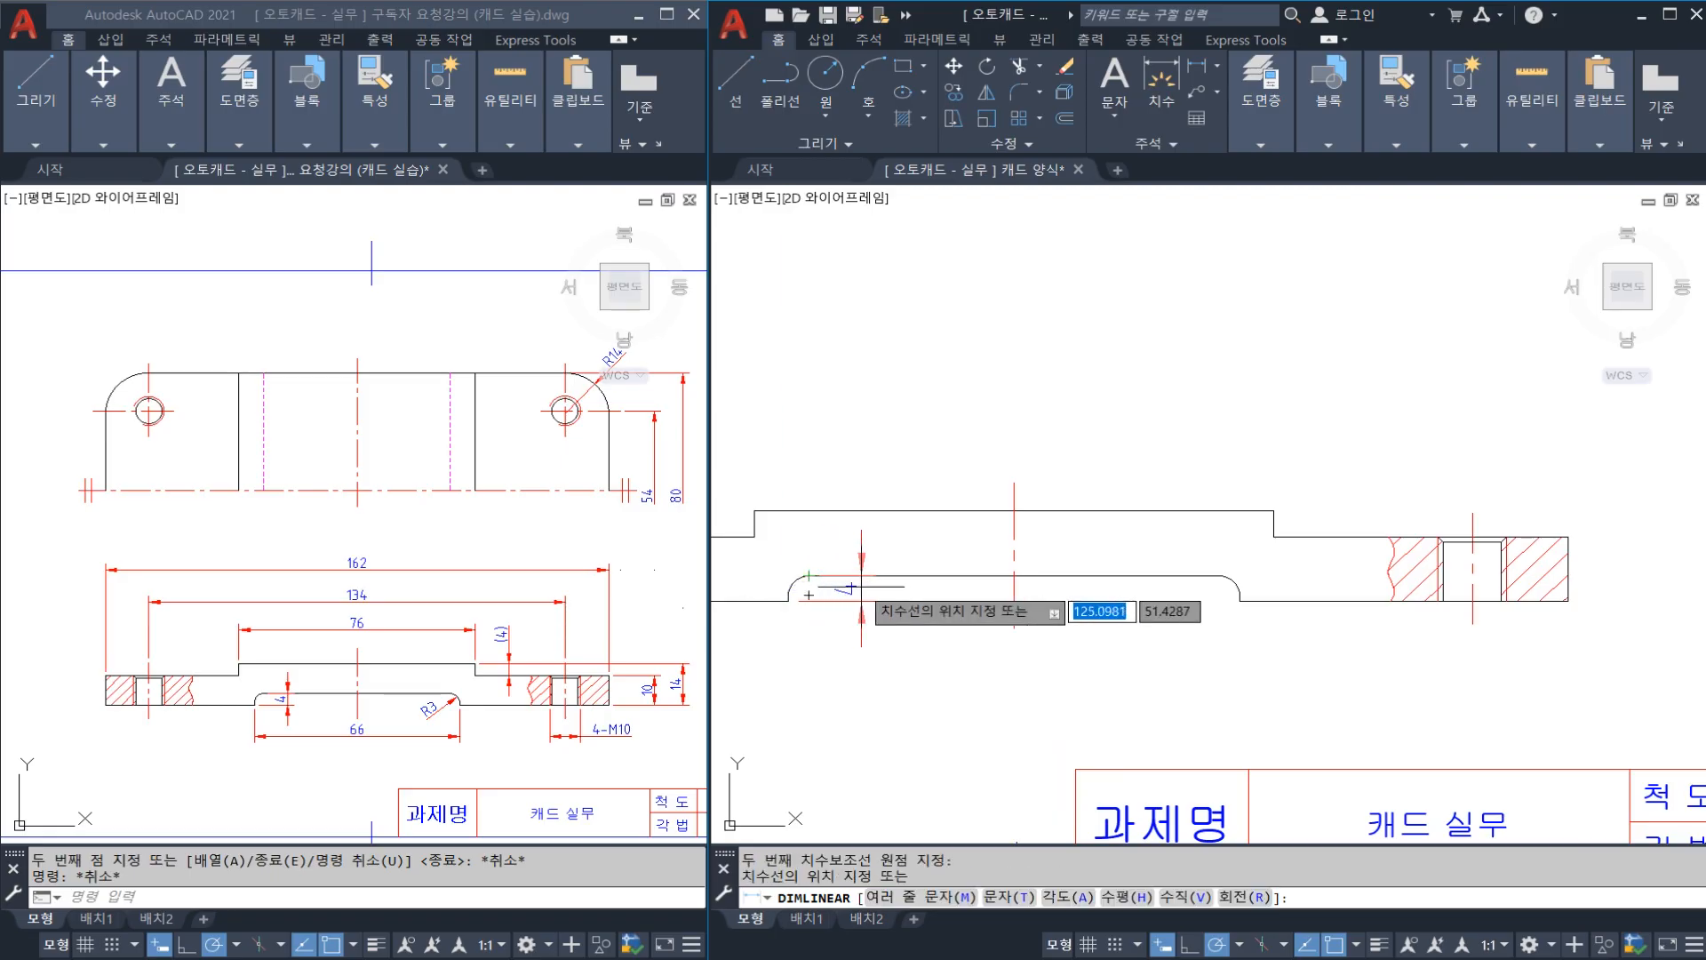
click(868, 591)
Step: Dimension the recess's width between its two lower corners, placing the dimension line below the front view
key(Return)
click(788, 600)
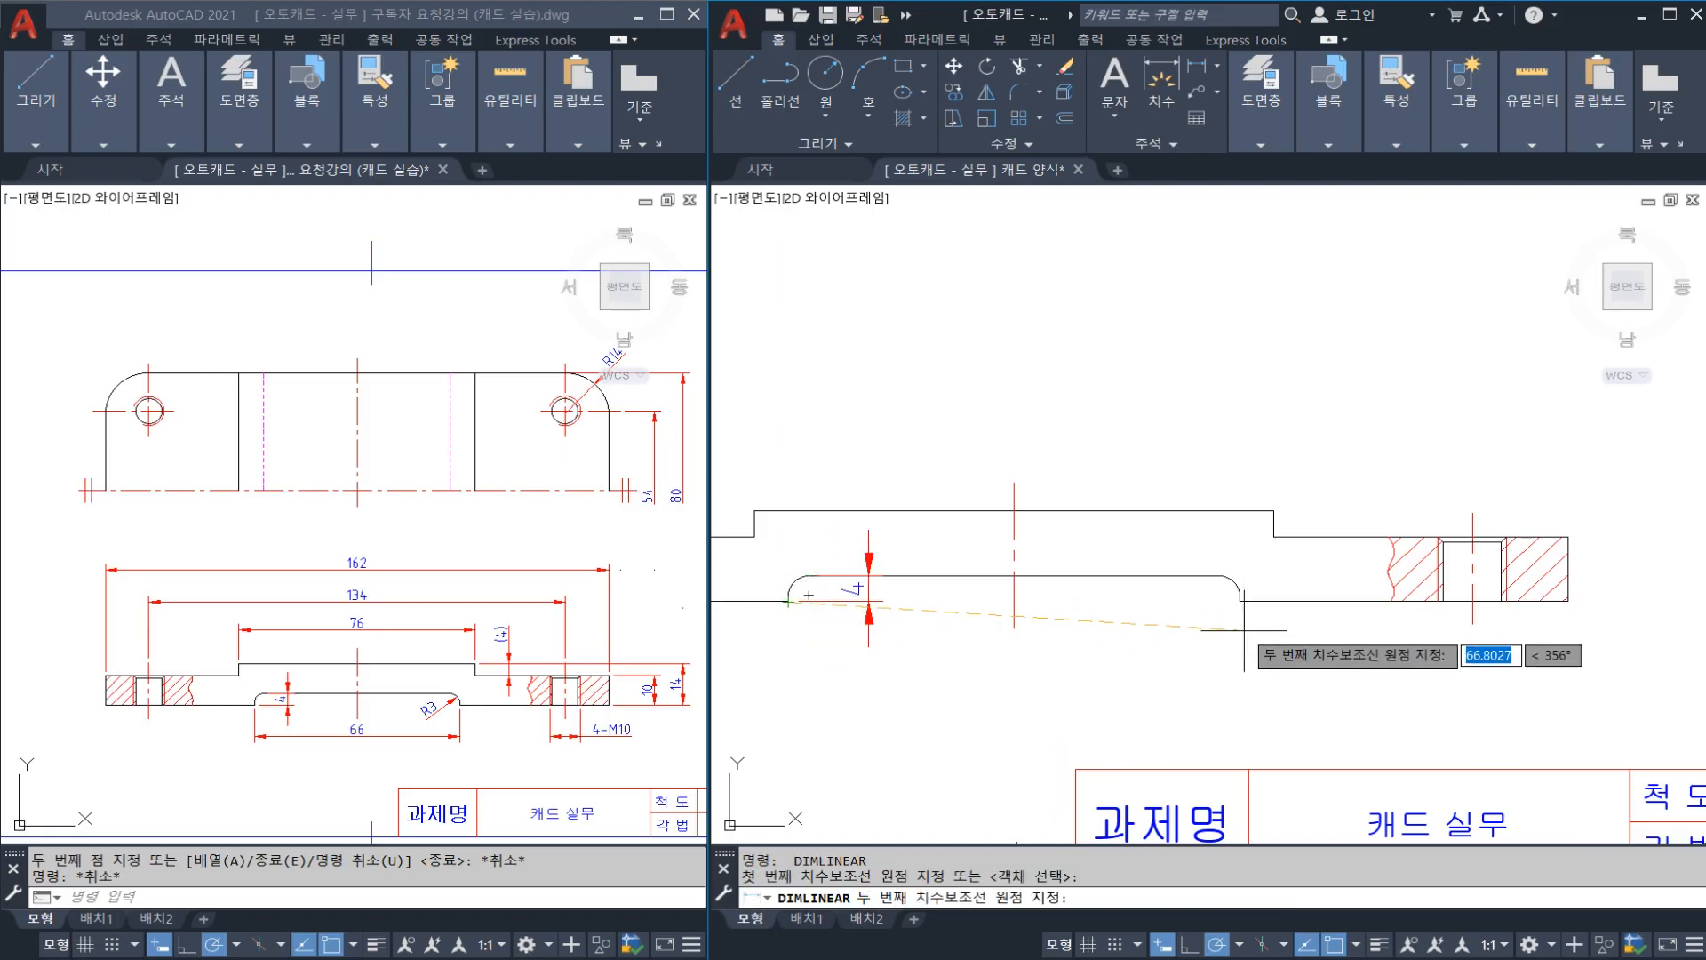
click(1240, 601)
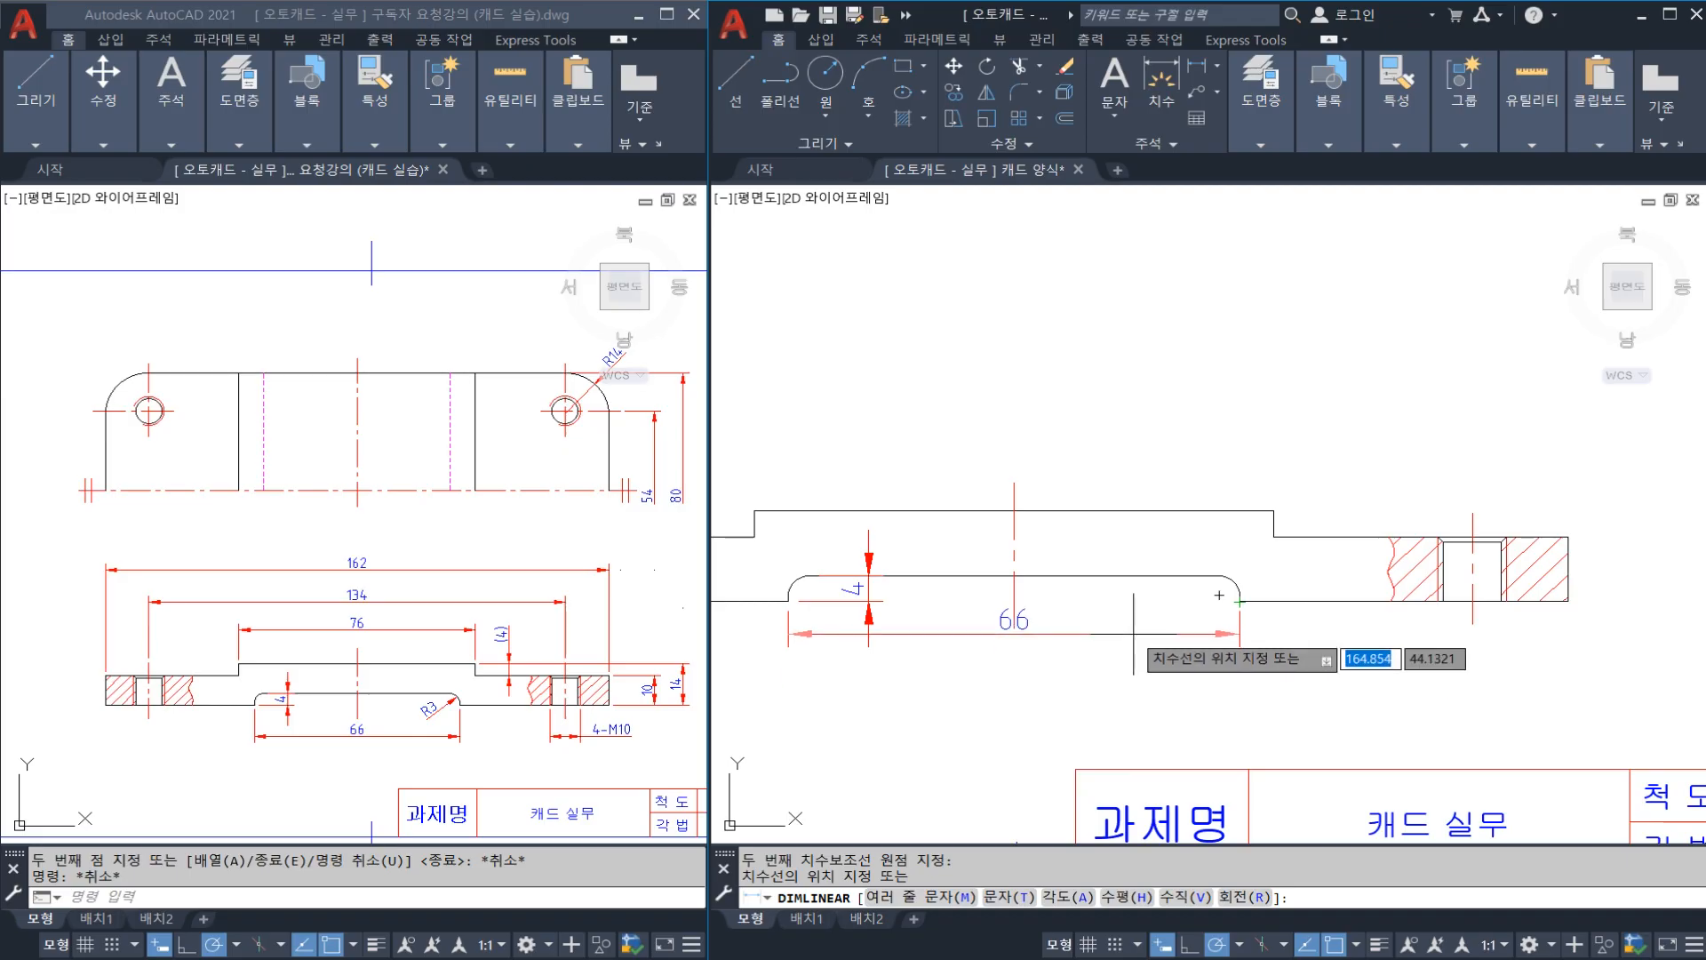
click(1136, 674)
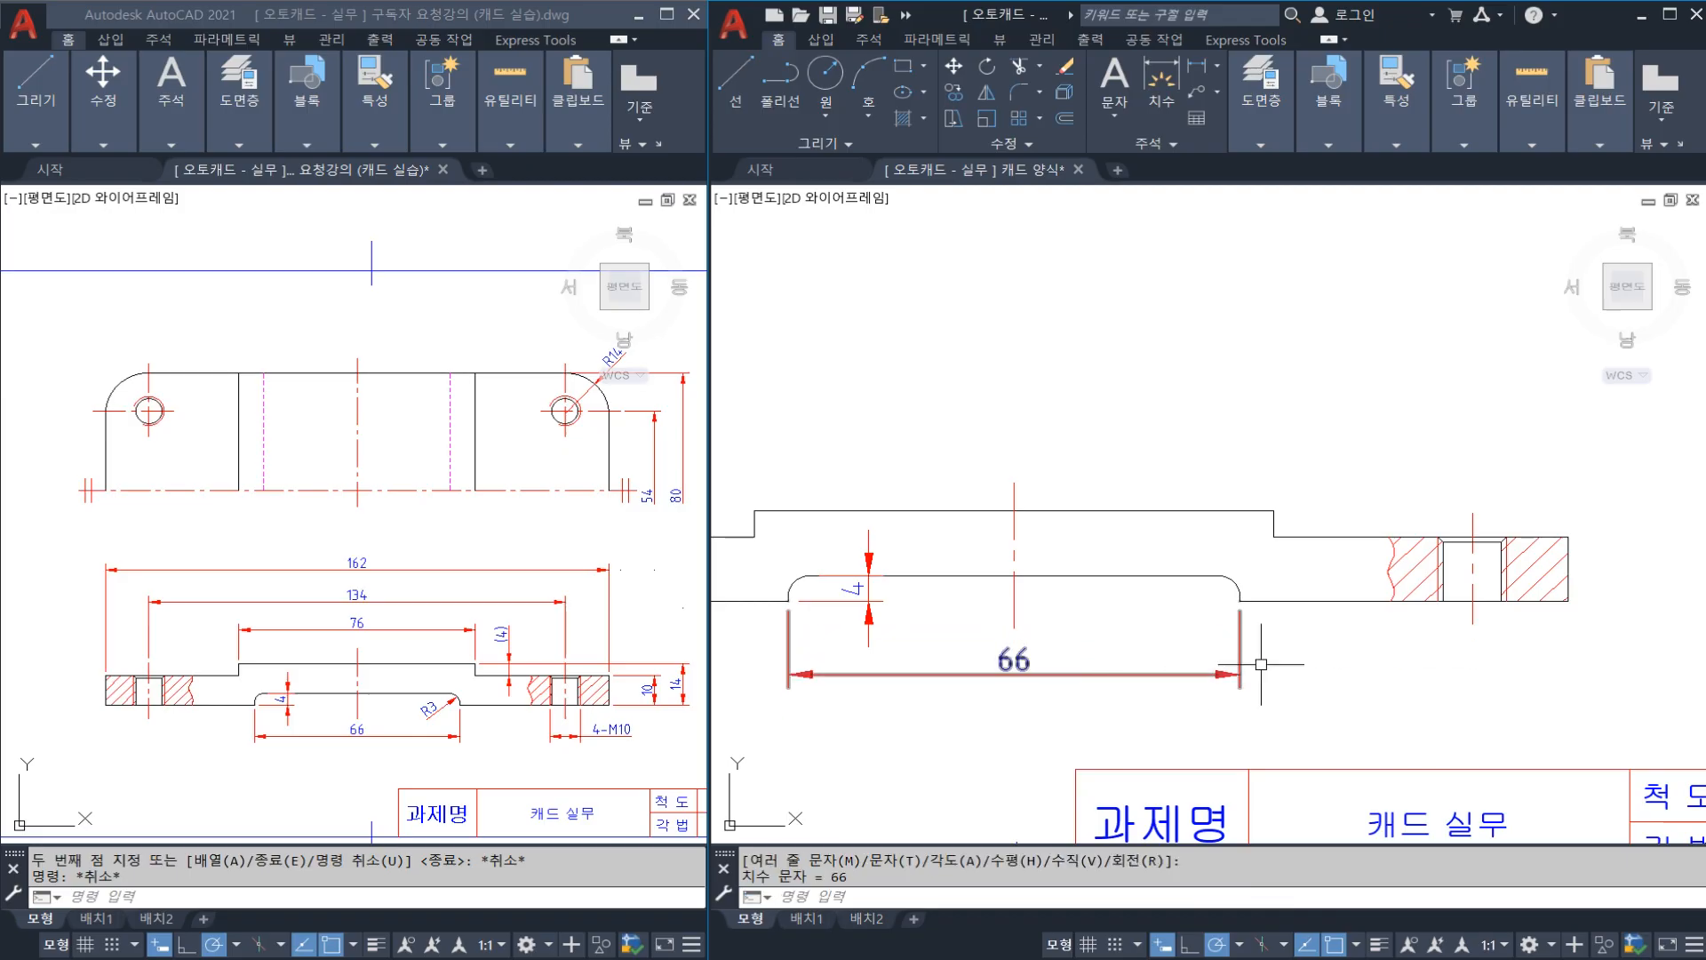
Step: Dimension the right tapped hole's thread diameter below the front view, aligned with the recess-width dimension line
middle_drag(1393, 637, 1286, 625)
key(Return)
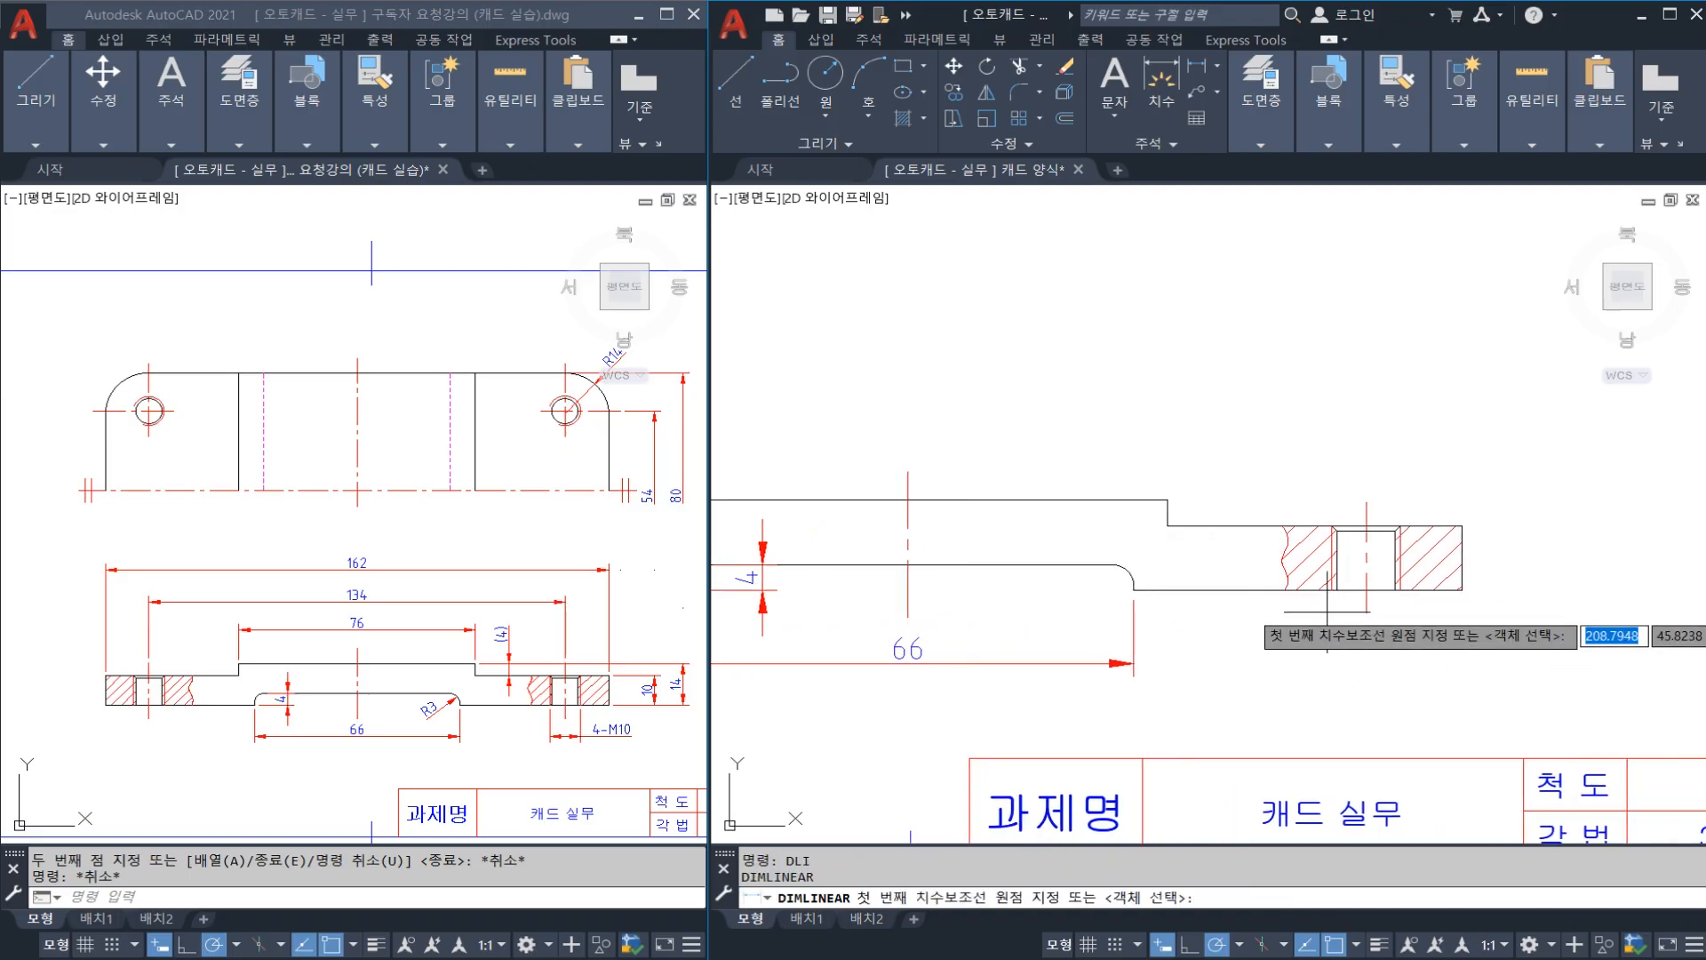
click(1337, 589)
click(1401, 591)
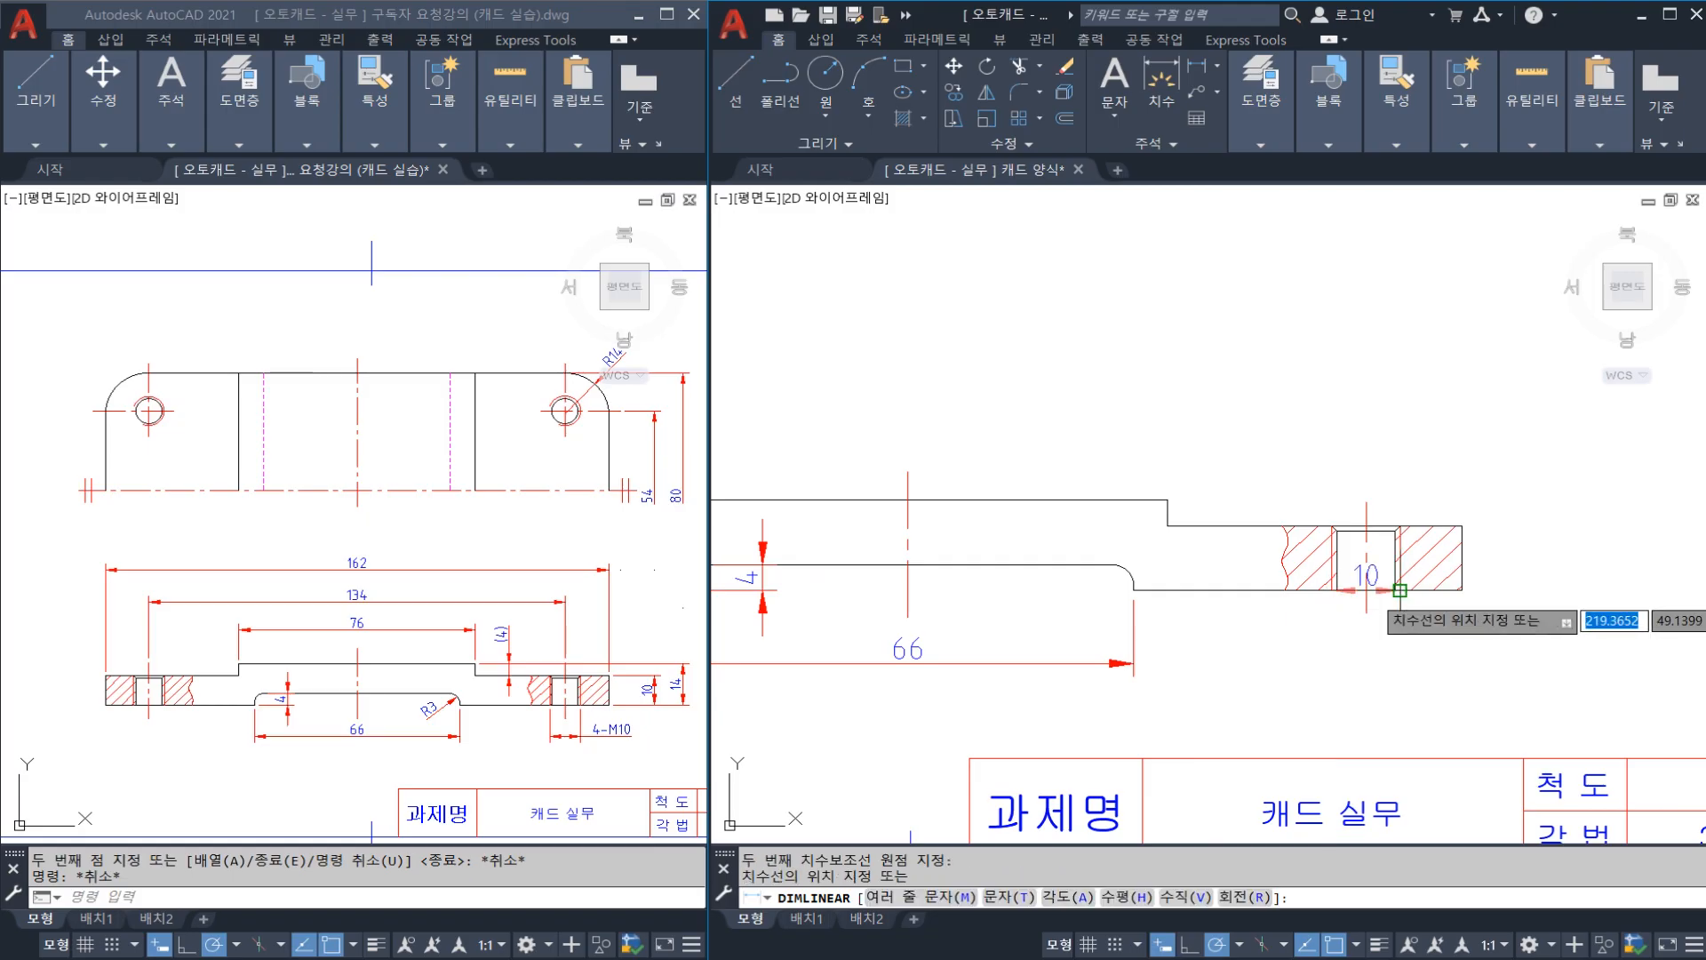
click(1135, 663)
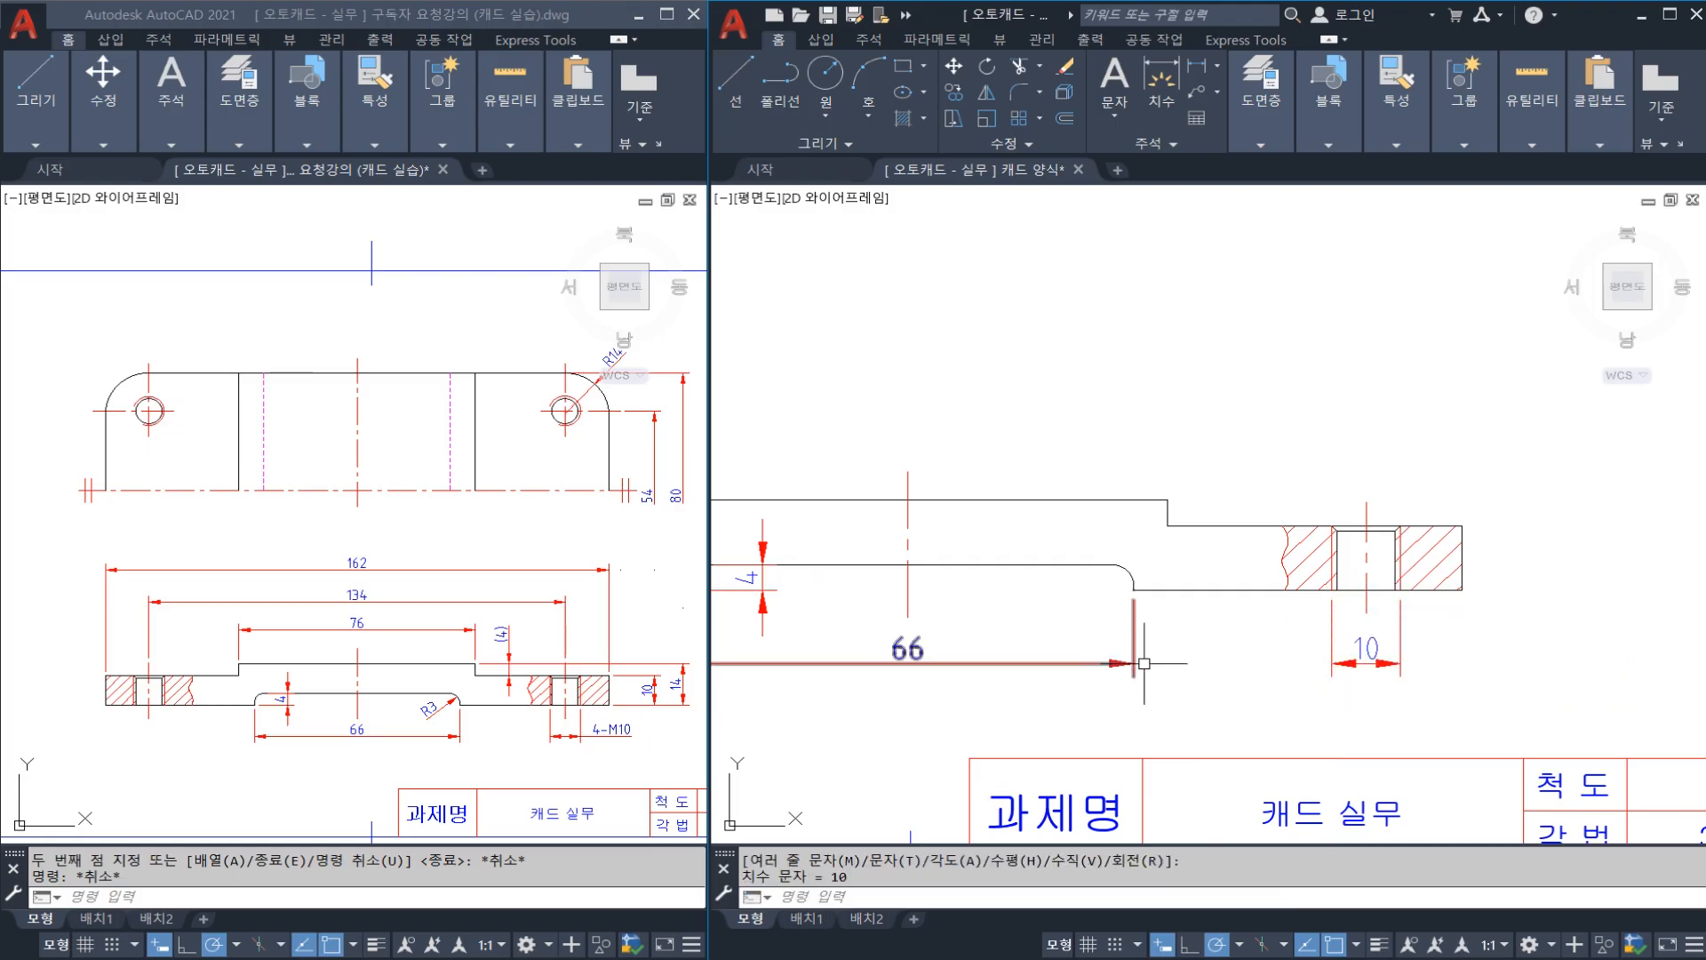
Step: Change the right hole's thread dimension text to 4-M10 and place it beside the extension line
click(1374, 651)
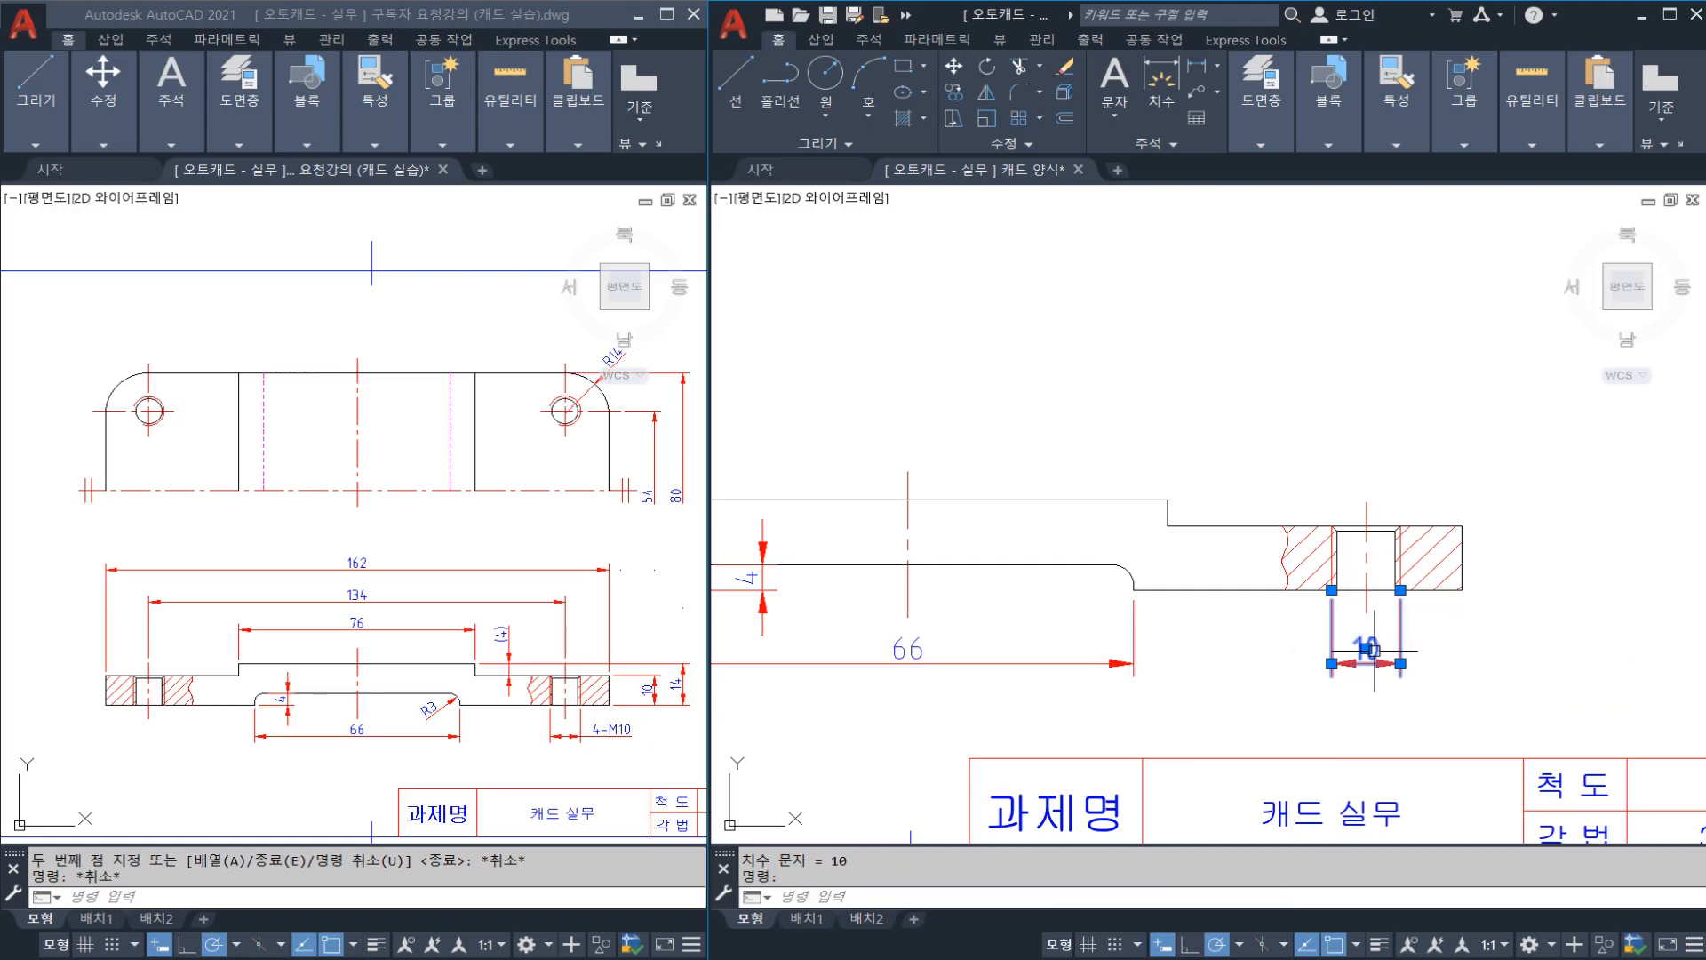
double_click(1398, 658)
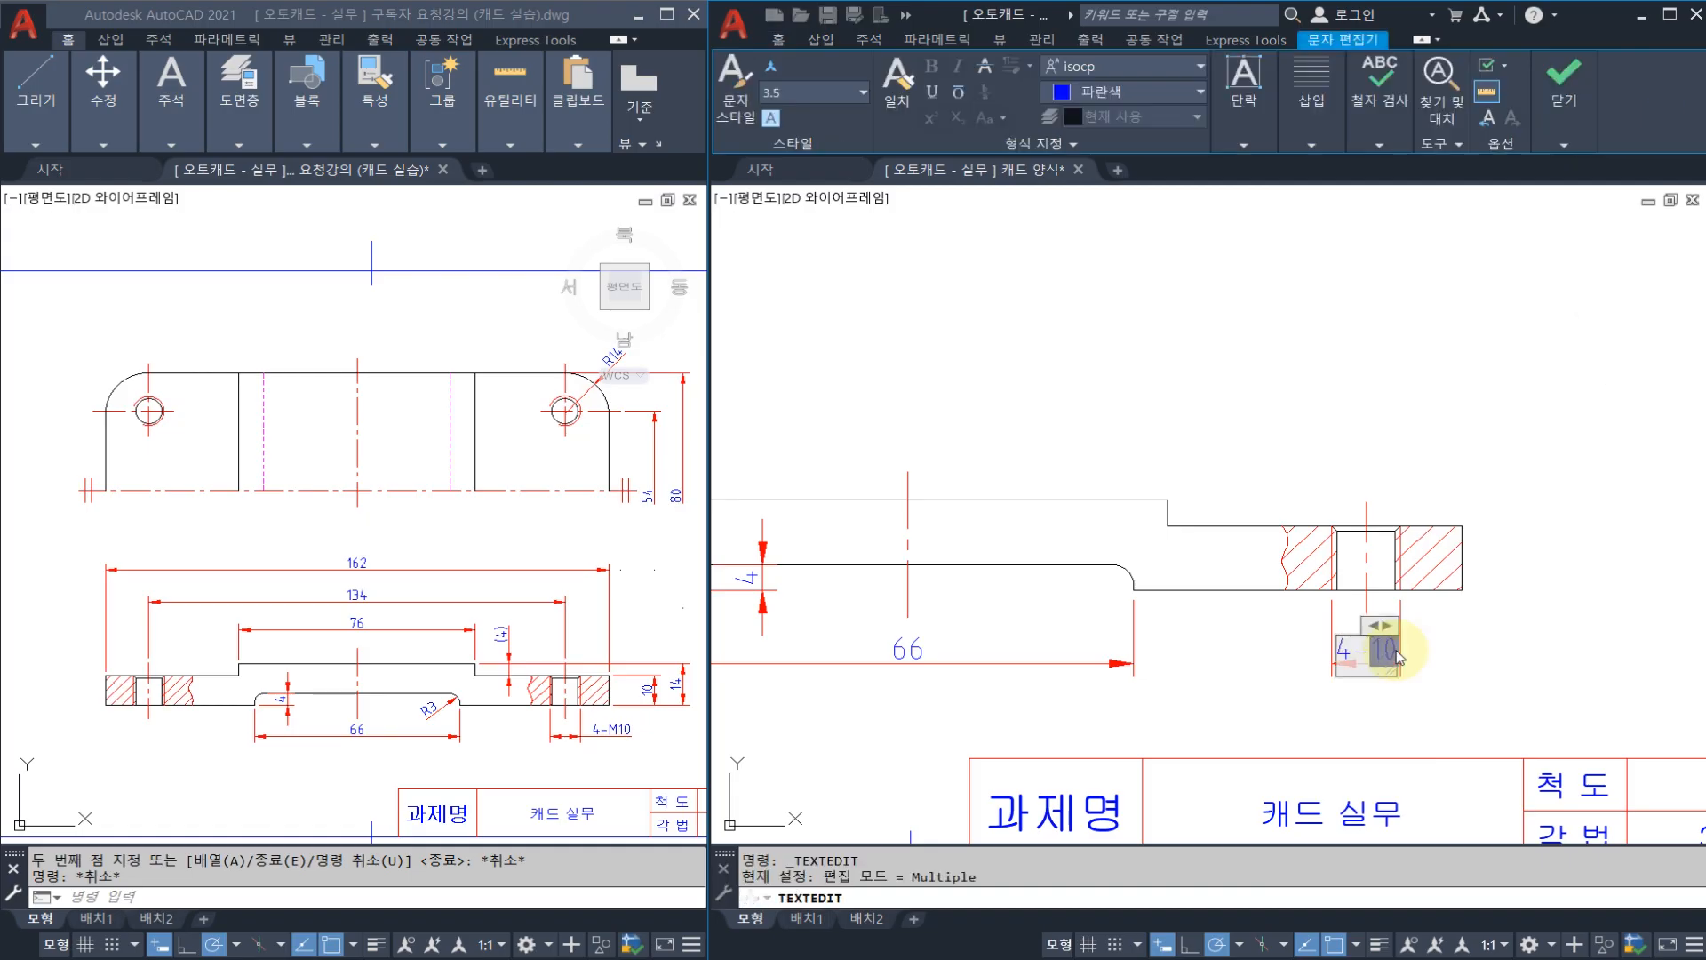
click(1511, 425)
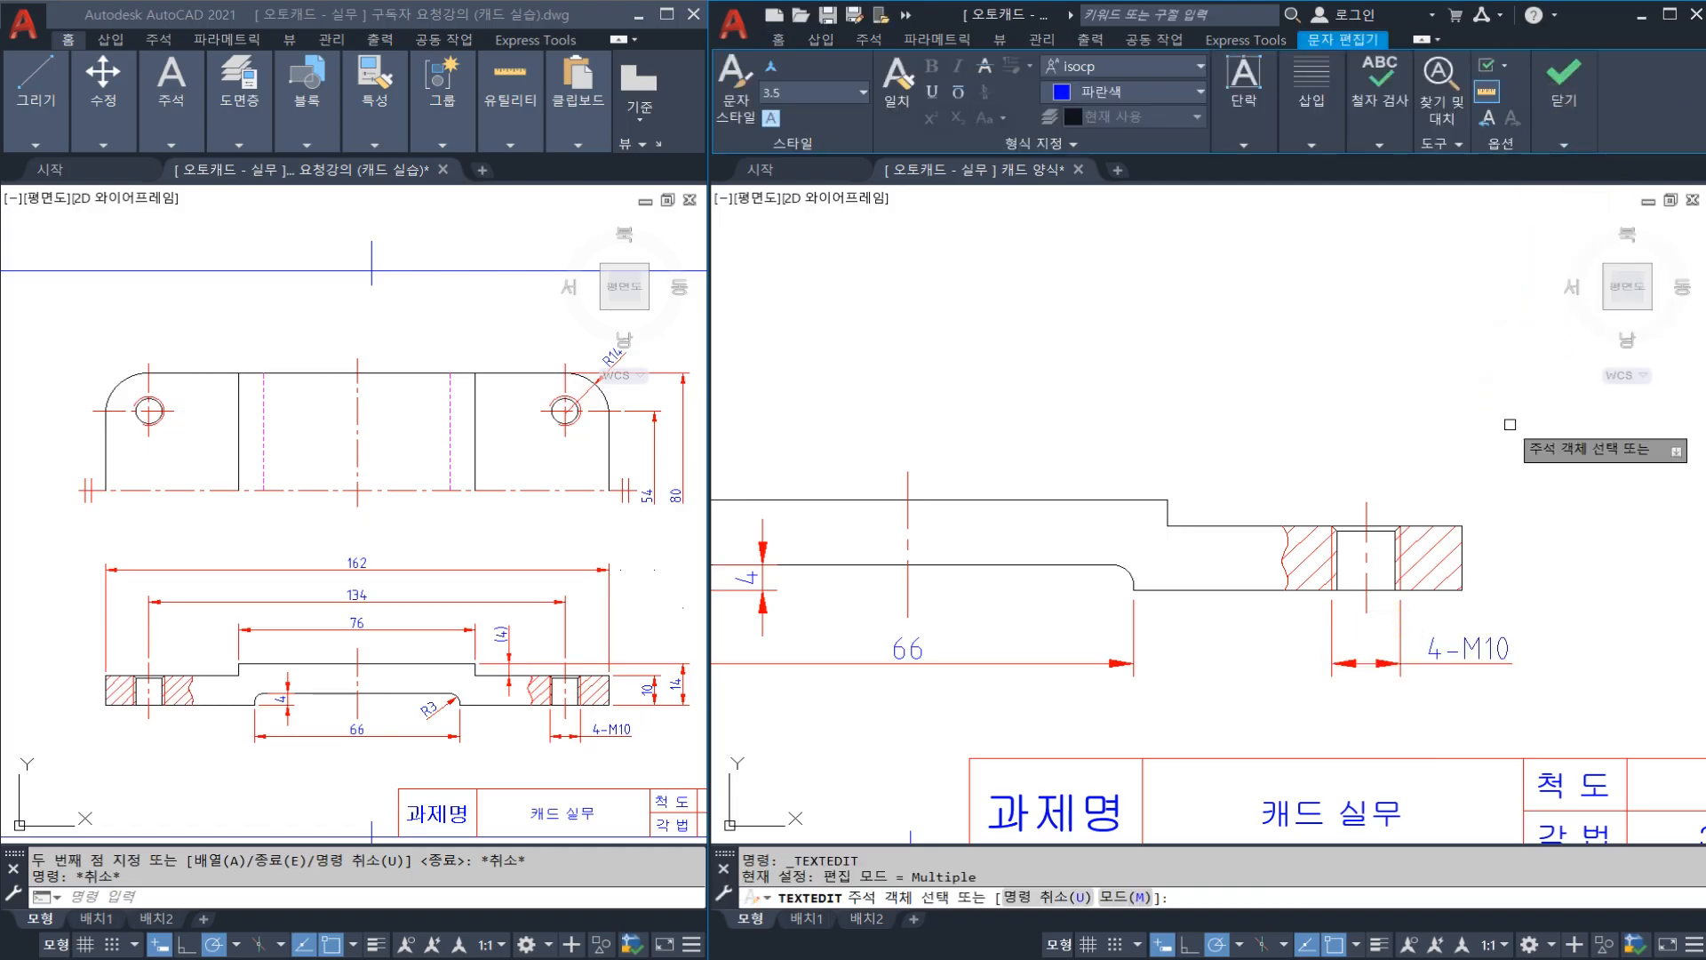
key(Escape)
Step: Add a radius dimension to the recess's right corner fillet, with its text inside the recess
scroll(1342, 588, up, 2)
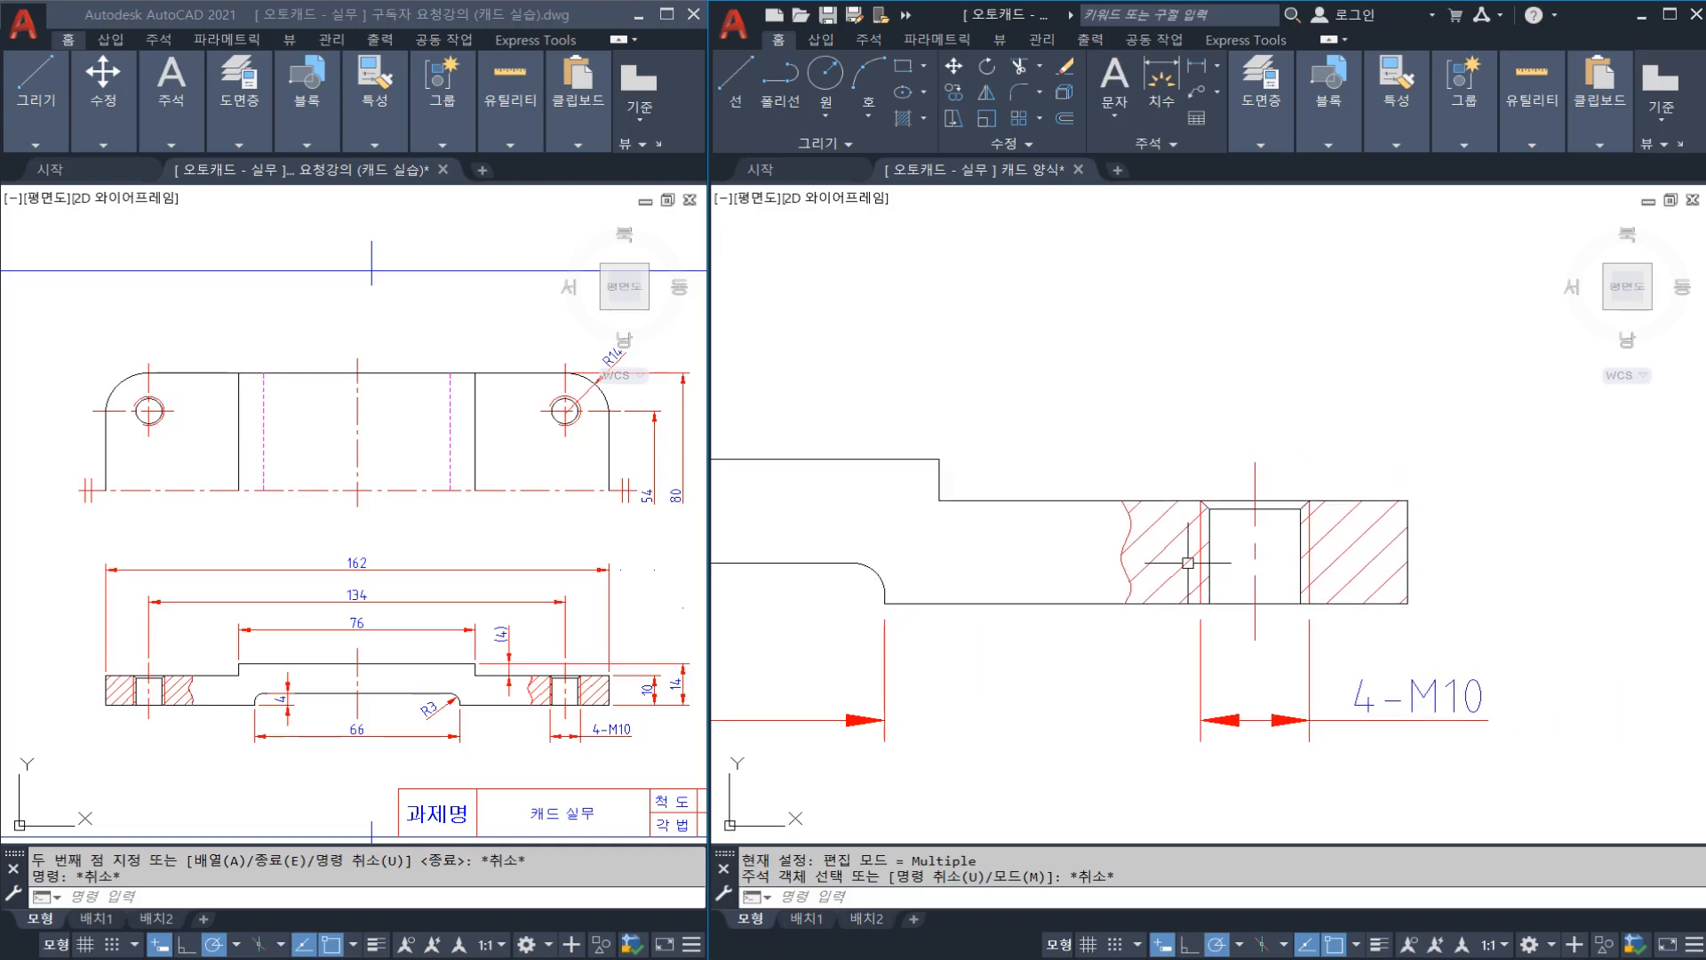
key(Return)
click(874, 585)
scroll(867, 589, up, 3)
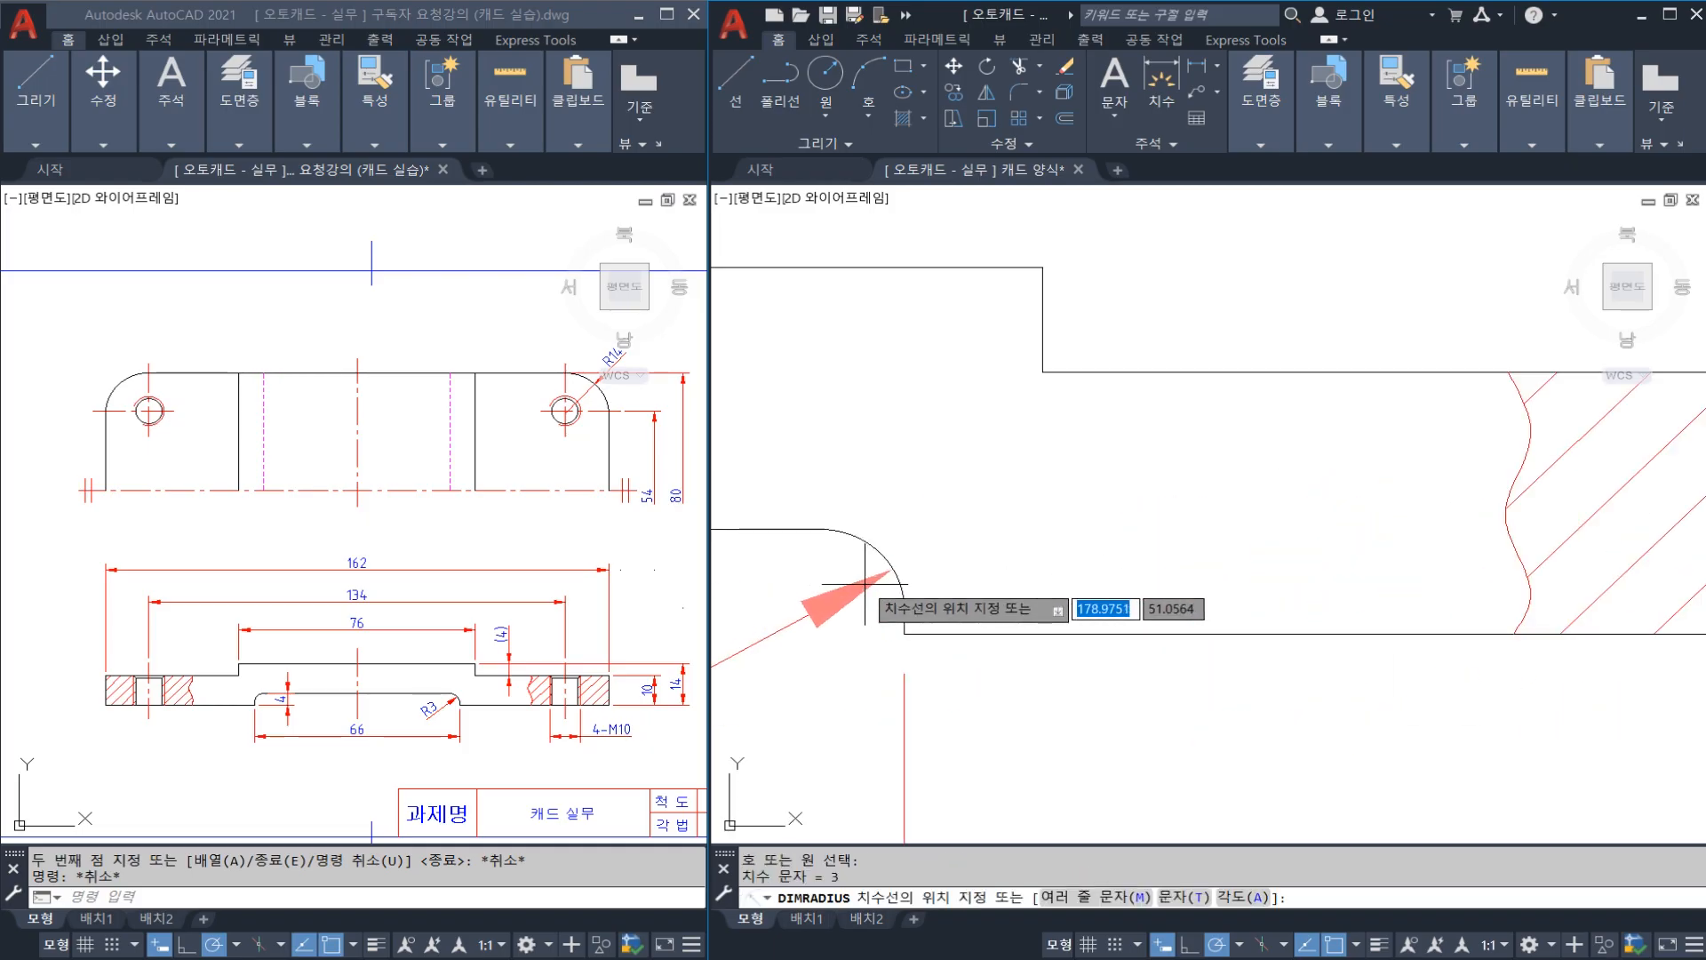
scroll(850, 589, down, 3)
Step: Dimension the thickness of the front view's right end with a vertical dimension beside the plate
middle_drag(1289, 573, 1195, 569)
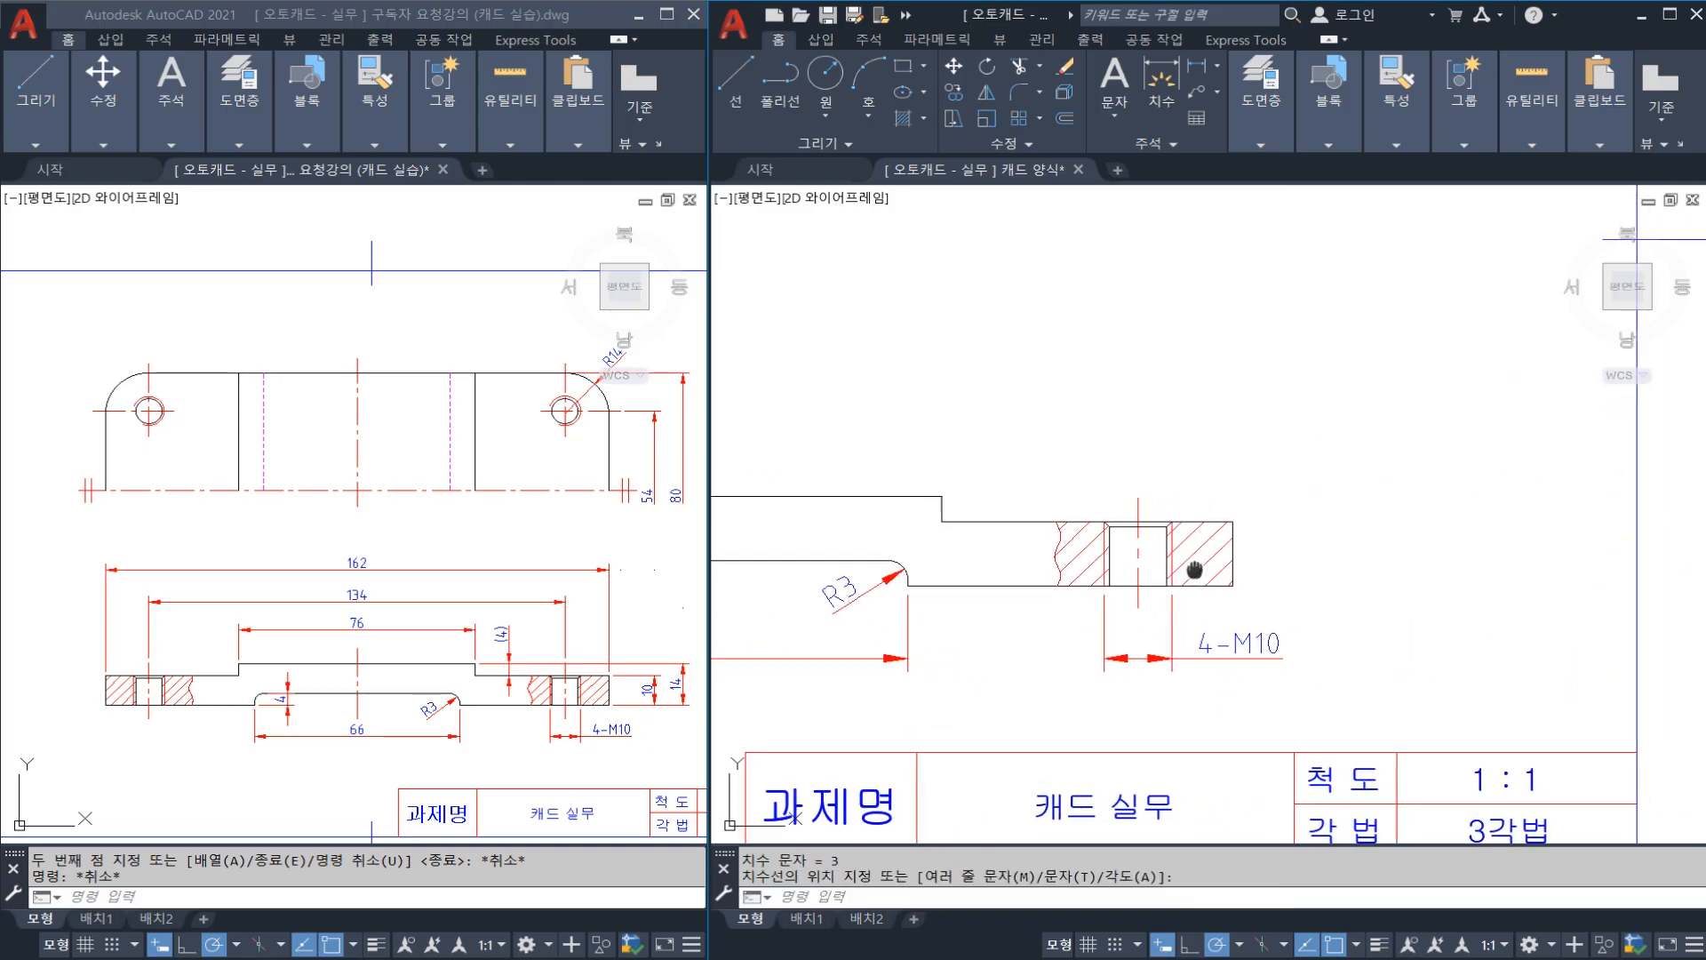
text(DIMLI)
key(Return)
click(1232, 585)
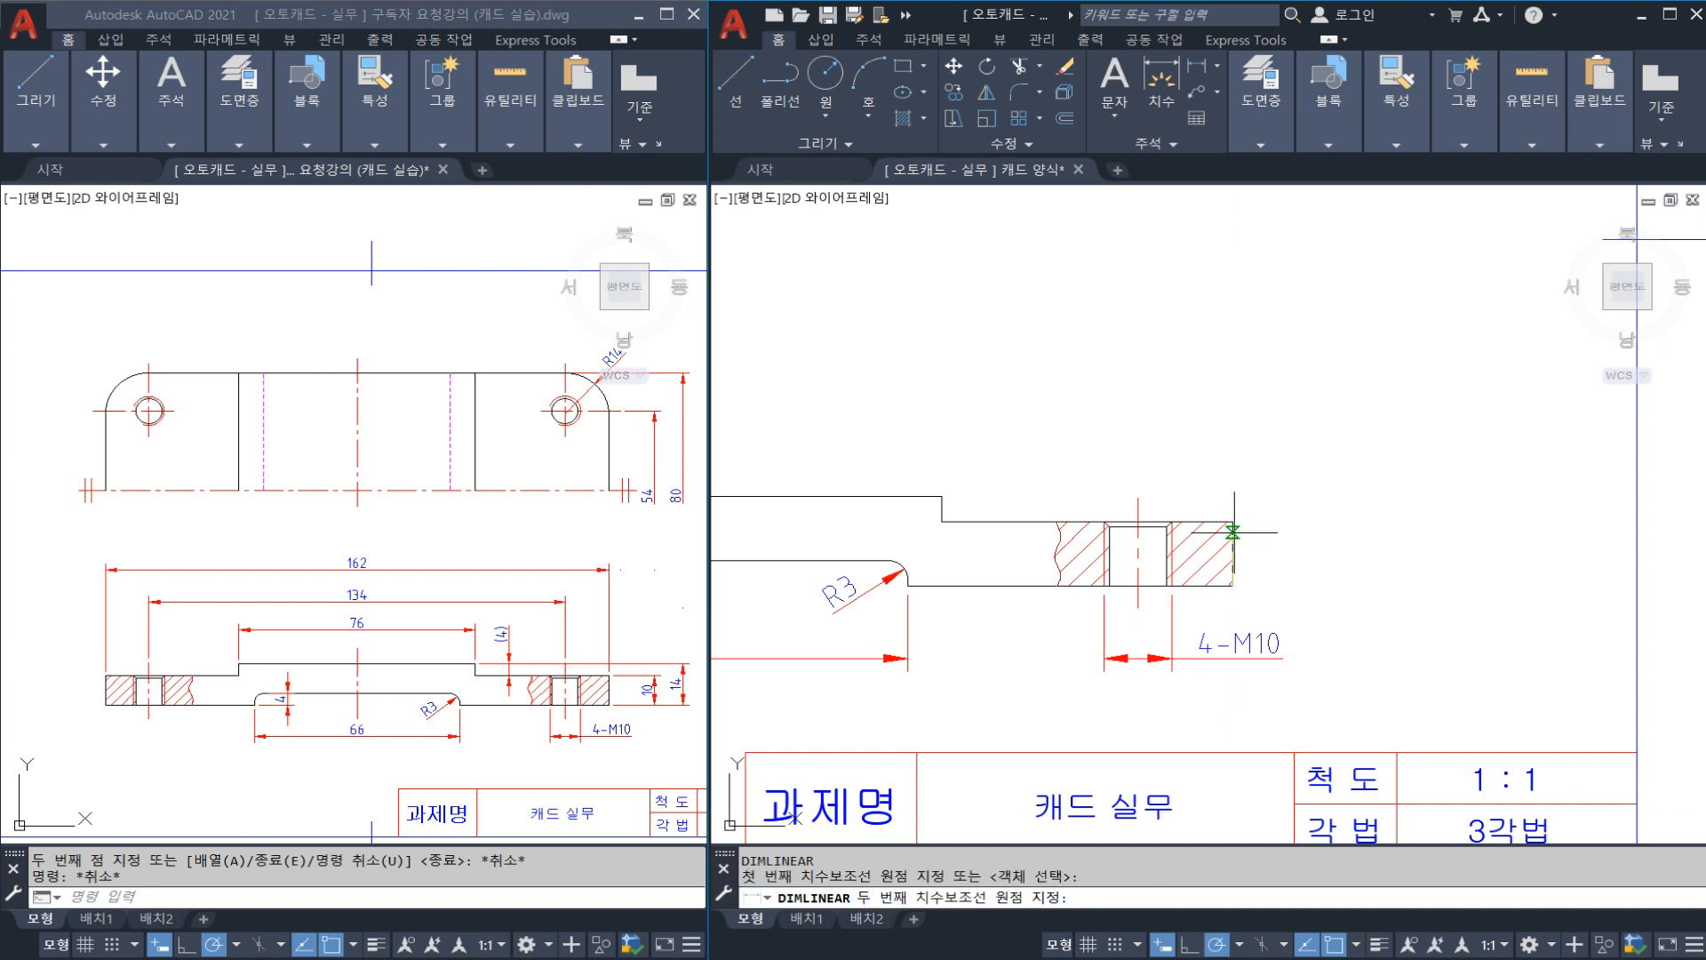
click(1233, 522)
scroll(1300, 530, down, 2)
scroll(1302, 525, up, 2)
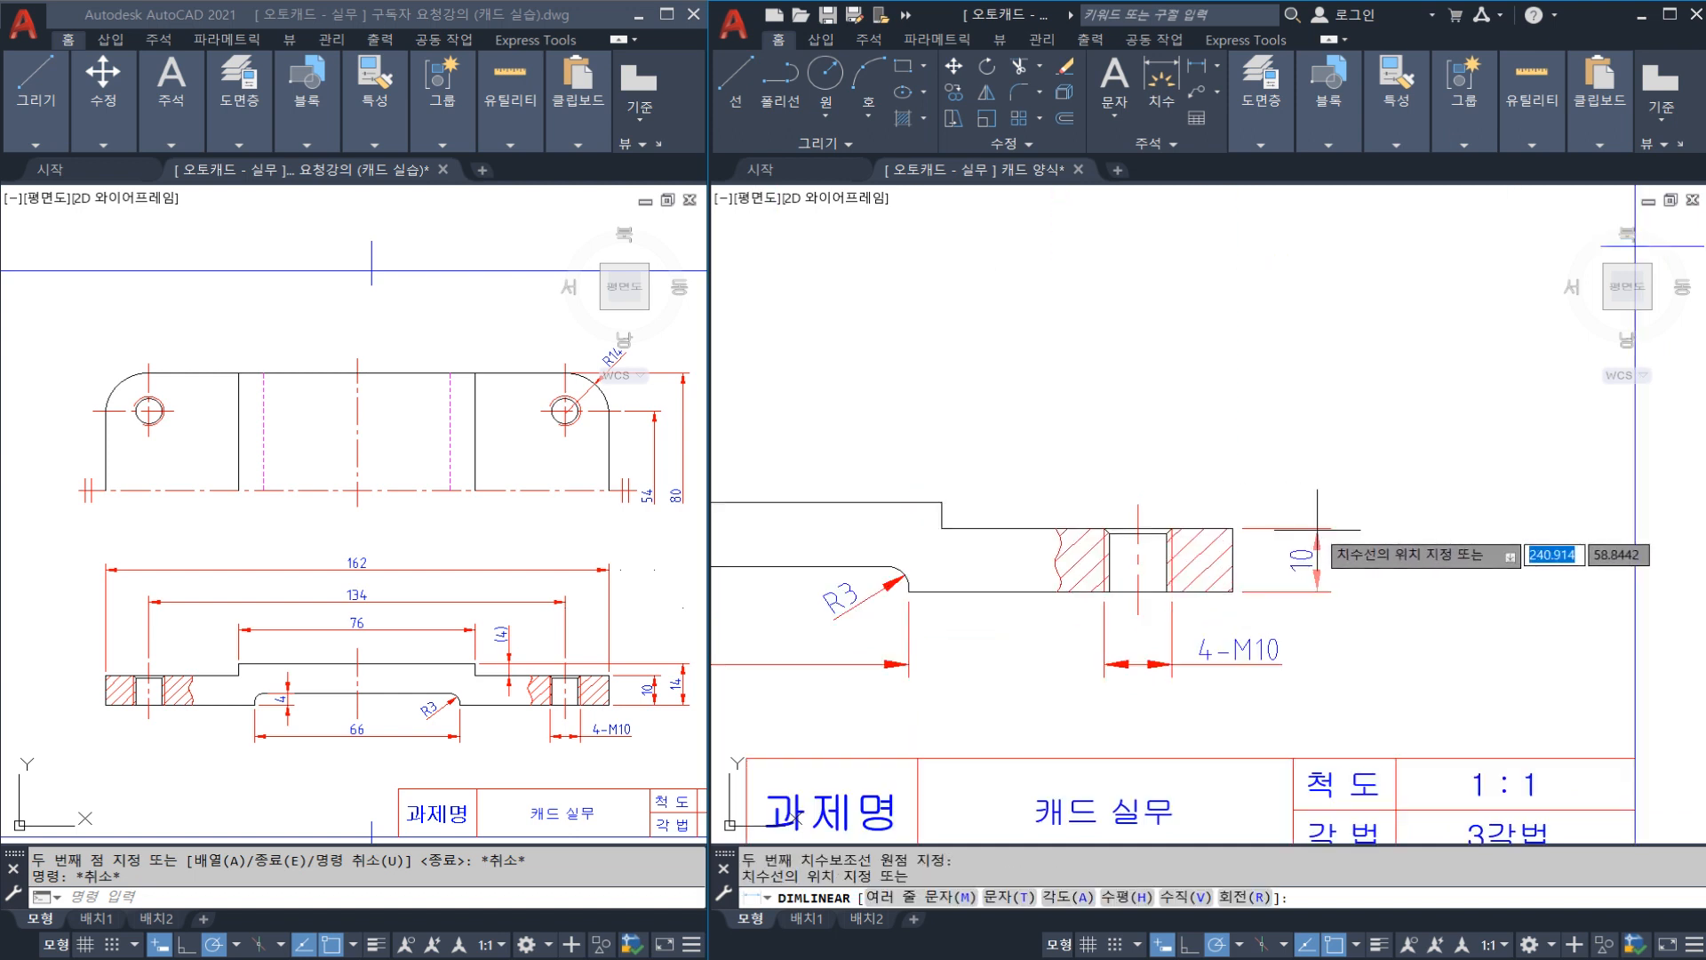
click(1318, 531)
Step: Dimension the front view's overall height from the lower right corner to the raised top, outside the end-thickness dimension
key(space)
click(1233, 592)
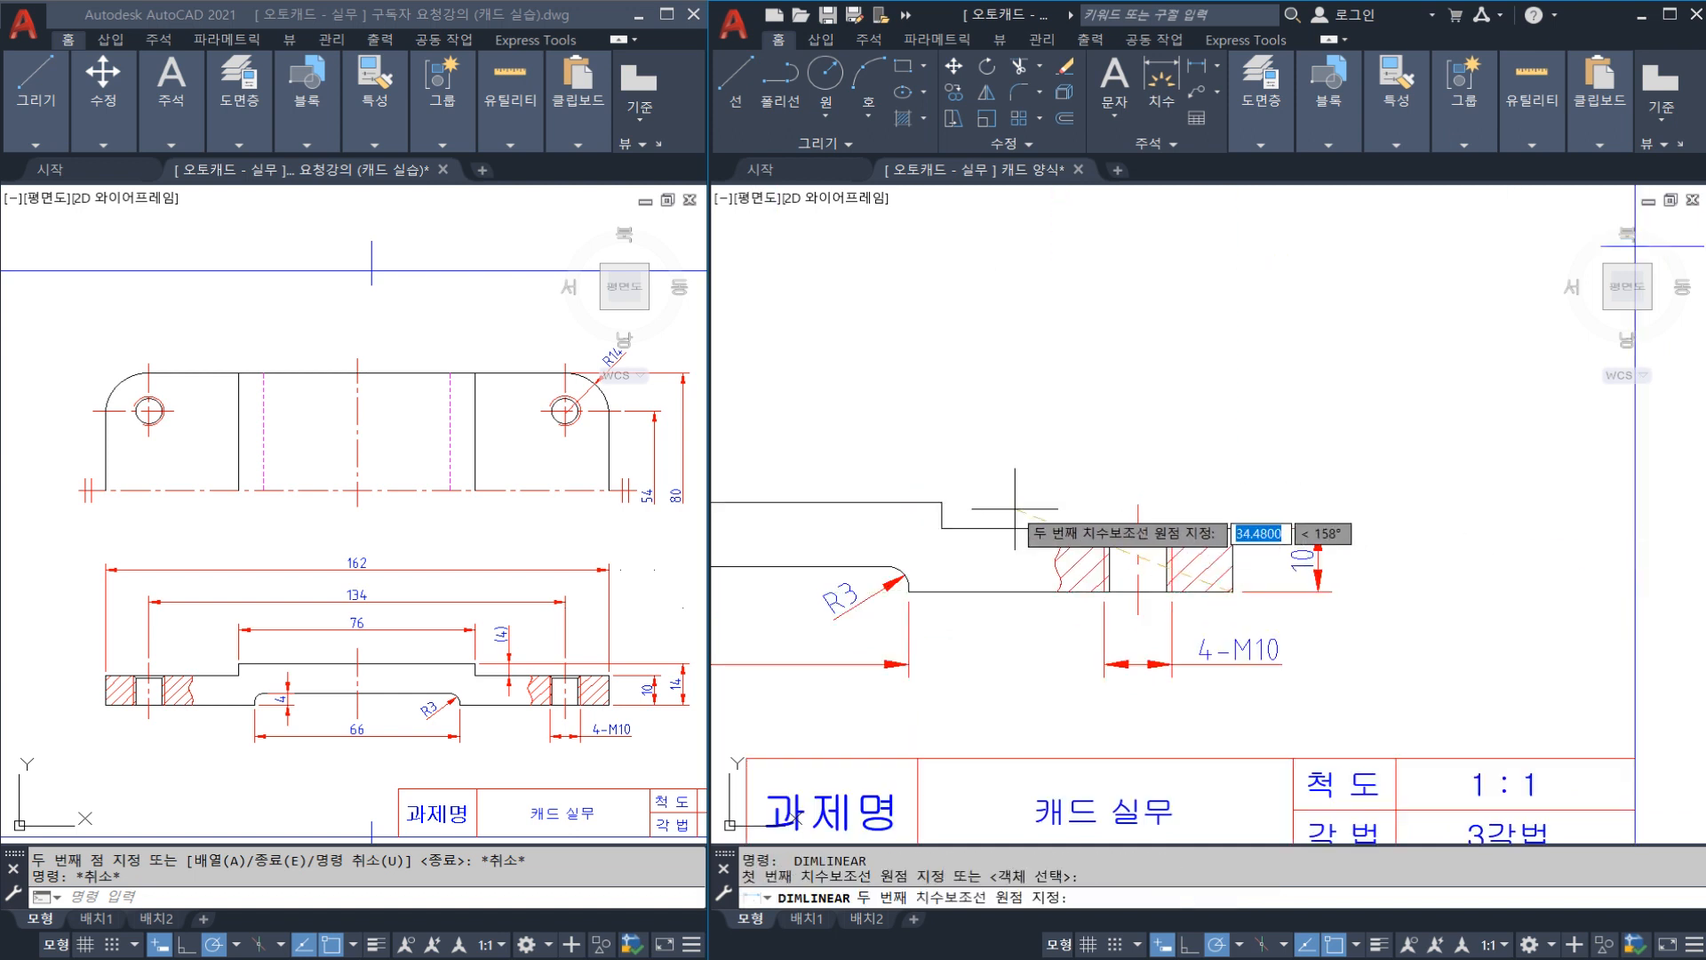
click(942, 503)
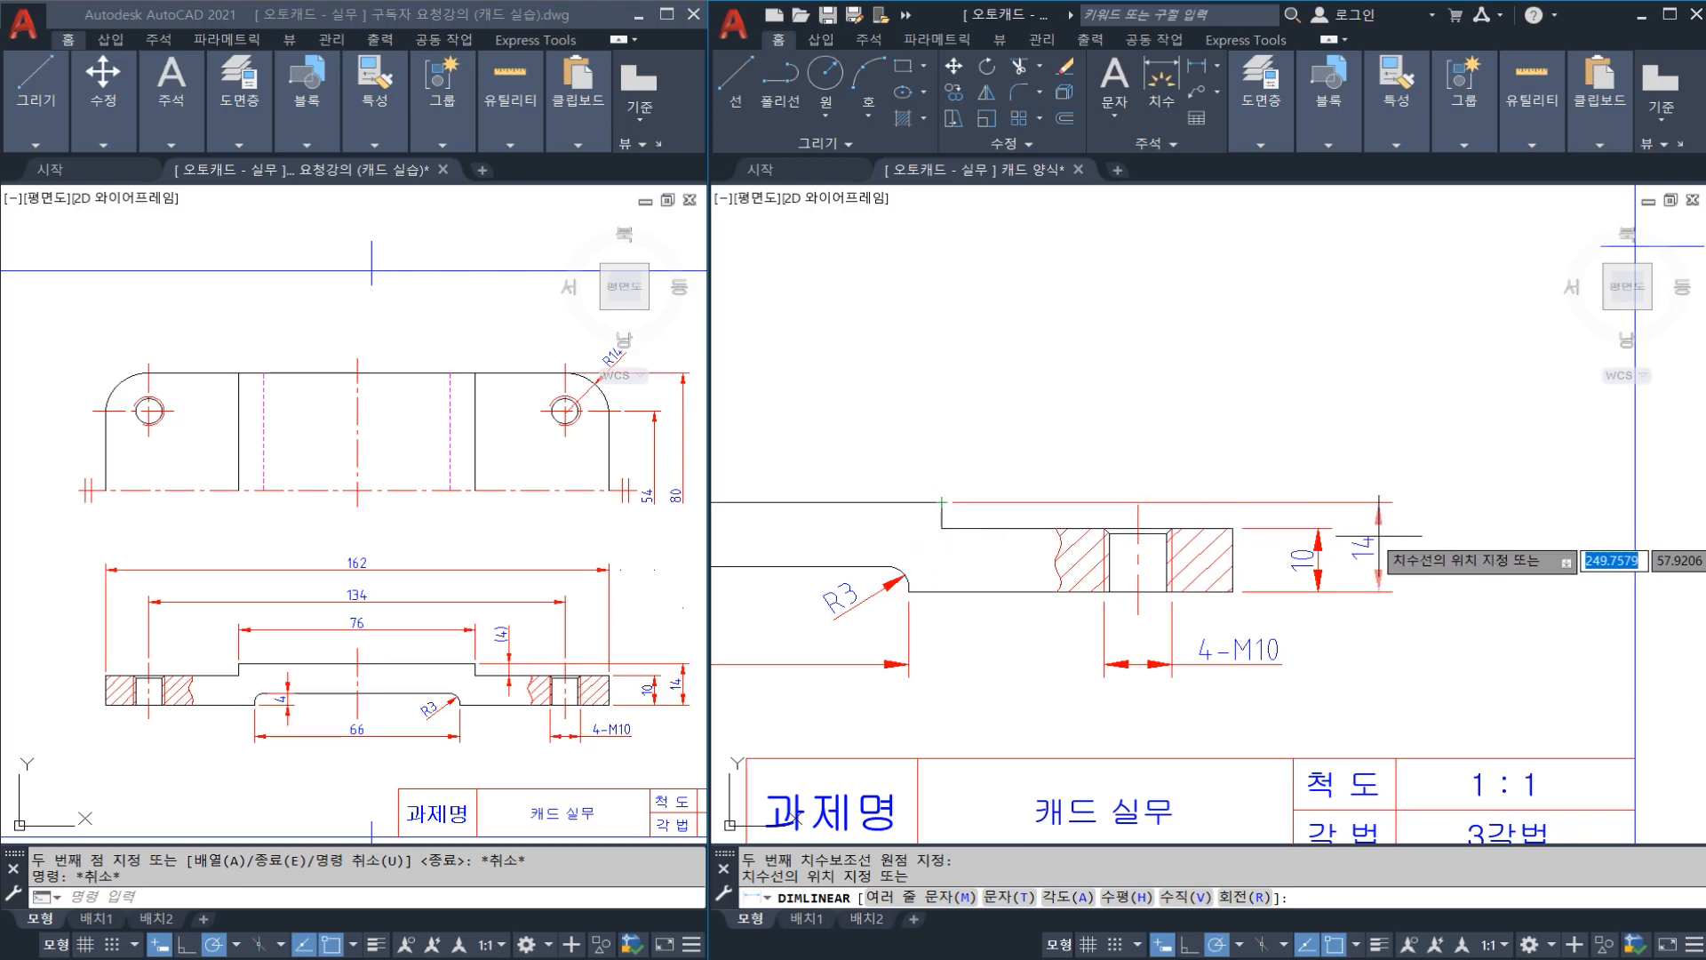
click(1383, 535)
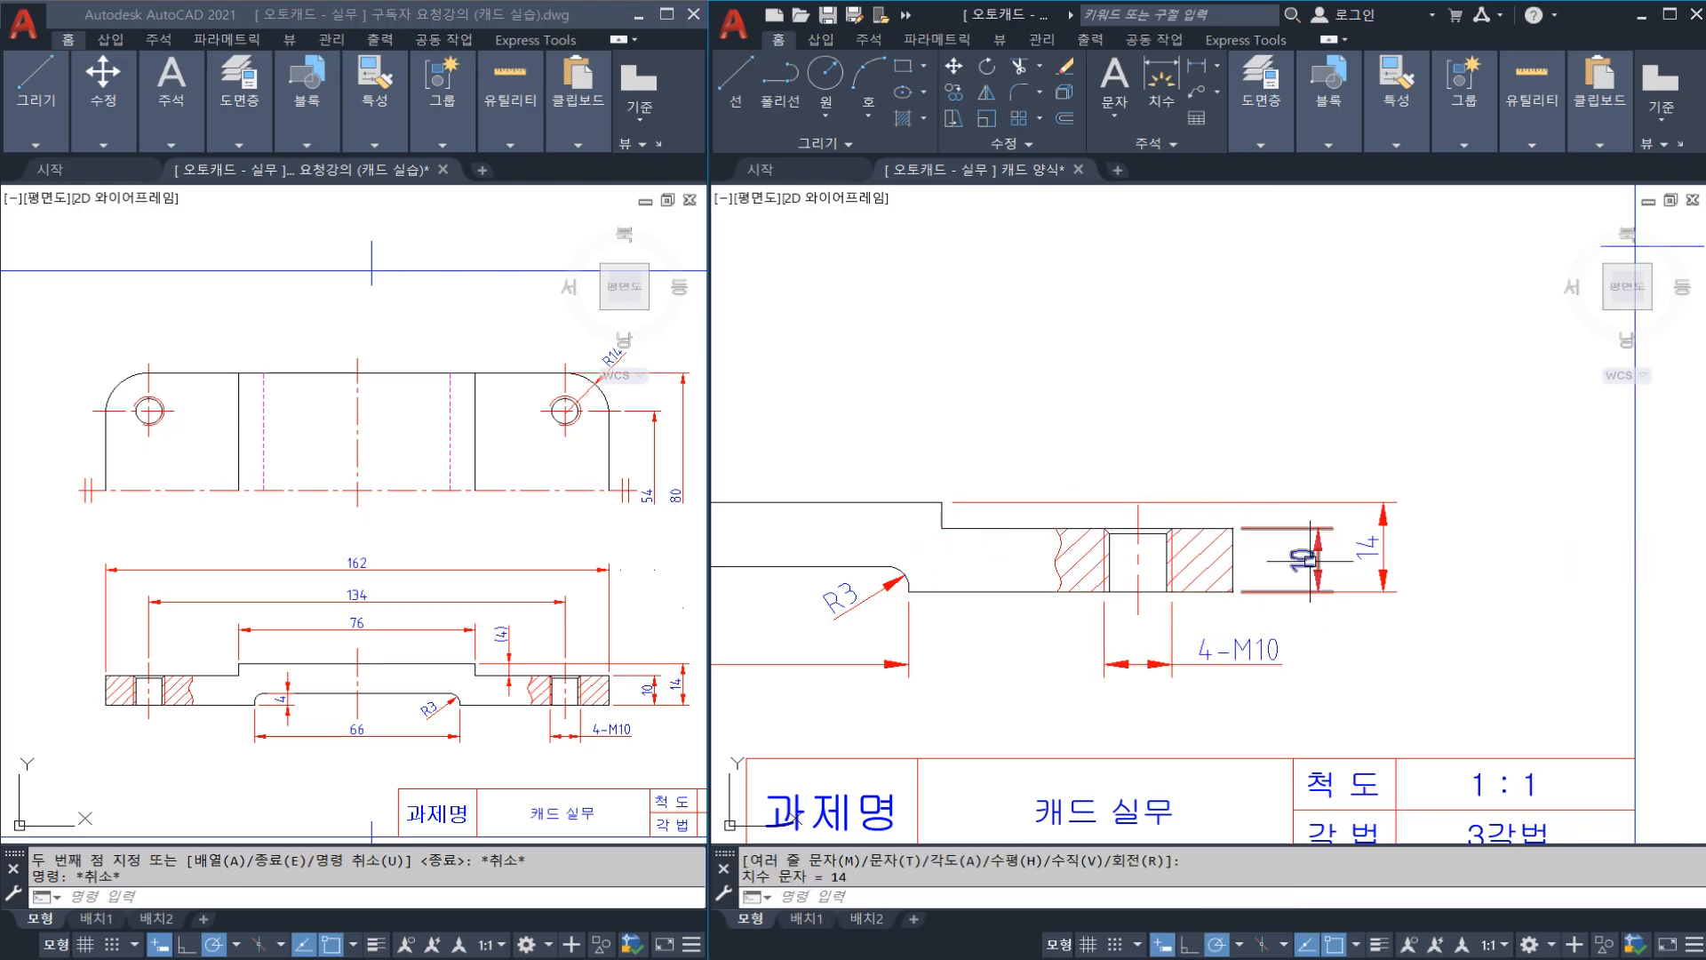
Step: Stretch the end-thickness and overall-height dimensions together about 1 mm farther out from the plate
key(Return)
click(1410, 619)
click(1295, 428)
key(Return)
click(1284, 430)
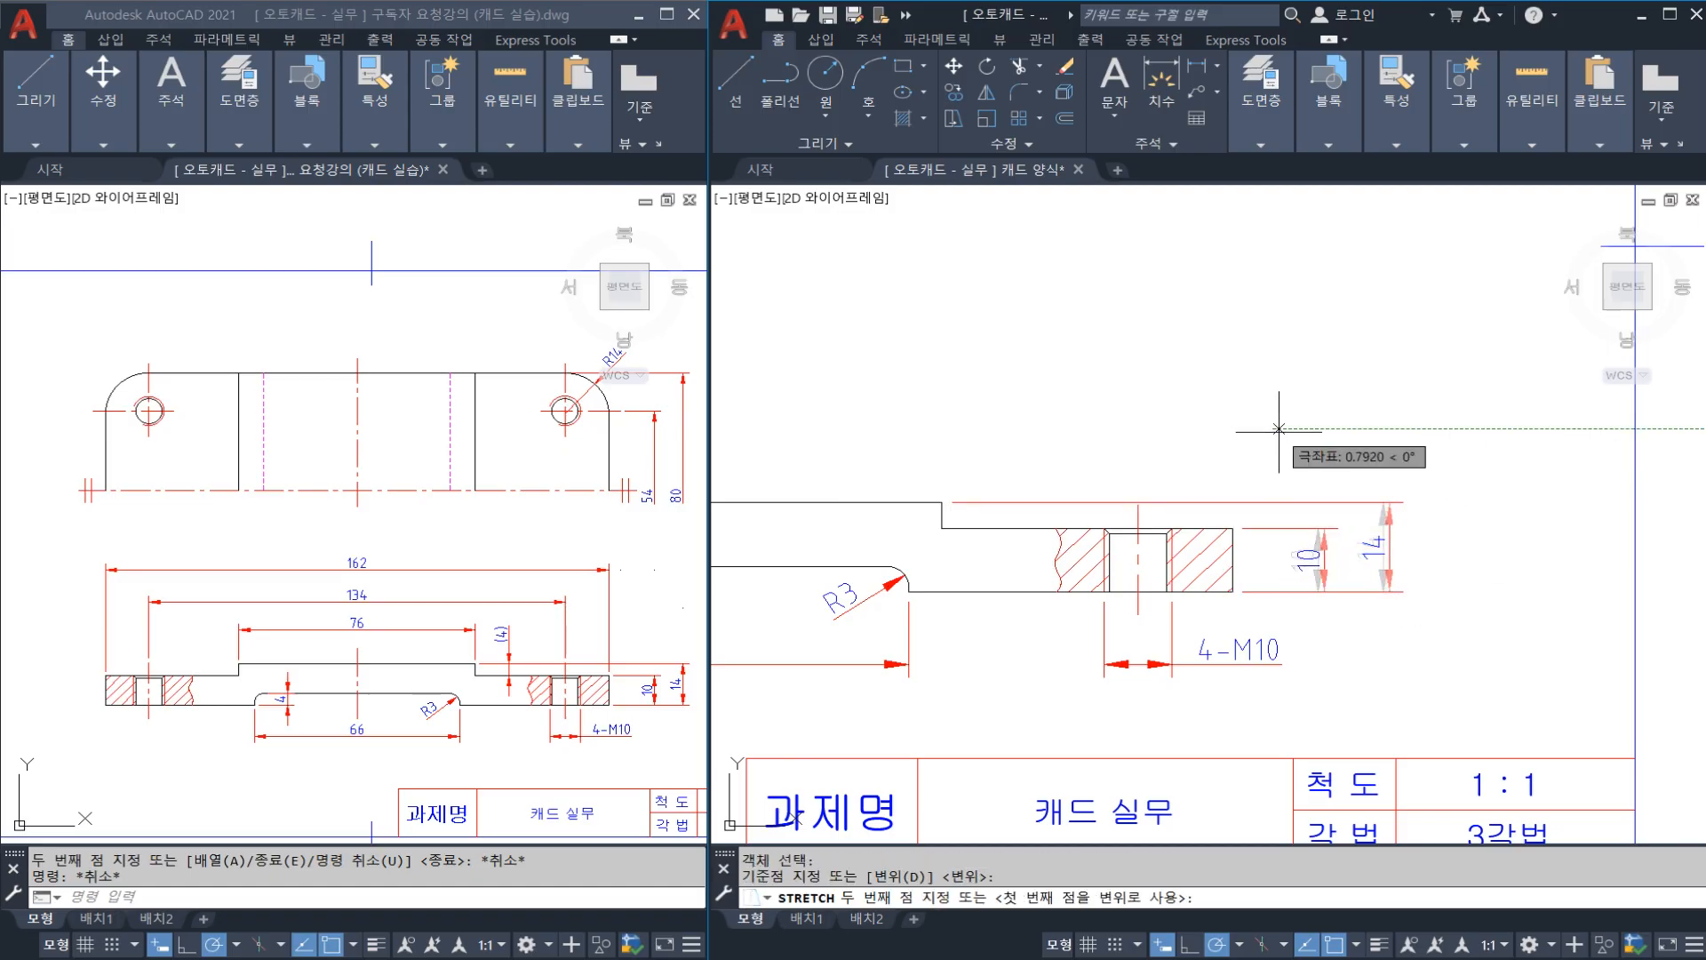
key(Escape)
Step: Dimension the height of the raised step at its right edge, placing the dimension line between the step and the section hatching
middle_drag(1031, 554, 1219, 538)
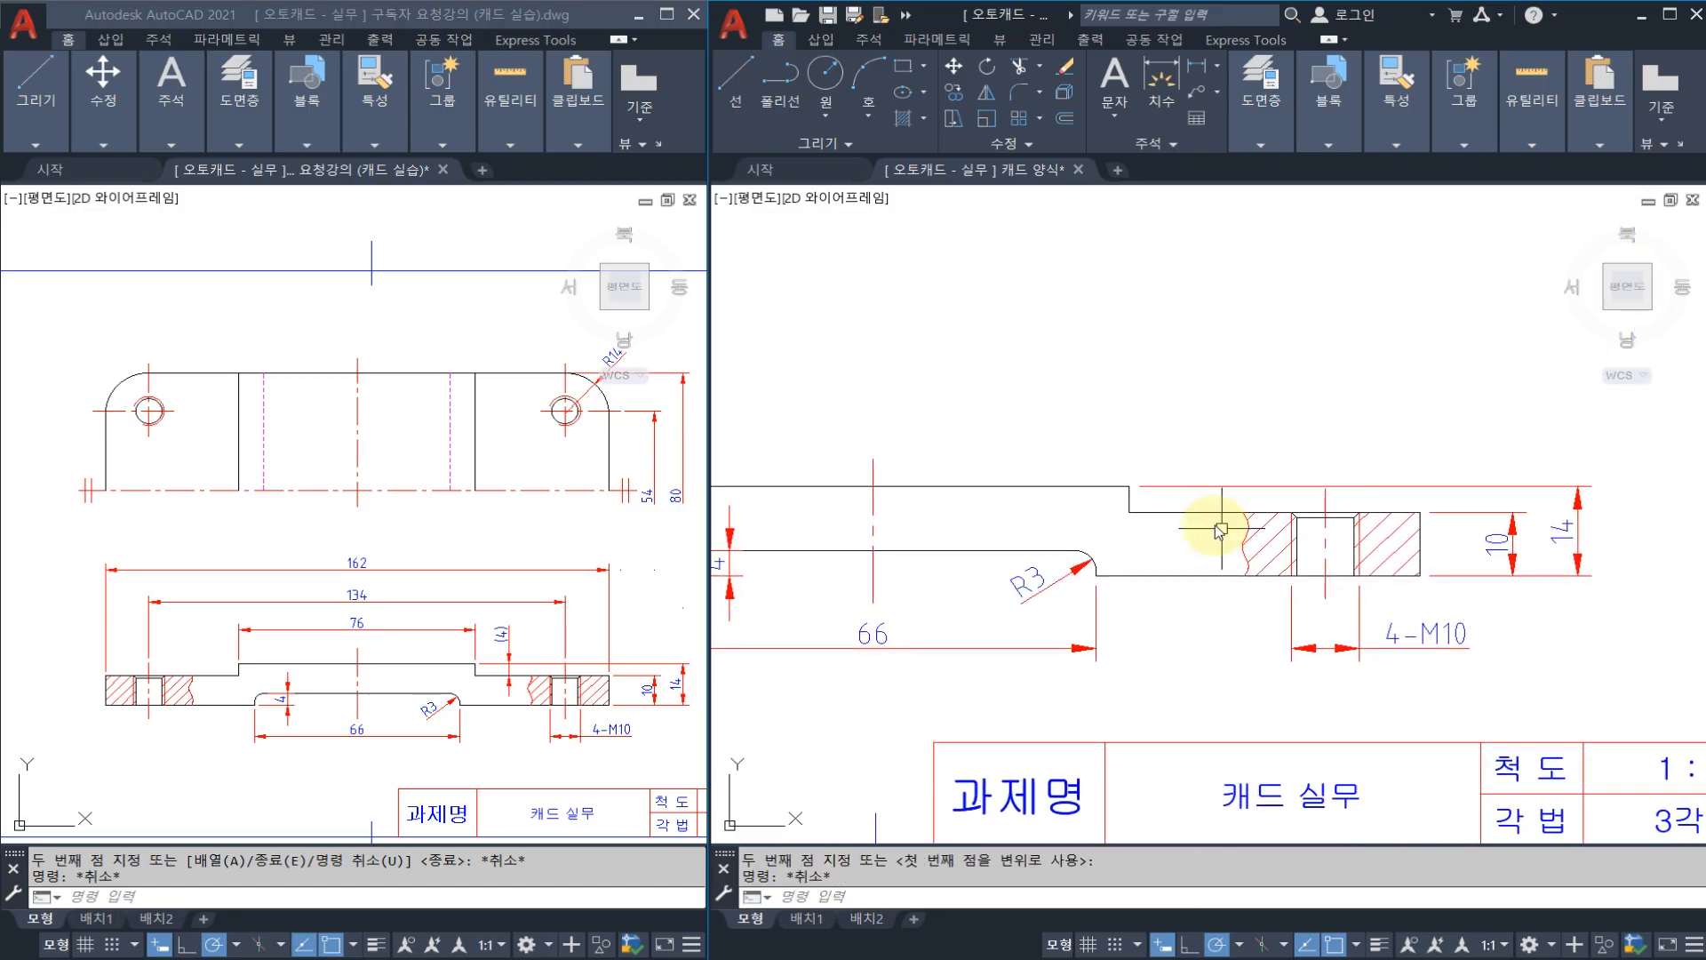
key(Return)
click(1129, 487)
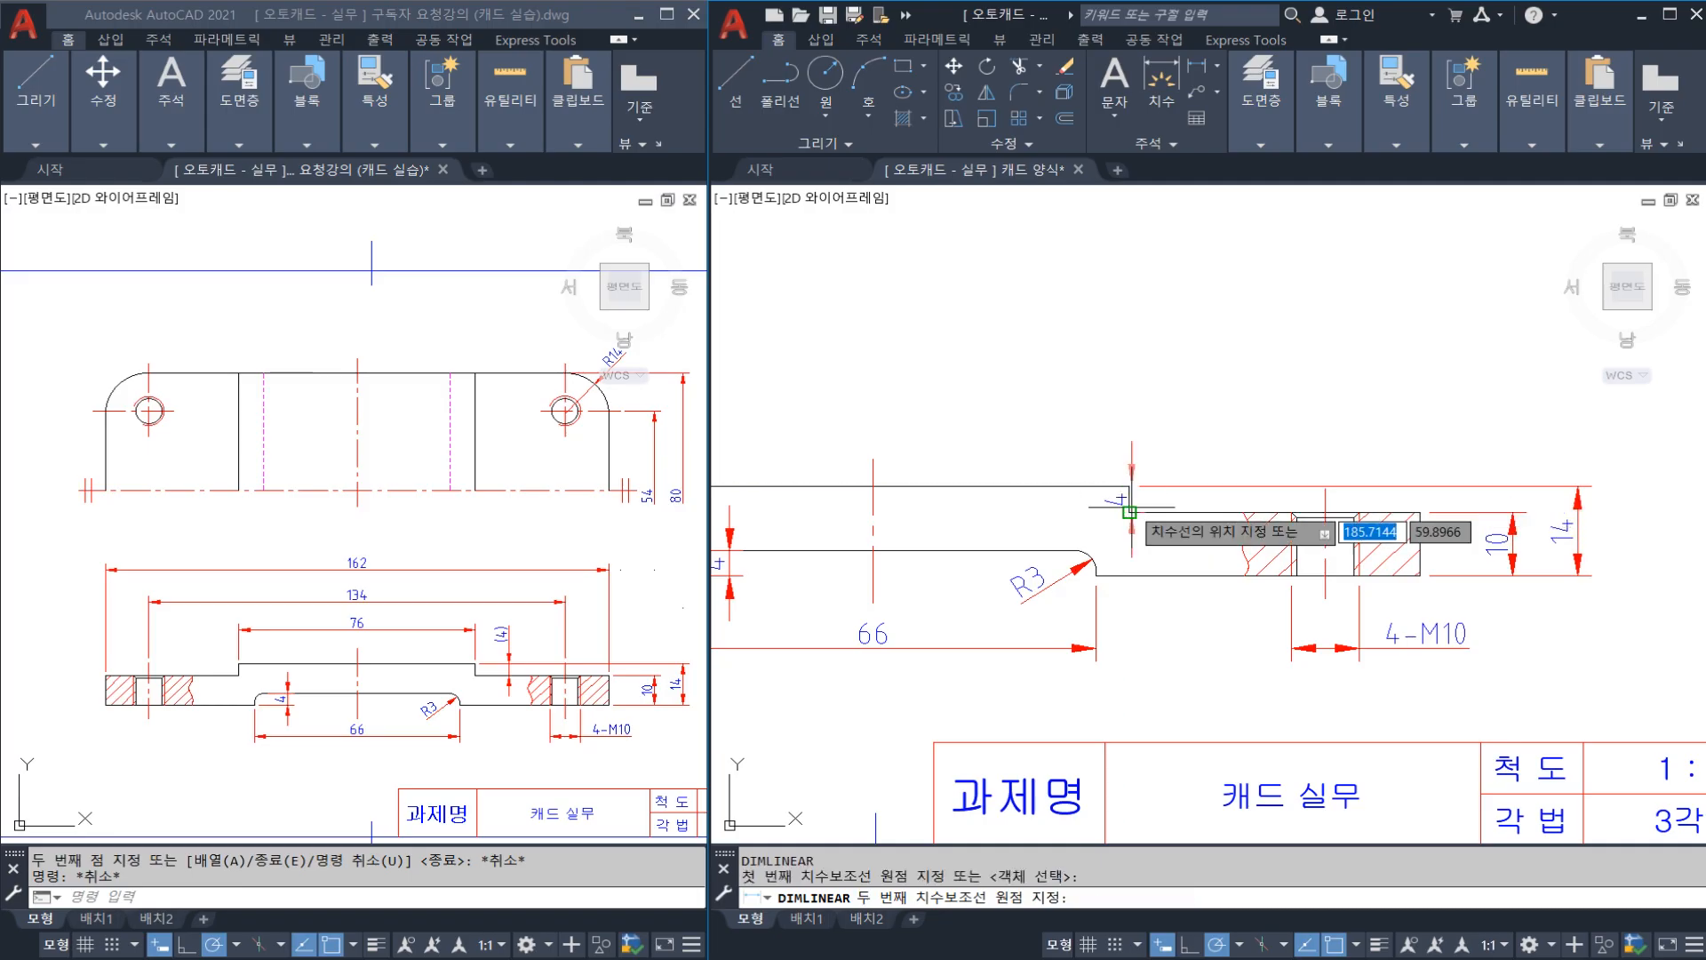
click(1130, 513)
click(1206, 480)
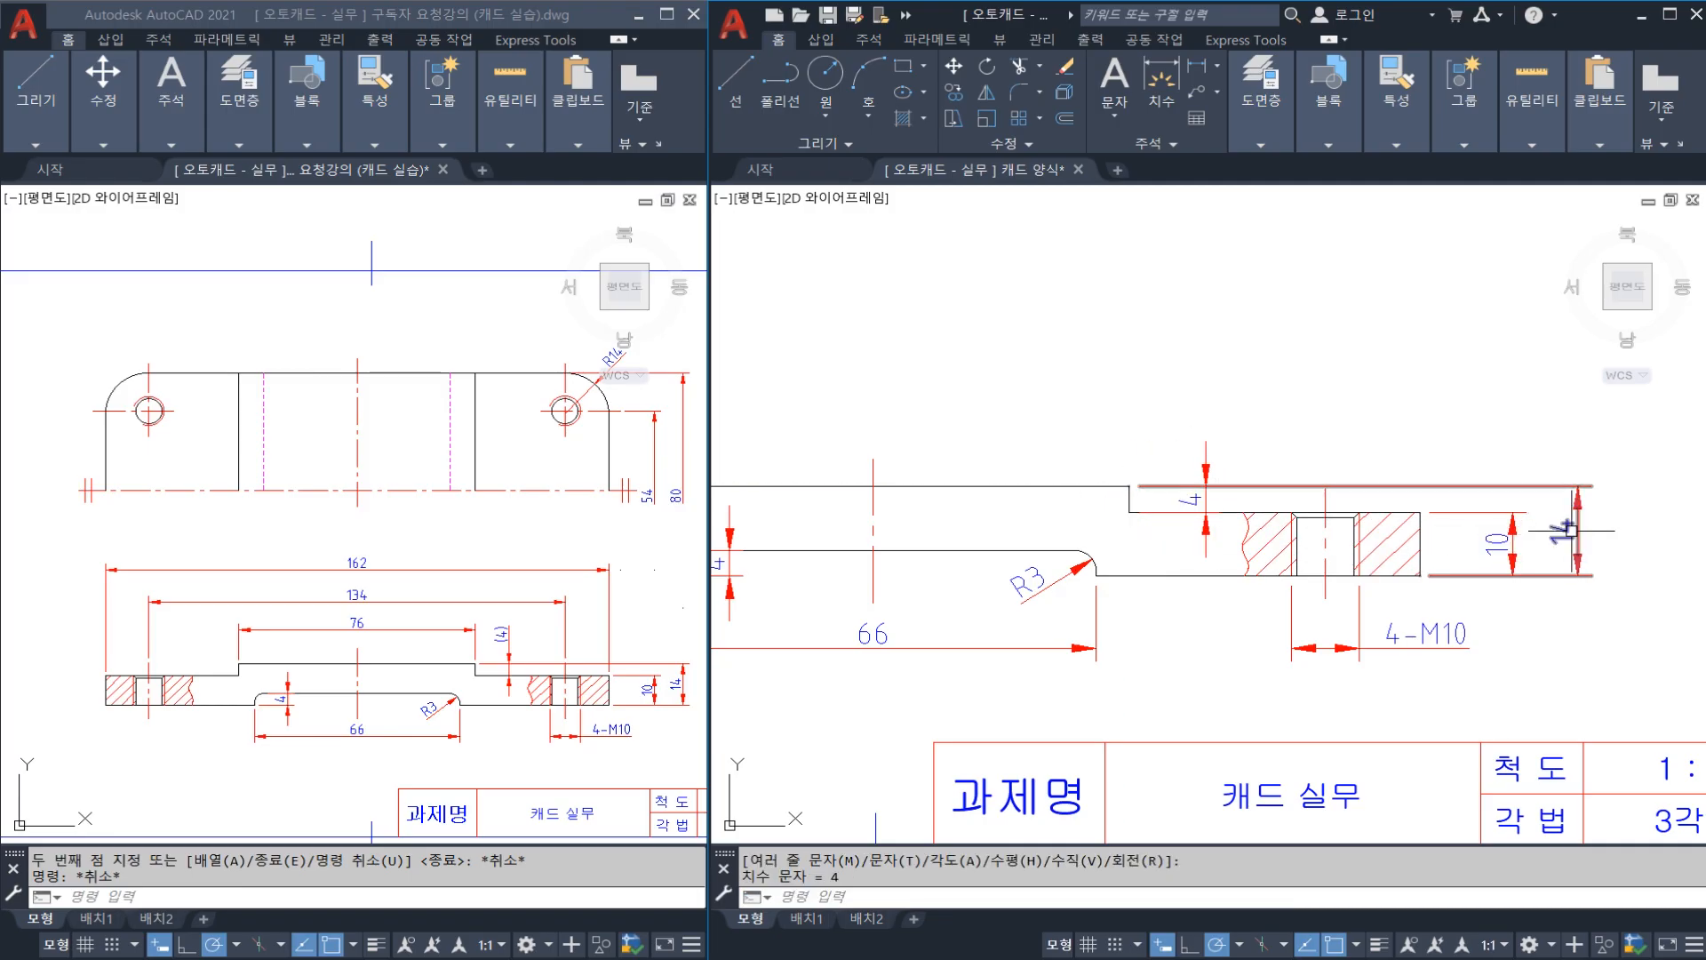
Step: Move the raised step's height text above its upper arrow and enclose the value in parentheses as (4)
click(1185, 501)
click(1191, 500)
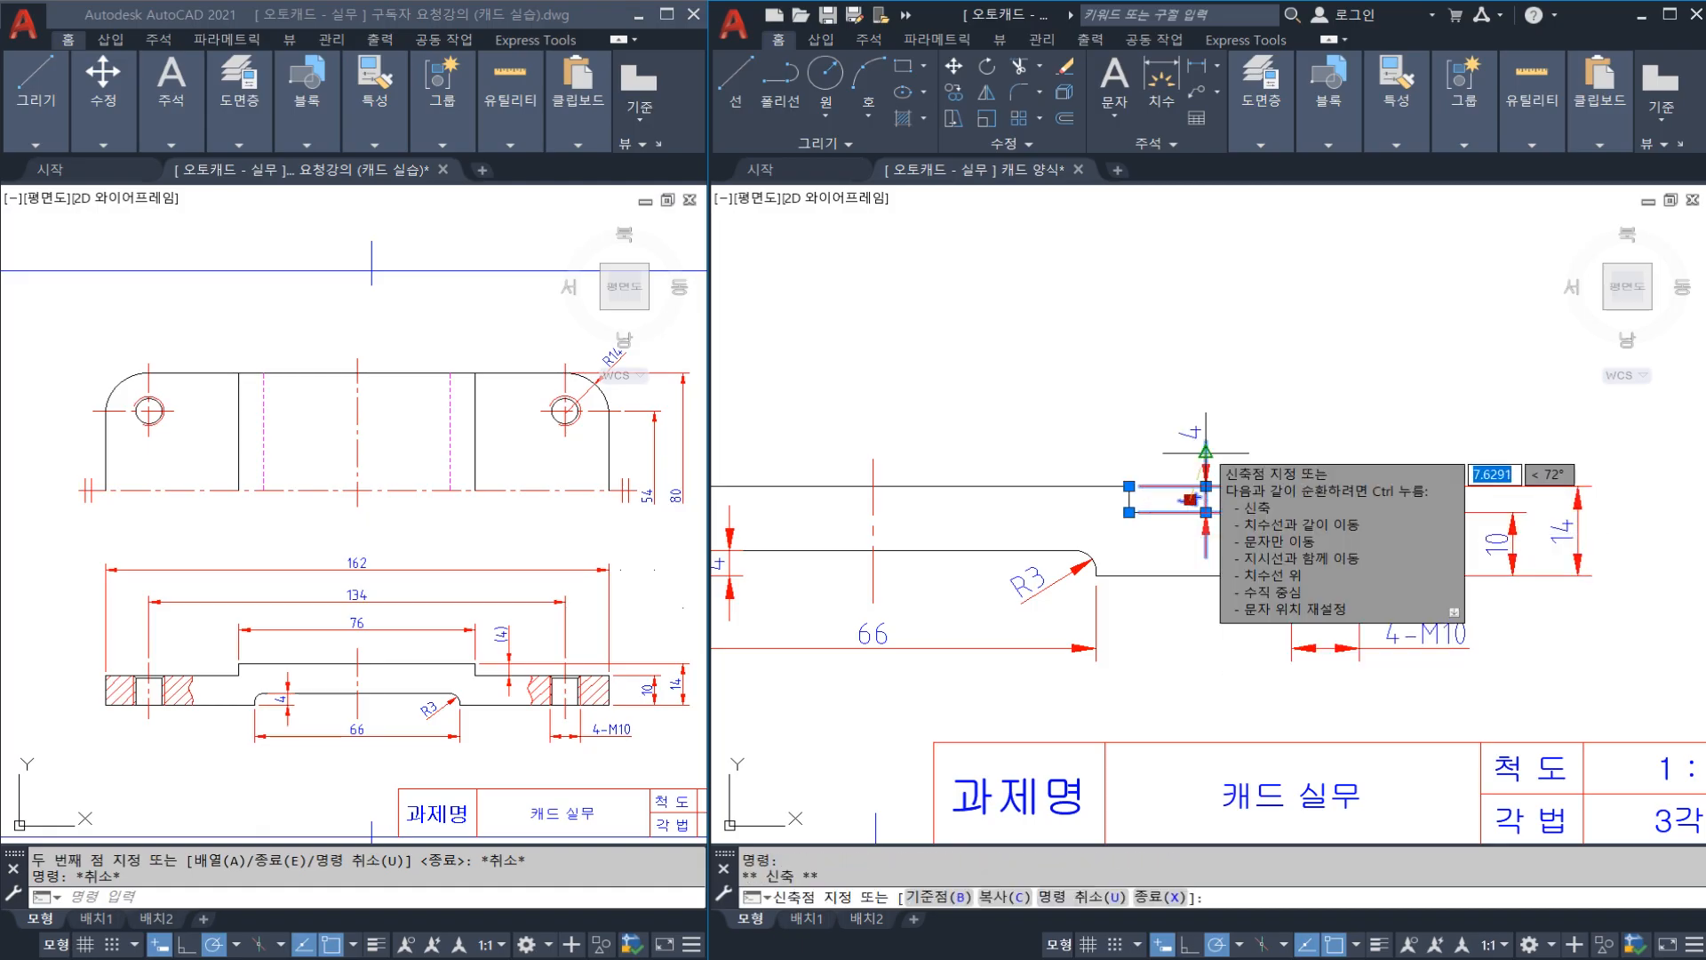
click(1201, 437)
key(Escape)
double_click(1199, 436)
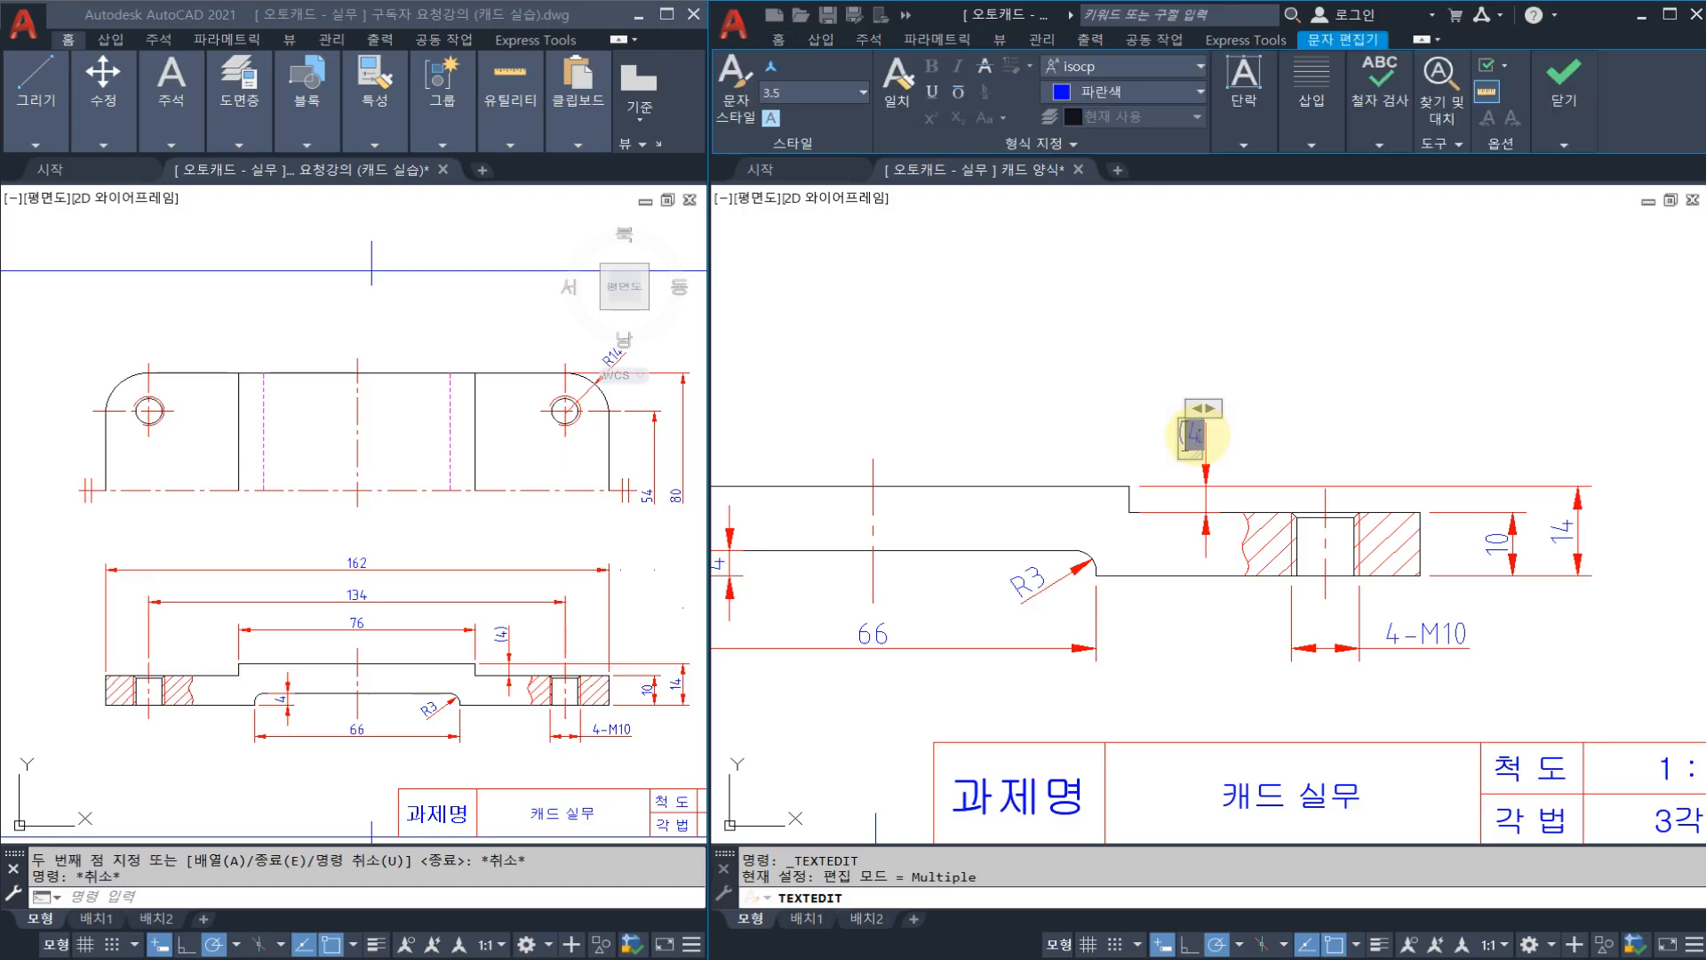
click(1587, 116)
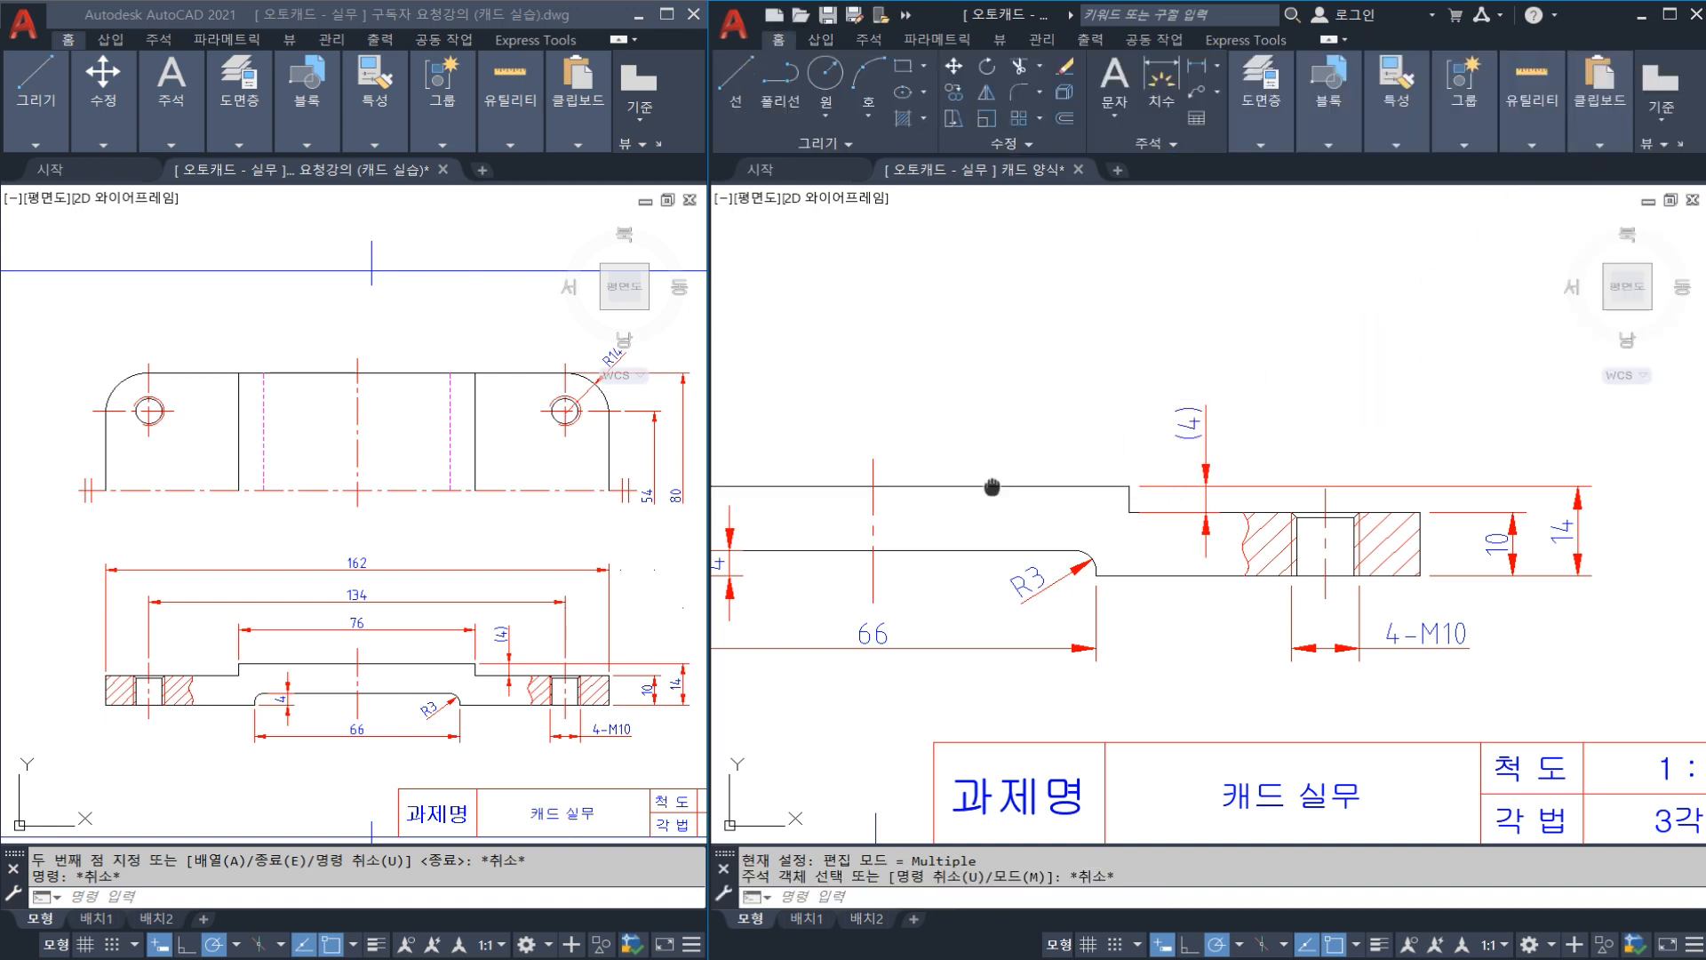
Step: Dimension the width of the raised middle section with a horizontal dimension just above the front view
mouse_move(993, 488)
middle_down()
mouse_move(1280, 449)
mouse_move(1254, 462)
mouse_move(1243, 508)
middle_up()
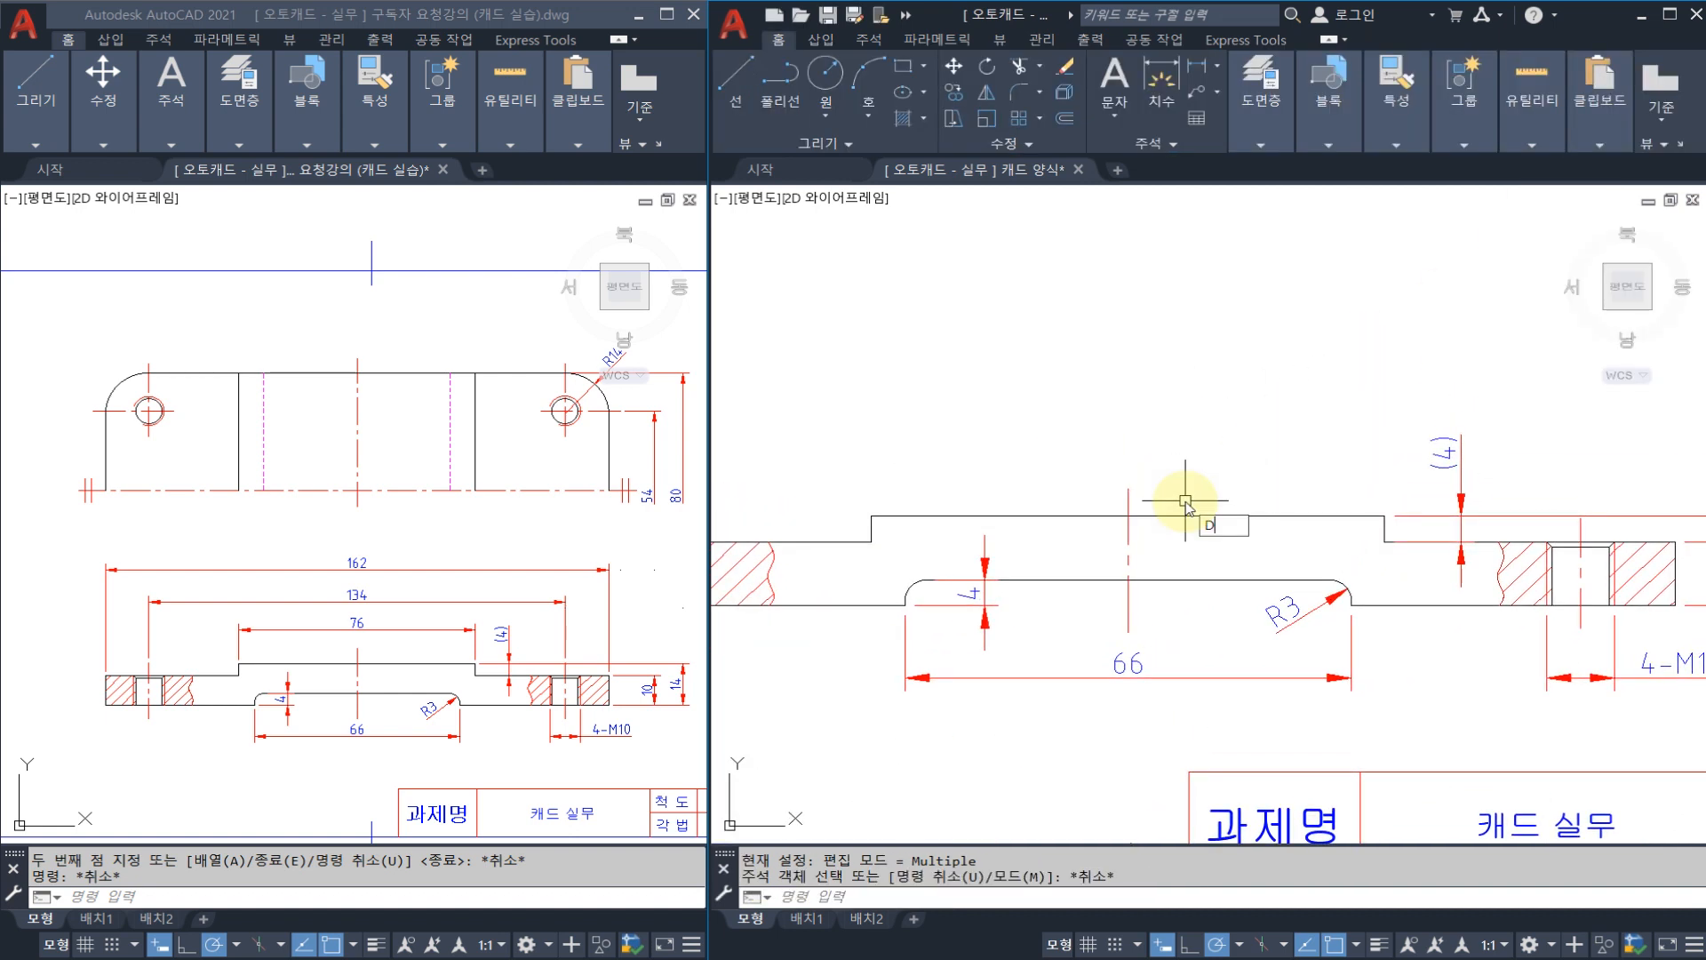
key(Return)
click(872, 516)
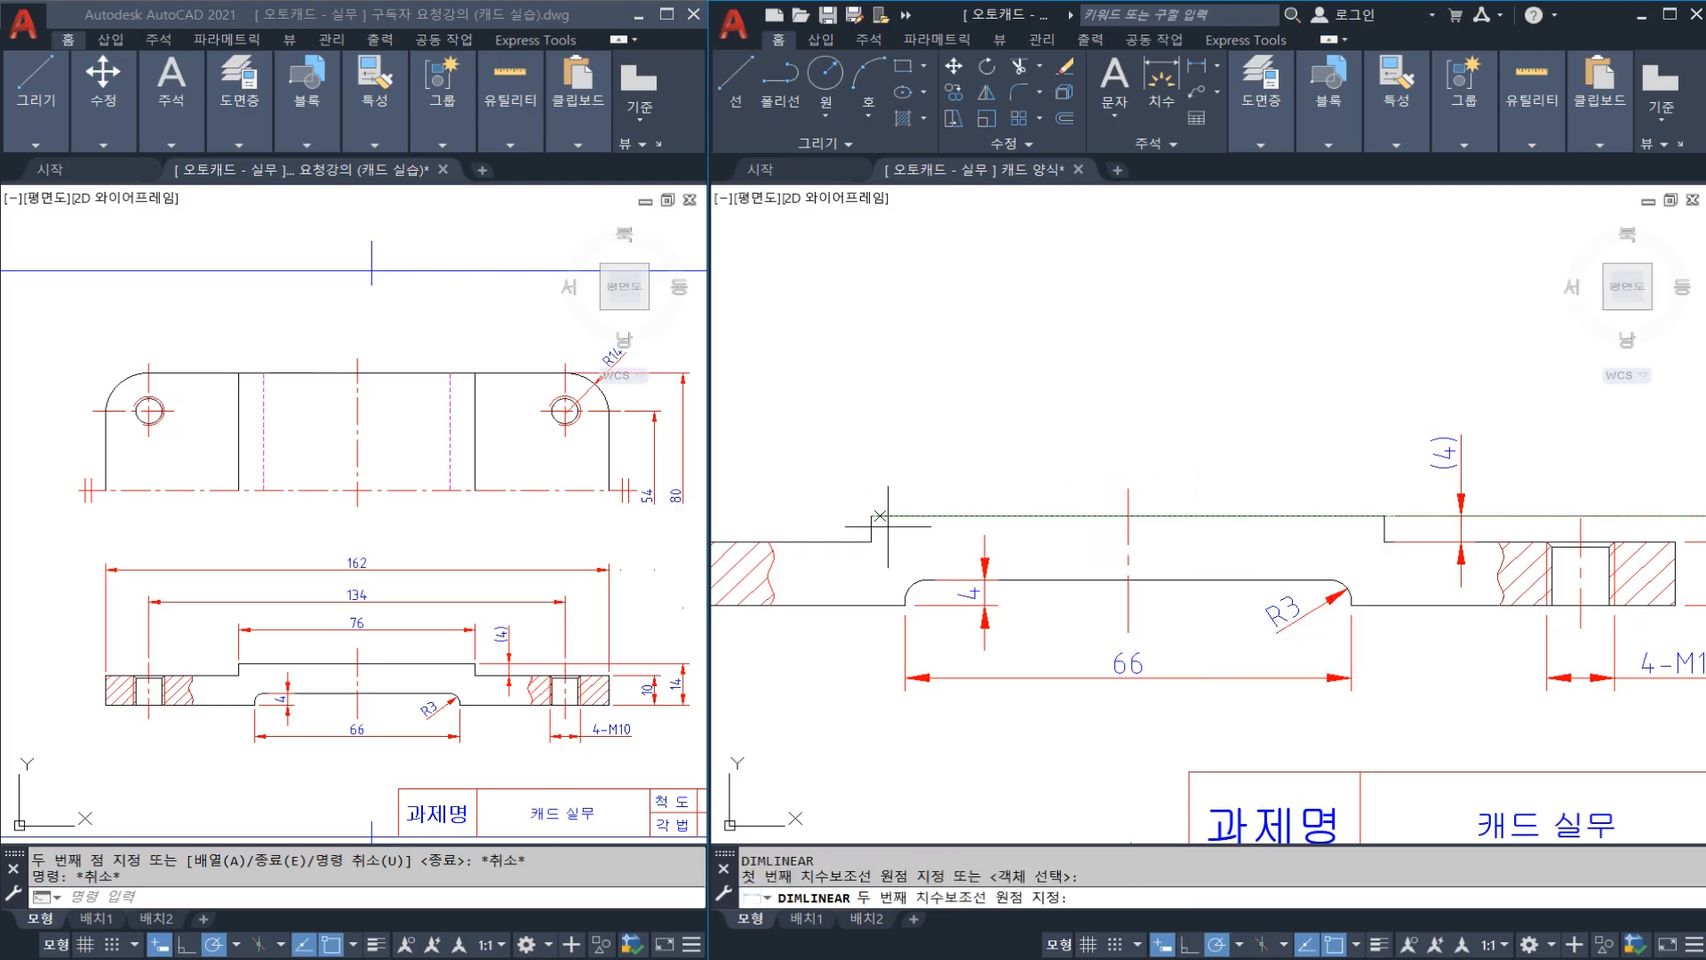
click(1384, 517)
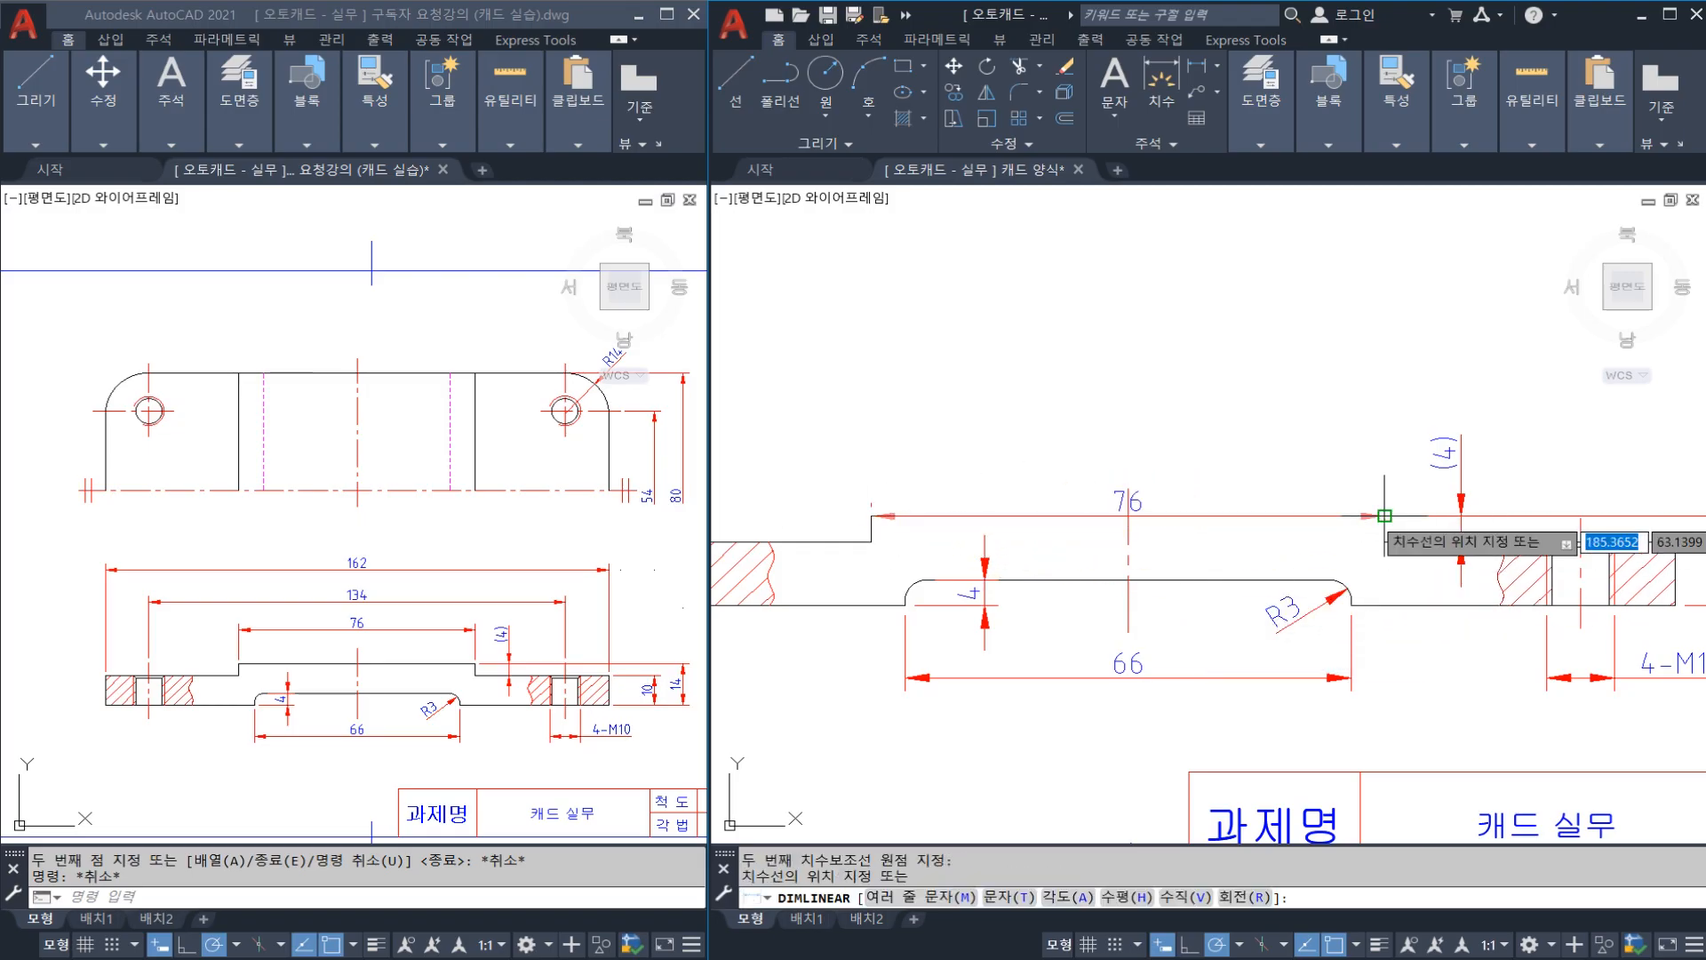
click(1338, 433)
Step: Dimension the distance between the two hole centrelines, placing the dimension line above the raised section's width dimension
scroll(1333, 440, down, 2)
key(Return)
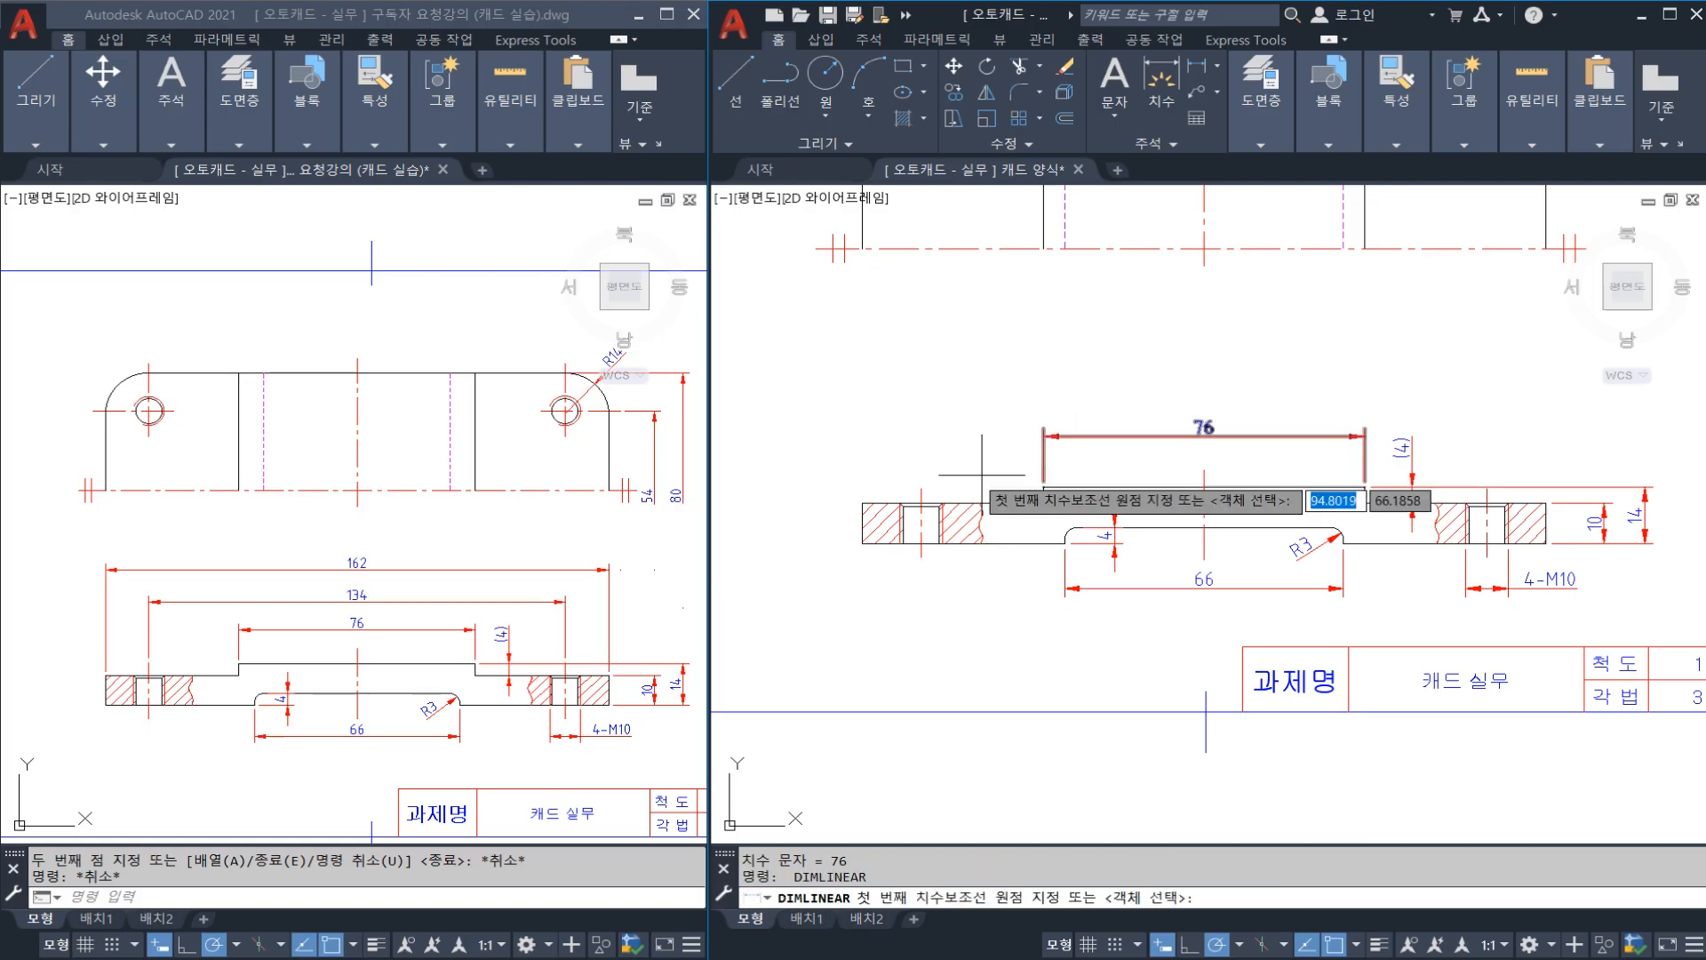
click(922, 489)
click(1487, 488)
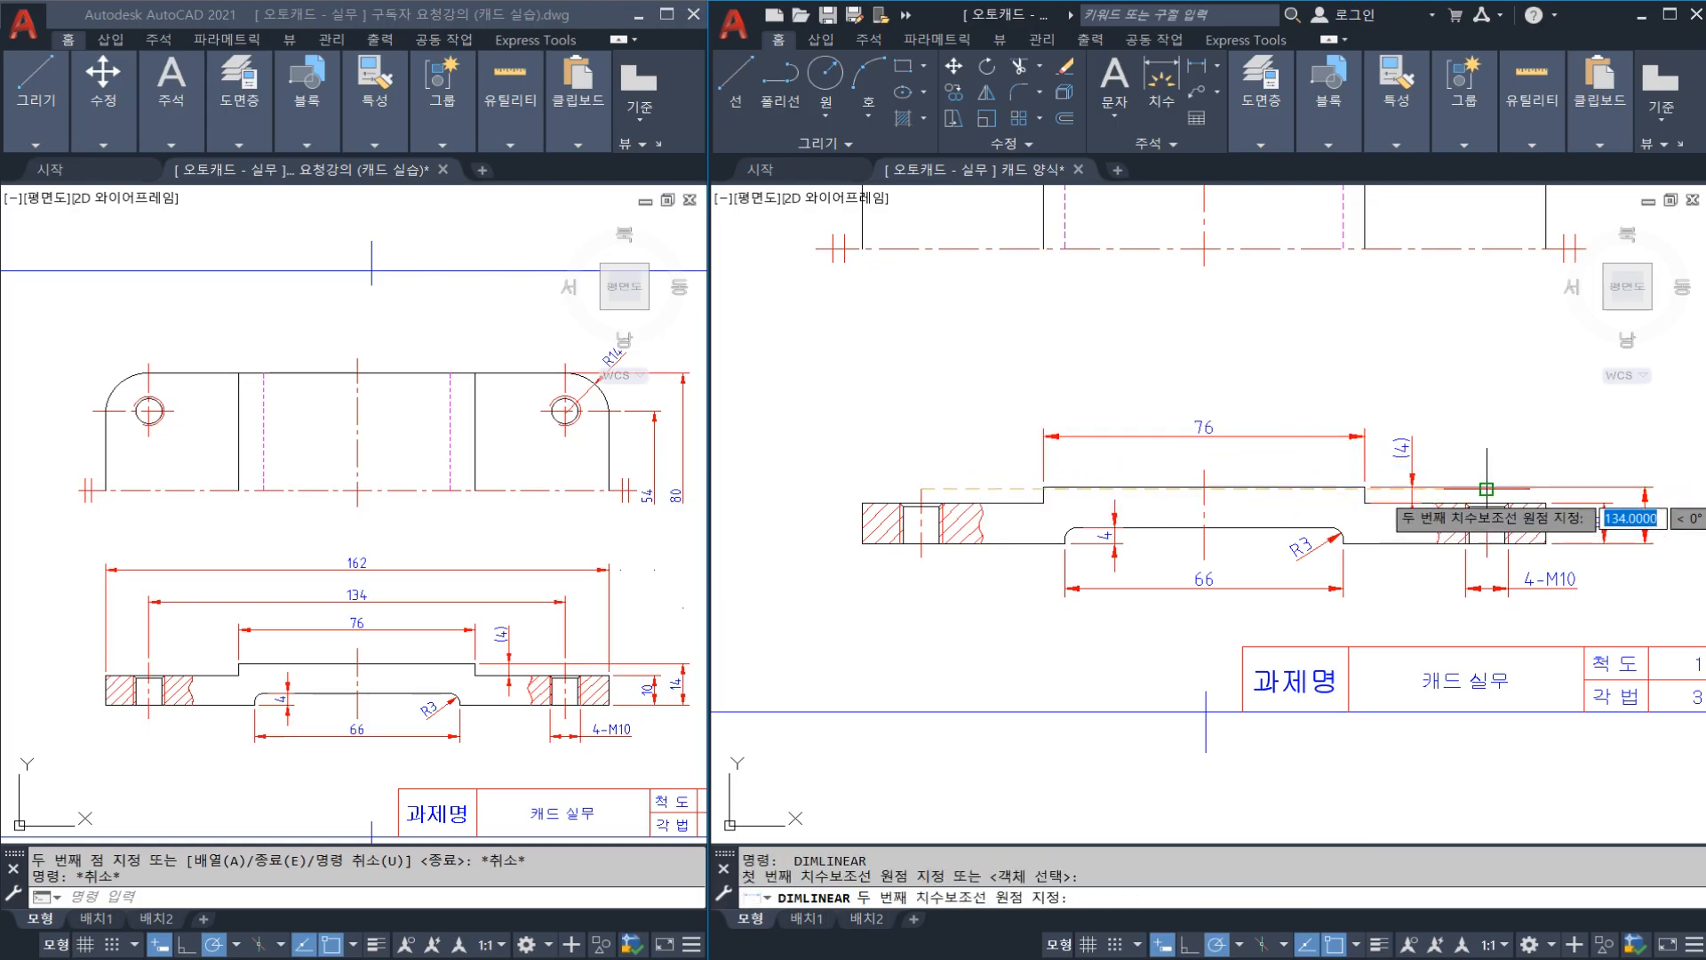
click(1385, 405)
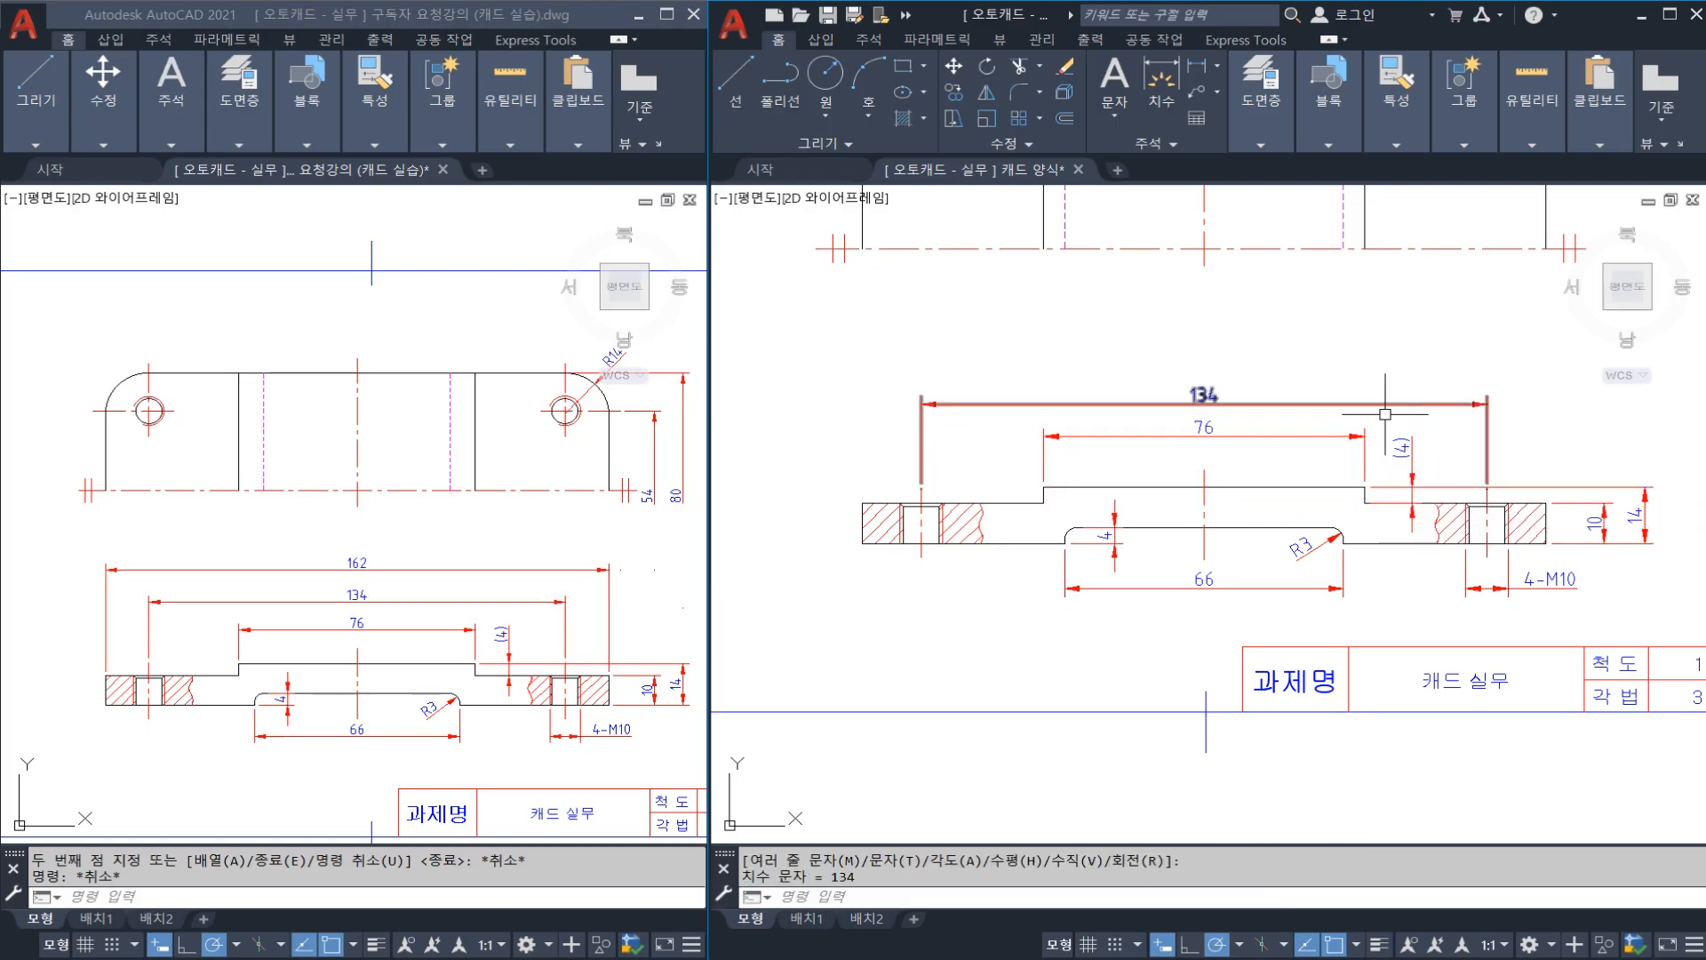
Step: Dimension the front view's overall width above the hole-spacing dimension and save the drawing
key(Return)
click(862, 504)
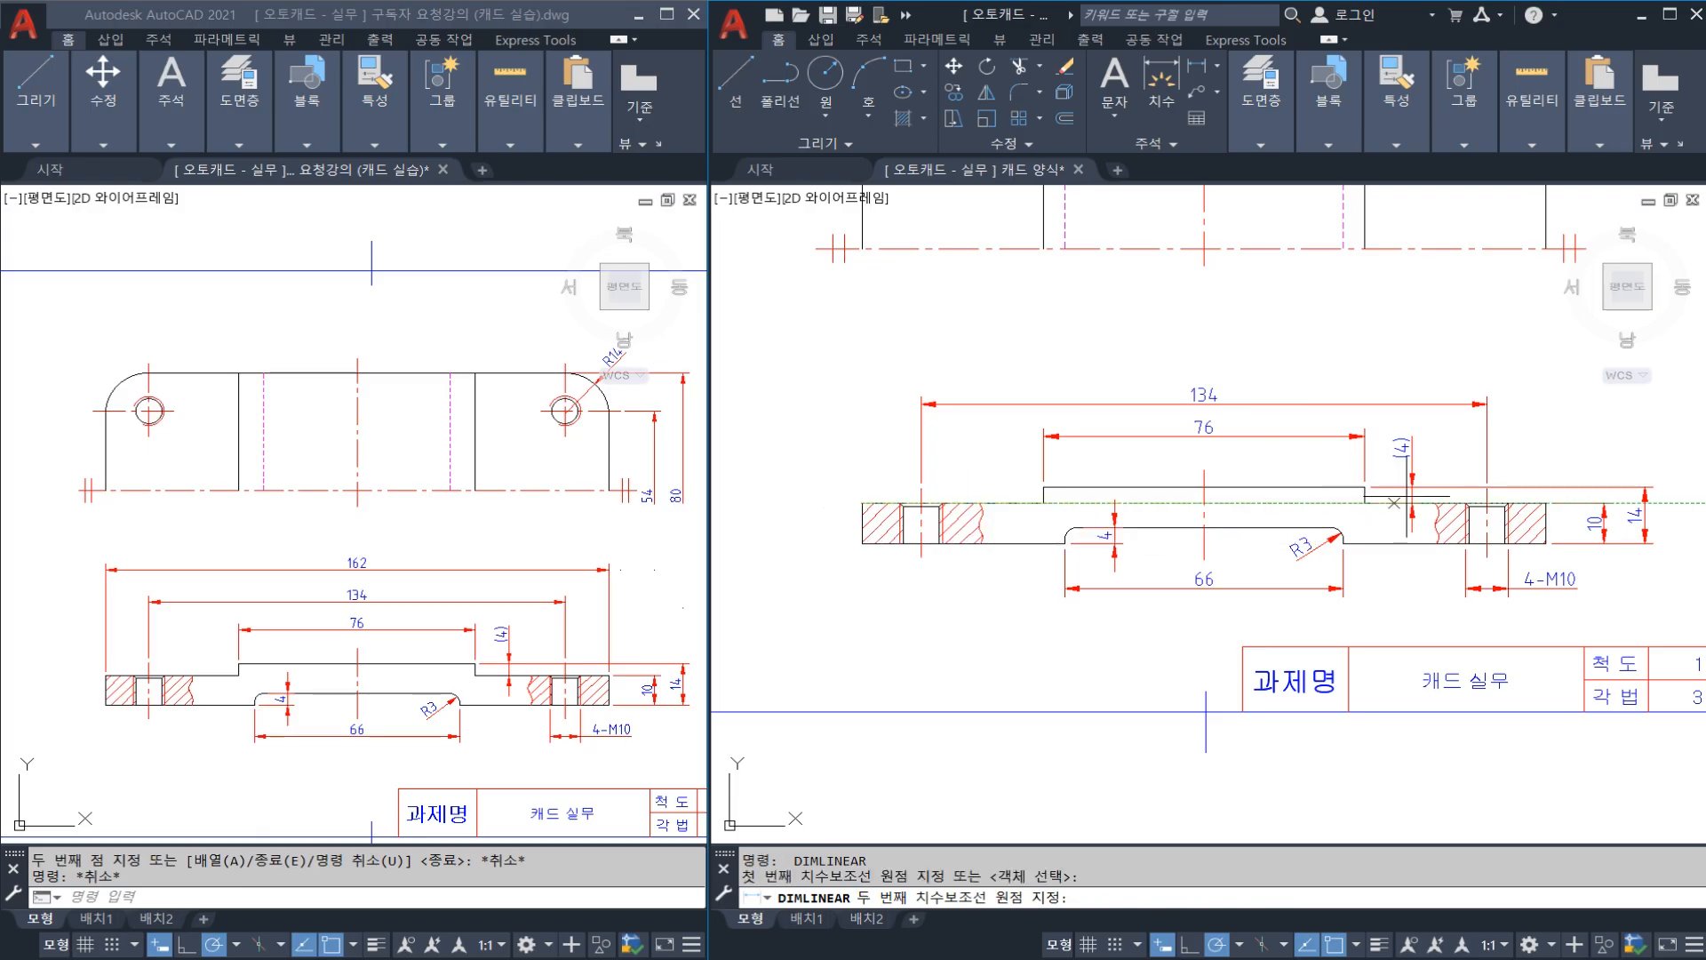
click(1547, 504)
click(1511, 372)
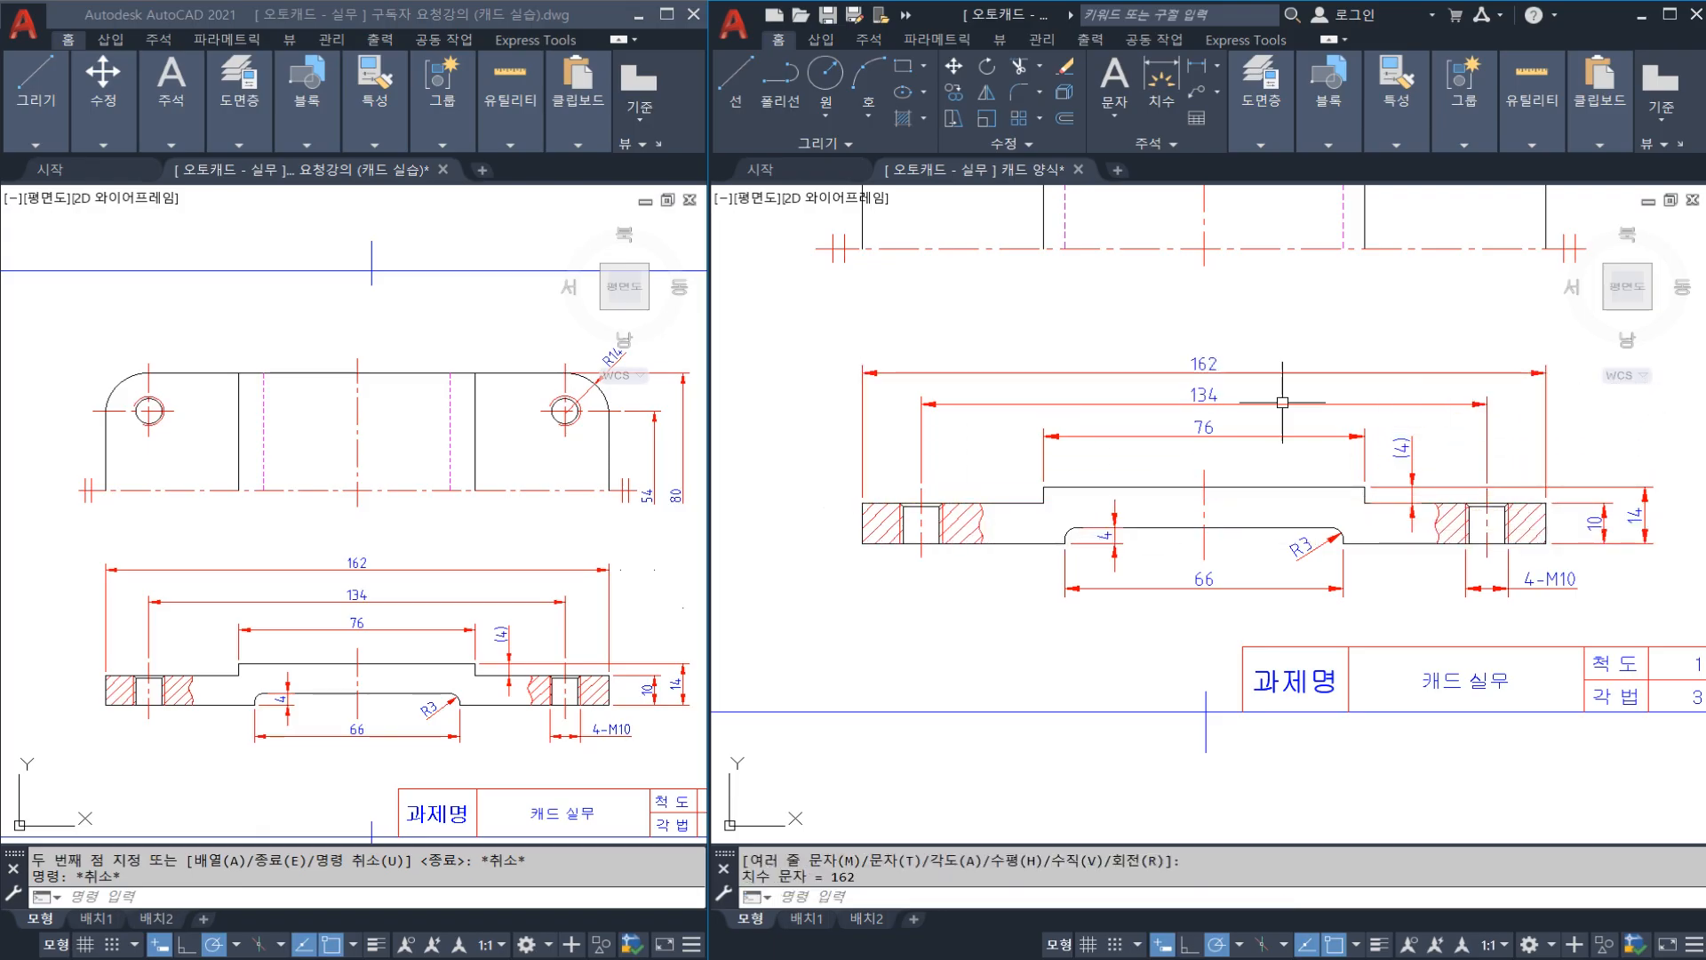
mouse_move(1420, 534)
middle_down()
mouse_move(1349, 544)
mouse_move(1275, 585)
middle_up()
key(ctrl+s)
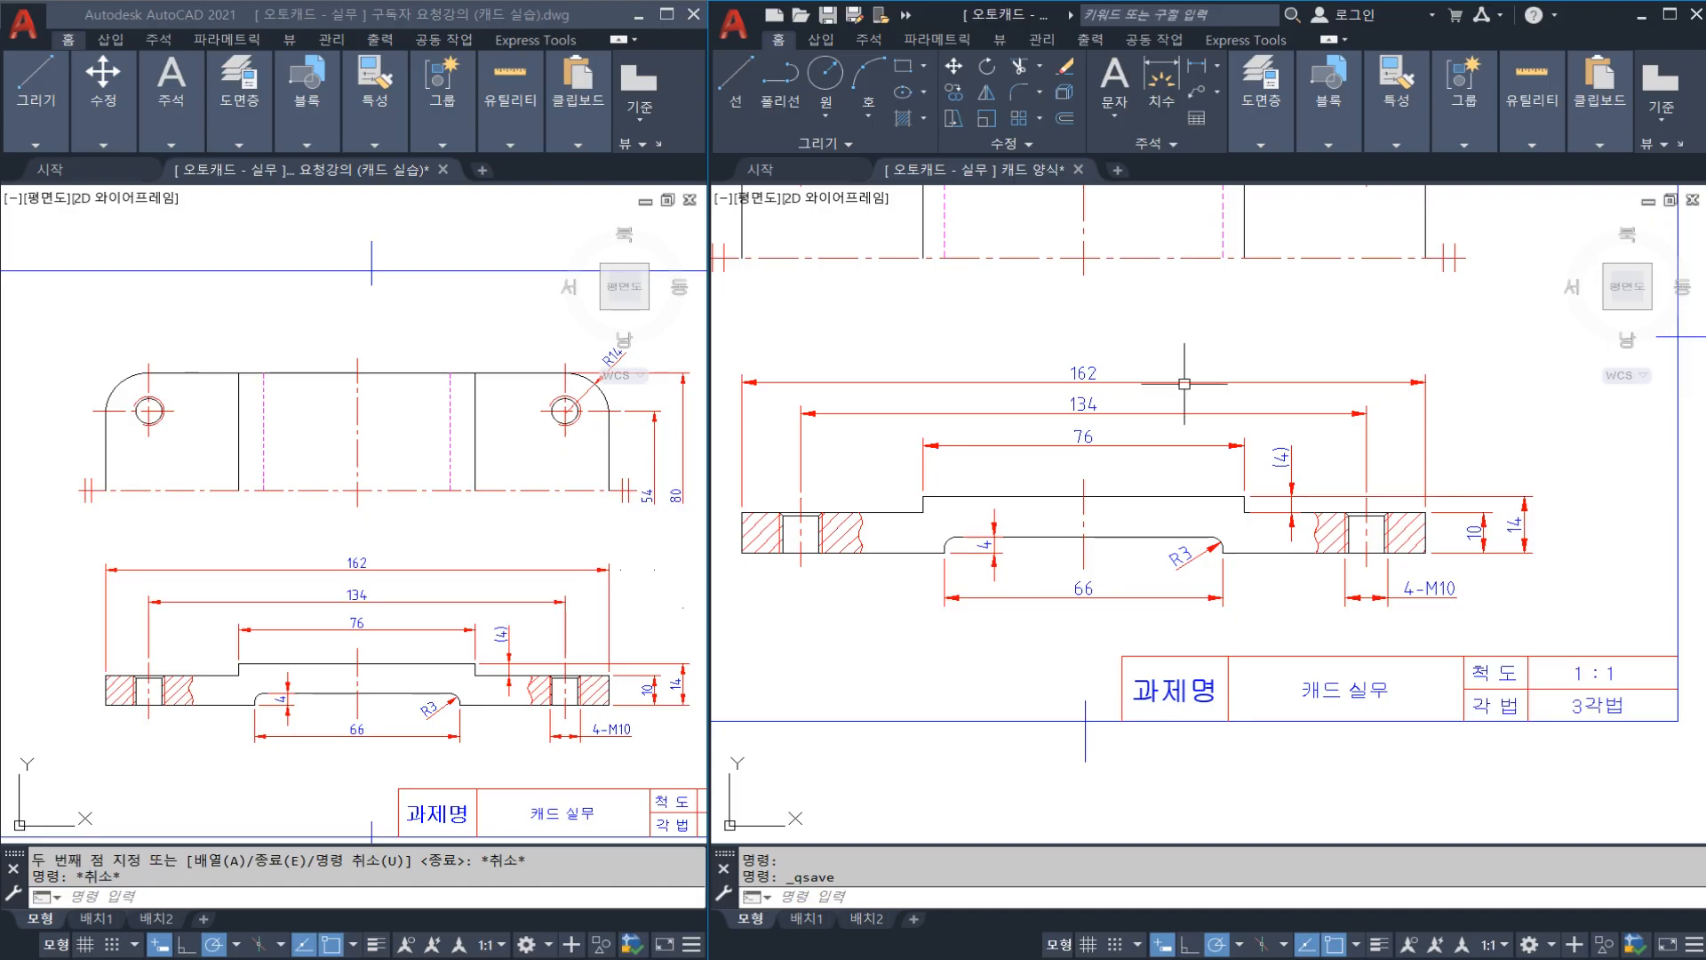
Step: Add a radius dimension to the top view's rounded corner beside the right hole, with its text outside the plate
scroll(1219, 415, down, 2)
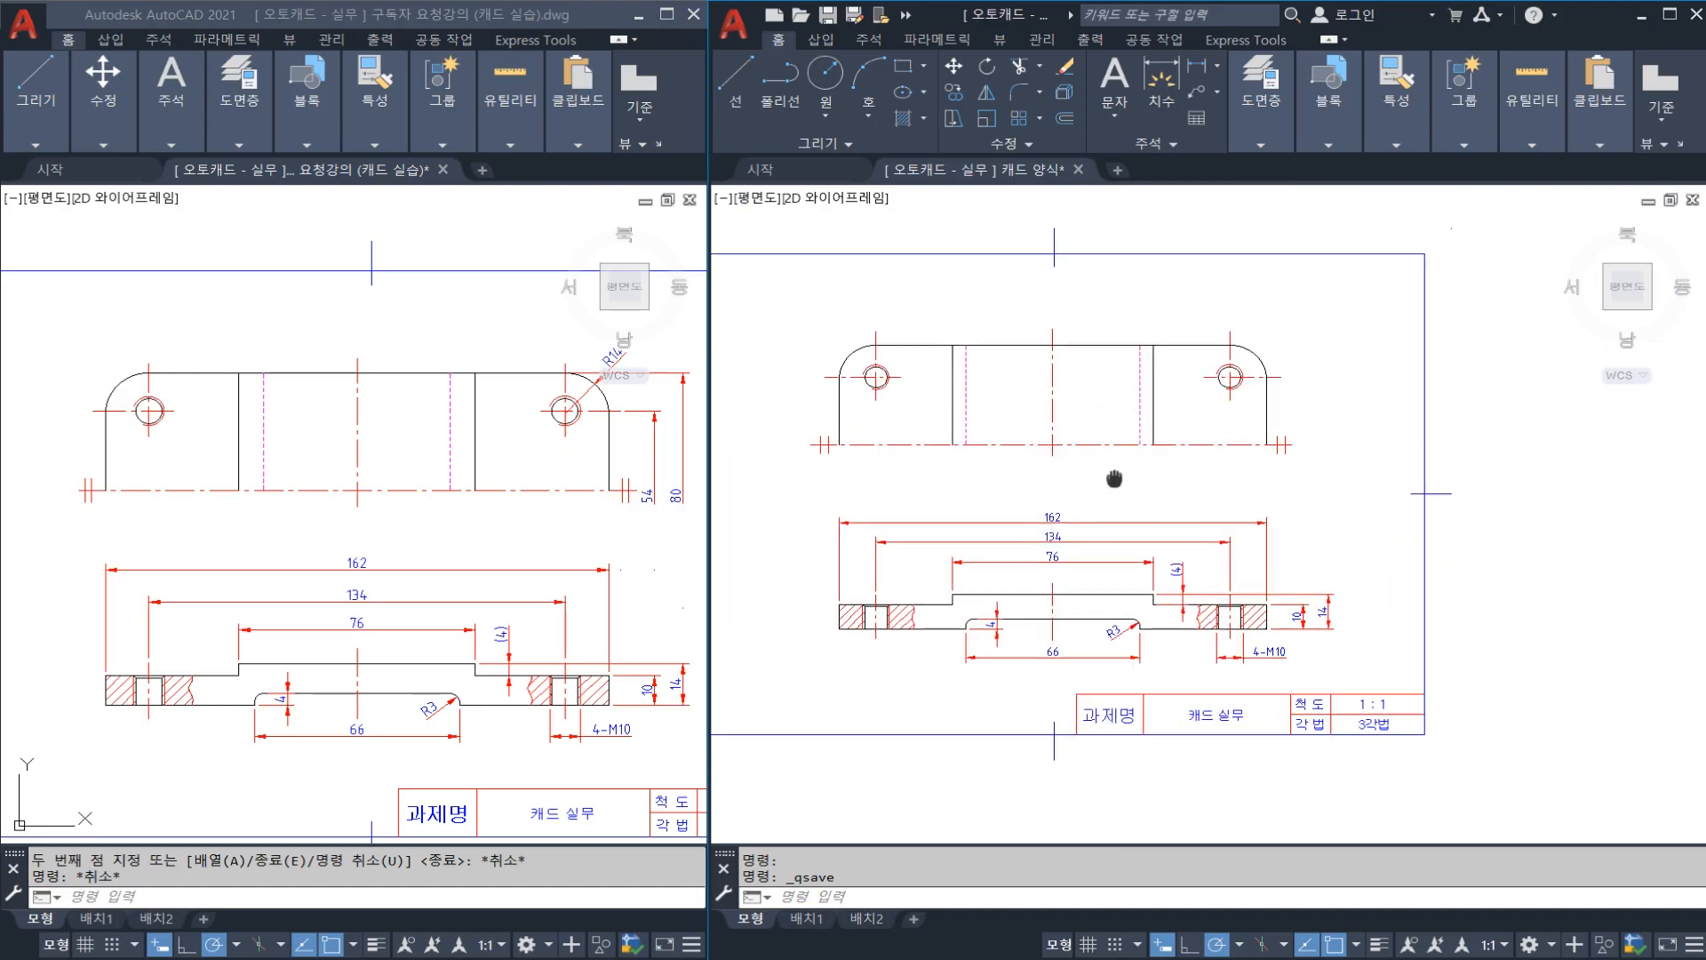
scroll(1229, 364, up, 4)
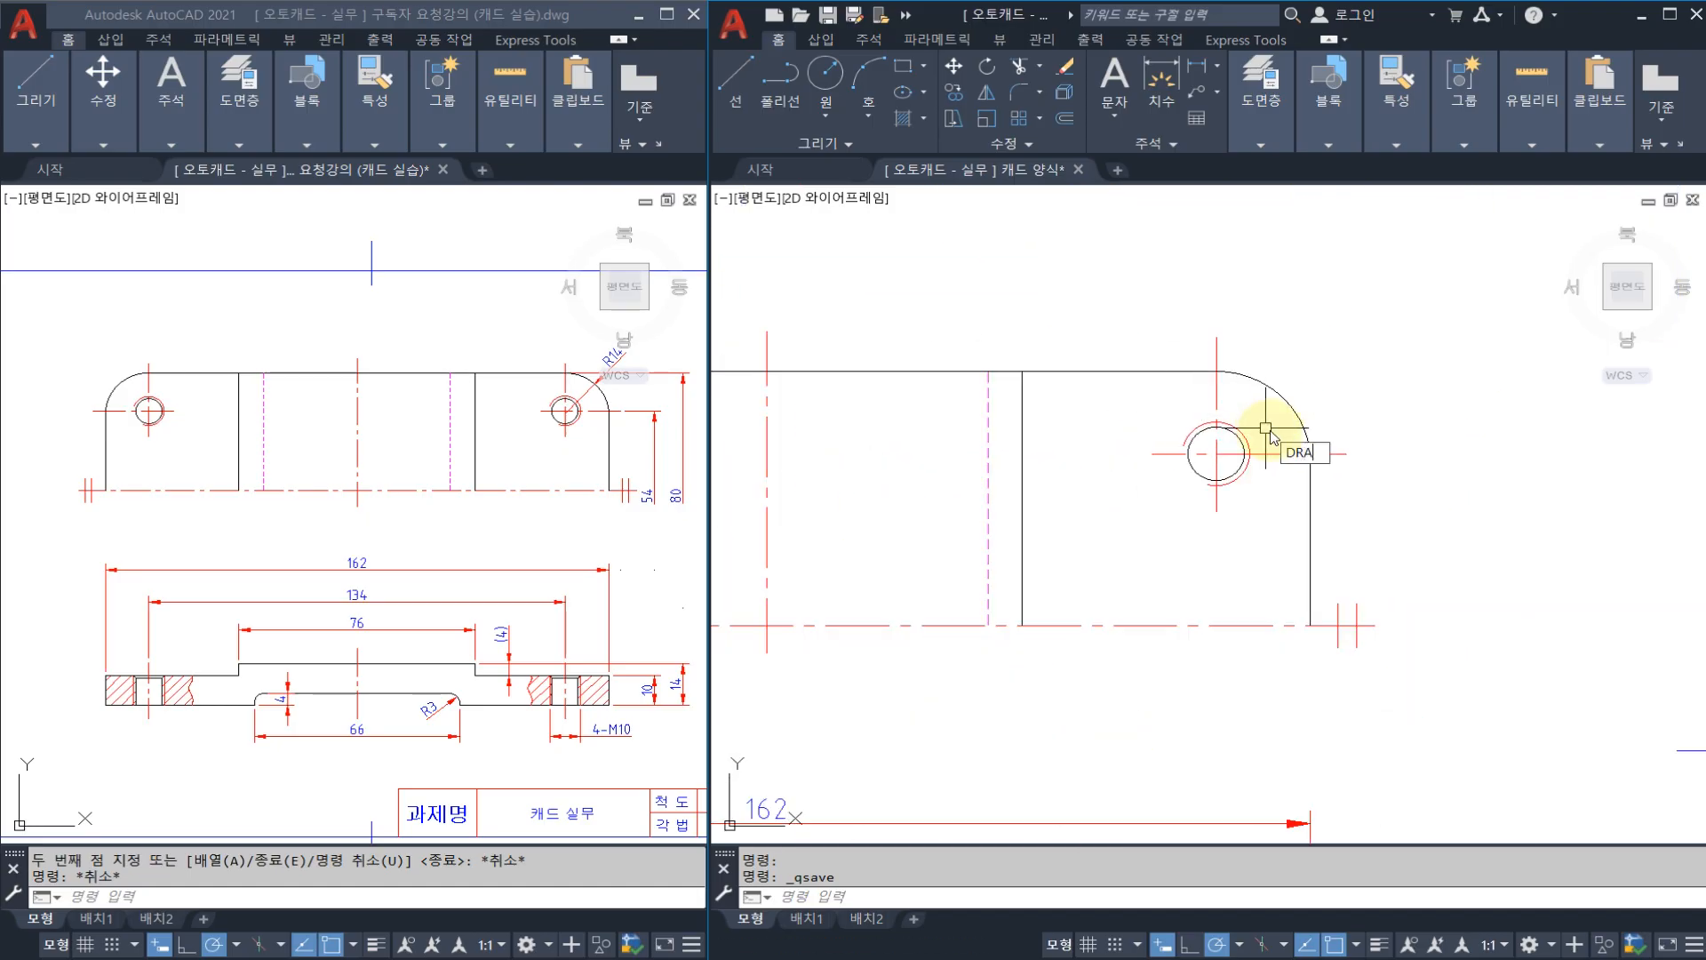
key(Return)
click(1280, 396)
click(1322, 313)
Step: Mirror the top view's upper edge and the right hole's horizontal centreline about the horizontal symmetry line, keeping the originals
click(500, 511)
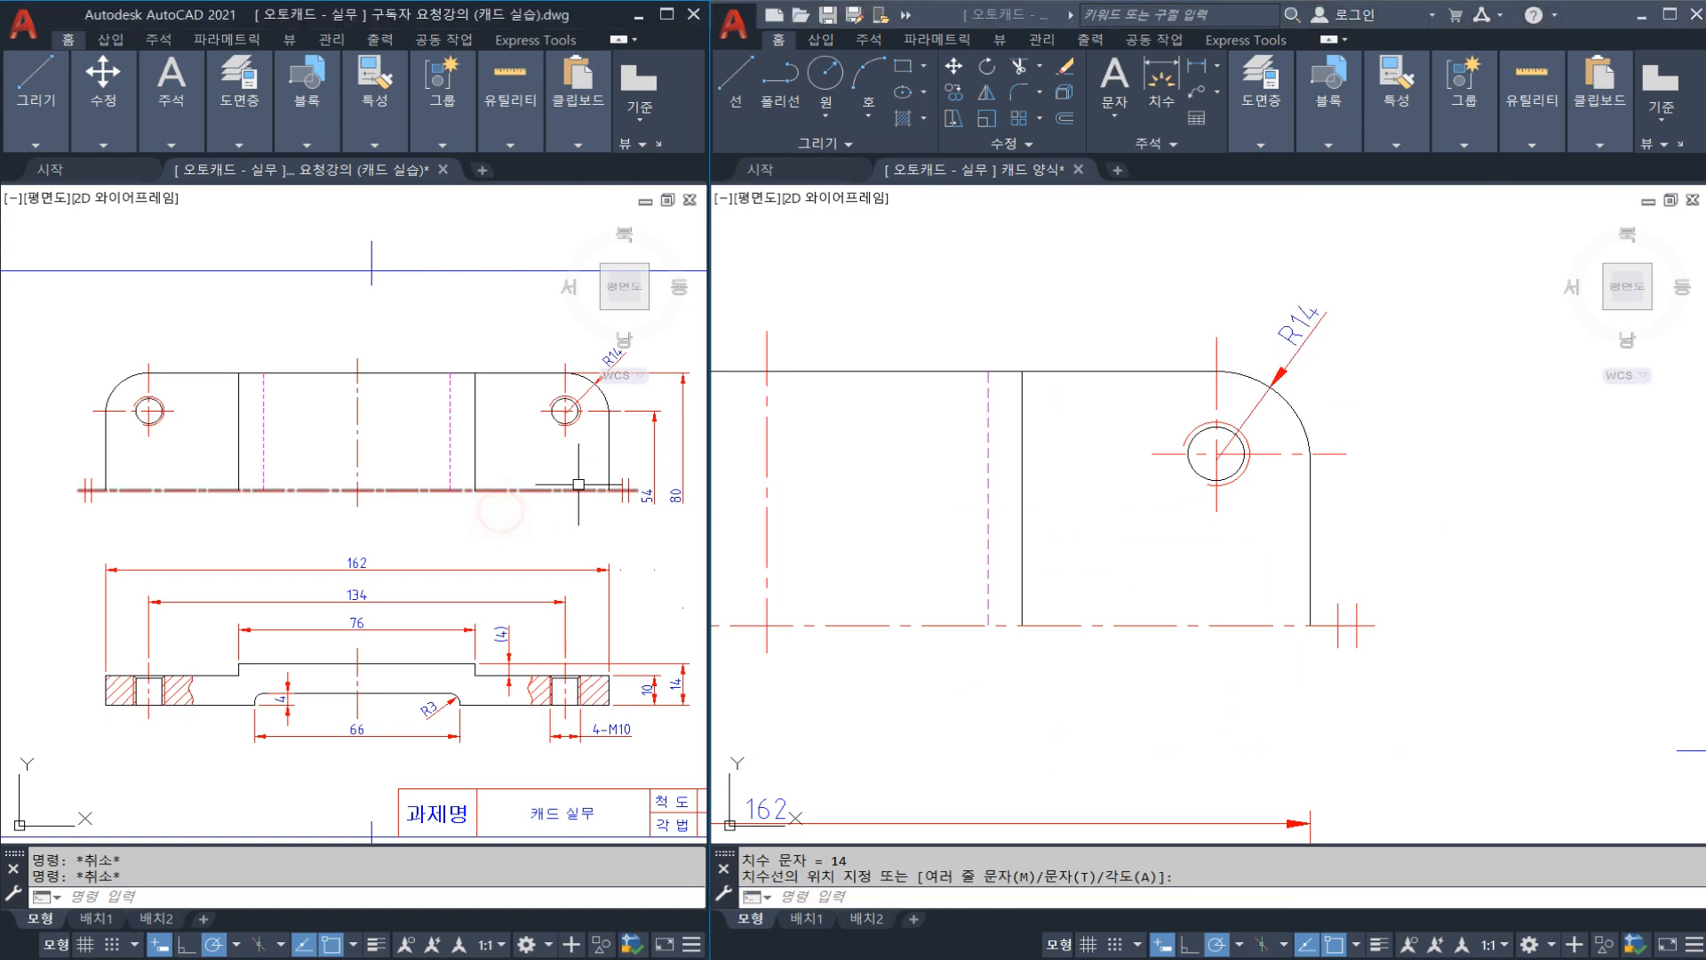
scroll(578, 484, up, 4)
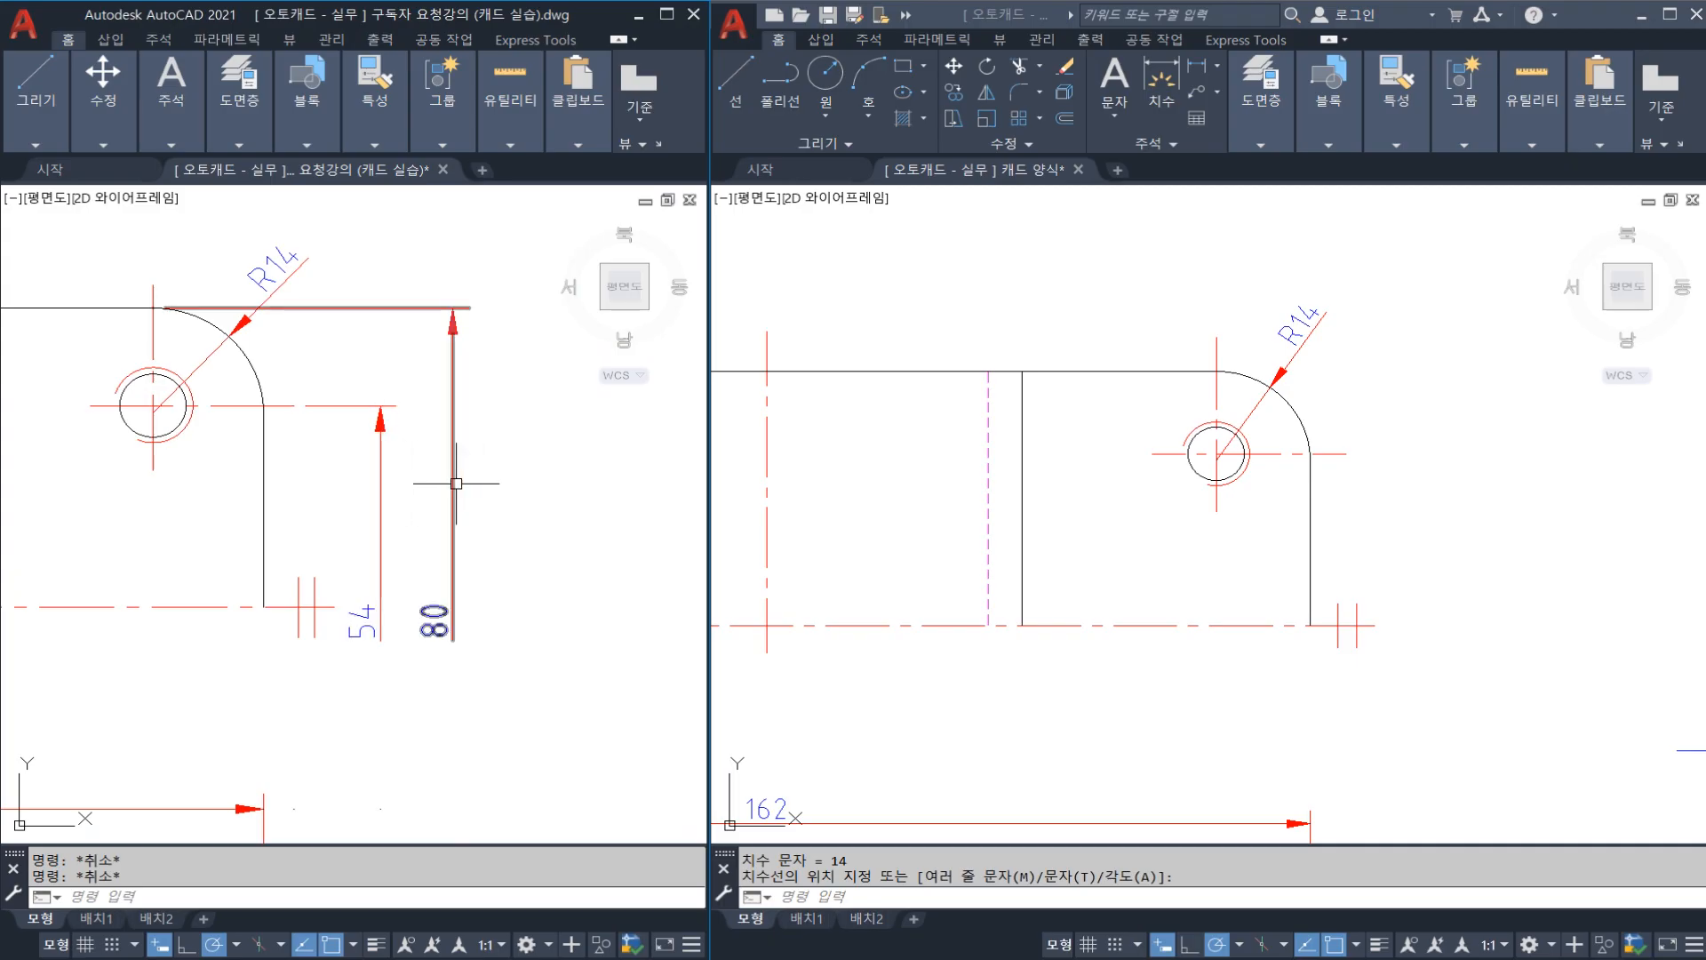
click(1113, 460)
key(Escape)
scroll(1177, 451, down, 2)
middle_drag(1229, 520, 1215, 450)
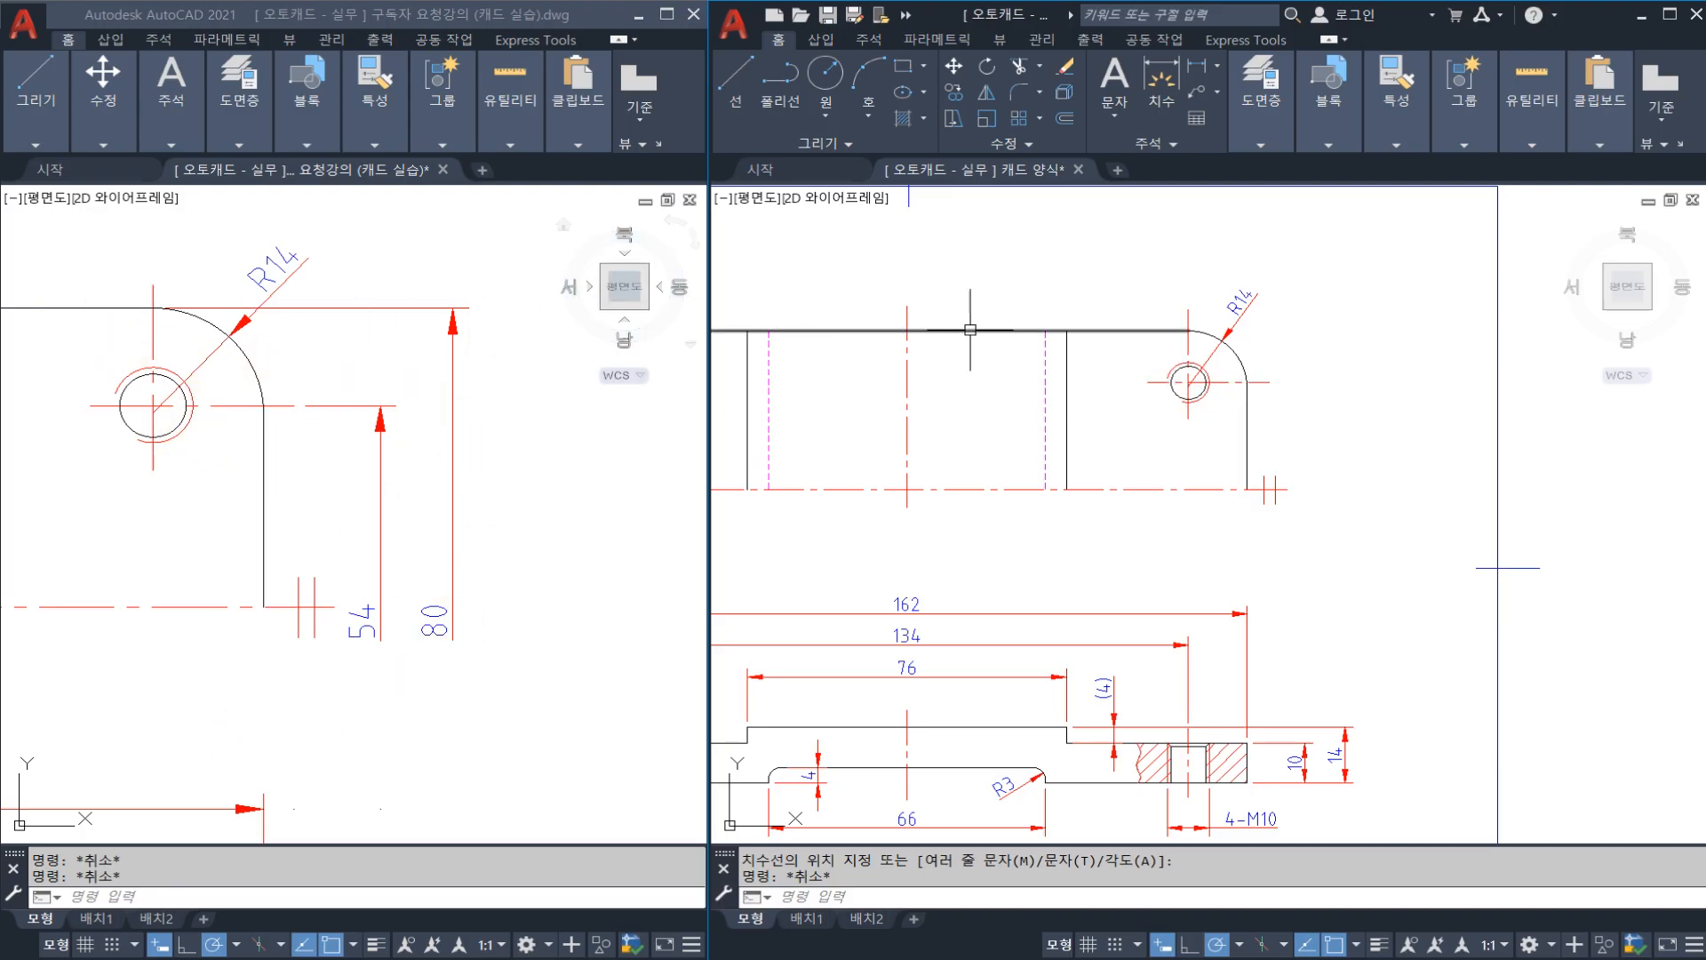
click(1132, 325)
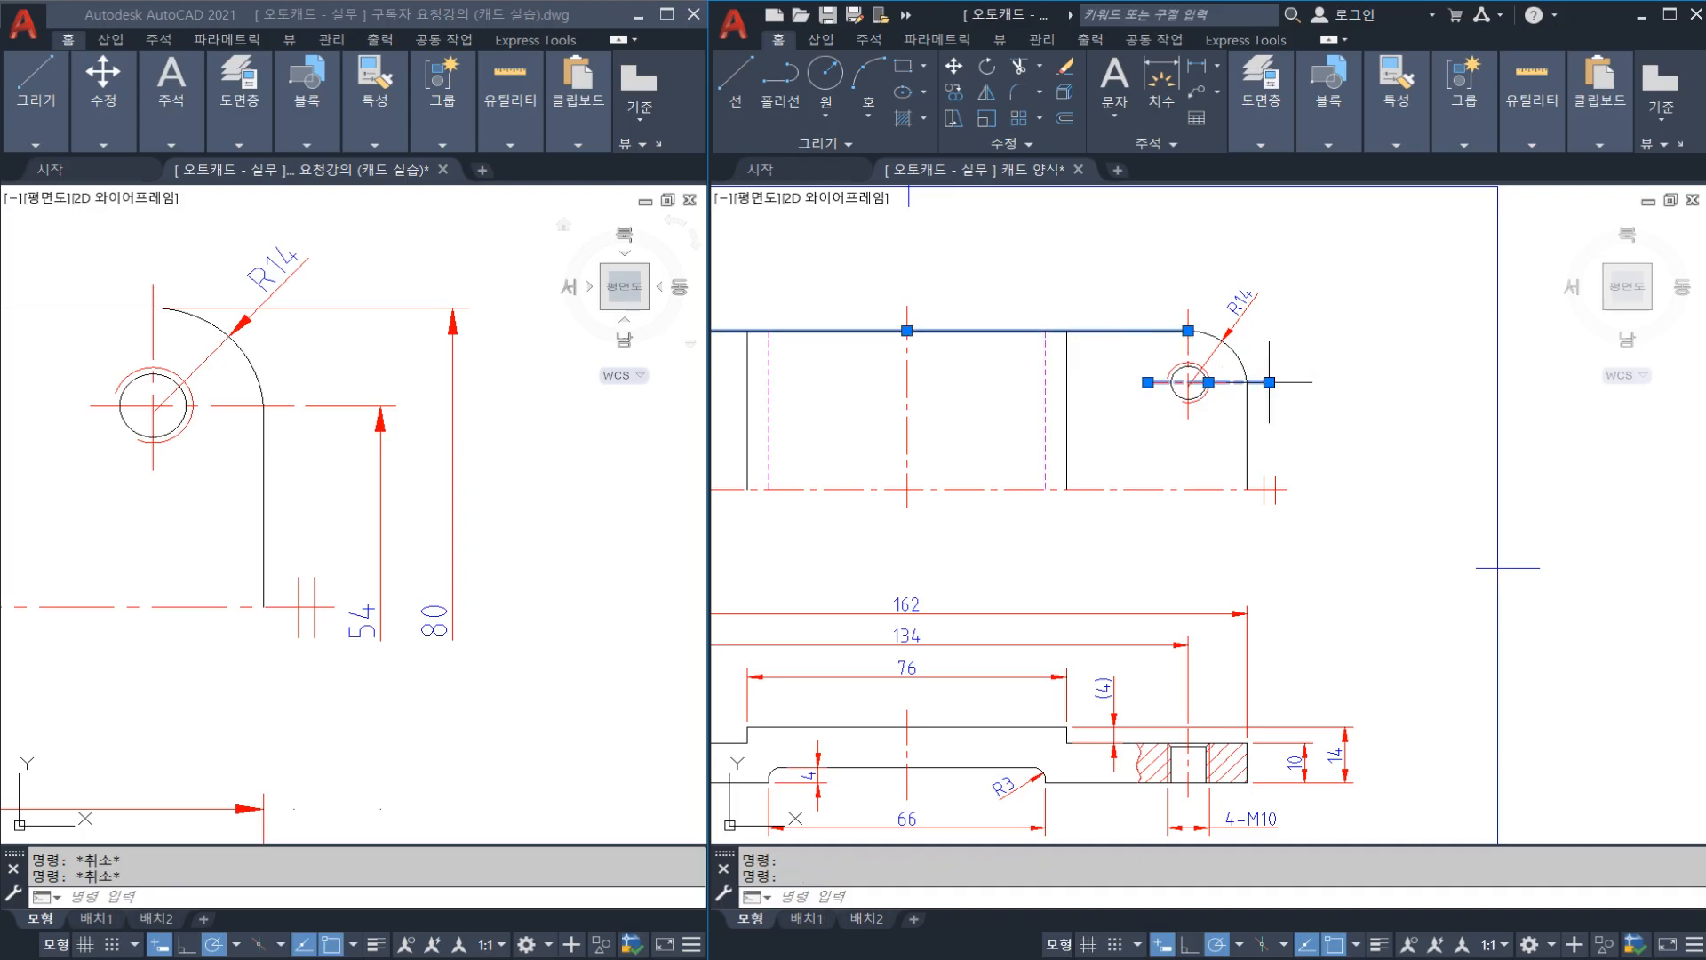
key(Return)
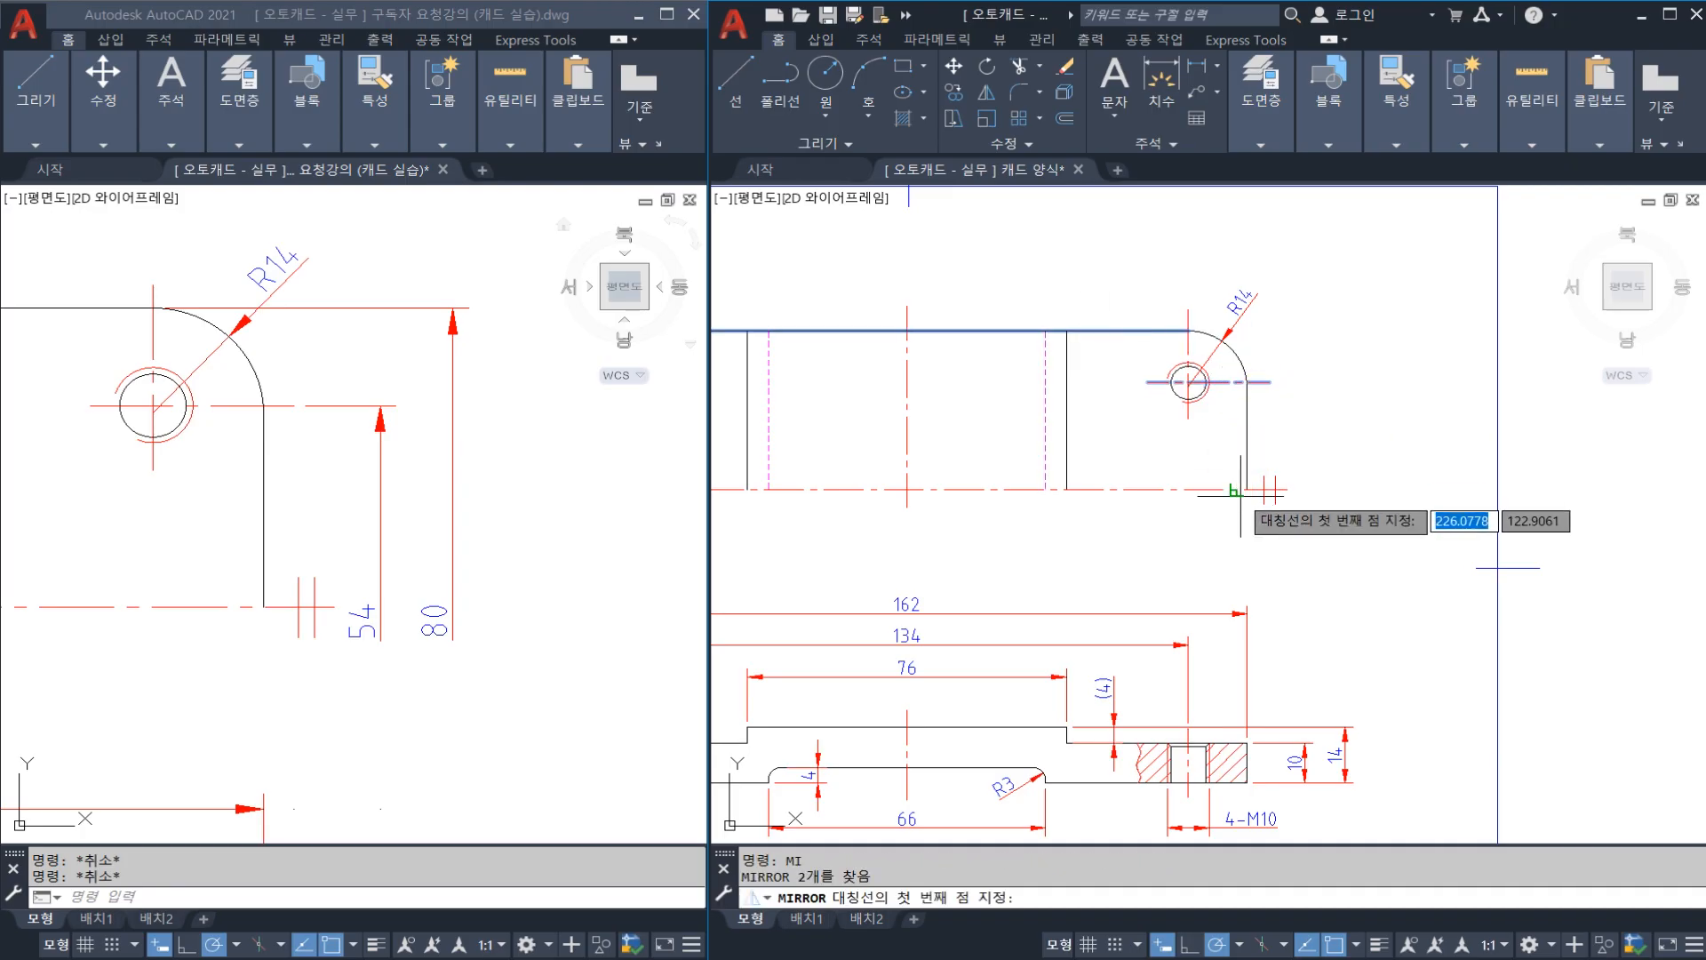
click(1247, 489)
click(1068, 489)
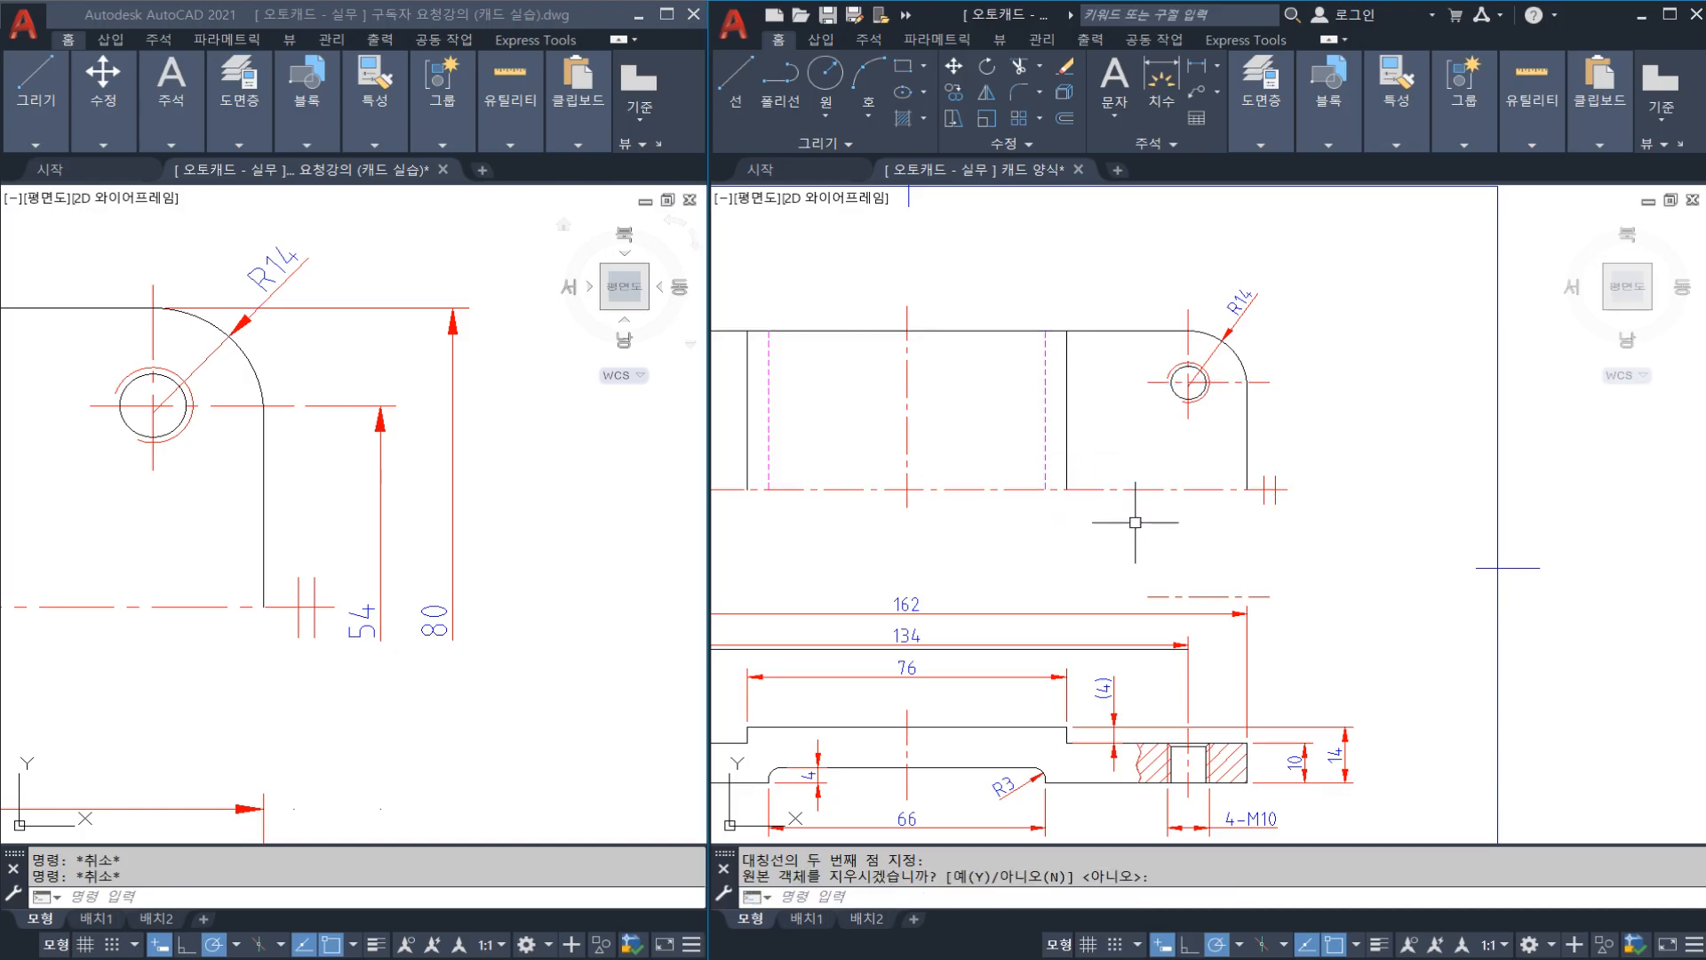
Step: Dimension the vertical distance from the right hole's centreline to its mirrored copy, outside the top view's right end
key(Return)
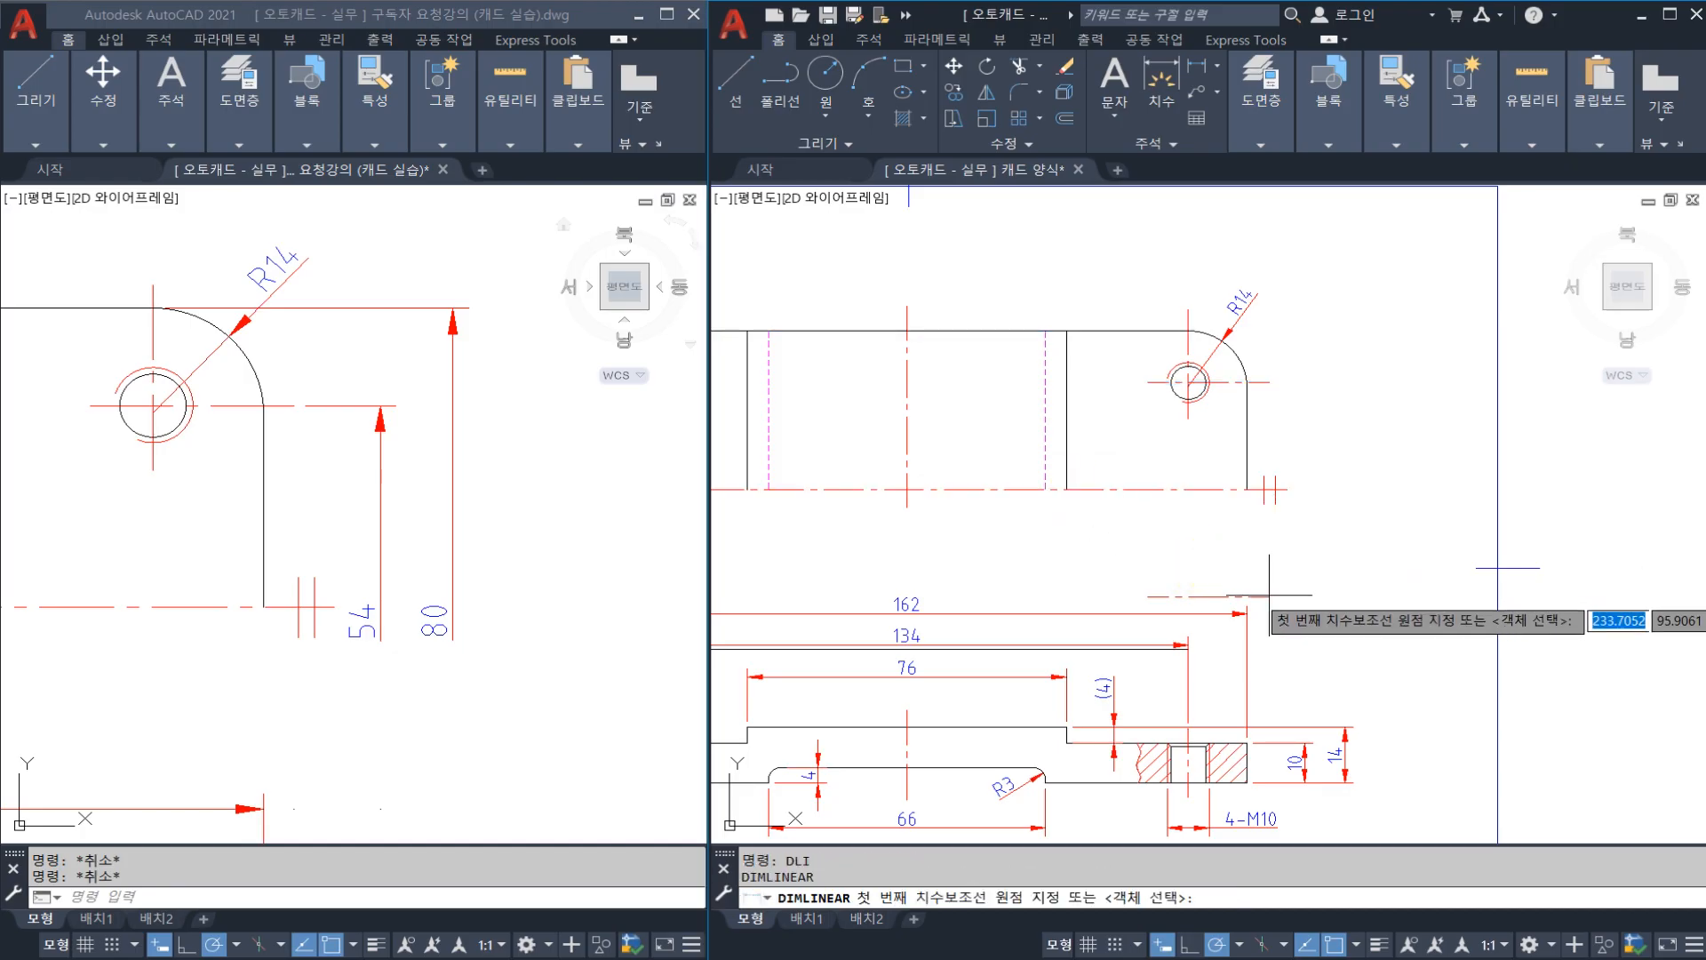
click(1268, 597)
click(1253, 383)
key(Escape)
key(space)
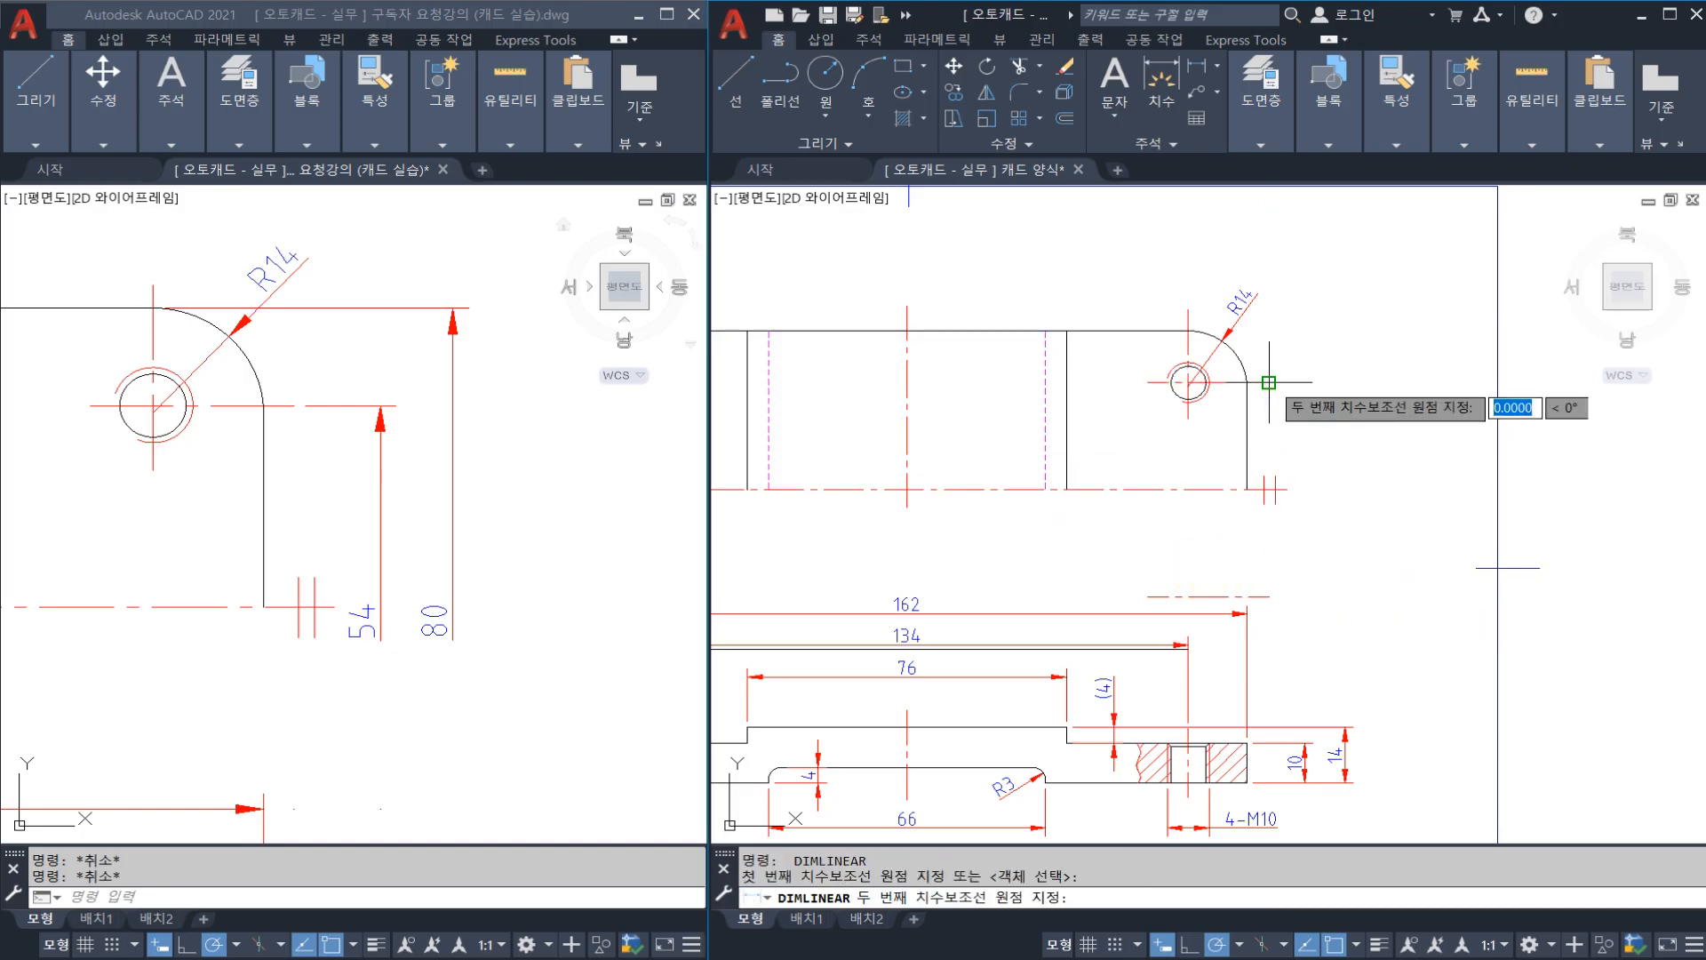
click(1269, 383)
click(1269, 597)
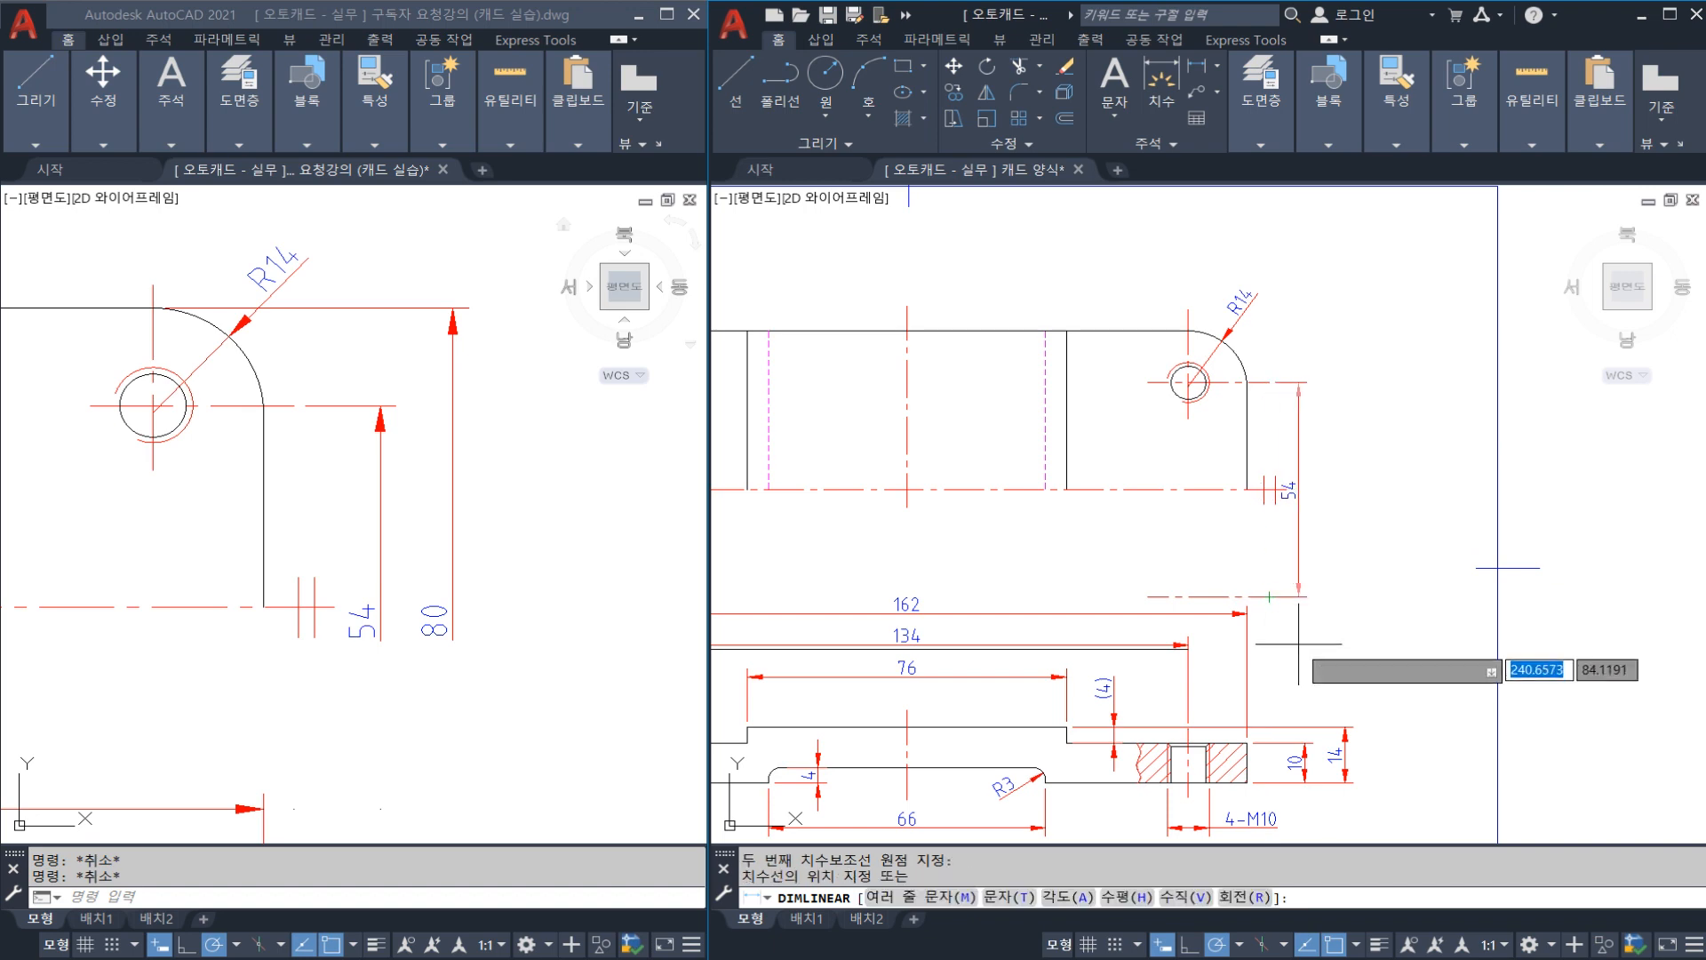
click(1306, 721)
Step: Dimension the plate's full depth from the mirrored edge to the upper edge, outside the hole-spacing dimension
key(space)
scroll(1206, 631, up, 4)
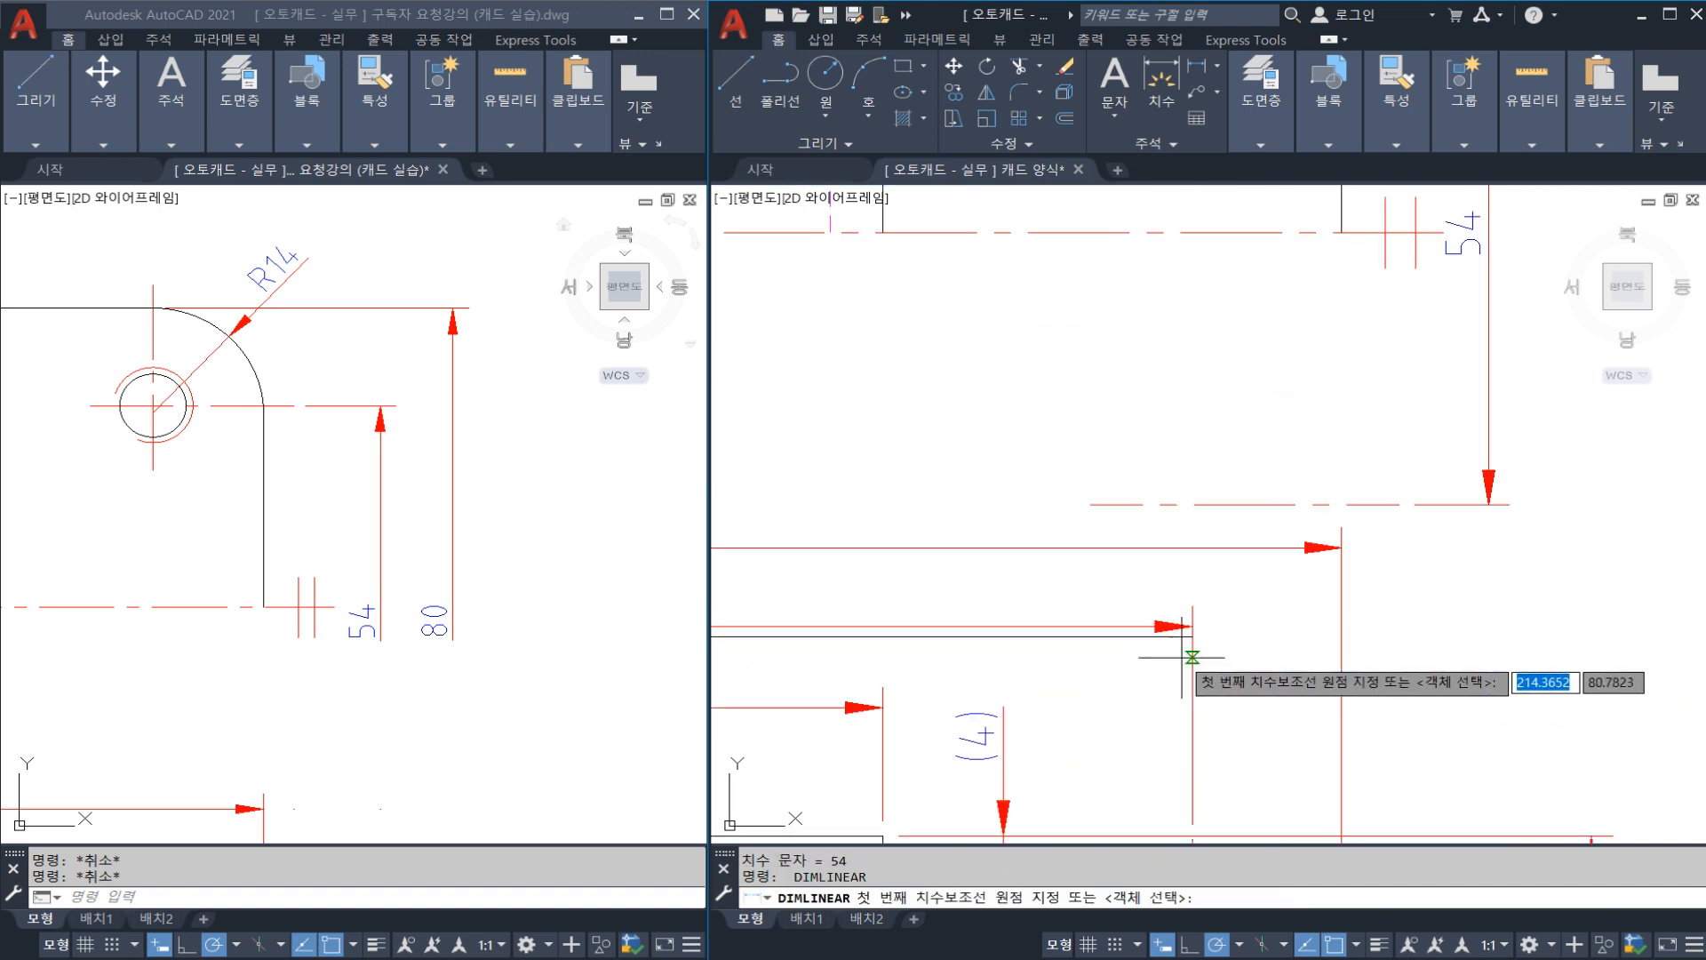
click(1188, 640)
scroll(1192, 635, down, 4)
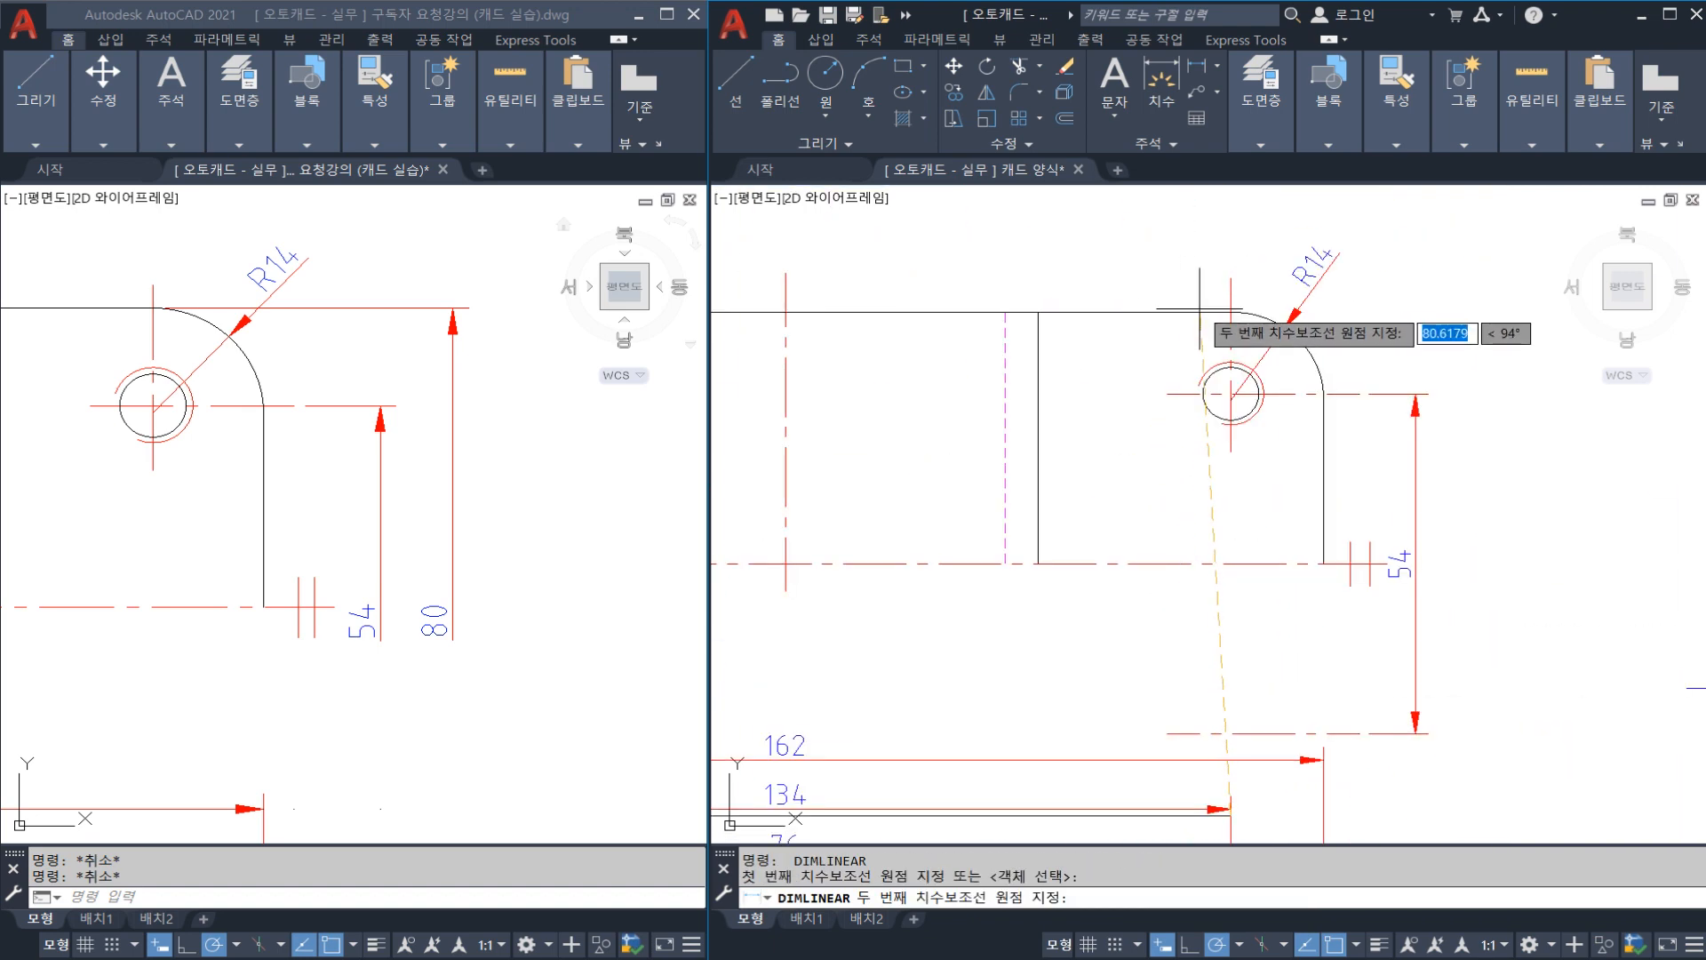
click(1193, 300)
scroll(1197, 338, down, 4)
scroll(1058, 302, up, 3)
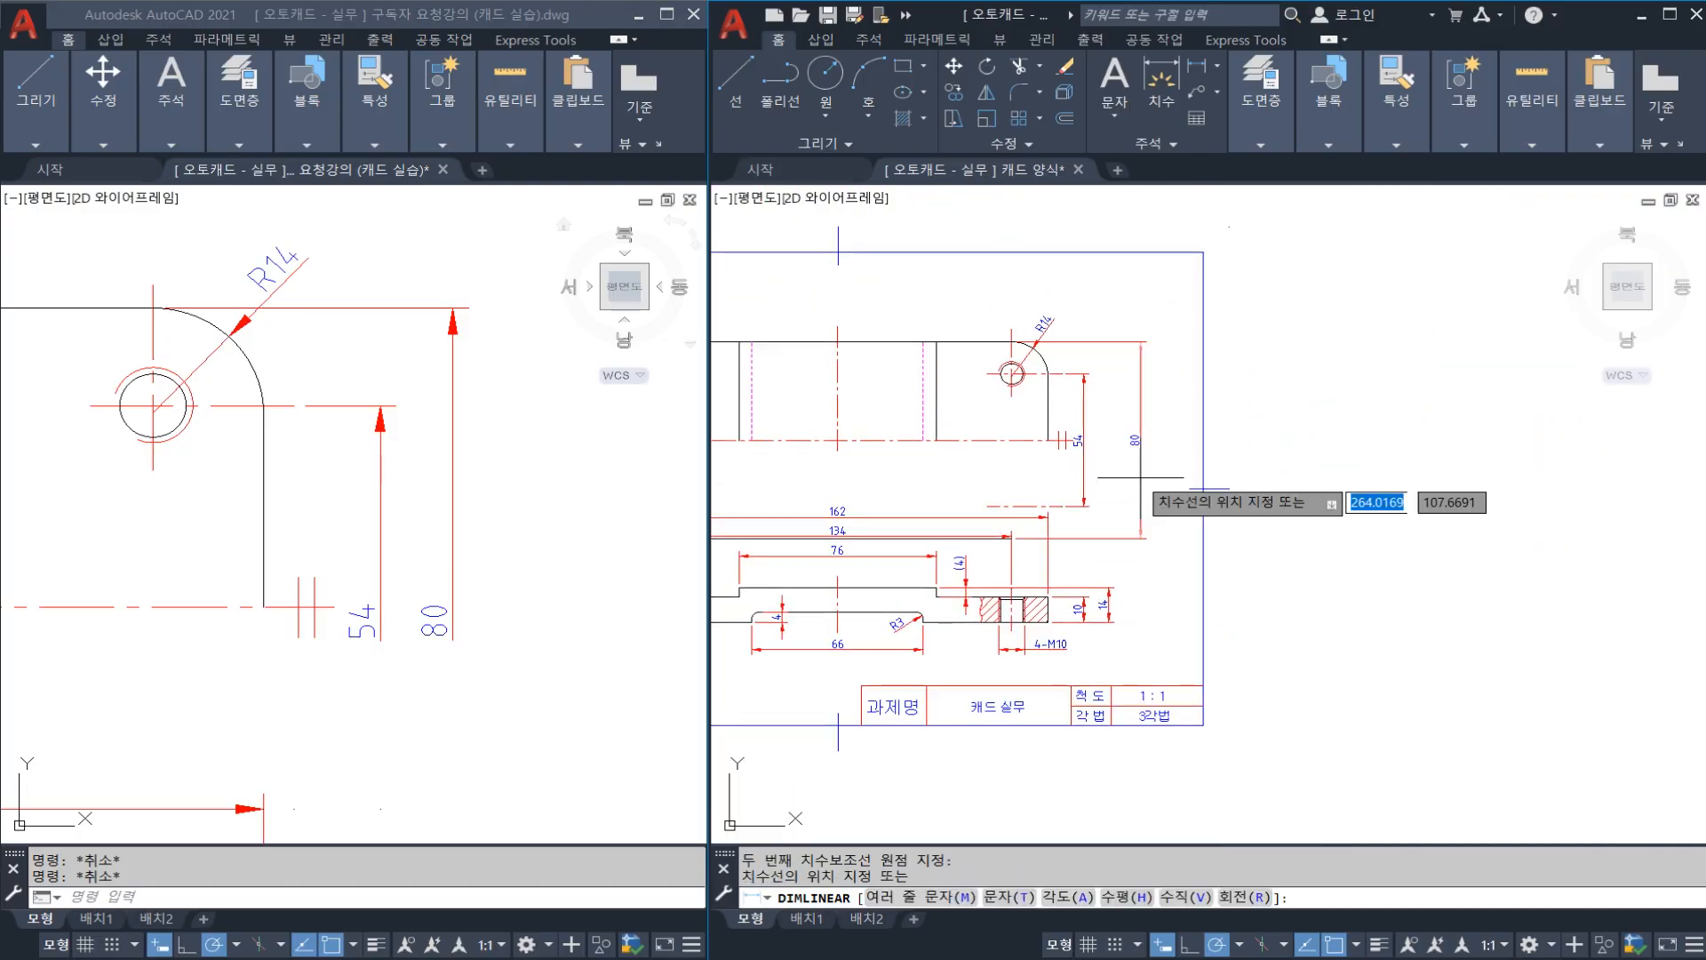
click(1092, 637)
Step: Delete the mirrored upper edge and the mirrored hole centreline below the top view
scroll(1080, 498, up, 3)
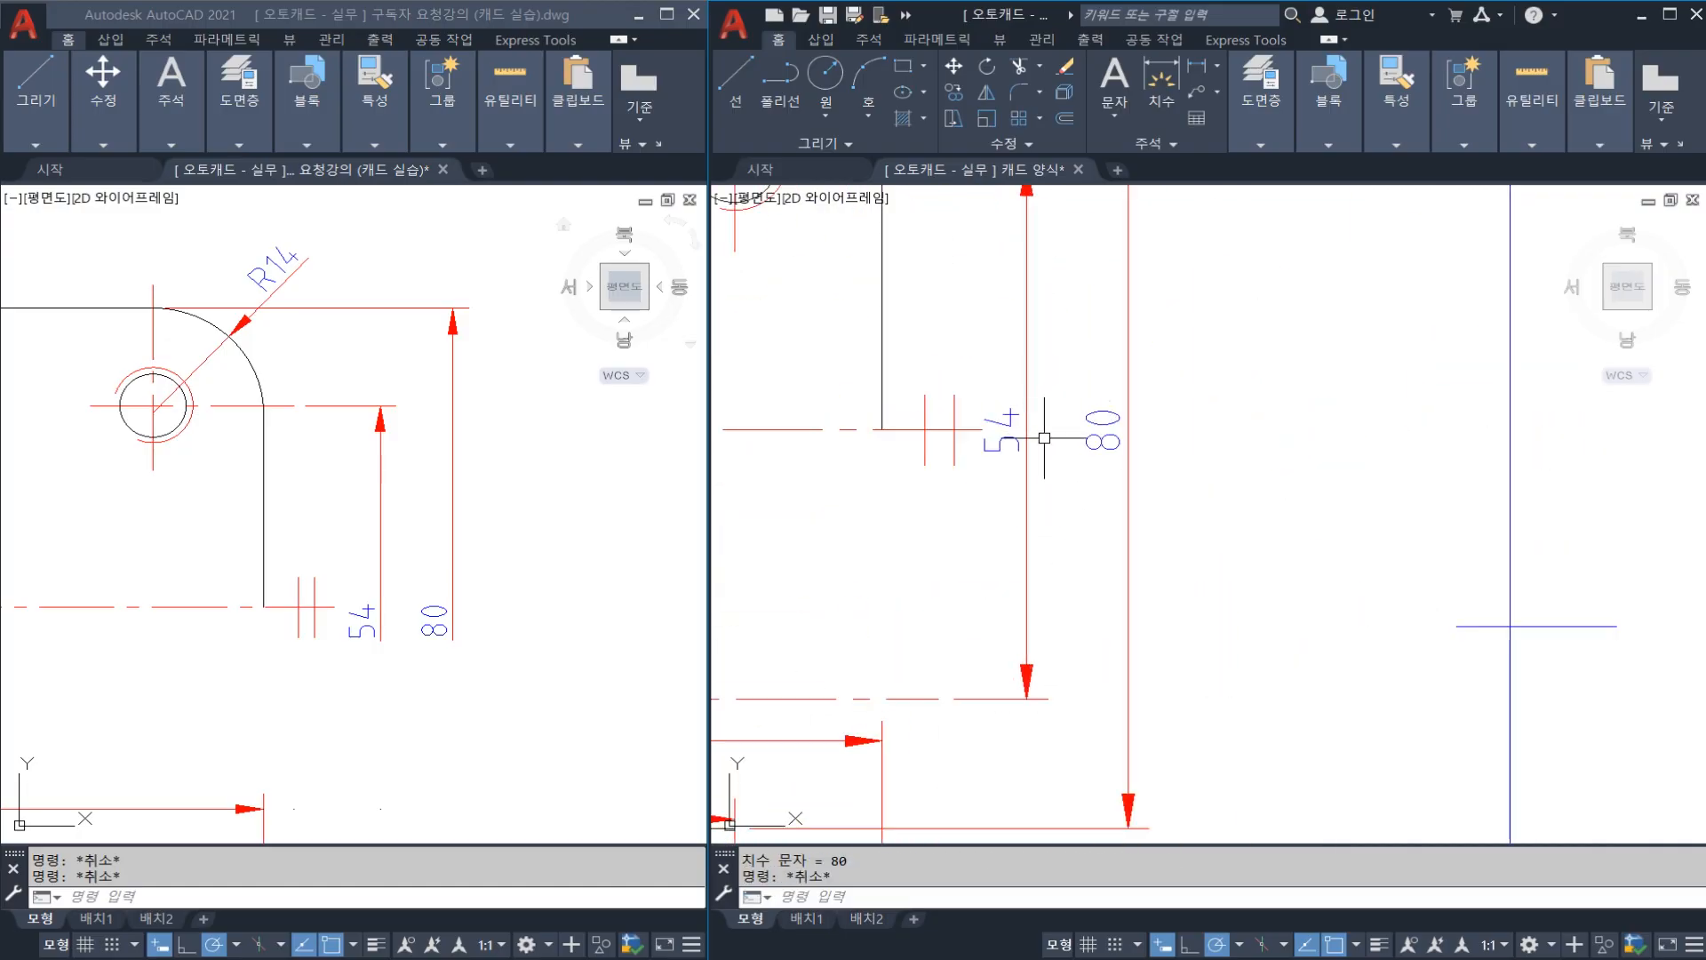
scroll(1022, 533, down, 3)
scroll(964, 566, up, 3)
key(Delete)
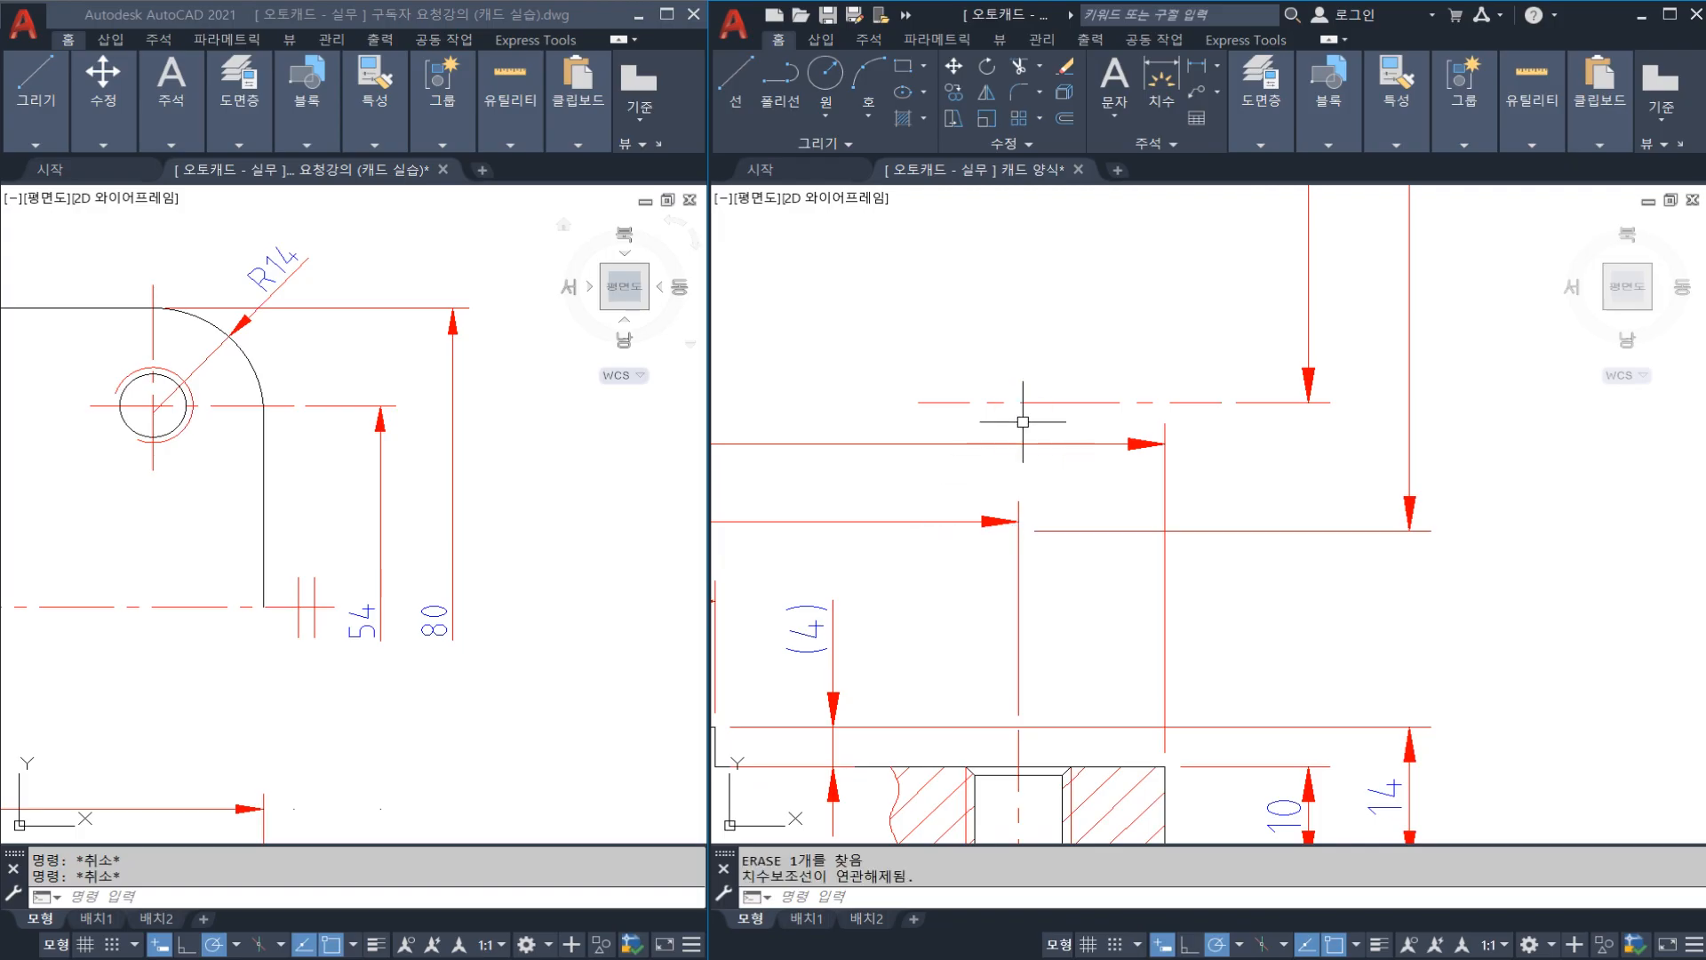
key(Delete)
scroll(1042, 402, down, 4)
scroll(1248, 472, up, 2)
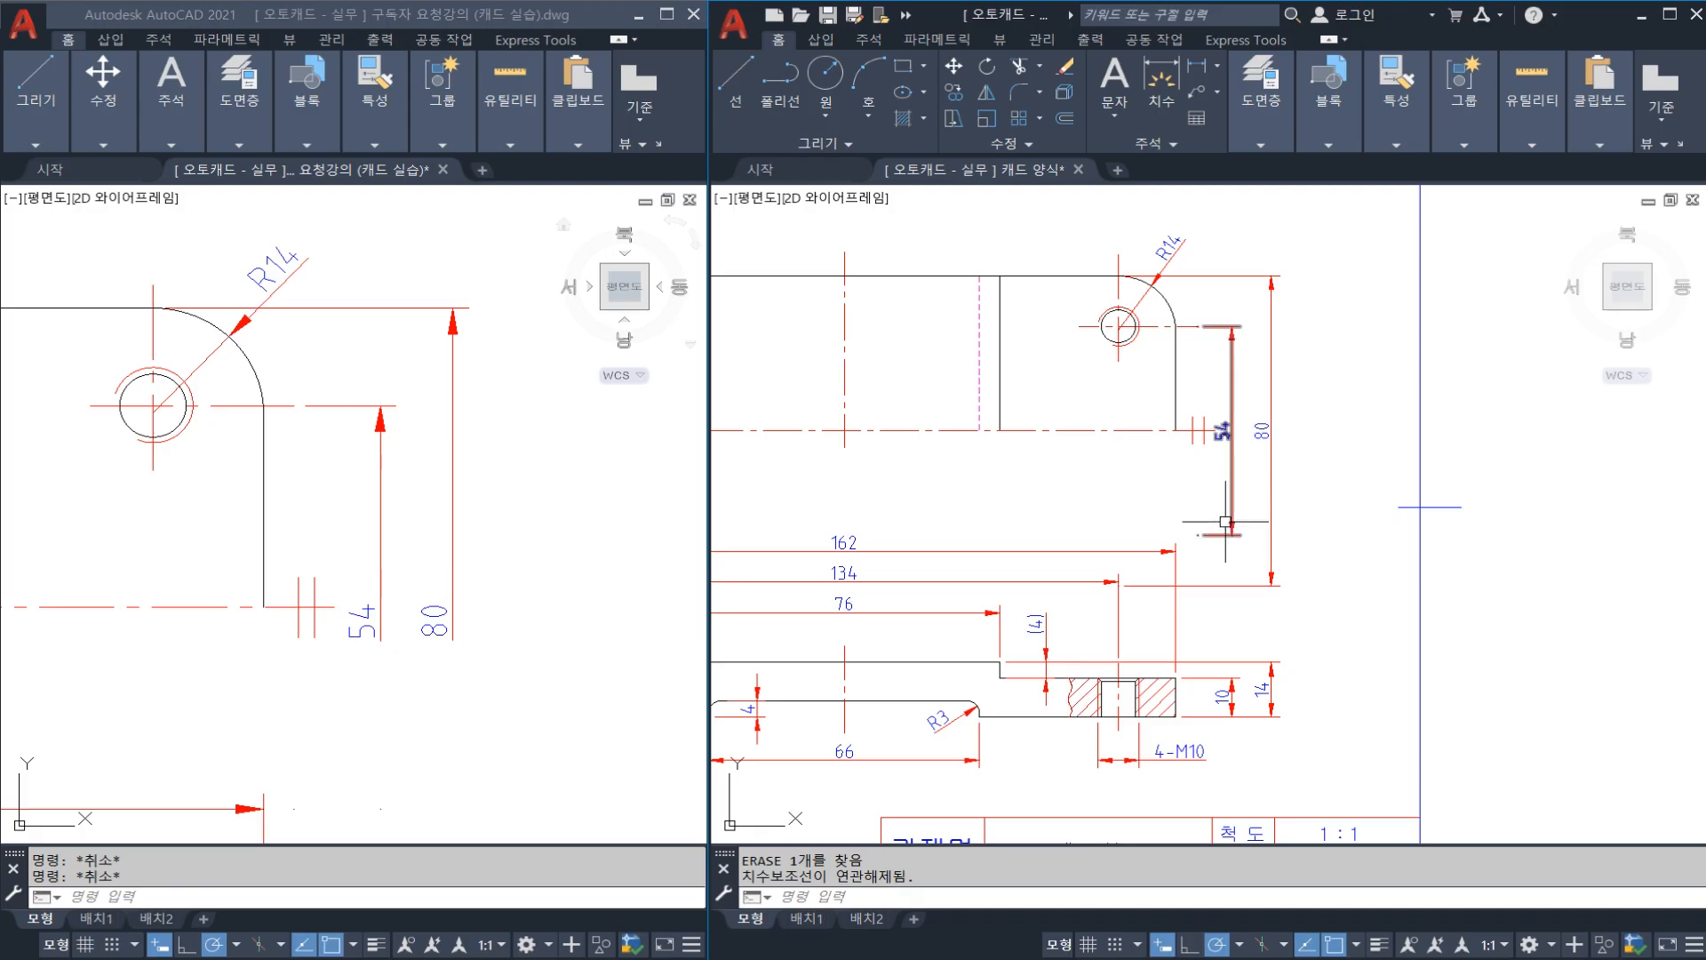
Step: Undo the deletion of the mirrored edge and the mirrored hole centreline
text(H)
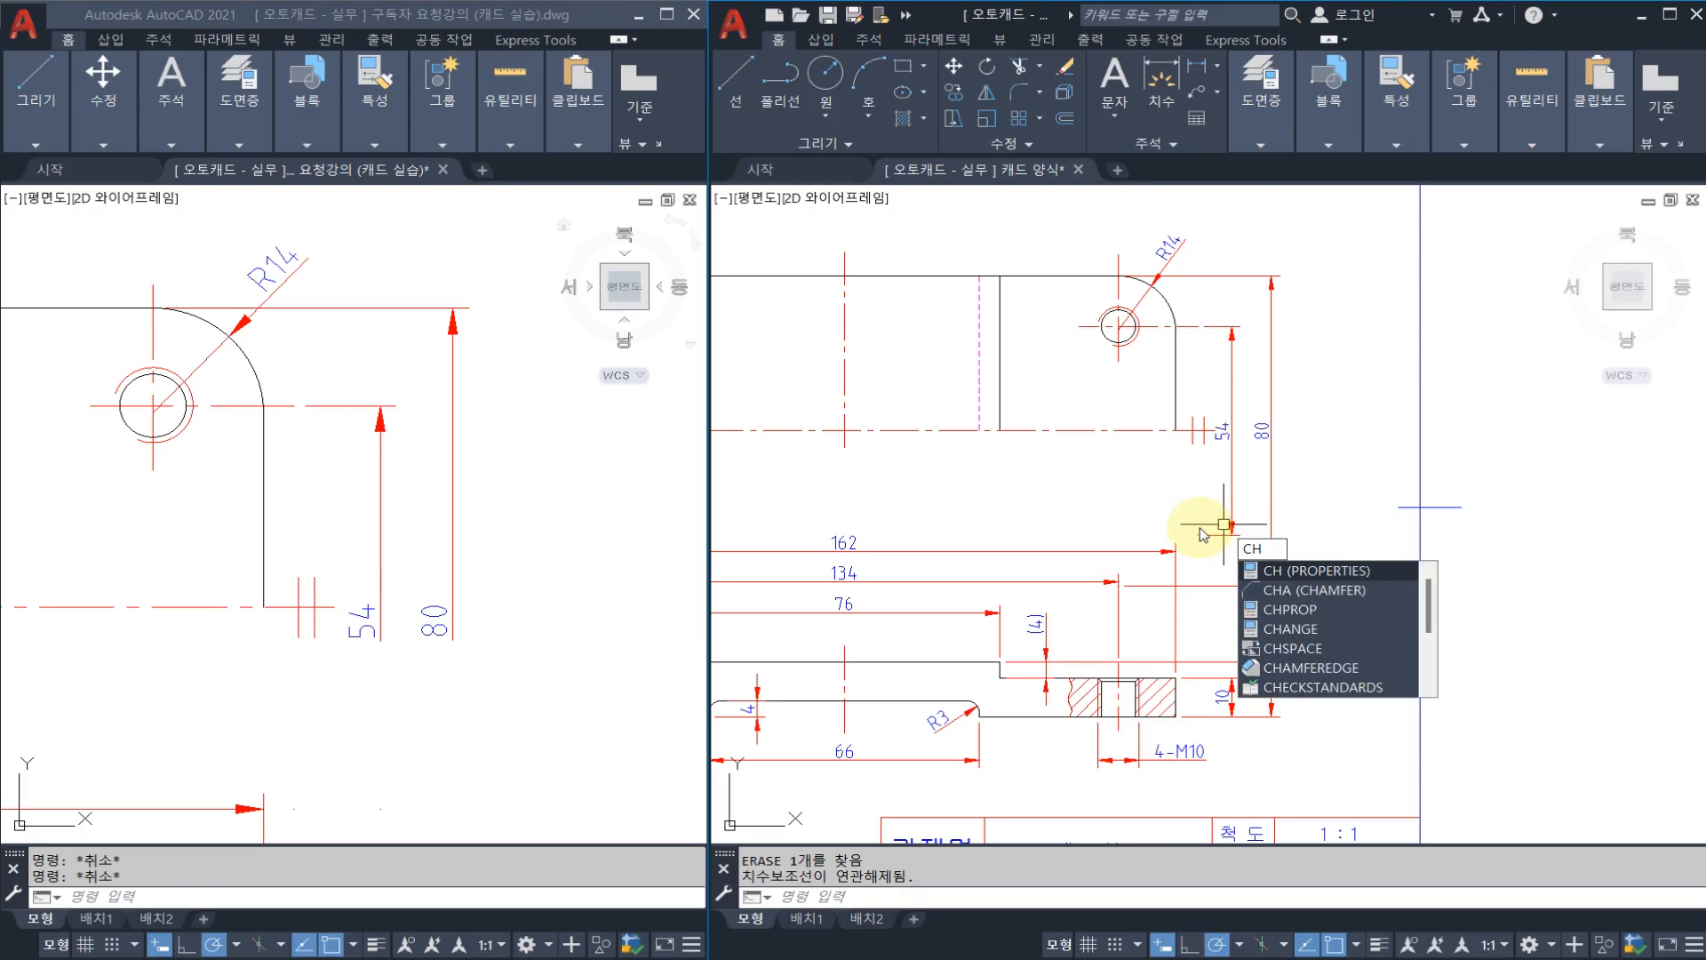
key(Escape)
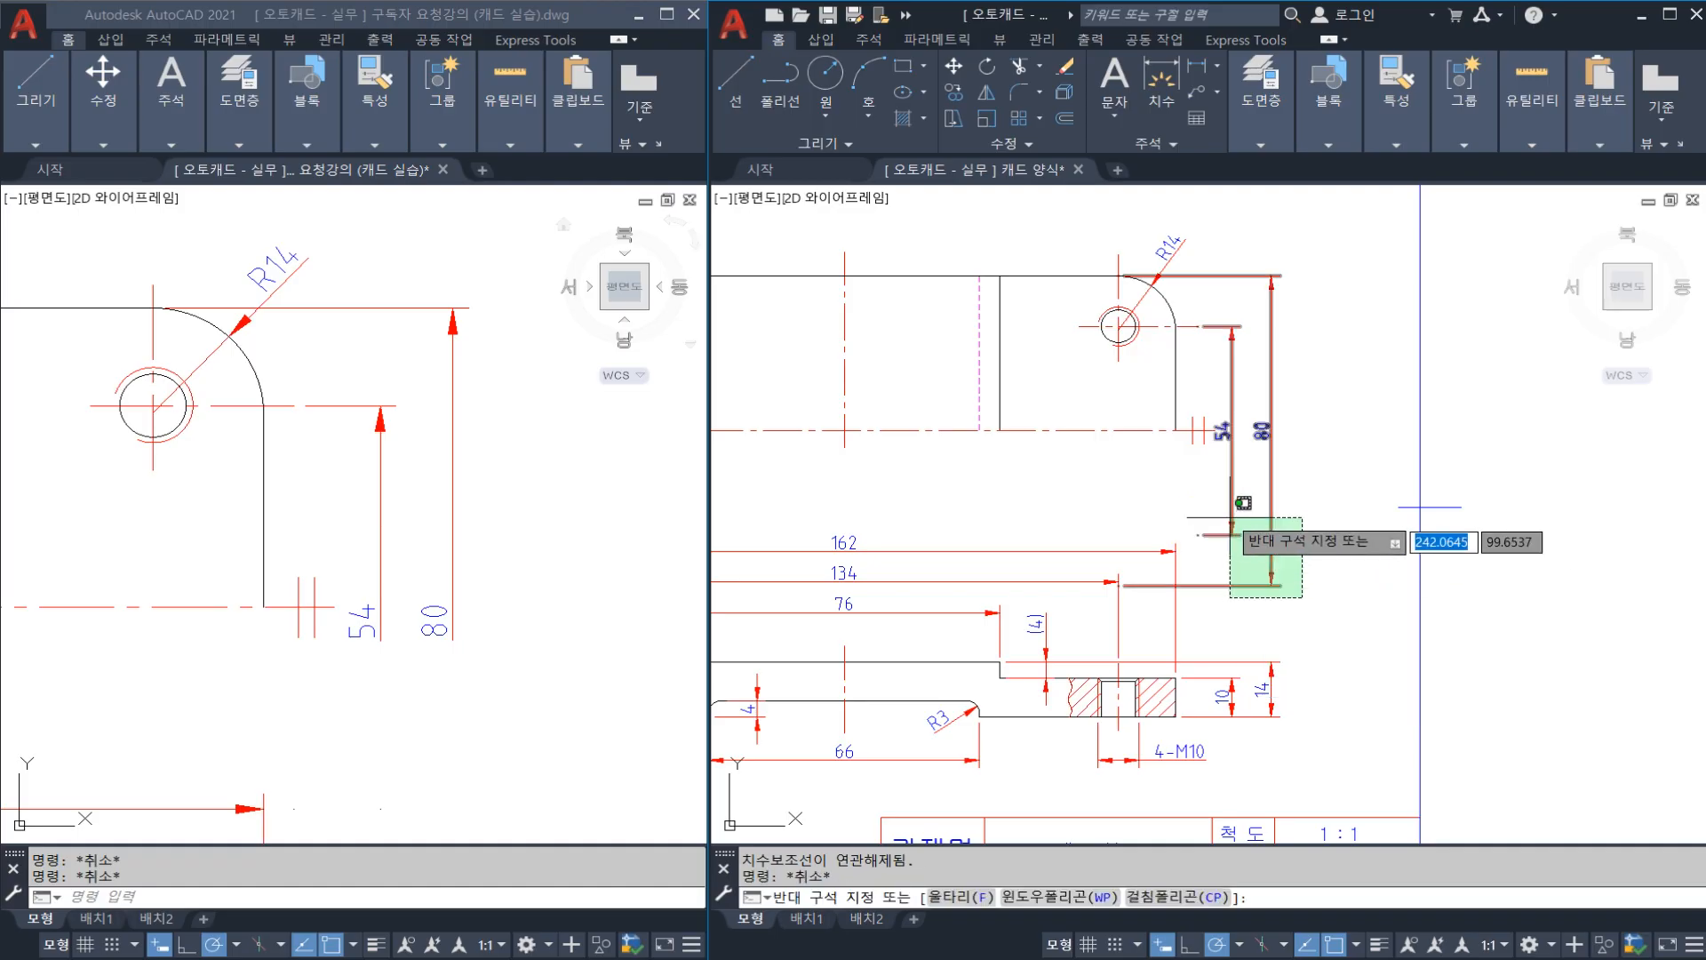
key(ctrl+z)
key(ctrl+z)
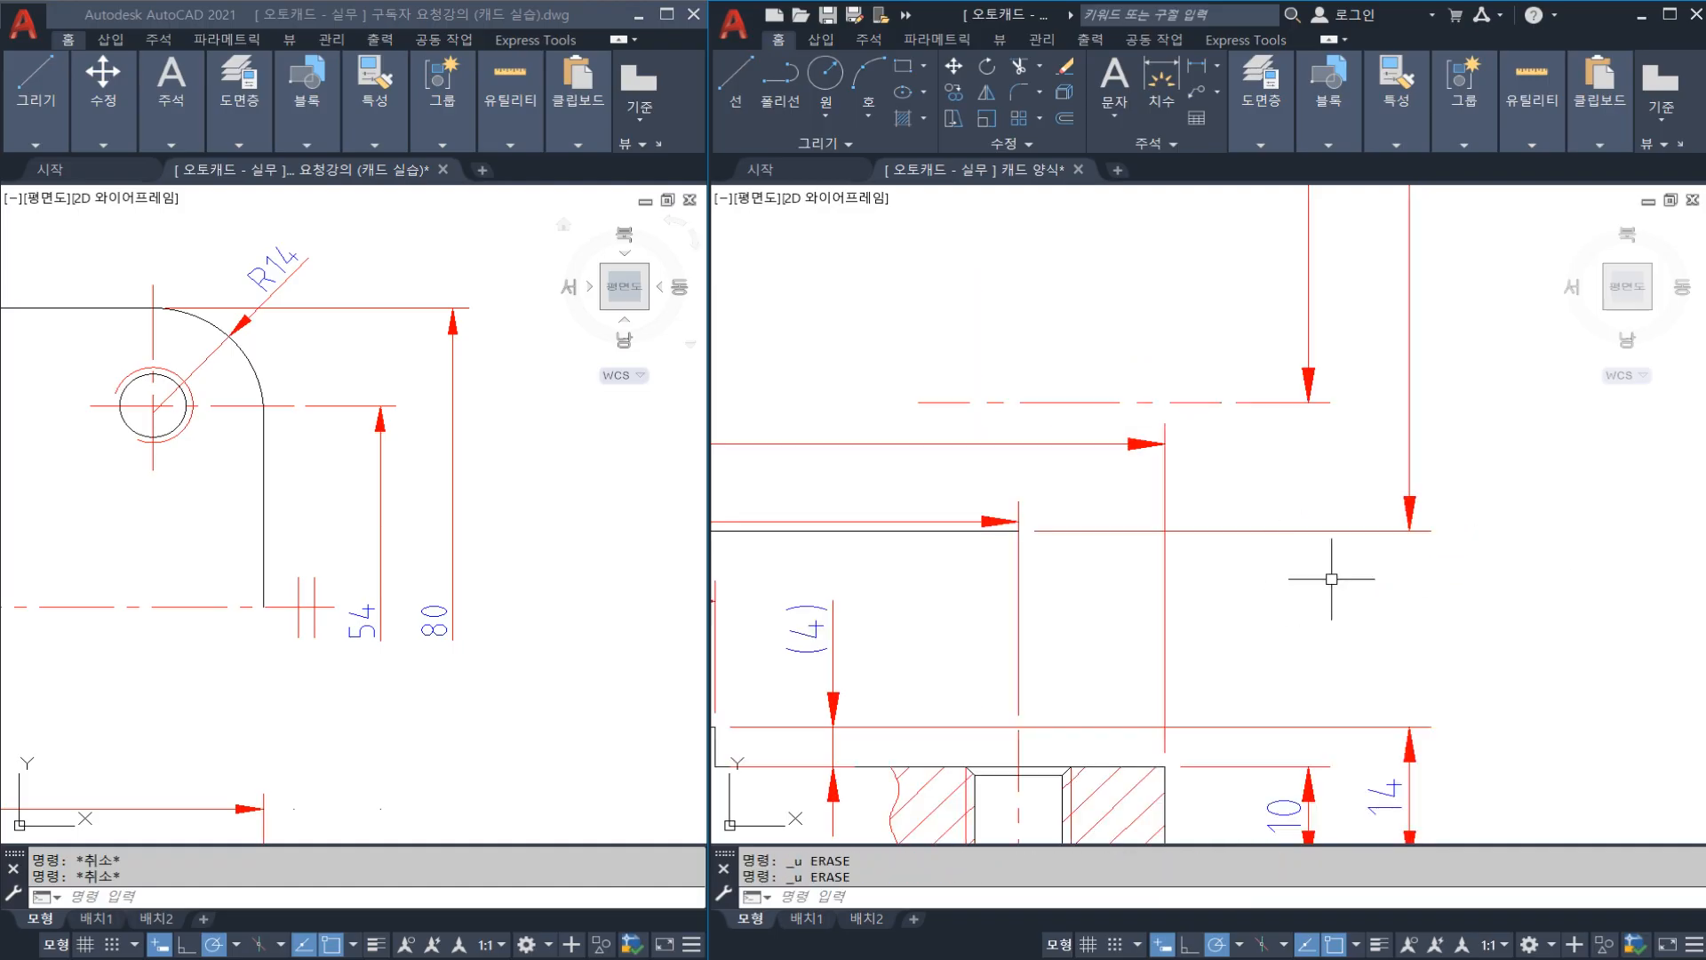
Step: Erase the top view's vertical hole-spacing and full-depth dimensions together
scroll(1331, 573, down, 4)
click(1417, 562)
click(1321, 452)
text(e)
key(space)
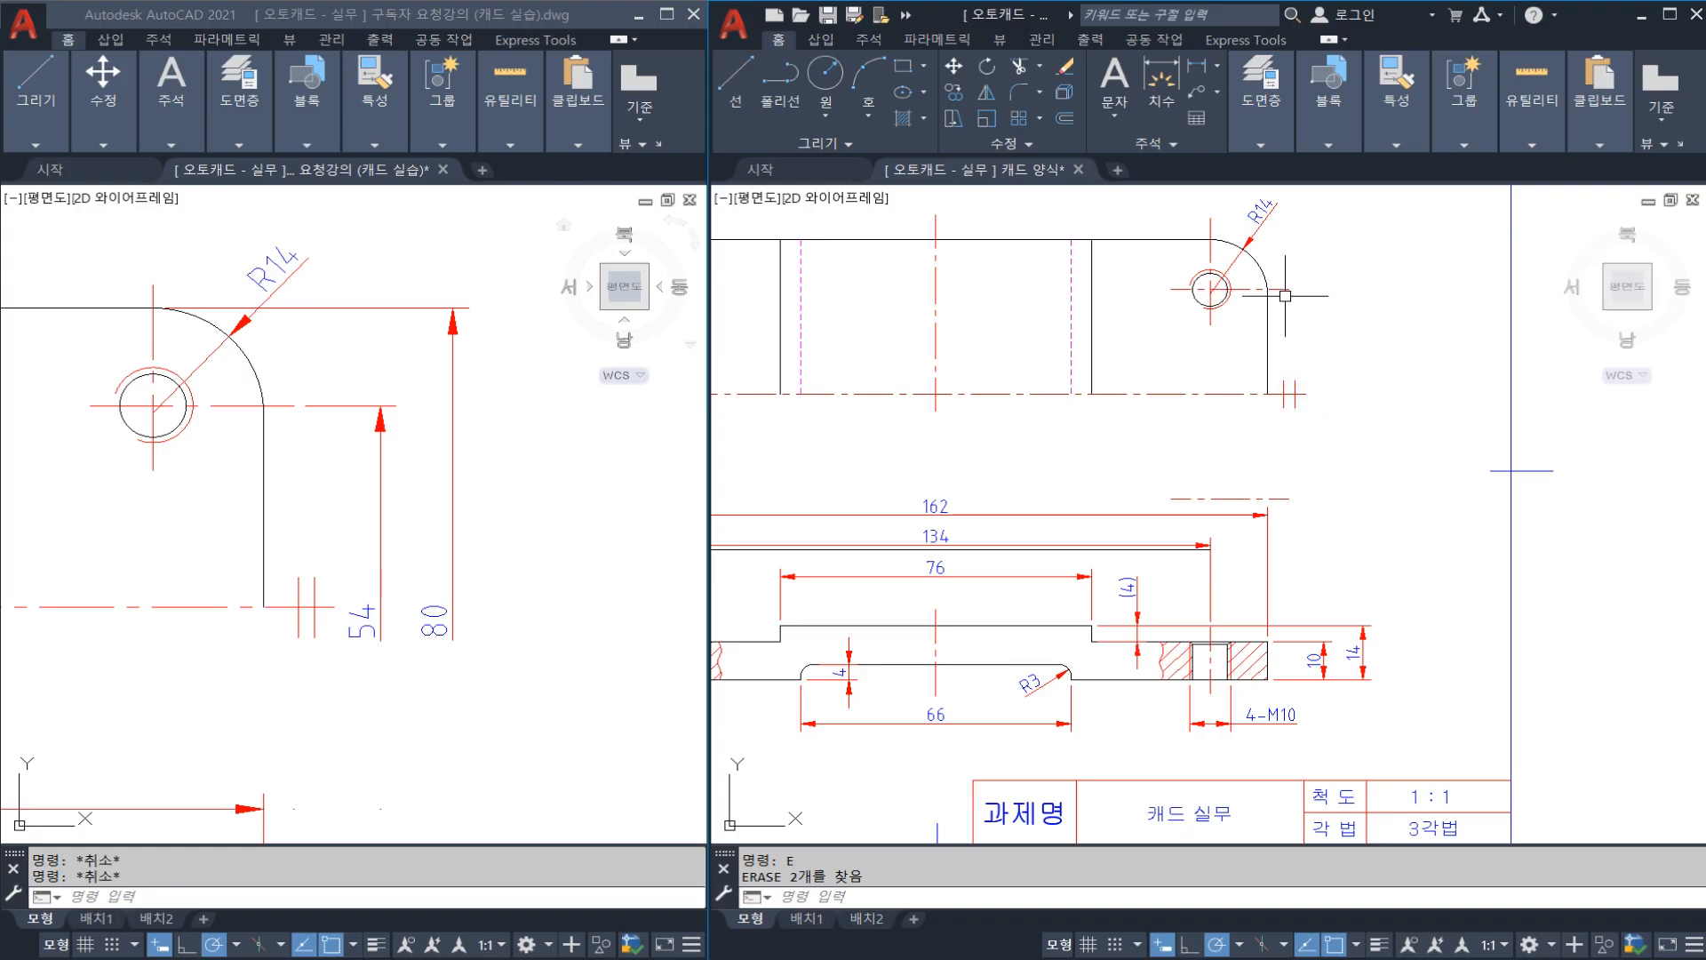
Step: Add a vertical linear dimension from the upper right hole's centreline to the mirrored hole centreline below the top view
text(DLI)
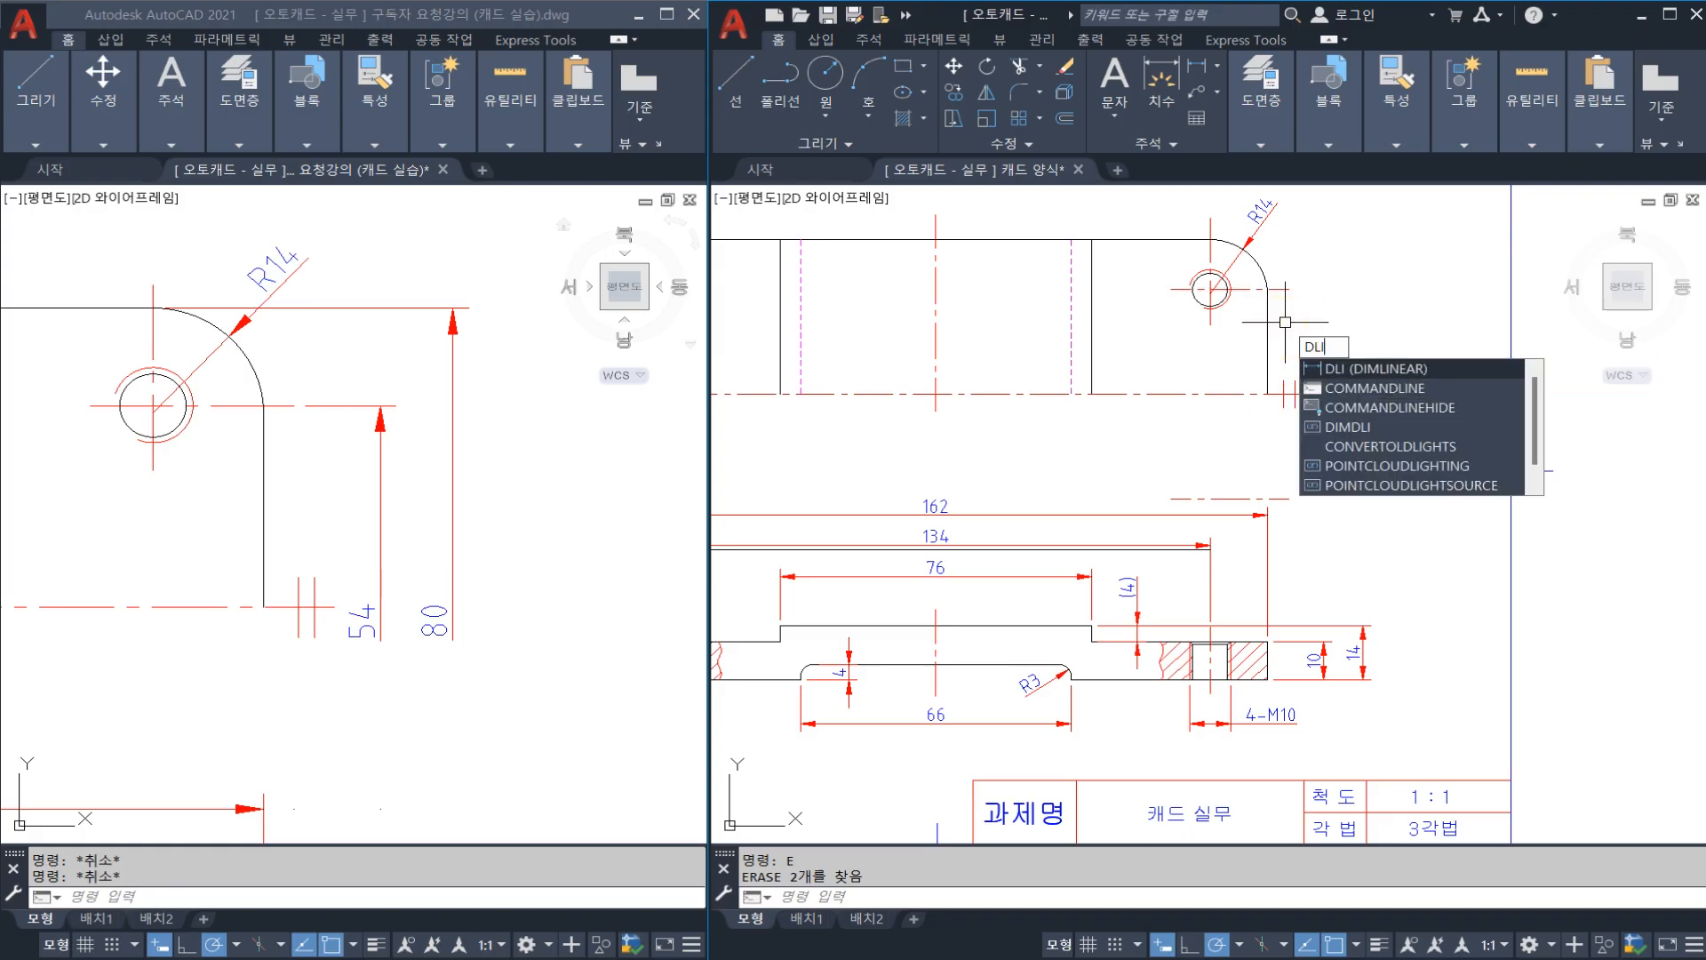
key(Return)
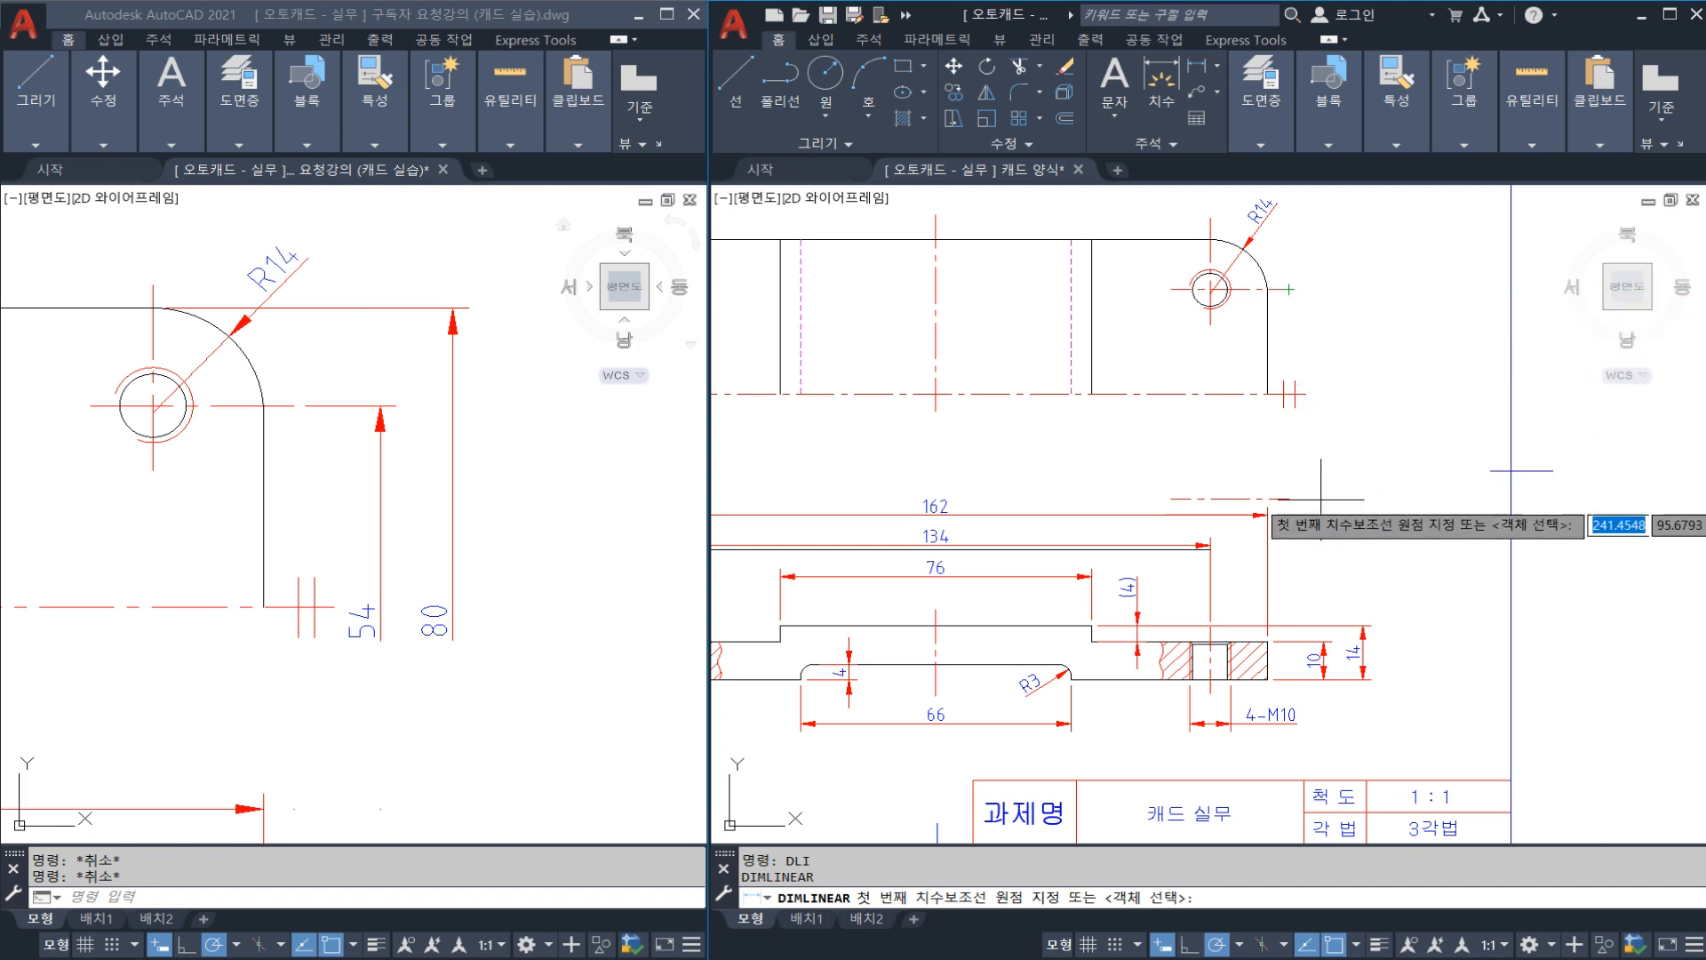
key(Escape)
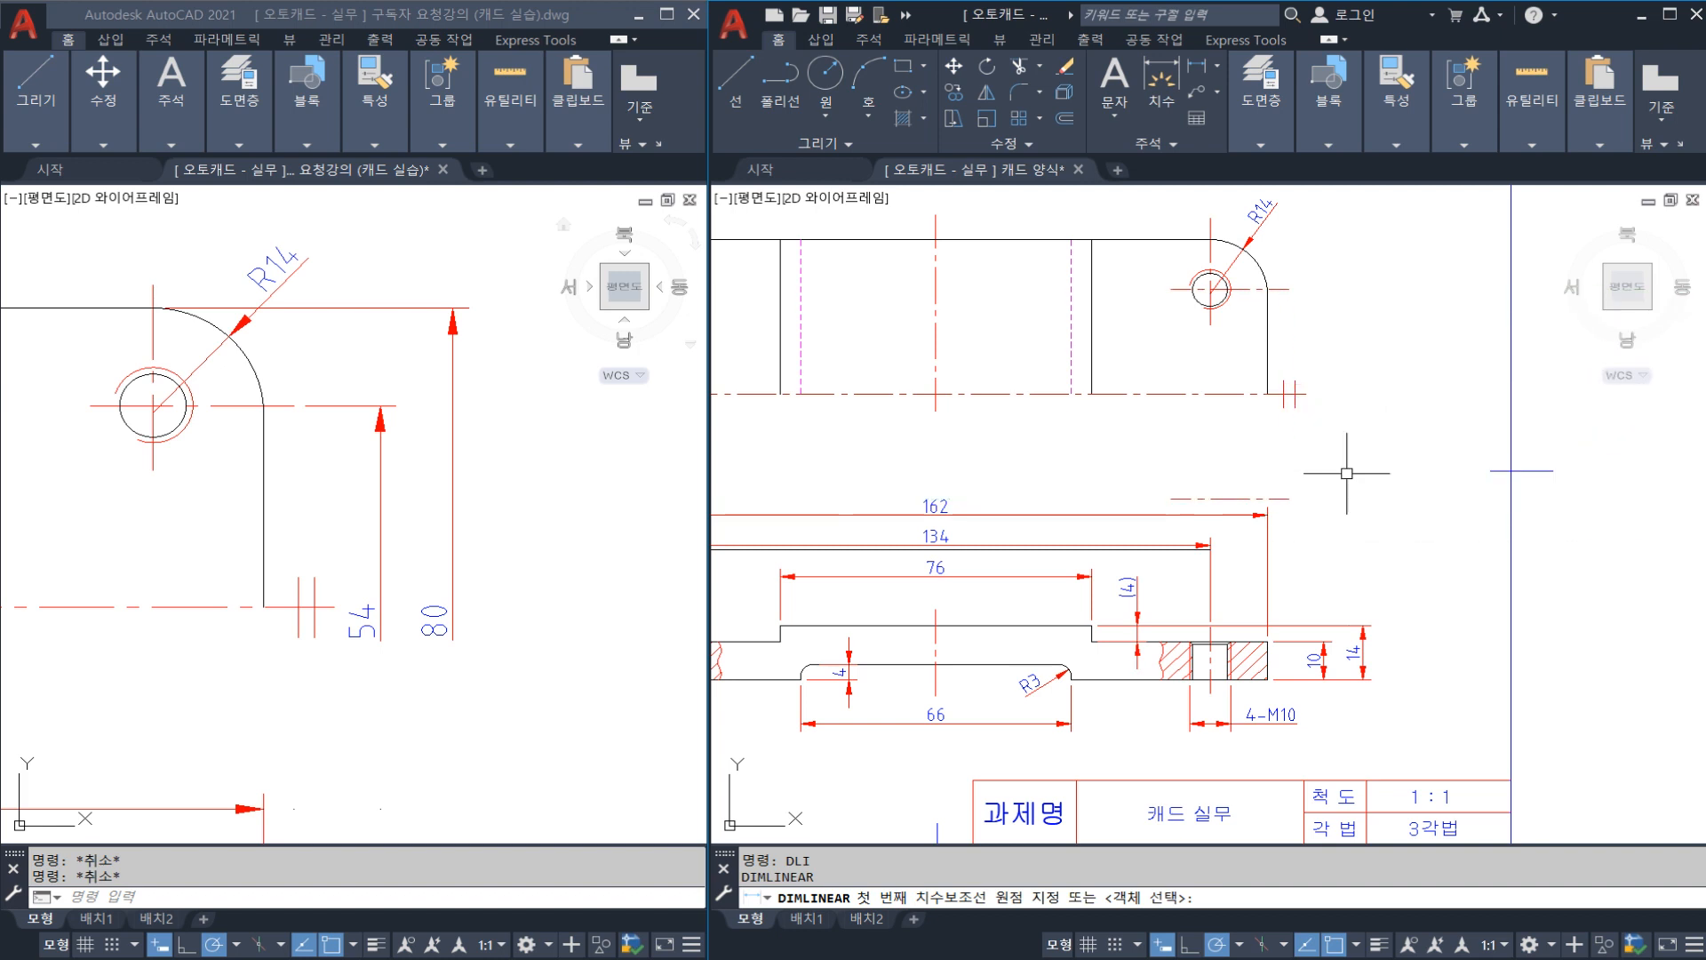
key(Return)
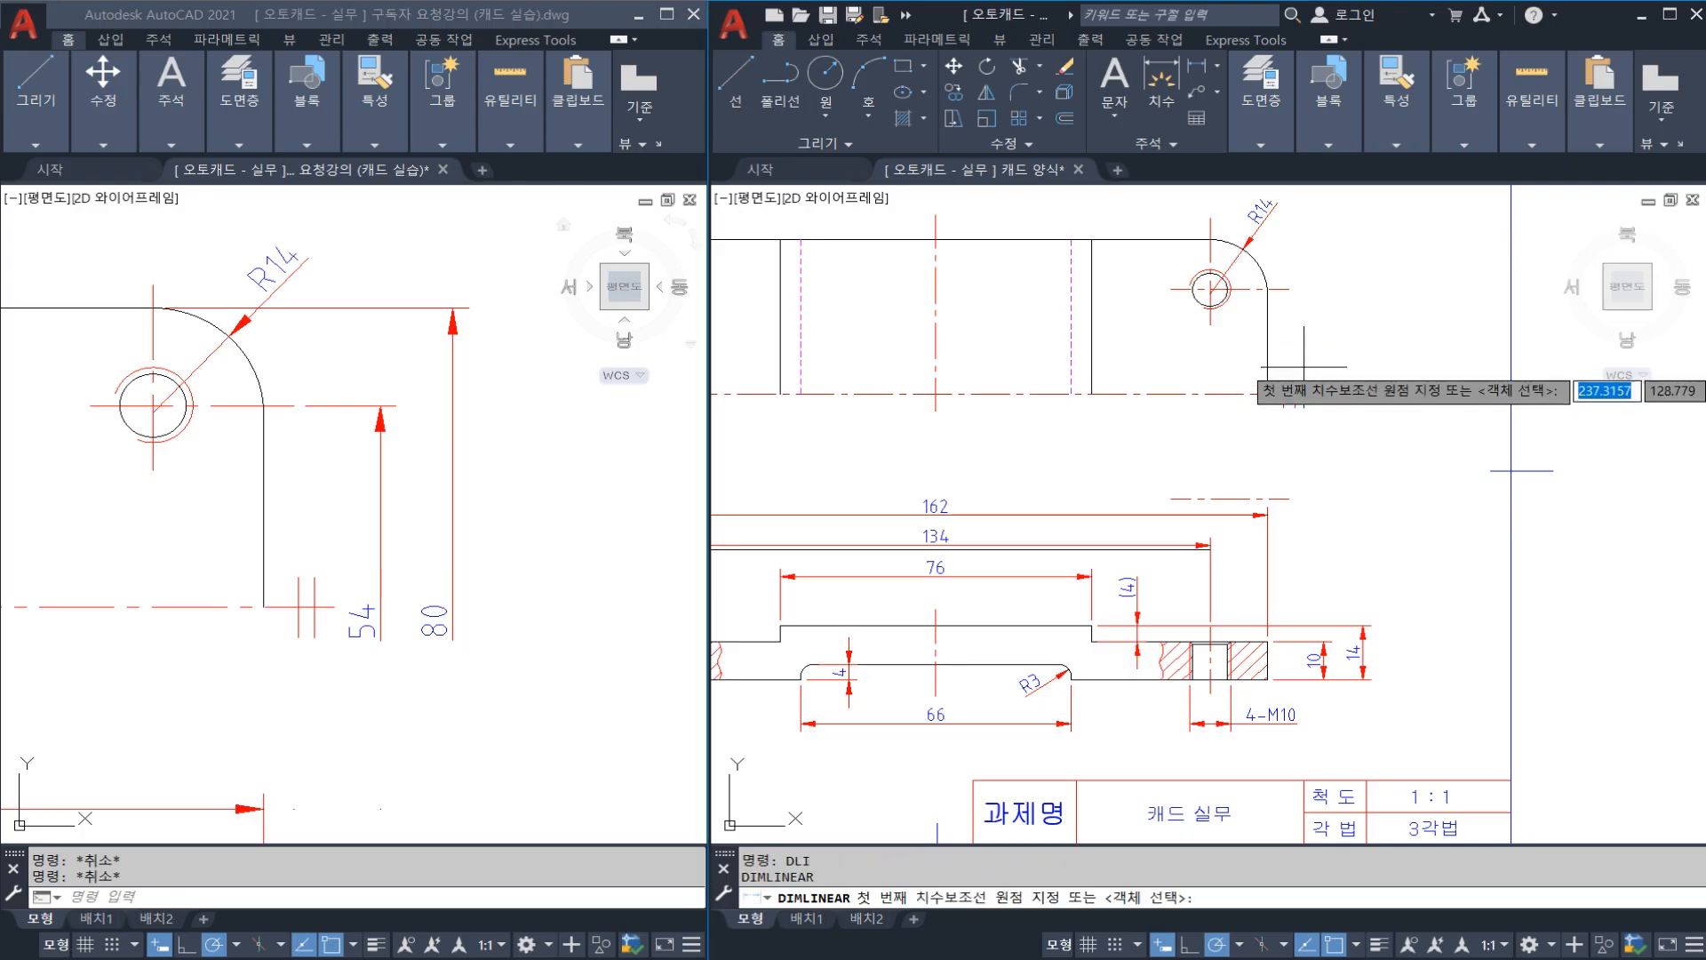
click(1290, 289)
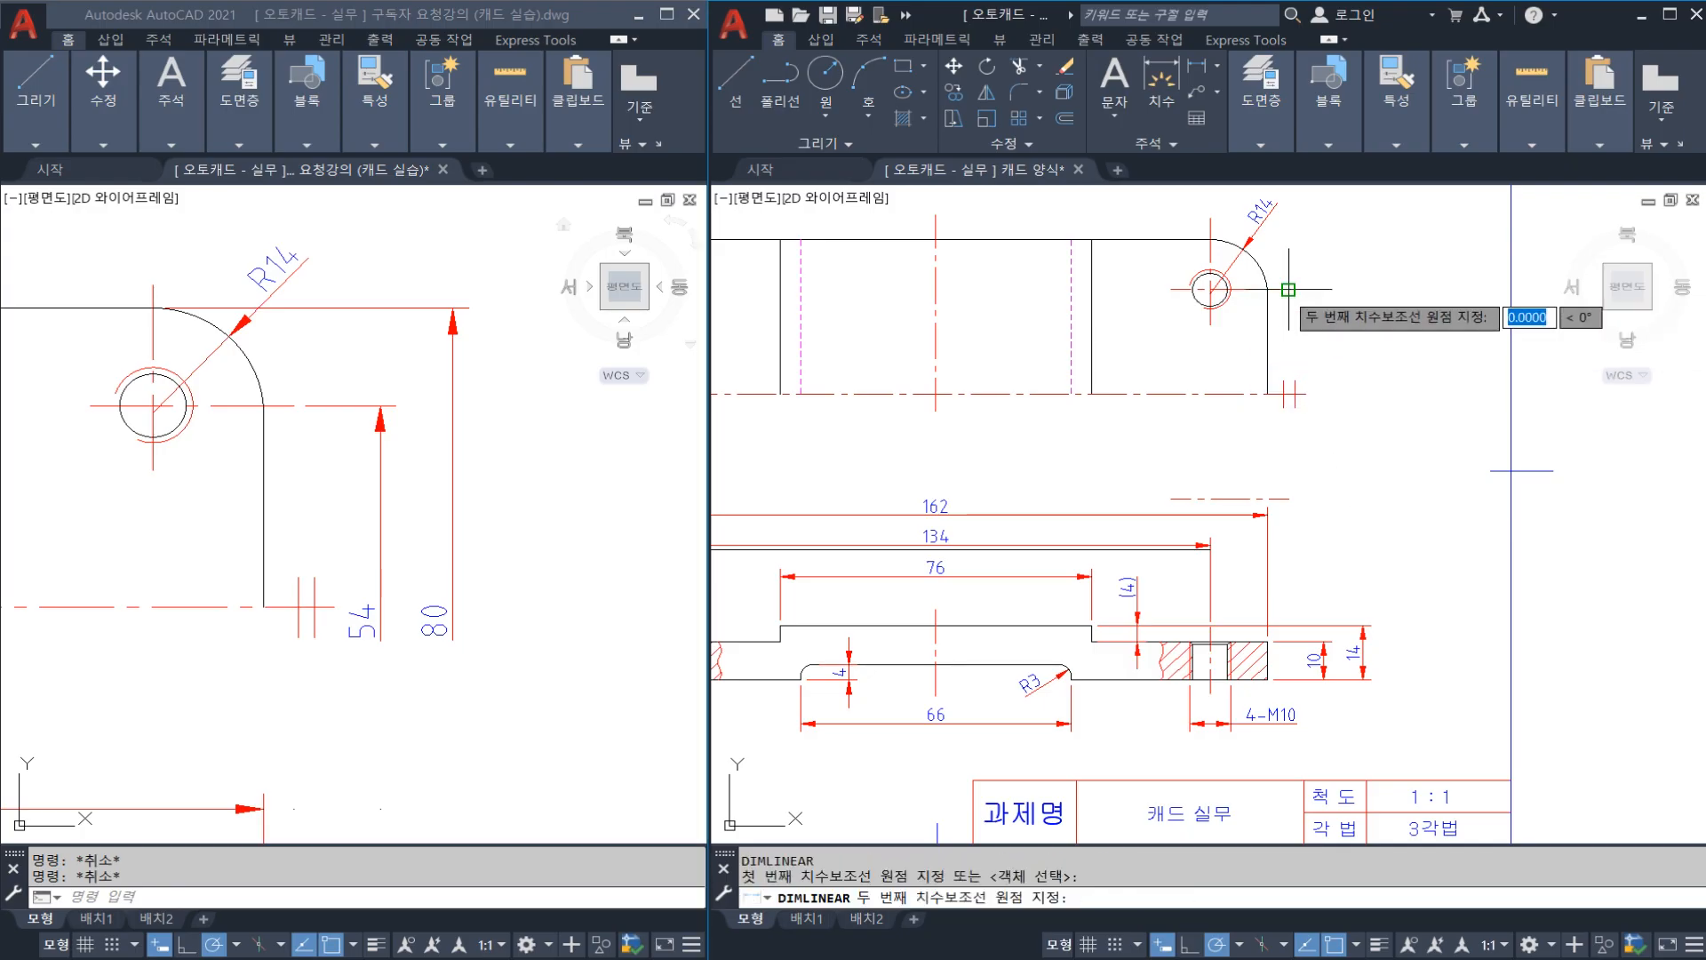
click(1289, 499)
click(1325, 461)
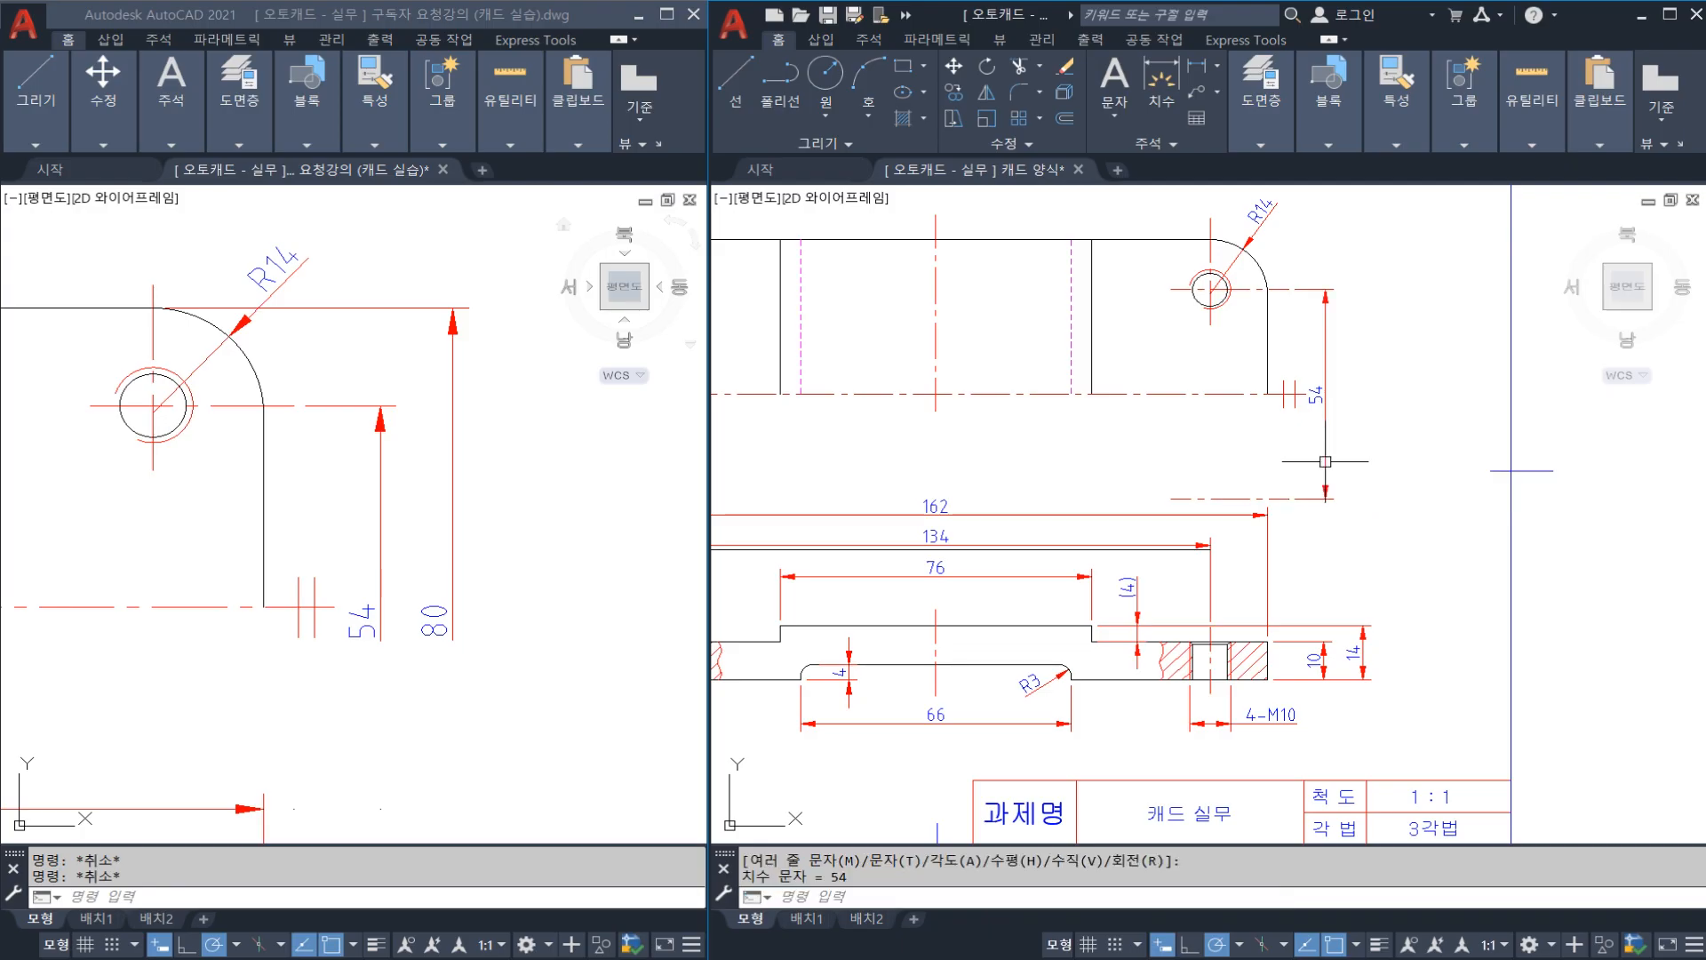
Step: Dimension the plate's full depth from the upper edge to the mirrored lower edge, outside the hole-spacing dimension
key(space)
click(1211, 238)
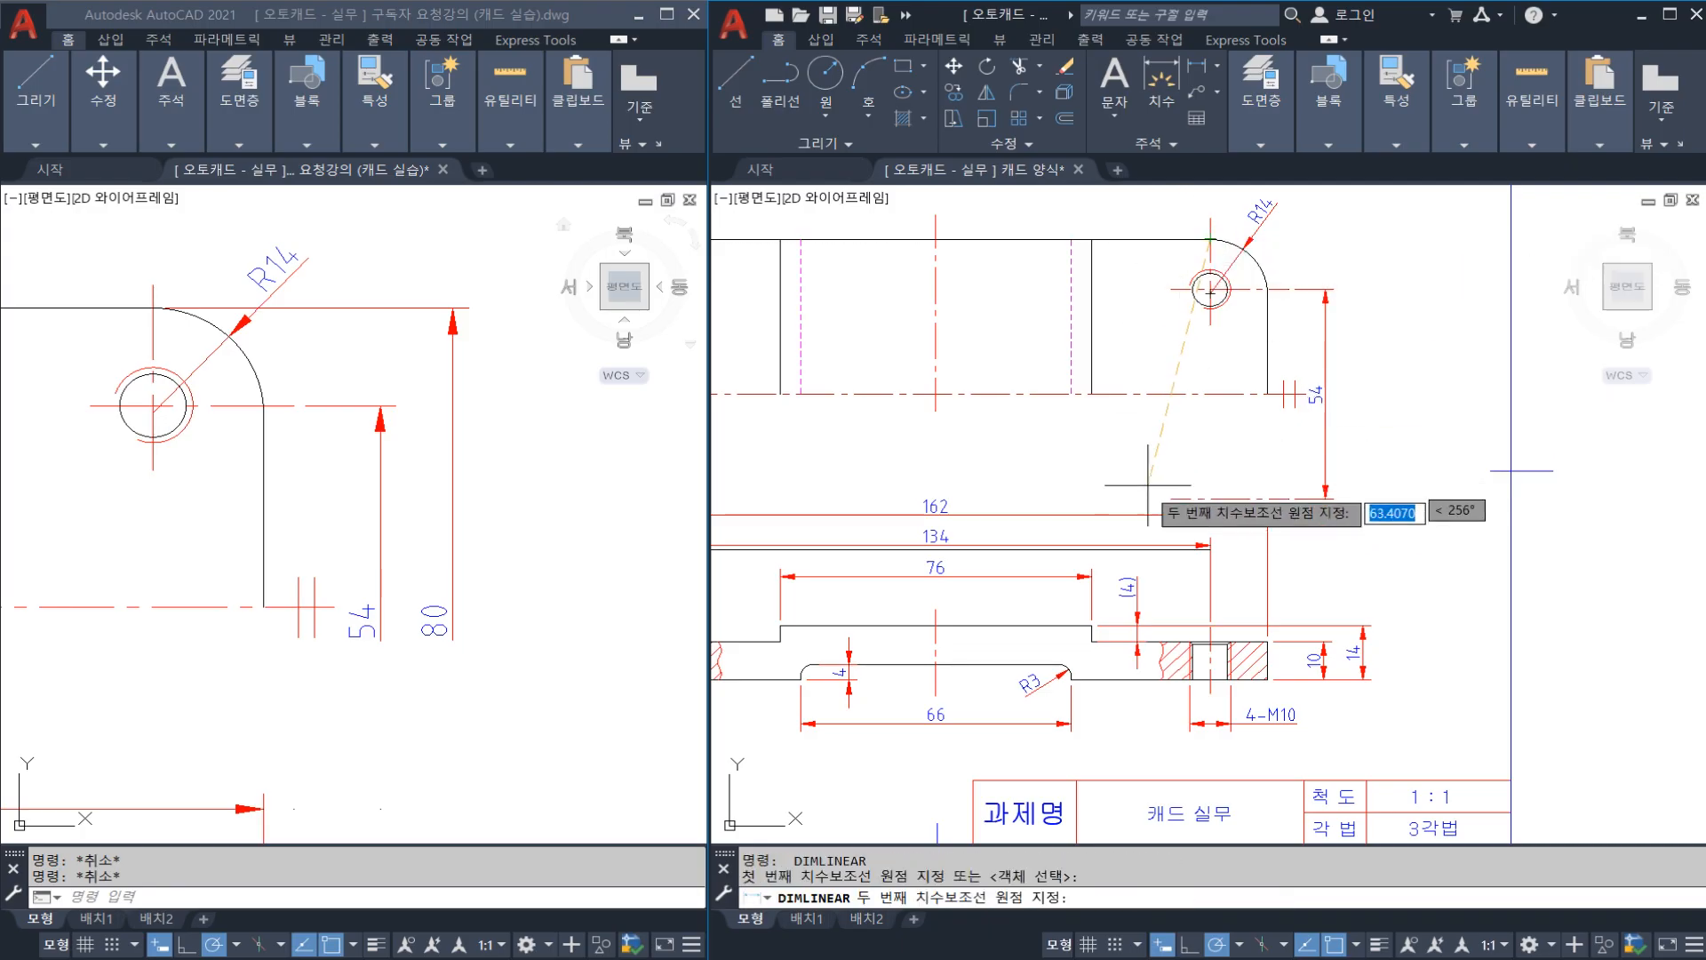
click(1211, 545)
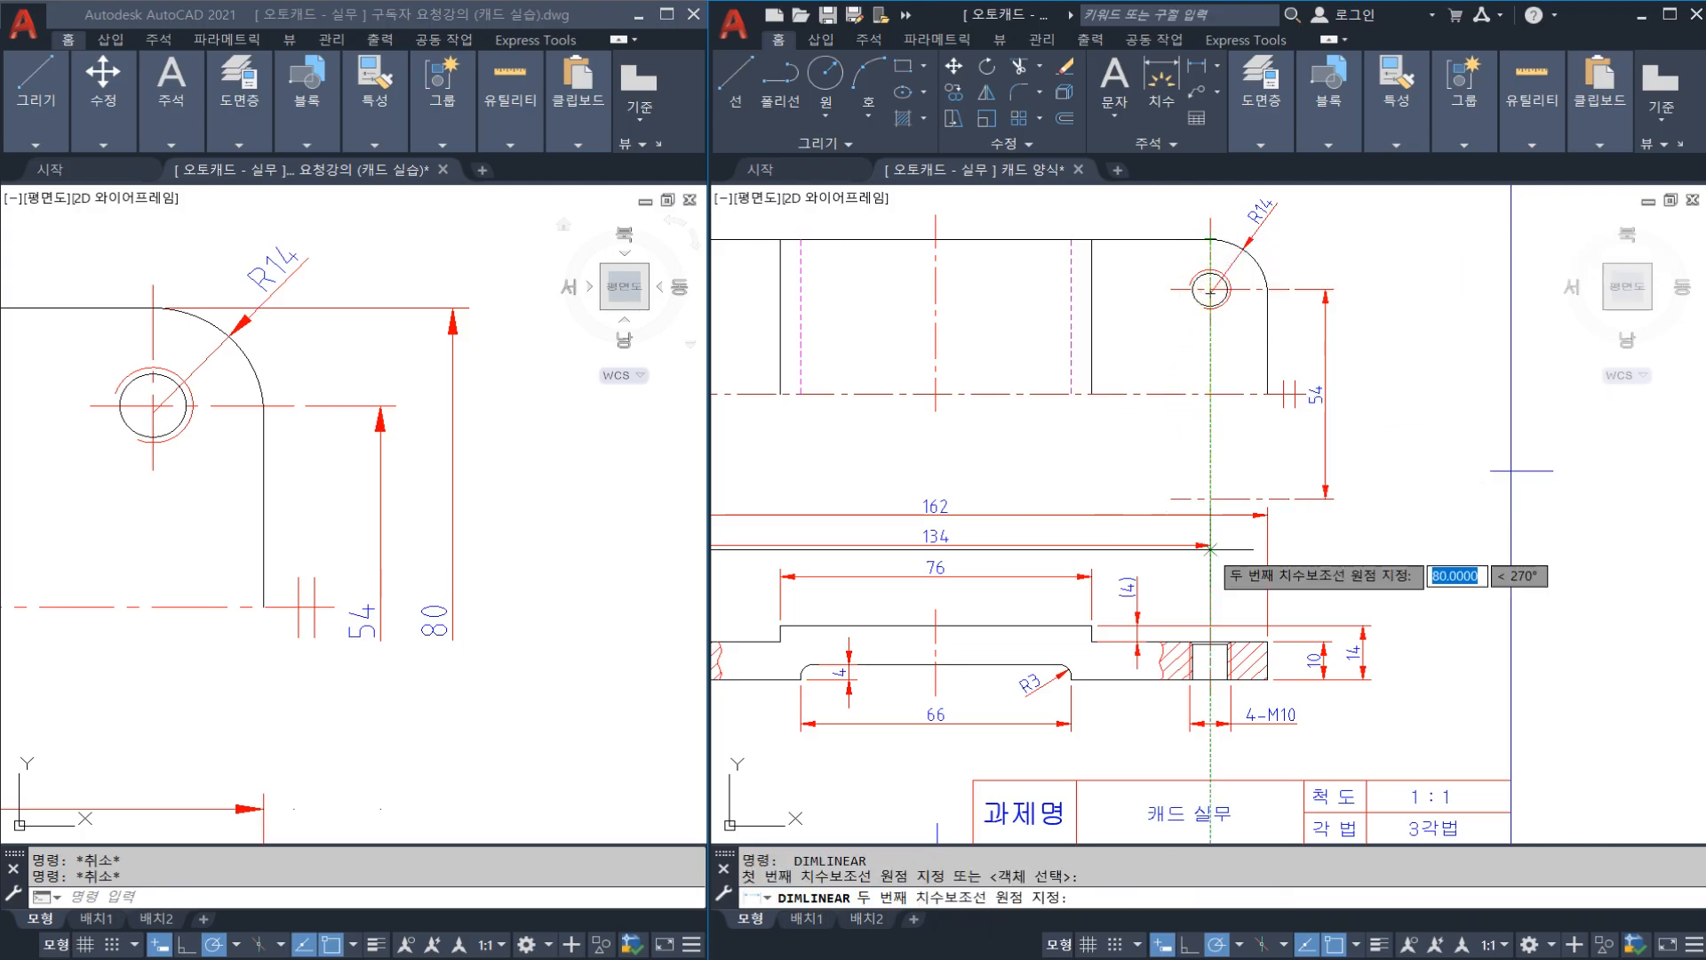
click(1361, 441)
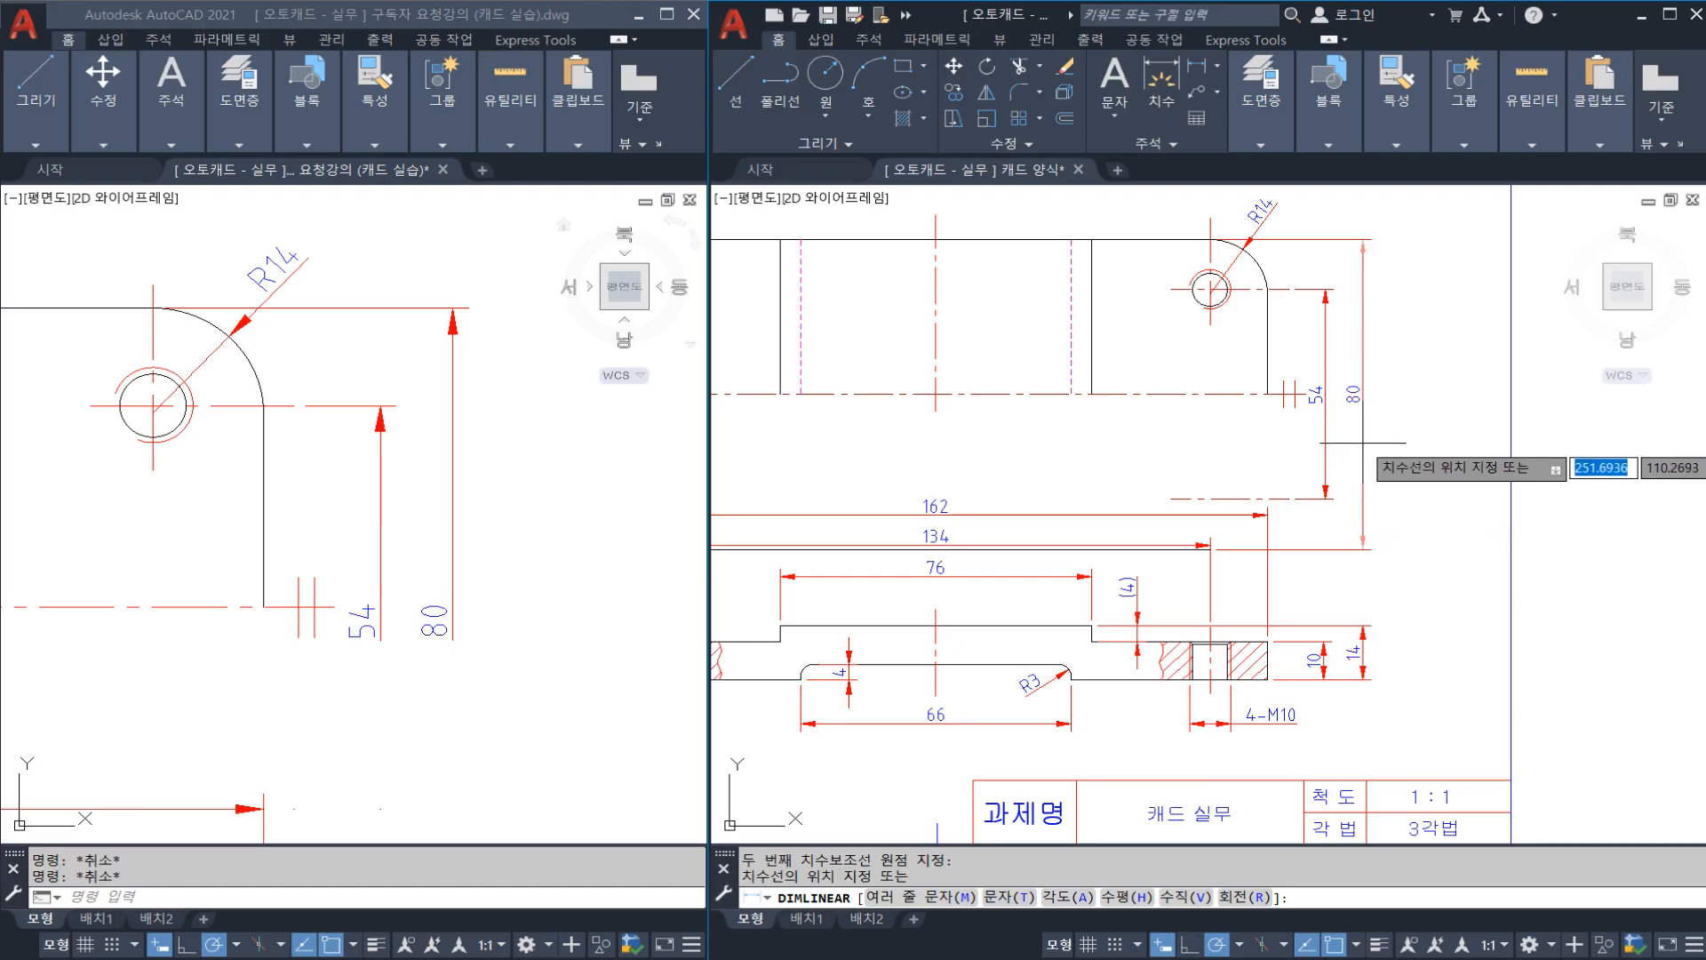
Step: Erase the mirrored hole centreline and the mirrored edge below the top view, keeping both vertical dimensions
key(Escape)
key(Return)
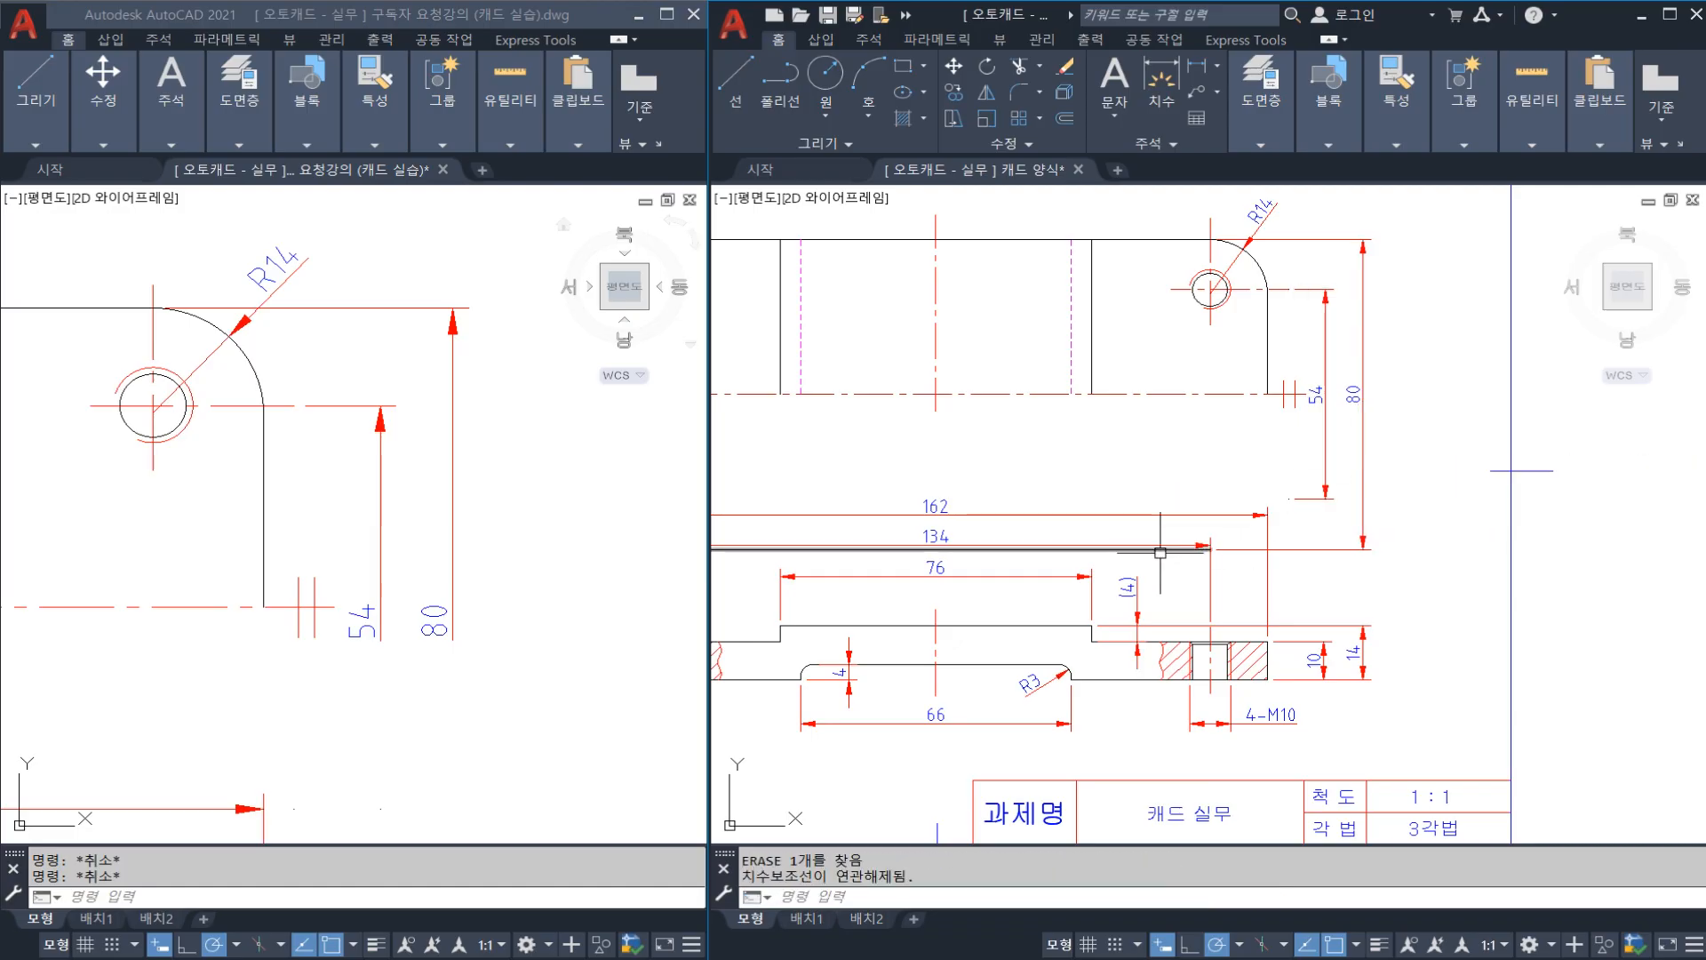
Step: Set the second arrowhead of the top view's 54 and 80 dimensions to None (없음) in their properties
text(CH)
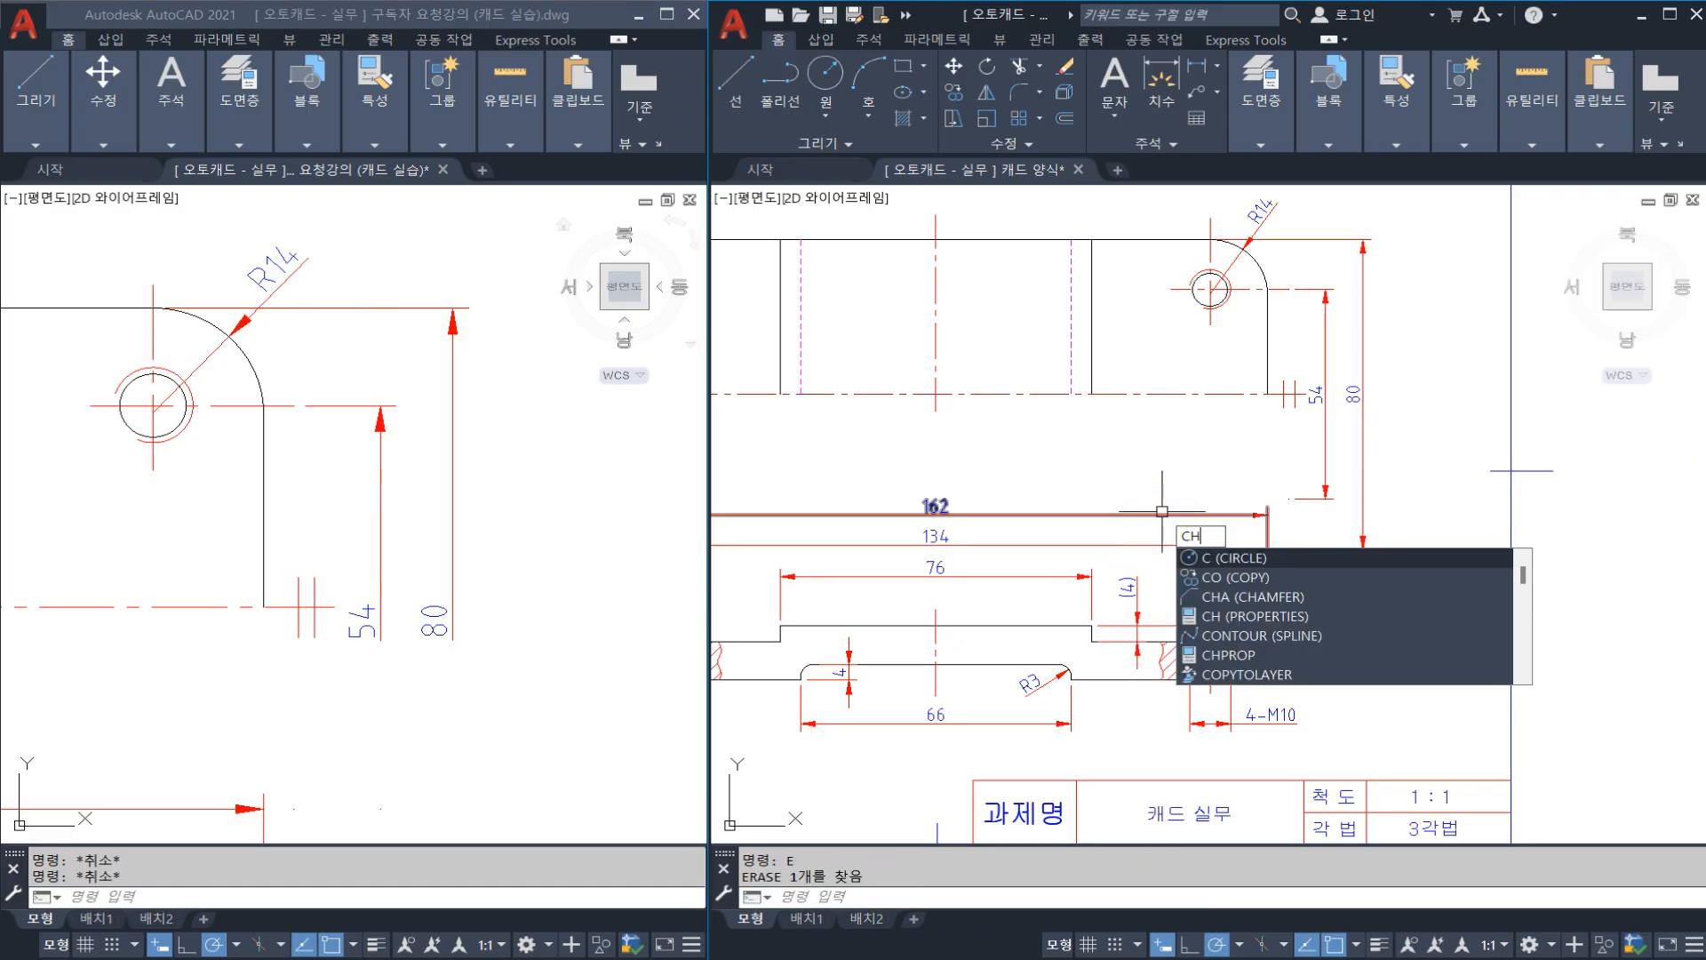
key(Return)
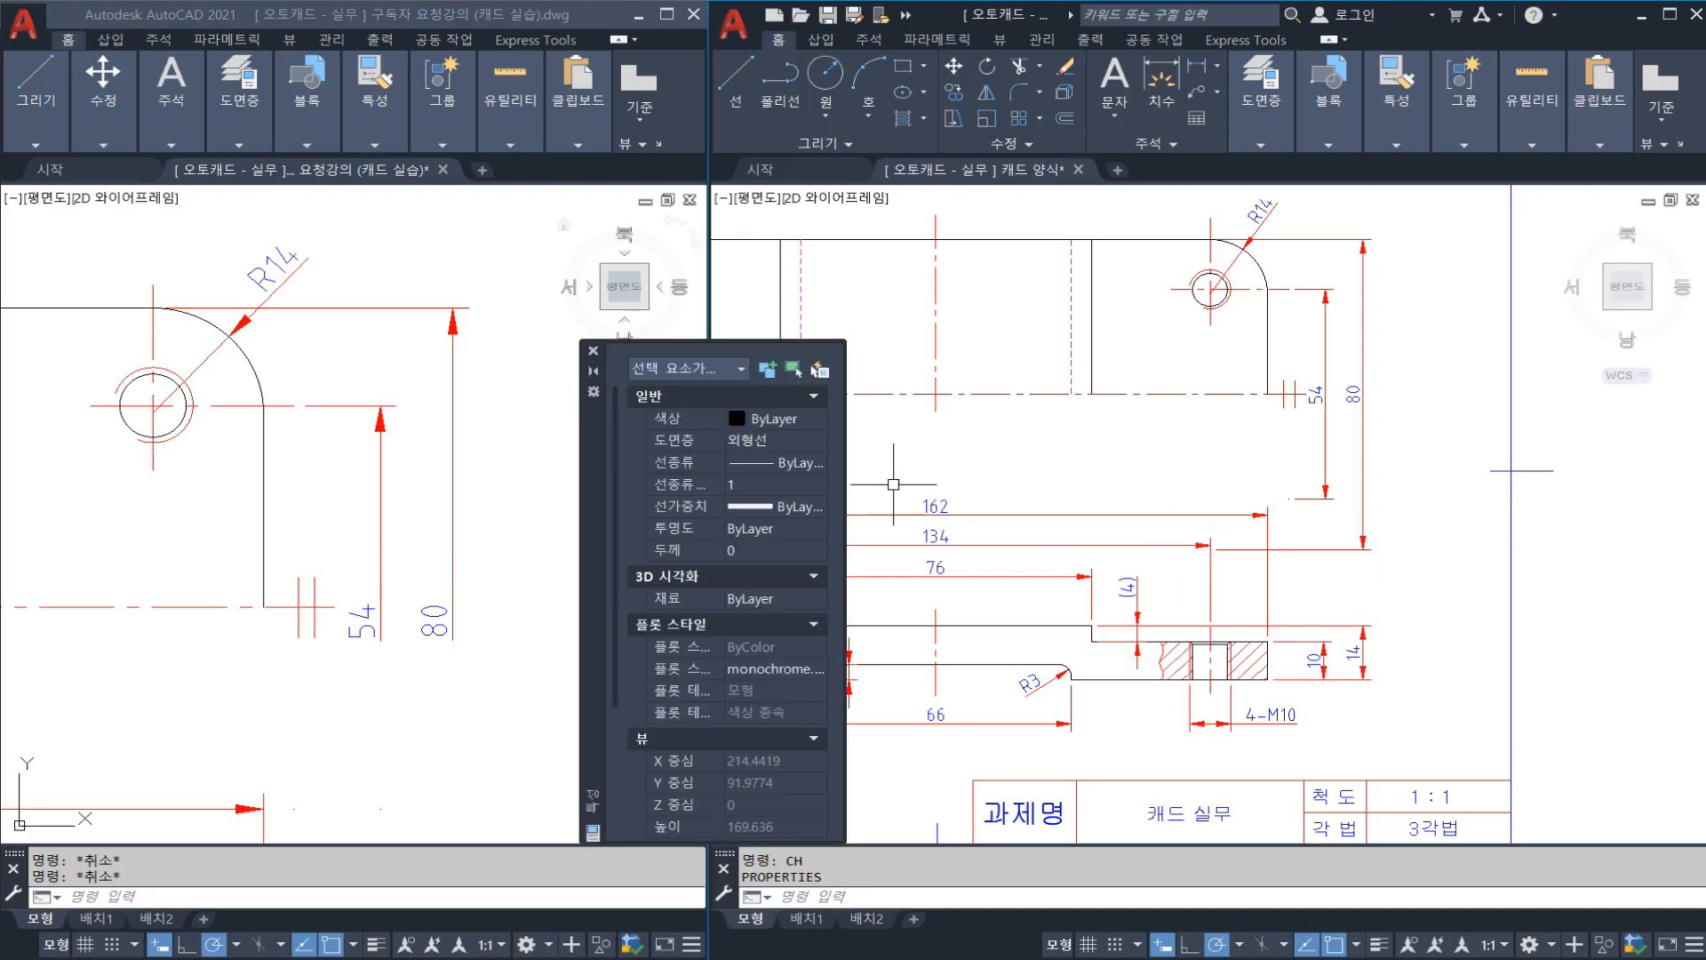
click(1403, 459)
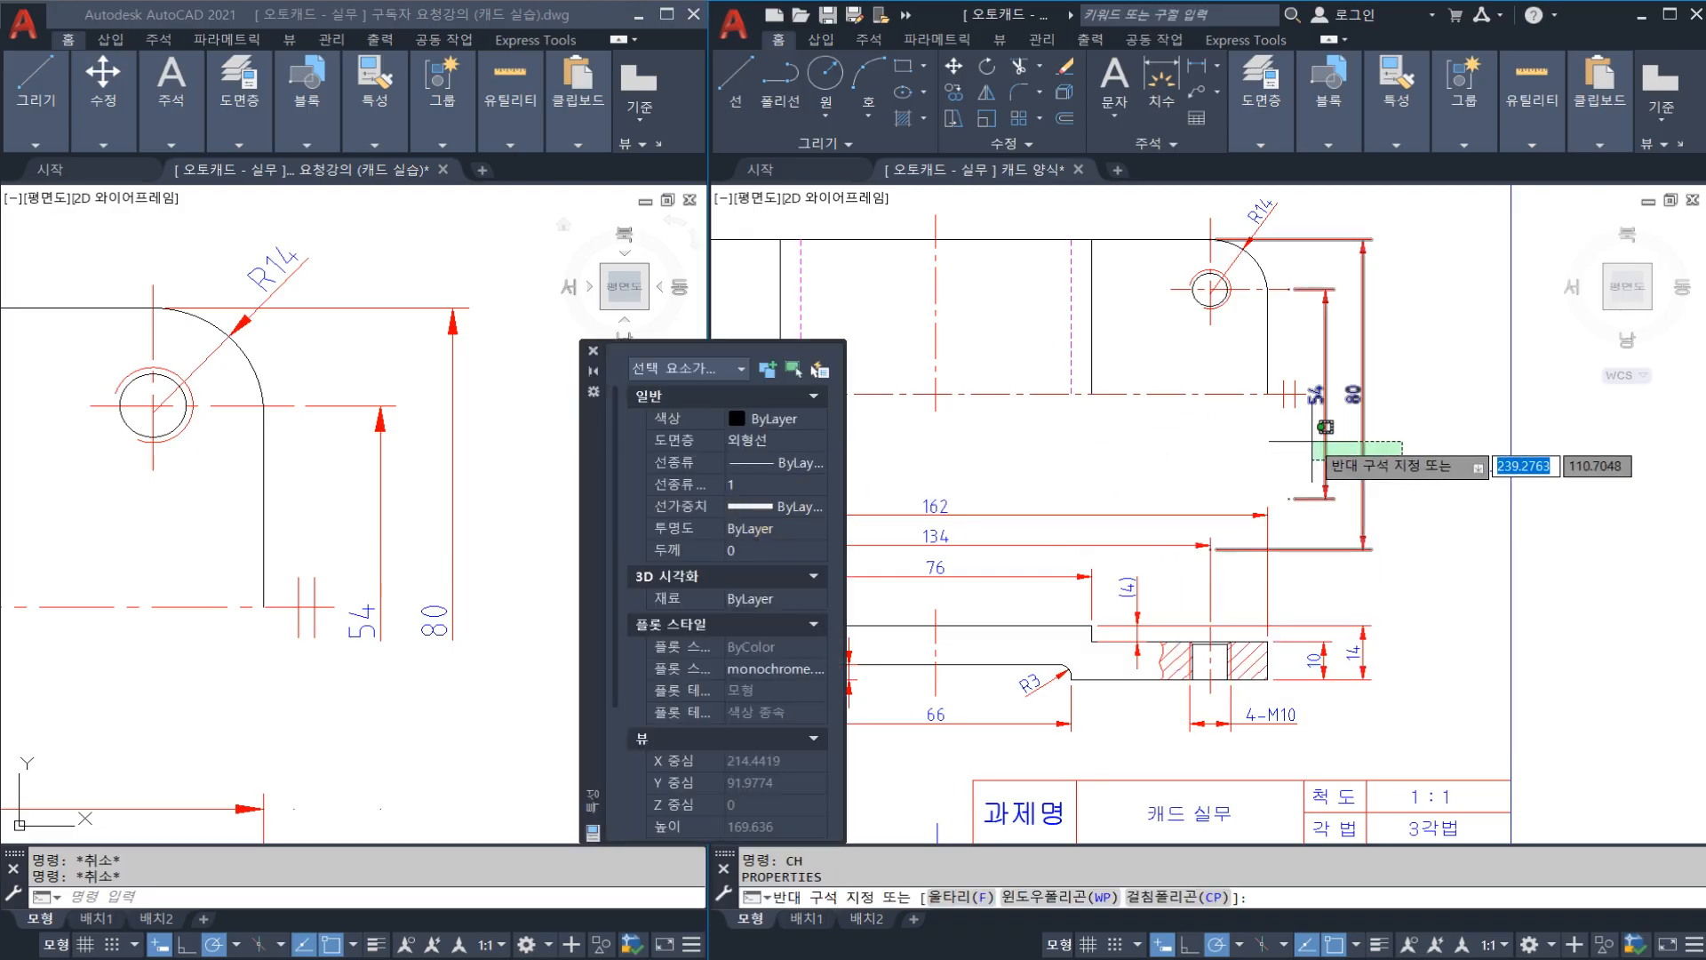
click(1296, 449)
scroll(782, 591, down, 3)
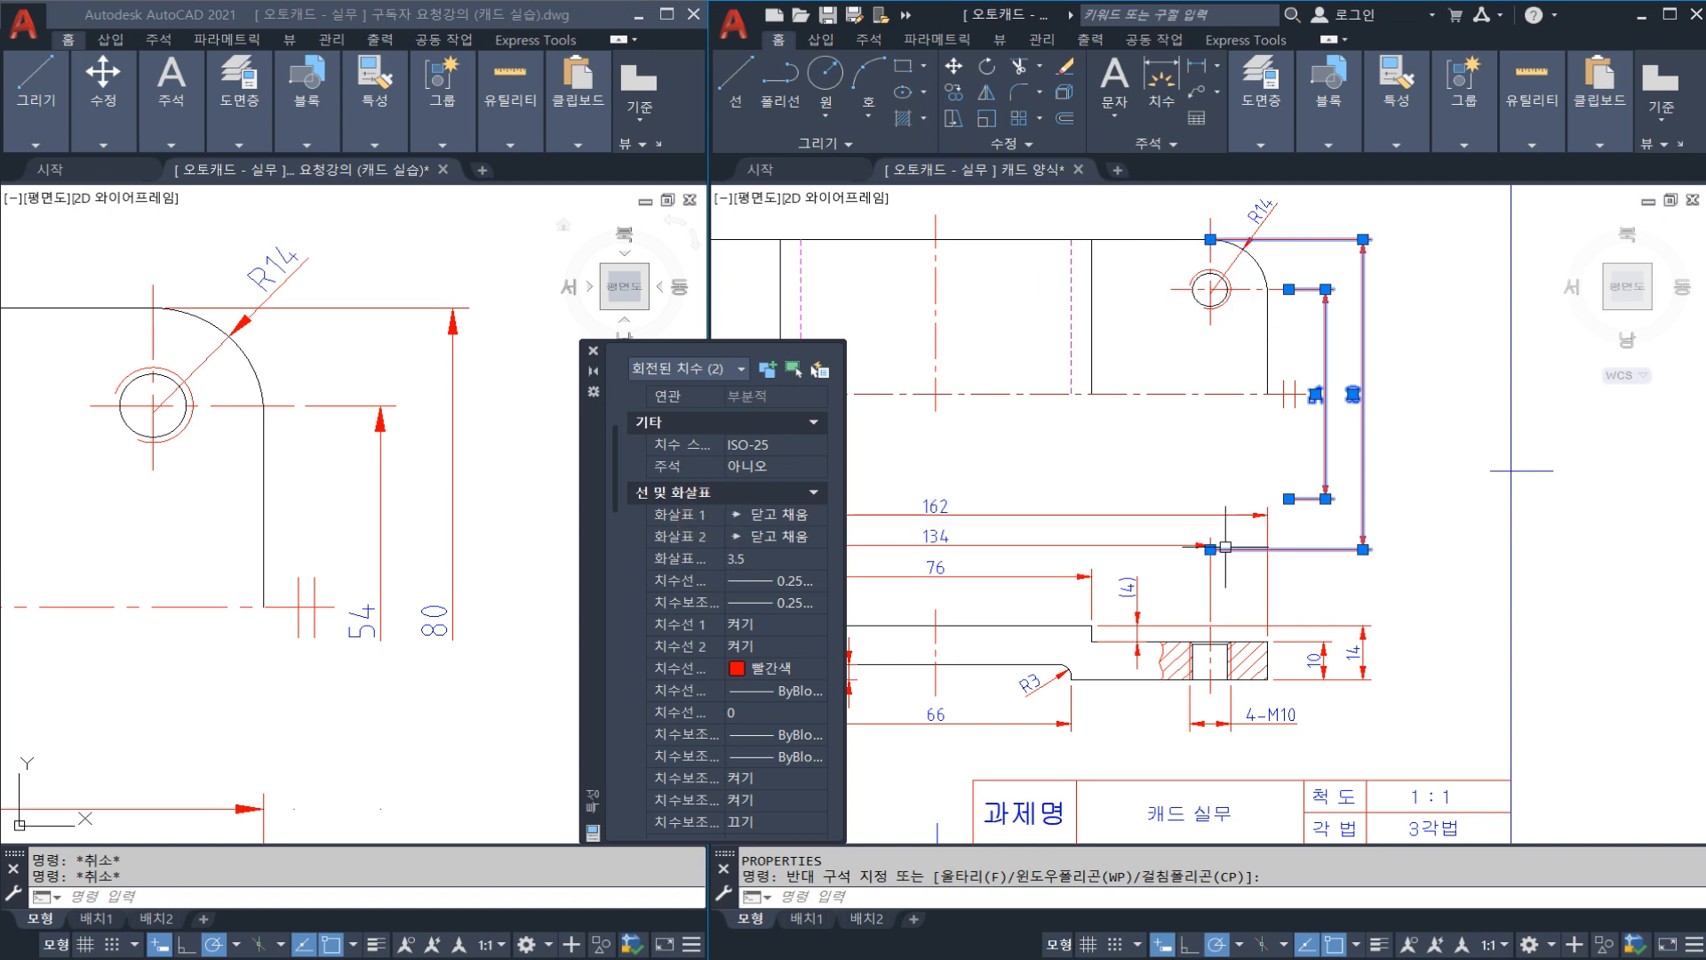
click(819, 542)
click(819, 538)
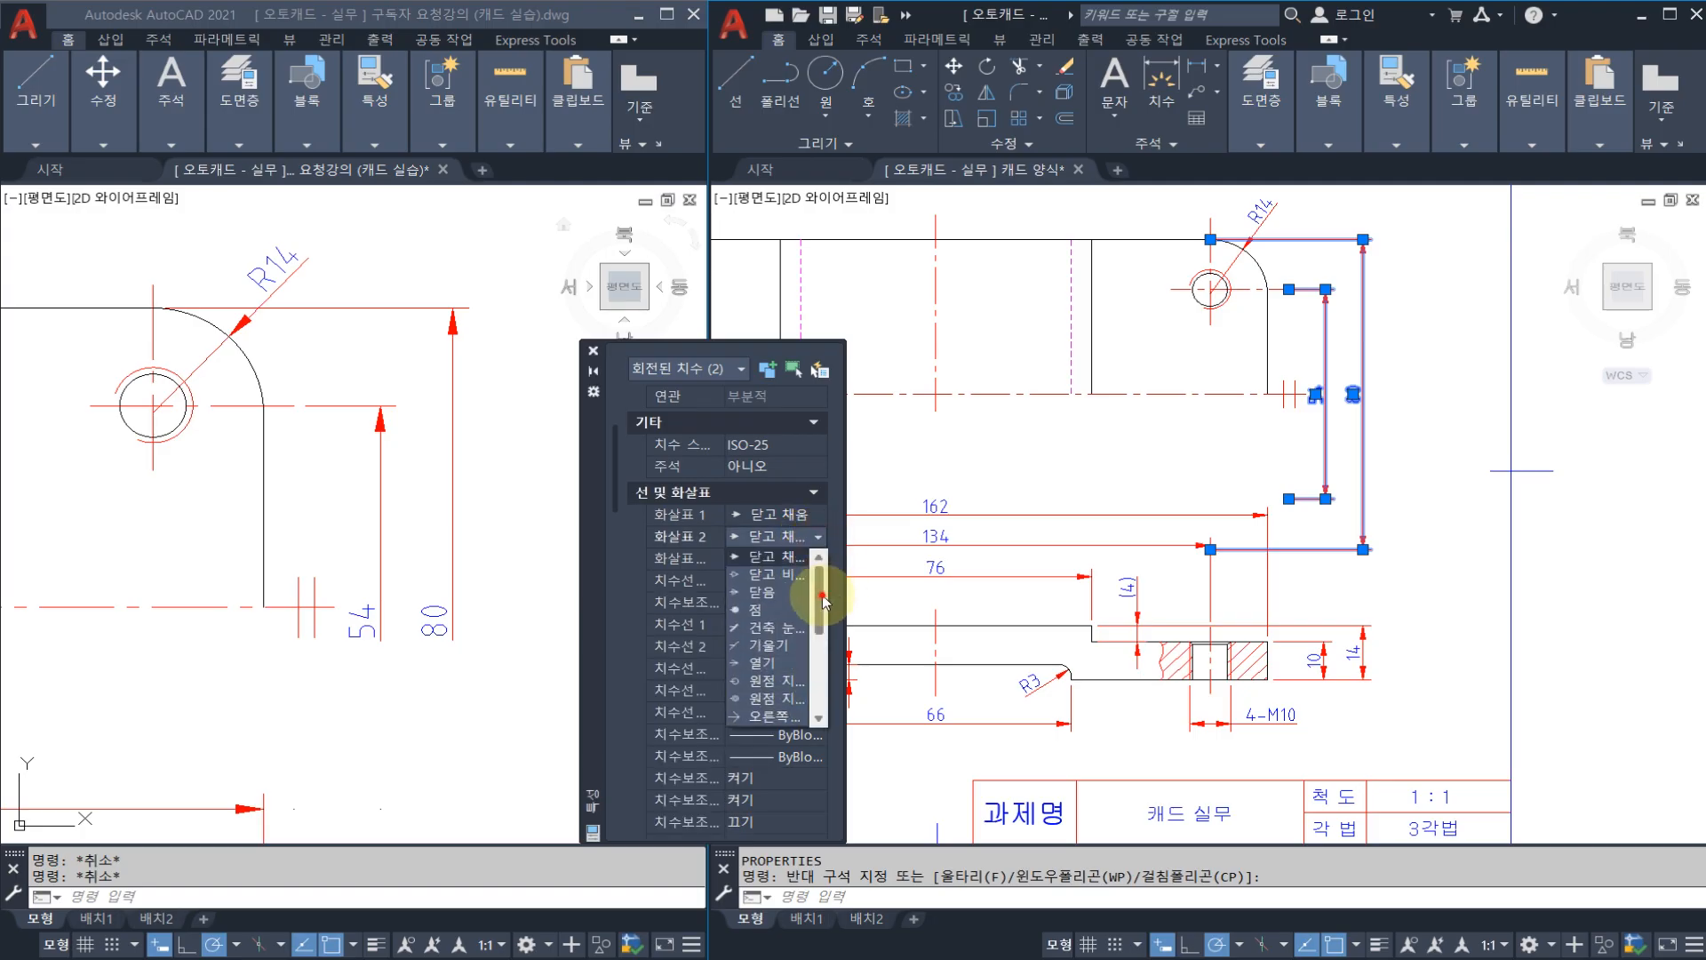
click(753, 700)
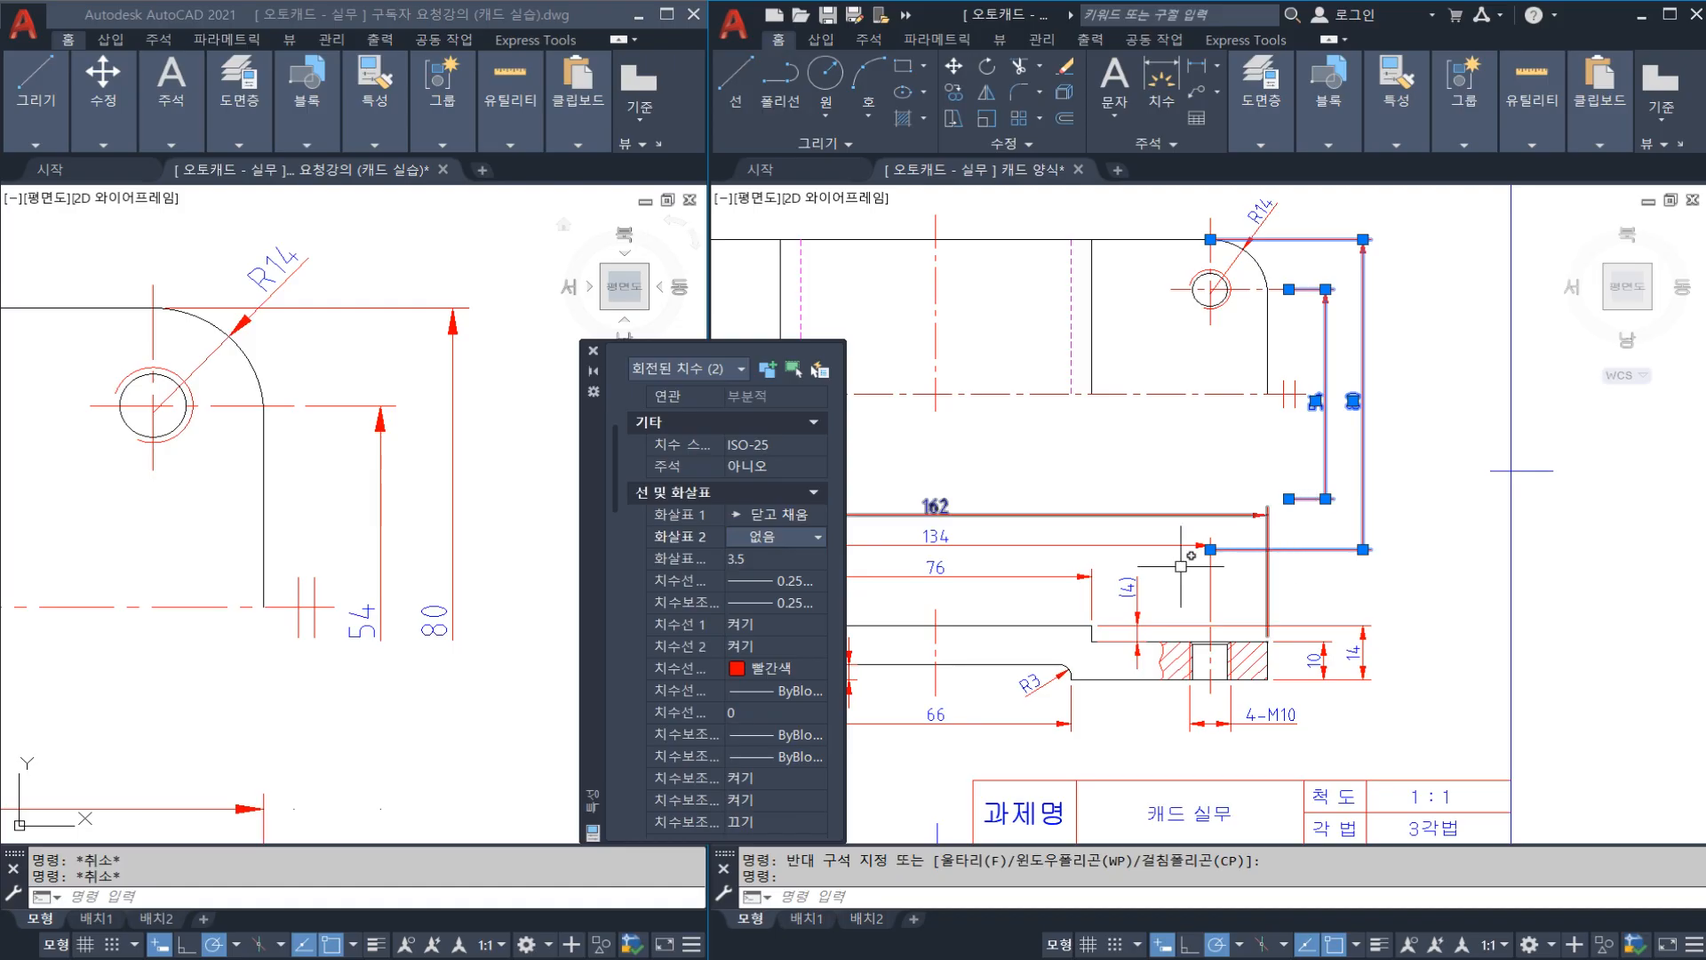
Step: Turn off the second dimension line and second extension line of the 54 and 80 dimensions, and close their properties
click(771, 655)
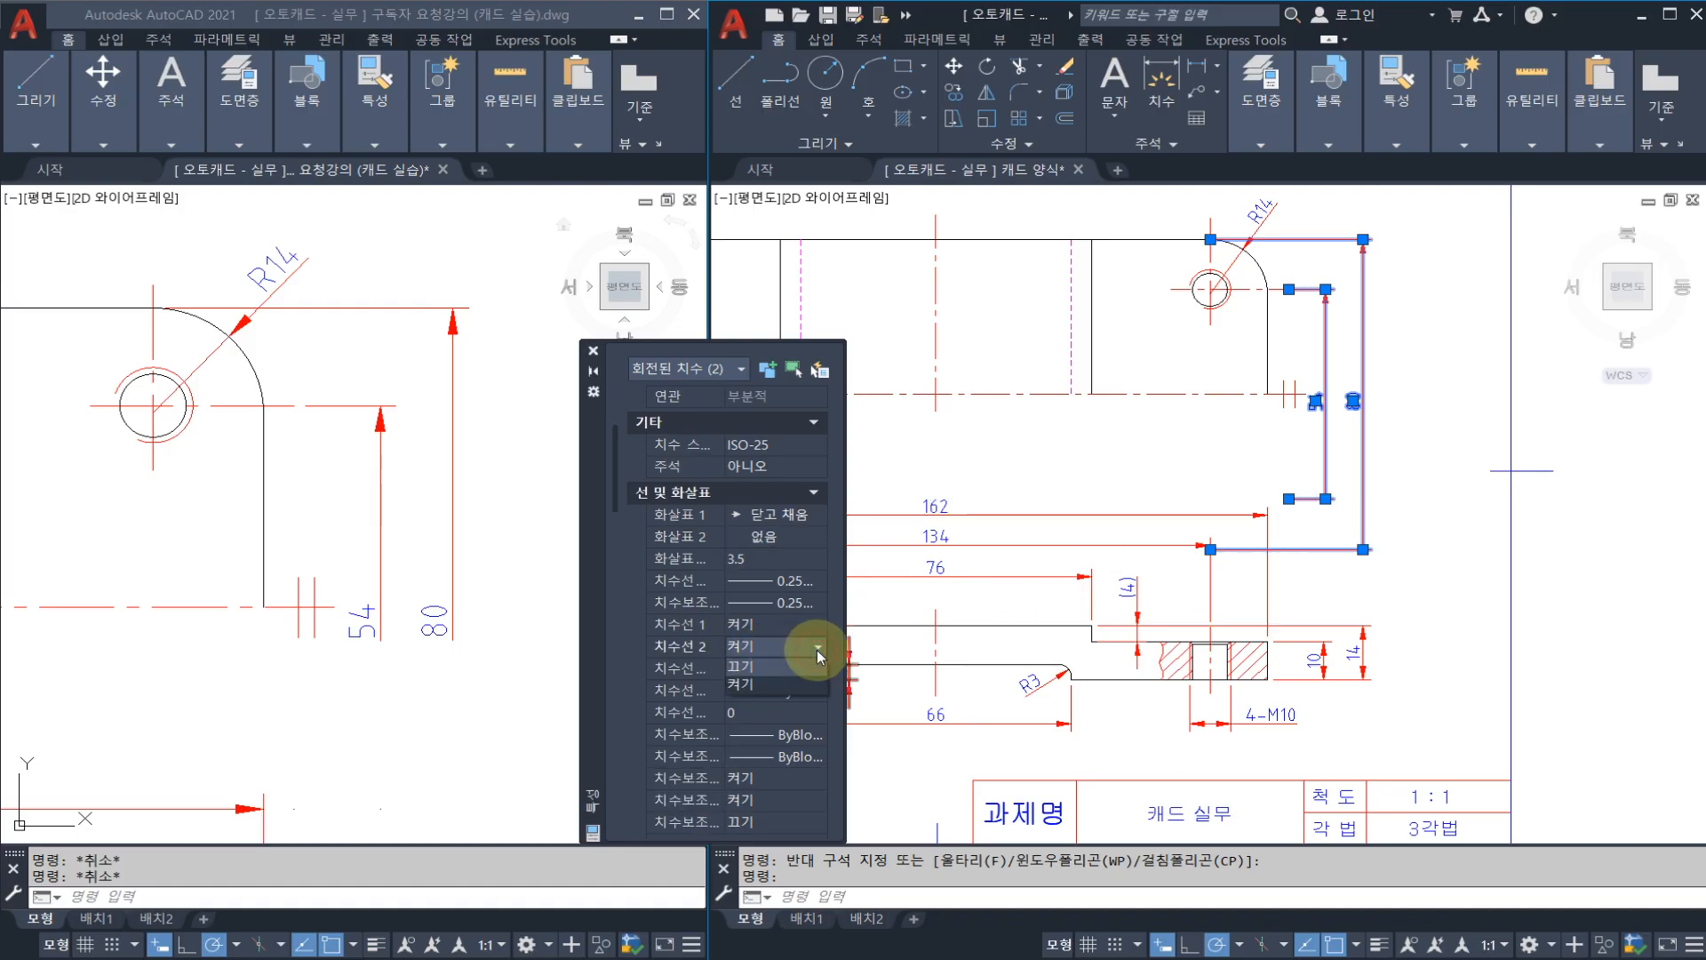
click(768, 669)
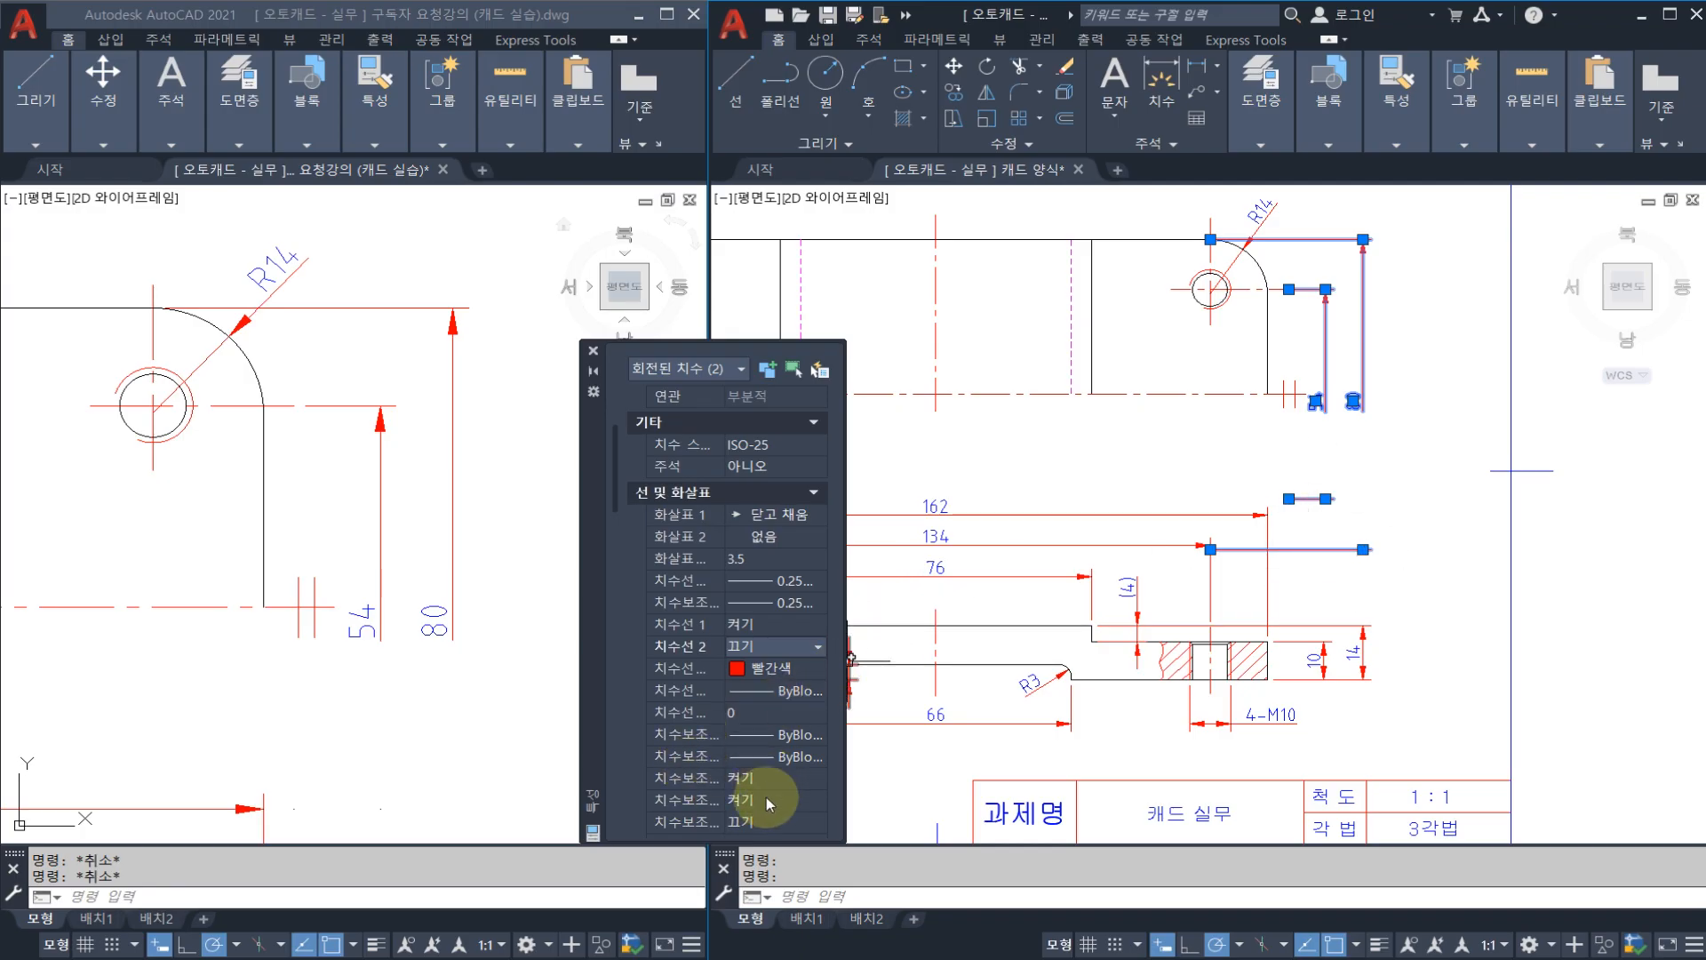
scroll(752, 763, down, 2)
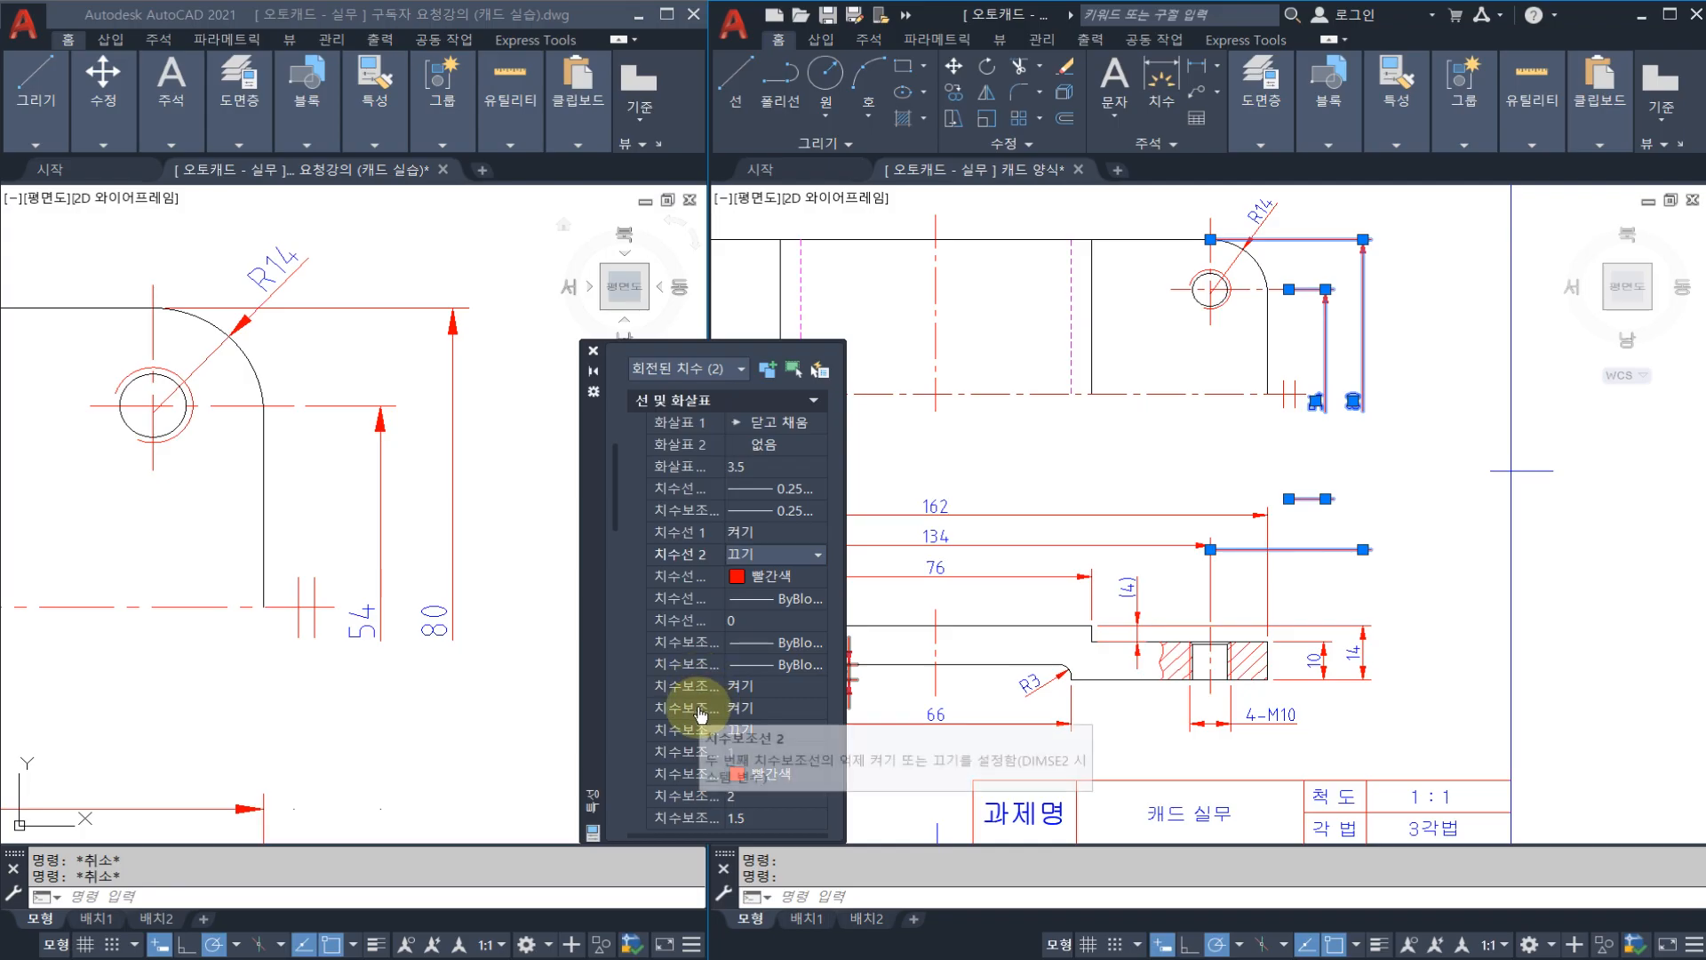
click(816, 708)
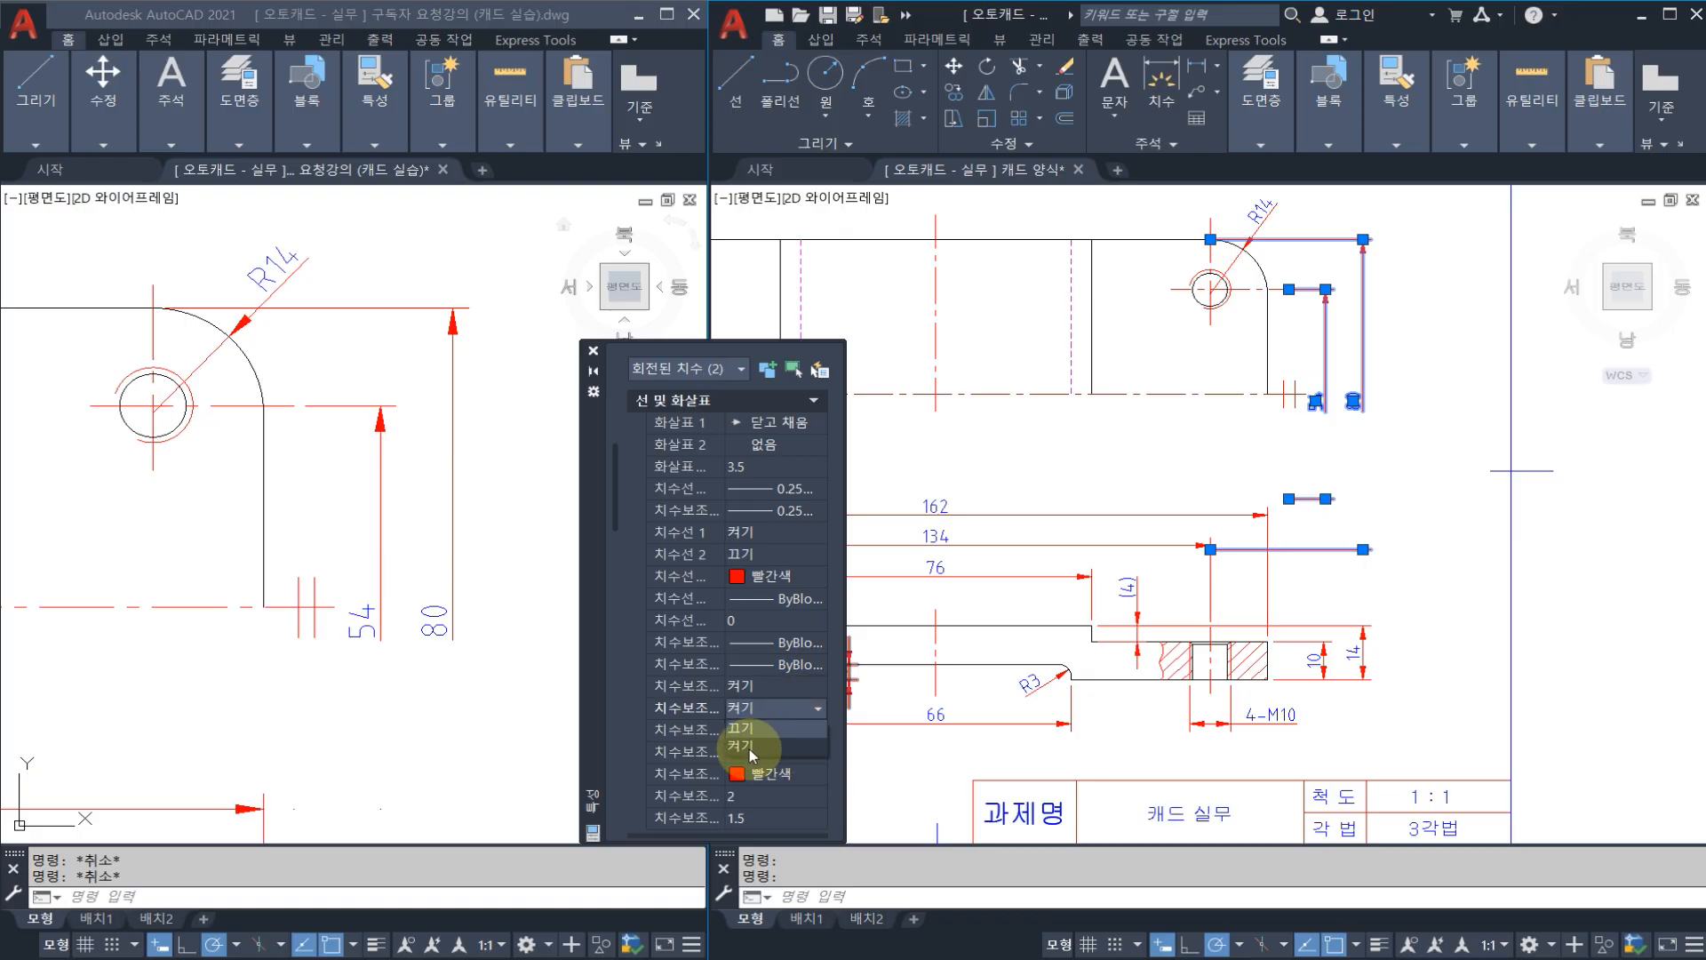
click(752, 726)
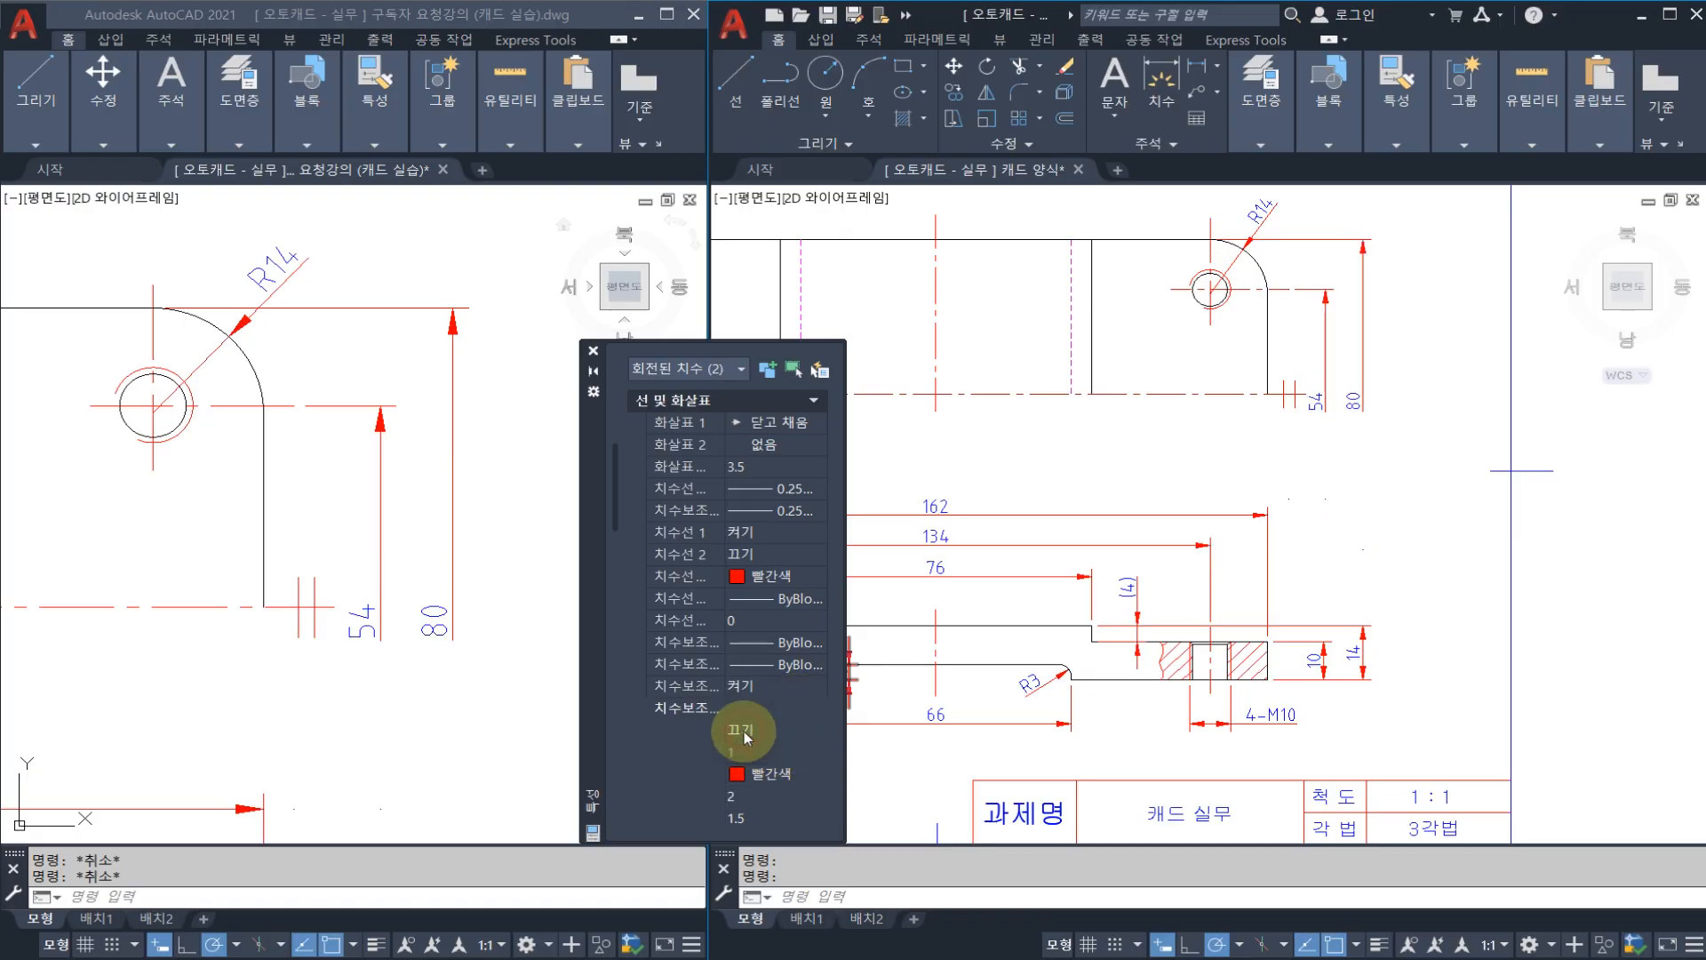
click(593, 350)
text(ch)
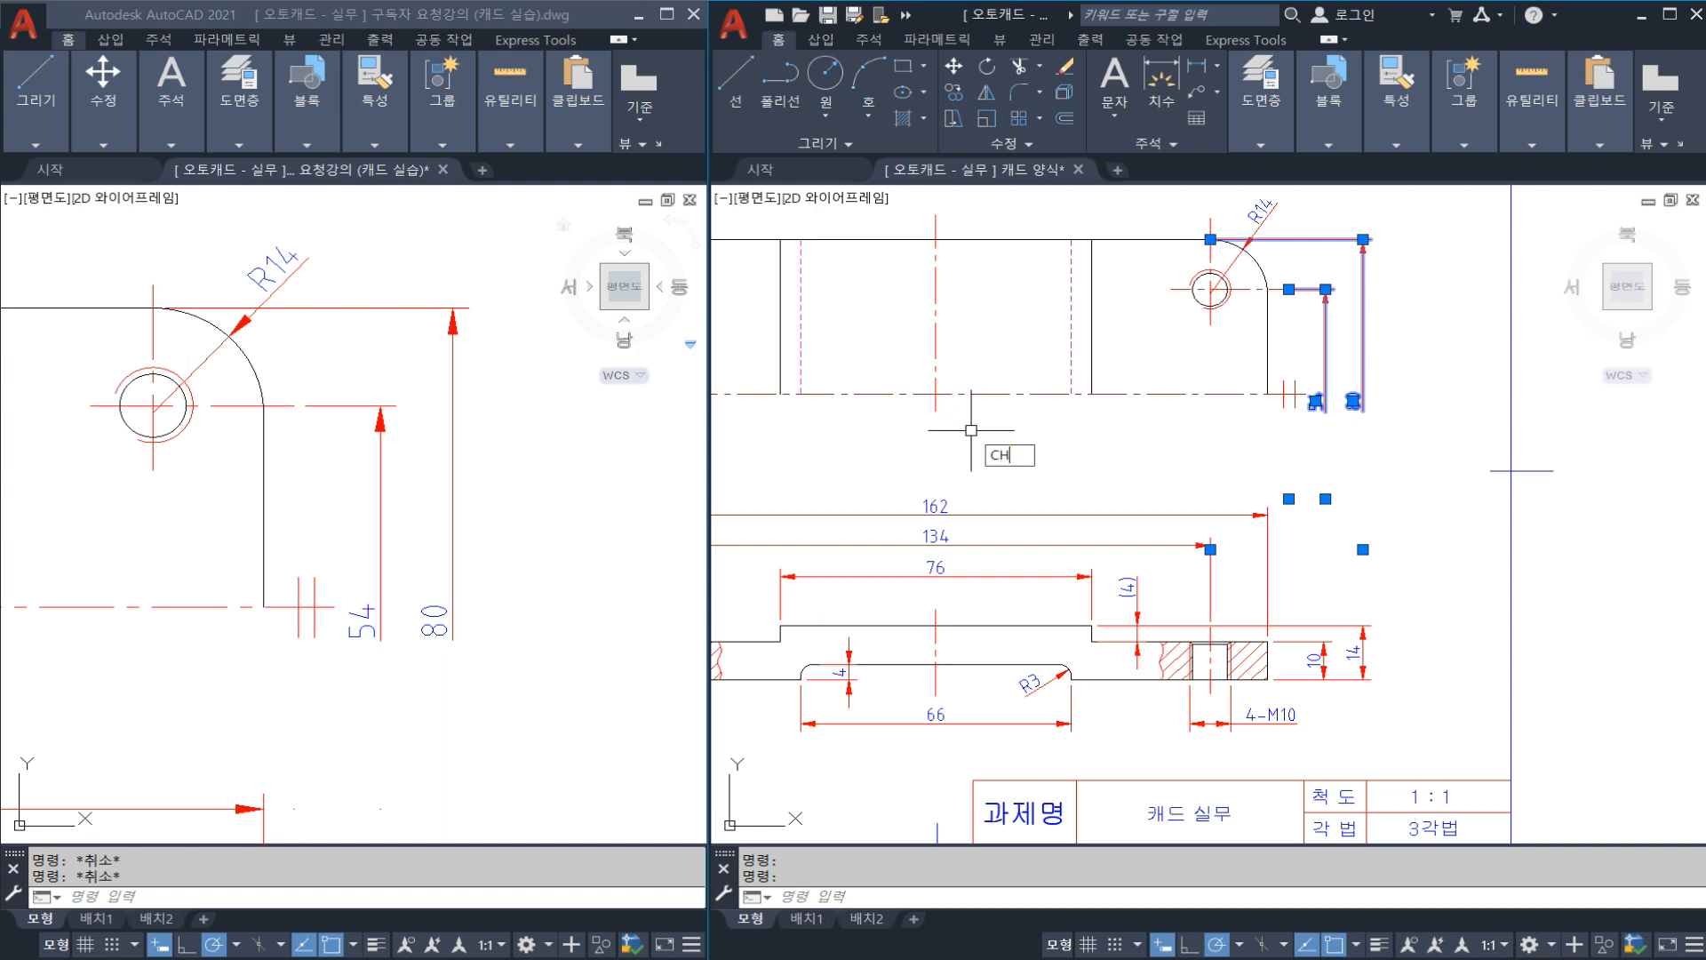
key(Return)
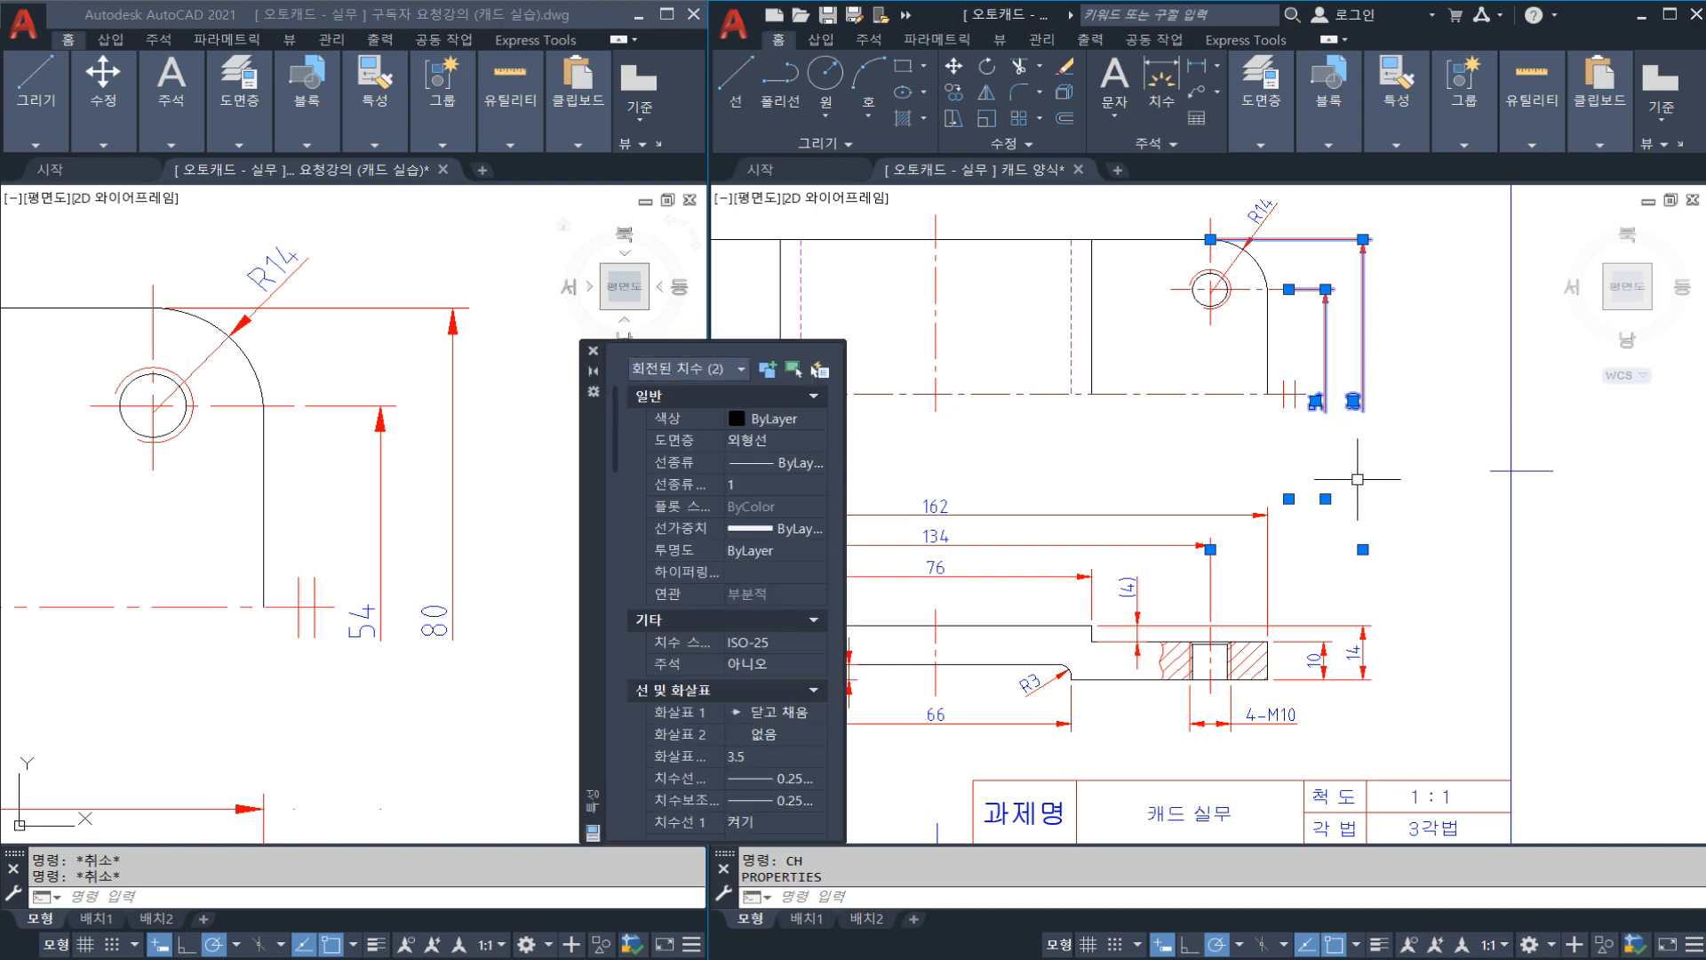
click(593, 350)
key(Escape)
key(Escape)
Step: Move both views with all their dimensions slightly to the left inside the sheet border
mouse_move(1068, 429)
middle_down()
mouse_move(1206, 426)
mouse_move(993, 427)
middle_up()
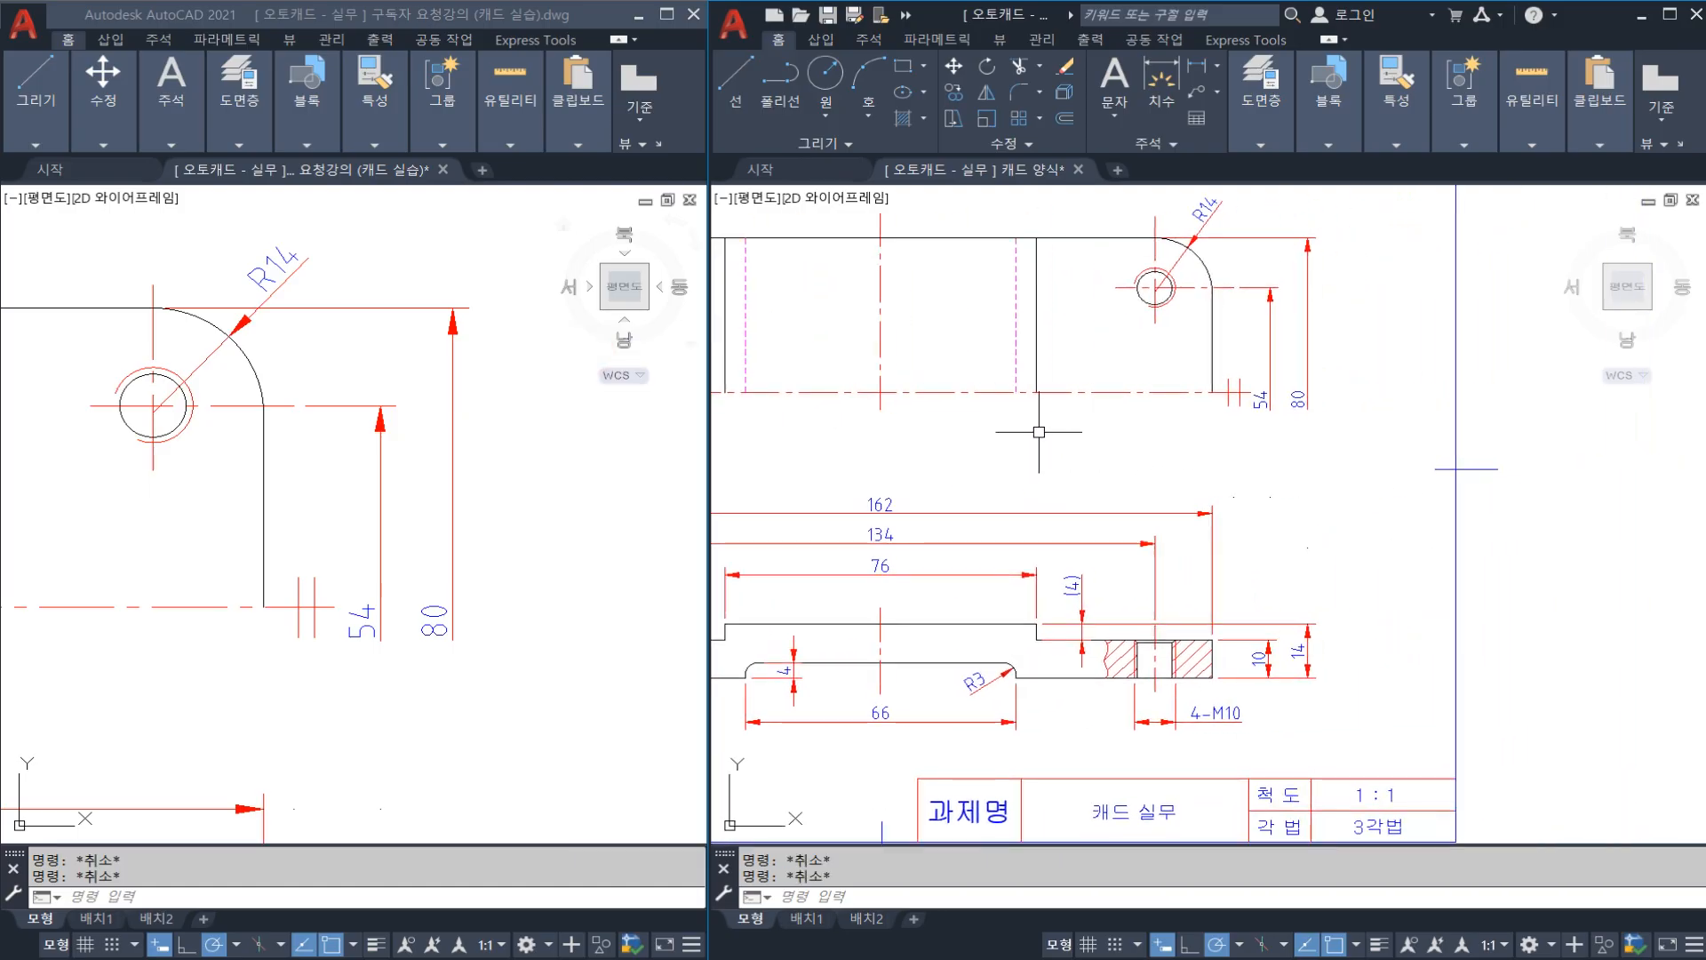
scroll(1056, 437, down, 2)
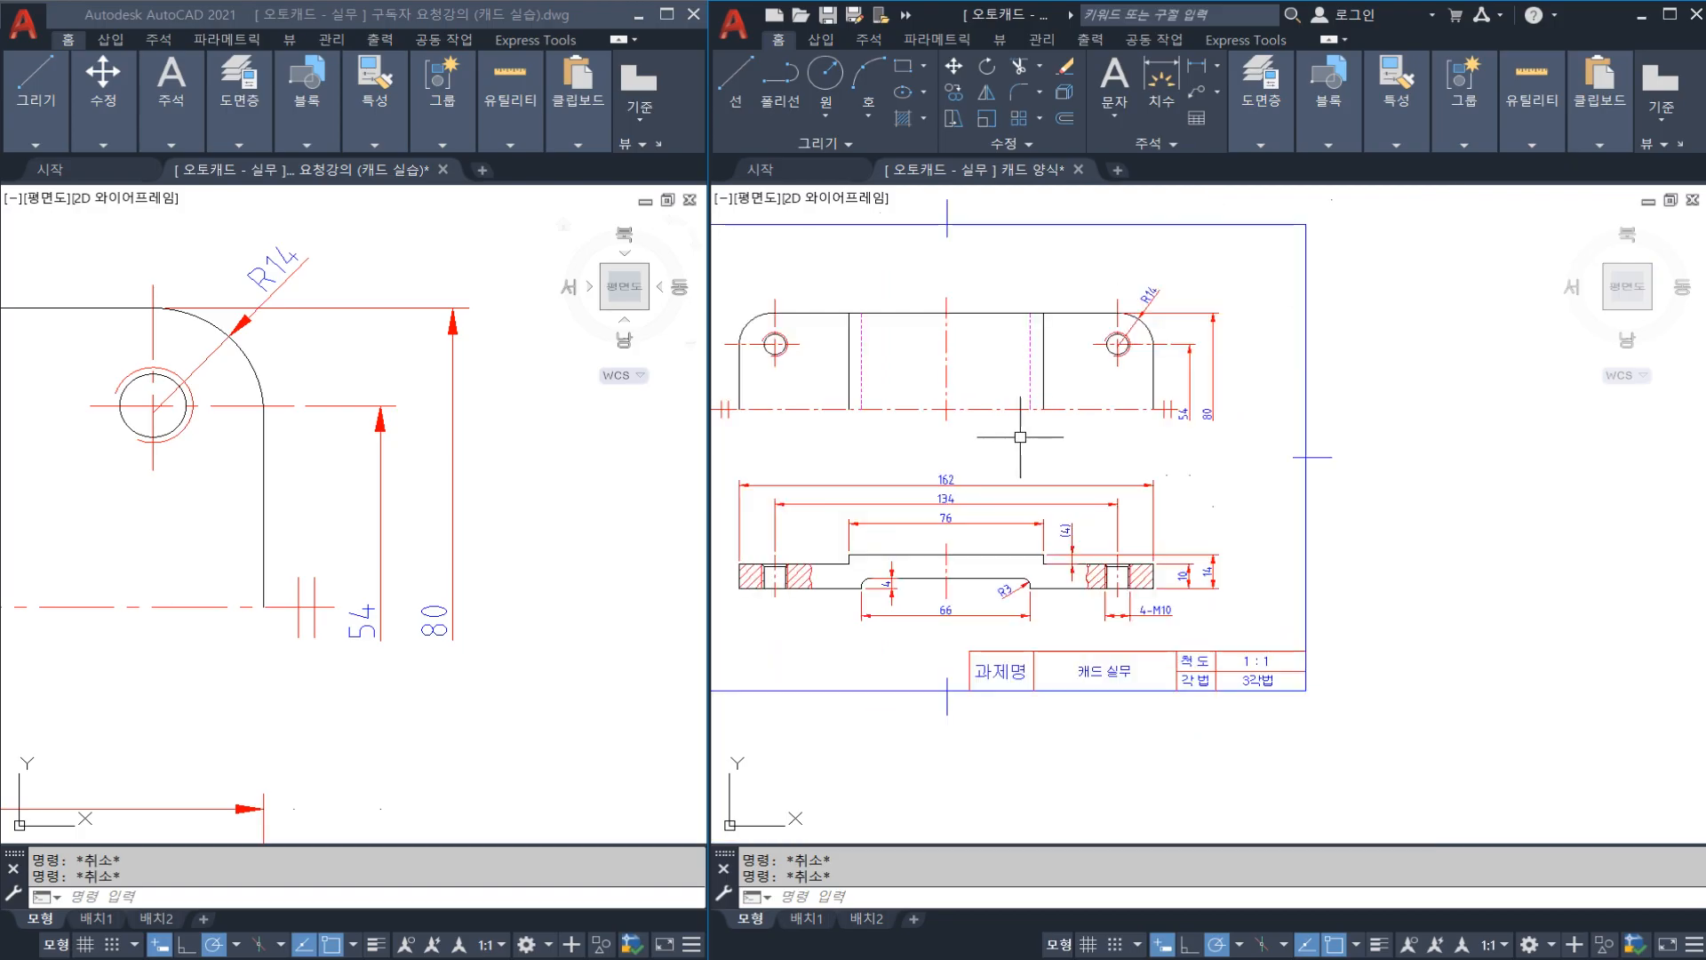
text(M)
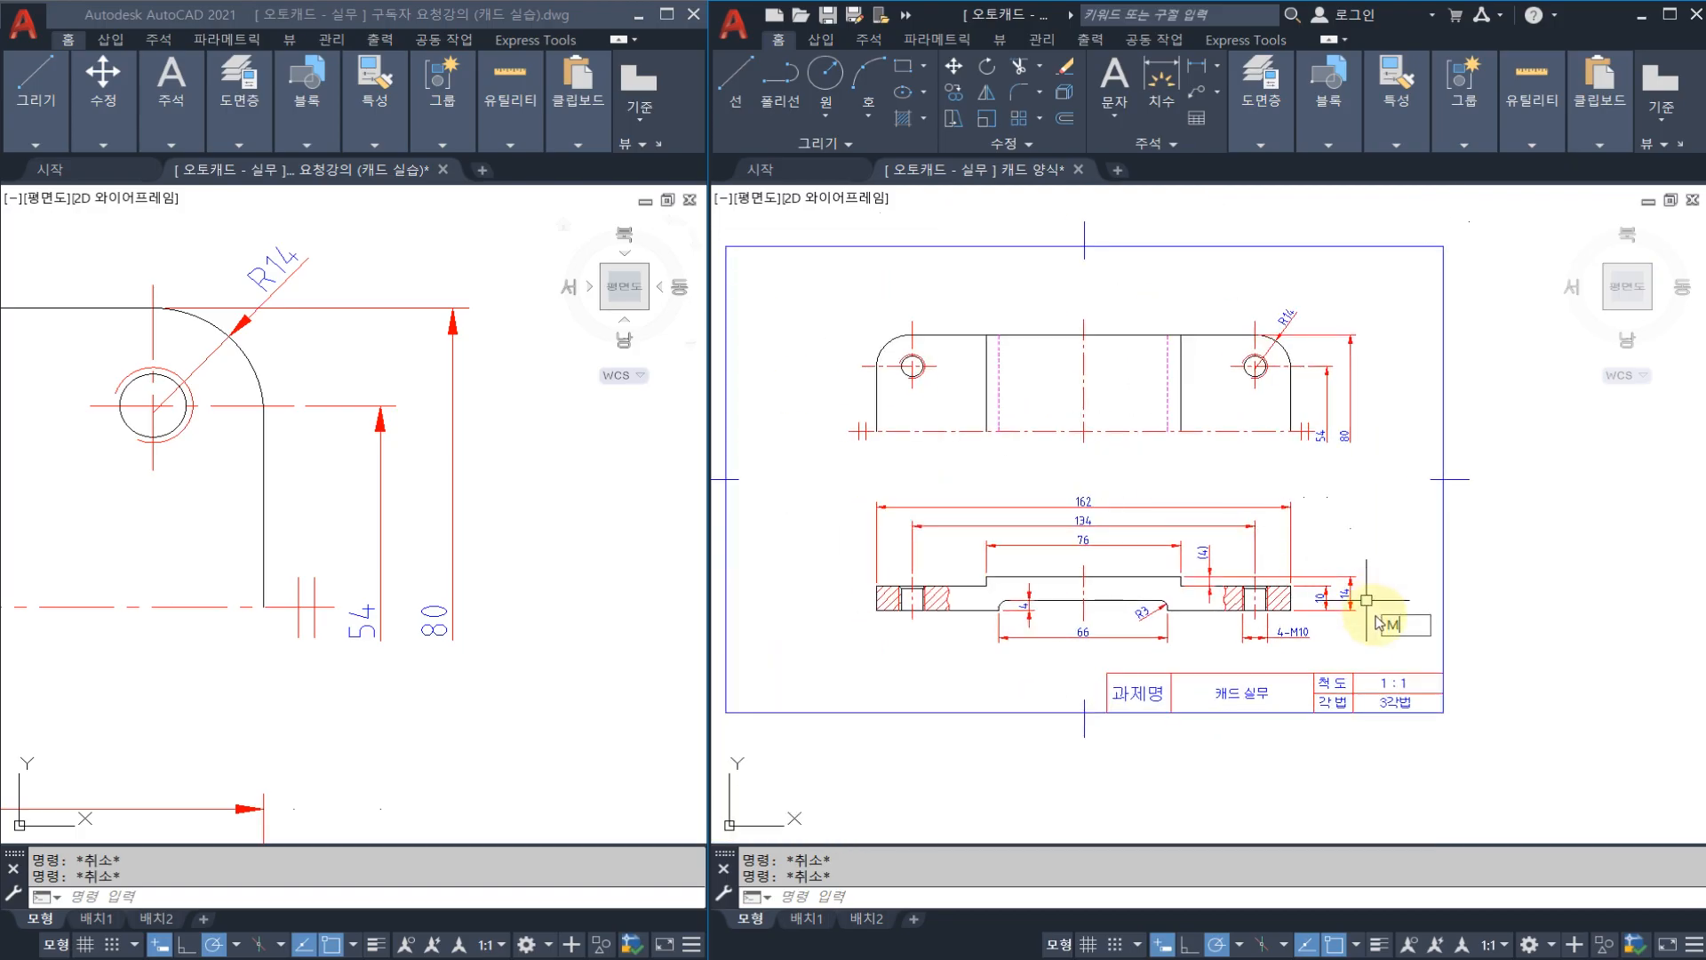
key(Return)
click(1383, 640)
click(809, 300)
key(Return)
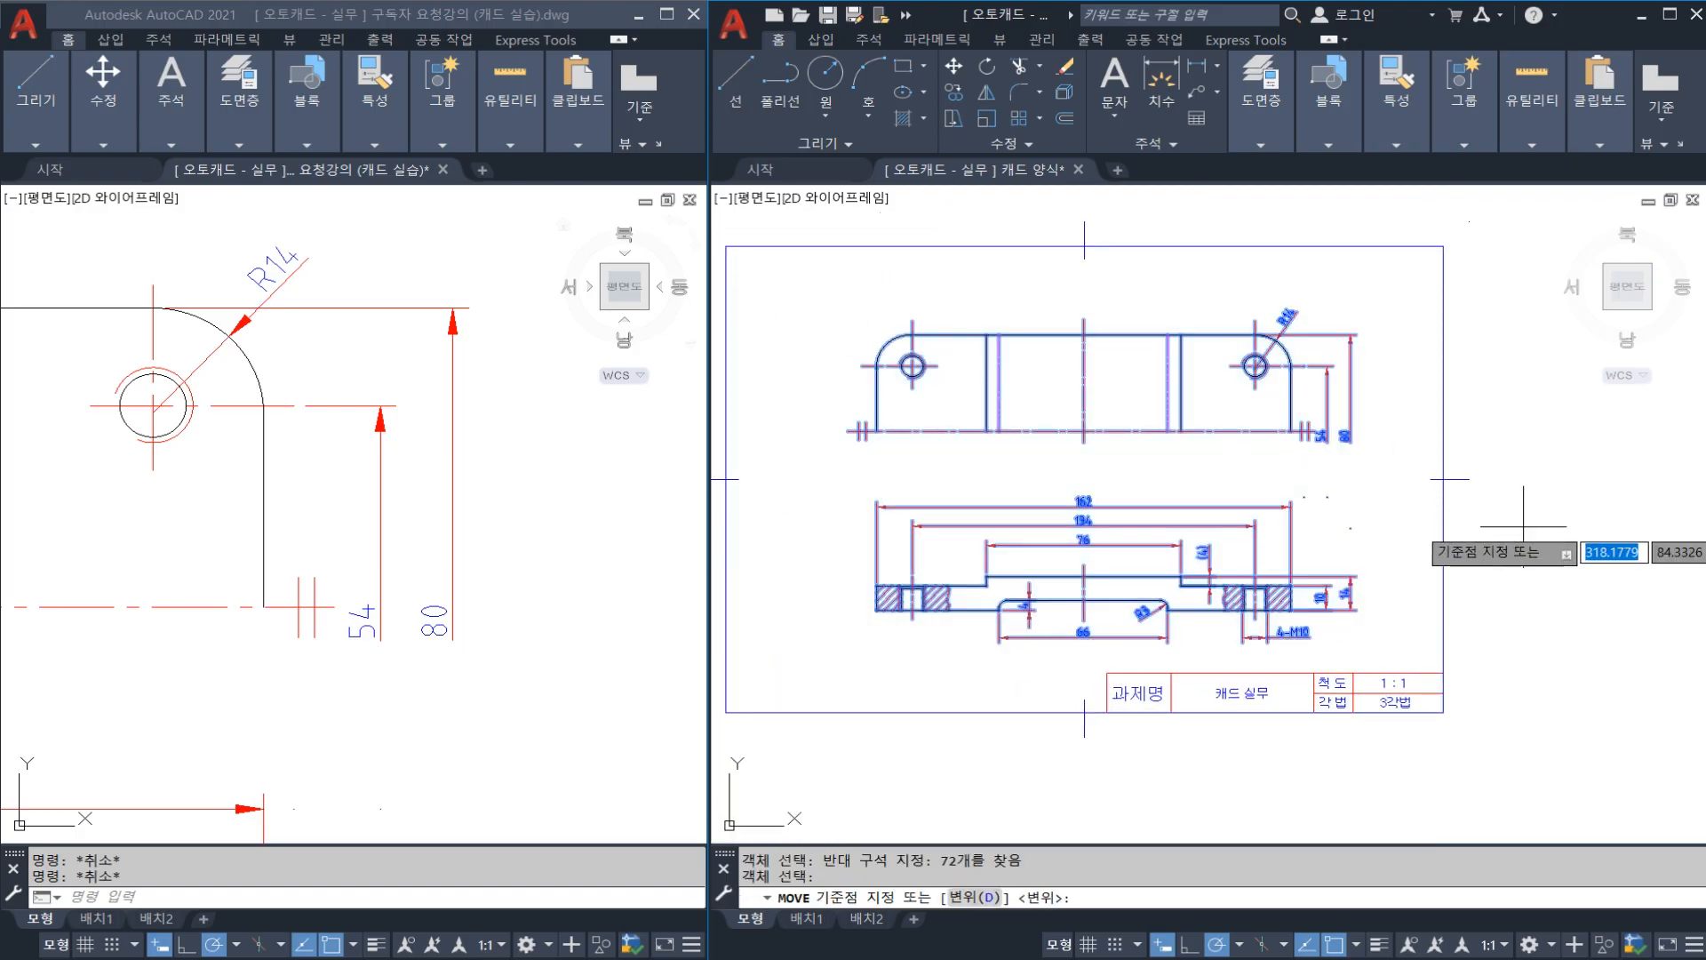
click(1573, 580)
key(Escape)
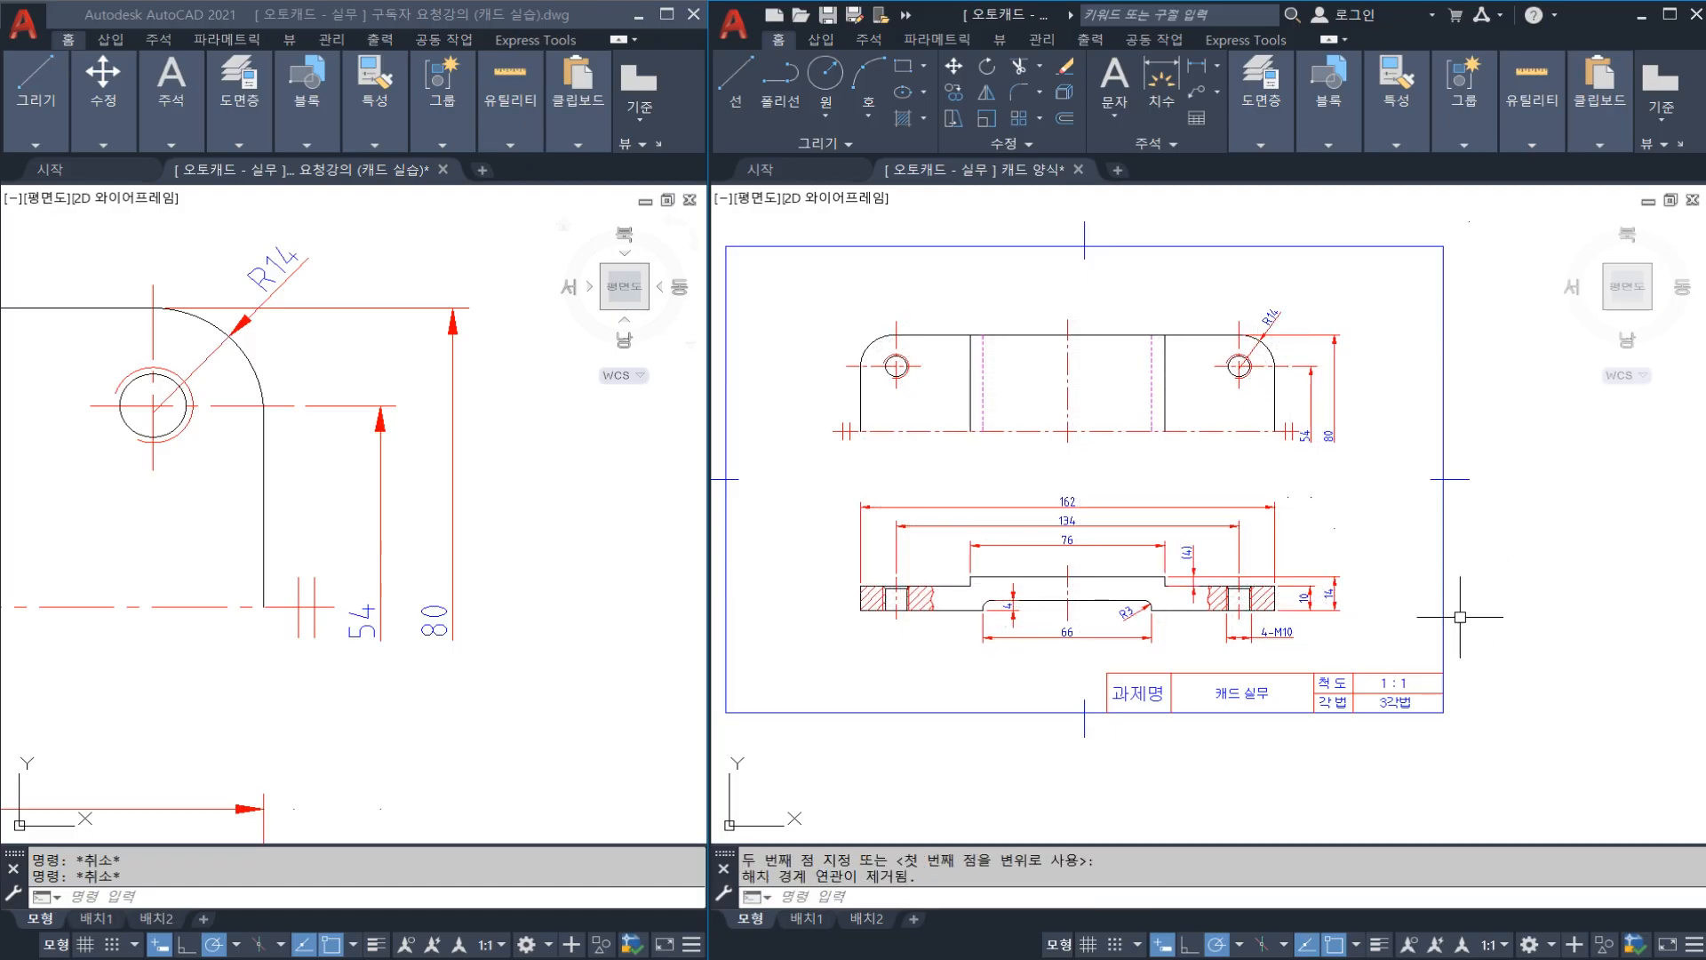
Step: Move both views with all their dimensions slightly down to centre them inside the sheet border
key(Return)
click(1395, 631)
click(827, 296)
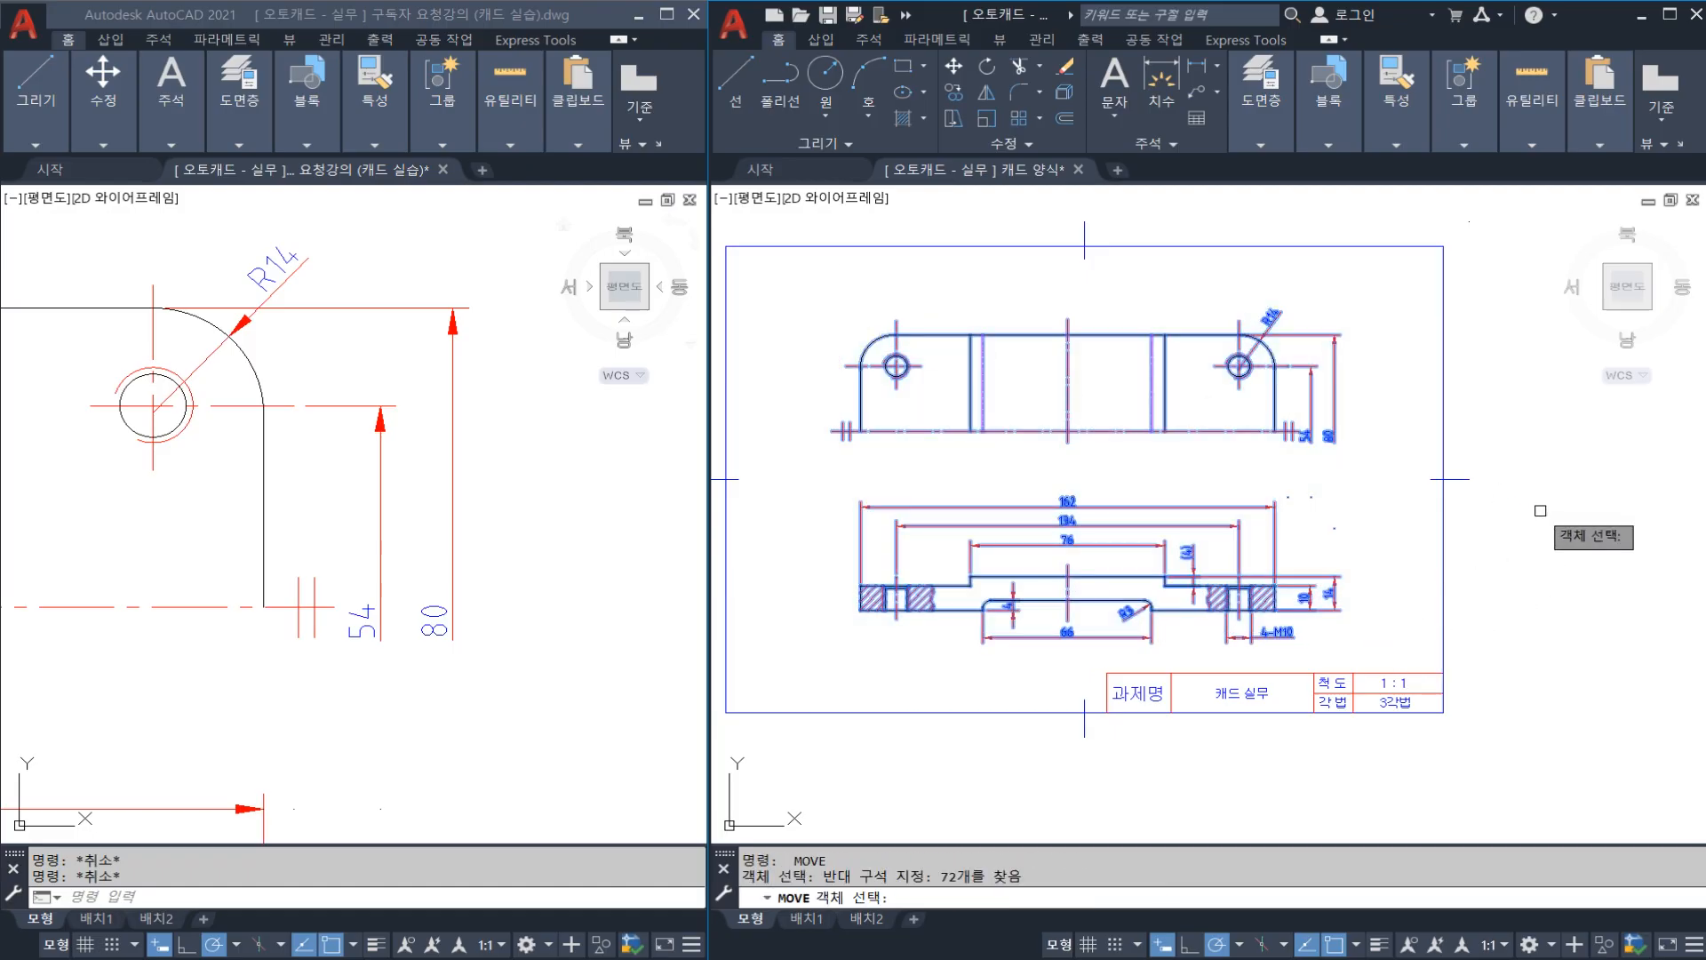
key(Return)
click(1549, 522)
click(1548, 526)
key(Escape)
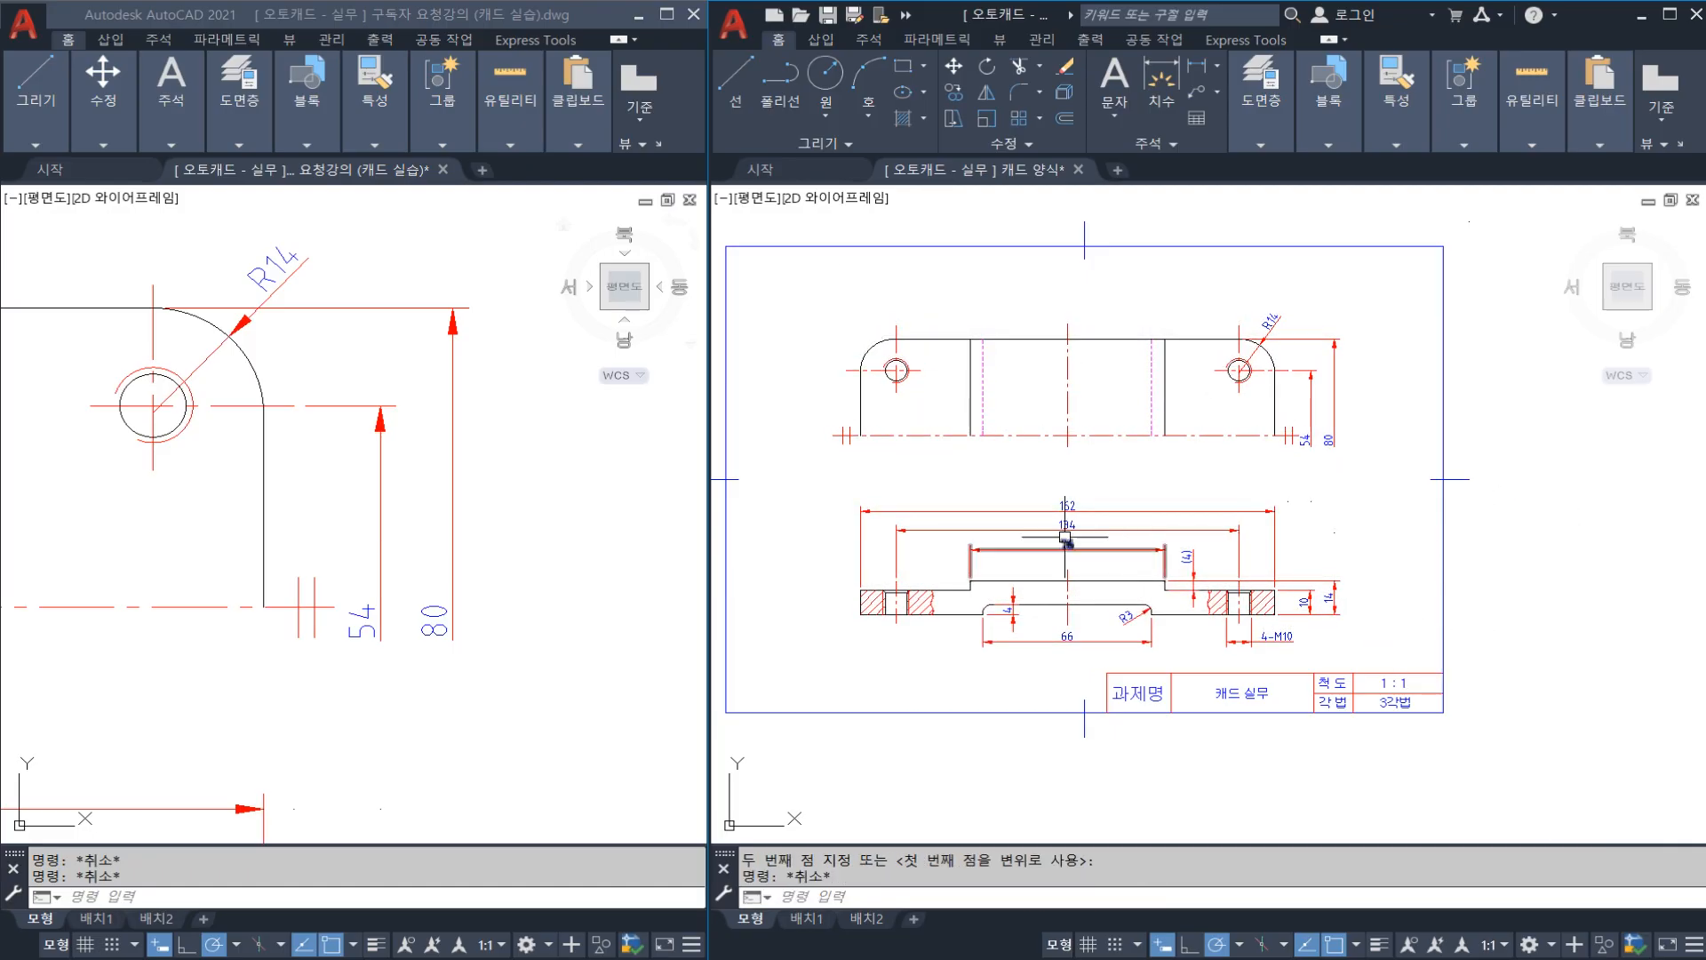
Step: Save the redrawn plate drawing
middle_drag(930, 503, 1015, 545)
scroll(1015, 545, up, 2)
key(ctrl+s)
Step: Switch to the reference drawing, fit its whole sheet in view, save it, and return to the redrawn plate
click(563, 582)
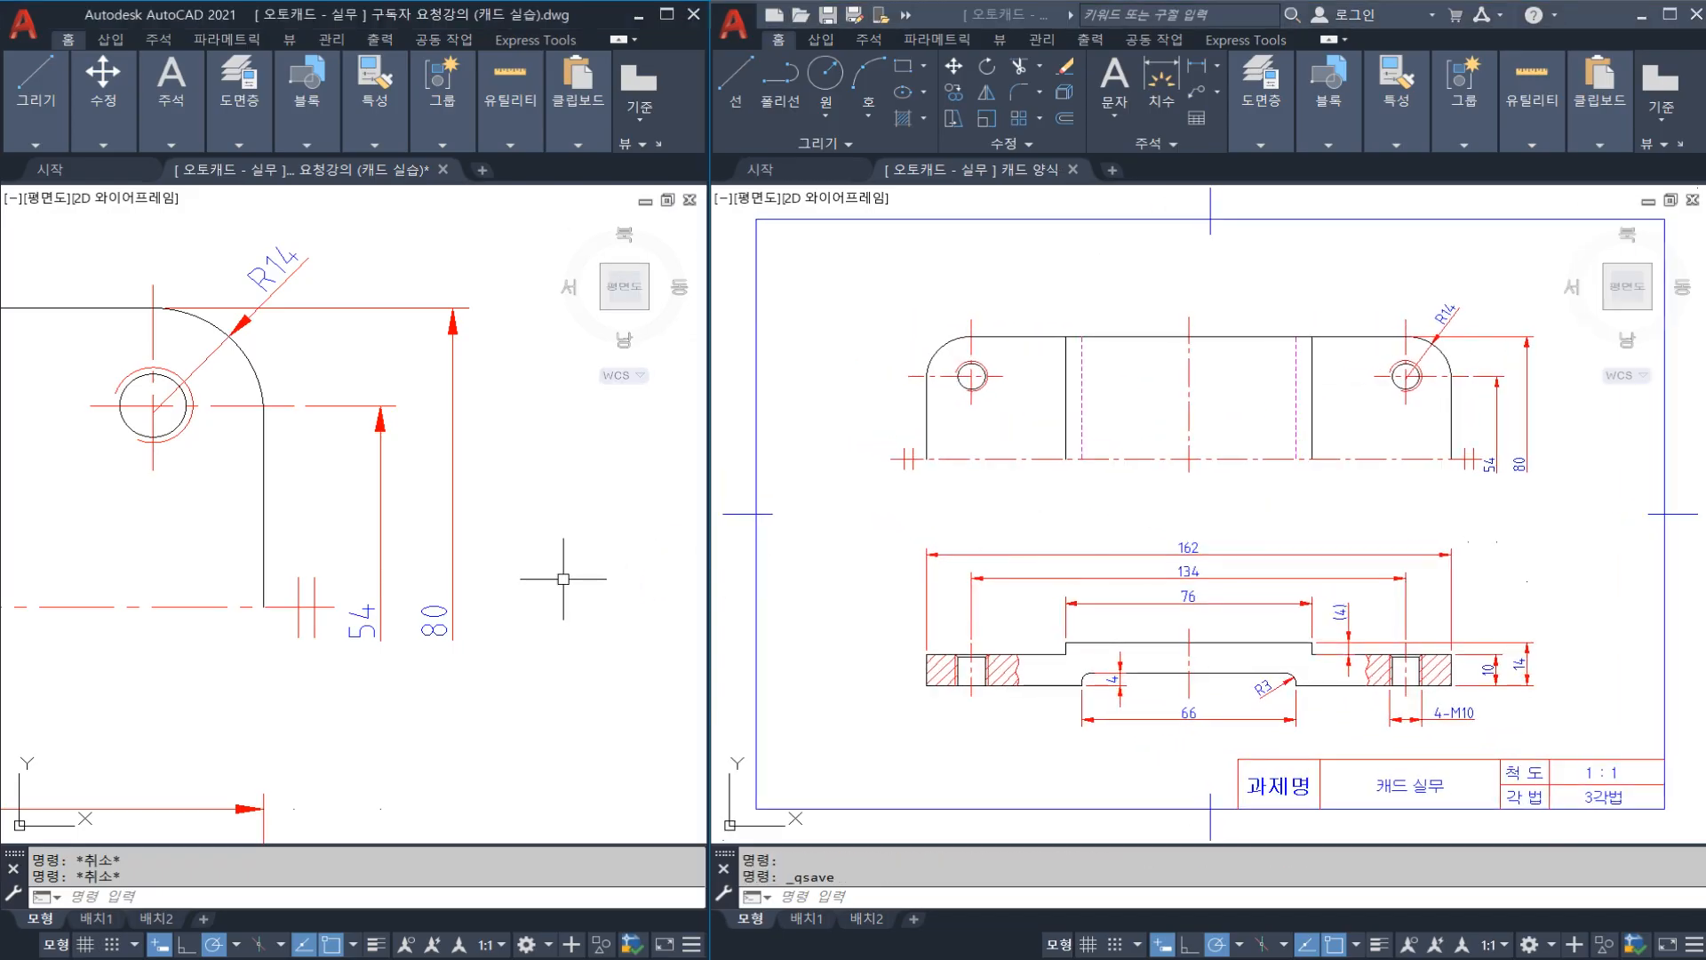
middle_click(564, 581)
middle_click(564, 580)
key(ctrl+s)
click(838, 595)
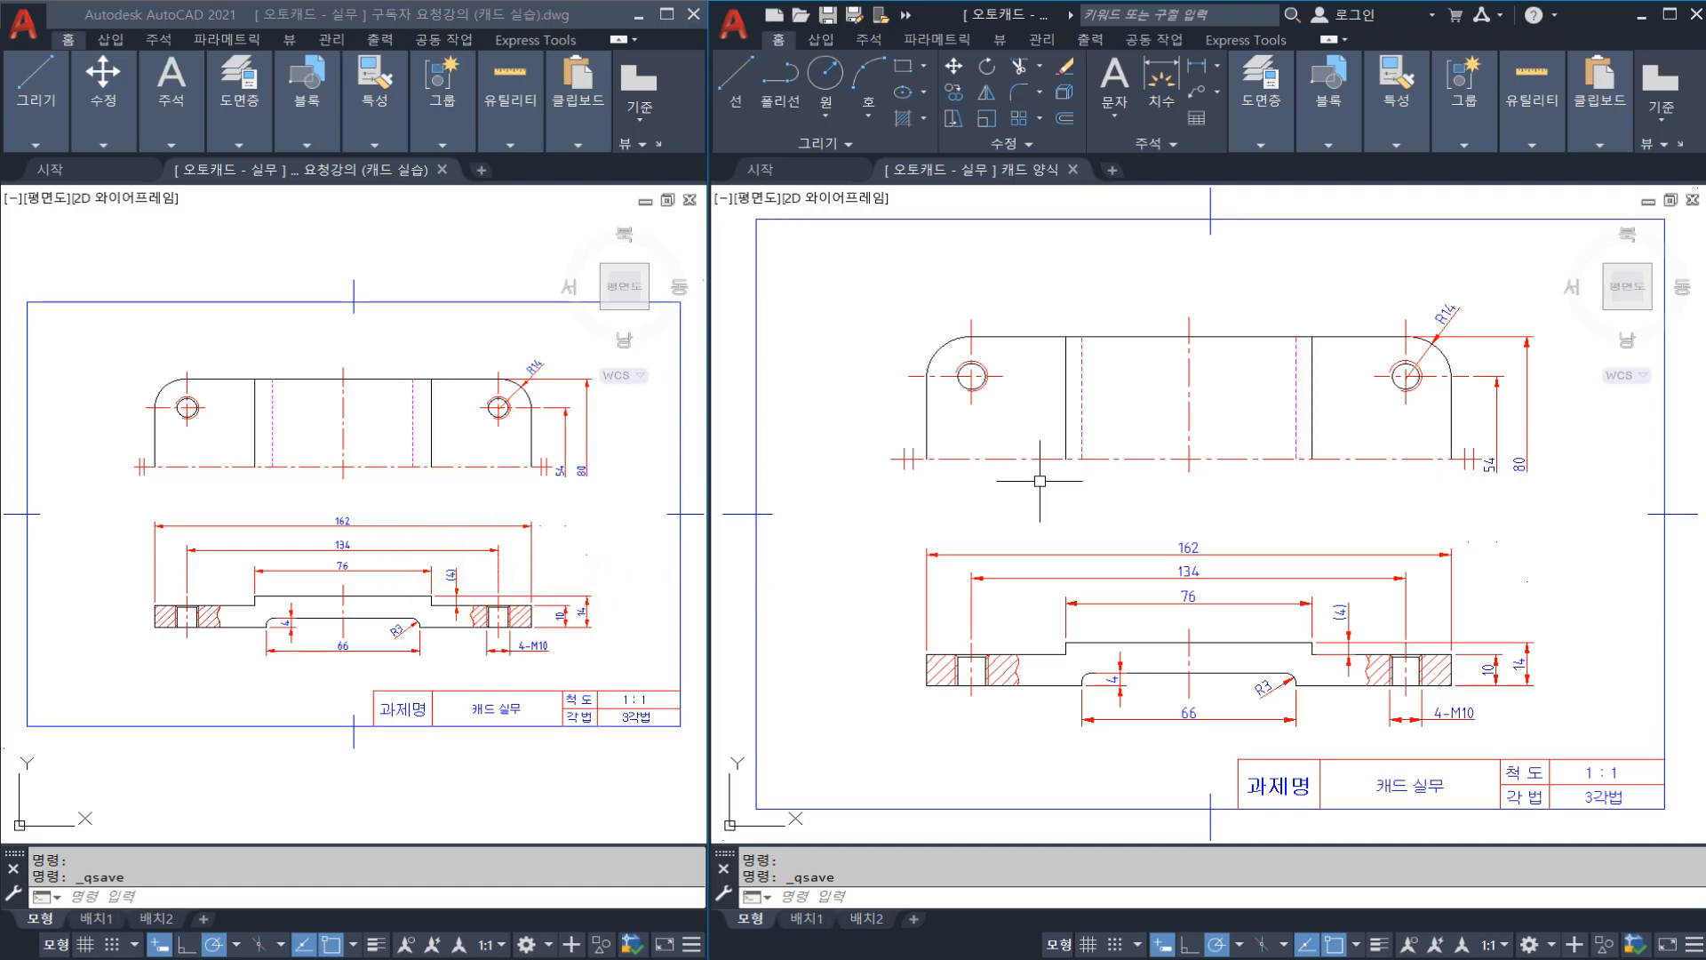
click(560, 501)
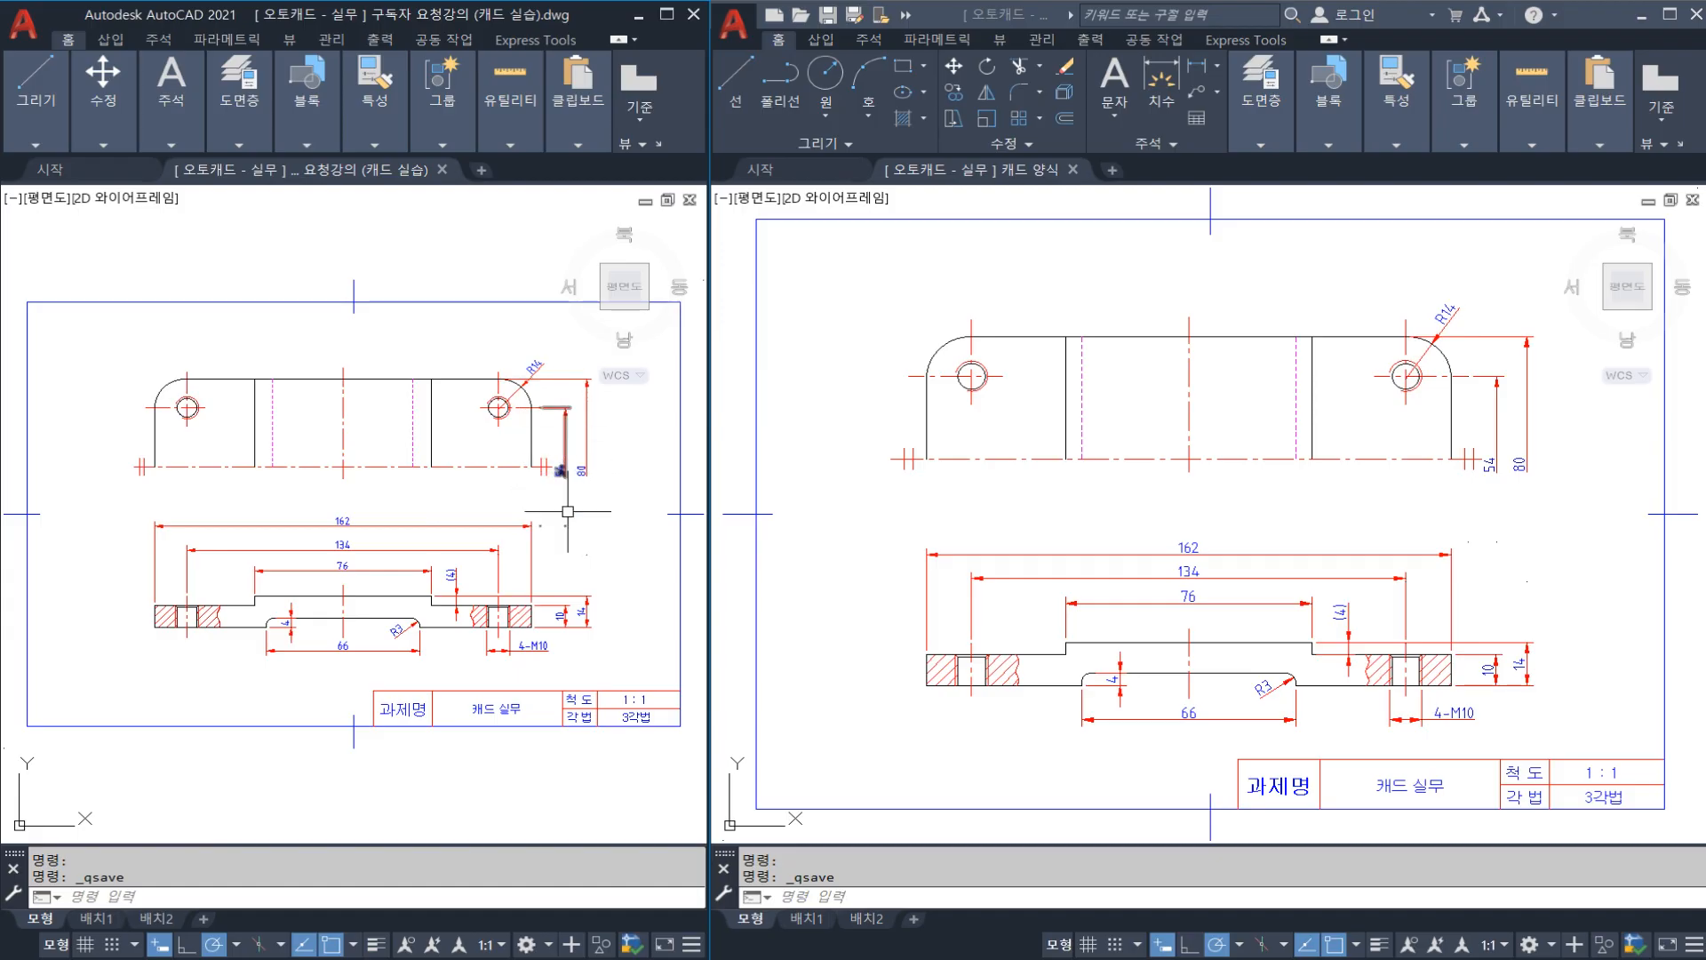
mouse_move(565, 527)
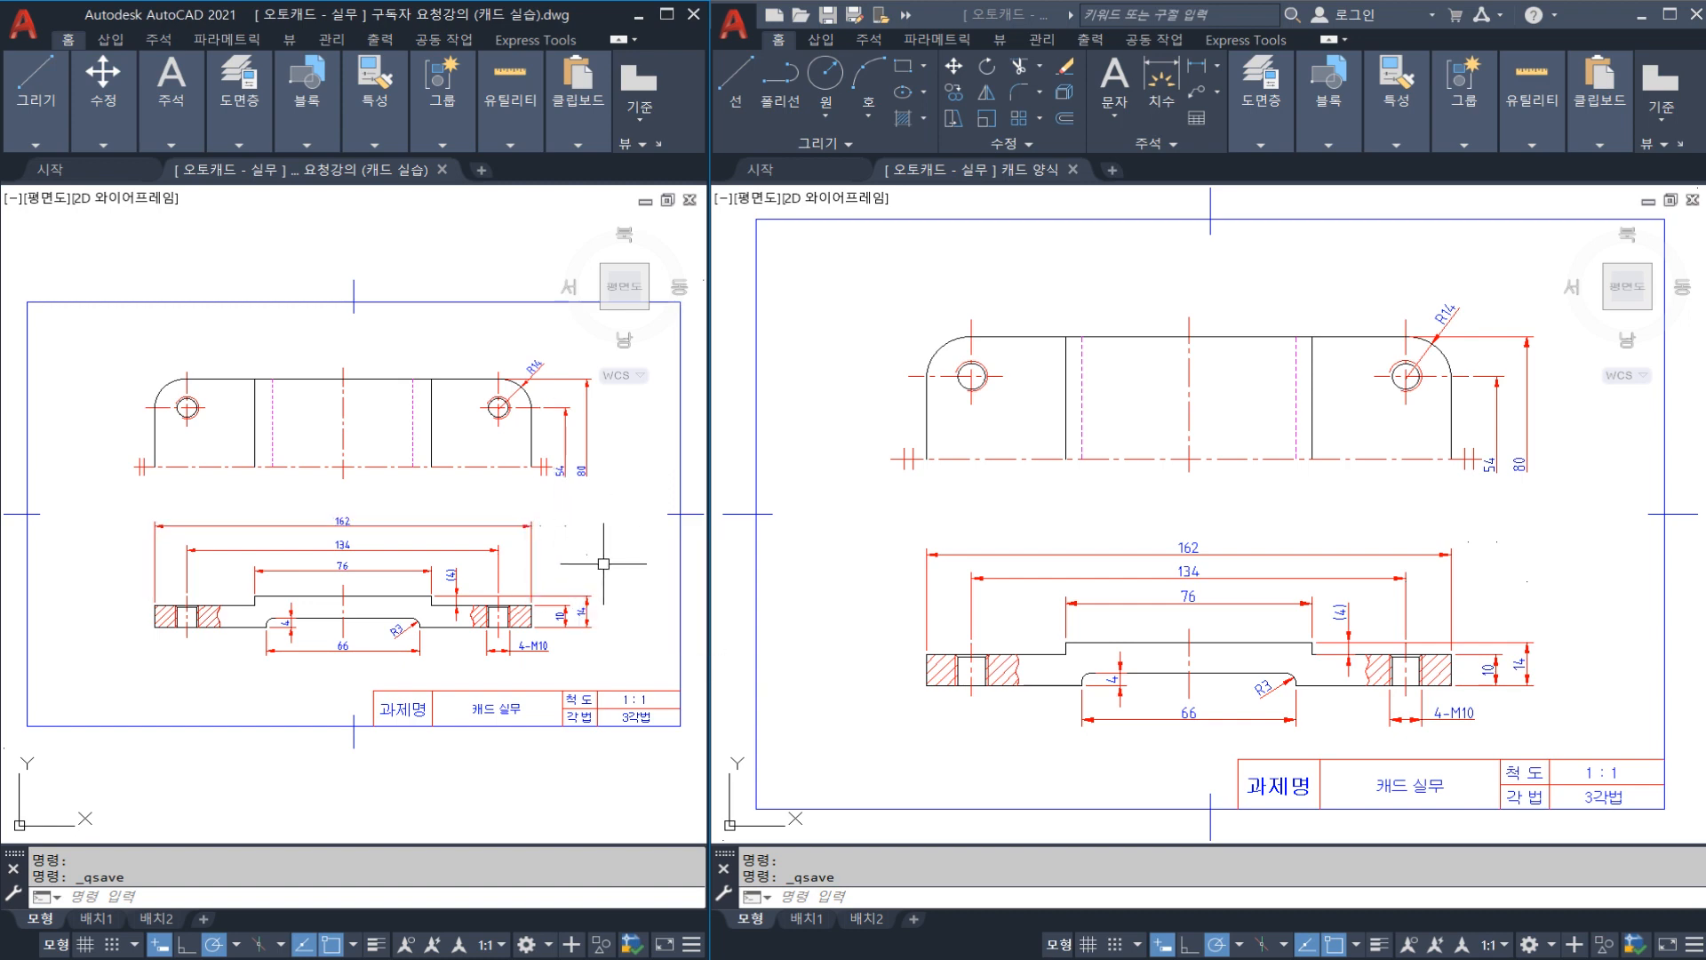
click(1536, 505)
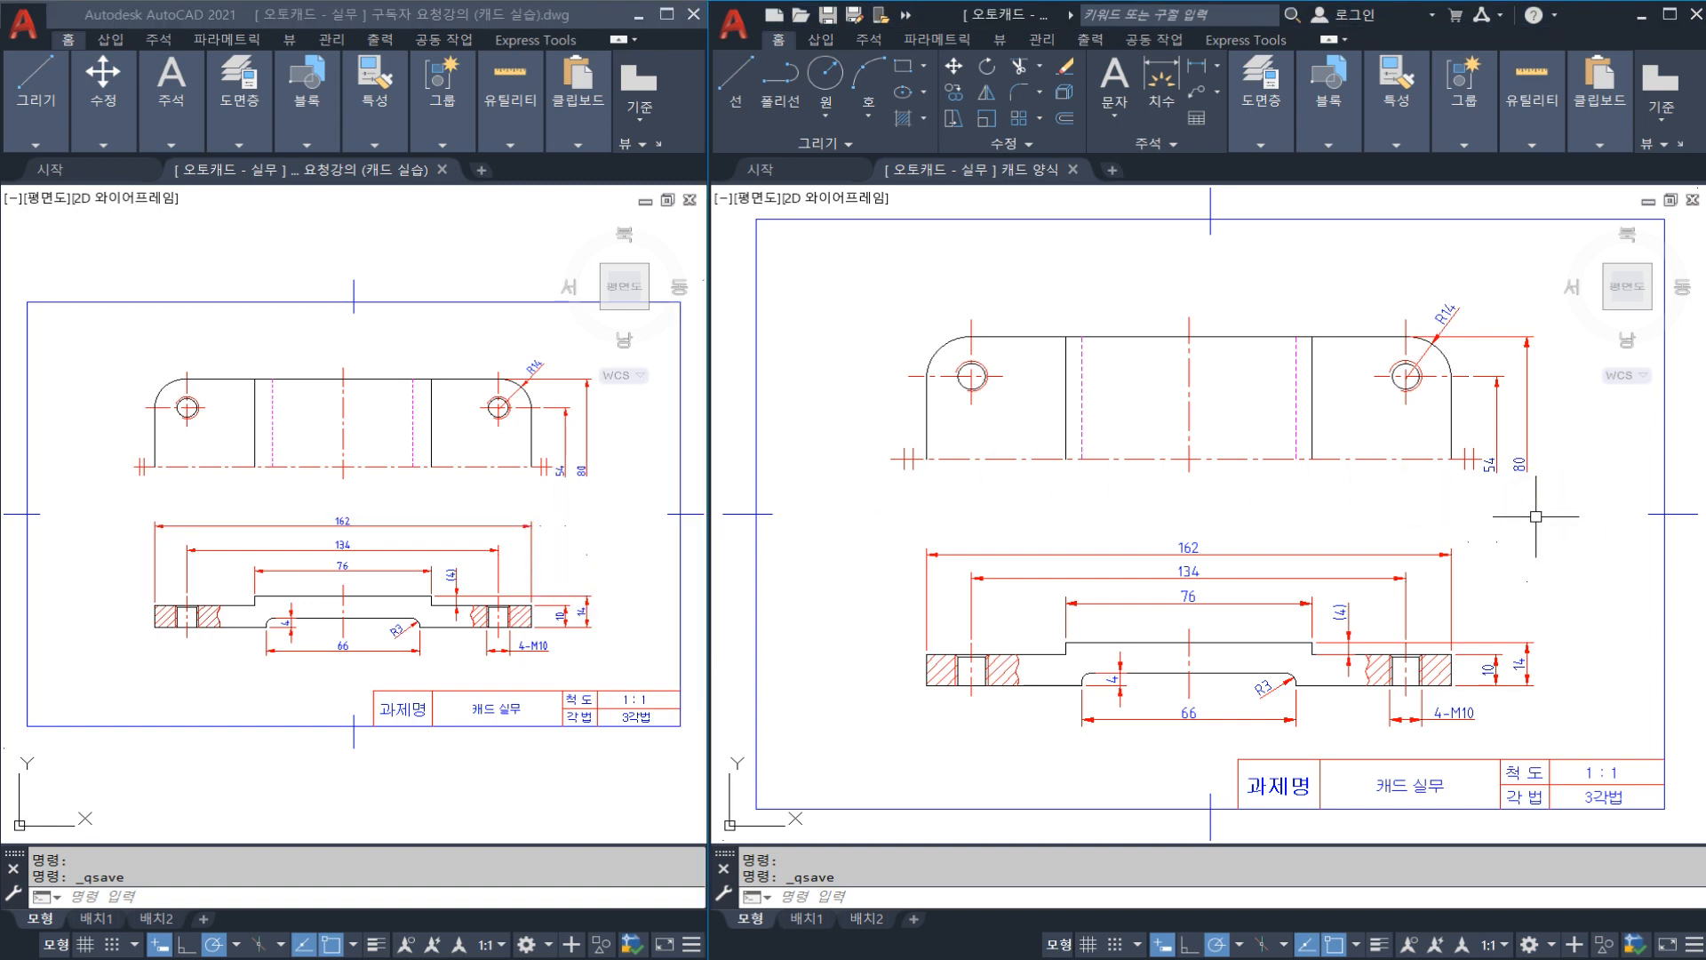